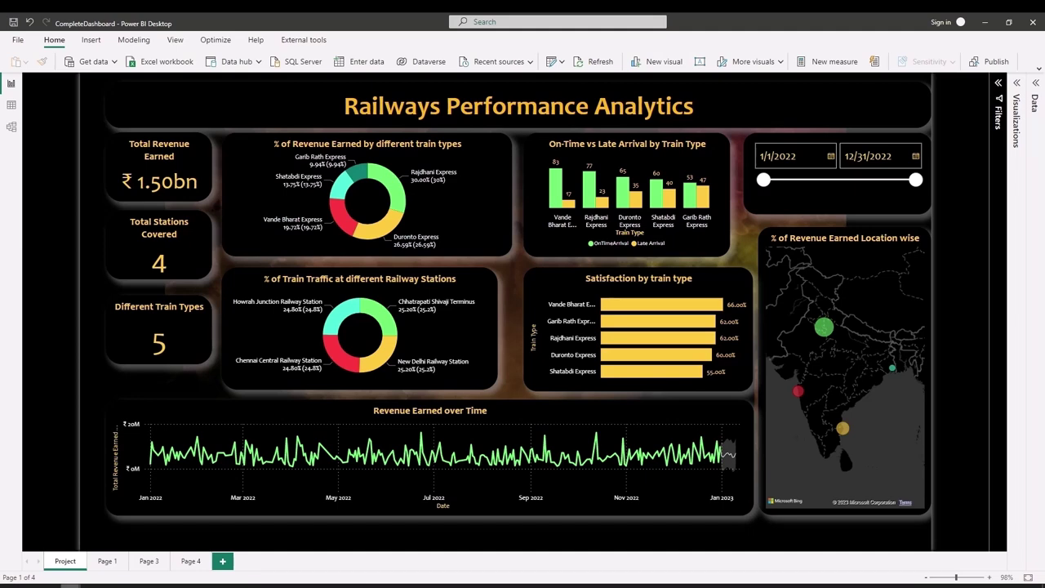
Bring the Power BI Project report with its Project Details roadmap page to the front.
mouse_move(69, 583)
left_click(57, 555)
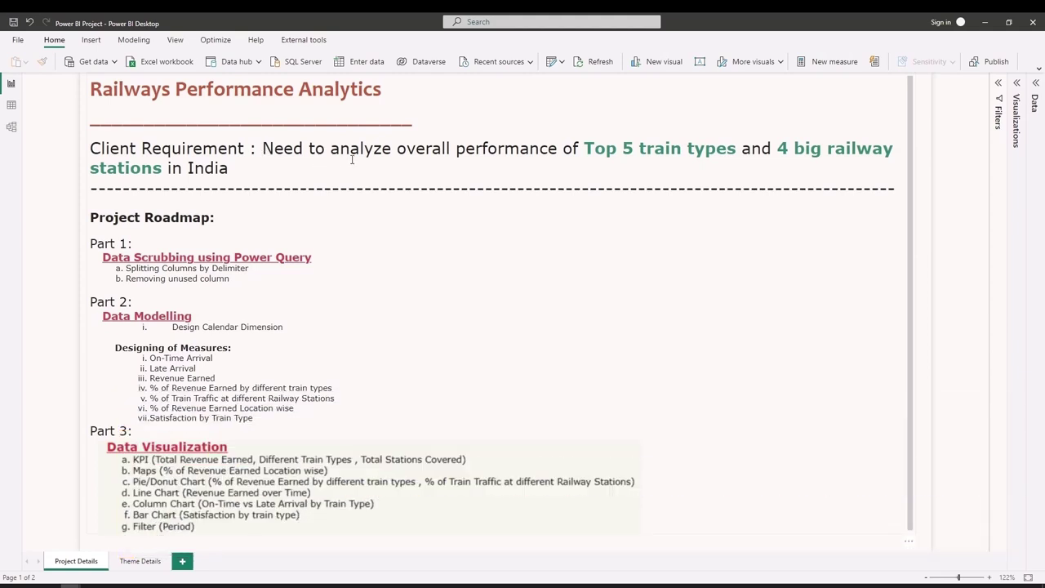
left_click_drag(583, 149, 872, 149)
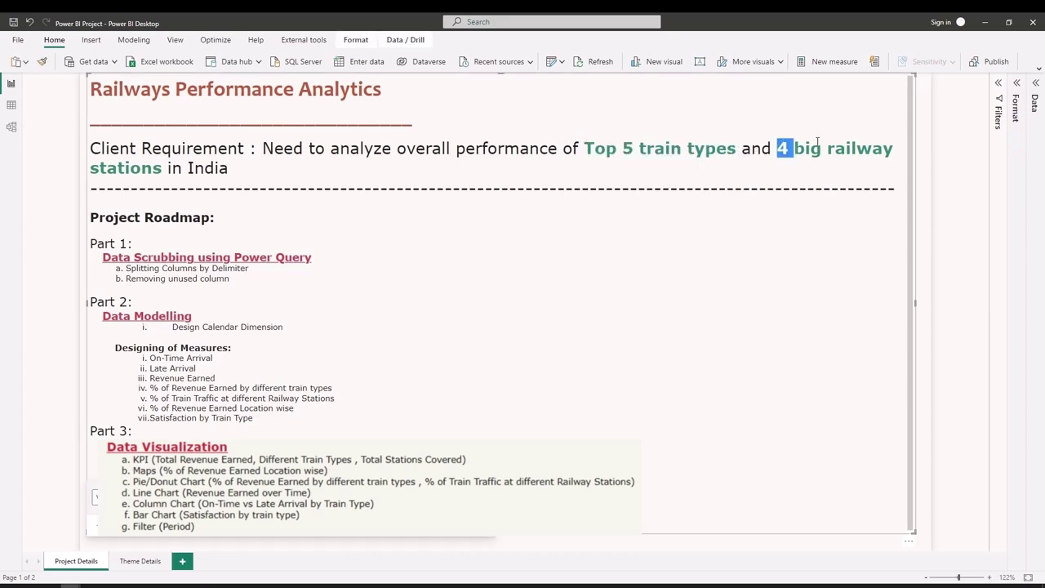
left_click_drag(170, 167, 116, 168)
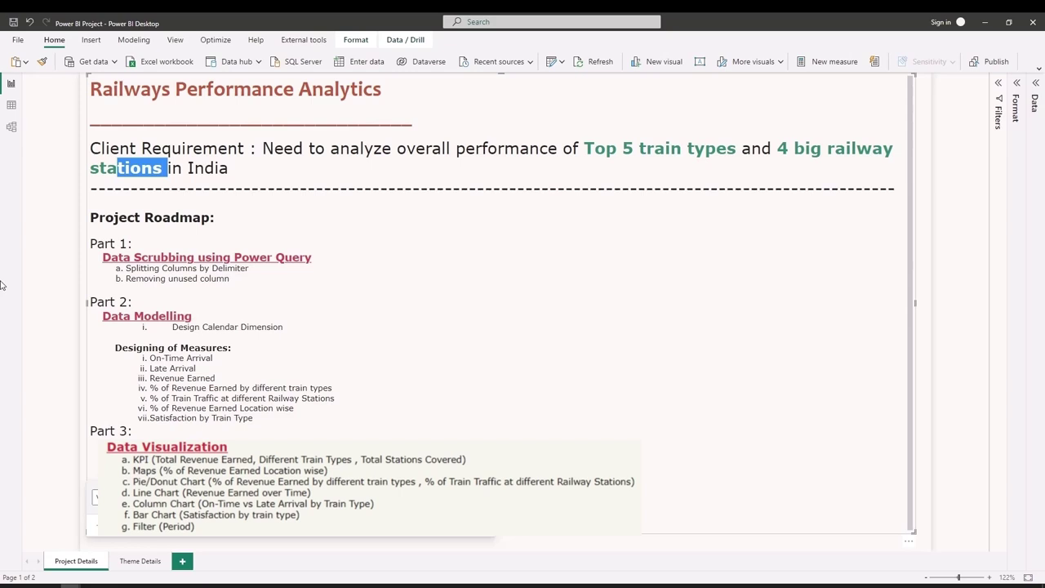
left_click(44, 292)
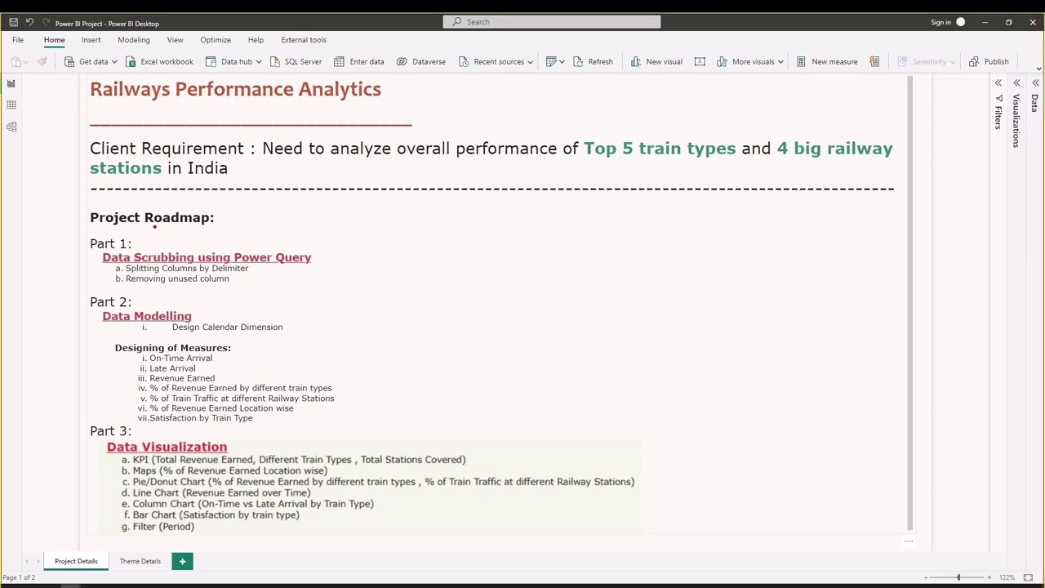
Mark Part 1, Power Query, Delimiter, Part 2, Calendar Dimension and the title's Analytics in red ink.
left_click_drag(142, 243, 160, 238)
left_click_drag(318, 258, 373, 246)
mouse_move(260, 269)
left_mouse_down()
mouse_move(278, 265)
mouse_move(267, 282)
left_mouse_up()
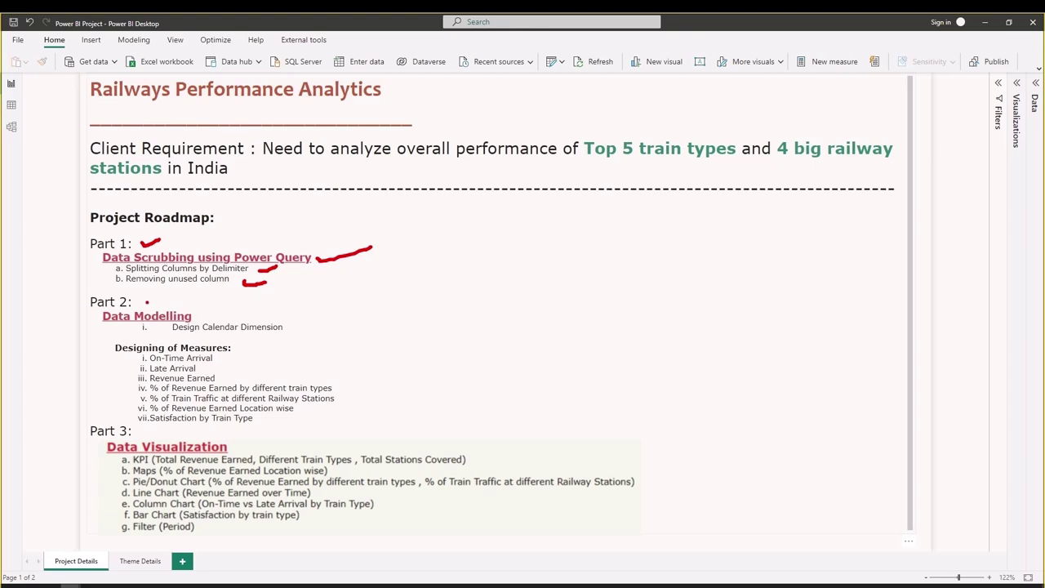
left_click_drag(147, 301, 175, 300)
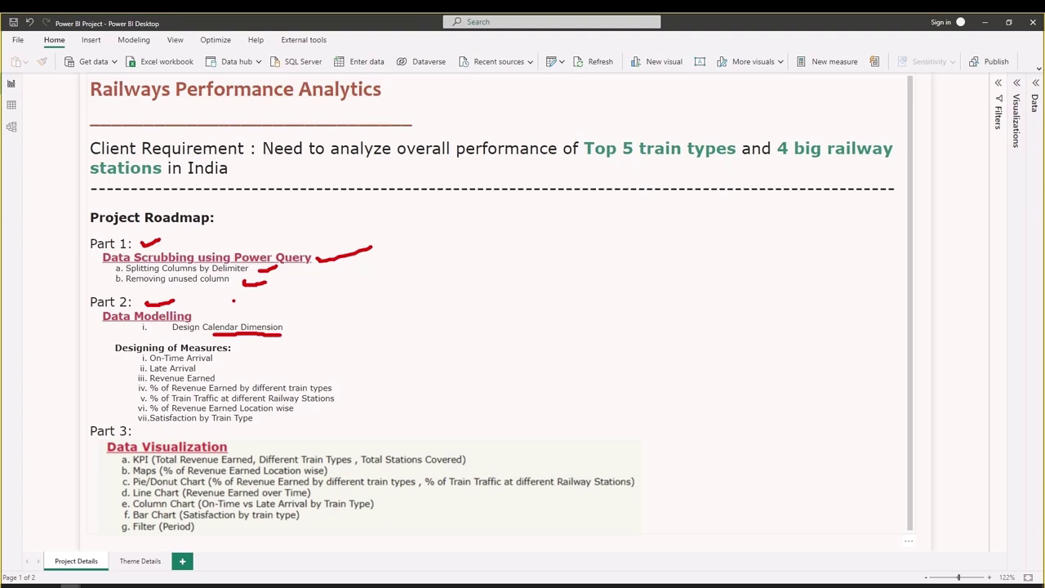
left_click_drag(299, 332, 324, 310)
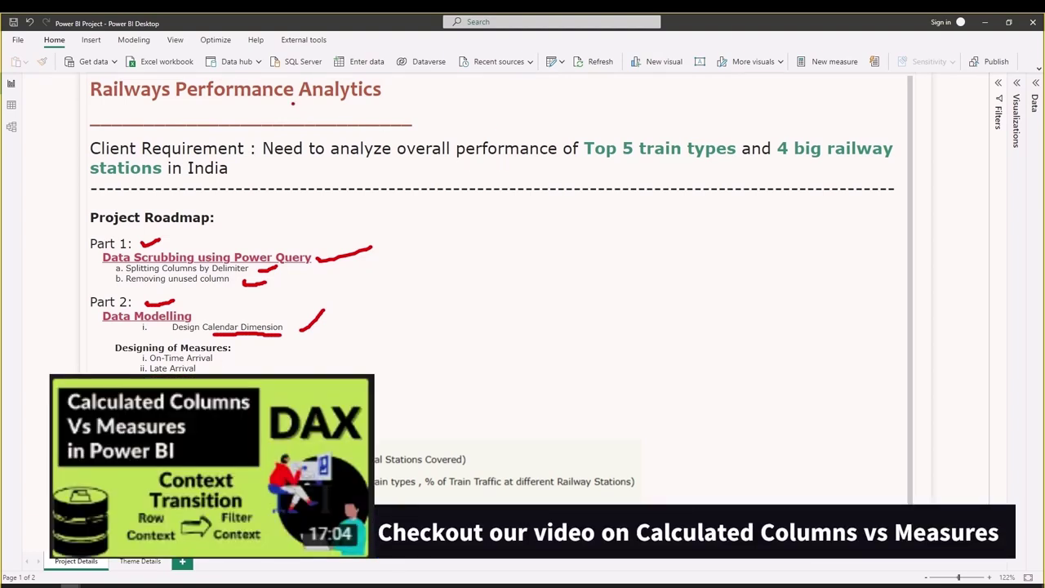
left_click_drag(279, 103, 388, 106)
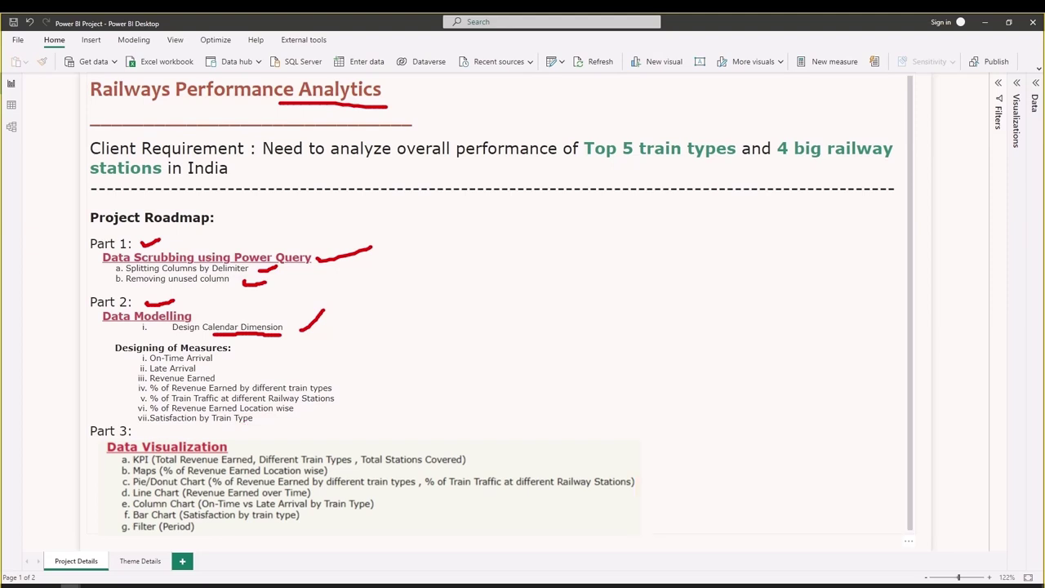
left_click_drag(218, 357, 284, 346)
mouse_move(209, 370)
left_mouse_down()
mouse_move(239, 357)
mouse_move(238, 370)
left_mouse_up()
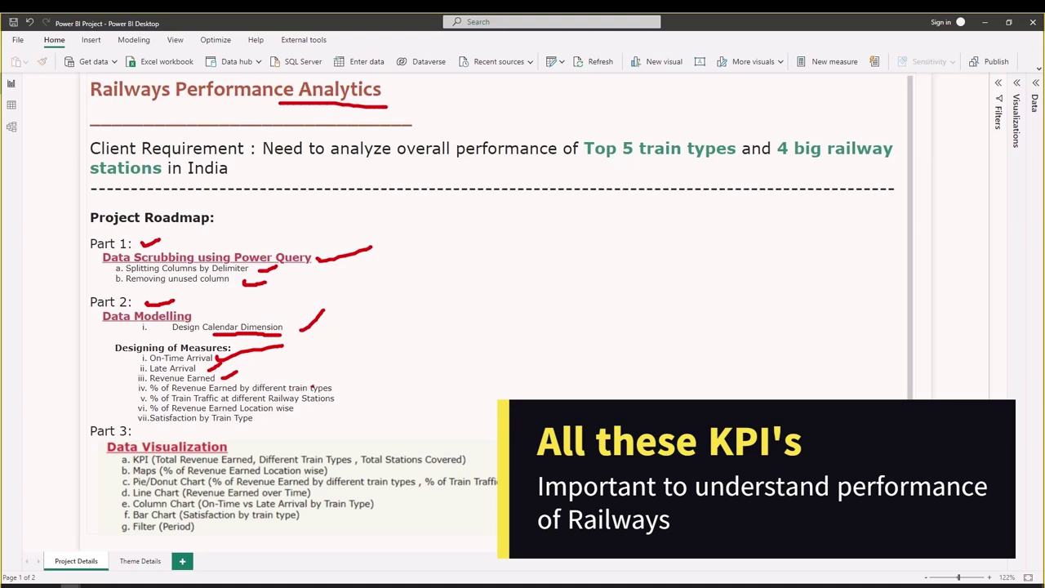
left_click_drag(342, 390, 355, 386)
left_click_drag(604, 169, 672, 162)
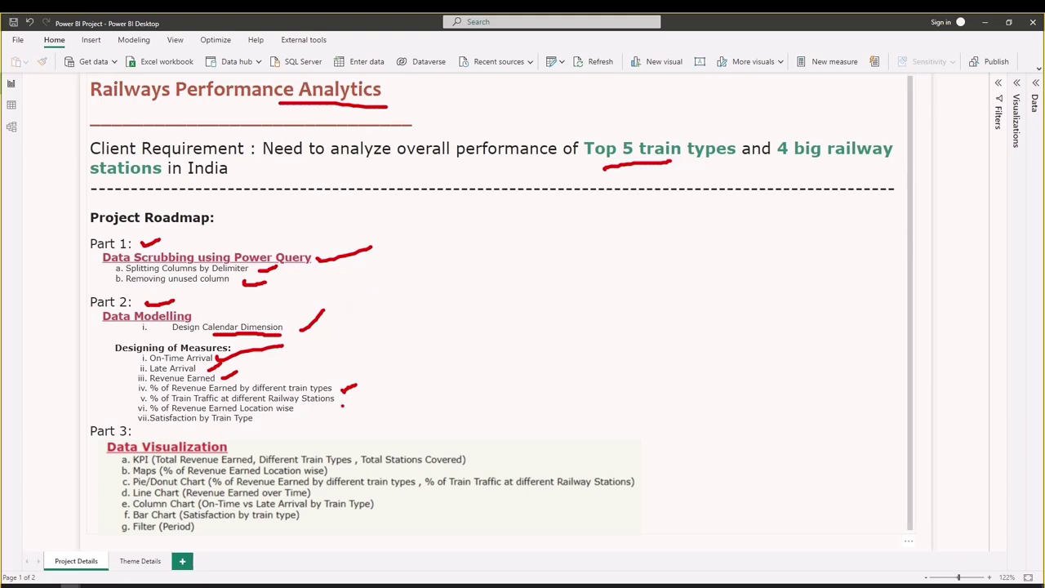
left_click_drag(343, 400, 373, 393)
left_click_drag(775, 168, 835, 165)
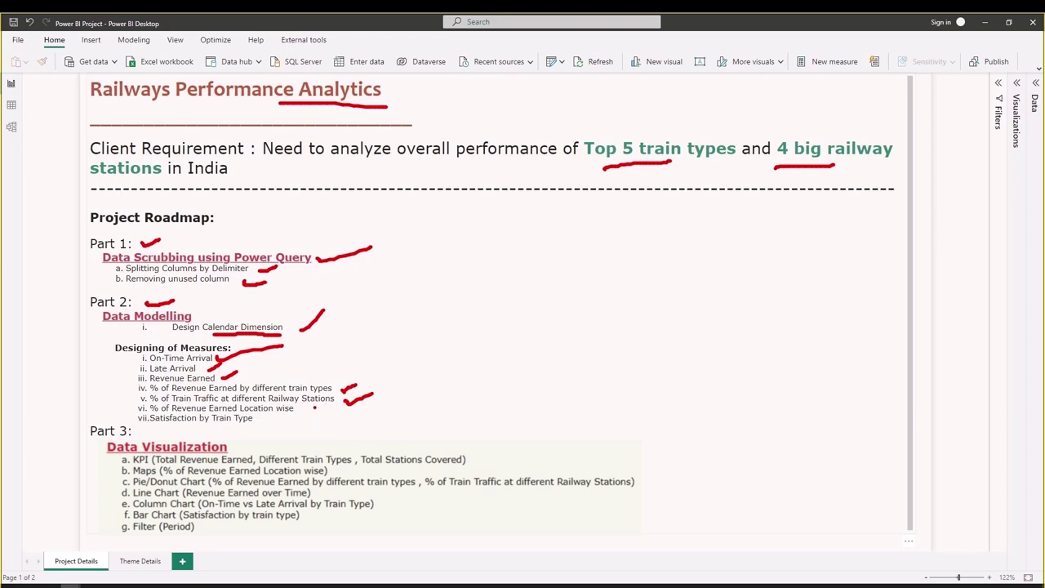
mouse_move(174, 400)
left_mouse_down()
mouse_move(206, 401)
mouse_move(204, 411)
left_mouse_up()
mouse_move(242, 429)
left_mouse_down()
mouse_move(285, 433)
mouse_move(284, 423)
left_mouse_up()
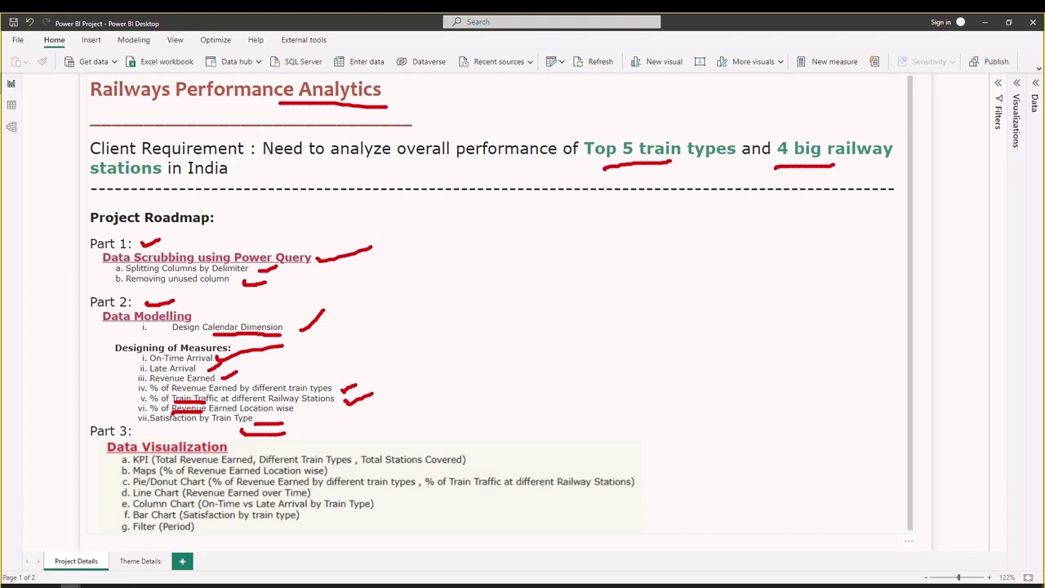
mouse_move(589, 233)
left_mouse_down()
mouse_move(633, 339)
mouse_move(626, 439)
left_mouse_up()
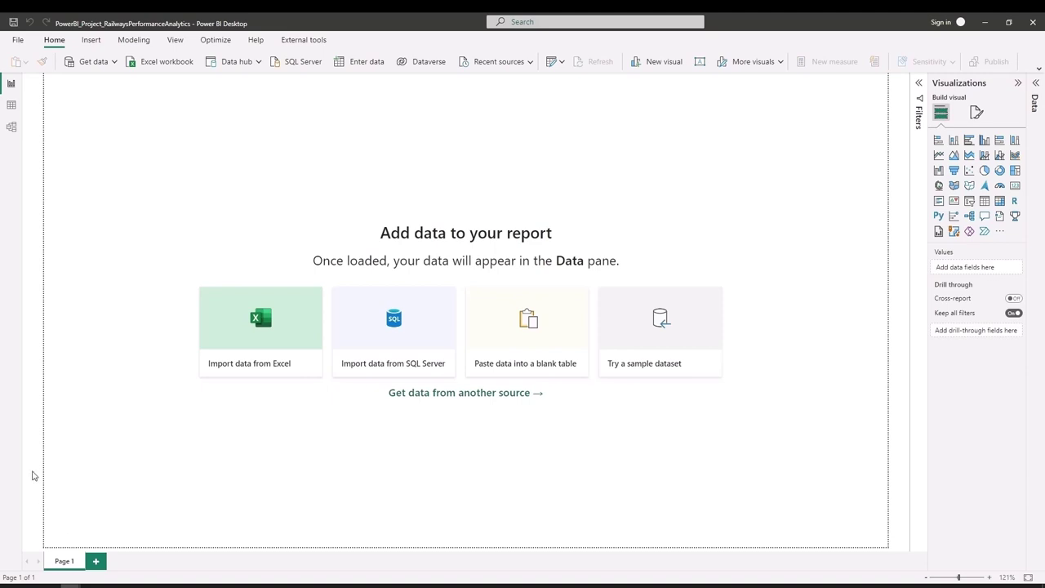
Import Station_Lookup.csv and TicketSalesData.csv as Text/CSV sources and load them.
left_click(114, 63)
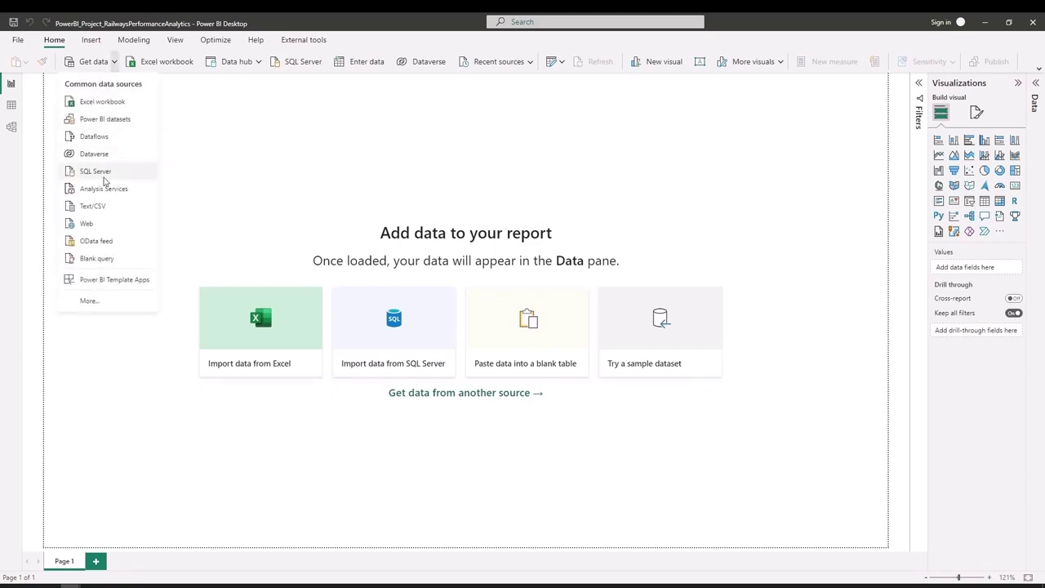
left_click(98, 204)
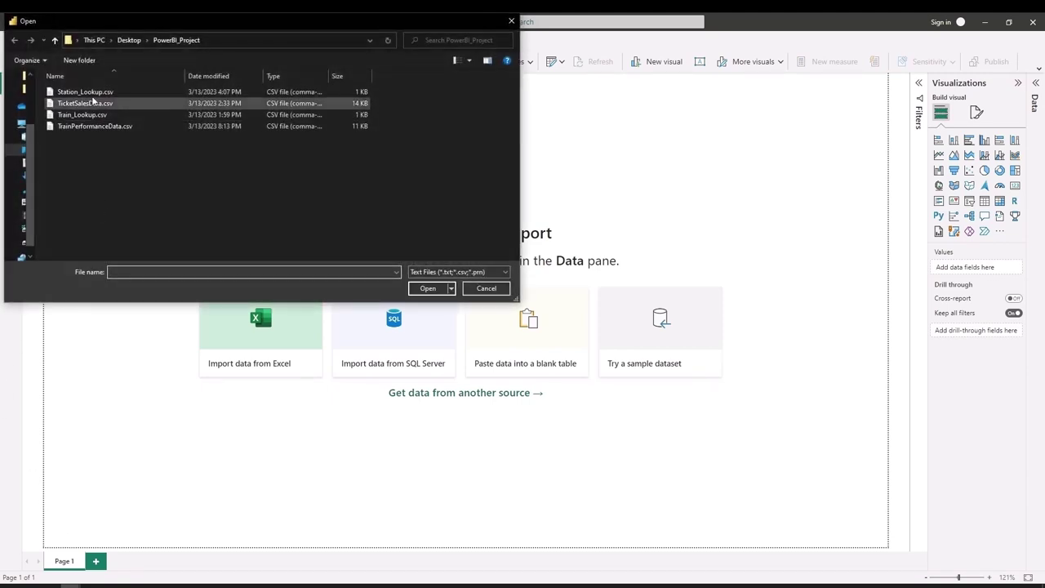
double_click(85, 92)
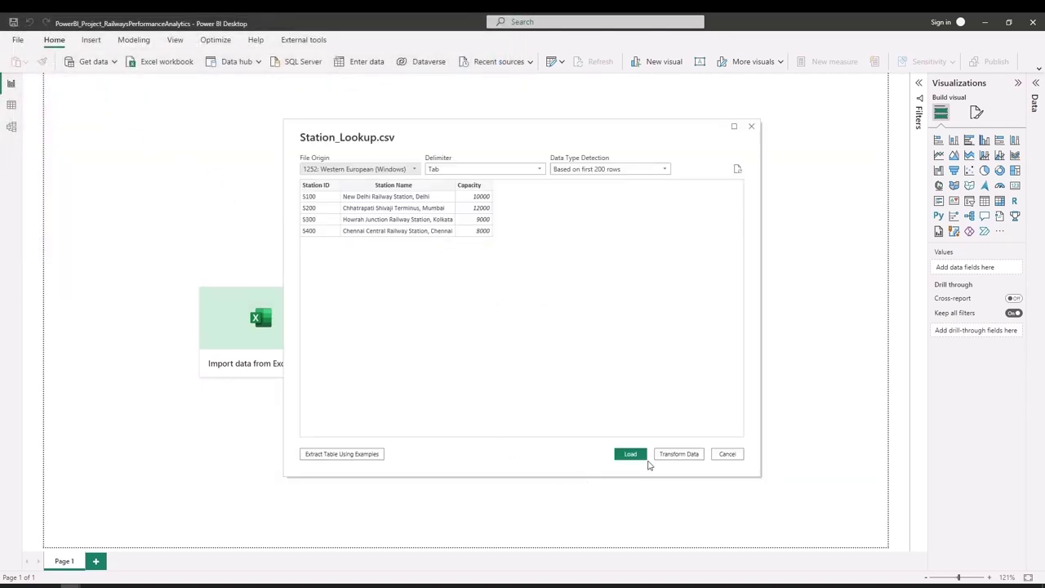
left_click(638, 457)
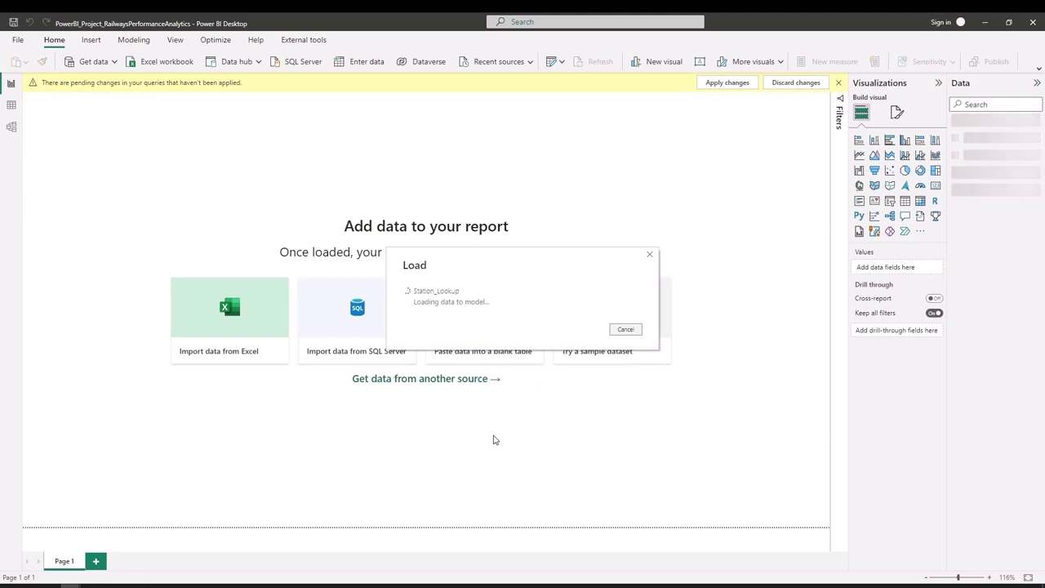
left_click(116, 64)
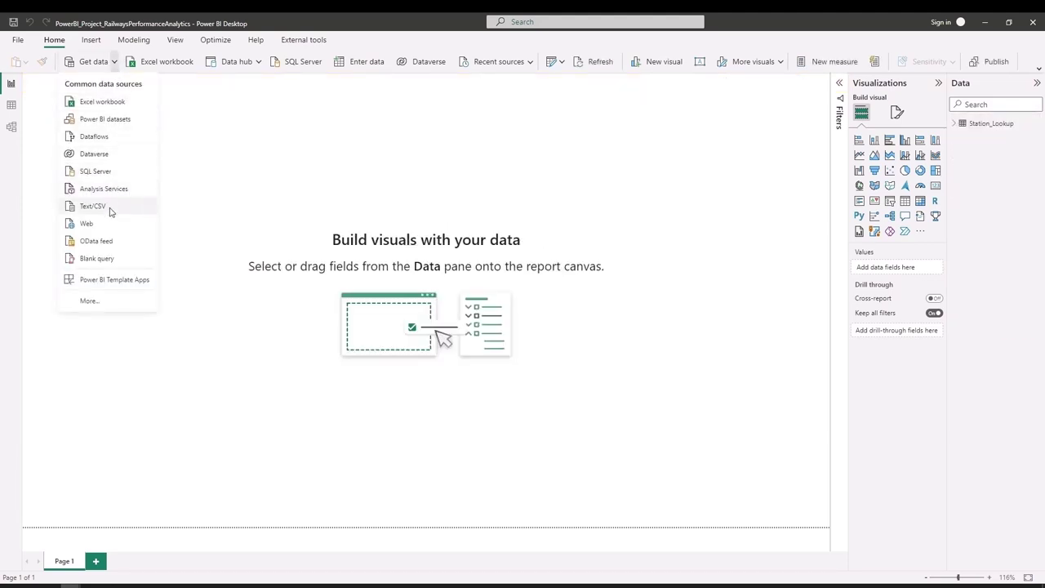
left_click(112, 214)
double_click(107, 101)
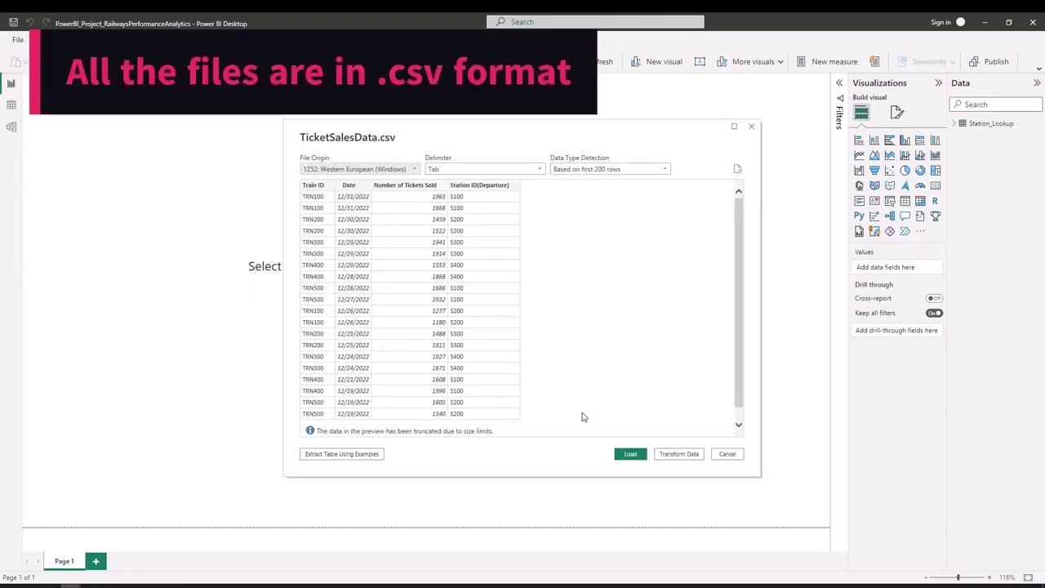
left_click(617, 455)
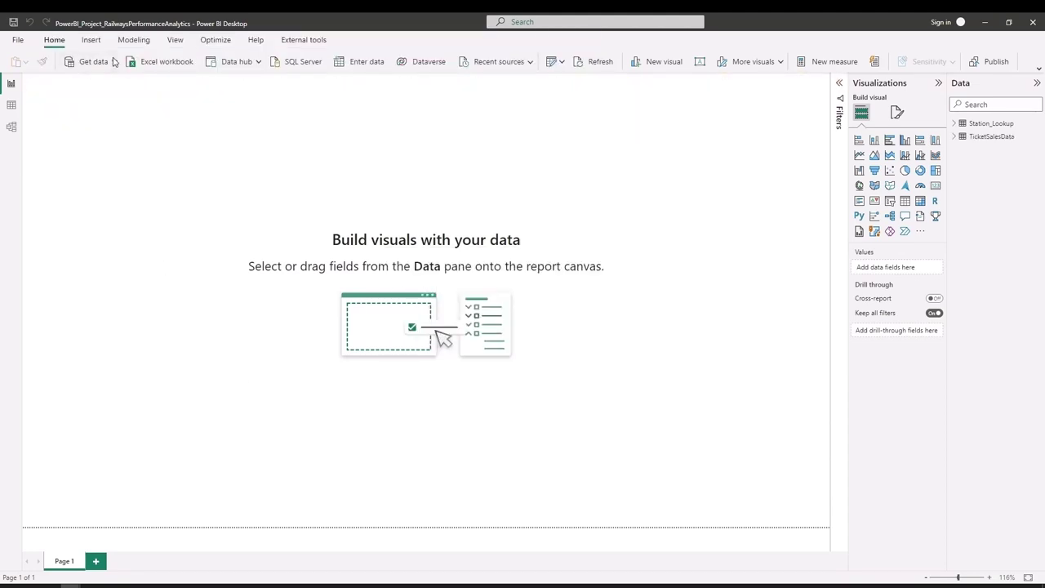
Import Train_Lookup.csv and TrainPerformanceData.csv as Text/CSV sources and load them.
left_click(111, 65)
left_click(121, 205)
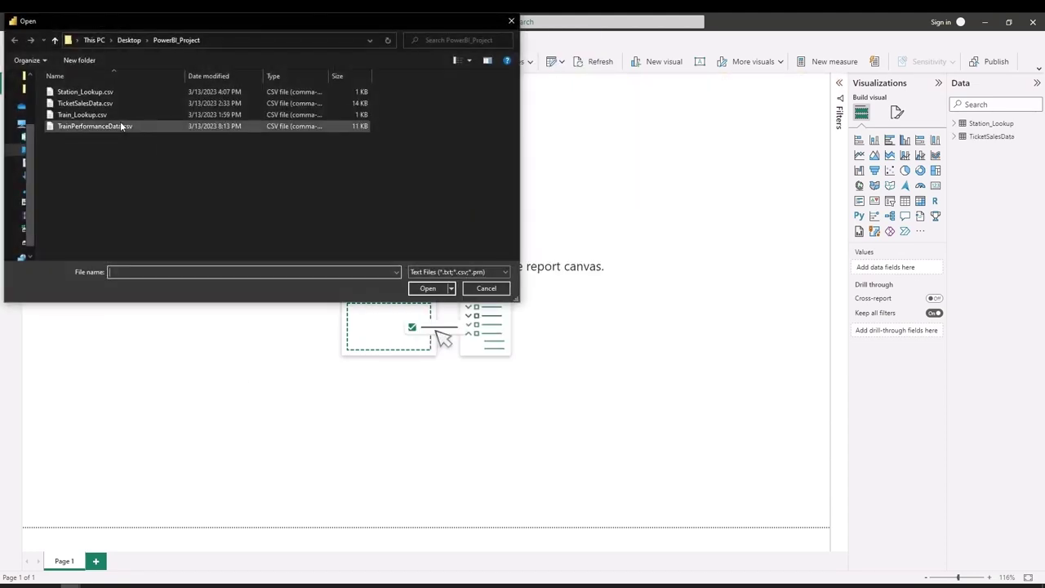
double_click(113, 121)
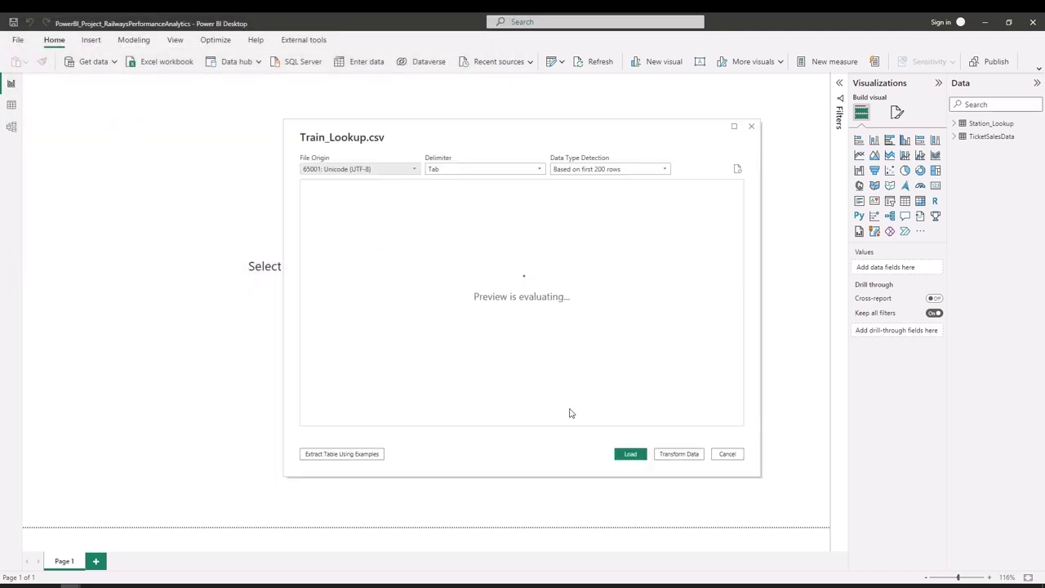
left_click(629, 454)
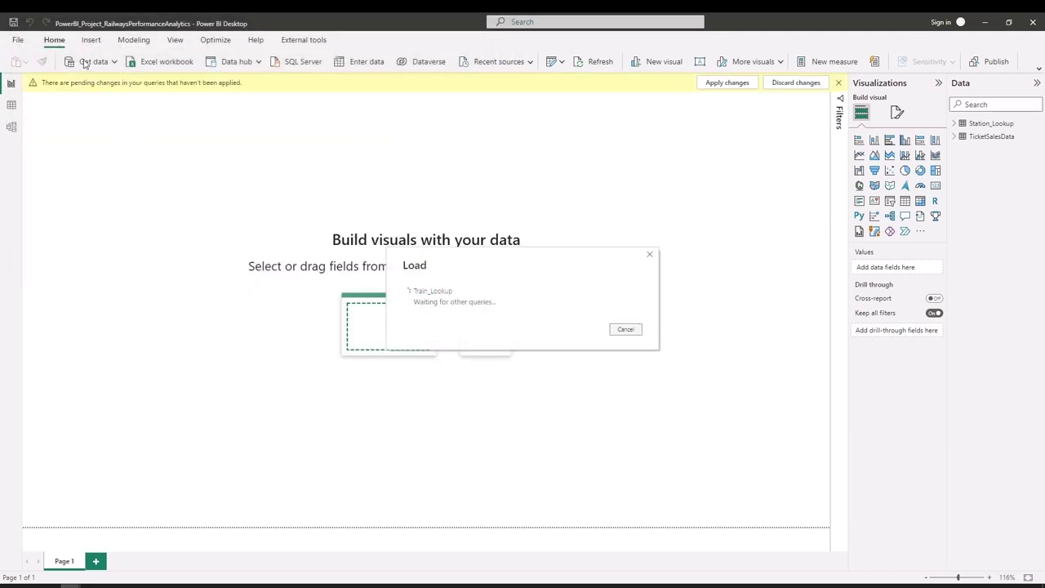
left_click(112, 64)
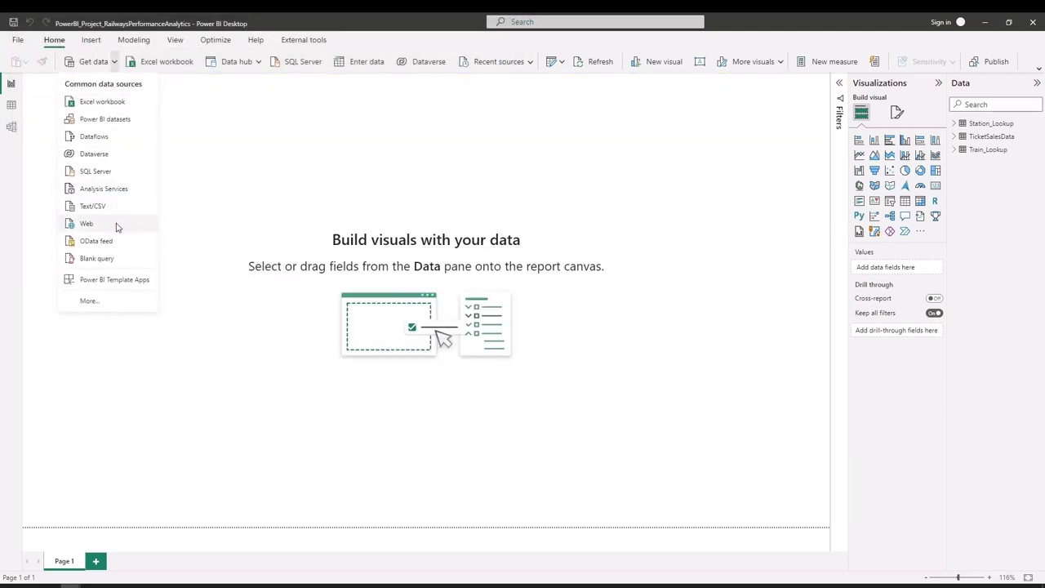
left_click(116, 211)
double_click(119, 129)
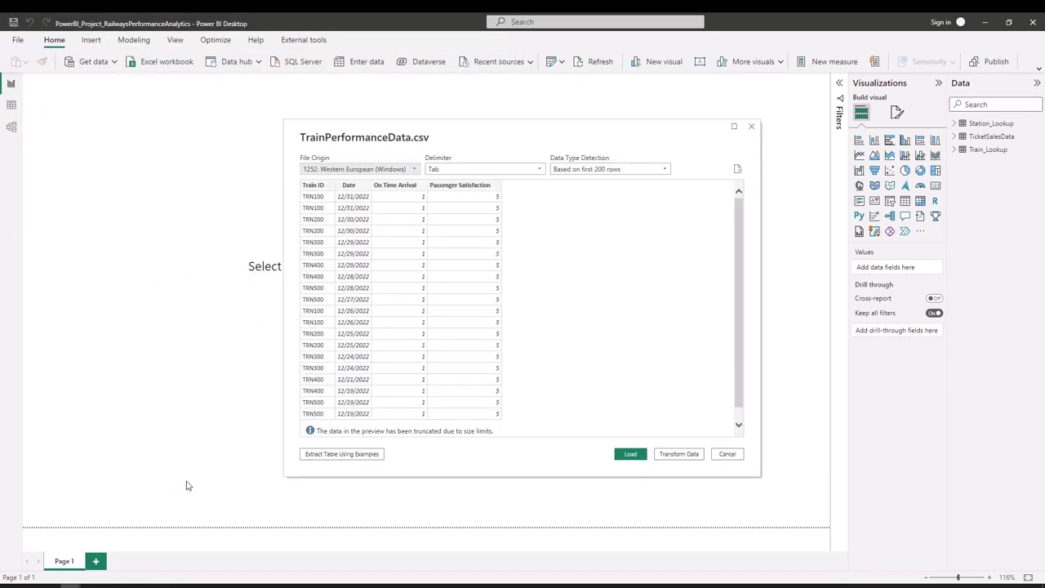
left_click(629, 455)
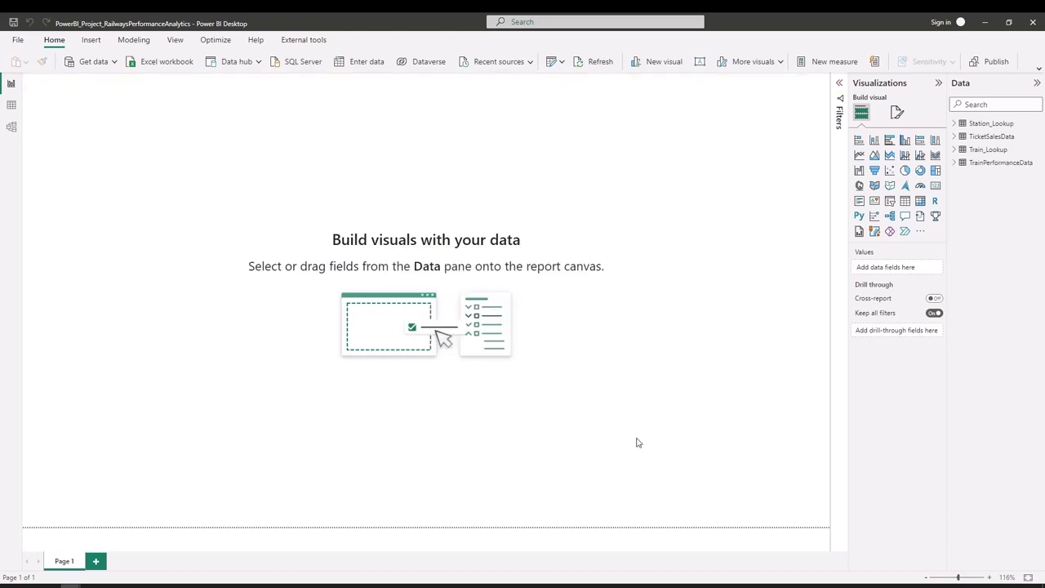
In Table view, browse Station_Lookup's rows, then the 500-row TicketSalesData table.
left_click(12, 105)
left_click(954, 127)
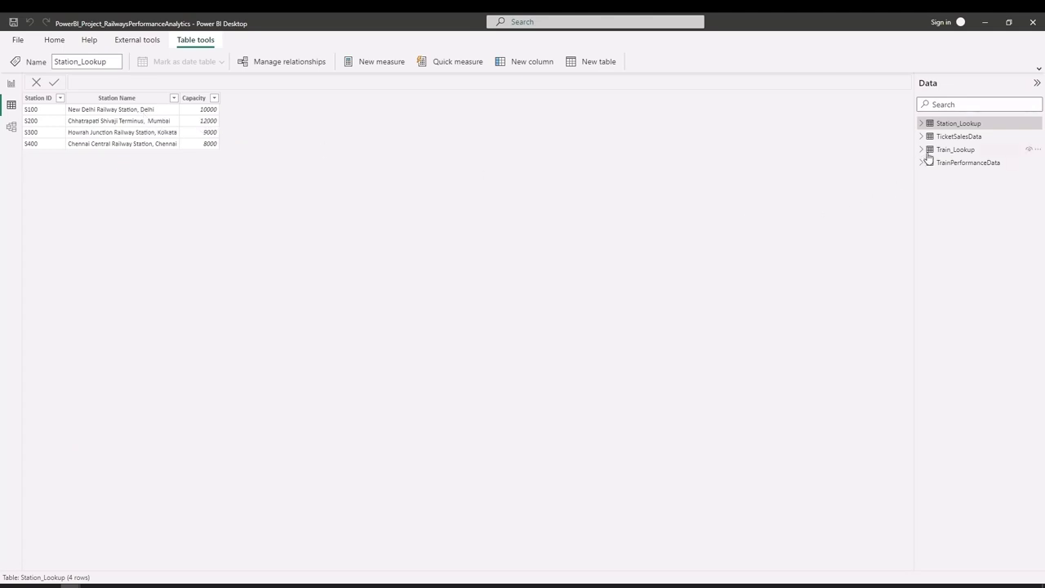
left_click(951, 137)
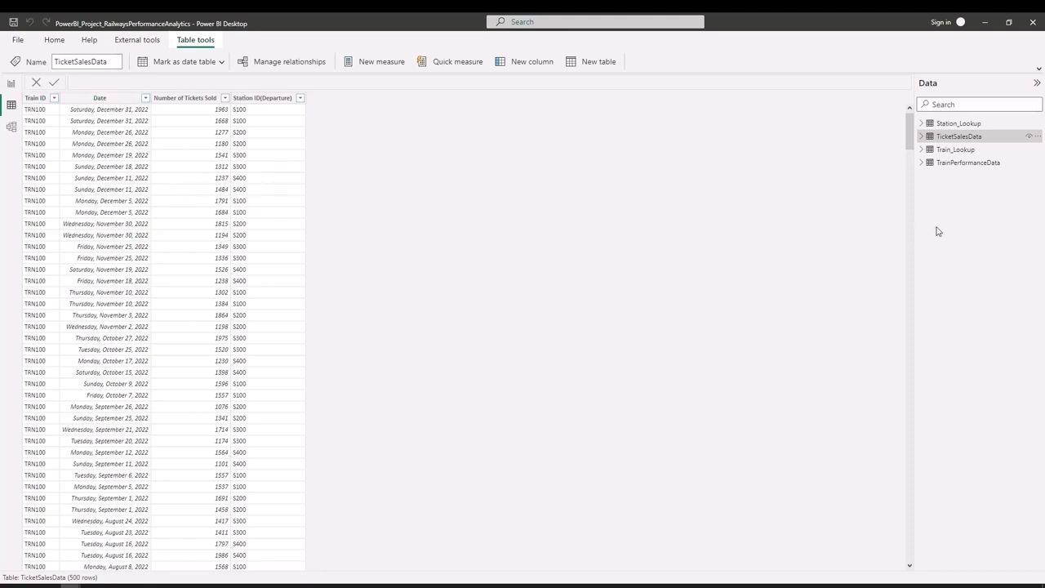
Browse the Train_Lookup and TrainPerformanceData rows, then return to Station_Lookup's four stations.
left_click(953, 150)
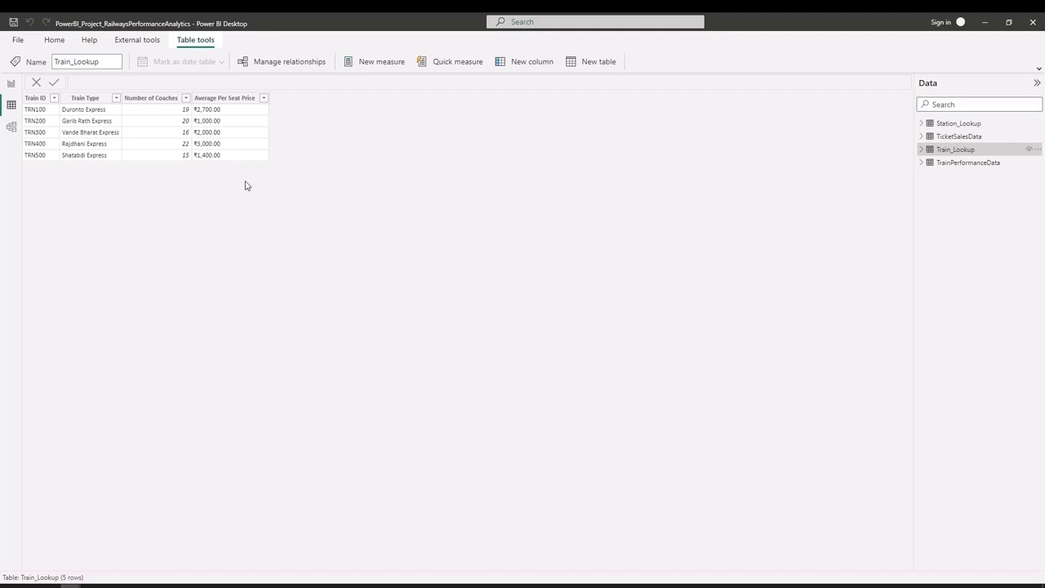
left_click(976, 167)
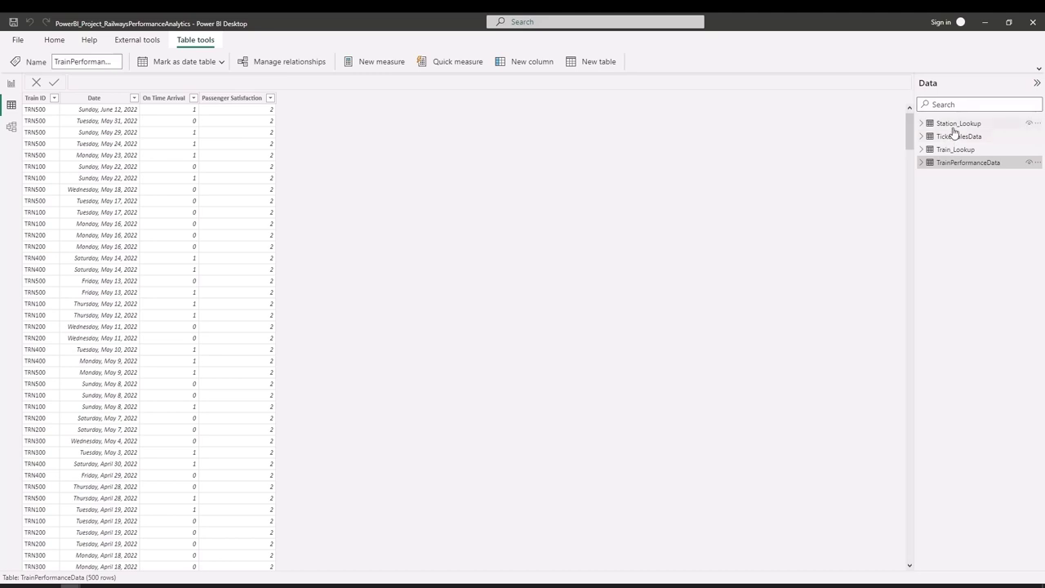
left_click(953, 124)
Edit the Station_Lookup query and split Station Name by the comma delimiter.
left_click(1037, 123)
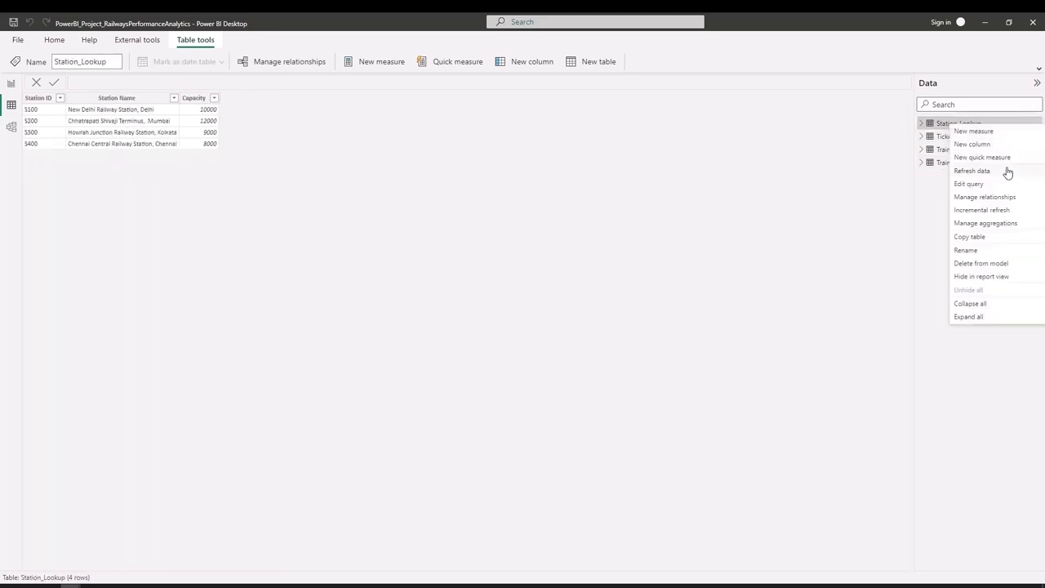
left_click(992, 184)
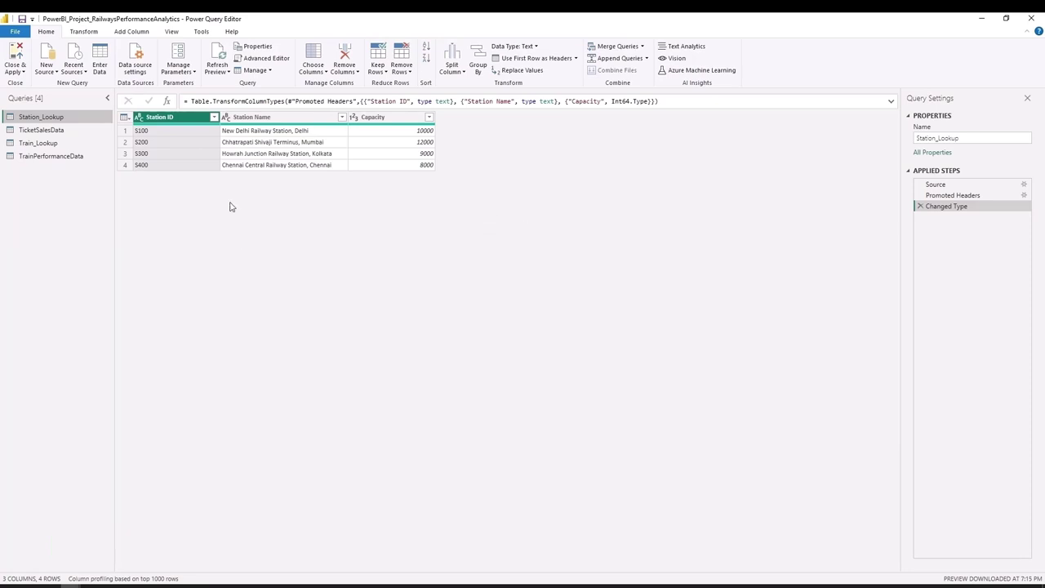
left_click(280, 121)
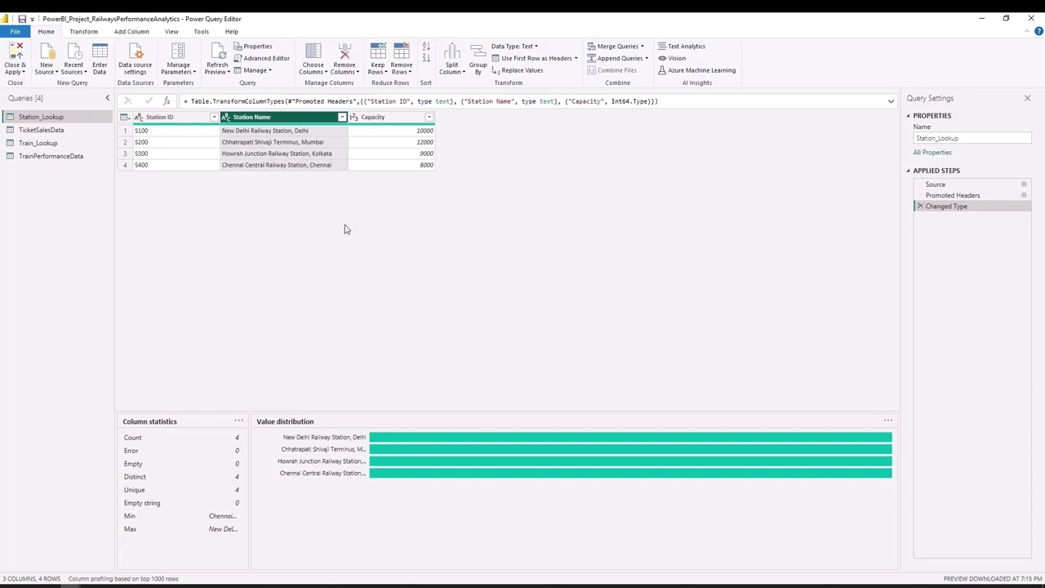
left_click(455, 76)
left_click(457, 86)
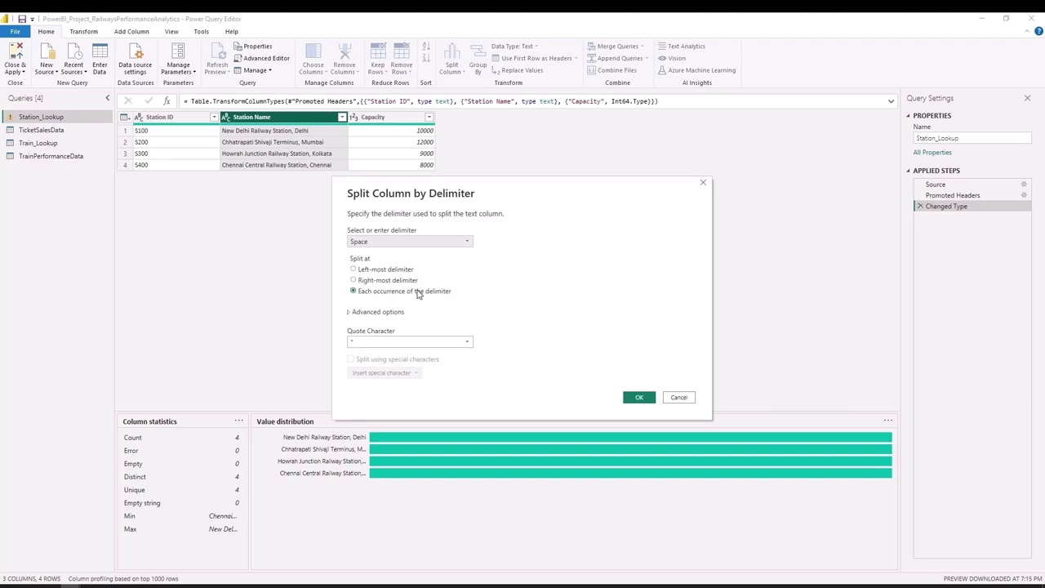
left_click(400, 246)
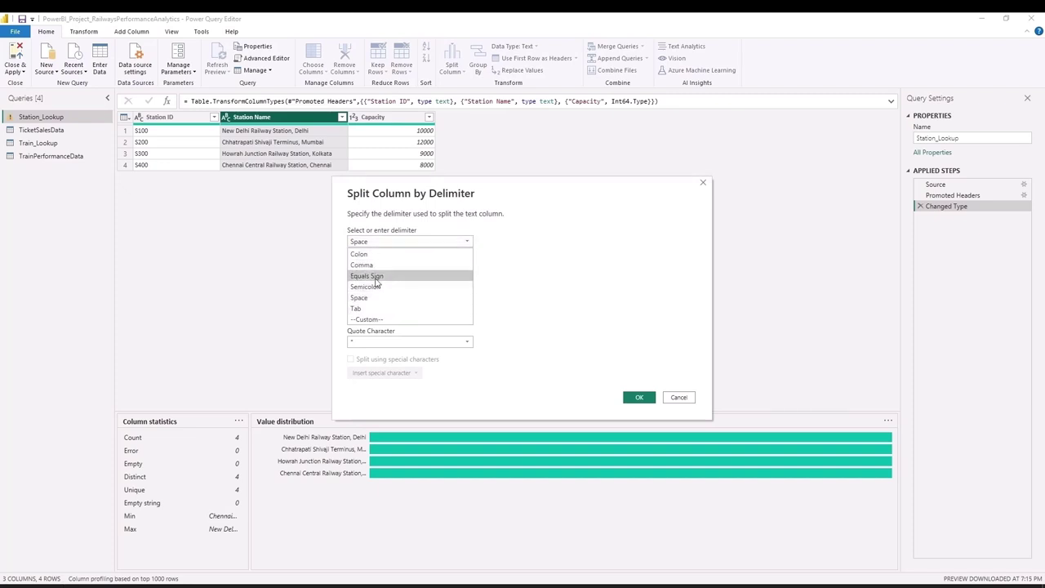
left_click(376, 264)
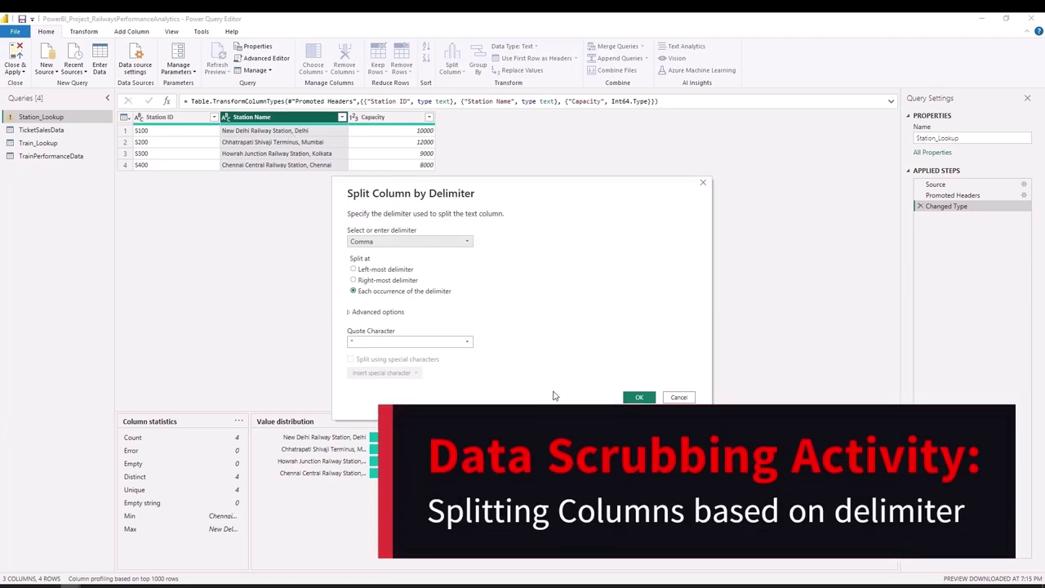
left_click(639, 397)
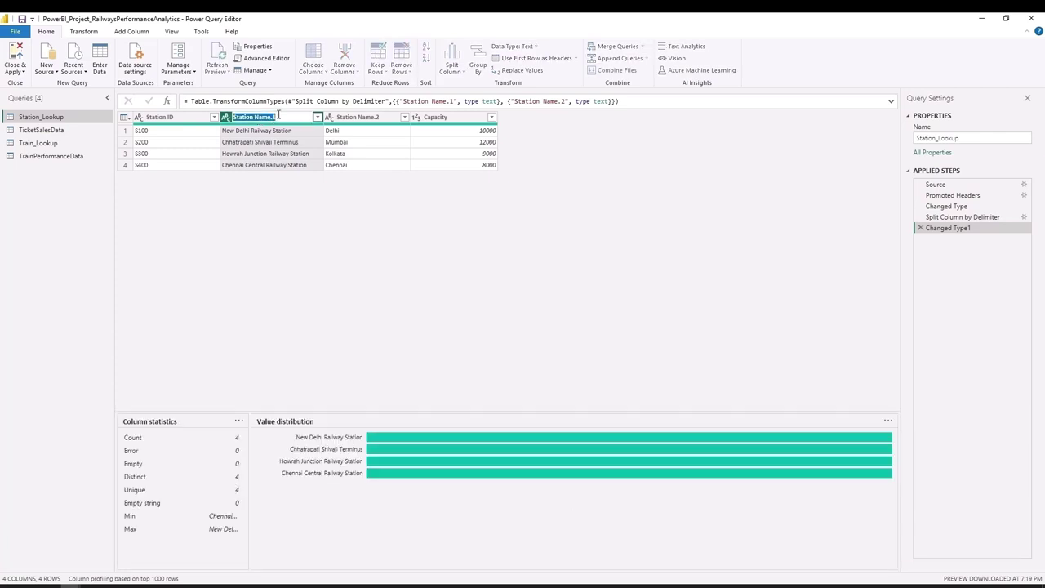
Rename the split columns to Station Name and Location.
key("BackSpace")
key("BackSpace")
key("Return")
left_click(380, 117)
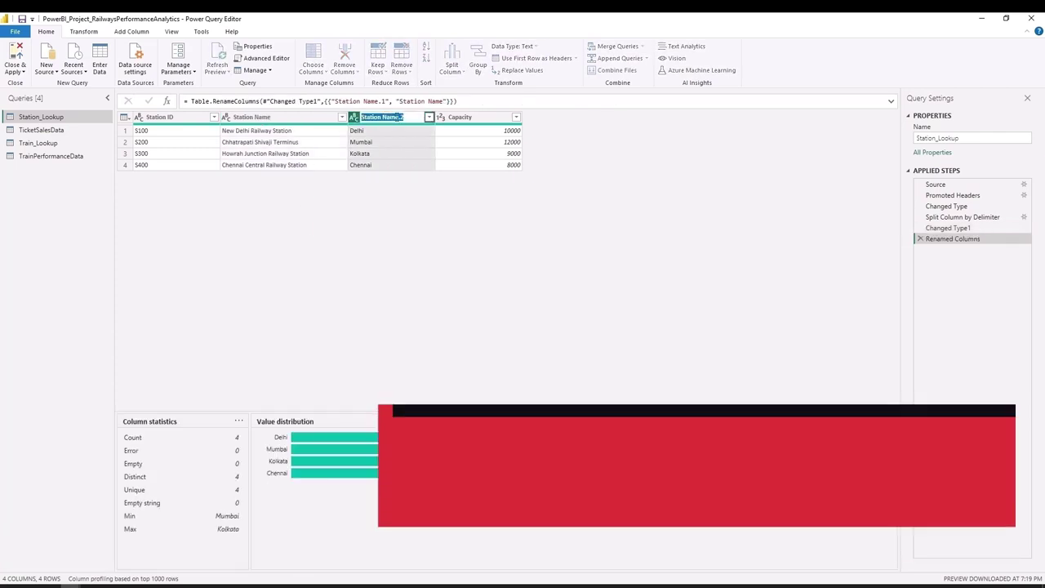
key("BackSpace")
key("BackSpace")
key("BackSpace")
key("BackSpace")
key("BackSpace")
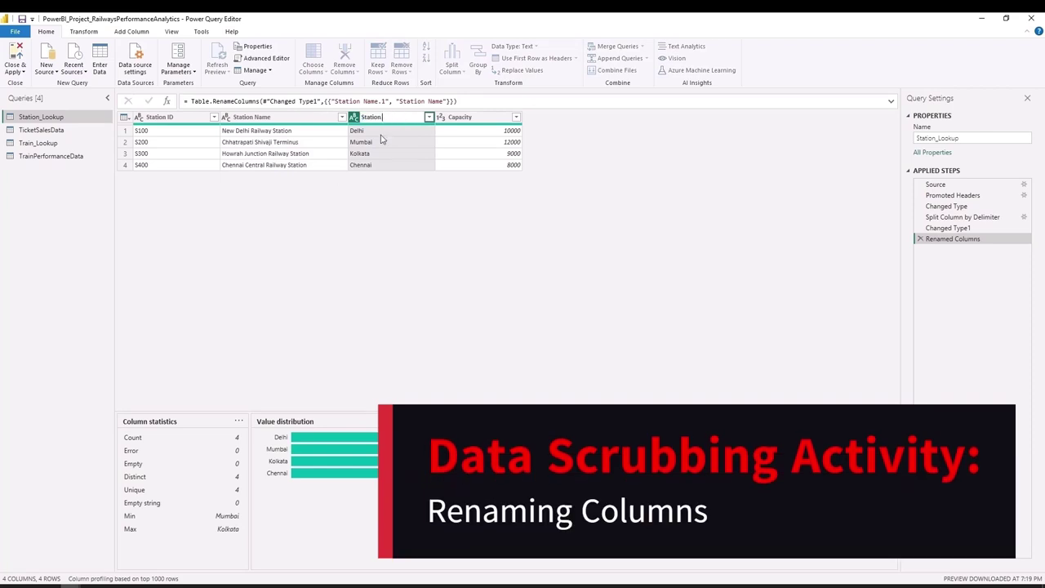
type("Locati")
type("on")
key("BackSpace")
key("BackSpace")
key("BackSpace")
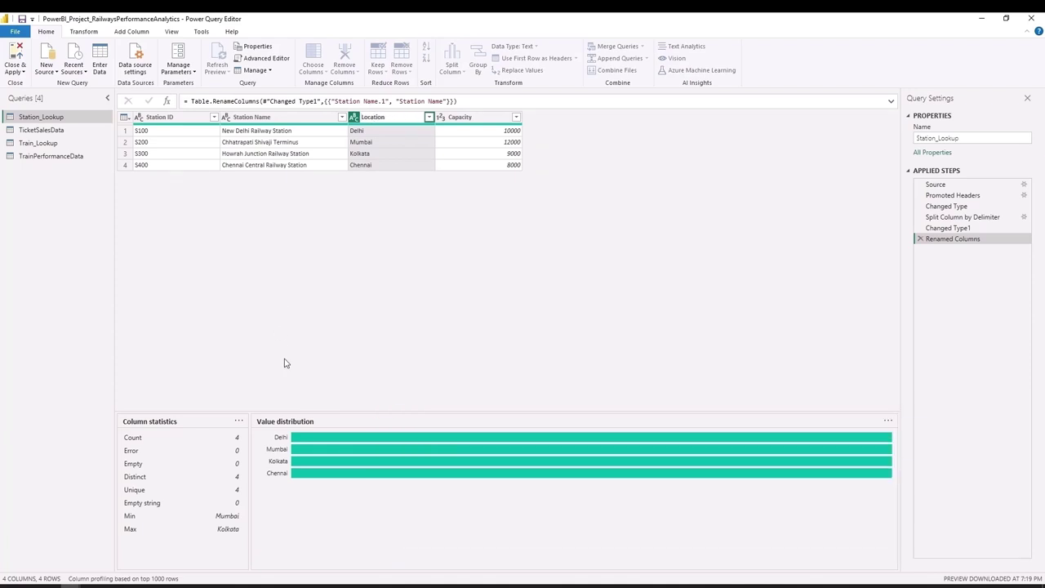
key("Return")
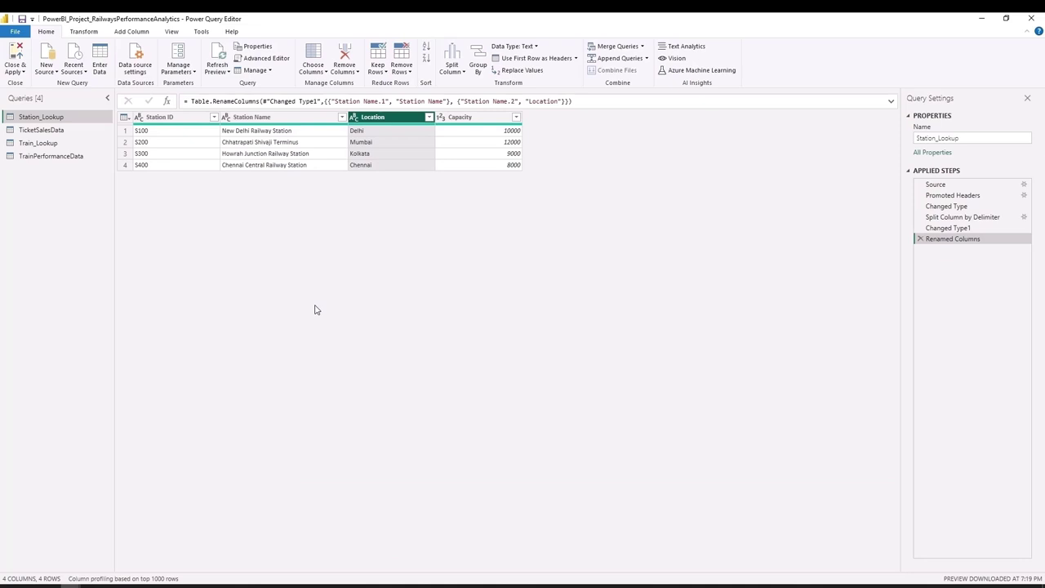
Review TicketSalesData, then select Train_Lookup's Average Per Seat Price column.
left_click(50, 132)
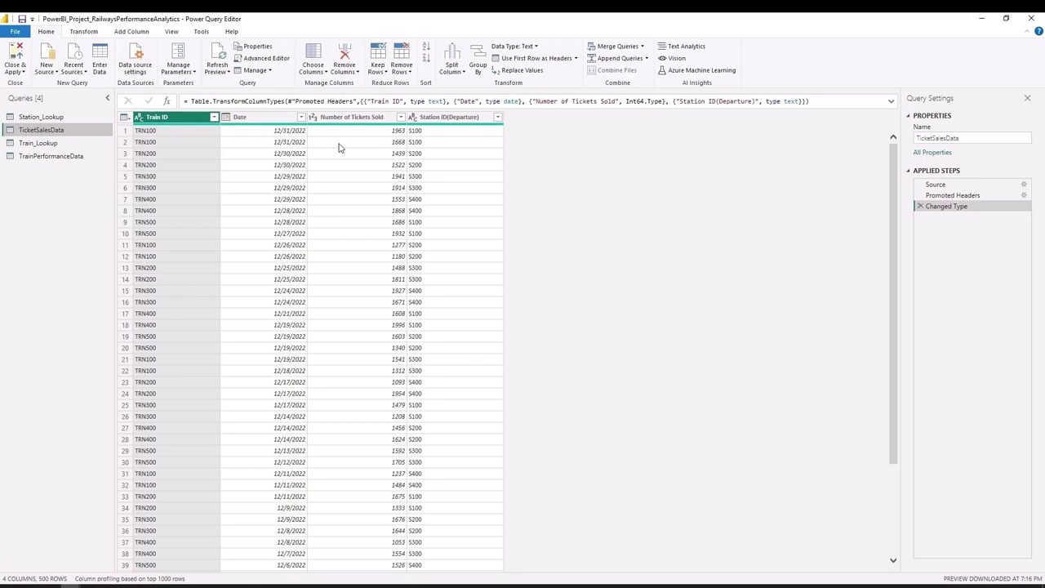
left_click(57, 143)
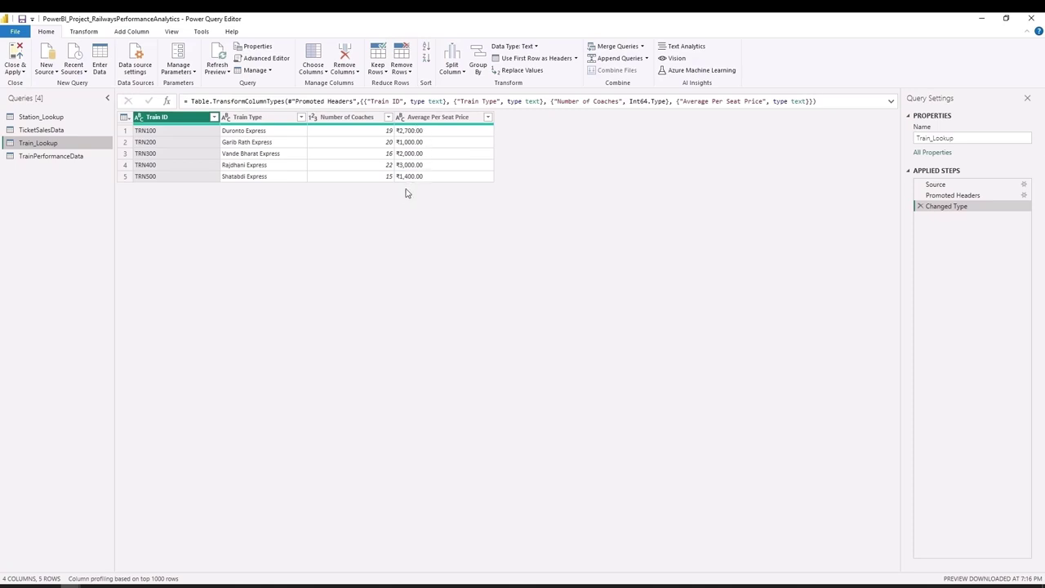
left_click(420, 118)
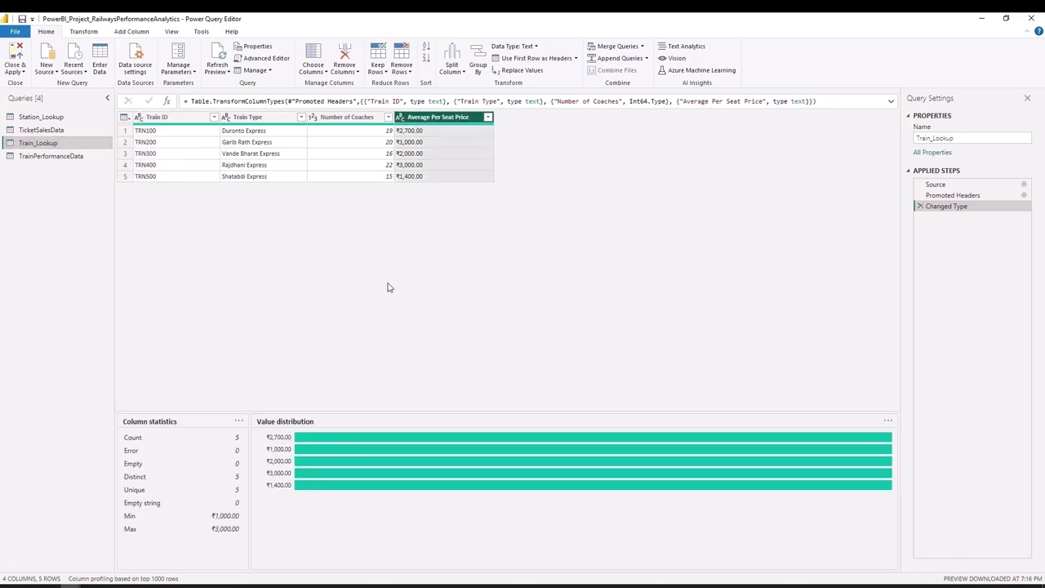
Split Average Per Seat Price using ₹ as the custom delimiter.
left_click(459, 75)
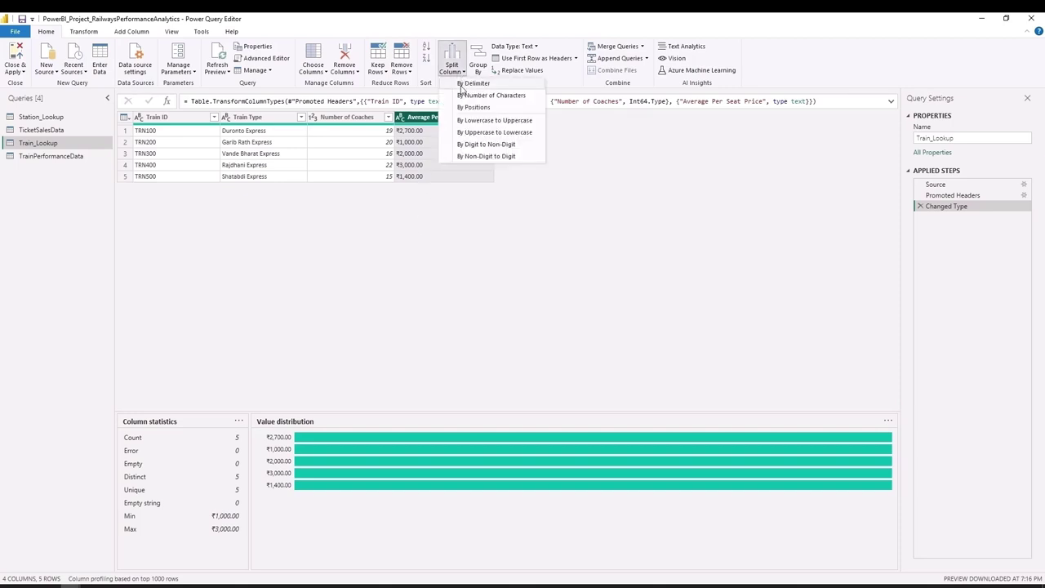
left_click(474, 83)
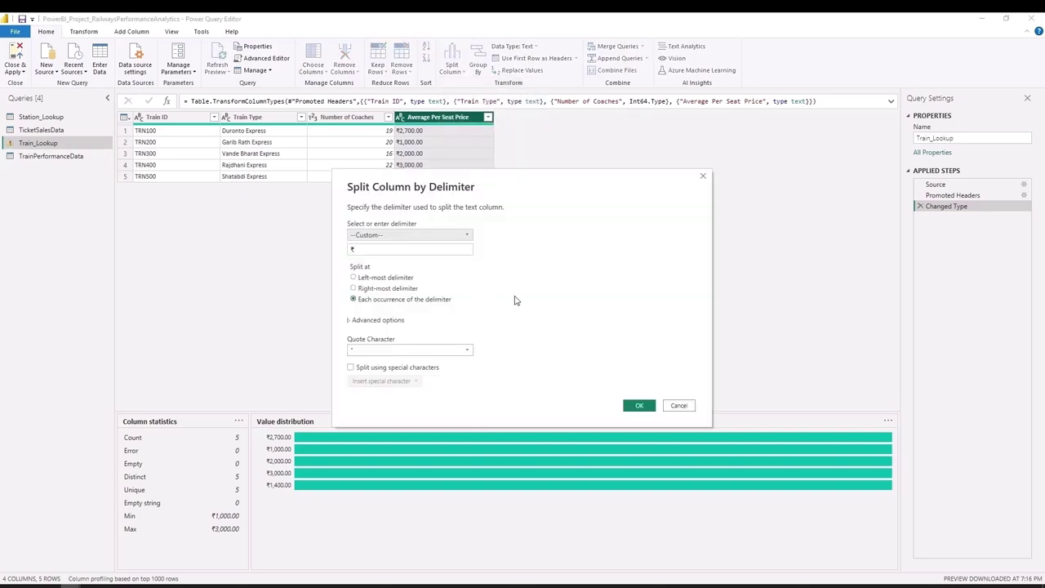
left_click(358, 249)
left_click(645, 406)
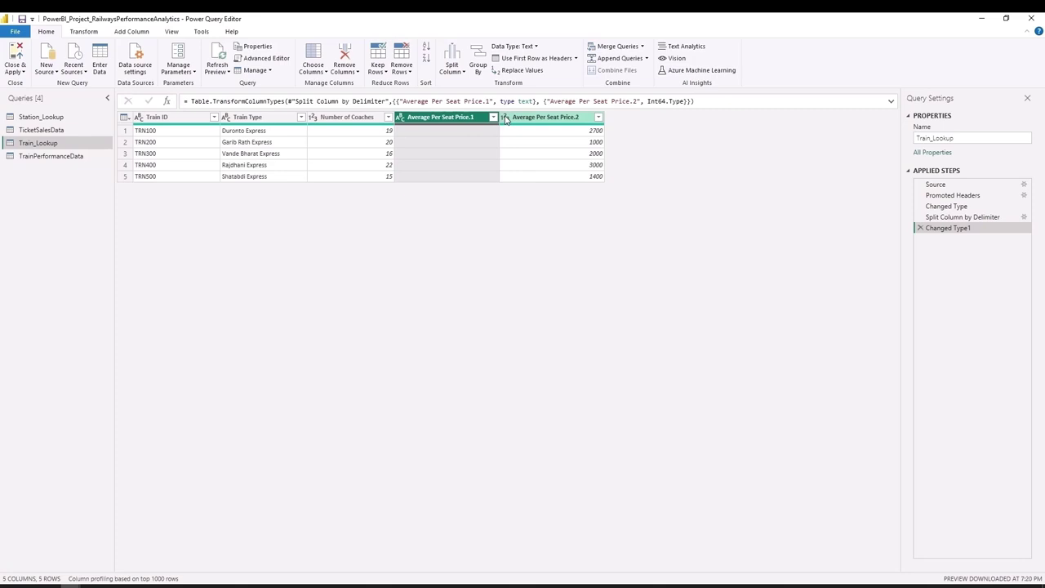
Change Average Per Seat Price.2 to Decimal Number, replacing the current type step.
left_click(506, 118)
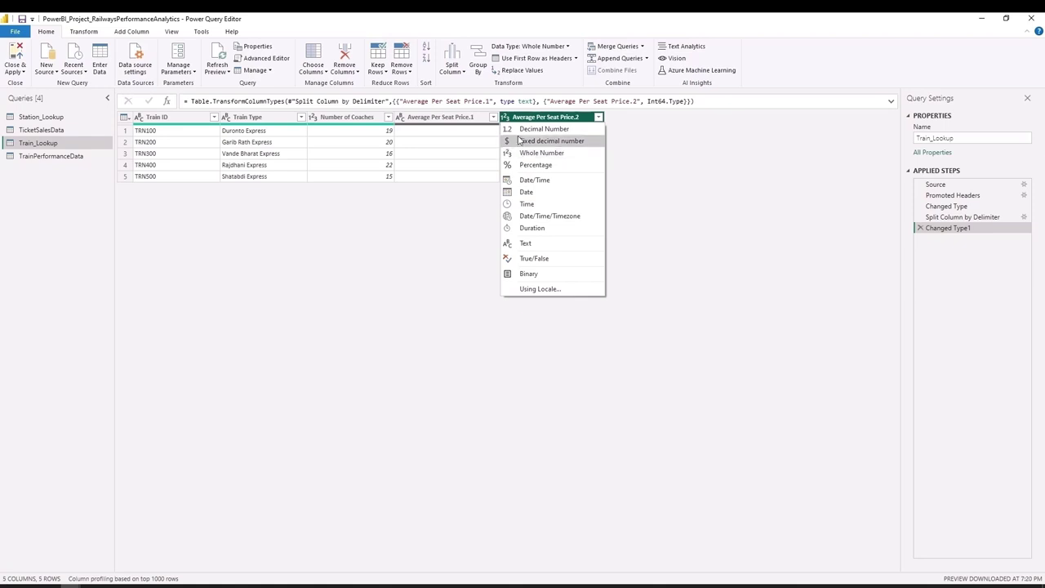
left_click(520, 131)
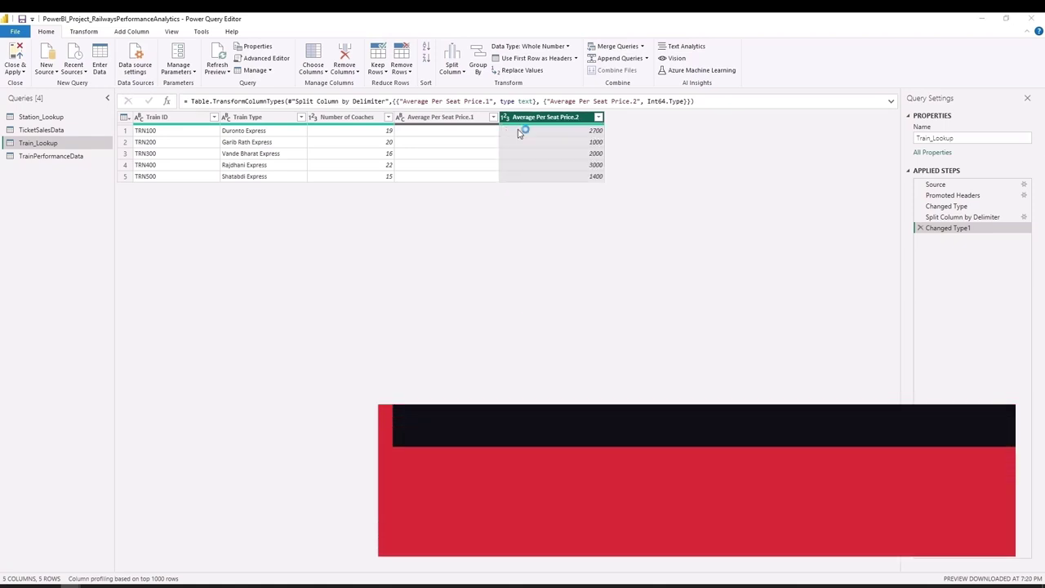
left_click(505, 331)
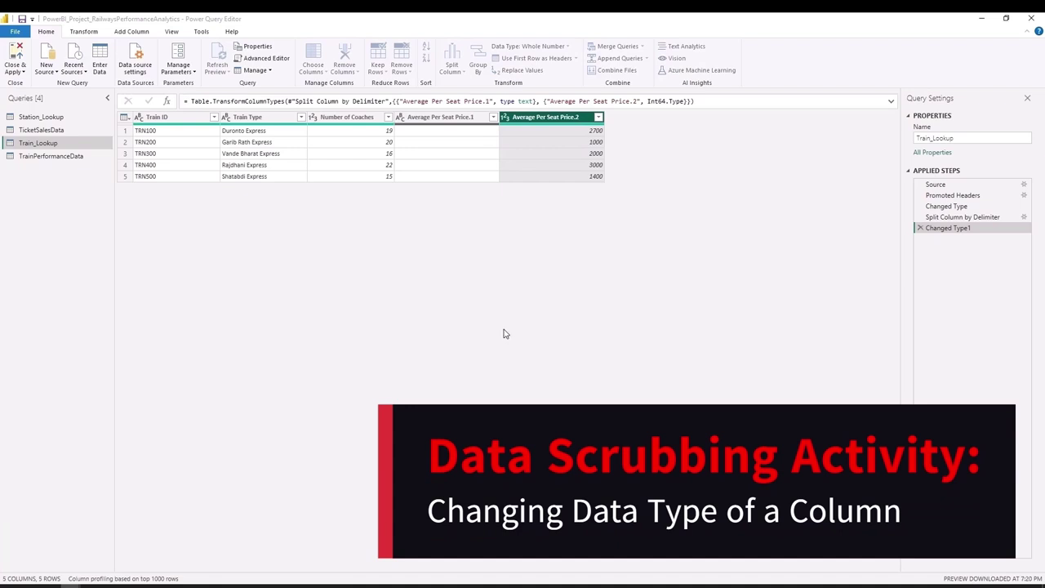
Remove the empty Average Per Seat Price.1 column.
left_click(450, 119)
right_click(450, 119)
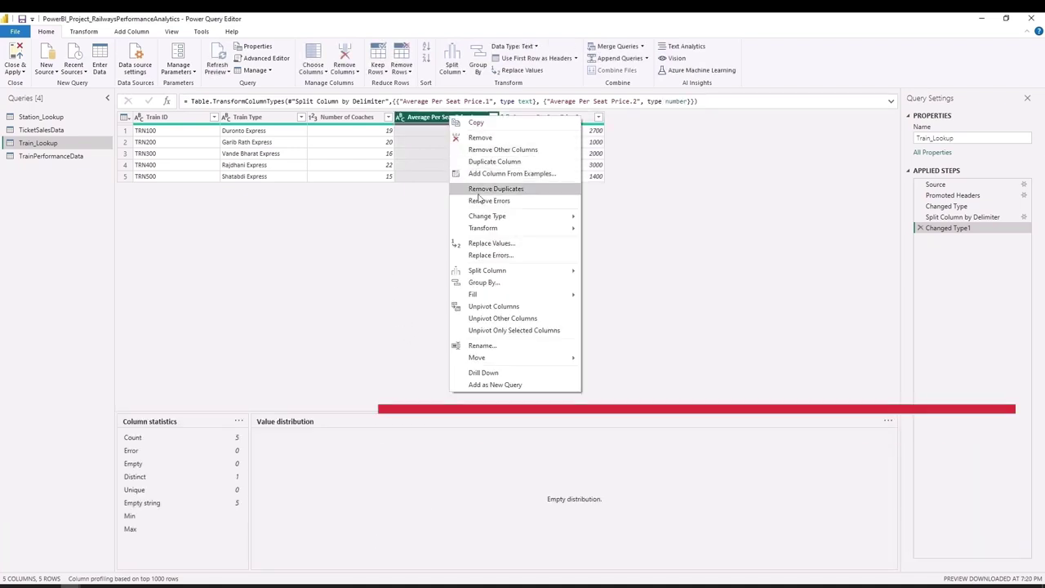
left_click(481, 138)
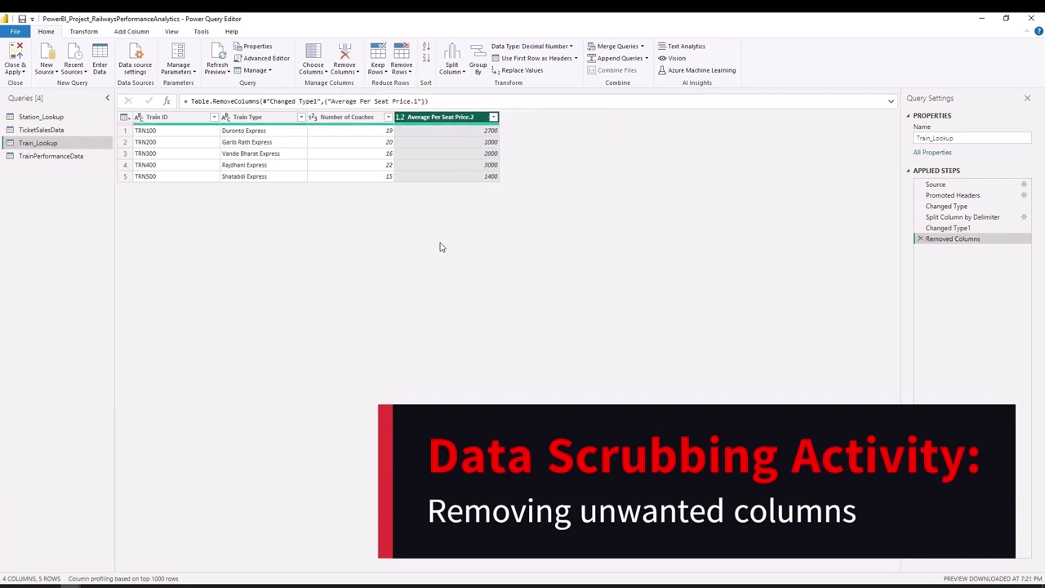
Rename Average Per Seat Price.2 back to Average Per Seat Price, then view TrainPerformanceData.
double_click(477, 117)
key("Escape")
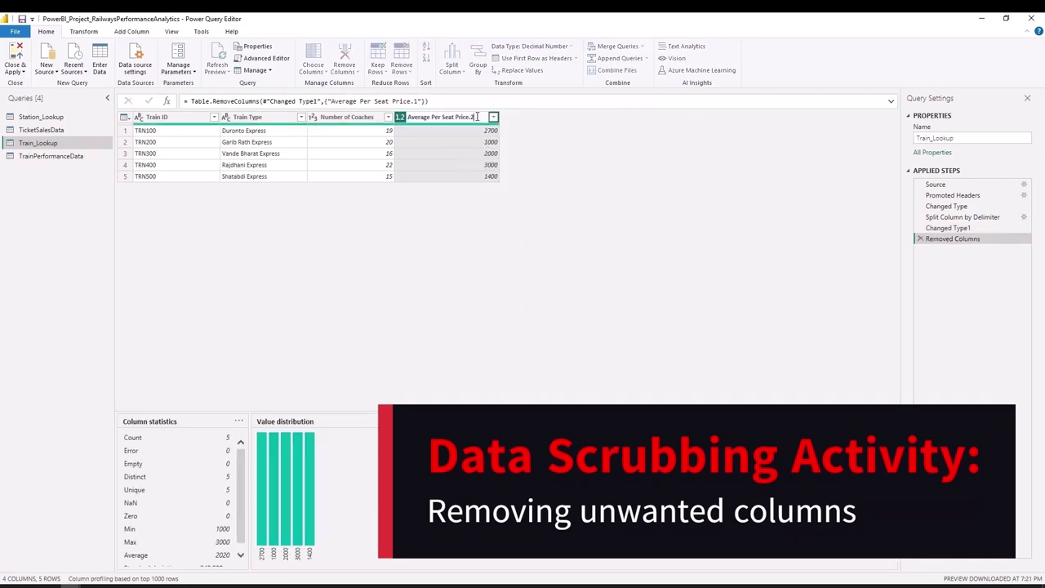
key("BackSpace")
key("BackSpace")
key("Return")
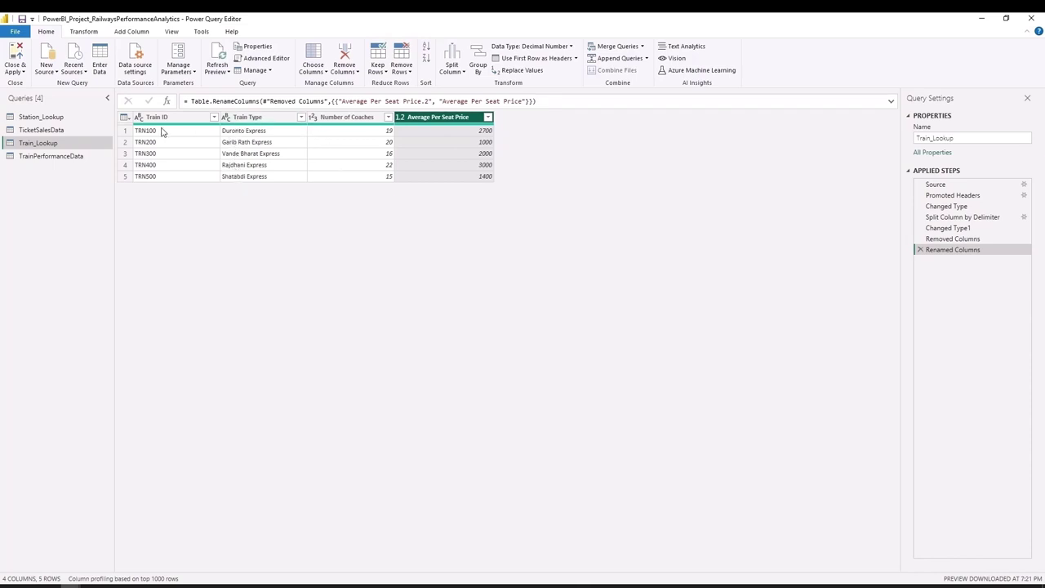
left_click(66, 158)
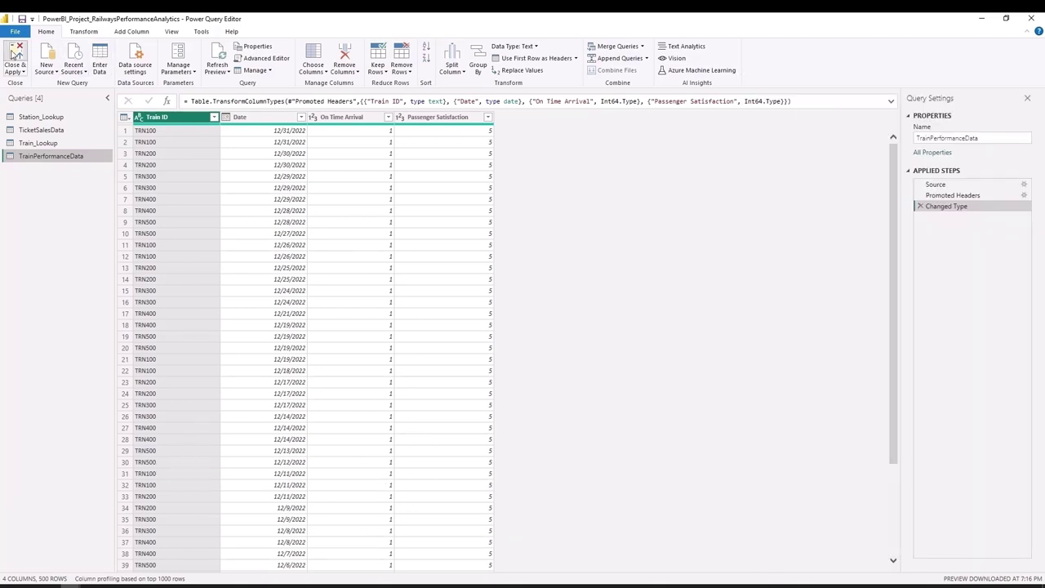
After reviewing TrainPerformanceData, apply all query edits with Close & Apply.
left_click(13, 54)
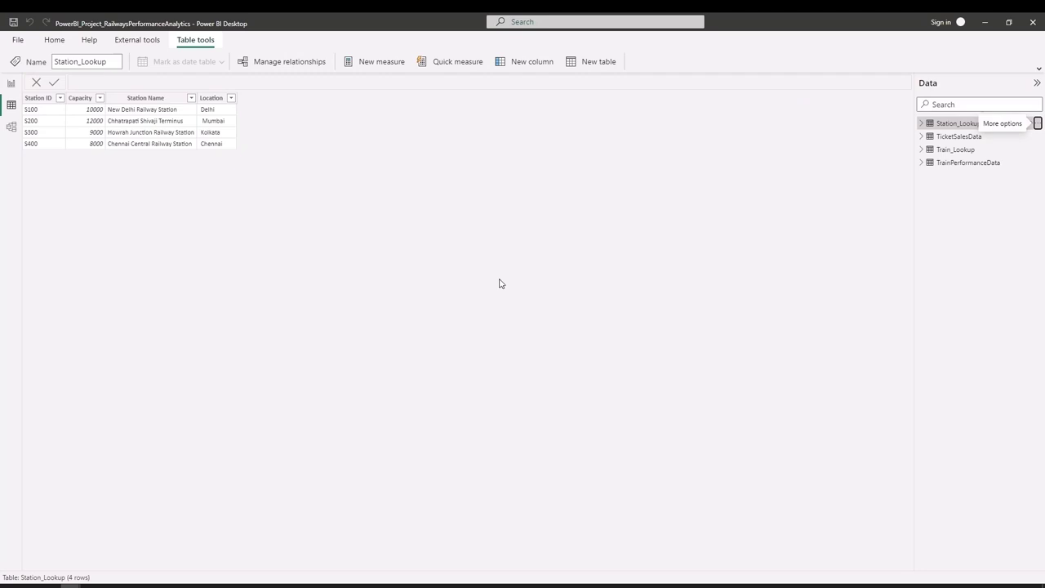
View the report canvas, check the finished CompleteDashboard, then return to the Power BI Project roadmap.
left_click(10, 85)
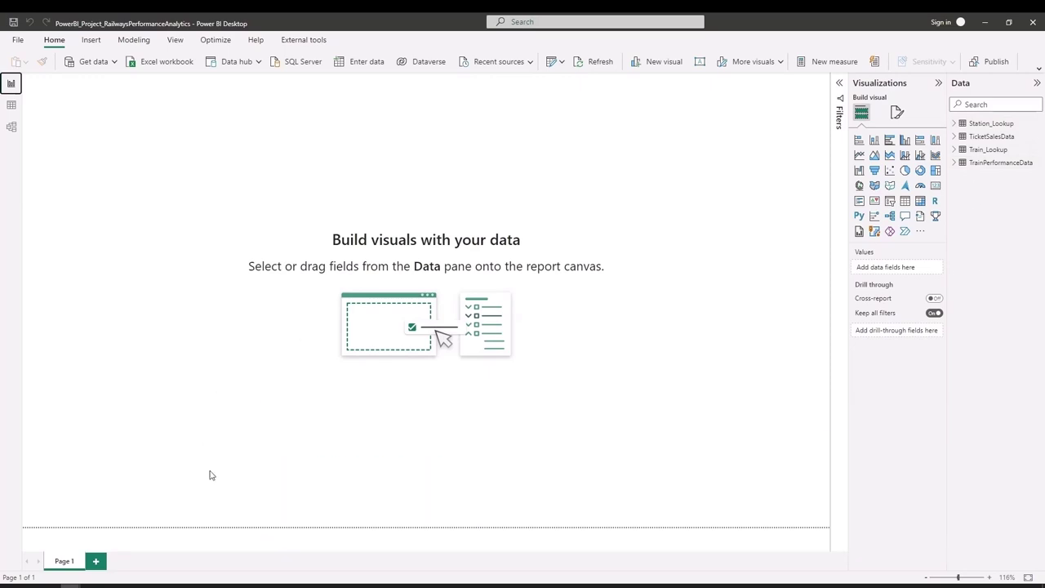
mouse_move(90, 585)
left_click(177, 545)
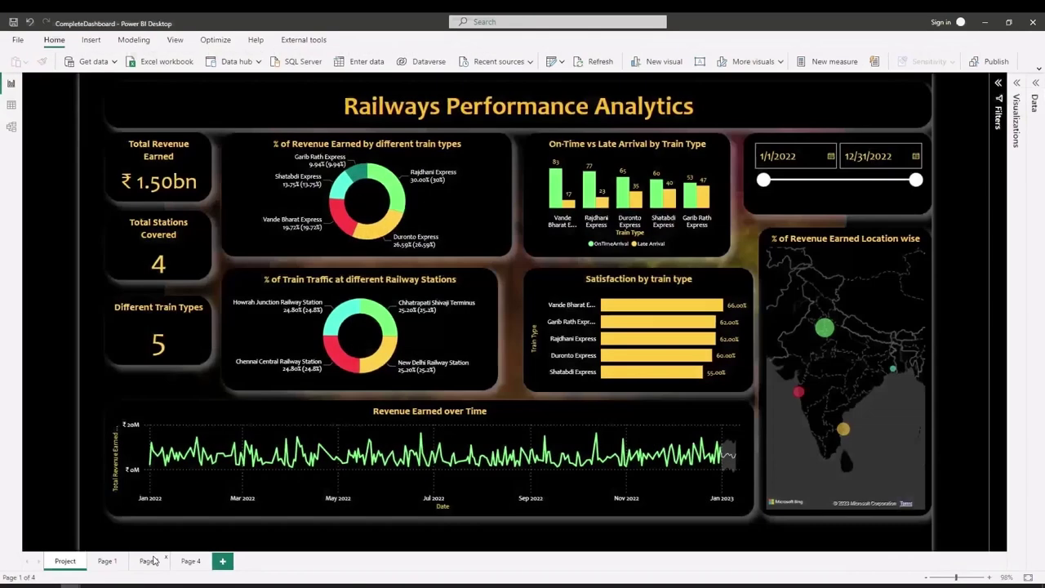
left_click(59, 546)
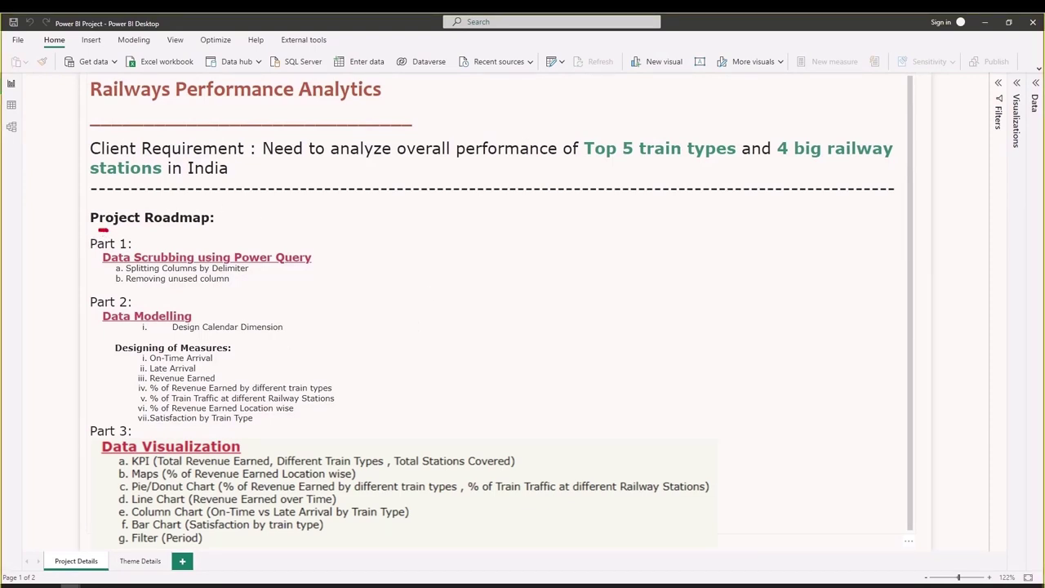
mouse_move(104, 230)
left_mouse_down()
mouse_move(335, 250)
mouse_move(207, 222)
mouse_move(108, 229)
left_mouse_up()
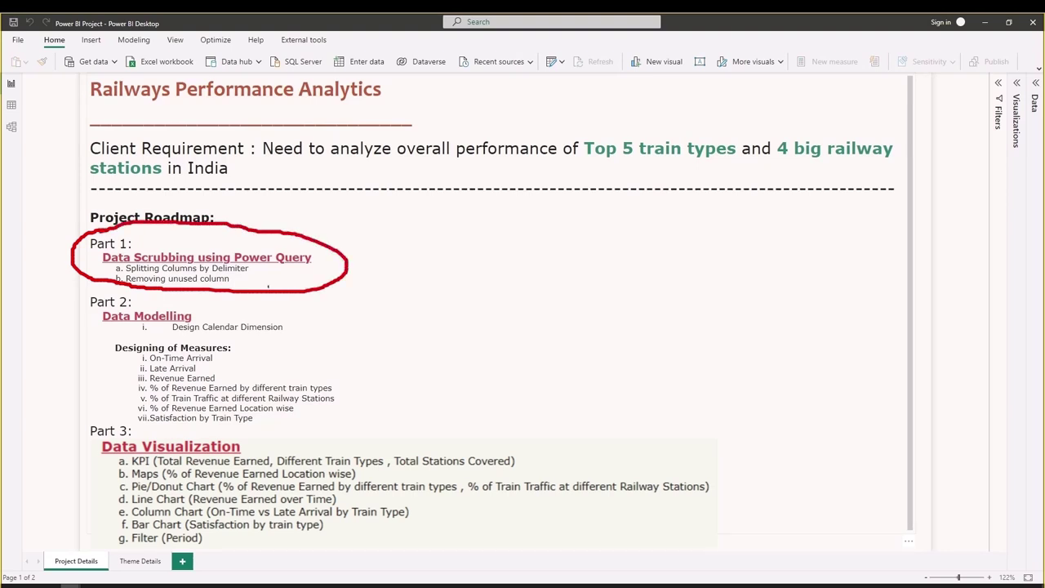
mouse_move(323, 284)
left_mouse_down()
mouse_move(318, 307)
mouse_move(331, 315)
left_mouse_up()
left_click_drag(212, 334, 262, 334)
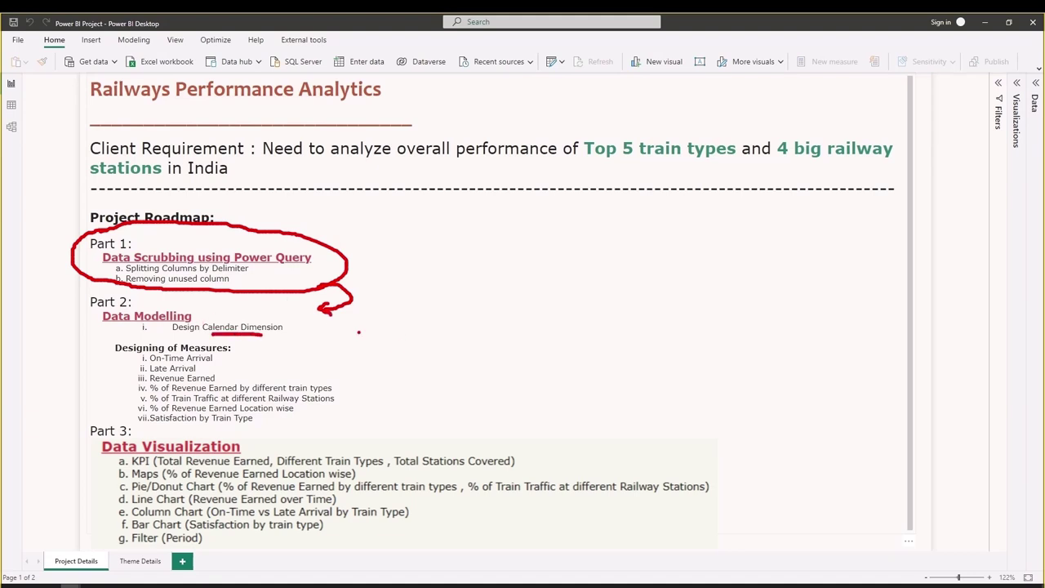
key("Escape")
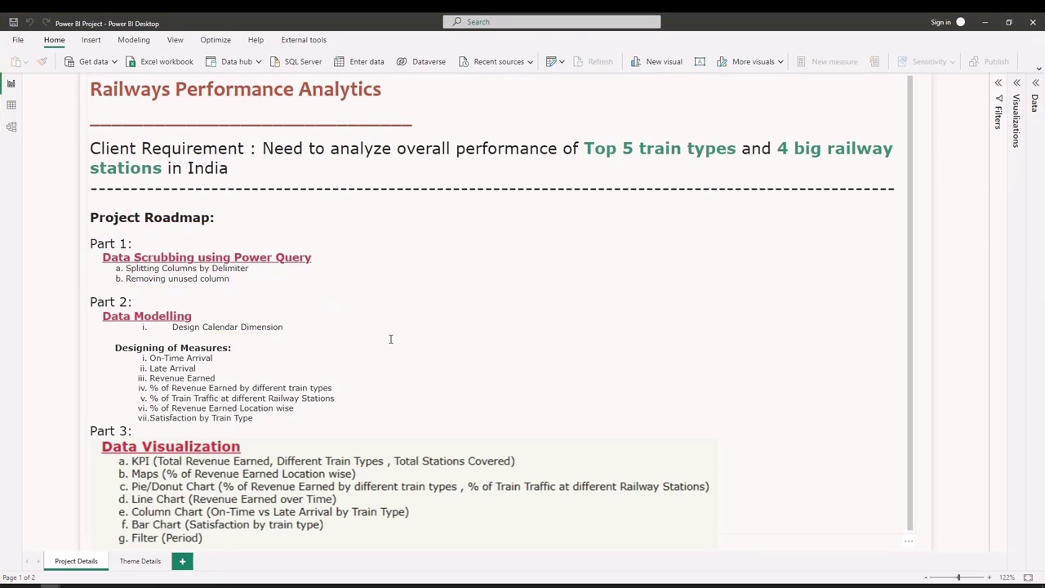
key("ctrl+2")
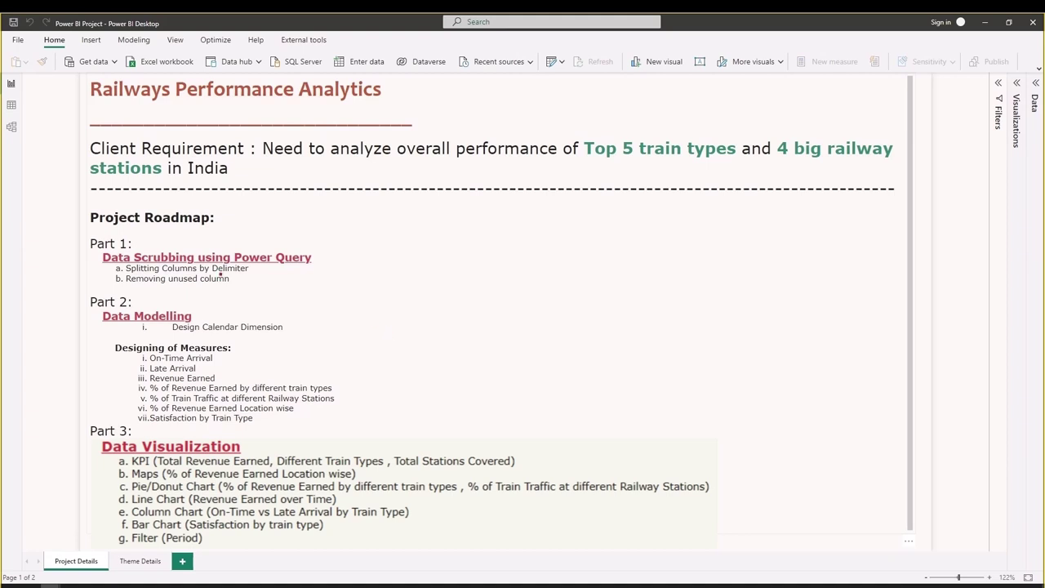
Ink the roadmap: tick Data Scrubbing and Calendar Dimension, and sketch linked tables T1–T3.
left_click_drag(345, 268, 398, 254)
left_click_drag(275, 339, 312, 311)
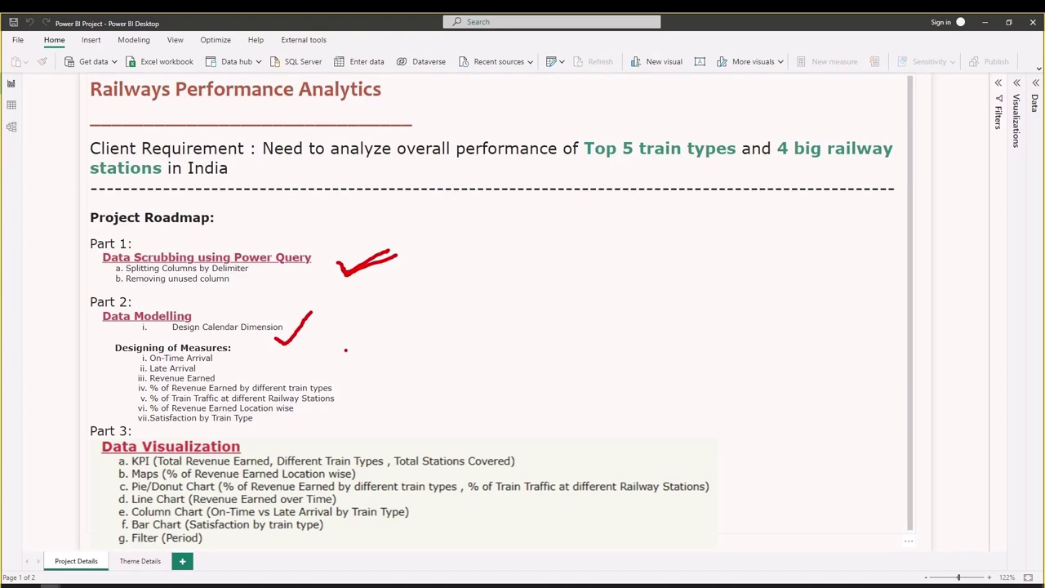
mouse_move(433, 298)
left_mouse_down()
mouse_move(467, 302)
mouse_move(457, 327)
mouse_move(467, 331)
left_mouse_up()
left_click_drag(515, 262, 555, 255)
mouse_move(542, 260)
left_mouse_down()
mouse_move(543, 279)
mouse_move(560, 280)
left_mouse_up()
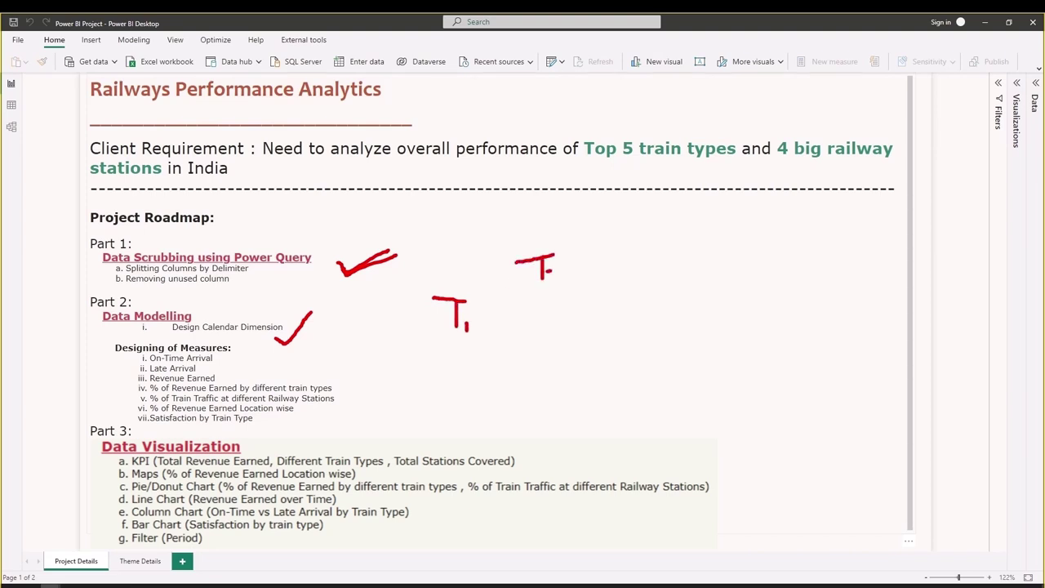
mouse_move(600, 325)
left_mouse_down()
mouse_move(636, 320)
mouse_move(629, 346)
mouse_move(650, 342)
mouse_move(640, 365)
left_mouse_up()
mouse_move(489, 322)
left_mouse_down()
mouse_move(515, 299)
mouse_move(609, 322)
left_mouse_up()
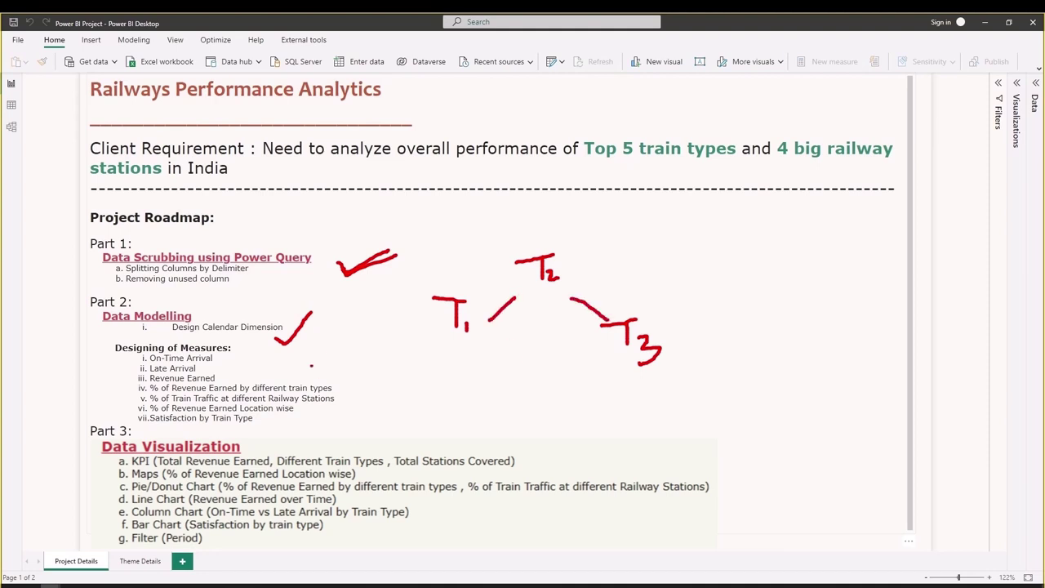
mouse_move(335, 346)
left_mouse_down()
mouse_move(372, 372)
mouse_move(352, 419)
left_mouse_up()
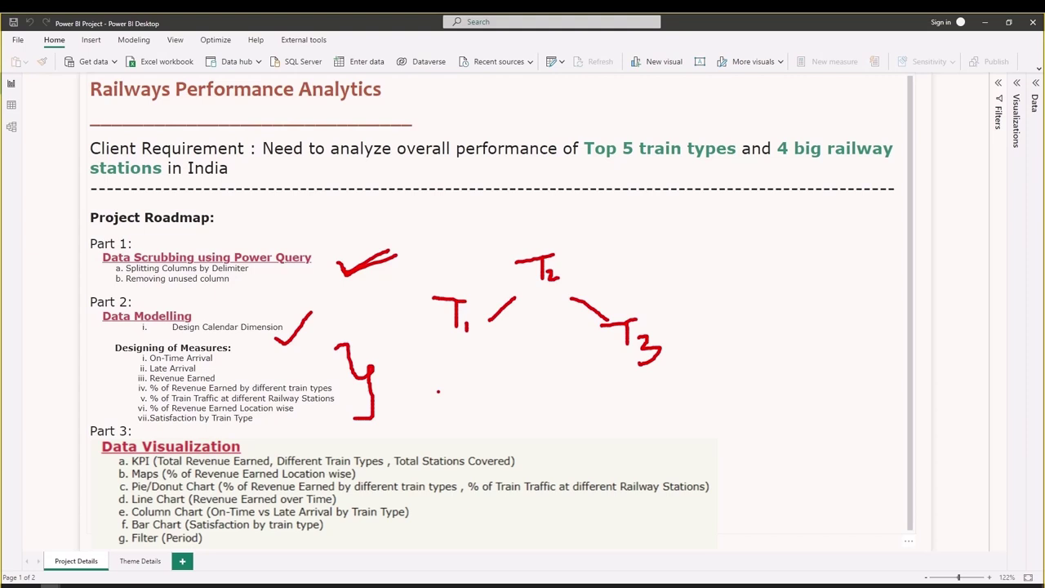
Clear the ink and switch to the Railways Performance Analytics project window.
key("Escape")
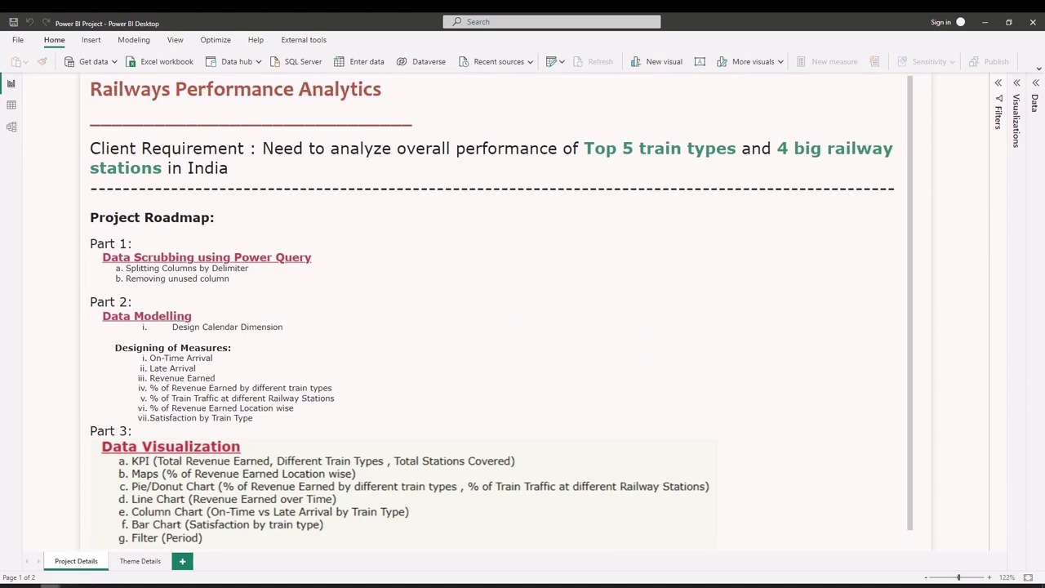
mouse_move(81, 585)
left_click(290, 548)
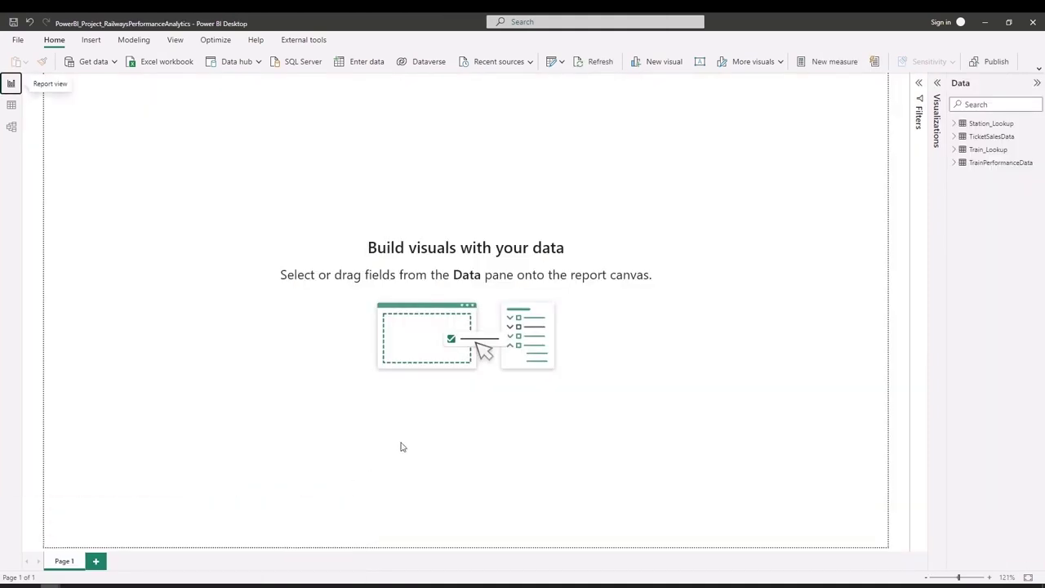
In Model view, move TicketSalesData lower left, Train_Lookup slightly left, and TrainPerformanceData below it.
left_click(12, 127)
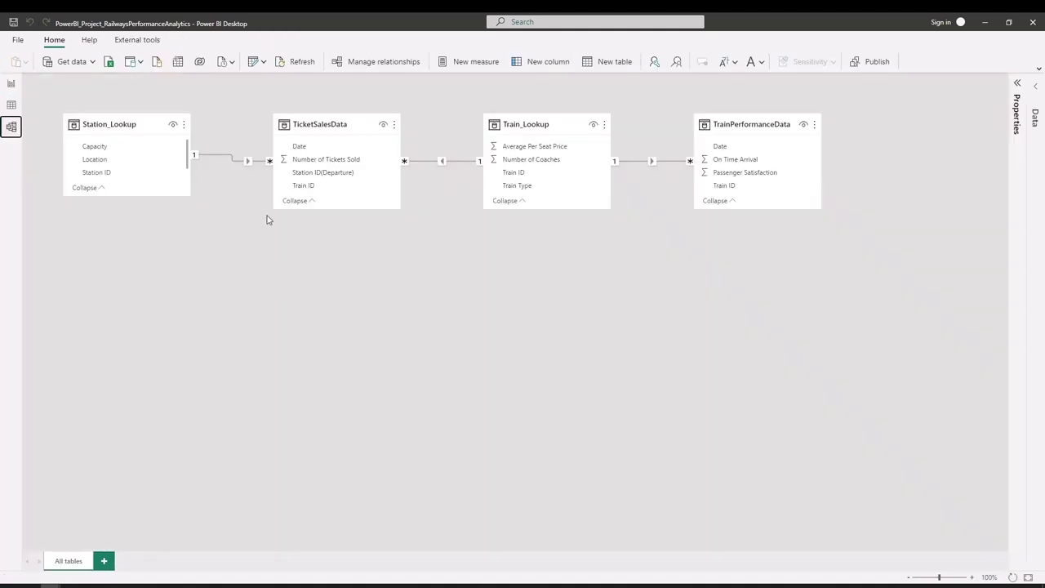
left_click(139, 128)
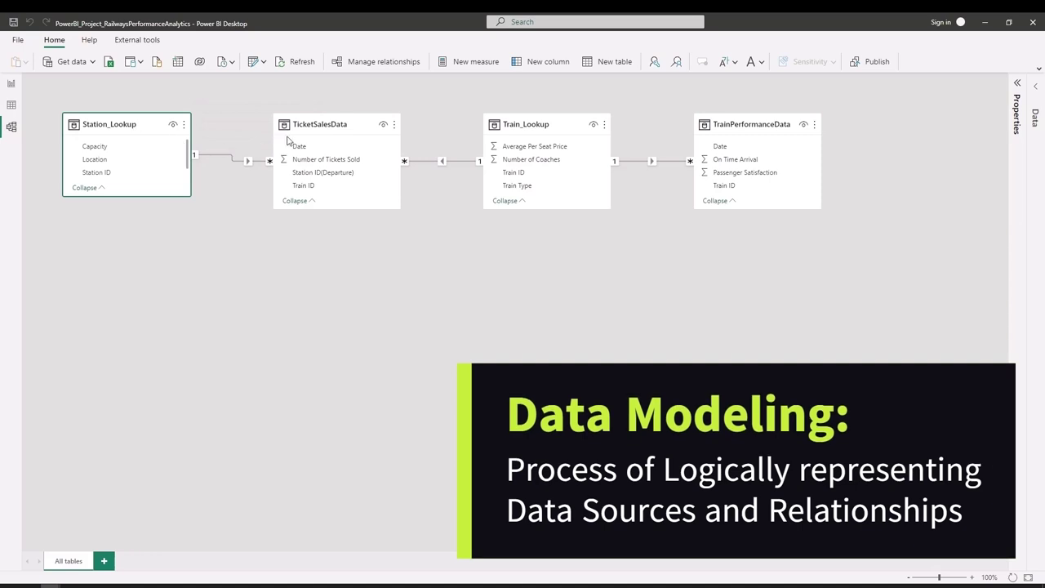
left_click_drag(310, 125, 249, 358)
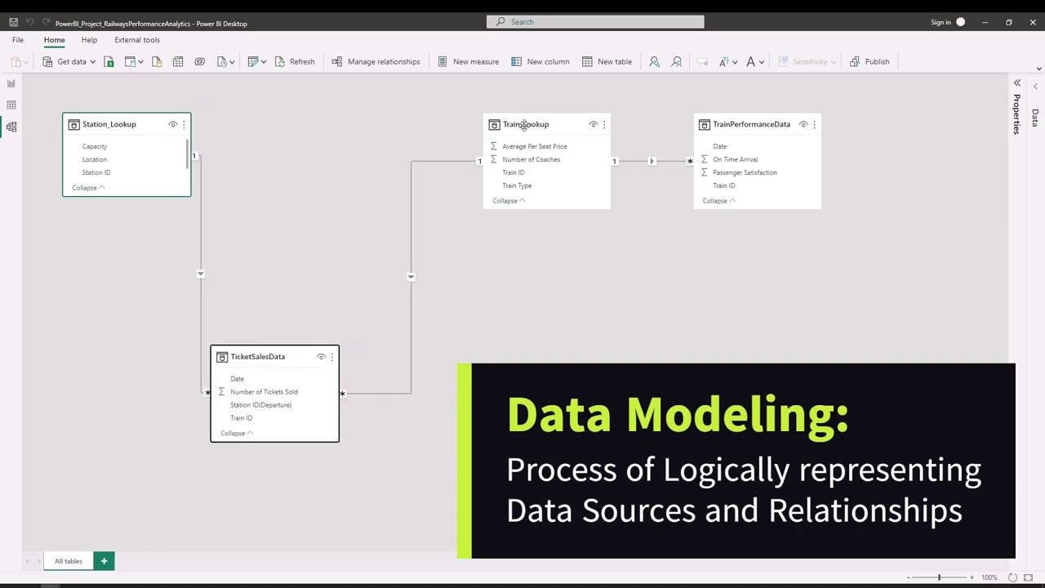
left_click_drag(531, 125, 486, 124)
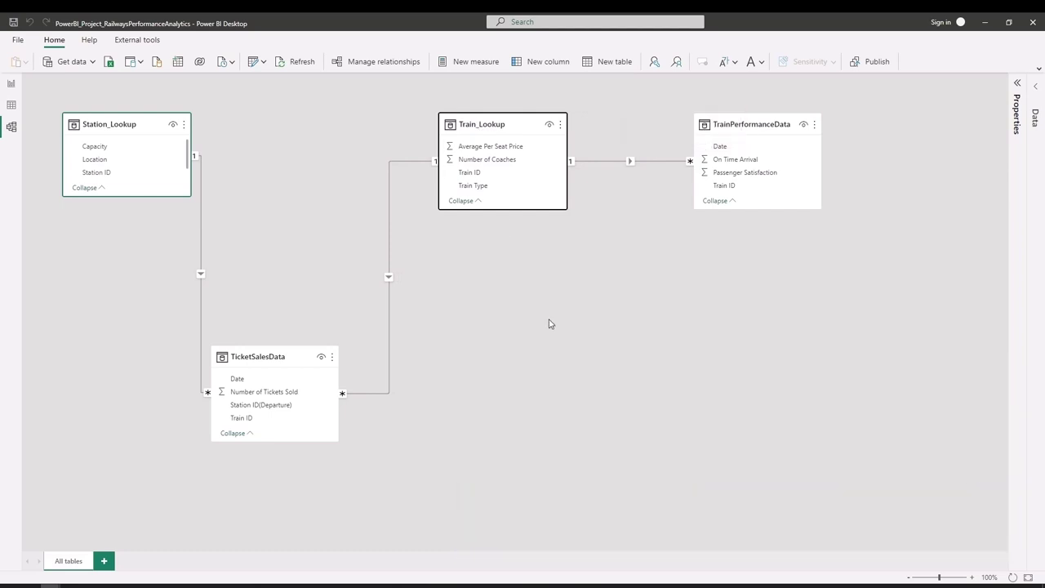
left_click_drag(752, 128, 651, 374)
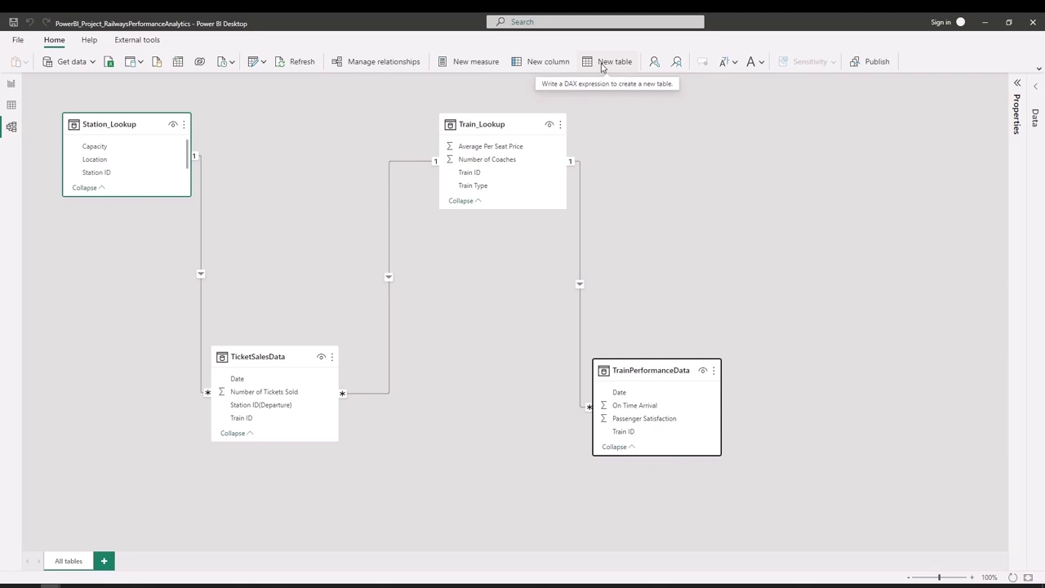
Start a new calculated table in an expanded formula editor and name it Date_Lookup.
left_click(602, 64)
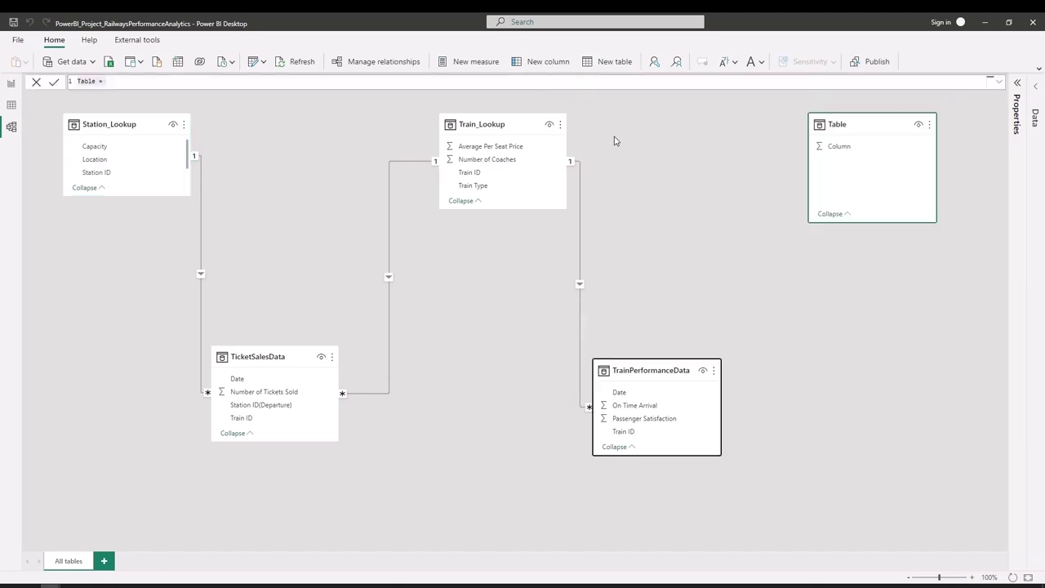
left_click(999, 81)
scroll(605, 275, "up", 1)
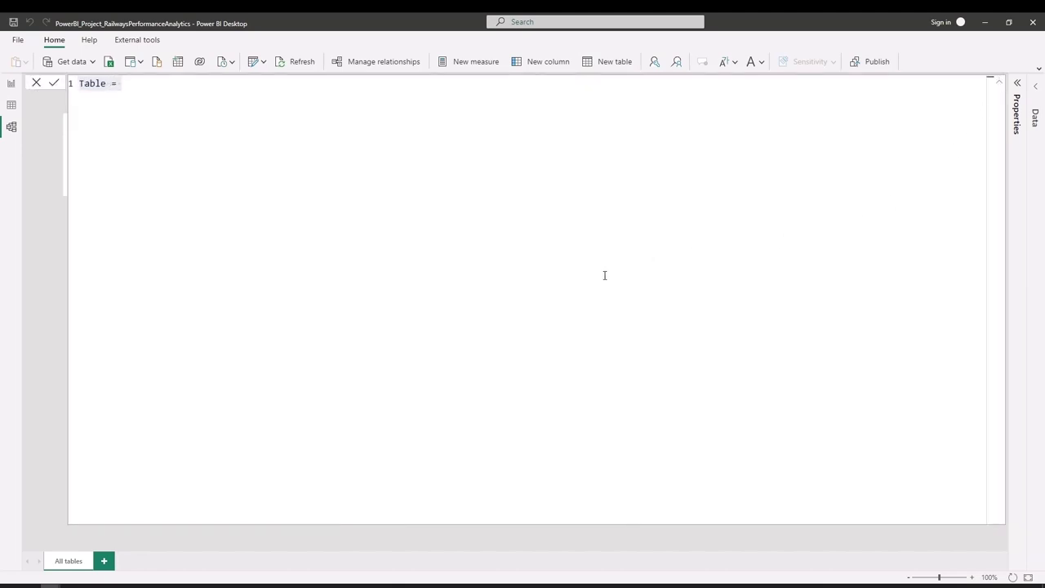
scroll(605, 275, "up", 1)
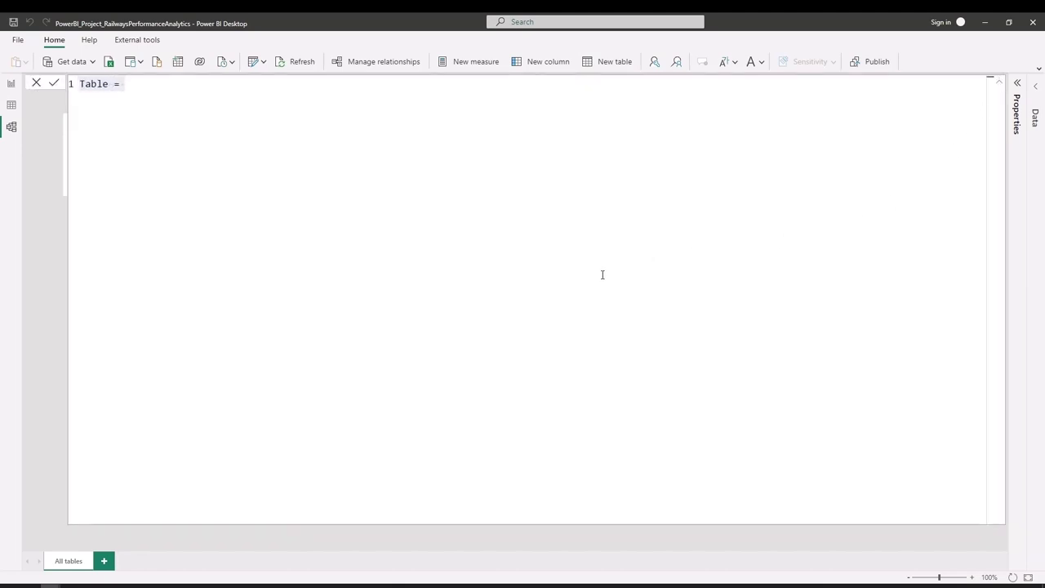
double_click(94, 82)
type("Date")
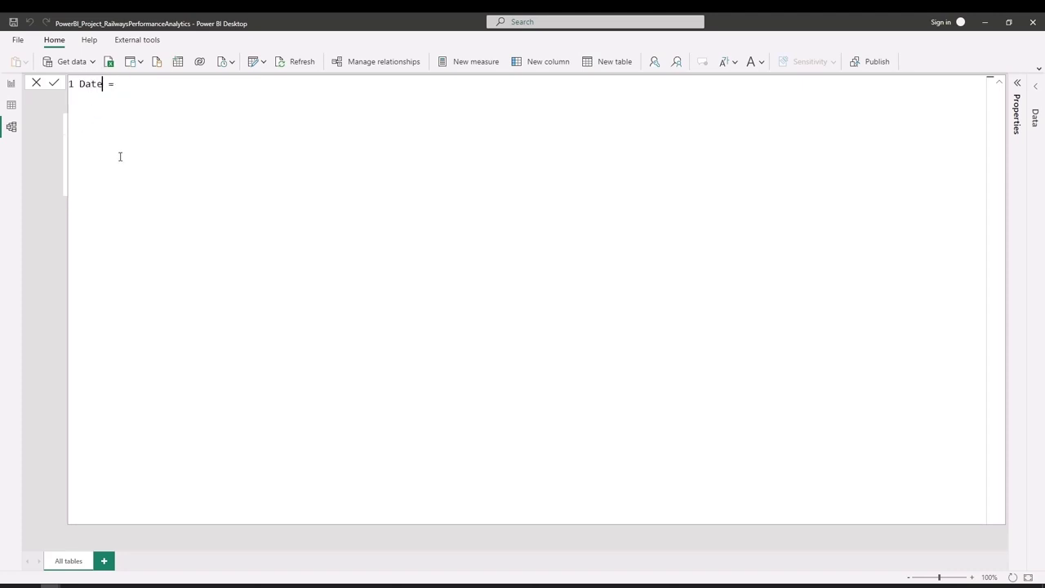
type("_Looku")
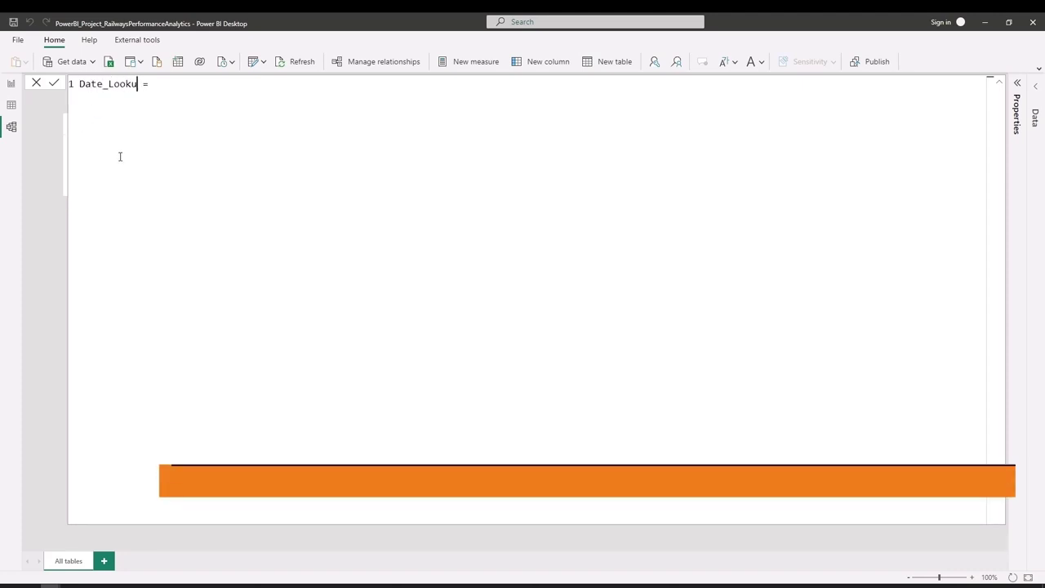
type("p")
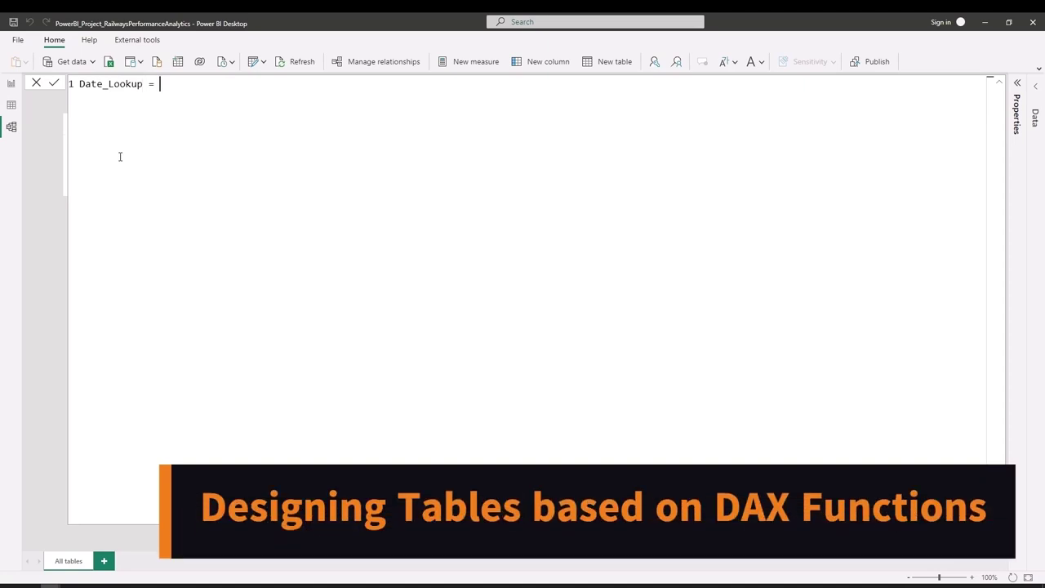
key("shift+Return")
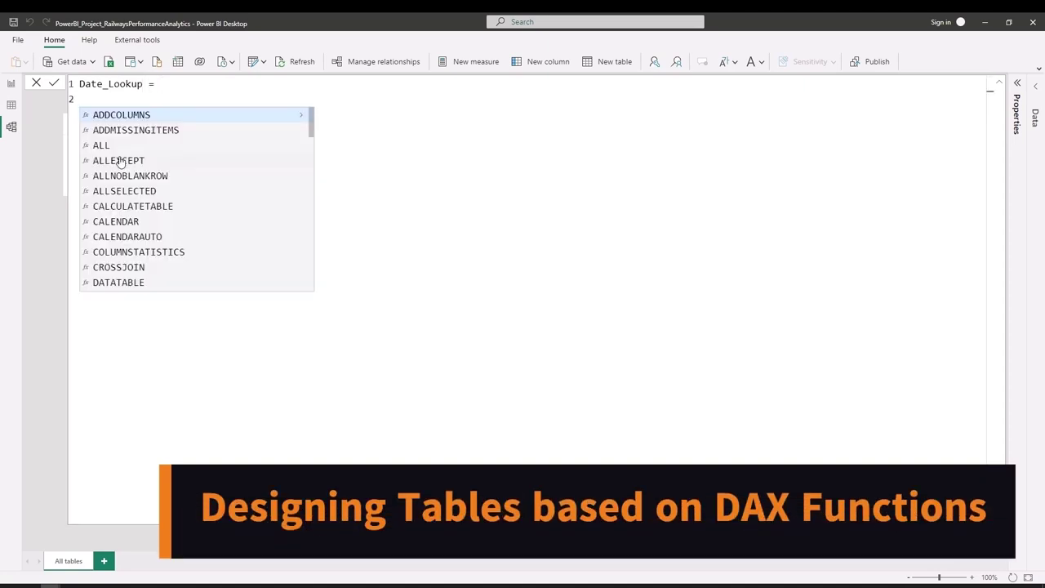
Enter and commit CALENDAR(MIN(TicketSalesData[Date]), MAX(TicketSalesData[Date])) as the table formula.
type("CAL")
key("Down")
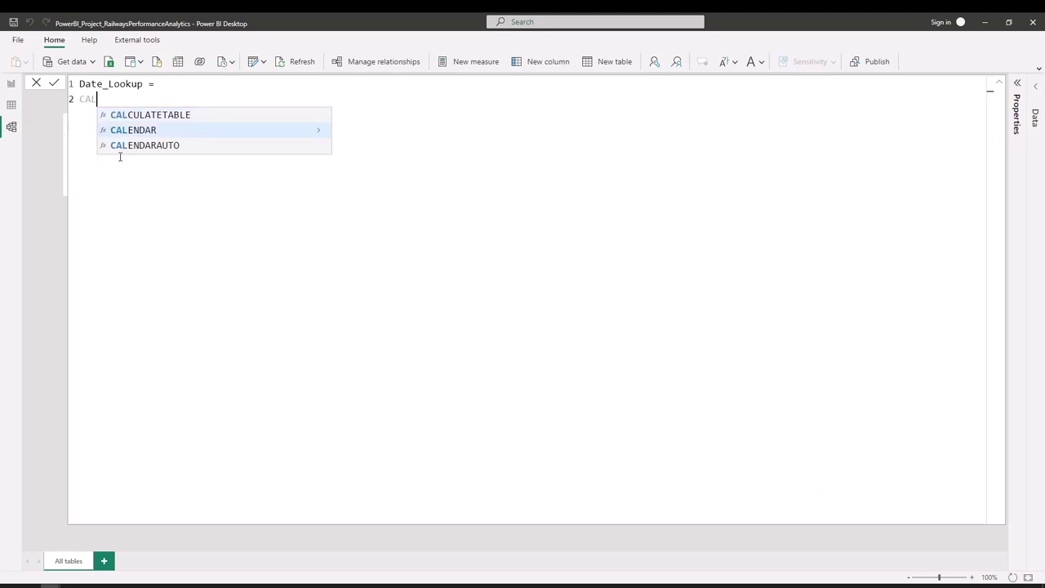
key("Tab")
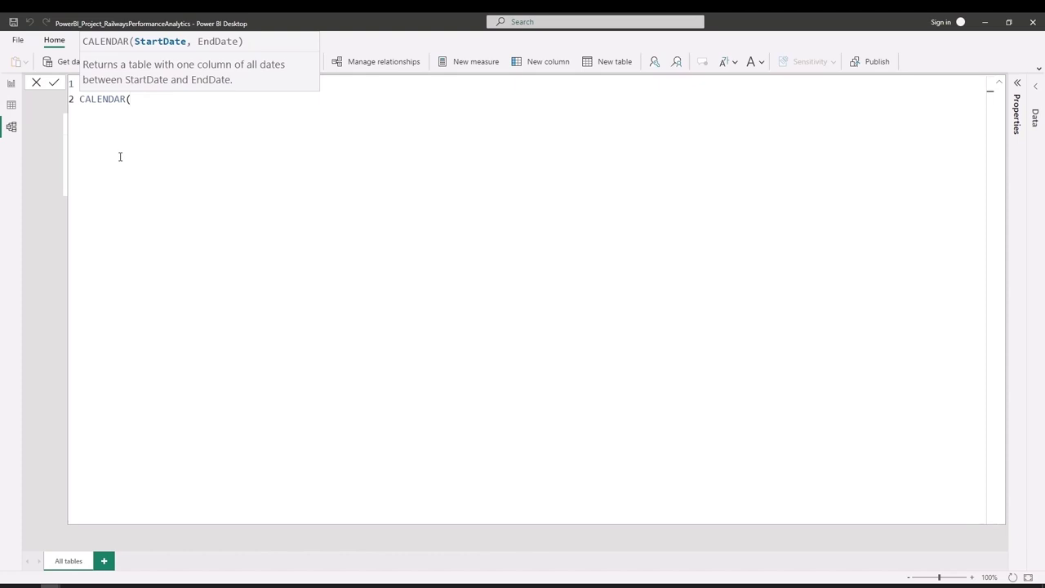
type("M")
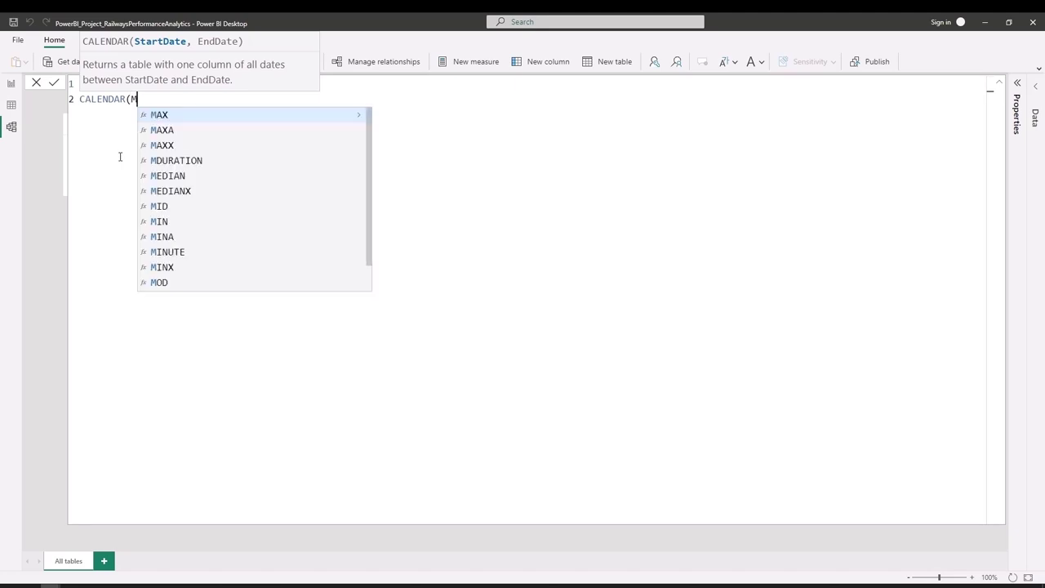
type("IN(")
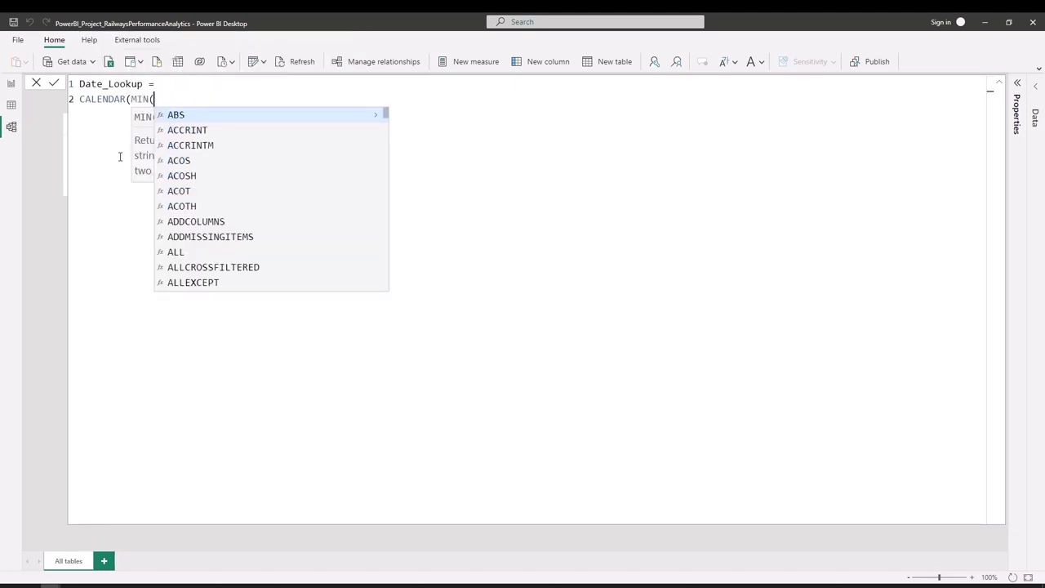
type("Tick")
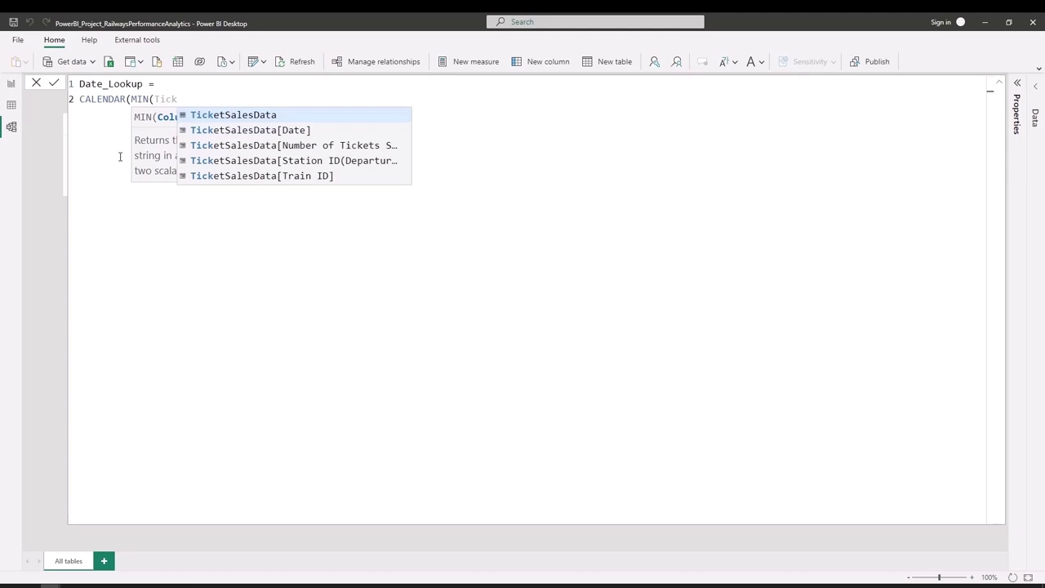
key("Down")
key("Tab")
type(")")
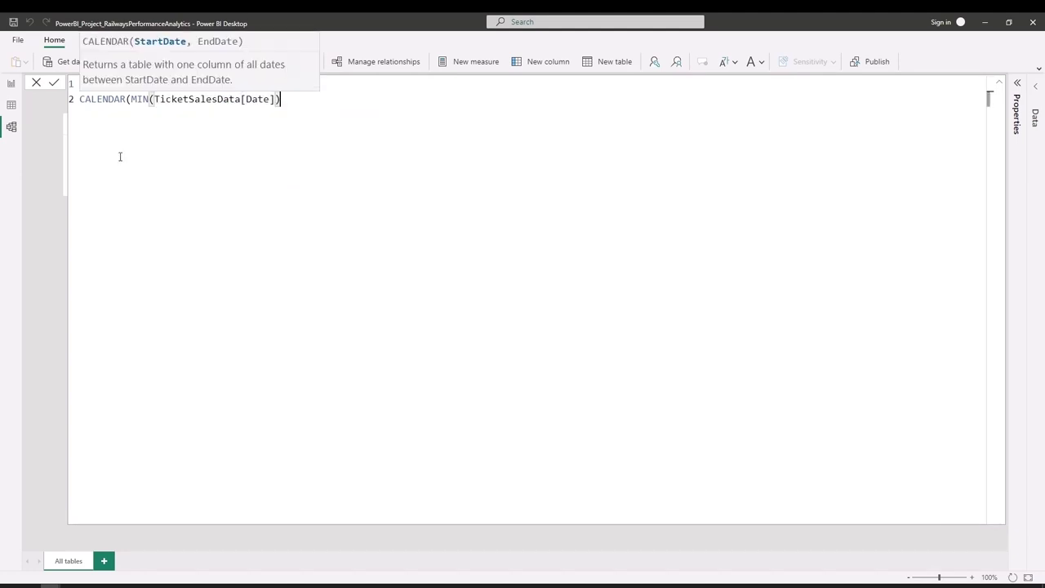
type(",")
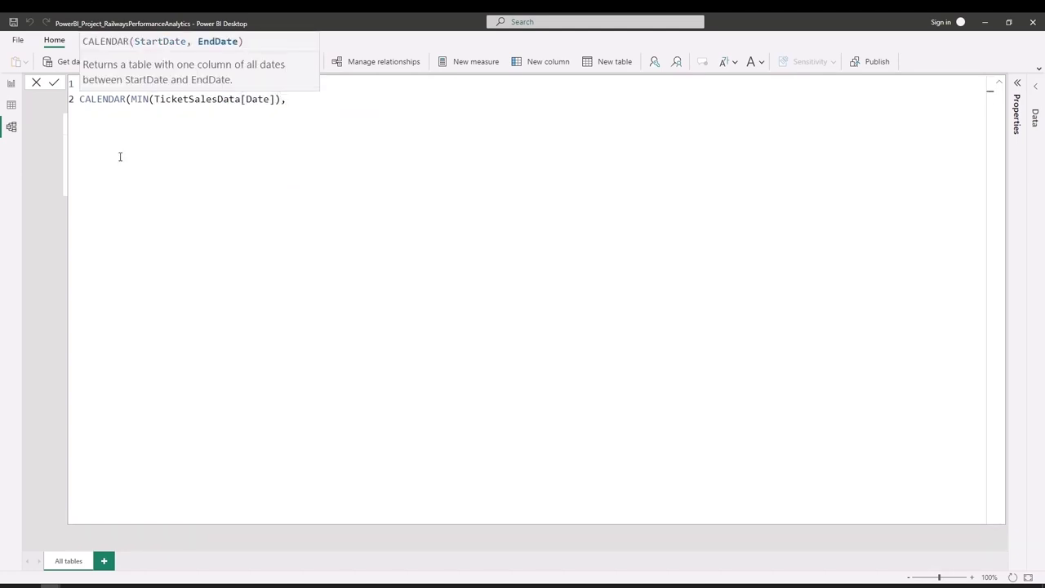
type("MAX(")
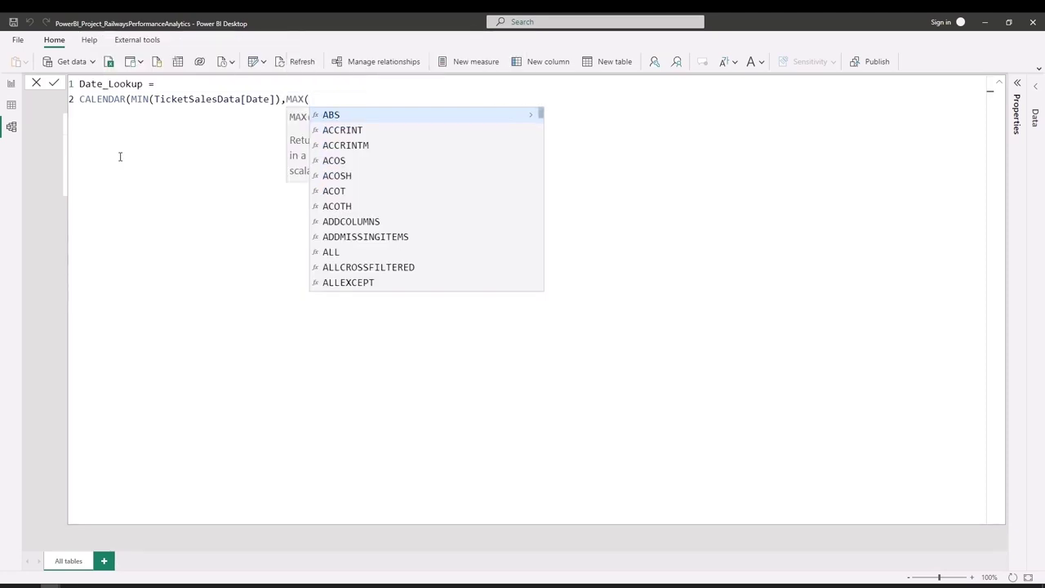
type("Tic")
key("Down")
key("Tab")
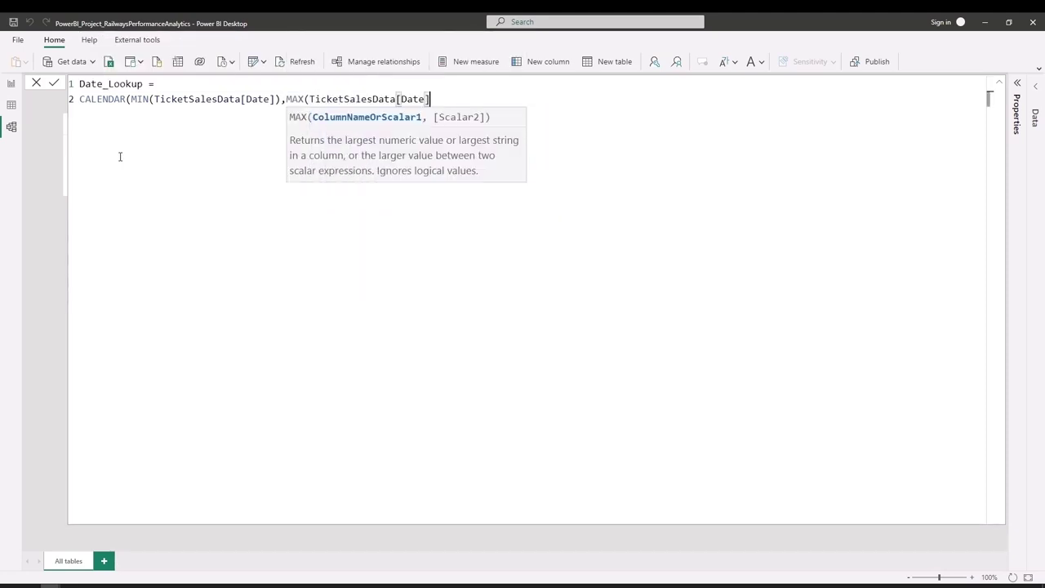
type("))")
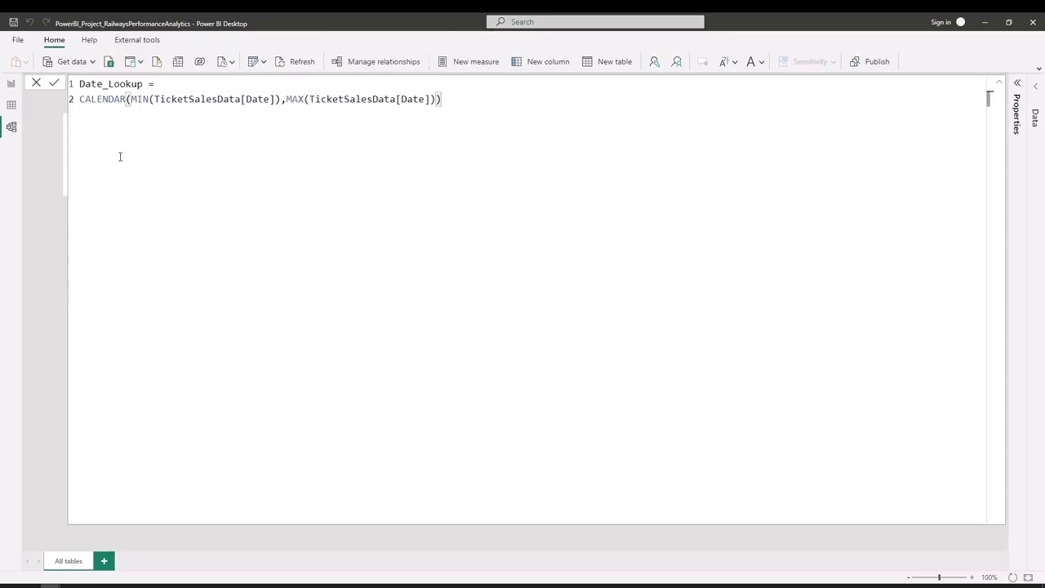
key("Return")
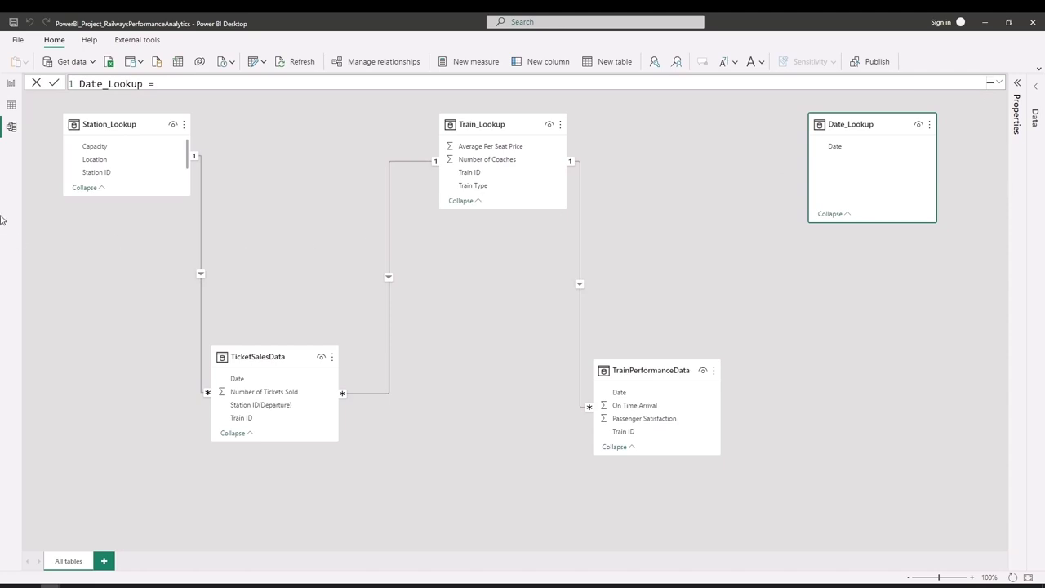
Show Date_Lookup in Table view, select its Date column, and enlarge its CALENDAR formula.
left_click(11, 104)
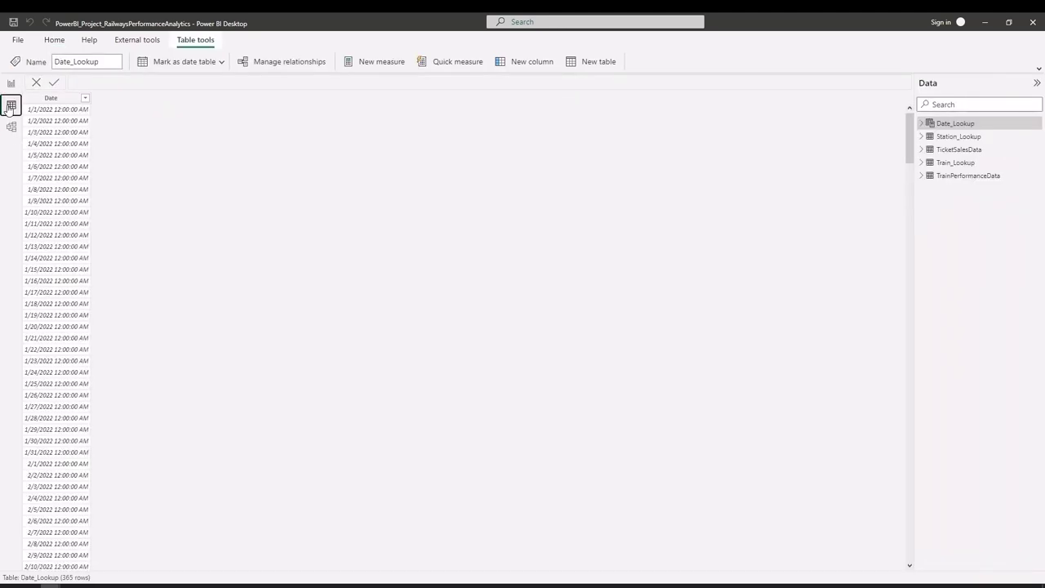
left_click(62, 99)
left_click(956, 124)
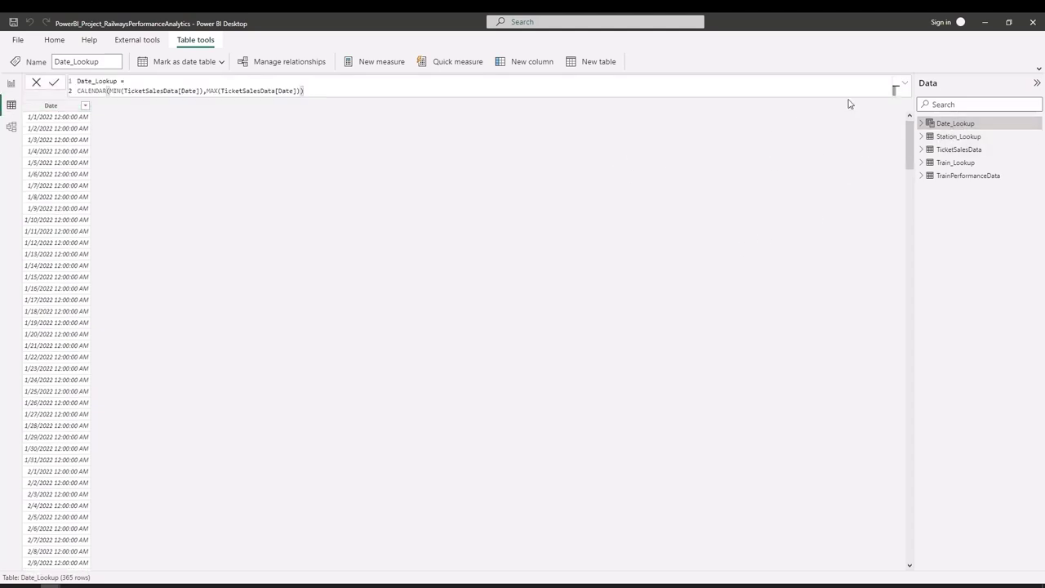
left_click(905, 86)
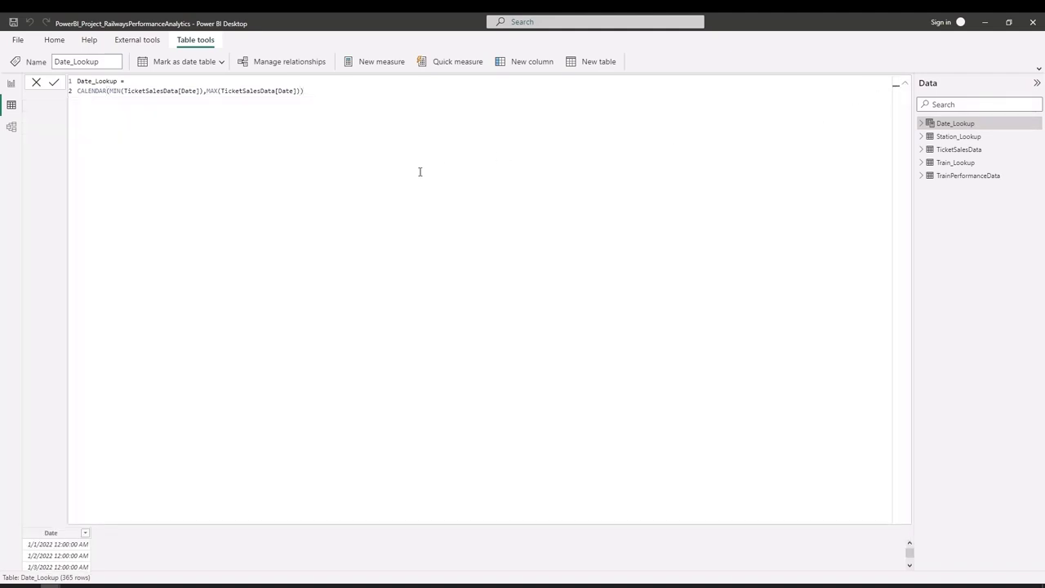
scroll(415, 171, "up", 2)
scroll(410, 148, "up", 2)
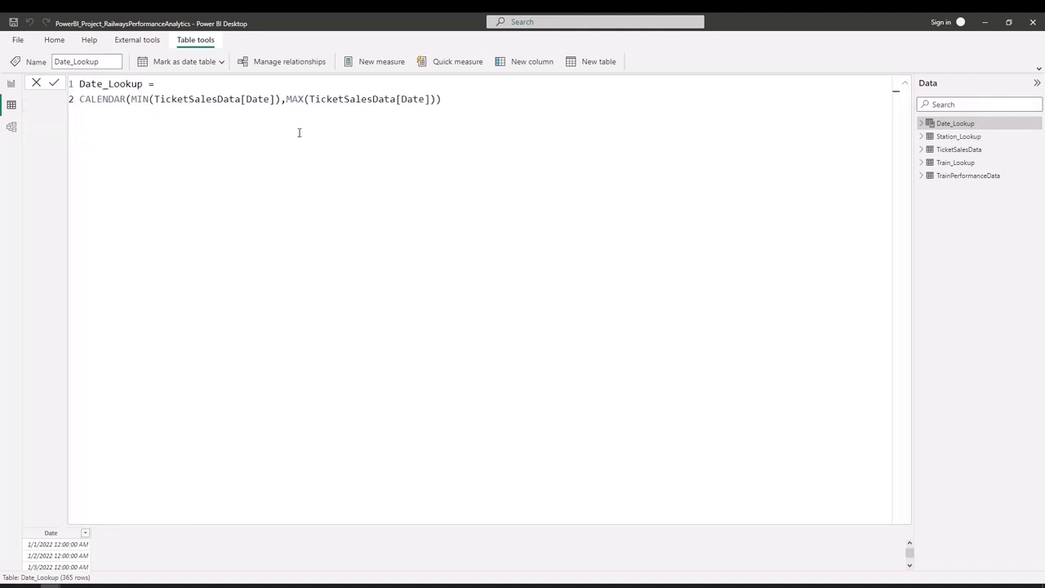
Wrap the CALENDAR expression in ADDCOLUMNS and add a "Year" column using YEAR([Date]).
left_click(82, 99)
type("ADD")
key("Tab")
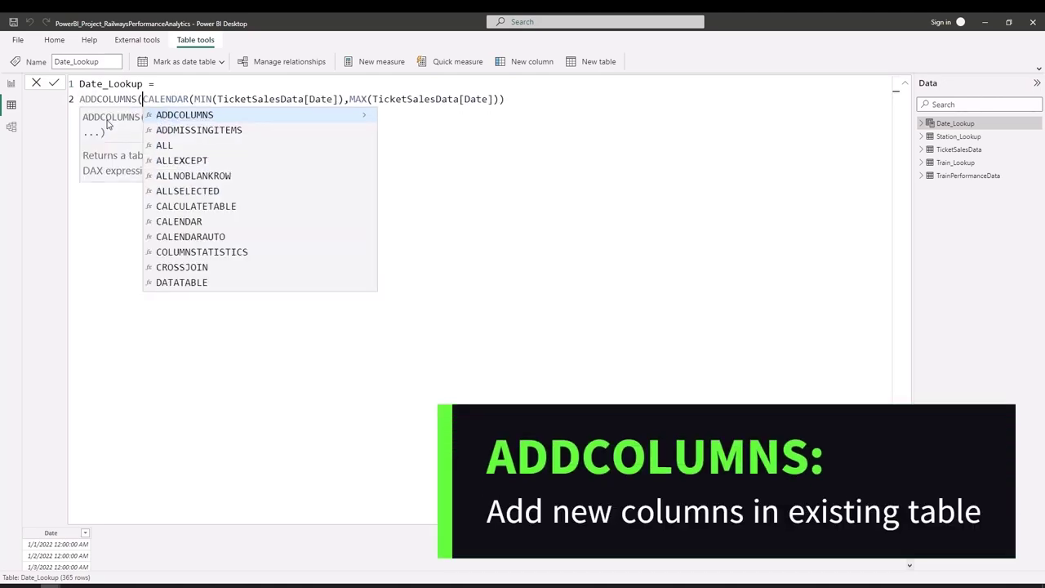
left_click(505, 101)
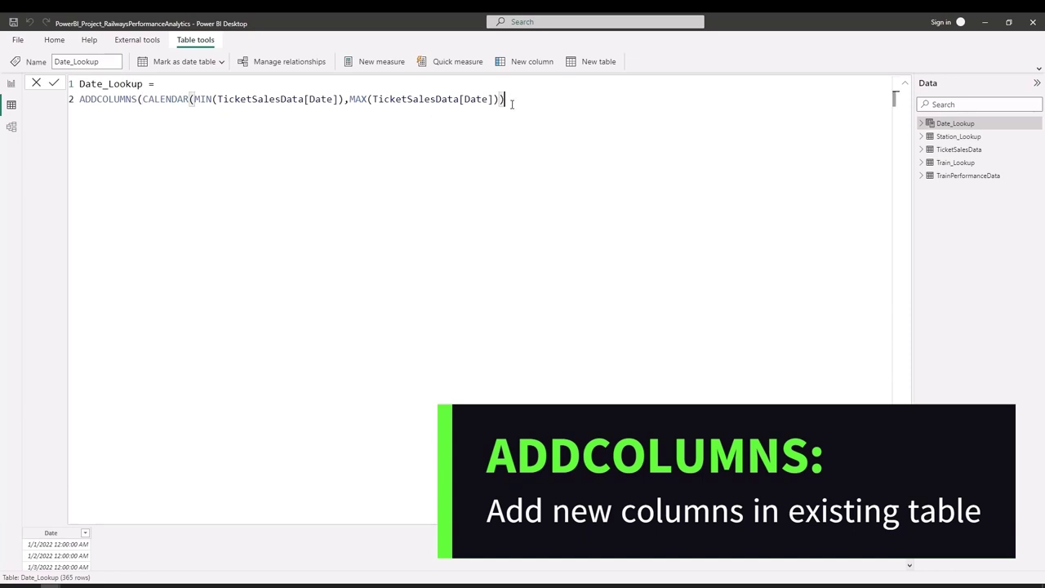
type(",")
key("shift+Return")
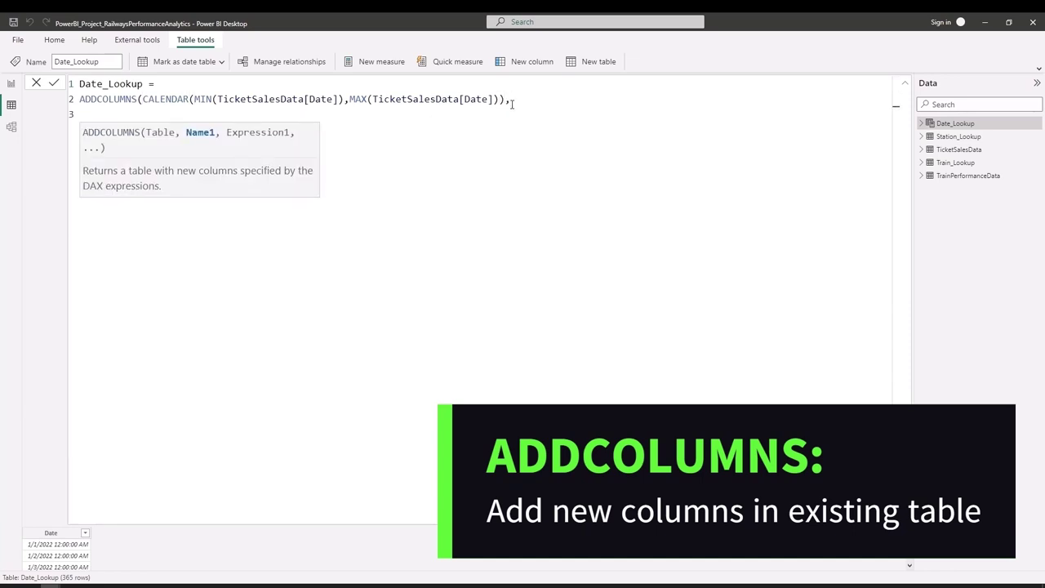
key("shift+Return")
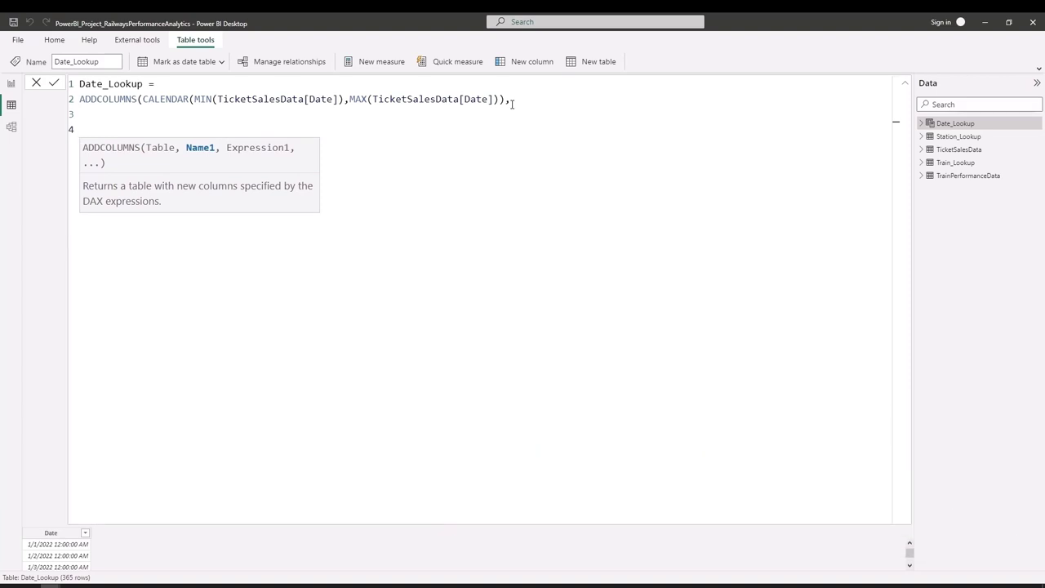
type("\"\"")
type("Y")
type("ear")
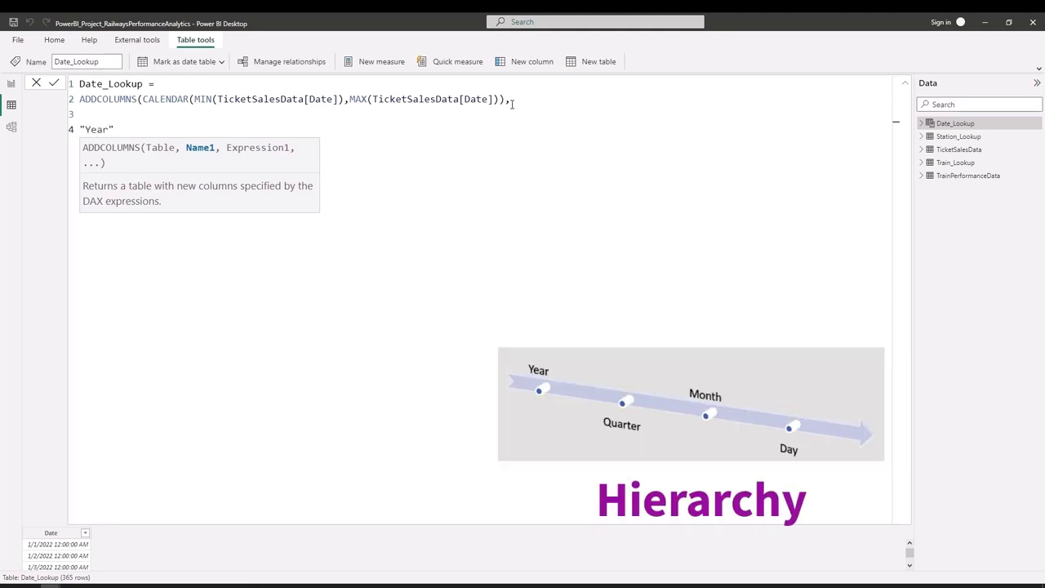
type(",")
type("Year")
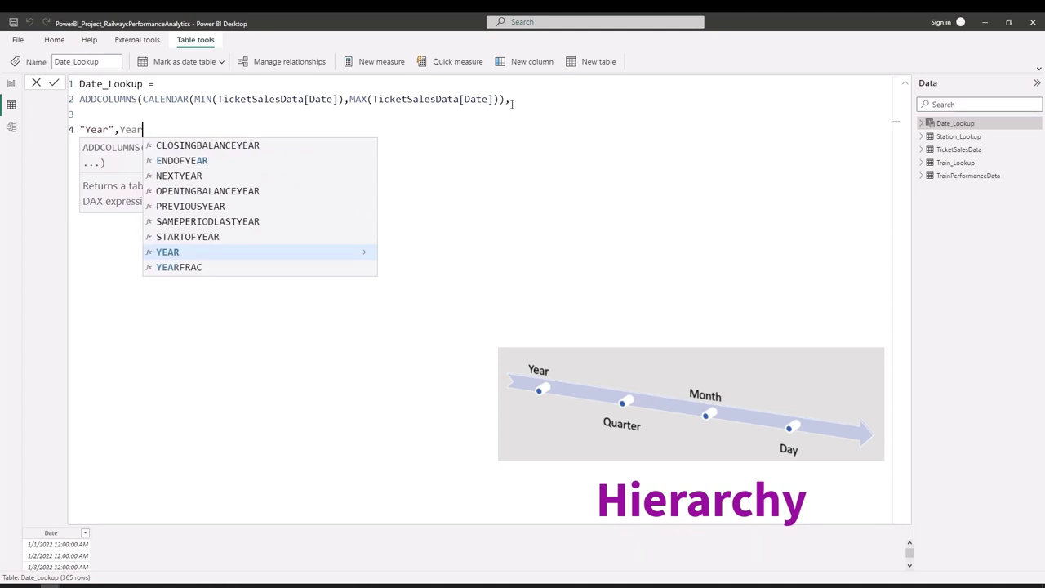
type("(")
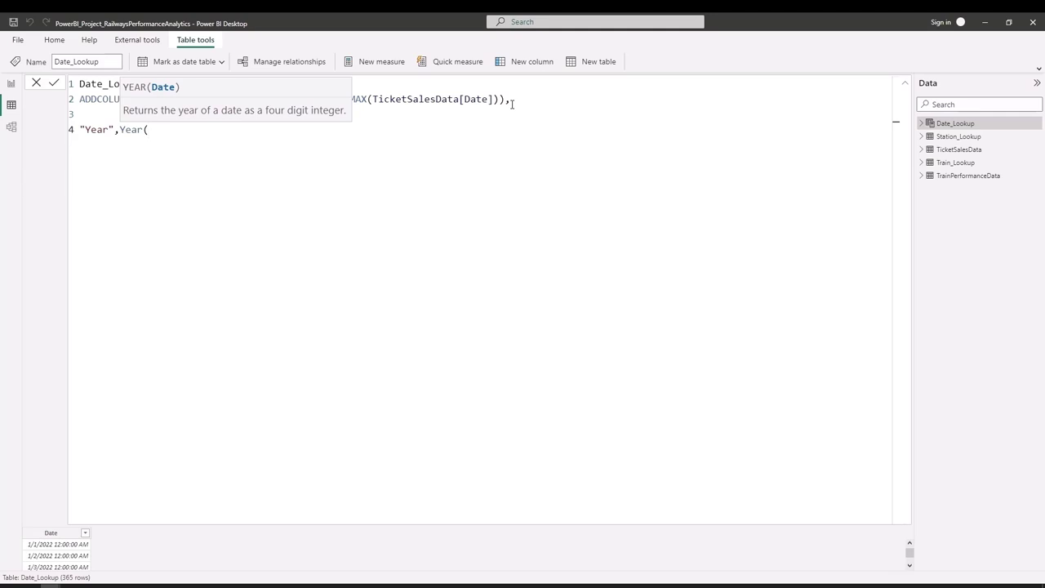
type("[")
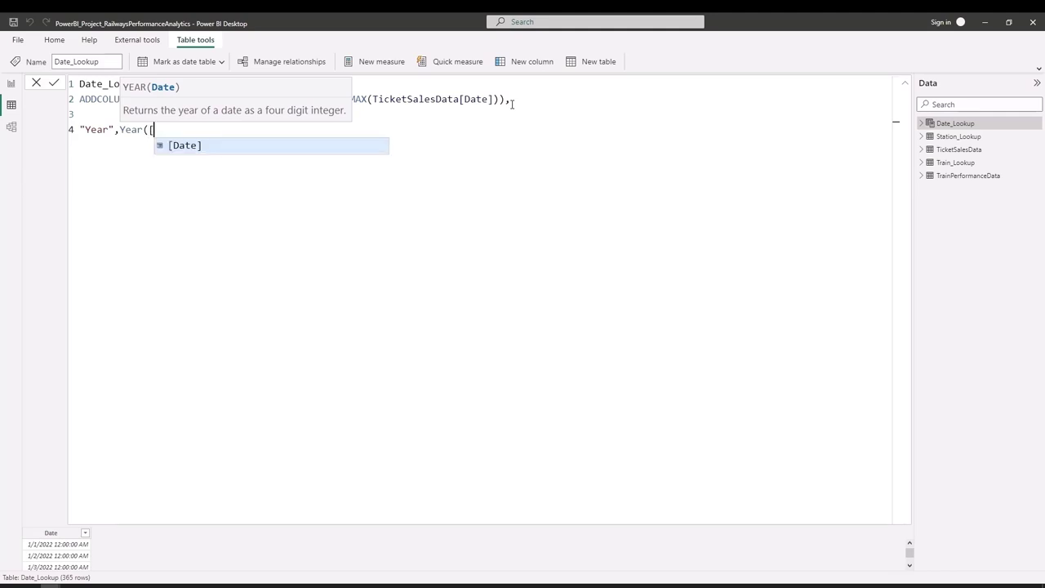
key("Tab")
type(")")
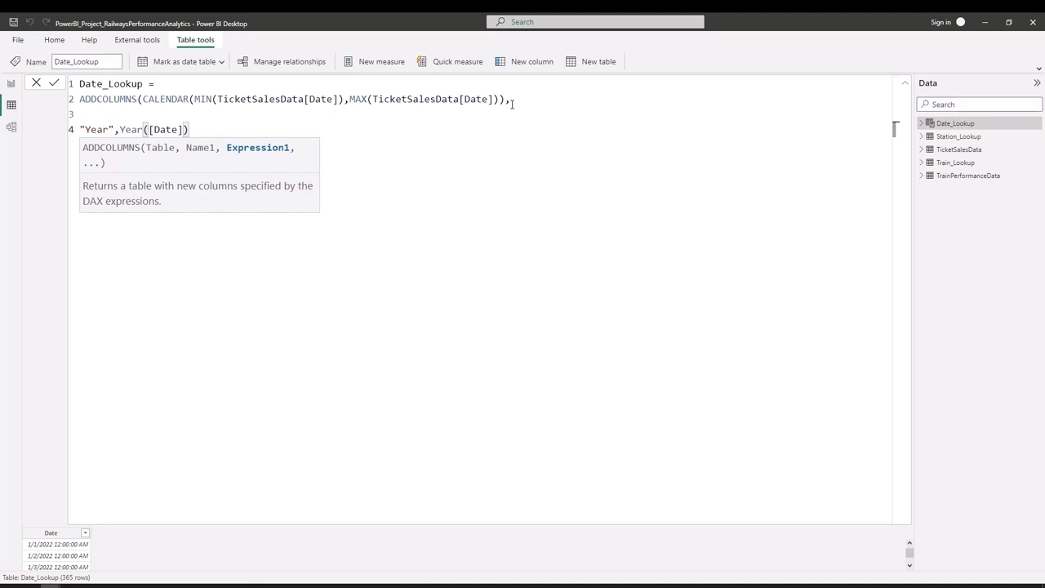
type(",")
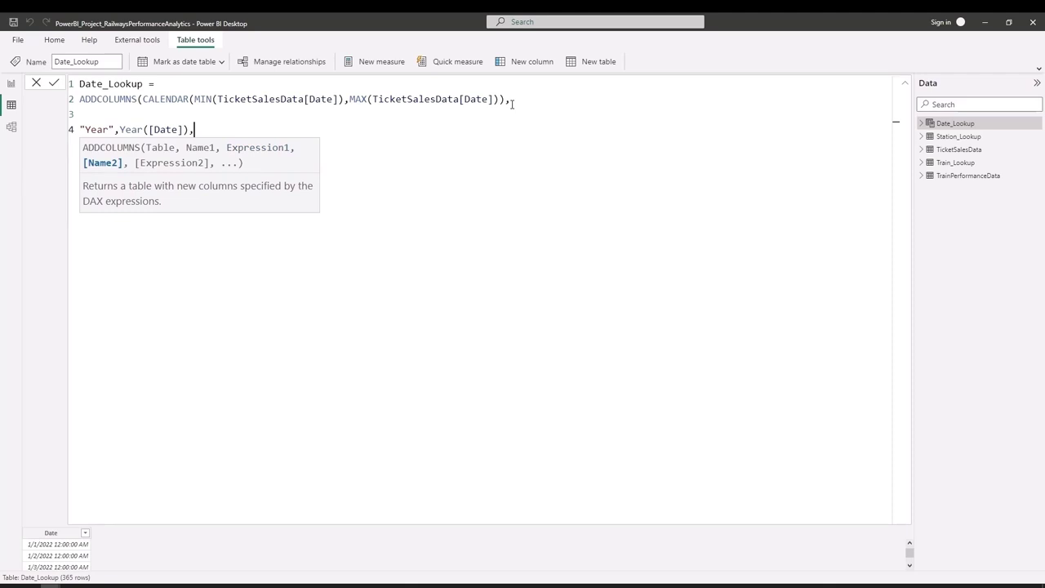
Add a "Quarter" column defined as "Q" & QUARTER([Date]).
key("Return")
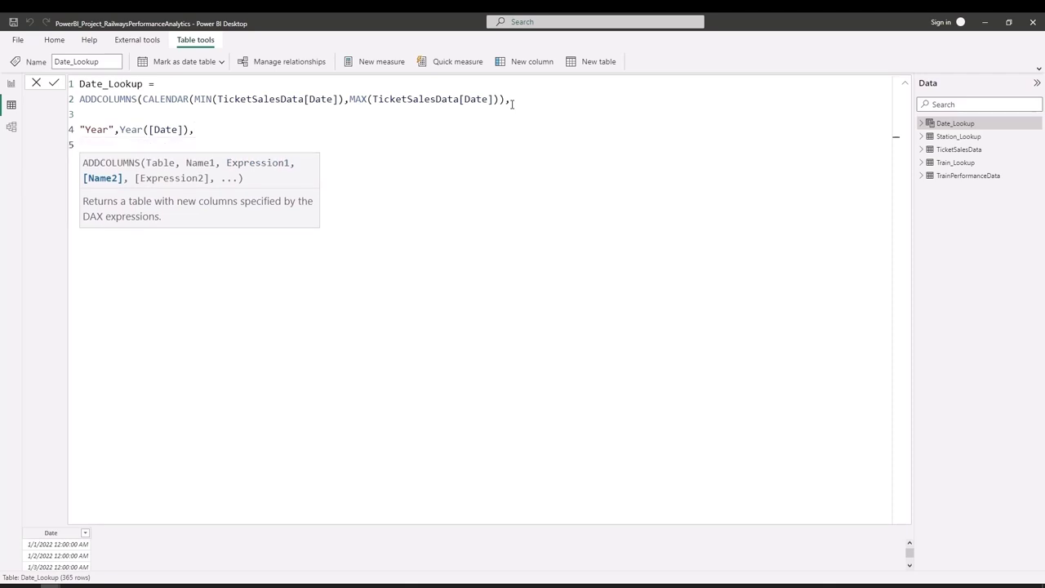
type("\"")
type("Quarter")
type("\",")
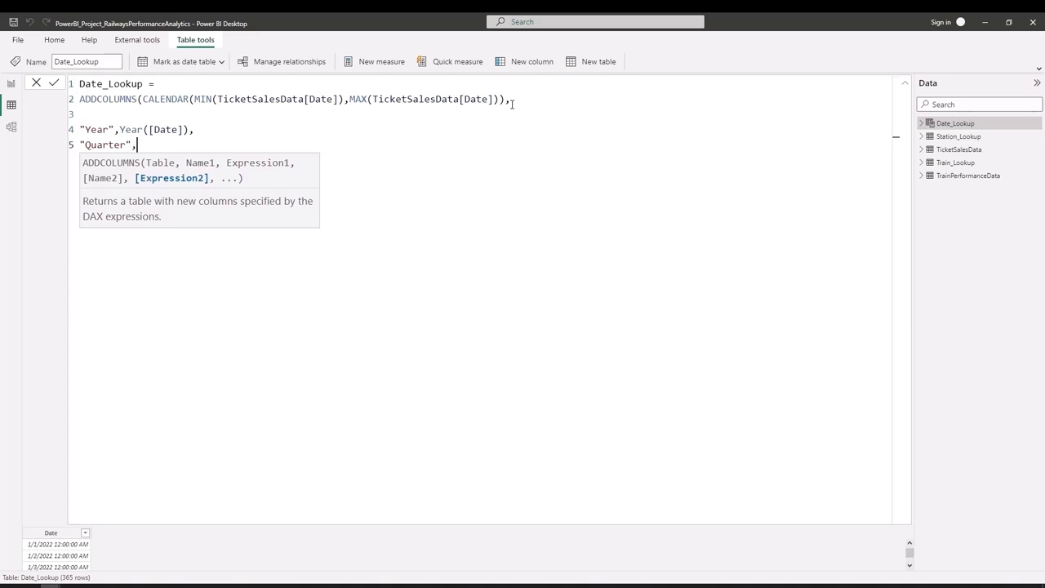
type("\"\"")
type("Q")
type("&")
type("qua")
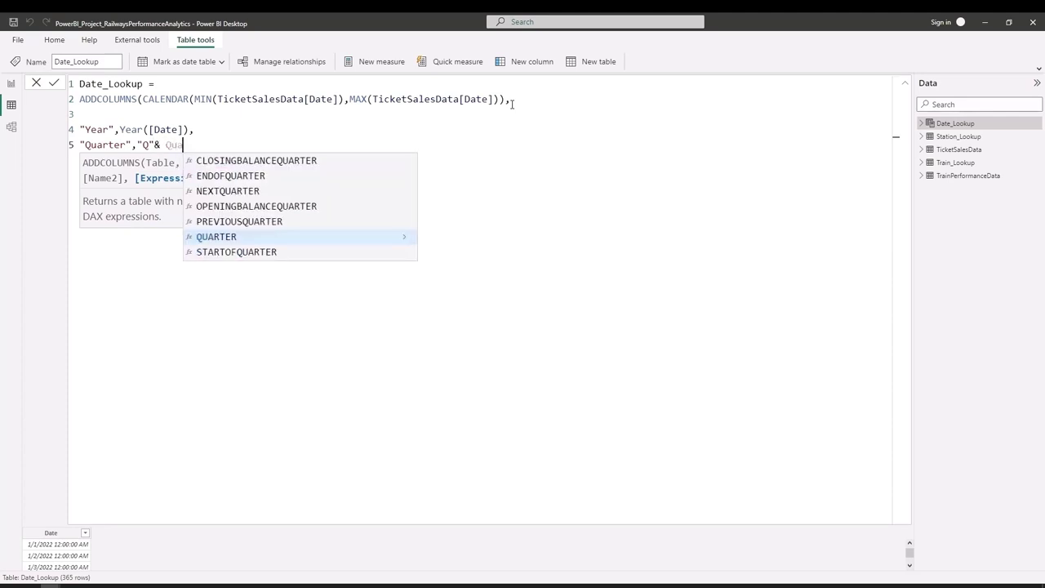
key("Tab")
type("[")
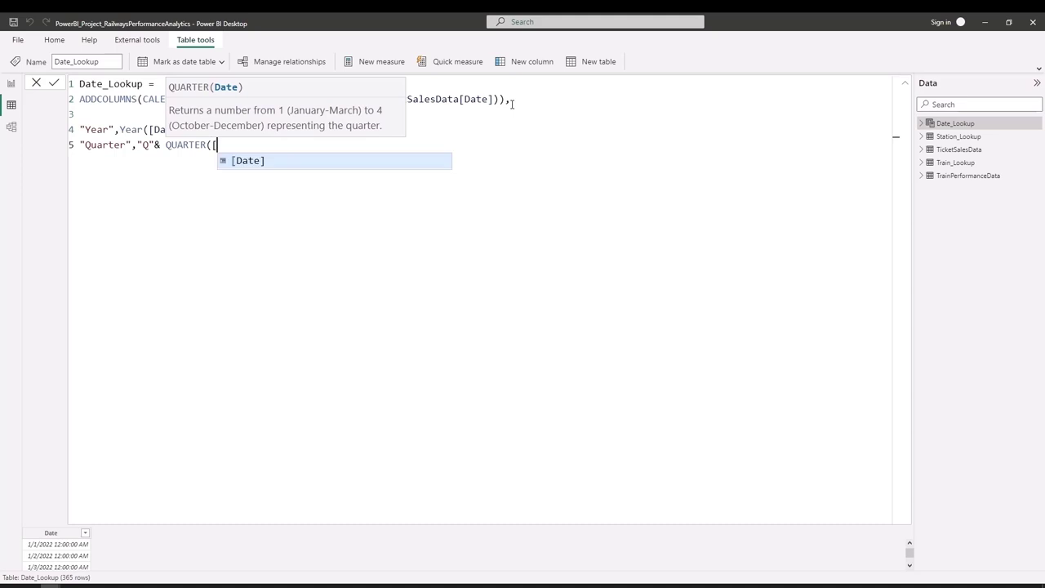
type("D")
key("Tab")
type(")")
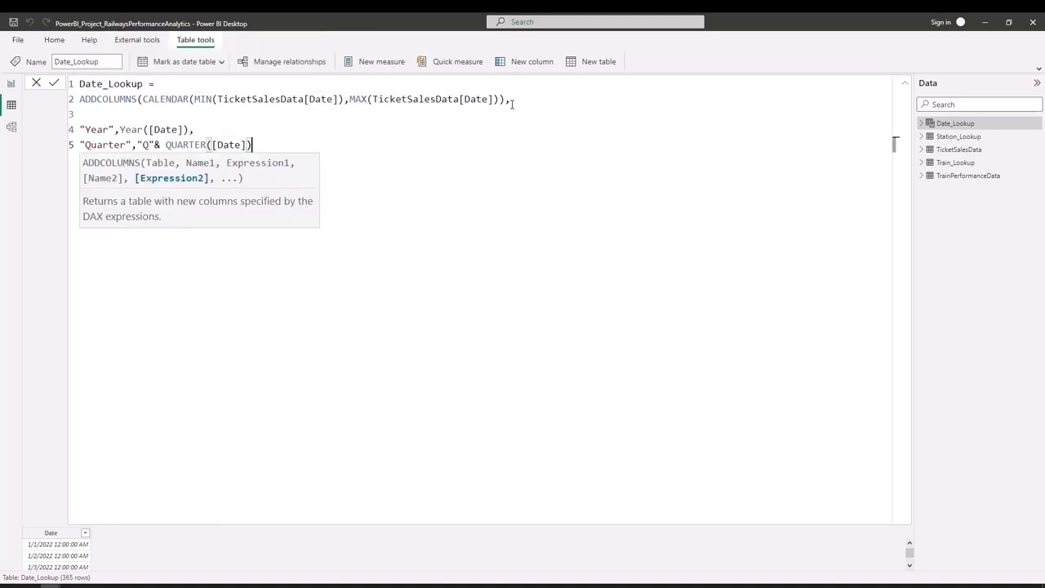
type(",")
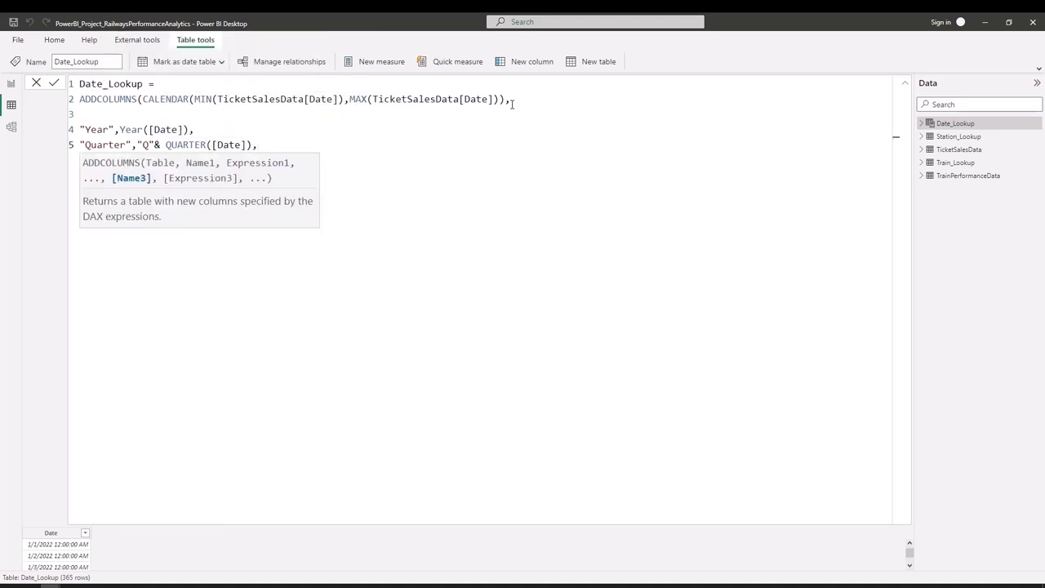
Add a "Month" column using MONTH([Date]).
key("shift+Return")
type("\"")
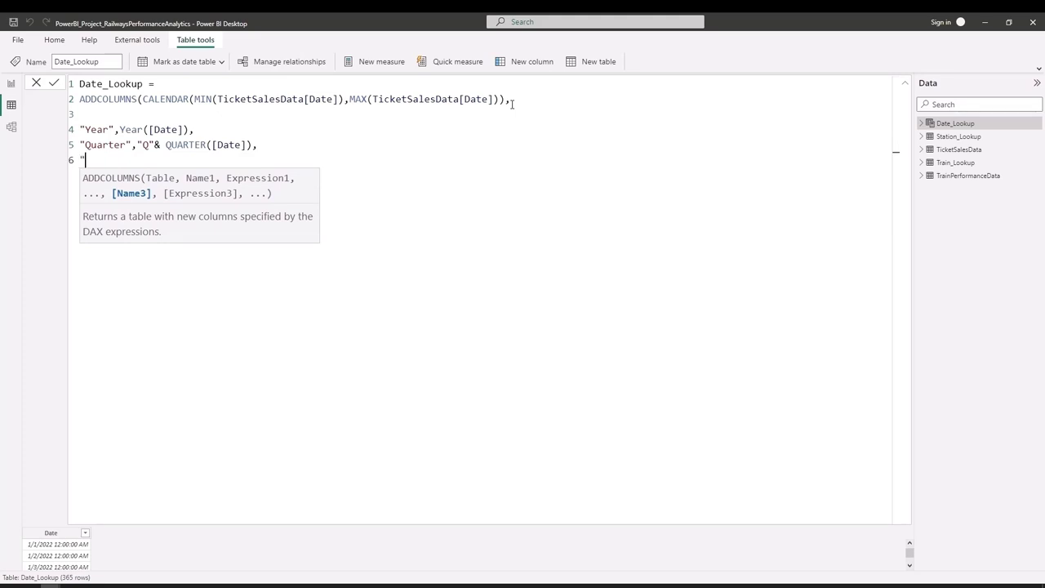
type("Month")
type("\",")
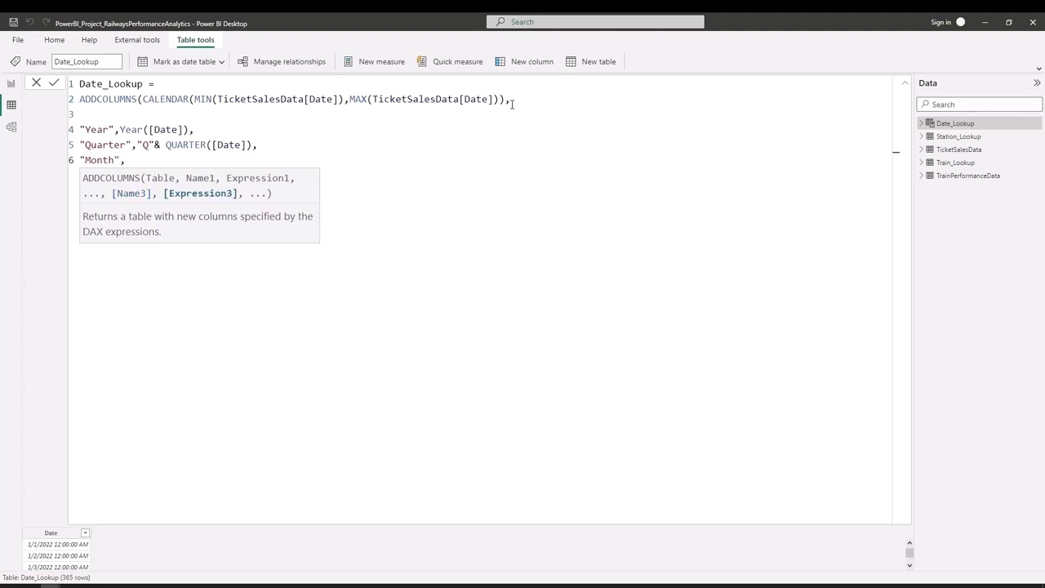
type("Mo")
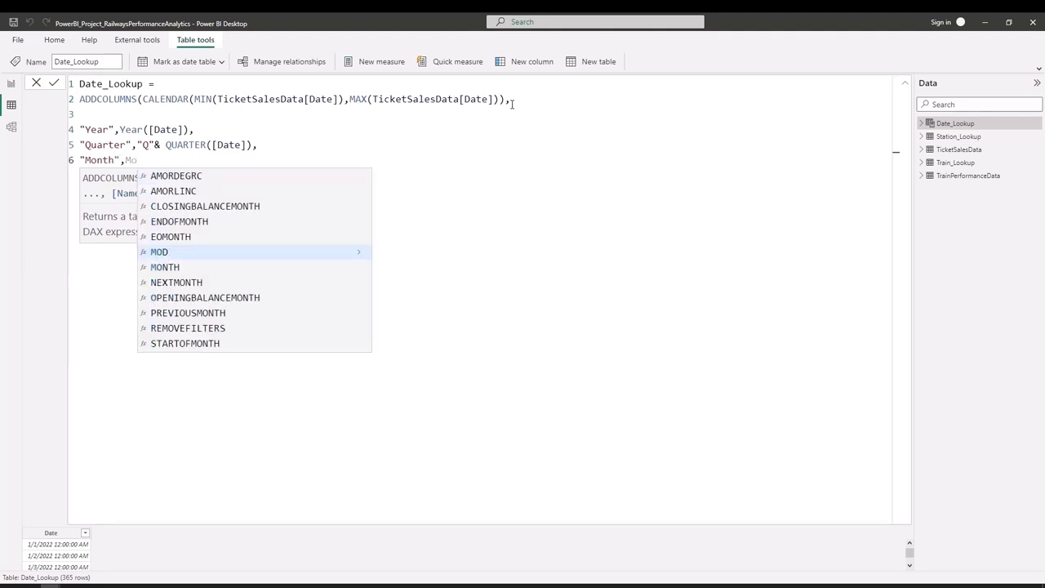
key("Down")
key("Tab")
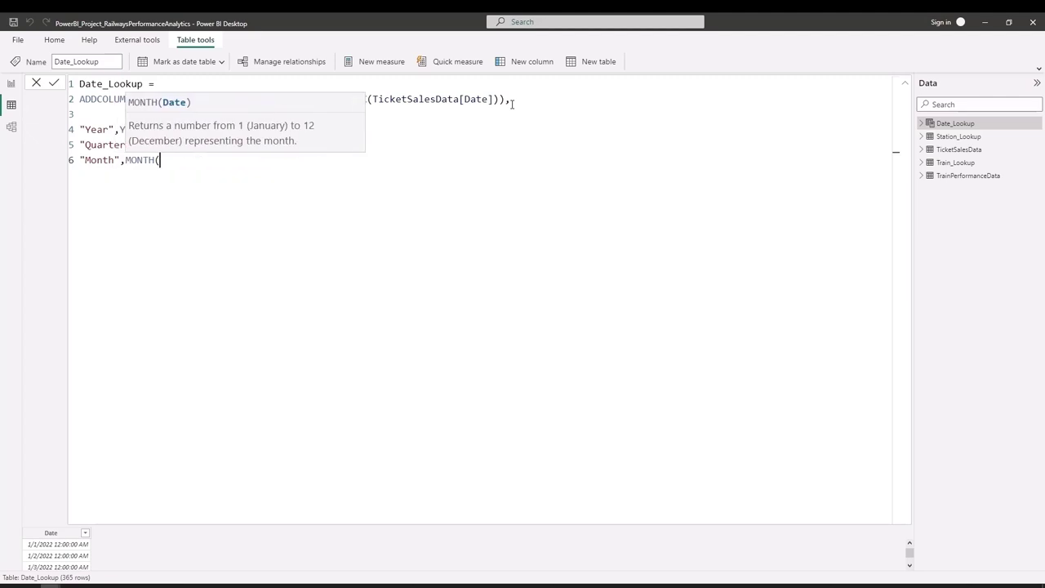
type("[Da")
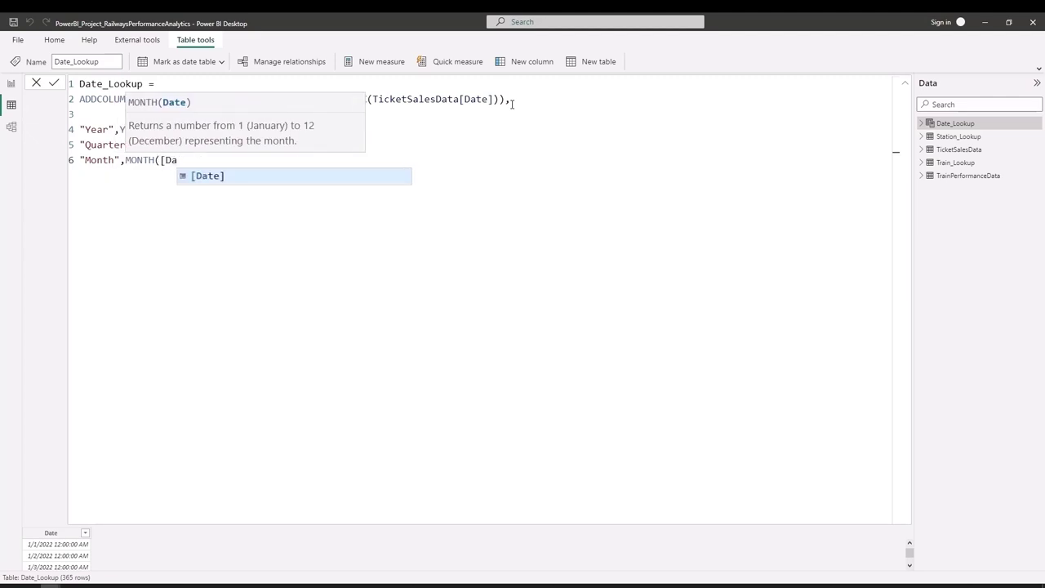
key("Tab")
type(")")
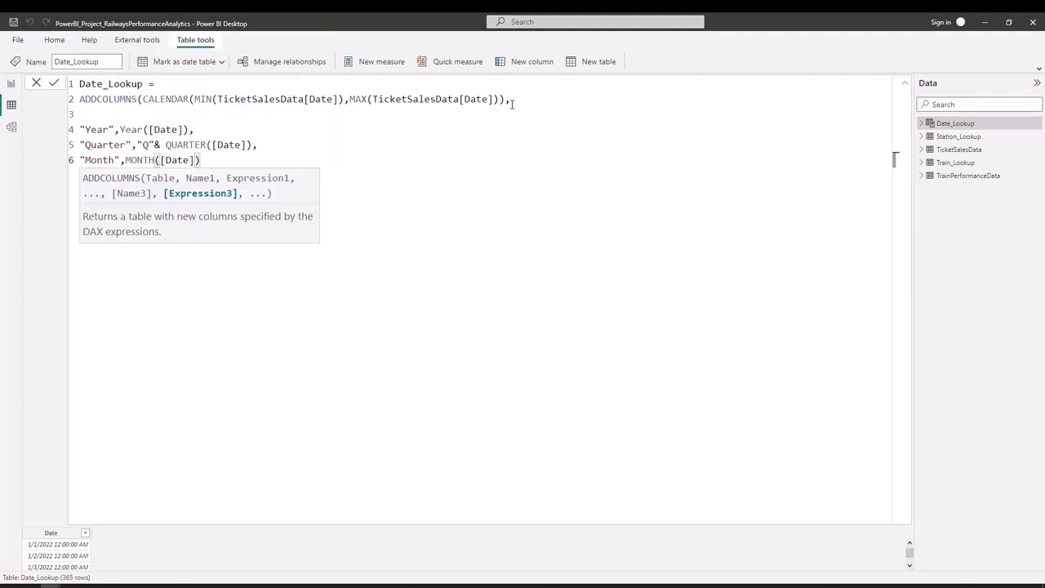
type(",")
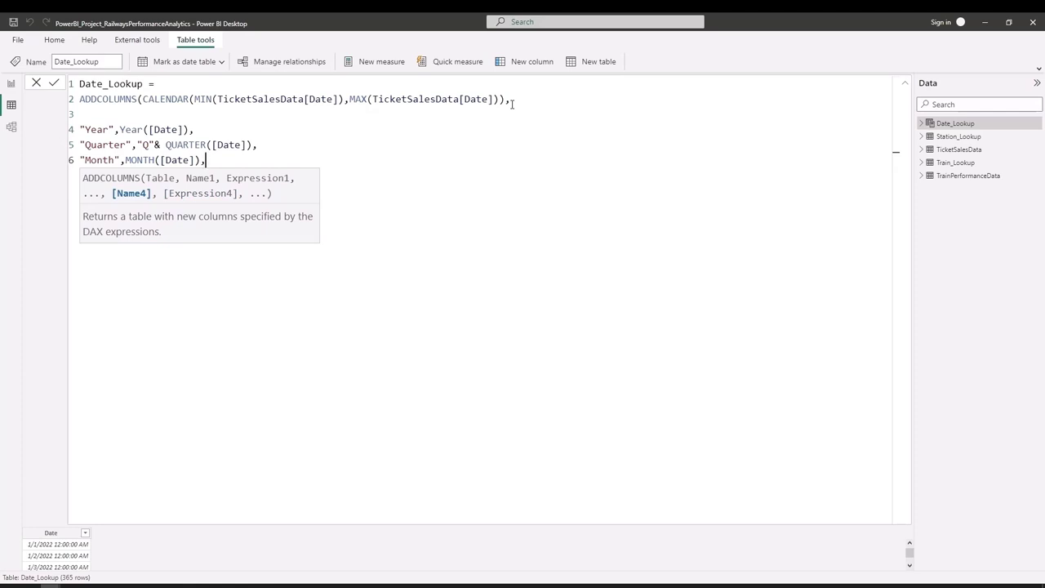
Add a "MonthName" column using FORMAT([Date], "MMM").
key("shift+Return")
type("\"")
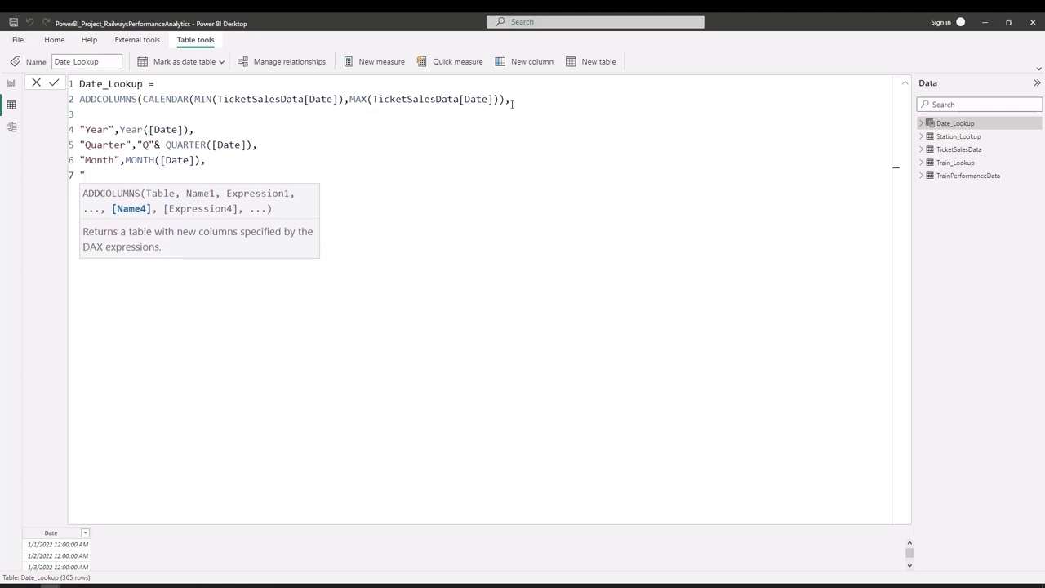
type("MonthN")
type("ame")
type("\"")
type(",")
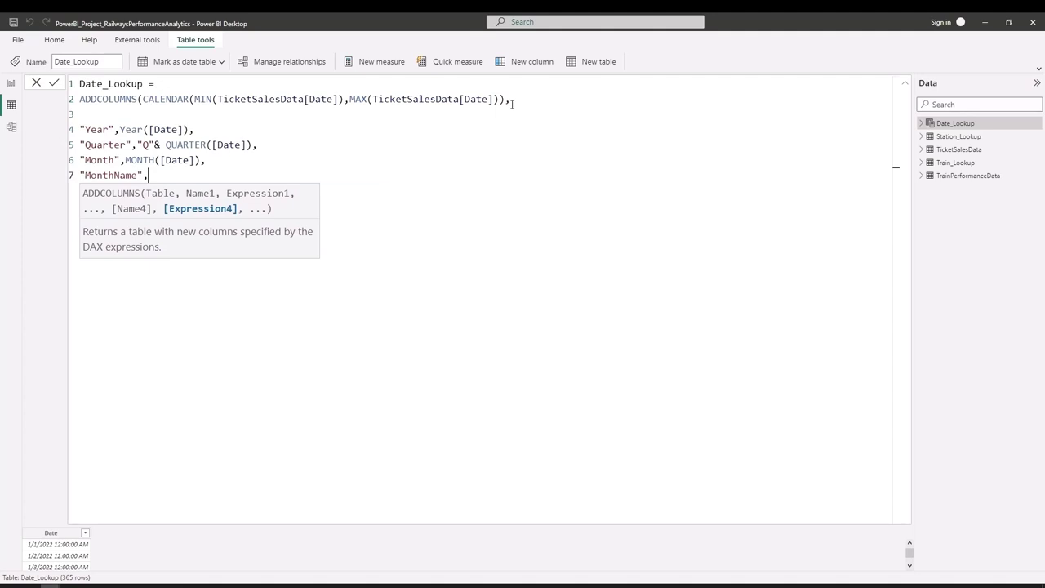
type("Forma")
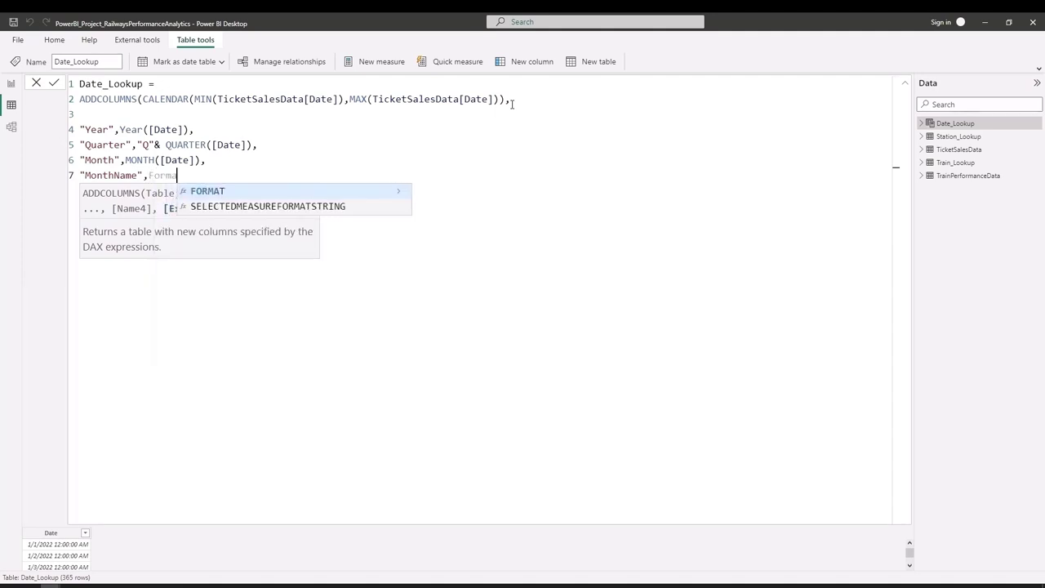
key("Tab")
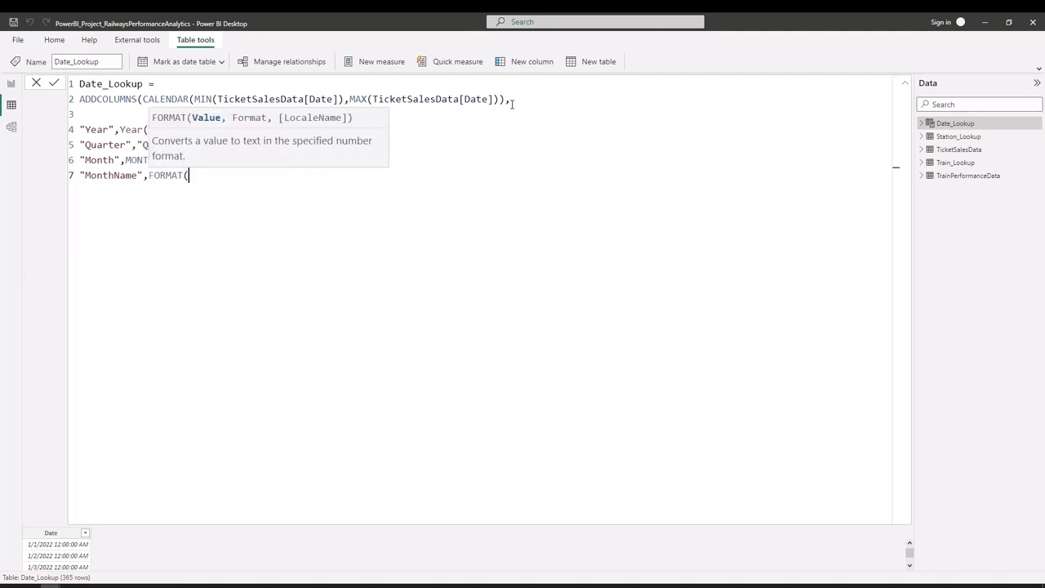
type("[")
key("Tab")
type(",\"")
type("\"\"")
key("BackSpace")
type("),")
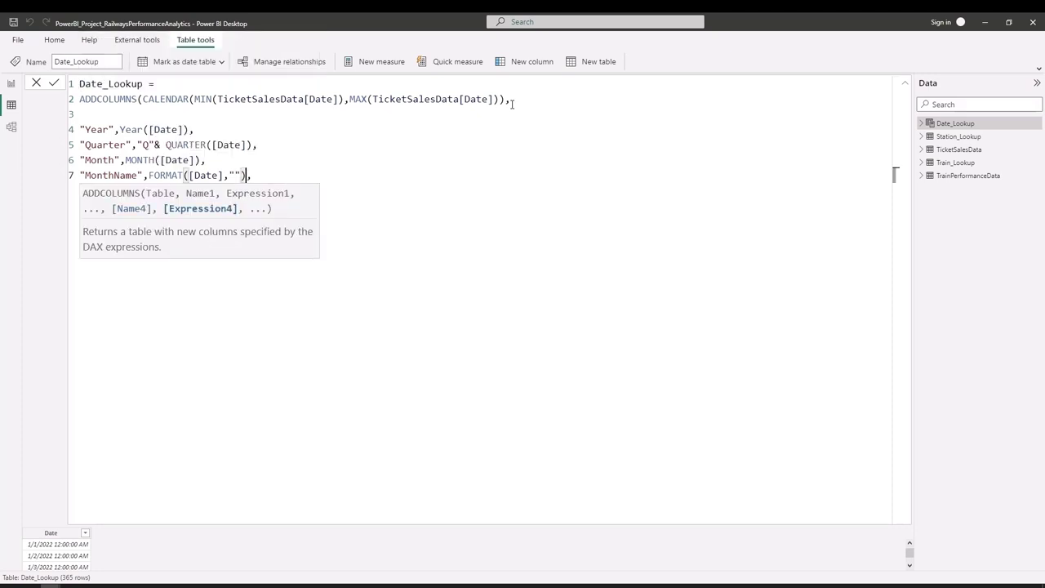
key("Left")
key("Left")
type("MMM")
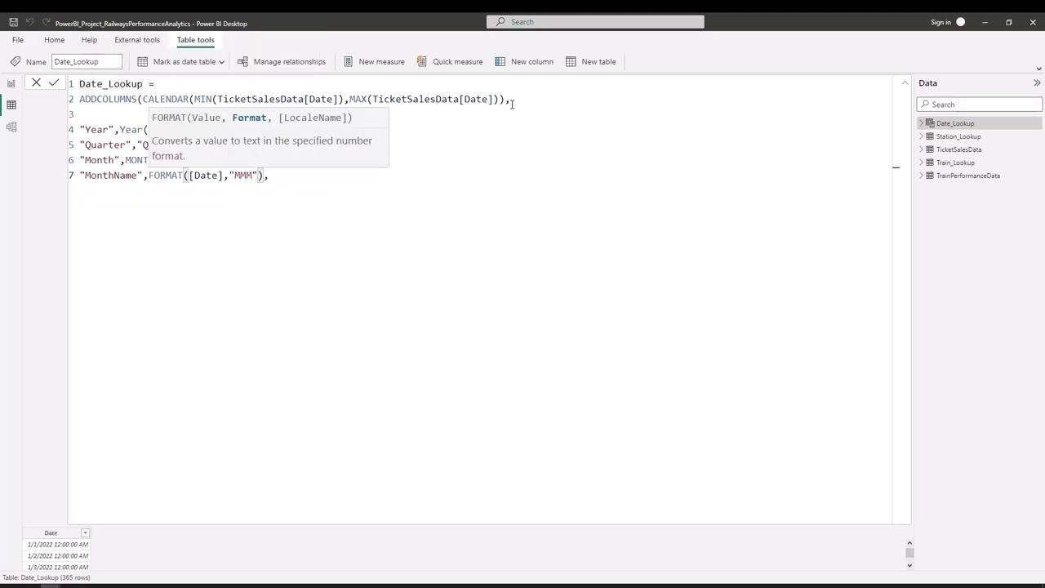
key("Right")
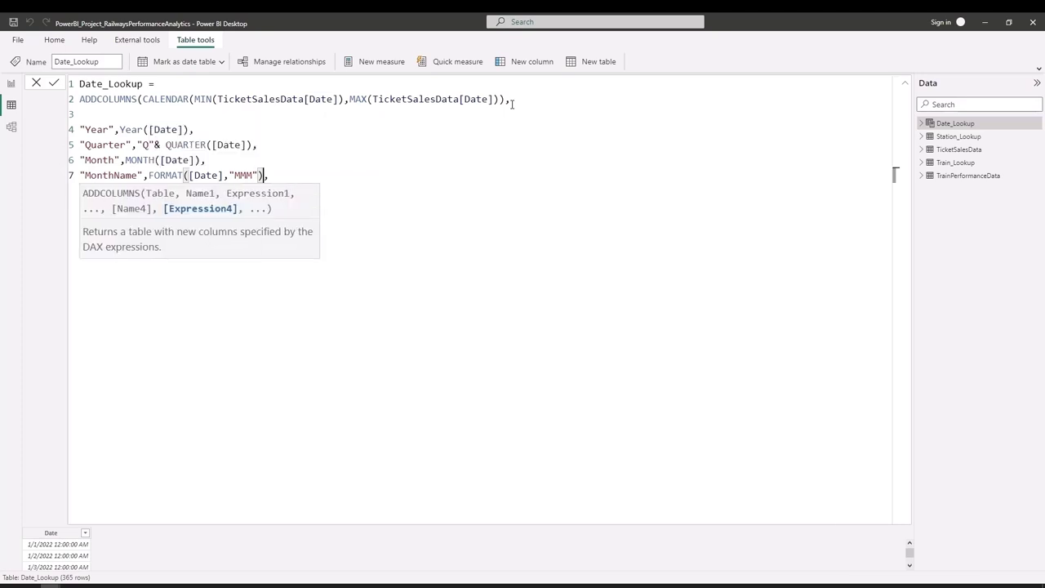
key("Right")
Add a "Day" column using DAY([Date]) and start the closing line.
key("shift+Return")
type("\"")
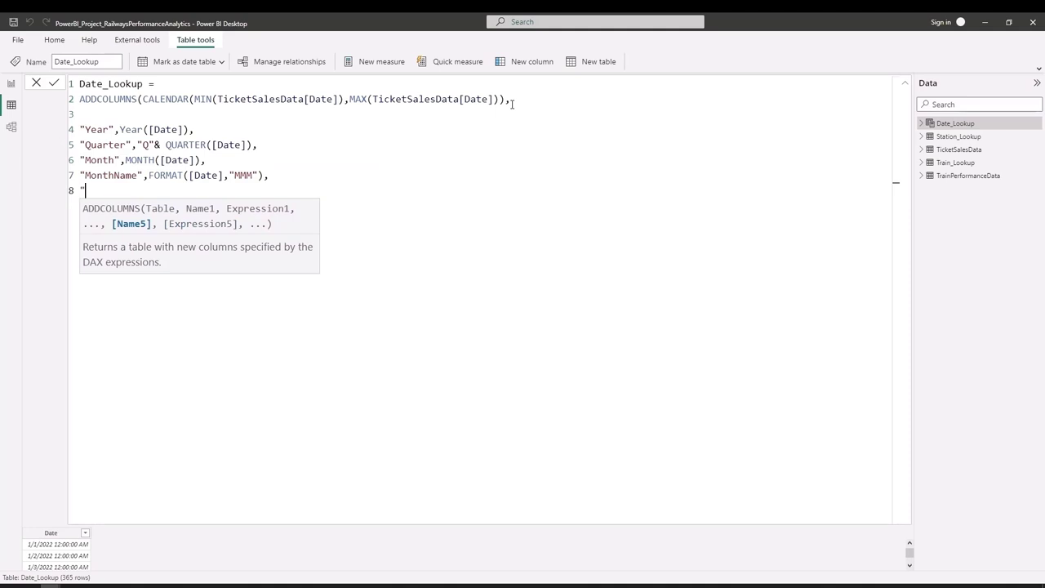
type("Day")
type("\",")
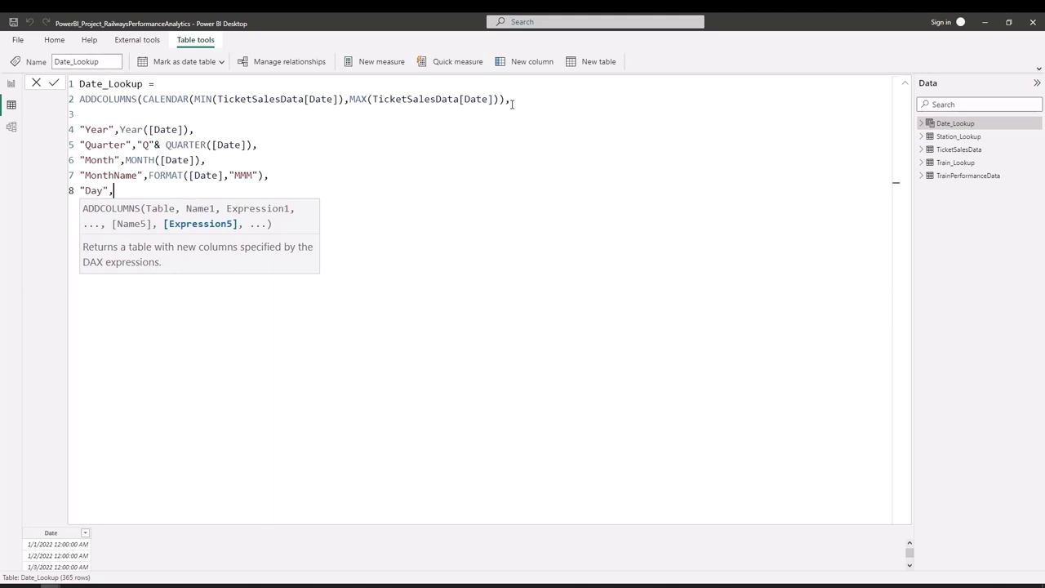
type("Day")
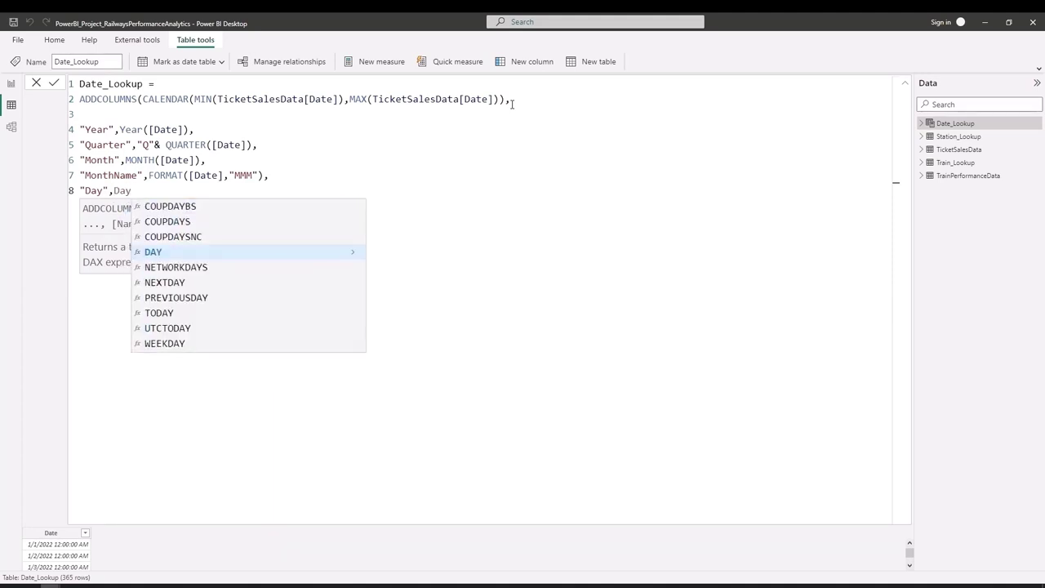
type("([")
key("Tab")
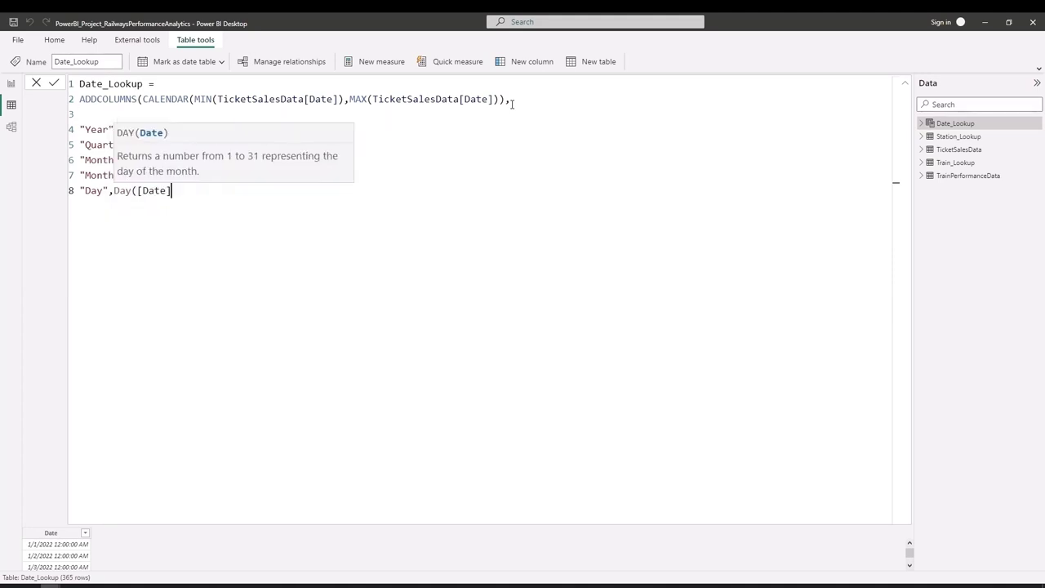
type(")")
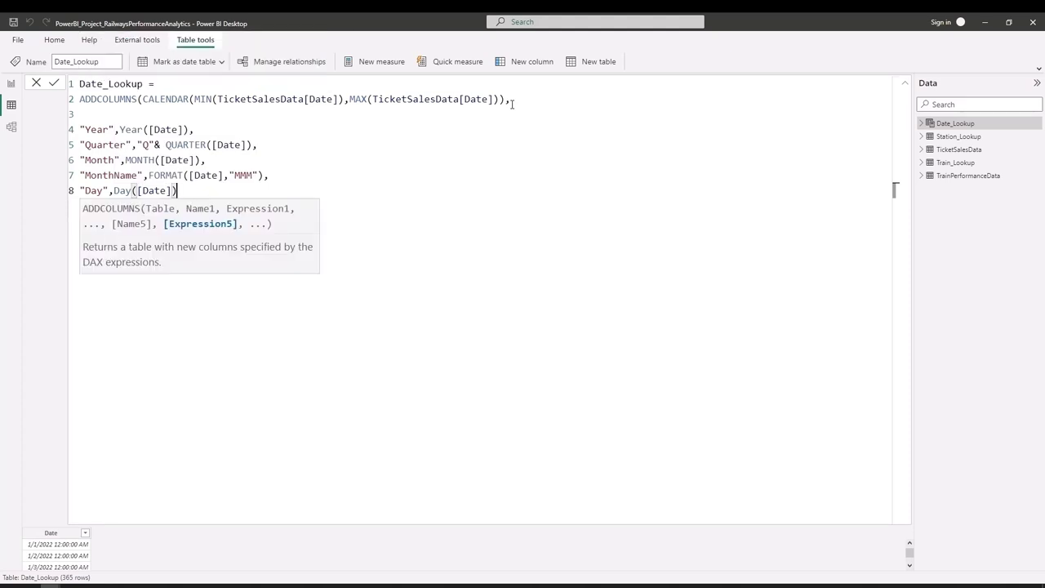
key("shift+Return")
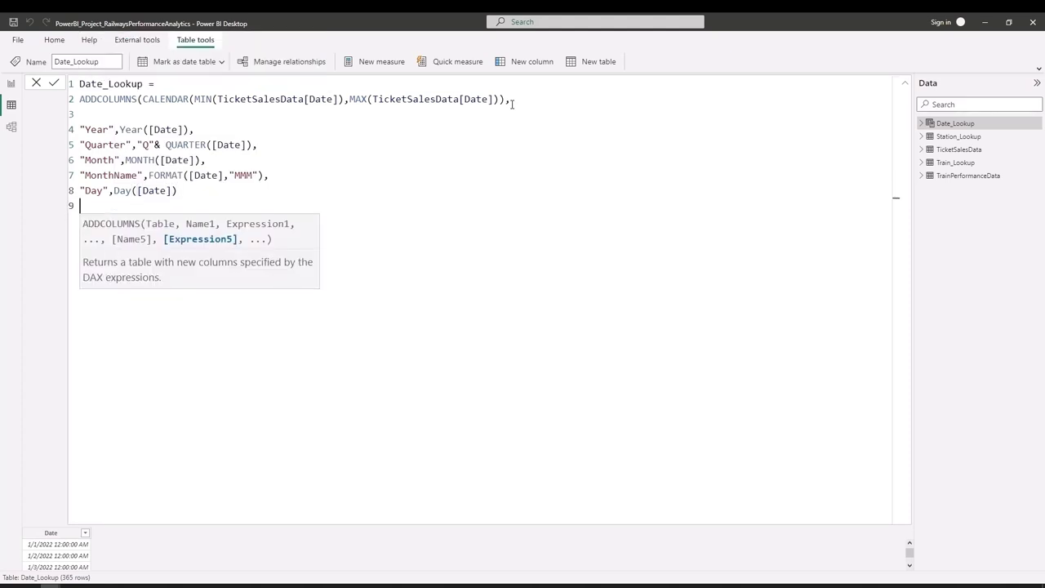
Close ADDCOLUMNS, commit the Date_Lookup formula, collapse the formula bar, and switch to Model view.
type(")")
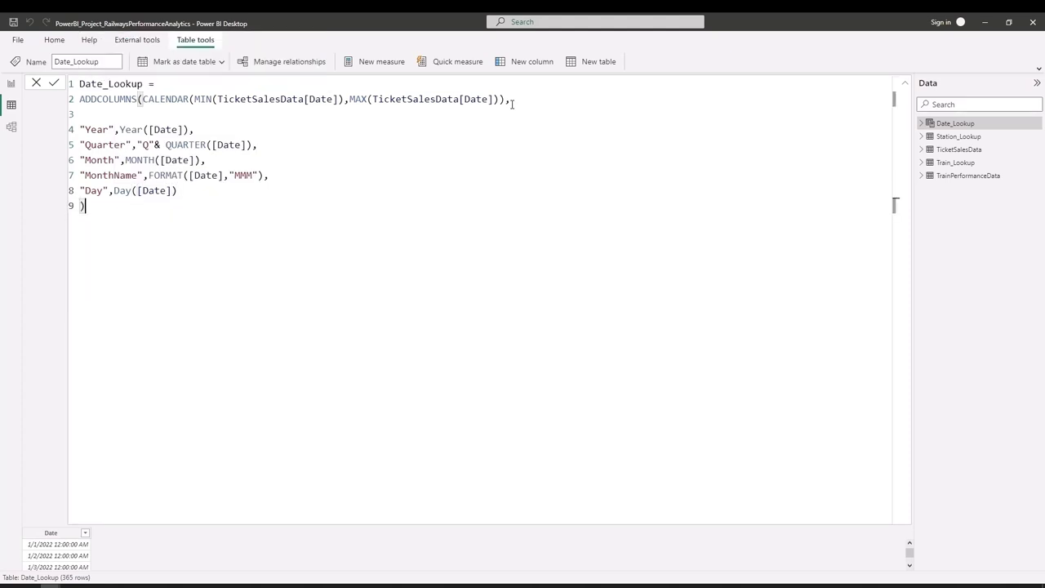
key("Return")
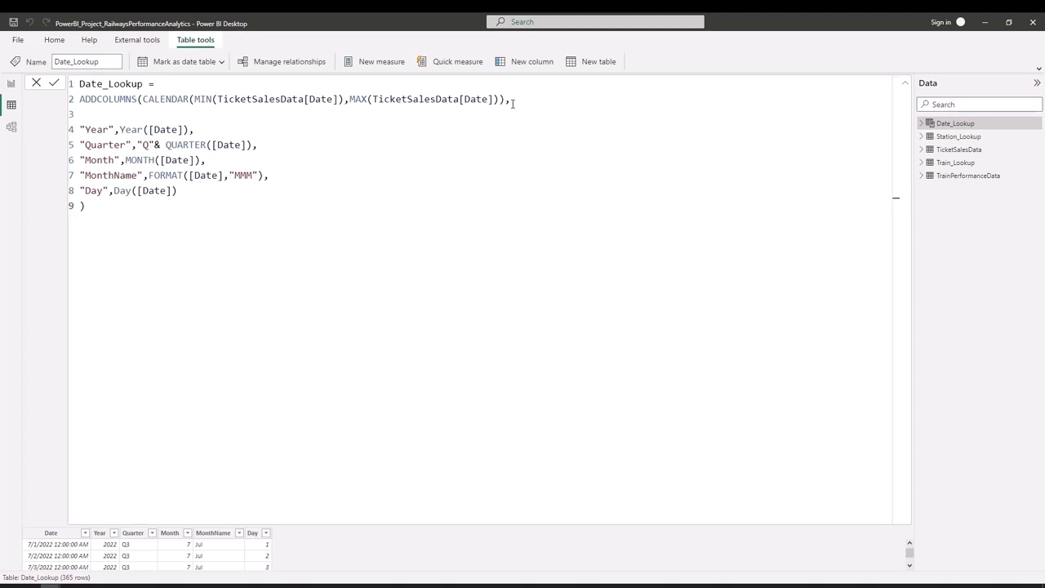
left_click(905, 83)
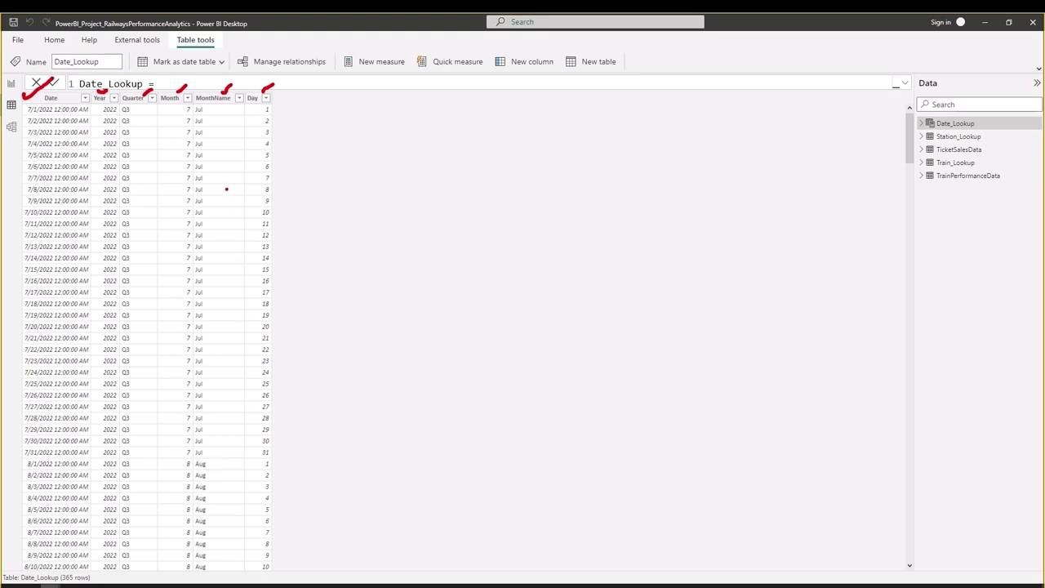
mouse_move(210, 122)
left_mouse_down()
mouse_move(222, 145)
mouse_move(226, 240)
left_mouse_up()
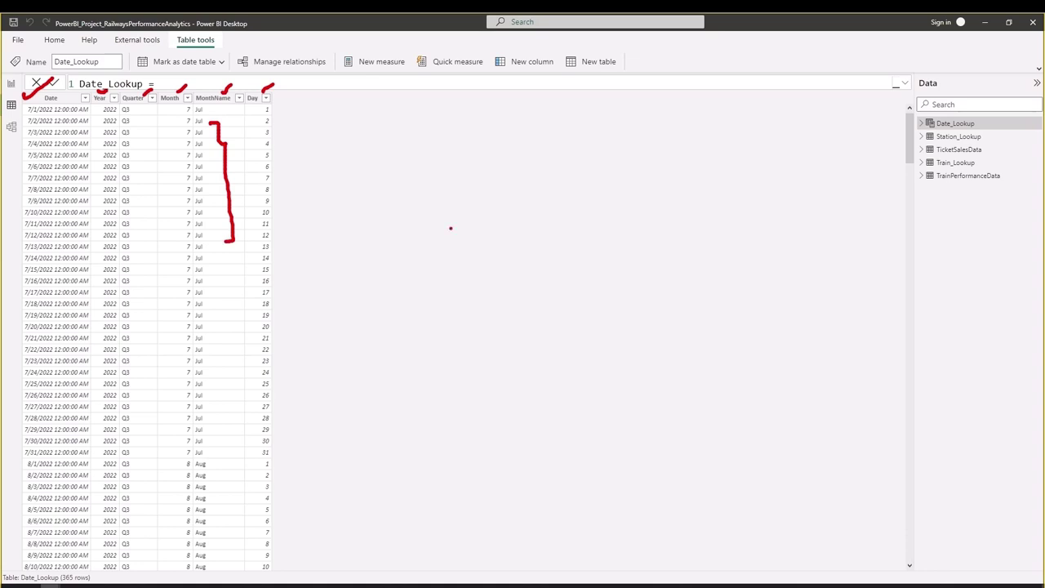
key("Escape")
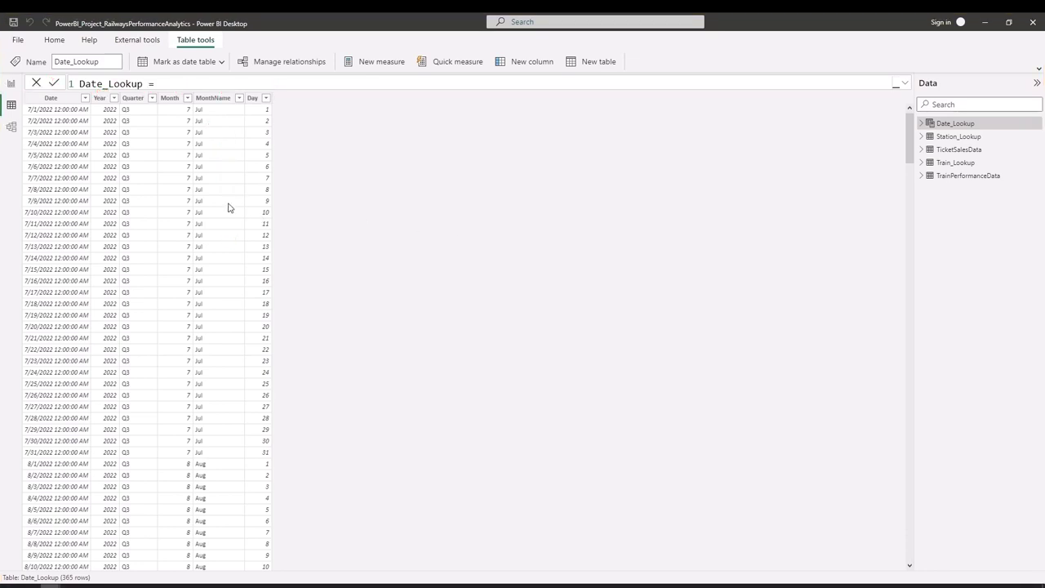
left_click(11, 133)
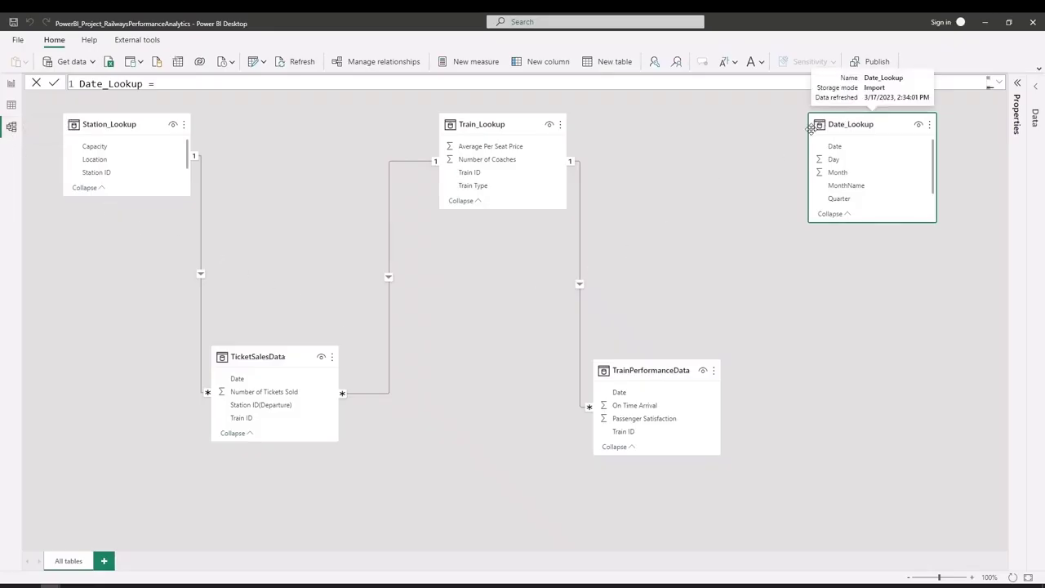
left_click_drag(851, 124, 813, 129)
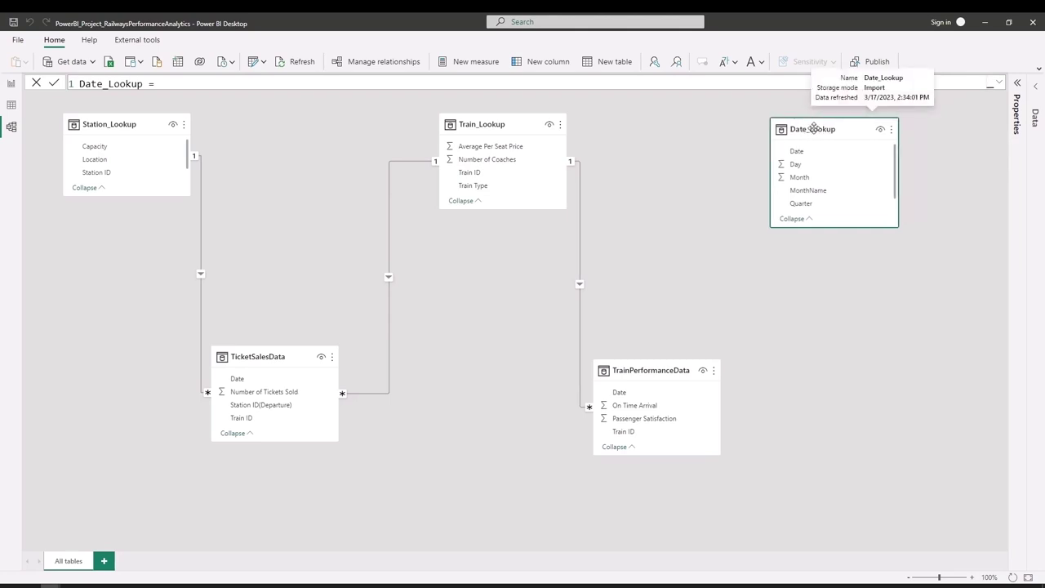
left_click(808, 284)
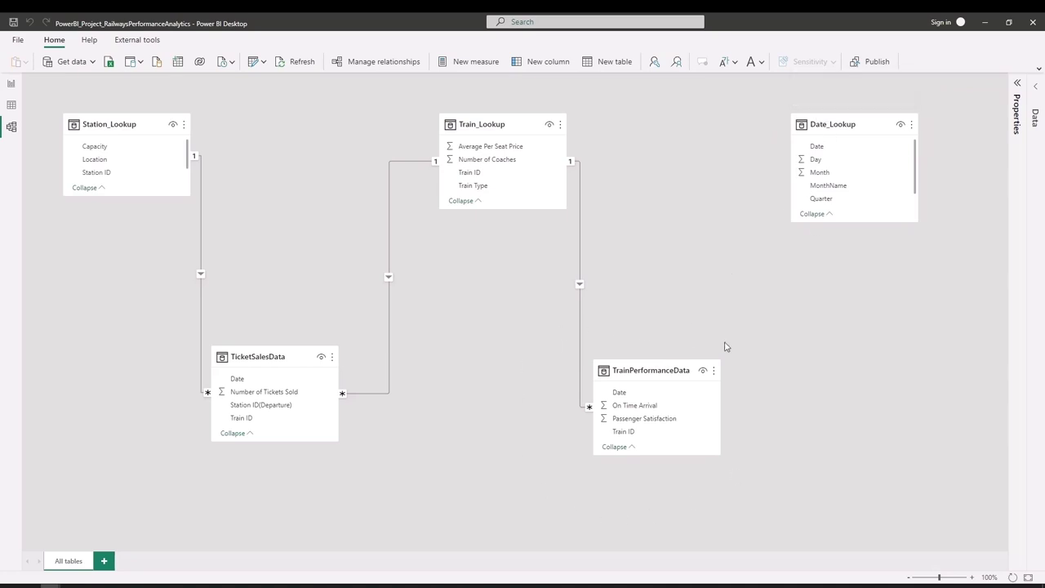
mouse_move(606, 326)
left_mouse_down()
mouse_move(635, 326)
mouse_move(616, 321)
left_mouse_up()
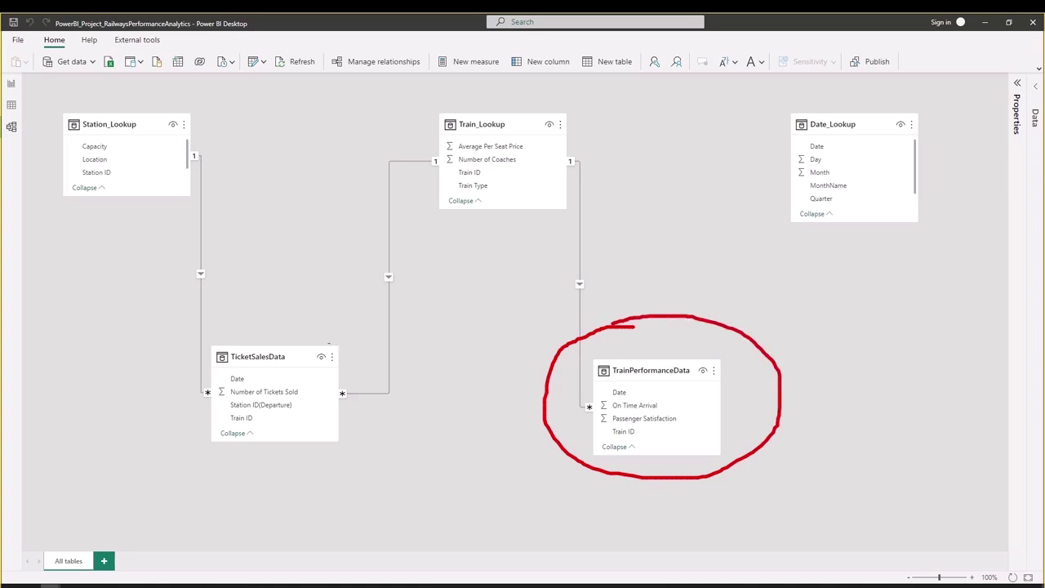
left_click_drag(318, 323, 315, 328)
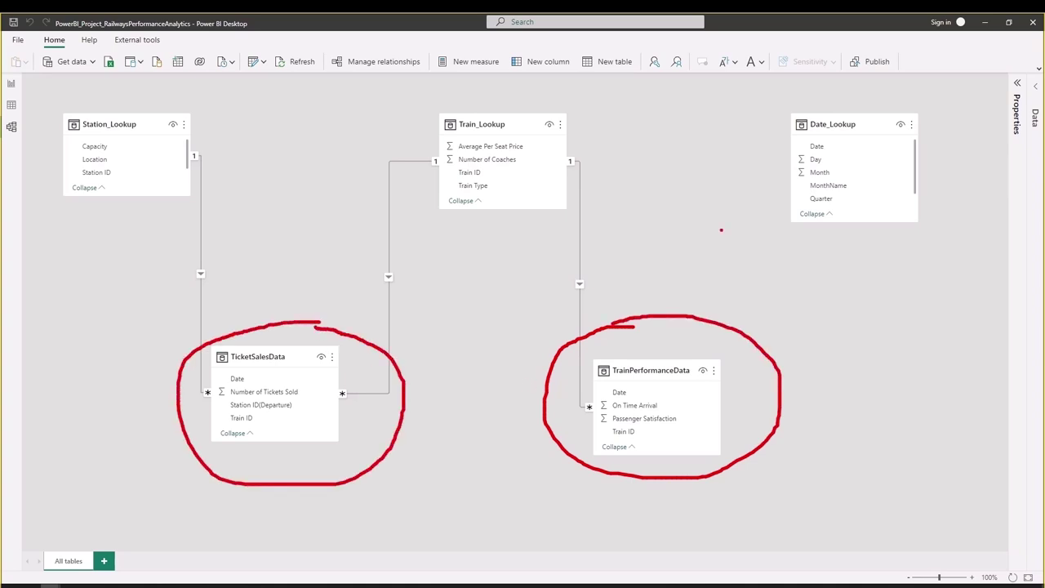
left_click_drag(782, 145, 798, 140)
left_click_drag(634, 395, 647, 392)
left_click_drag(304, 377, 319, 375)
mouse_move(795, 91)
left_mouse_down()
mouse_move(795, 107)
mouse_move(807, 93)
mouse_move(800, 108)
left_mouse_up()
mouse_move(785, 343)
left_mouse_down()
mouse_move(792, 382)
mouse_move(801, 335)
mouse_move(801, 351)
left_mouse_up()
key("Escape")
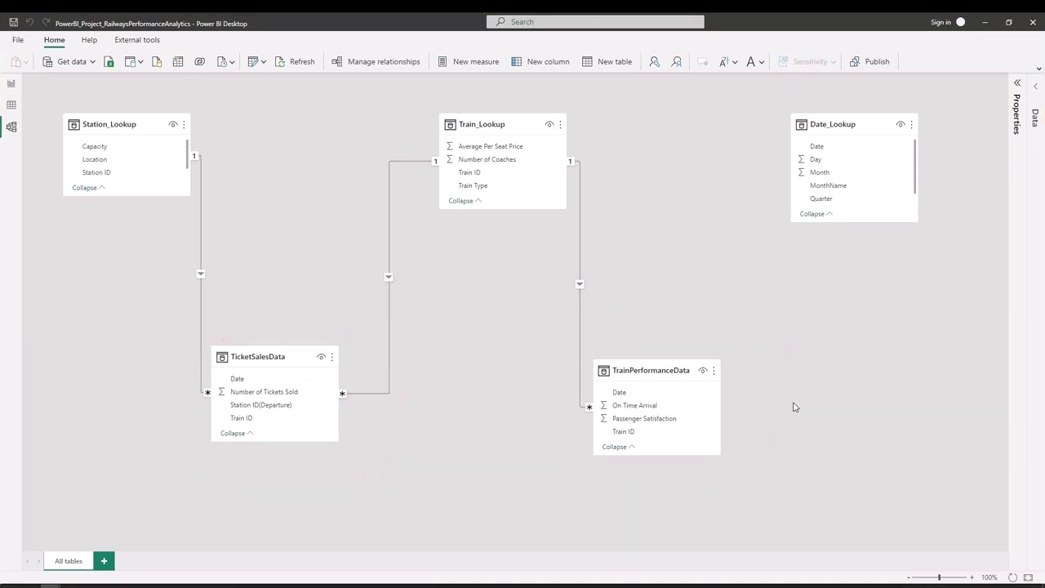
Link Date_Lookup[Date] to TrainPerformanceData and TicketSalesData Date, then rearrange the table cards.
left_click_drag(807, 154, 723, 384)
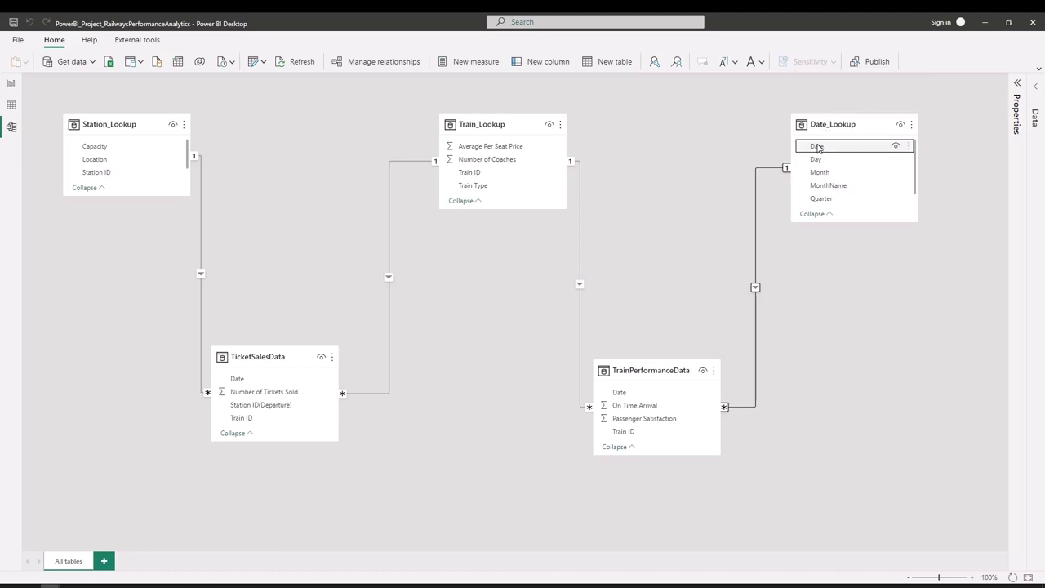
left_click_drag(817, 148, 327, 378)
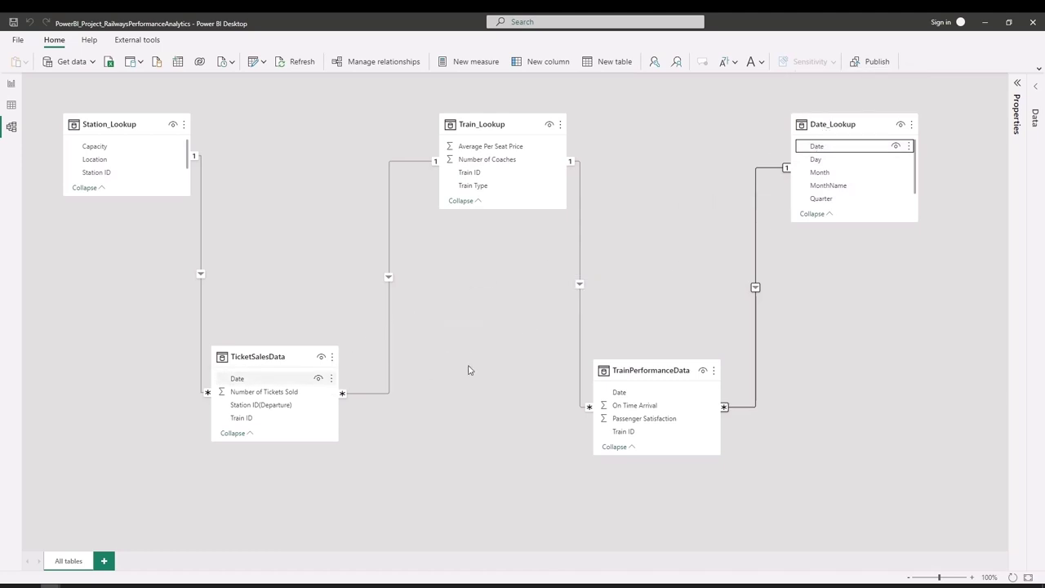
left_click_drag(849, 124, 483, 439)
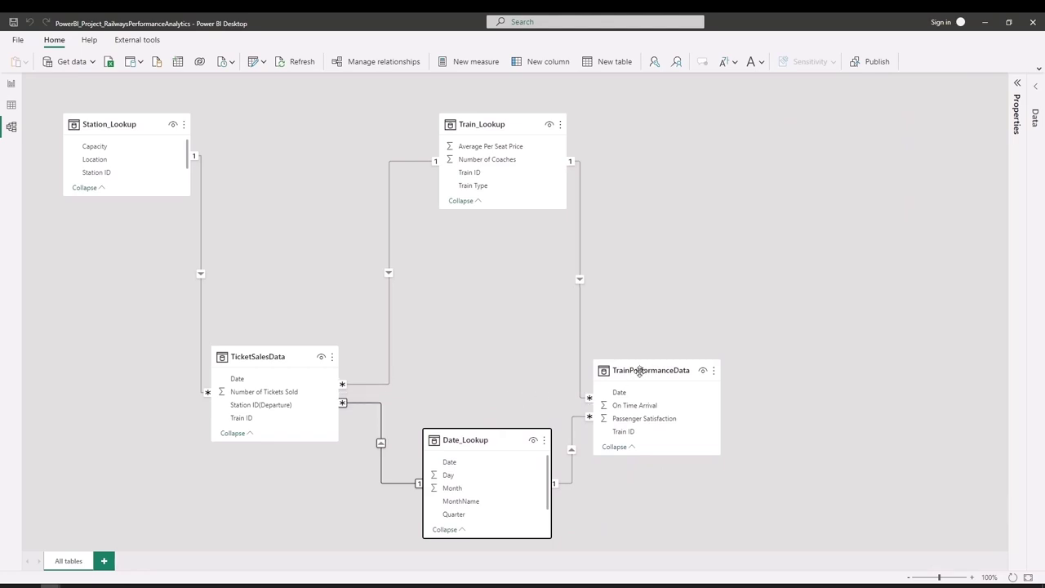
mouse_move(660, 370)
left_mouse_down()
mouse_move(824, 226)
mouse_move(865, 229)
left_mouse_up()
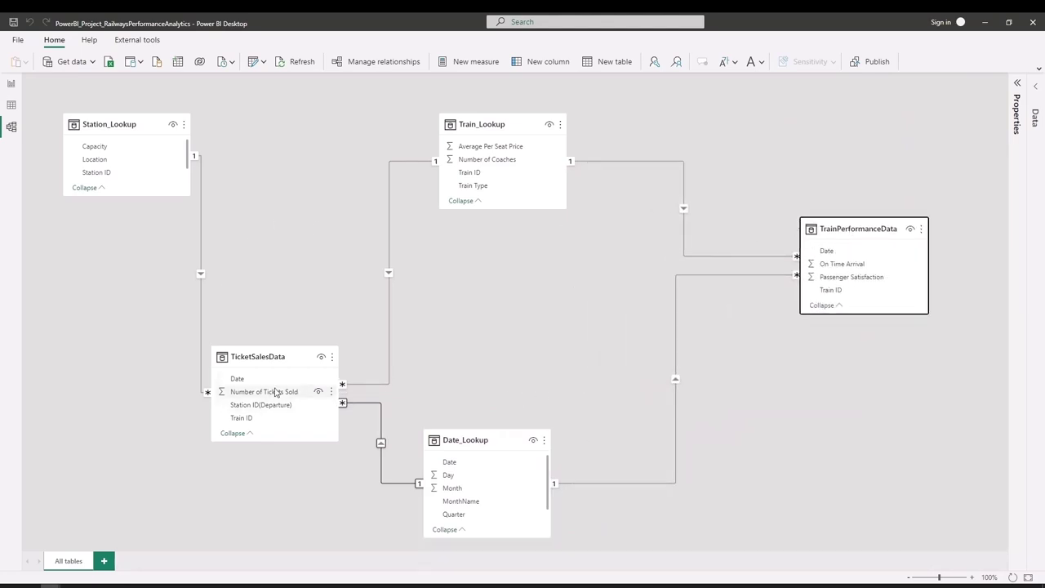
left_click_drag(273, 355, 303, 272)
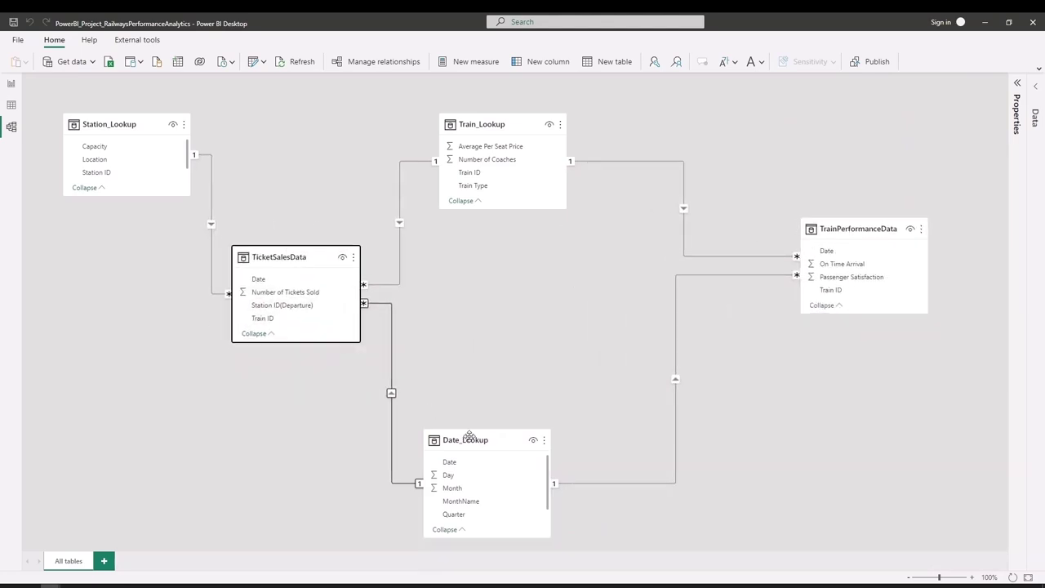
left_click_drag(479, 439, 499, 422)
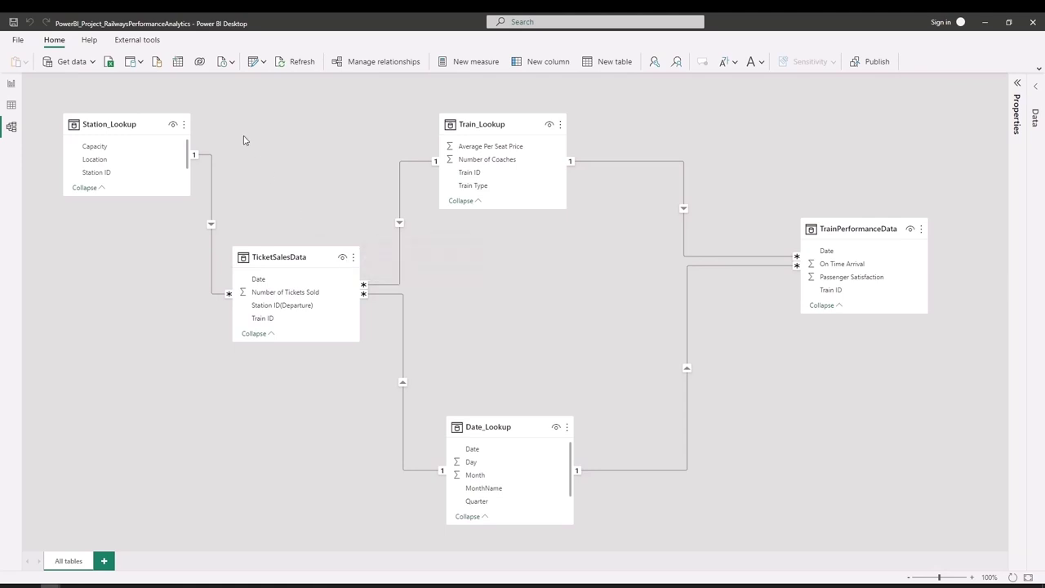
Create an entered-data table named Measures_Table and load it.
left_click(178, 65)
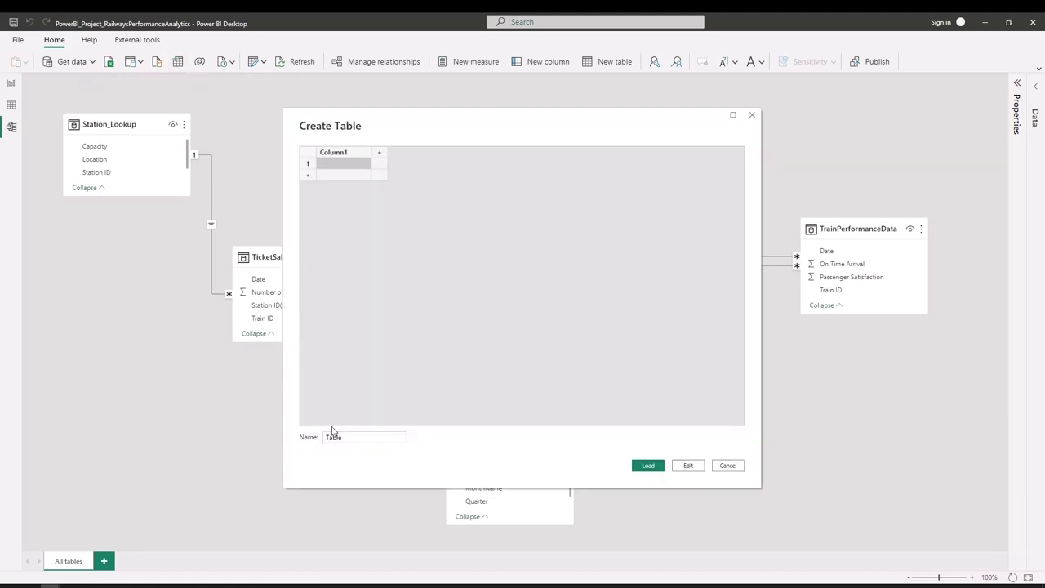
double_click(333, 438)
type("Me")
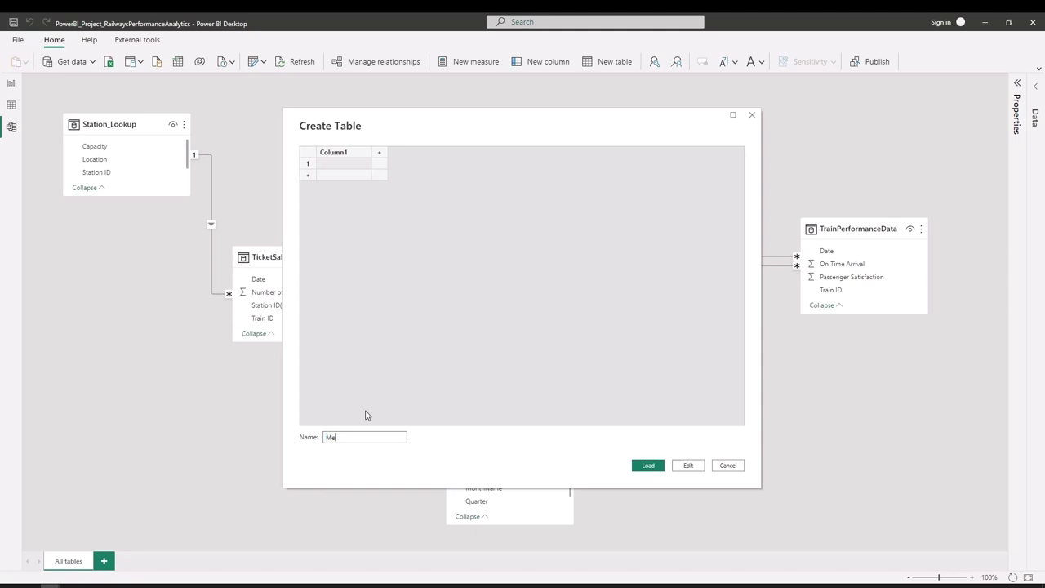
type("asures_Ta")
type("ble")
left_click(652, 467)
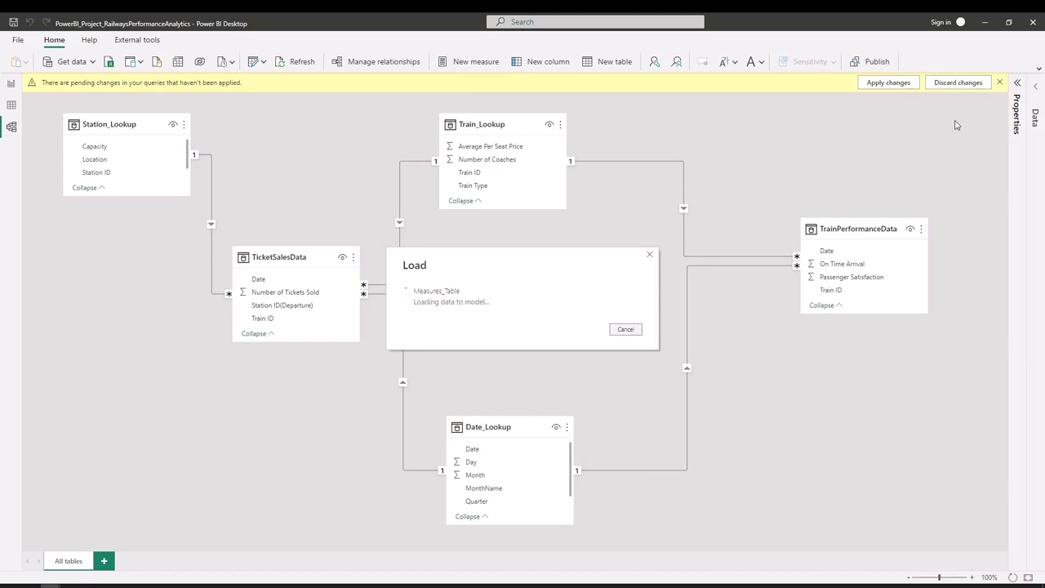
Go to the report page with the Data pane open, discarding a trial new measure in Measures_Table.
left_click(1038, 89)
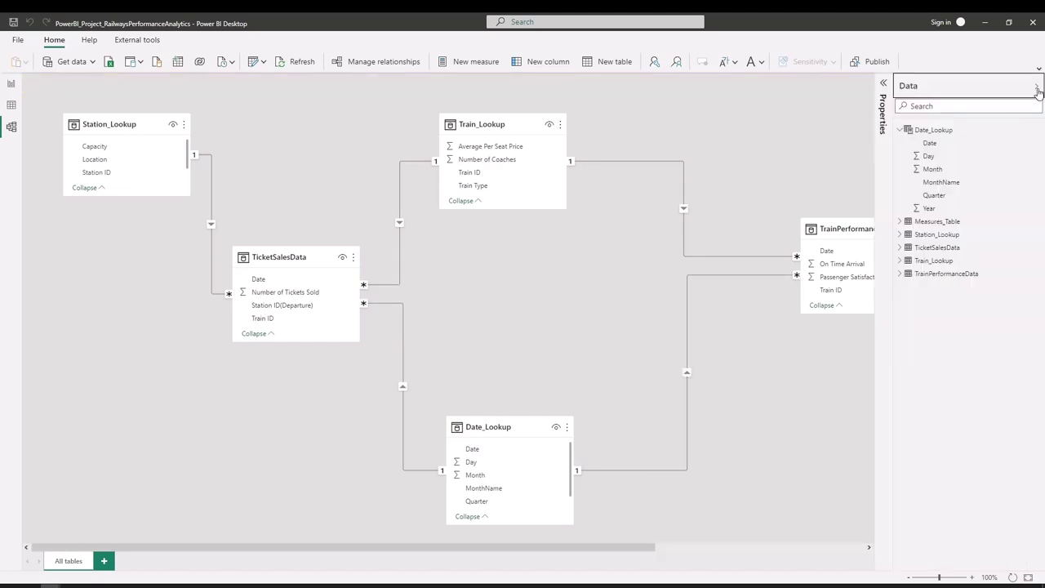
left_click(12, 83)
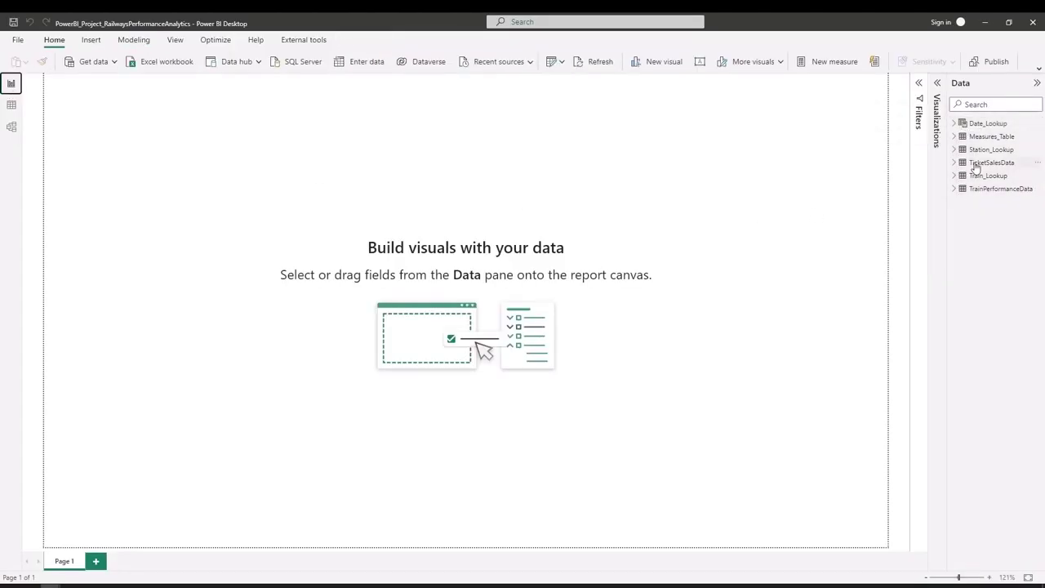
left_click(953, 137)
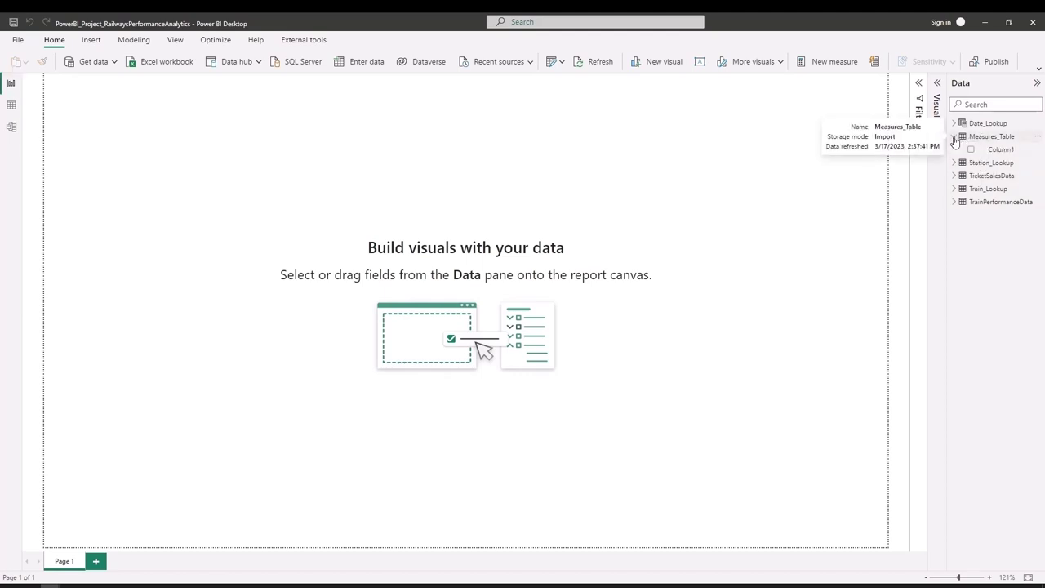
left_click(1038, 137)
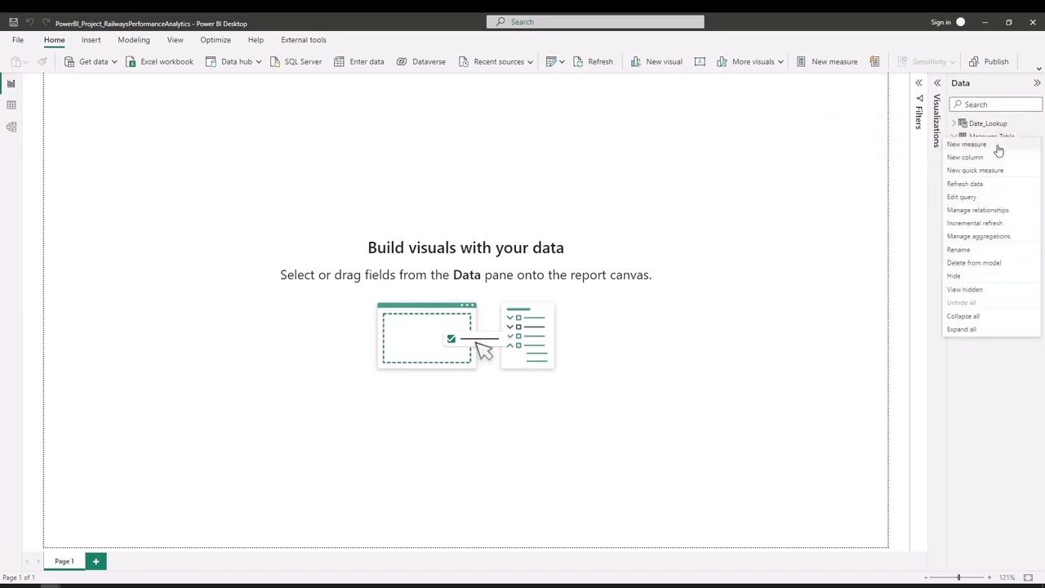
left_click(997, 145)
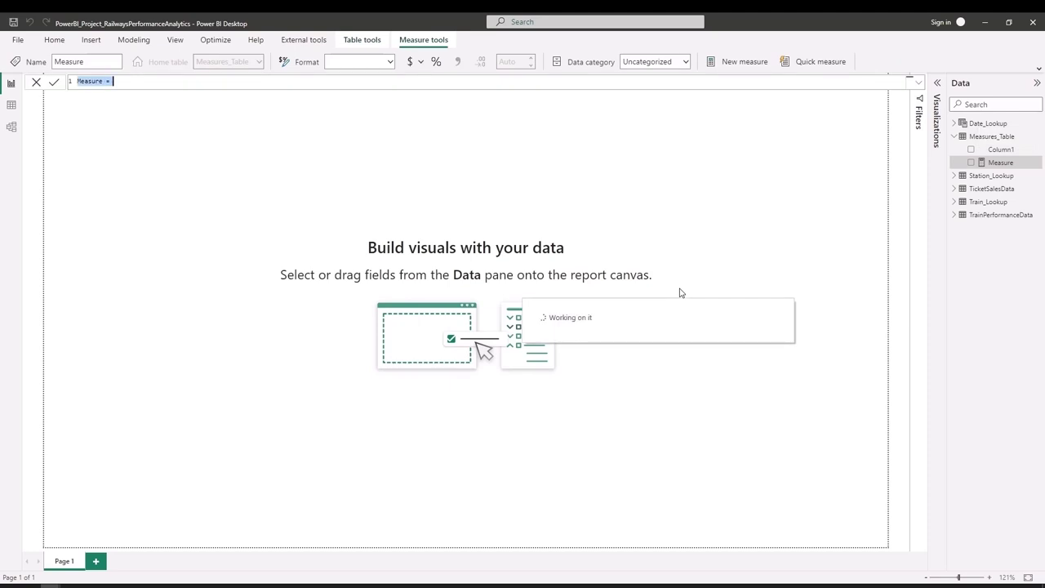
left_click(240, 82)
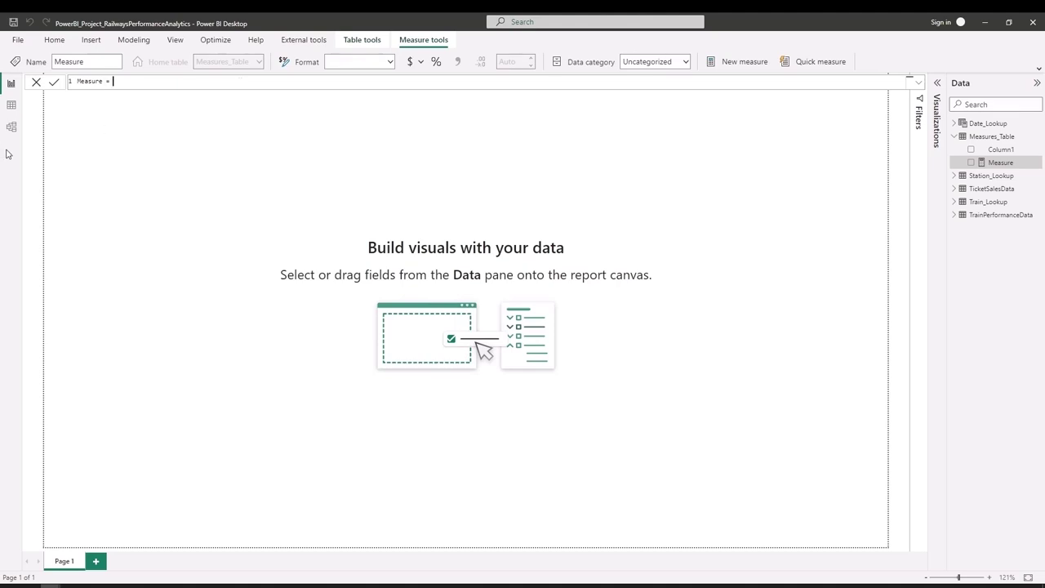
left_click(10, 106)
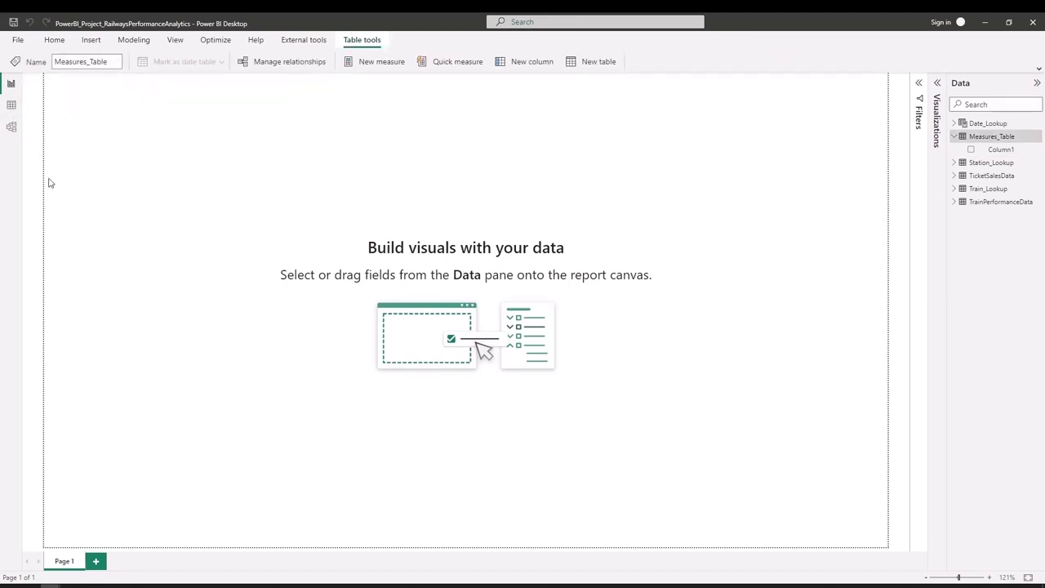
In Table view, review TicketSalesData's Number of Tickets Sold column.
left_click(11, 106)
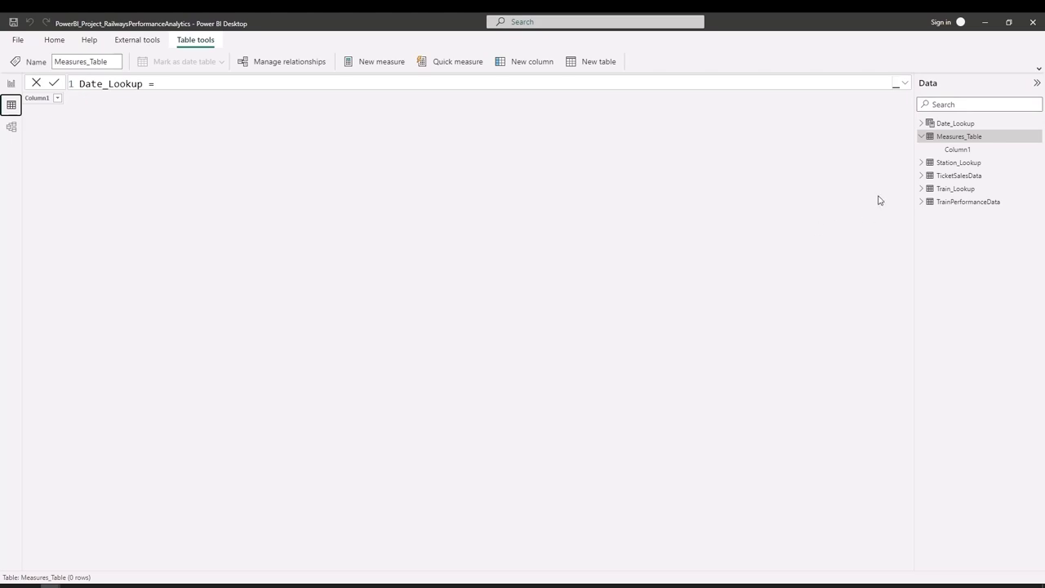
left_click(954, 177)
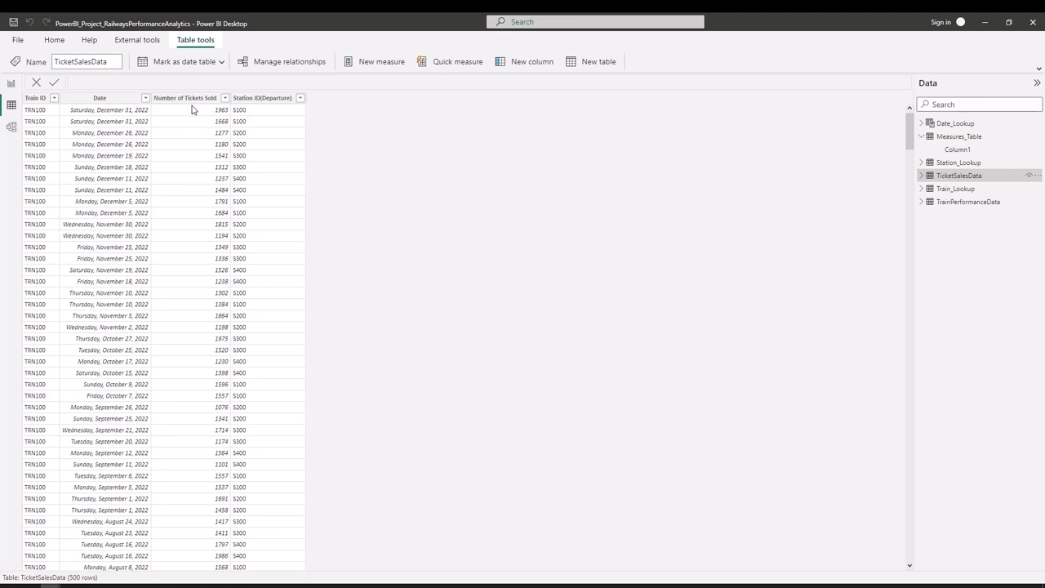
left_click(193, 106)
Display Train_Lookup's five rows, including Average Per Seat Price values like 2700 and 1000.
left_click(985, 188)
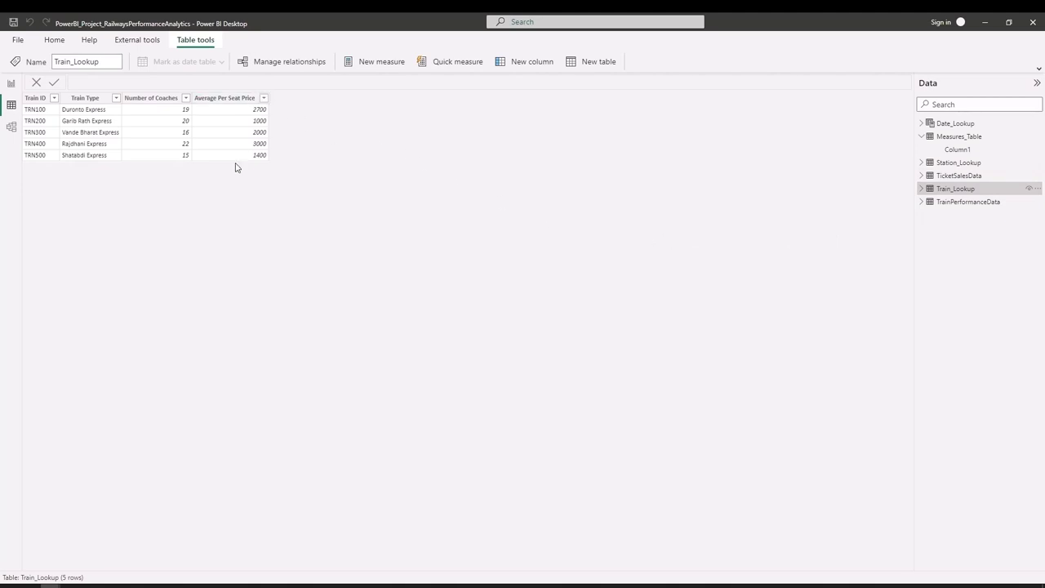
mouse_move(242, 72)
left_mouse_down()
mouse_move(198, 151)
mouse_move(242, 72)
left_mouse_up()
left_click(306, 135)
mouse_move(307, 134)
left_mouse_down()
mouse_move(343, 107)
mouse_move(361, 157)
mouse_move(331, 170)
left_mouse_up()
mouse_move(403, 142)
left_mouse_down()
mouse_move(439, 169)
mouse_move(434, 112)
mouse_move(448, 137)
mouse_move(490, 155)
mouse_move(490, 125)
mouse_move(502, 119)
left_mouse_up()
left_click(489, 134)
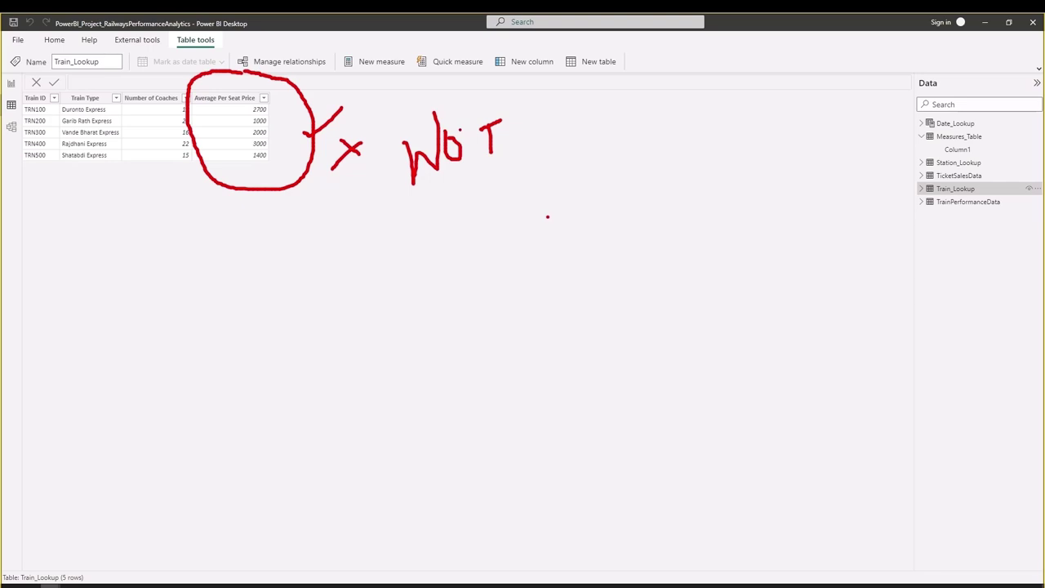
key("Escape")
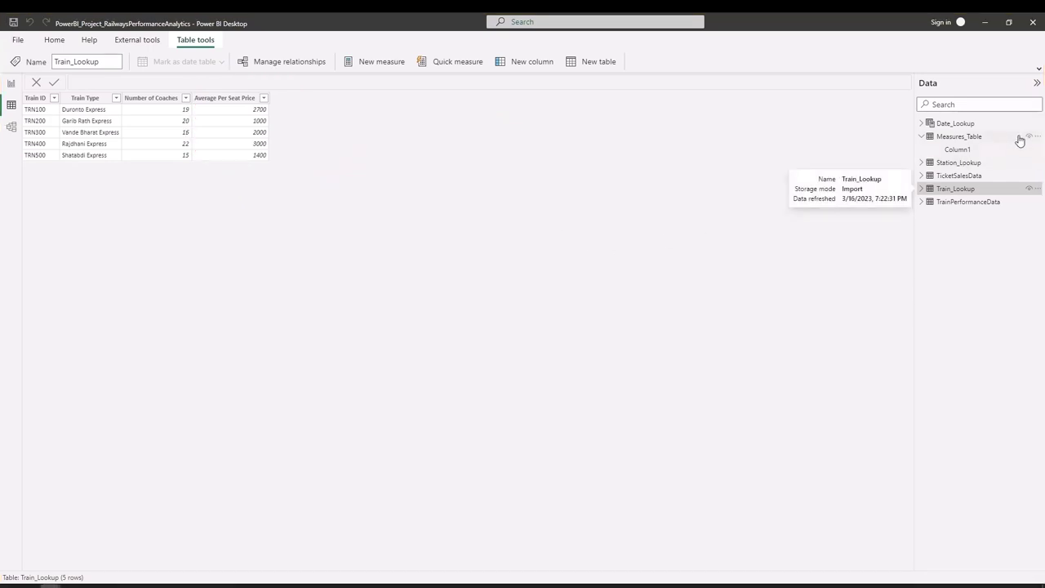
Start a new Measures_Table measure named Total_Revenue in the expanded multi-line formula editor.
left_click(1038, 136)
key("Escape")
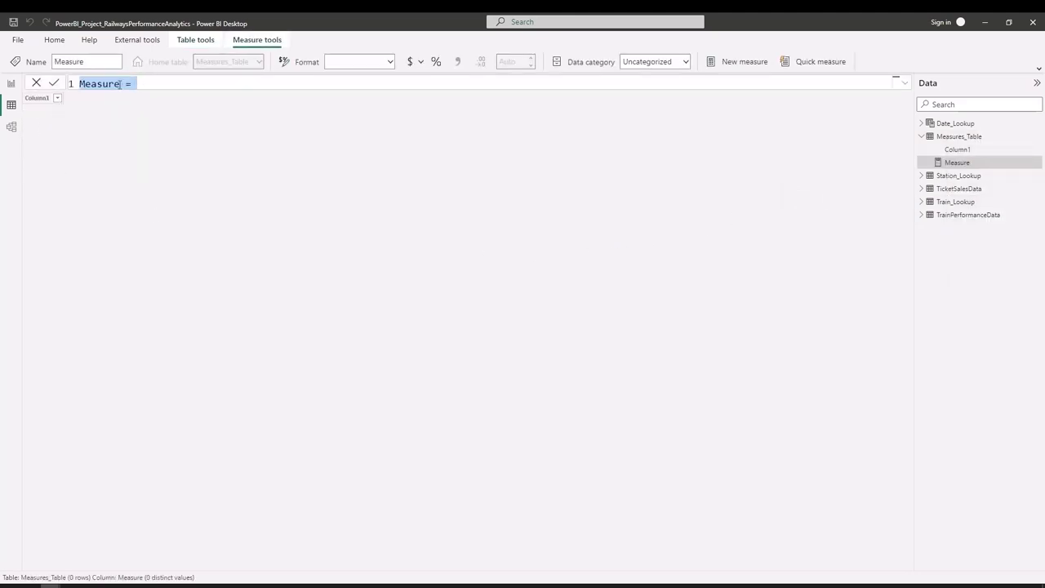
left_click(121, 84)
key("BackSpace")
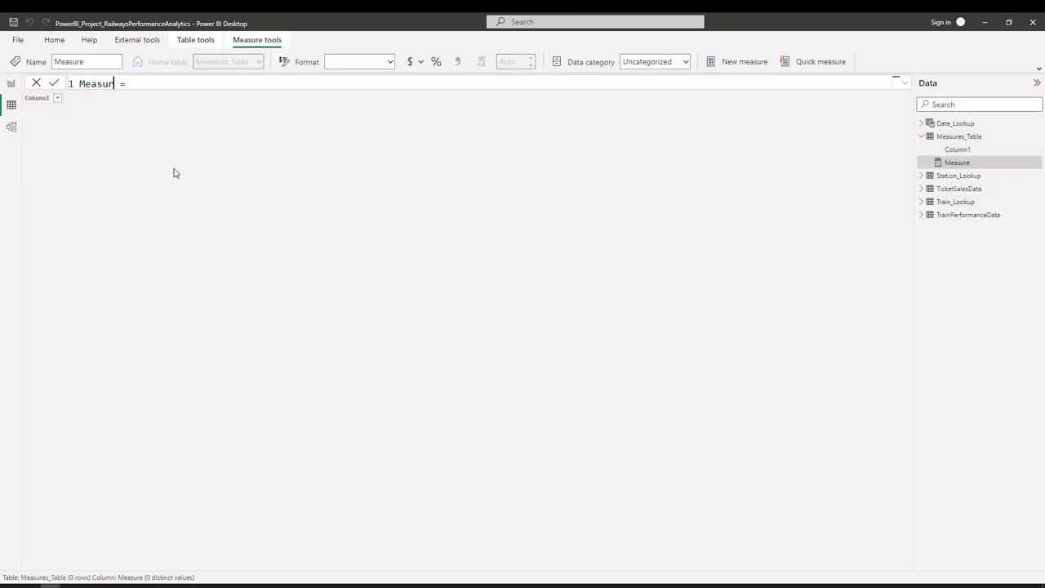
key("BackSpace")
key("BackSpace")
key("BackSpace")
key("BackSpace")
type("Tot")
type("al")
left_click(904, 83)
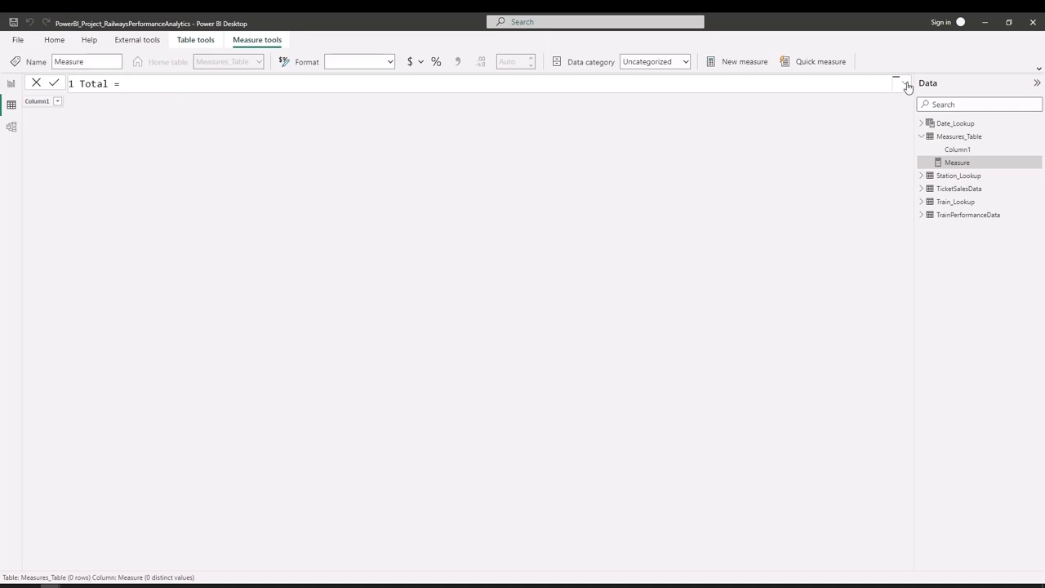
left_click(905, 84)
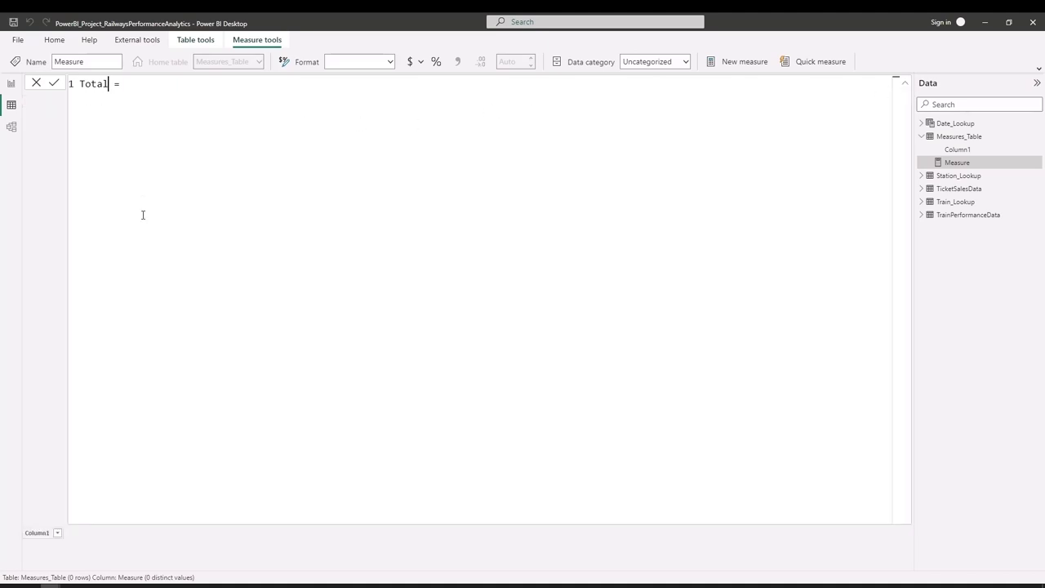
type("_Reven")
type("ue")
key("End")
Enter SUMX(TicketSalesData, Number of Tickets Sold * RELATED(Train_Lookup[Average Per Seat Price])) and commit.
type("SUMX")
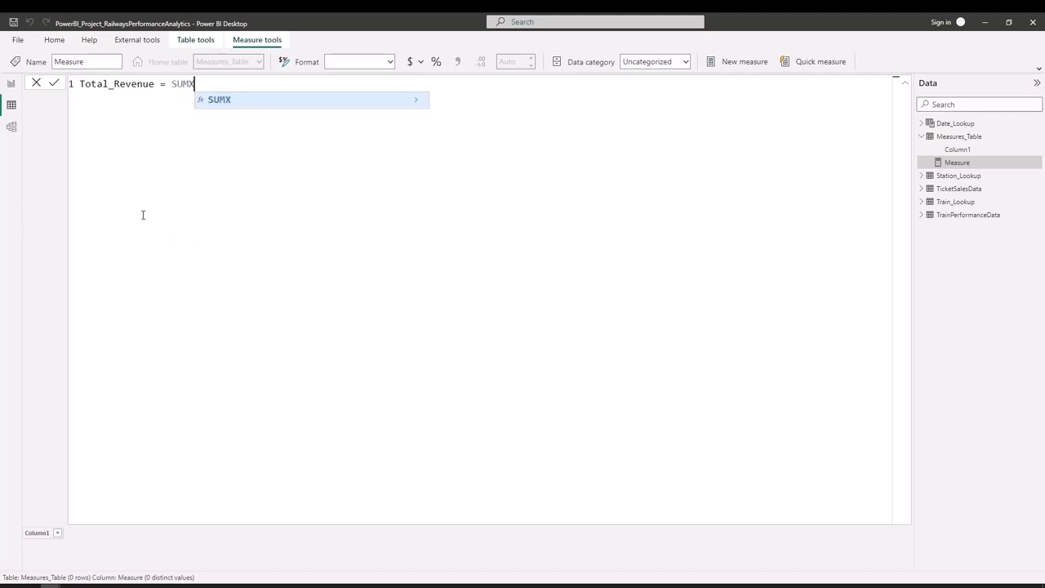
type("(")
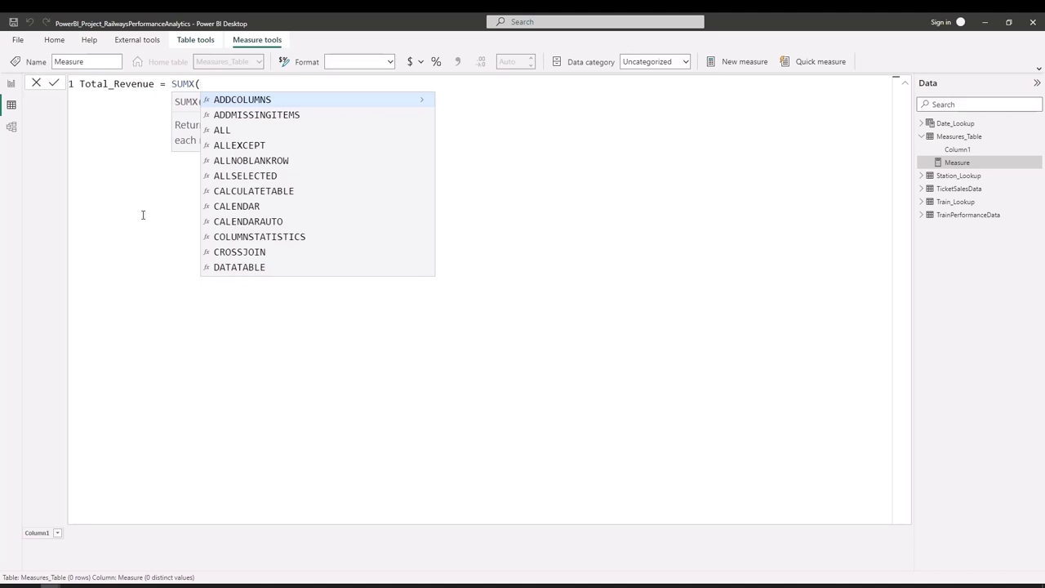
type("Ti")
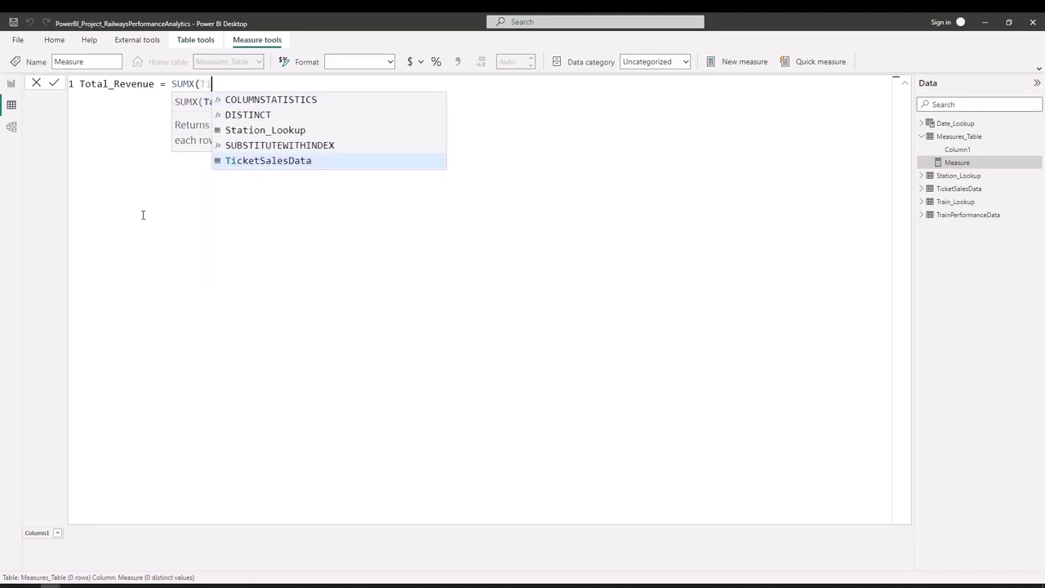
key("Tab")
type(",")
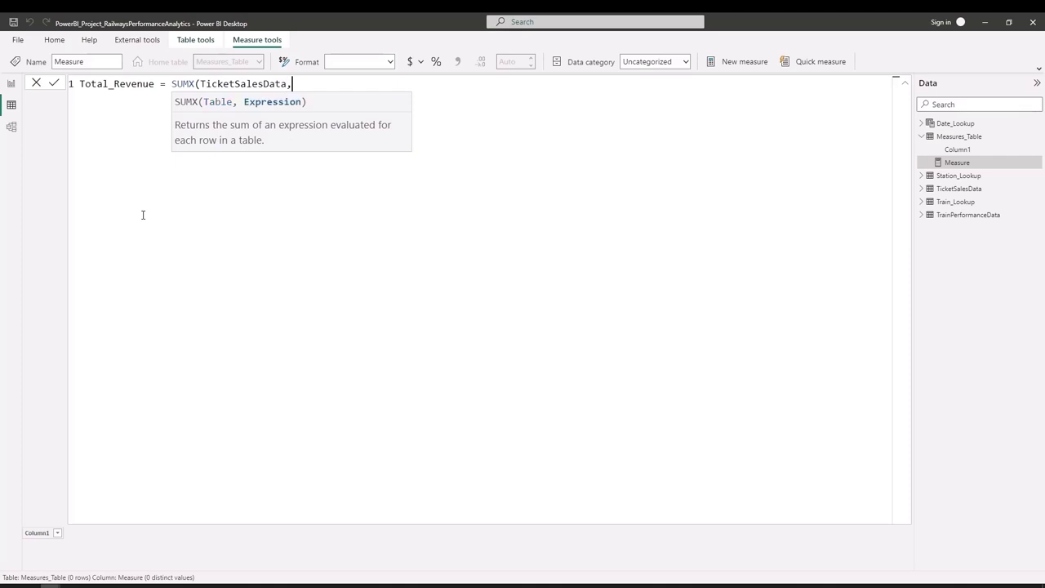
type("Tic")
key("Down")
key("Down")
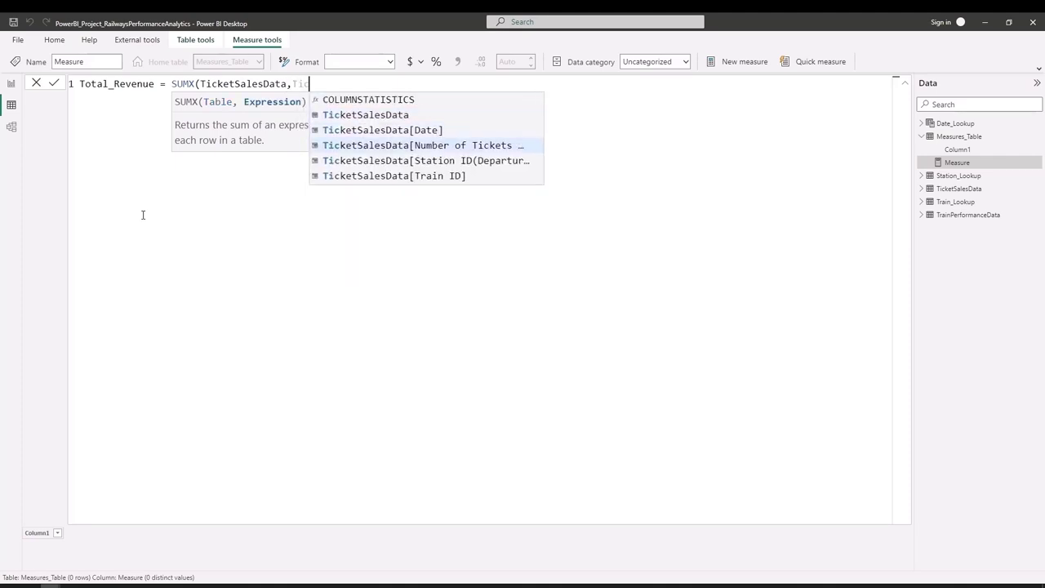
key("Tab")
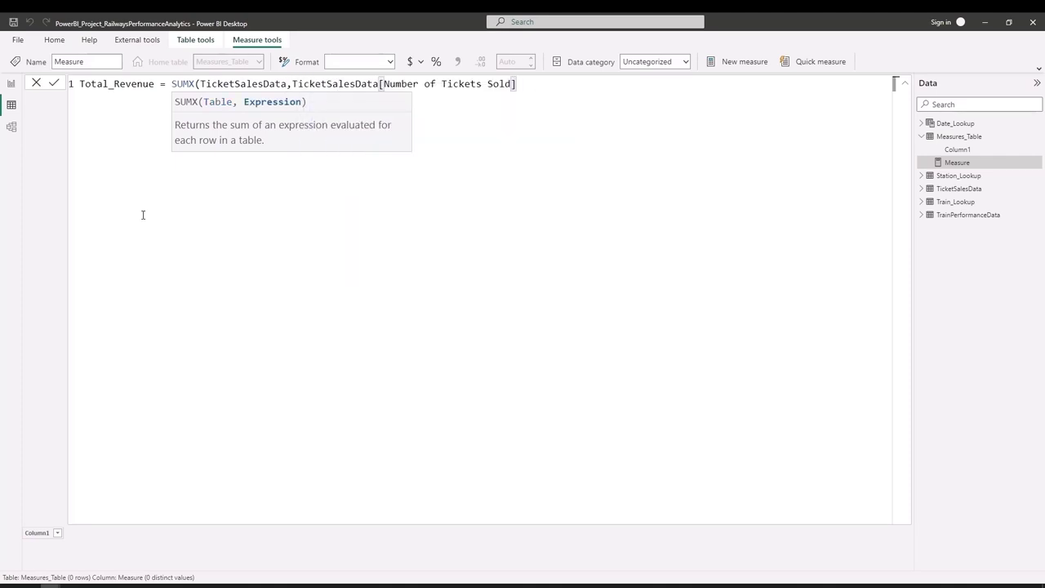
type("*")
type("Tr")
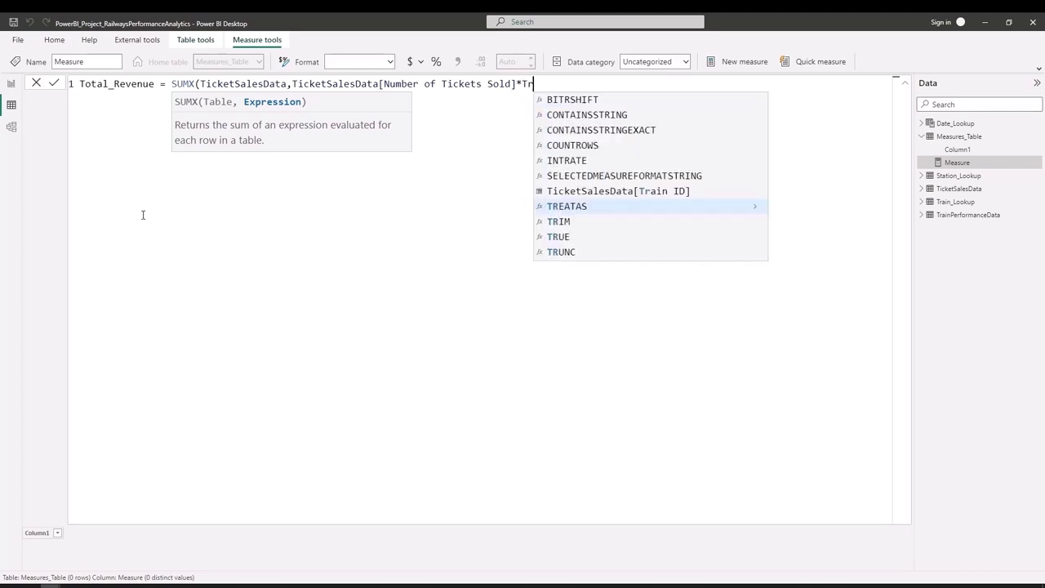
type("a")
key("BackSpace")
key("BackSpace")
key("BackSpace")
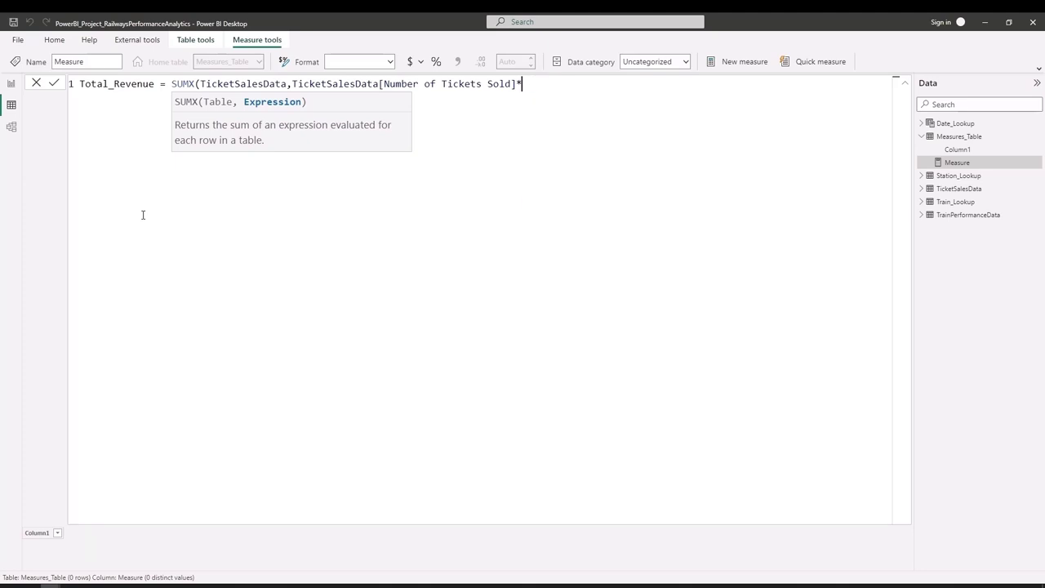
type("RELA")
key("Tab")
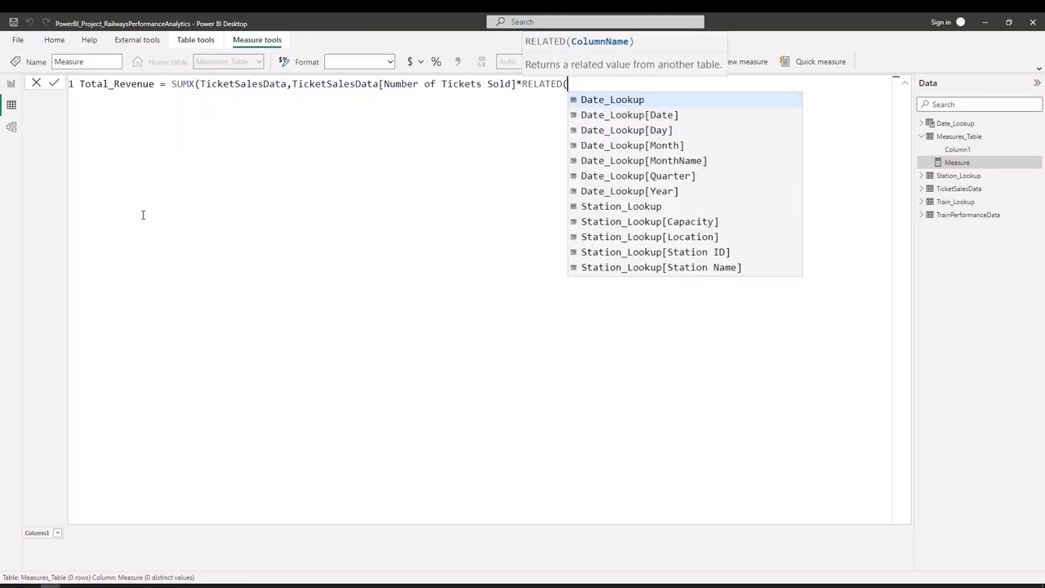
type("Tra")
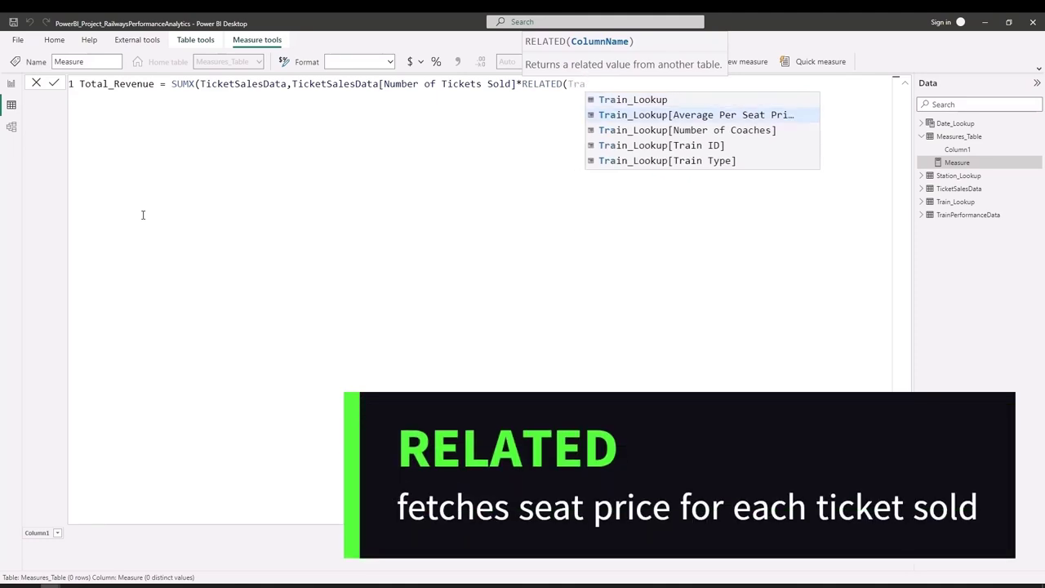
key("Tab")
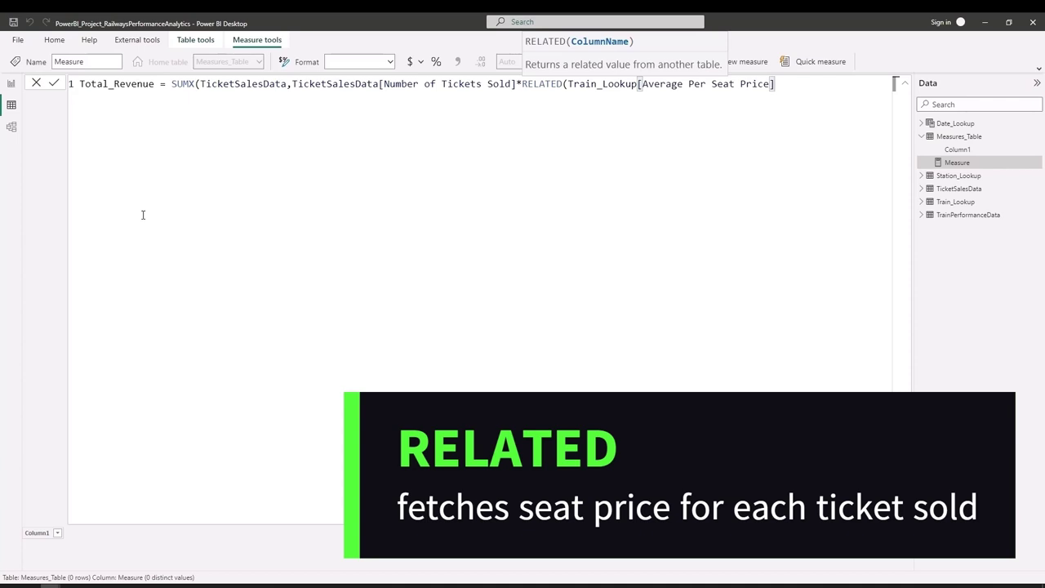
type("))")
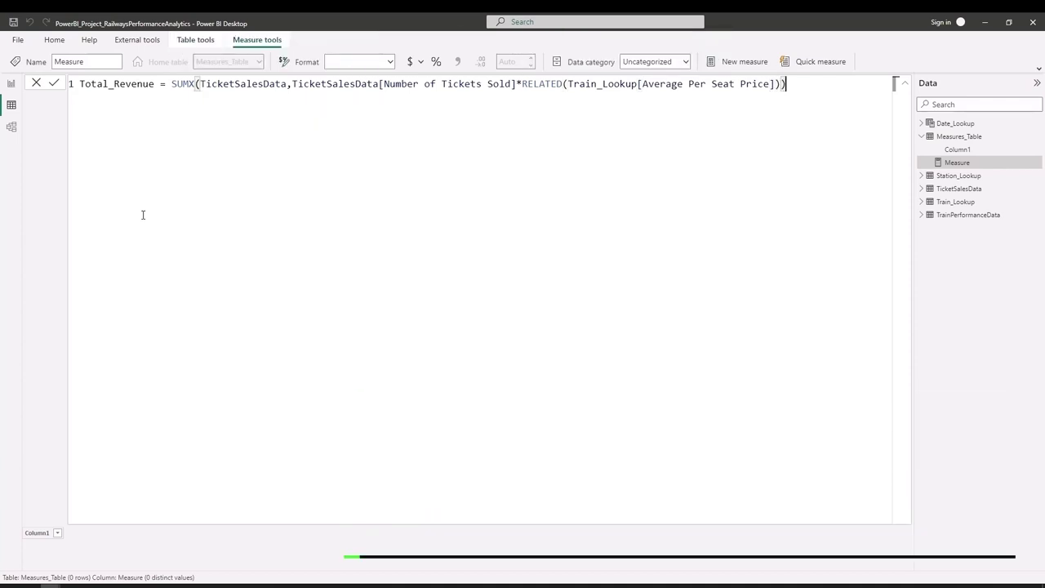
key("Return")
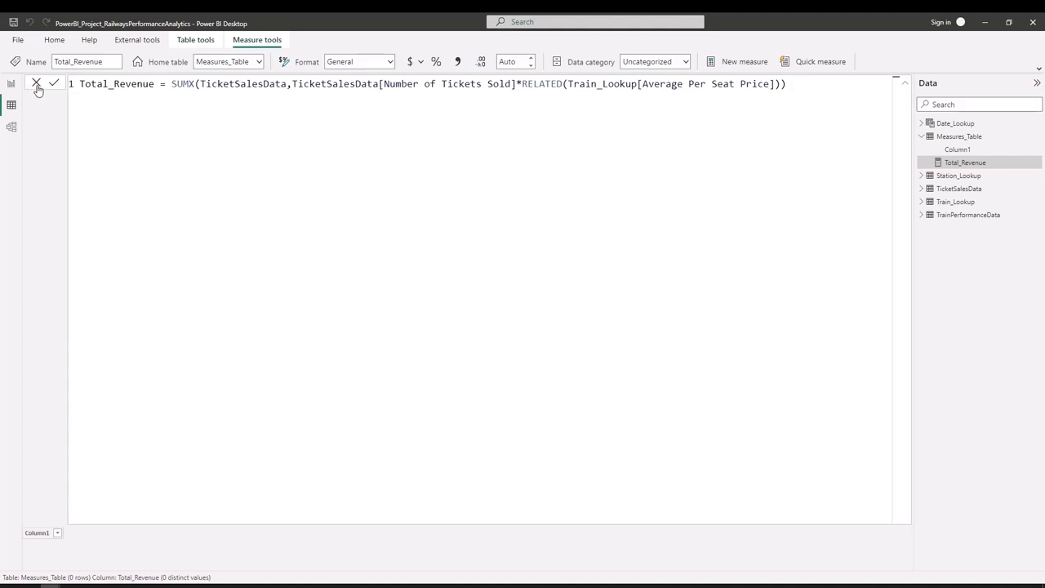
Delete the placeholder Column1 from the model, confirming with Yes.
left_click(905, 84)
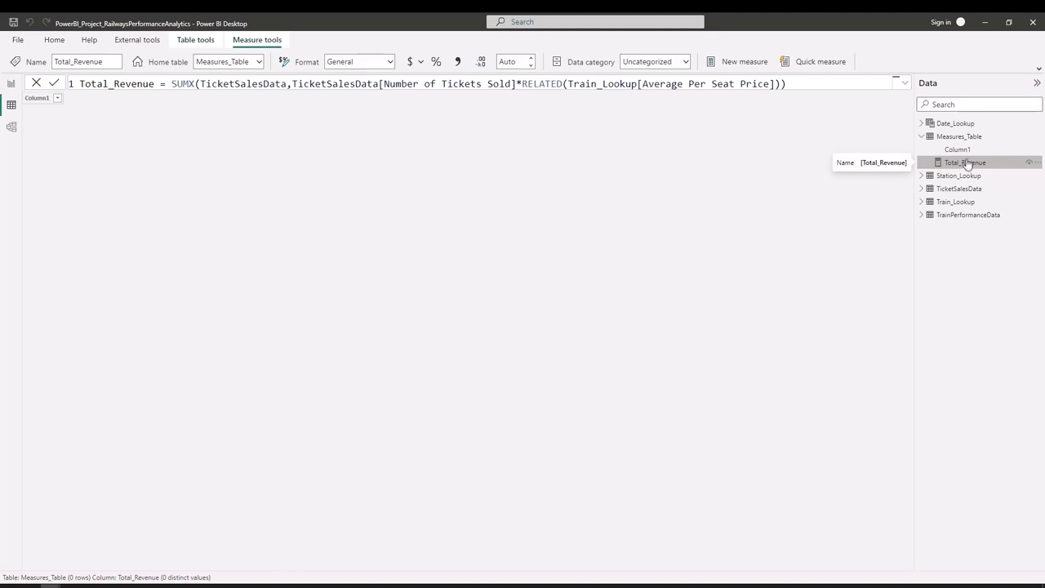
left_click(1039, 151)
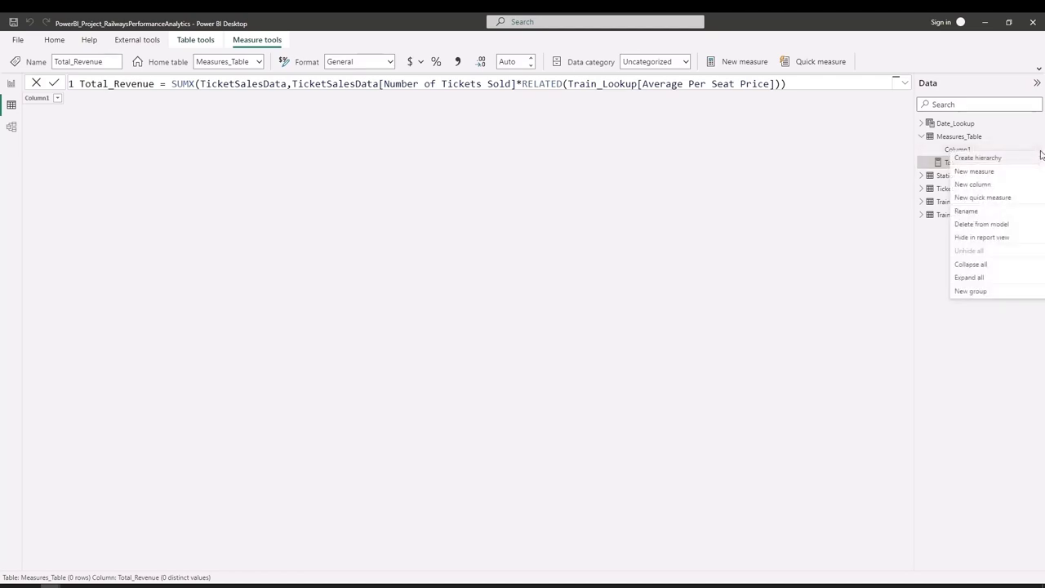
left_click(977, 229)
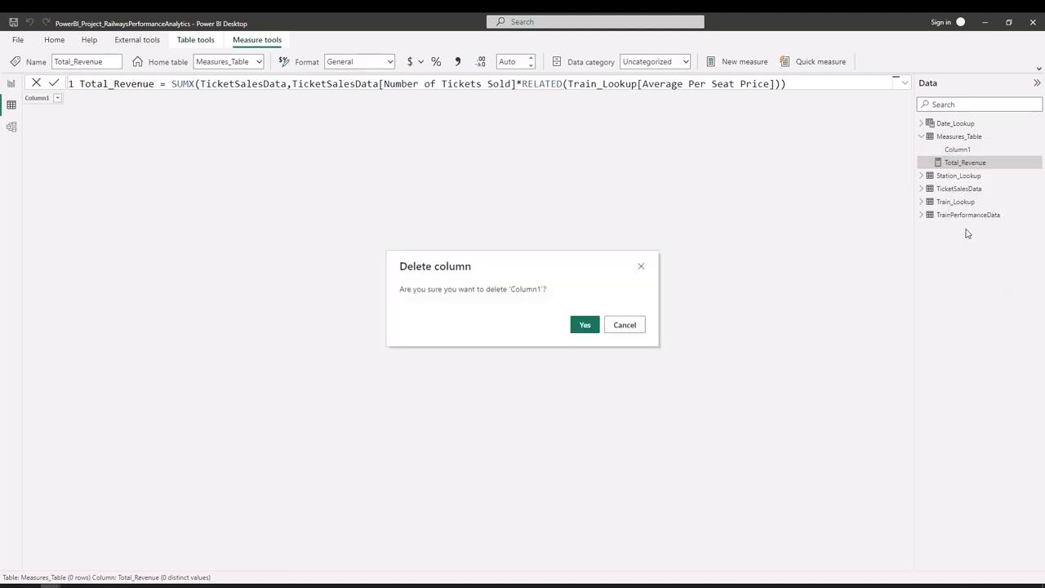
left_click(583, 325)
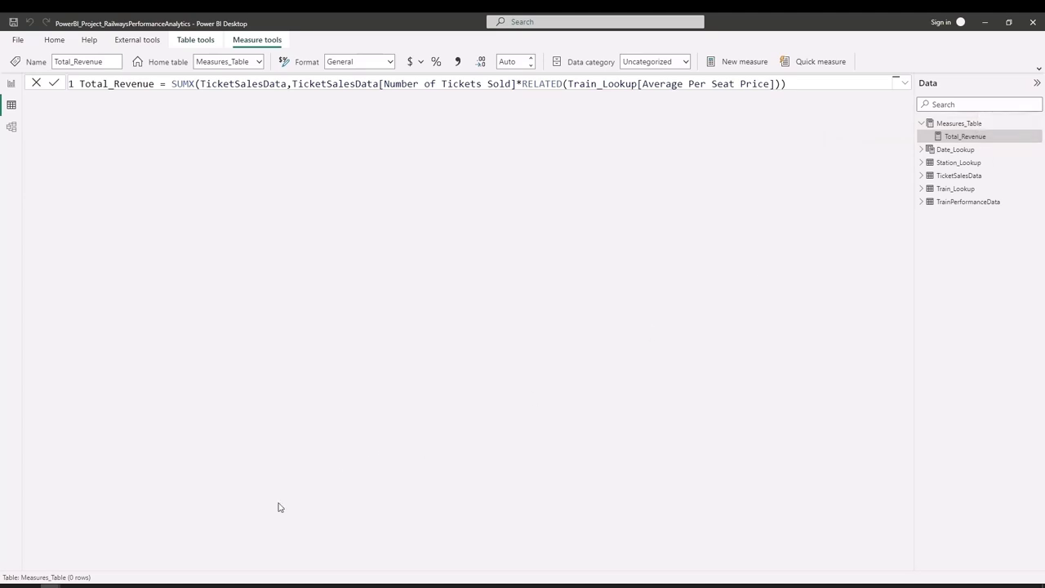
mouse_move(50, 584)
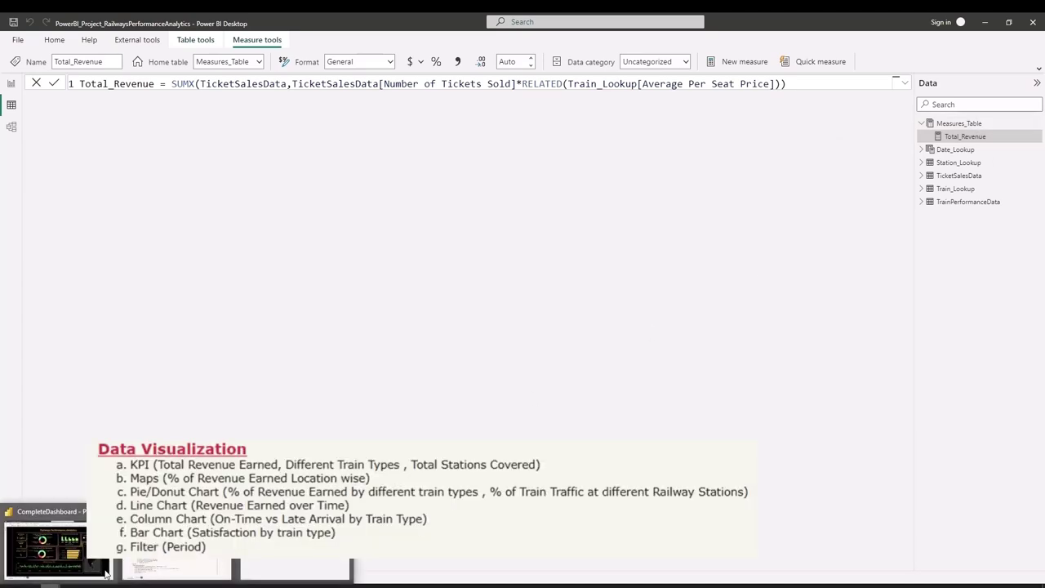
left_click(106, 572)
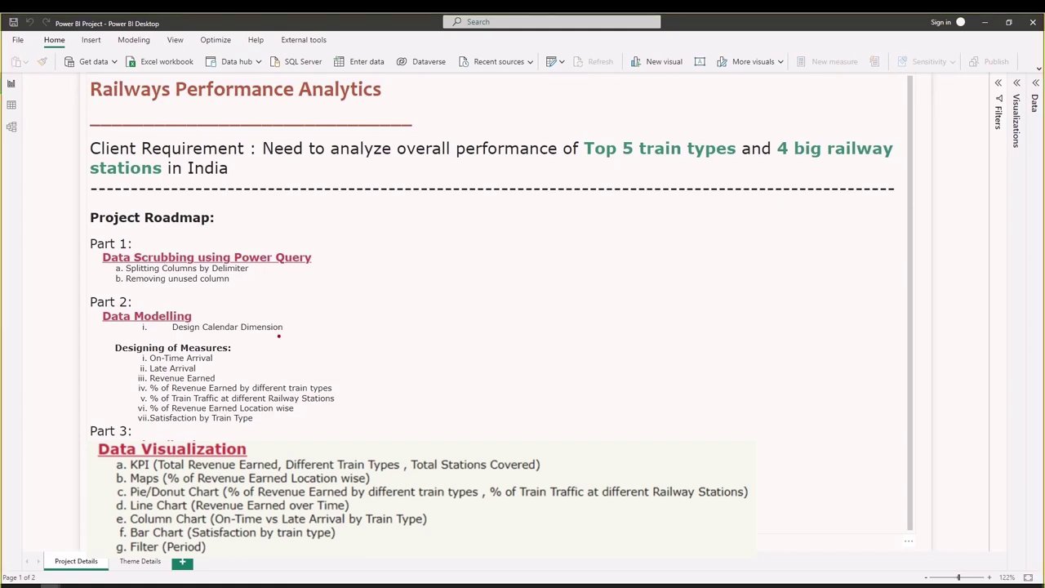
mouse_move(161, 290)
left_mouse_down()
mouse_move(79, 406)
mouse_move(100, 412)
left_mouse_up()
left_click_drag(277, 332, 321, 302)
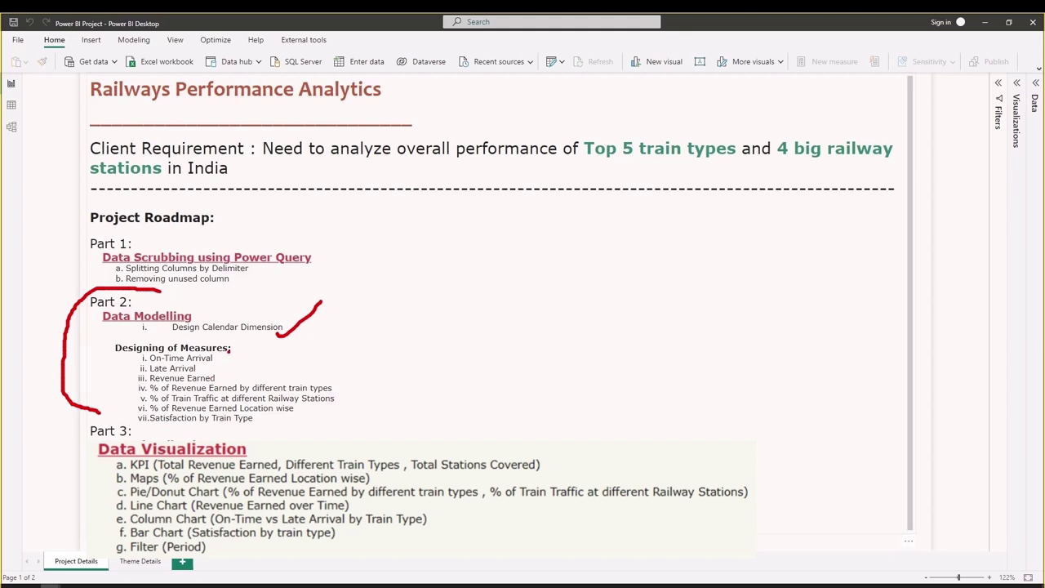
left_click_drag(350, 358, 344, 423)
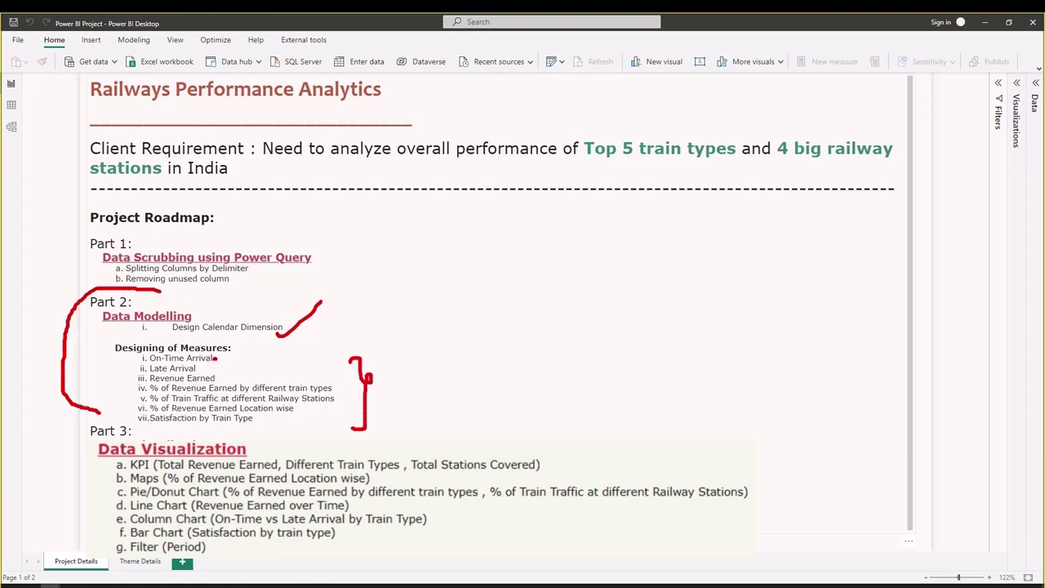
mouse_move(216, 357)
left_mouse_down()
mouse_move(231, 346)
mouse_move(217, 362)
left_mouse_up()
left_click_drag(217, 380, 236, 378)
left_click_drag(223, 380, 237, 374)
key("Escape")
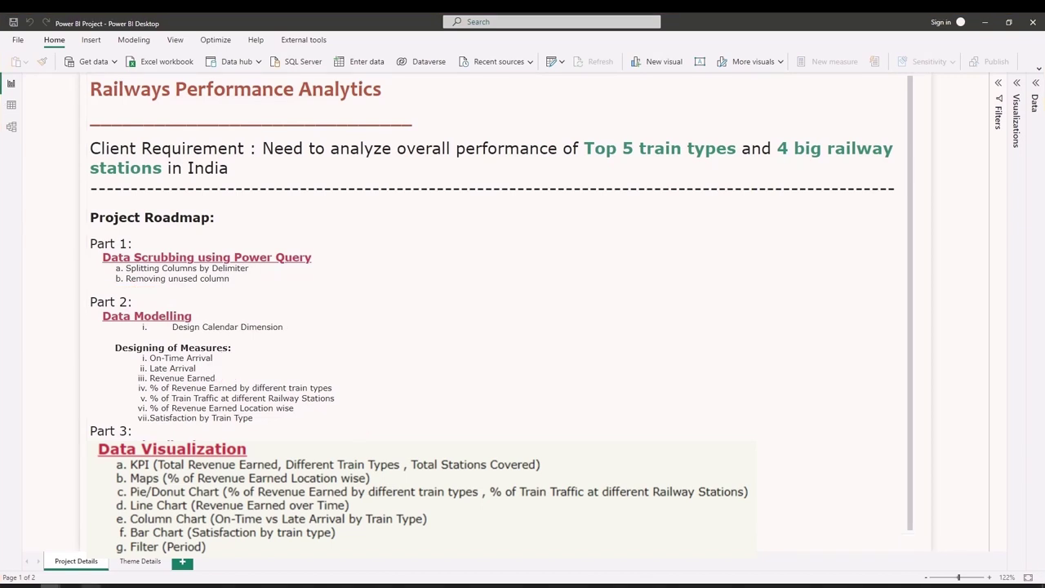
left_click(47, 535)
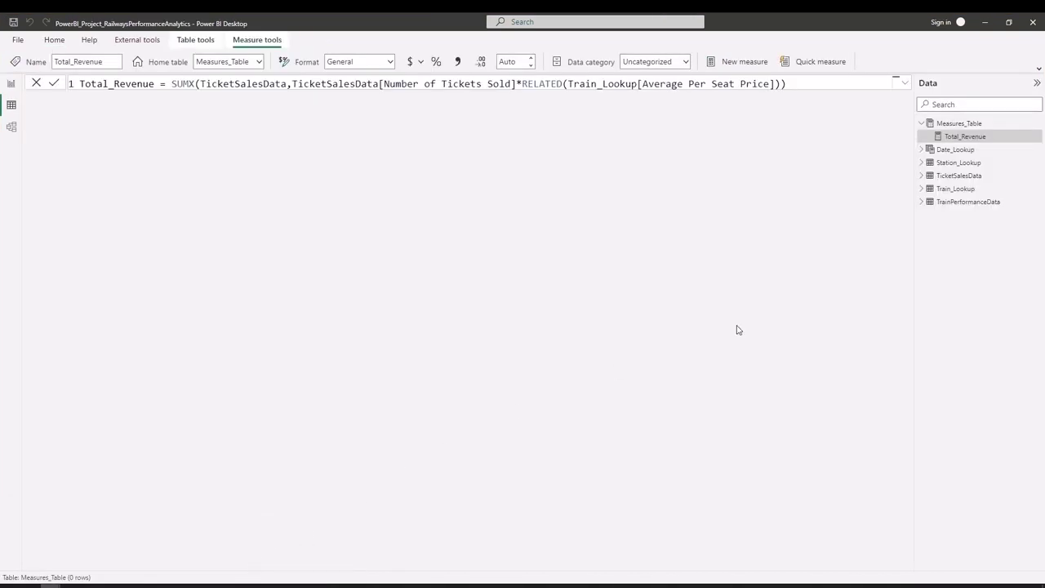
Create a Measures_Table measure named On_Time_Arrival, erasing a trial CALCULATE line to leave the body empty.
left_click(1029, 124)
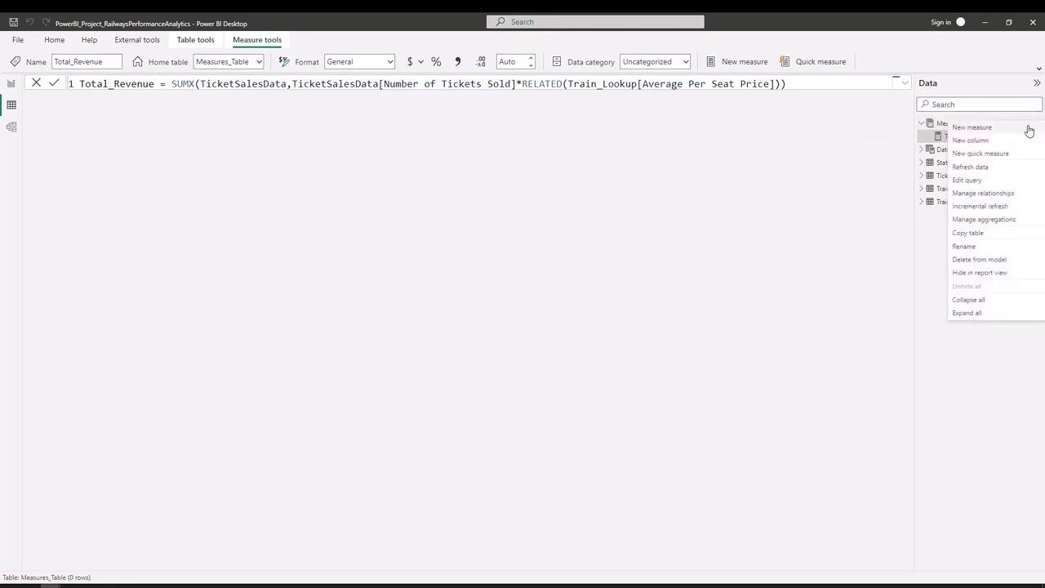
left_click(984, 129)
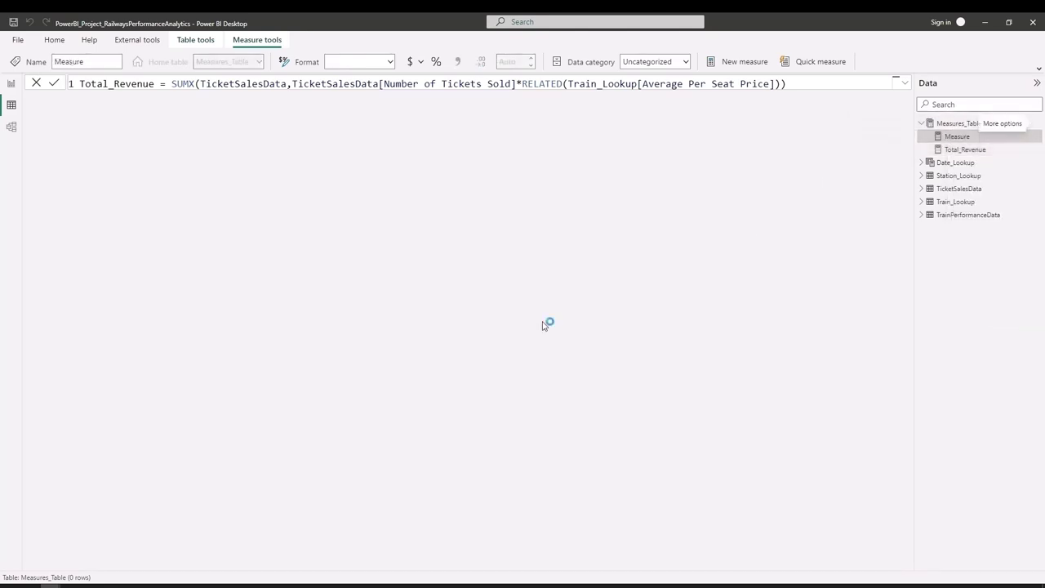
left_click(904, 84)
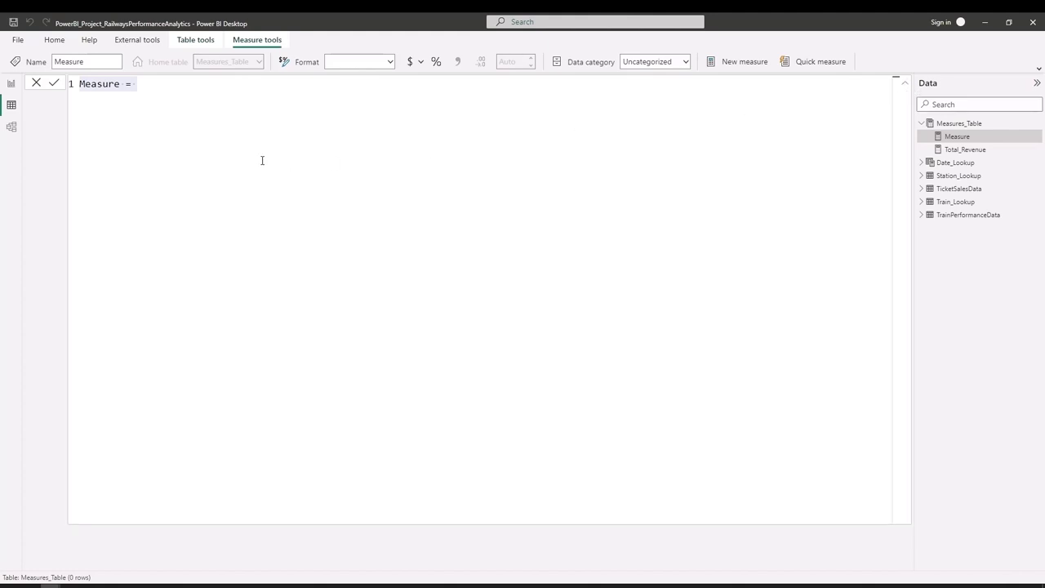
double_click(97, 86)
type("O")
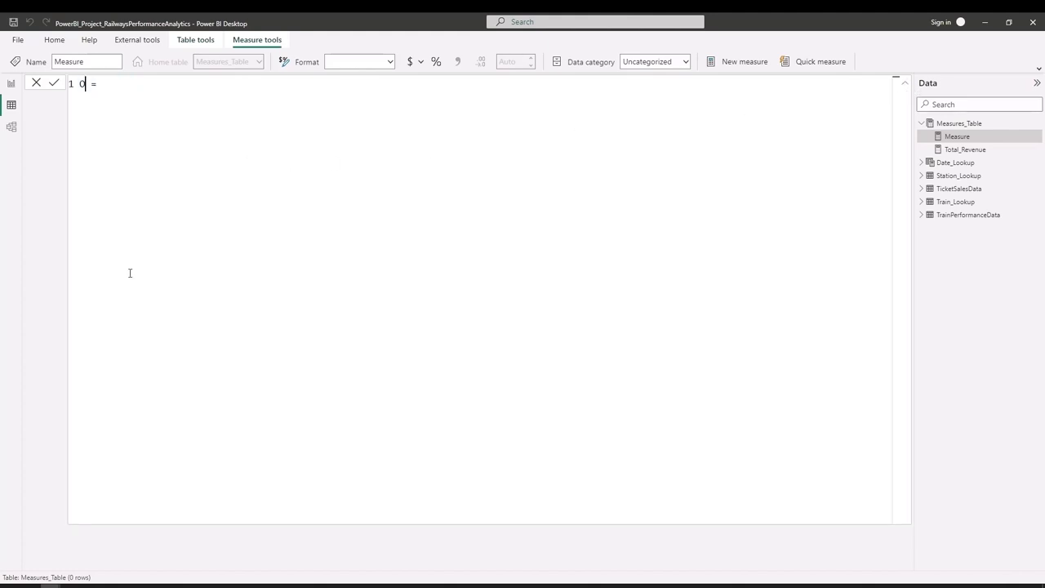
type("n_Time")
type("_Arriva")
type("l")
key("shift+Return")
key("shift+Return")
type("Cal")
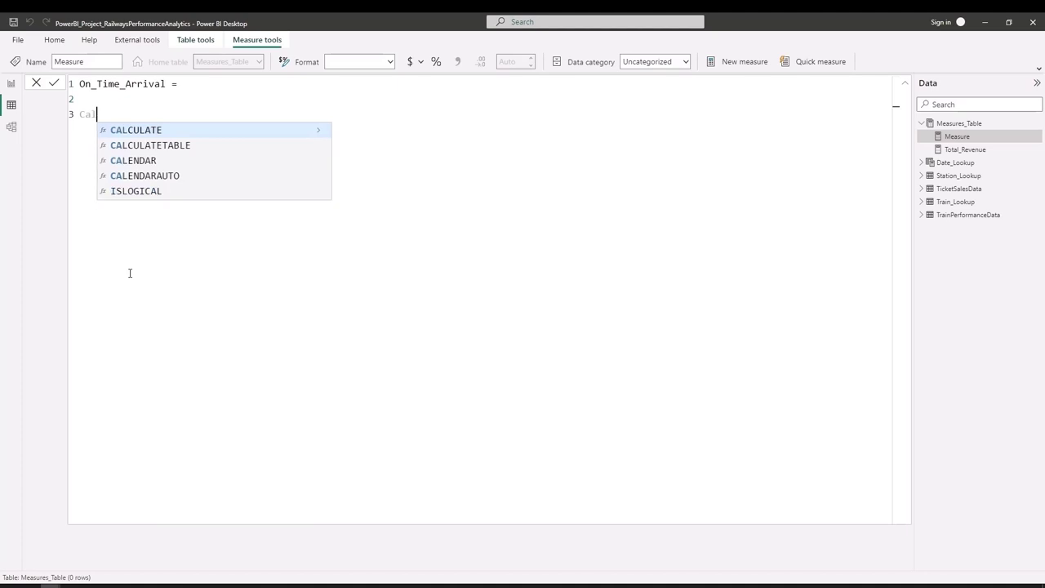
key("Tab")
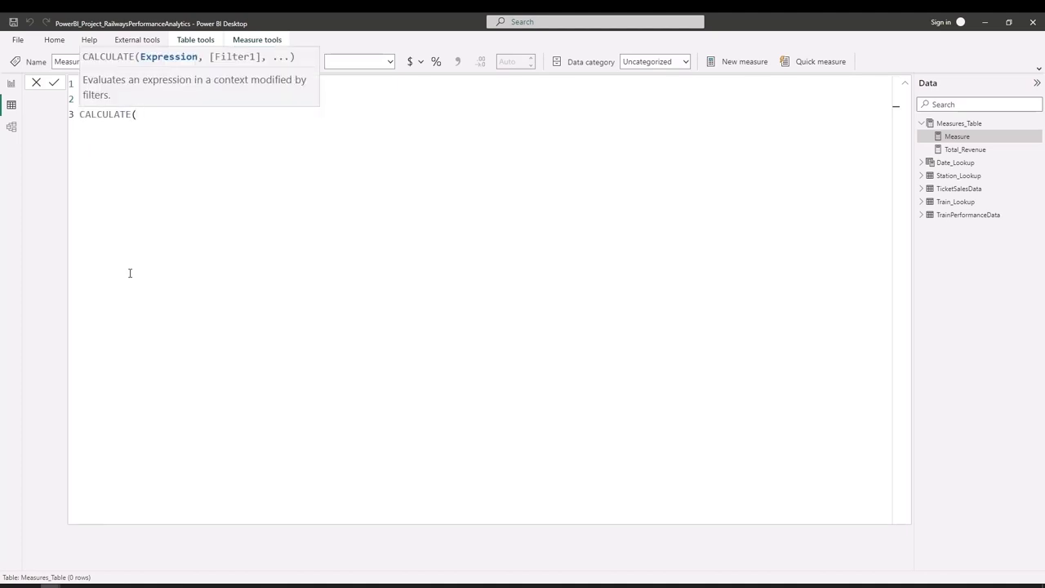
type("coun")
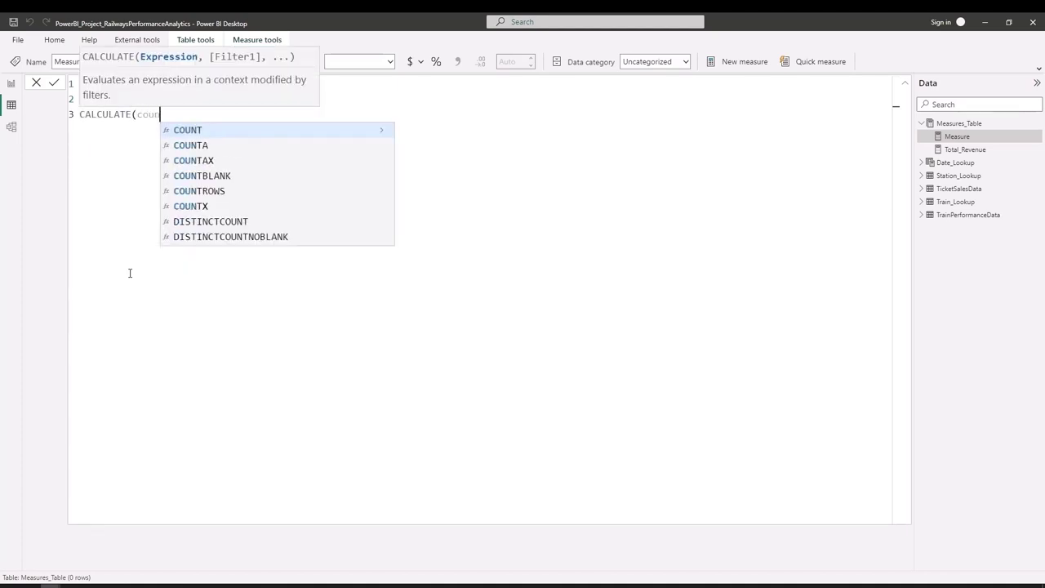
type("t(")
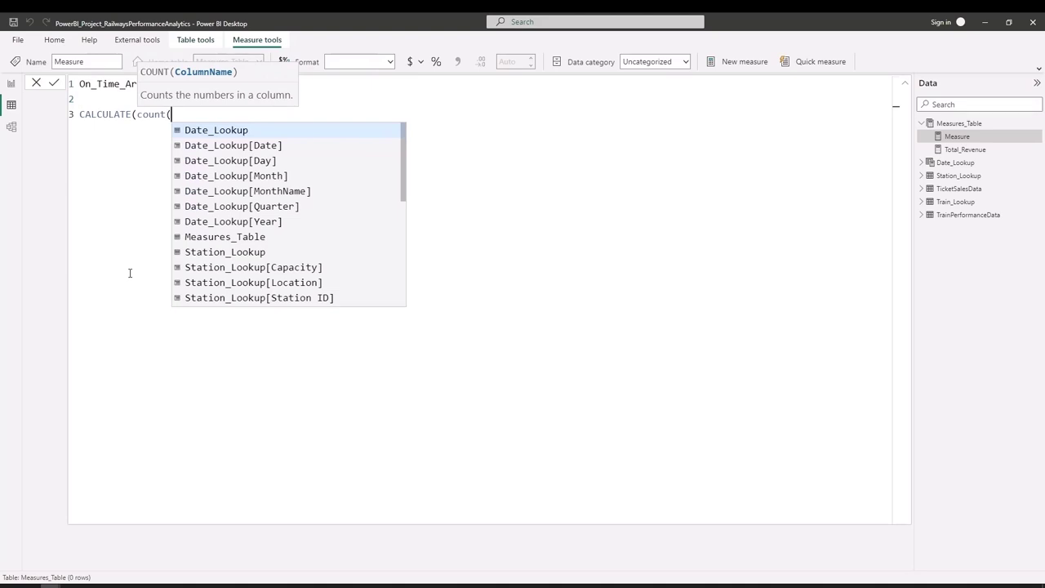
key("BackSpace")
key("BackSpace")
key("BackSpace")
key("BackSpace")
key("BackSpace")
key("BackSpace")
key("BackSpace")
key("BackSpace")
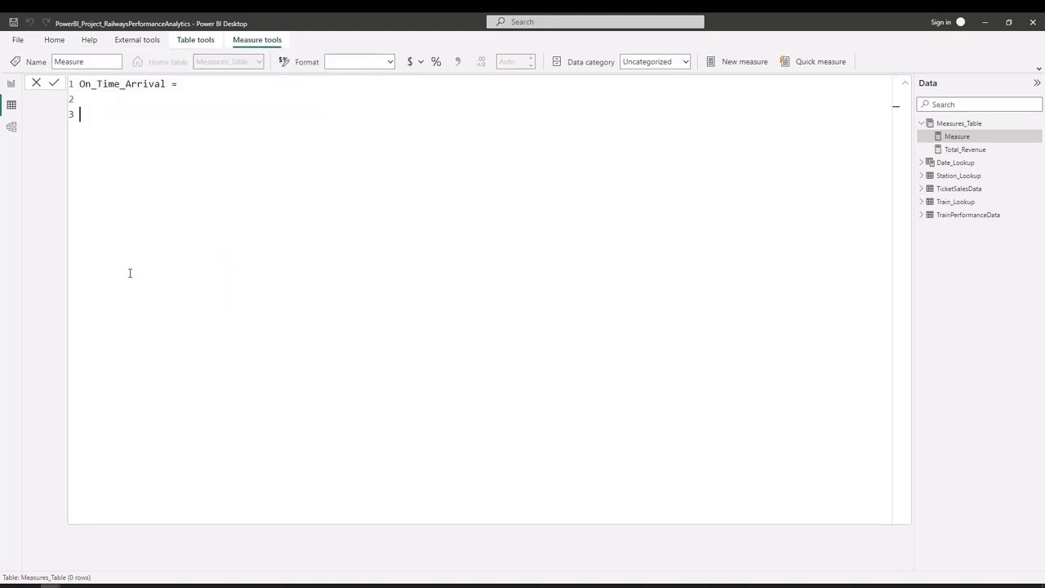
left_click(10, 109)
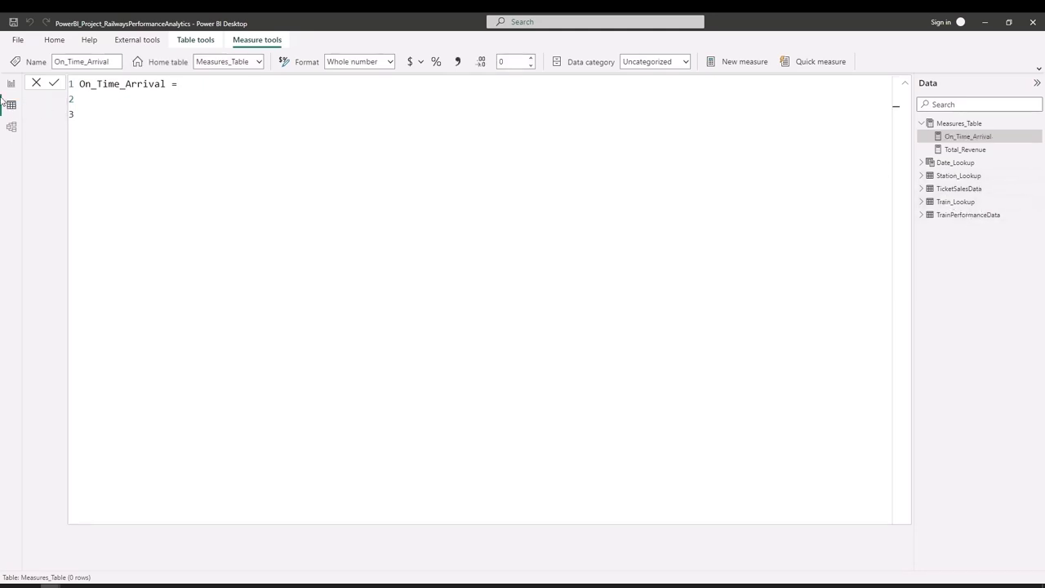
Display TrainPerformanceData's 500 rows and mark the On Time Arrival column's 1 and 0 values.
left_click(905, 83)
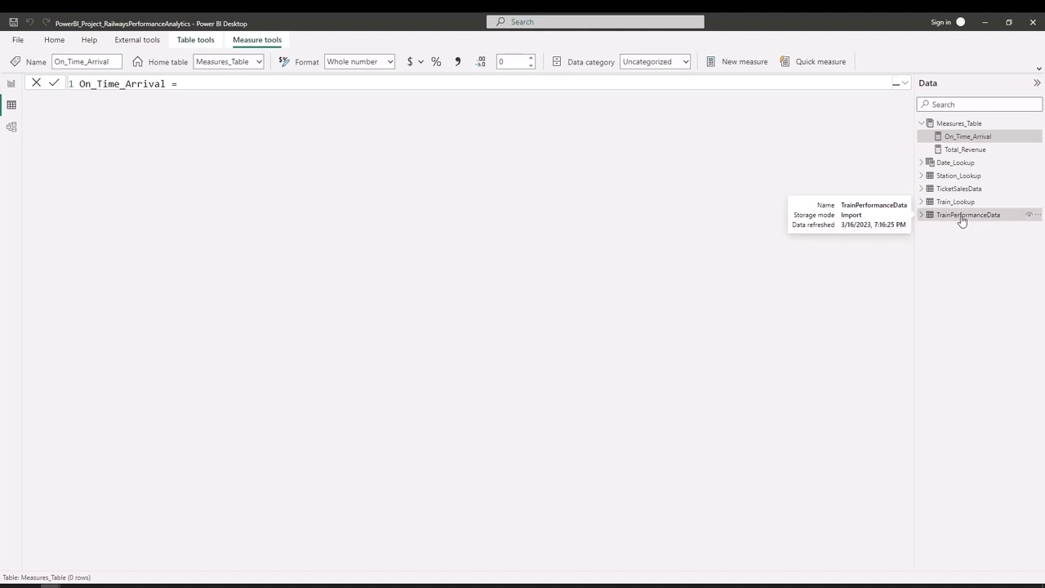
left_click(964, 215)
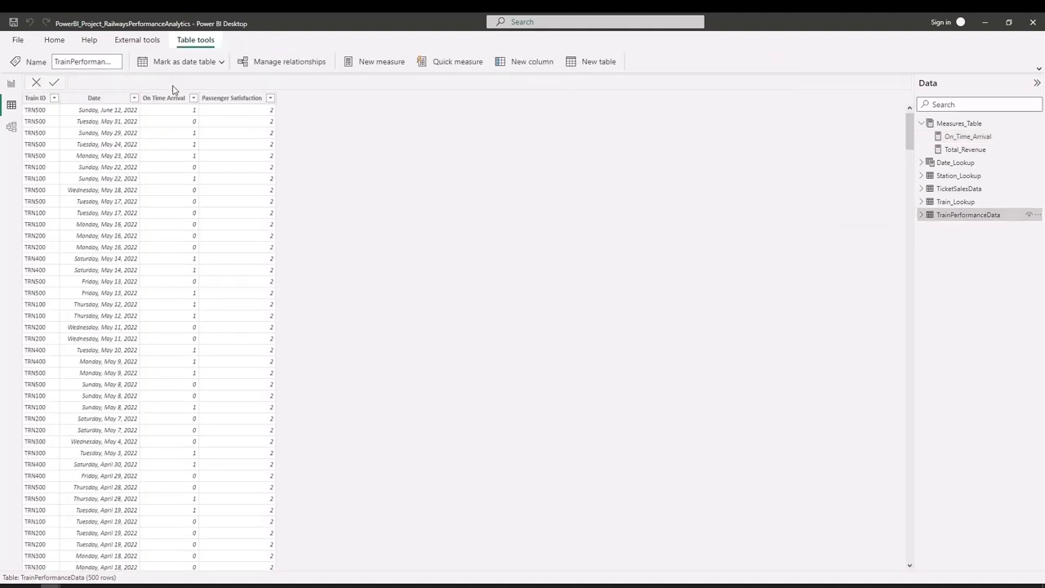
left_click(174, 98)
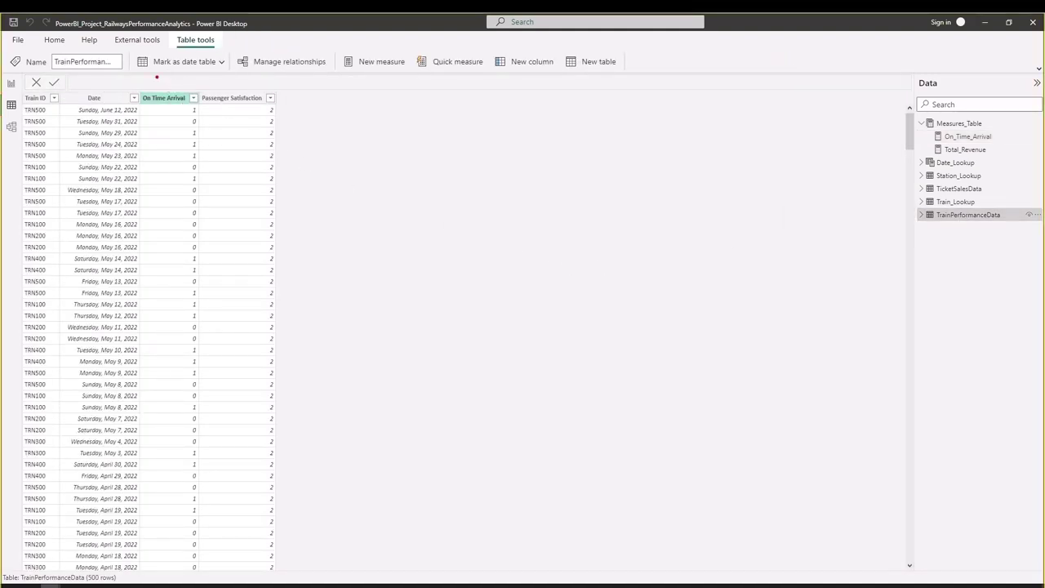
left_click_drag(155, 86, 190, 77)
mouse_move(199, 111)
left_mouse_down()
mouse_move(209, 106)
mouse_move(207, 119)
left_mouse_up()
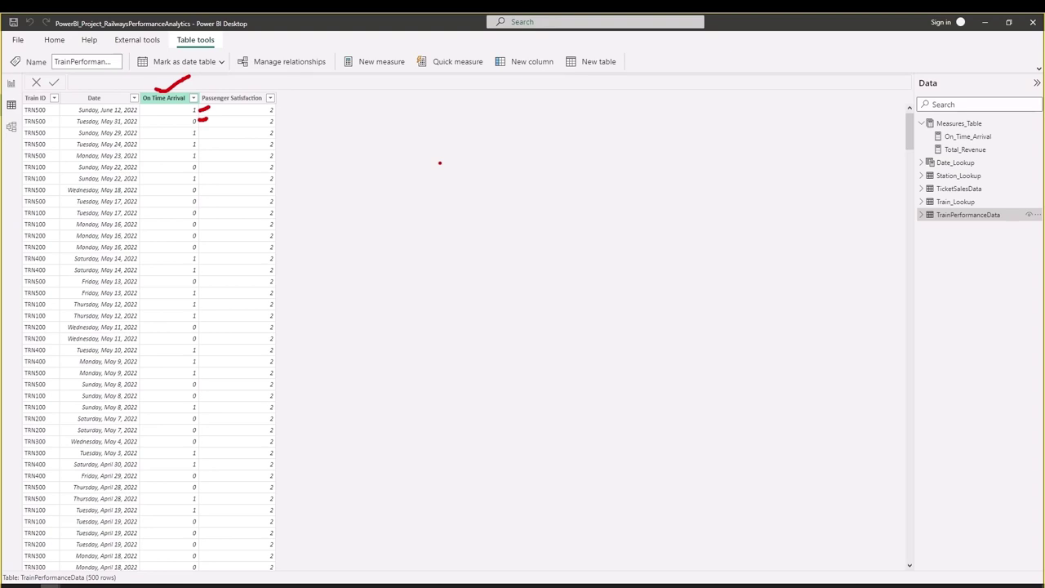
Begin the On_Time_Arrival formula with CALCULATE(COUNT(TrainPerformanceData[On Time Arrival]).
key("Escape")
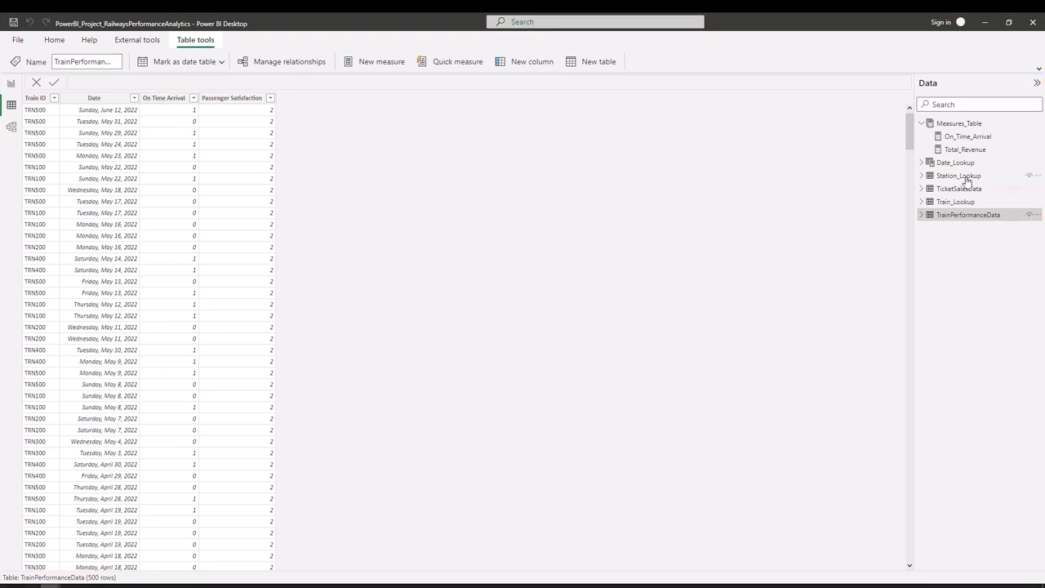
left_click(975, 138)
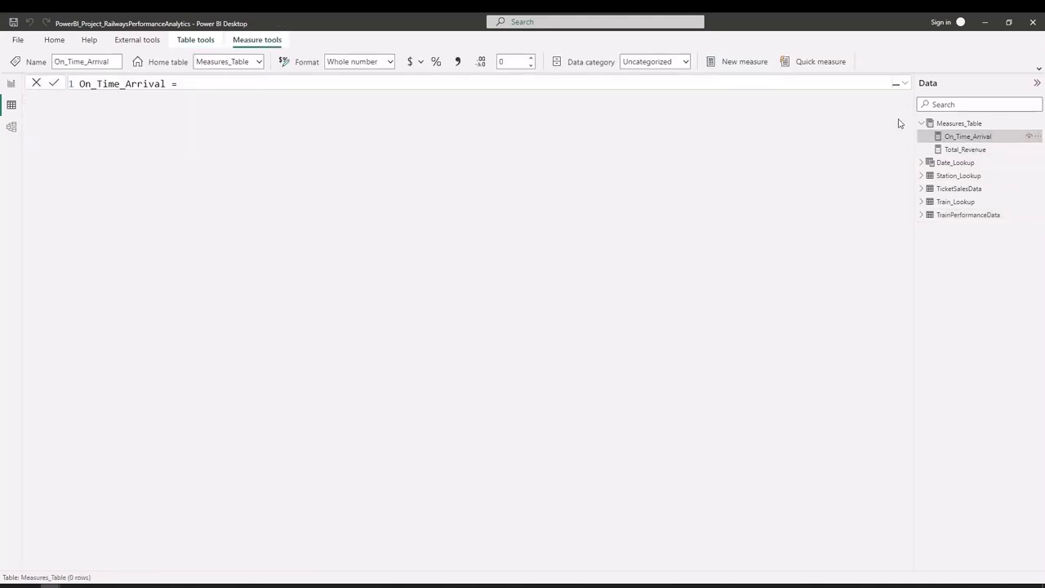
left_click(905, 85)
left_click(253, 84)
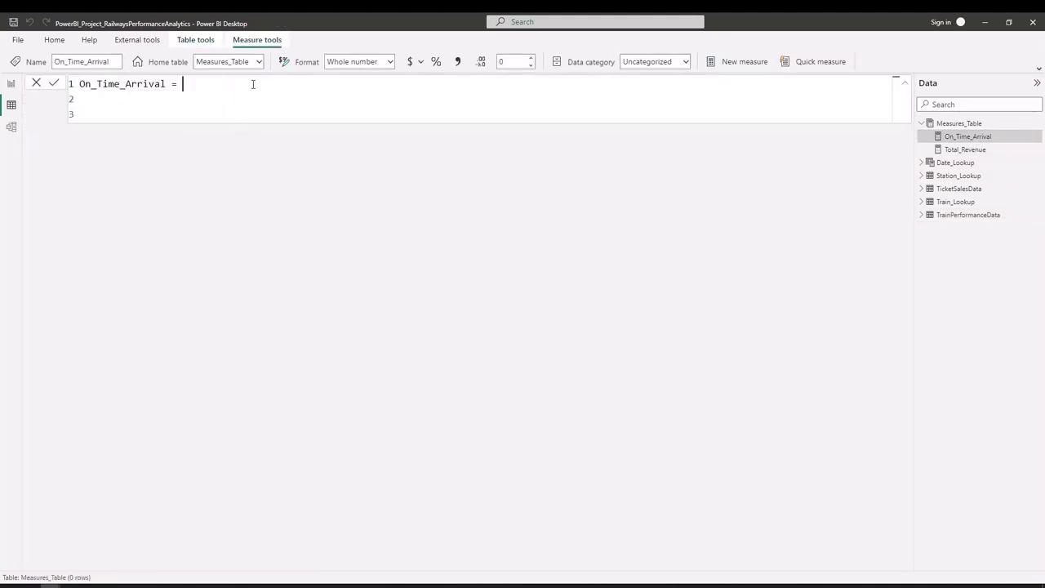
type("CALCULATE(")
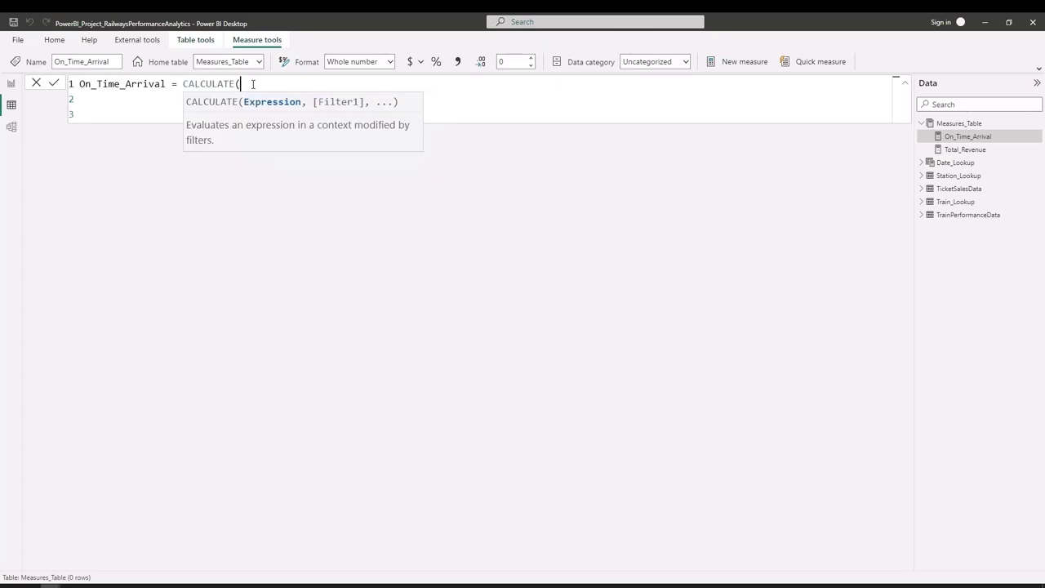
type("co")
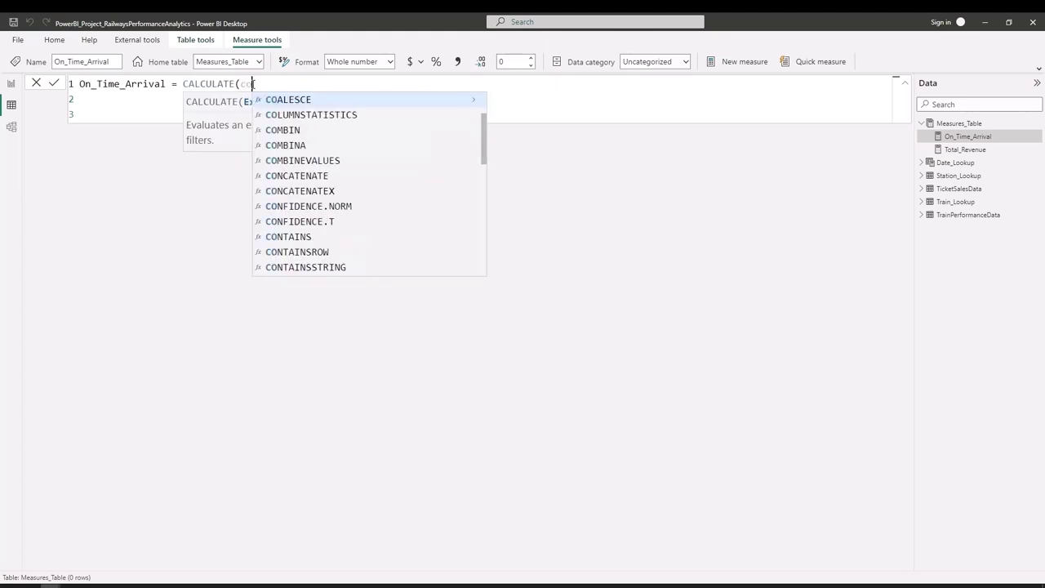
type("unt(")
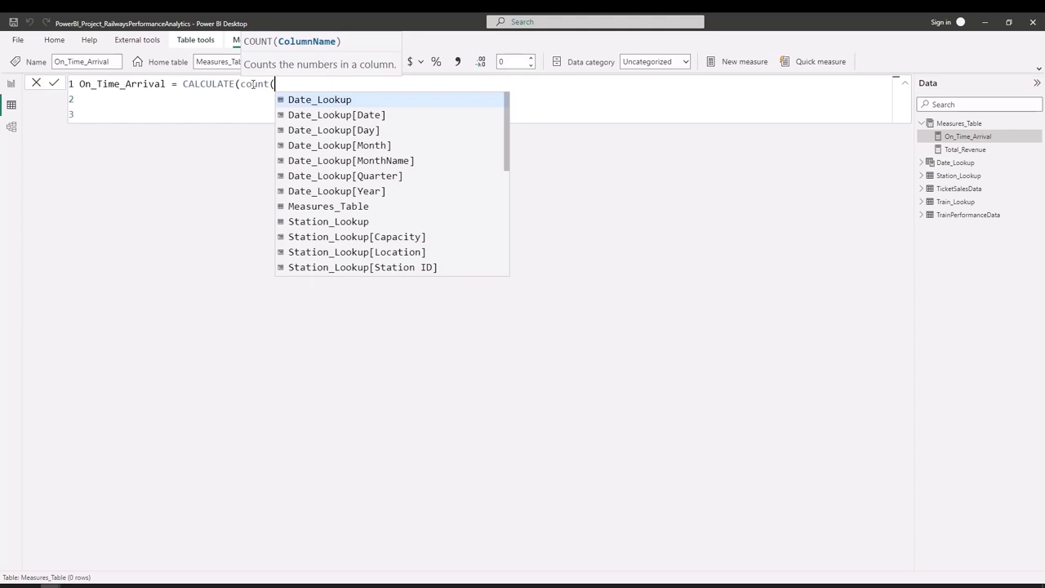
type("Tra")
key("Down")
key("Down")
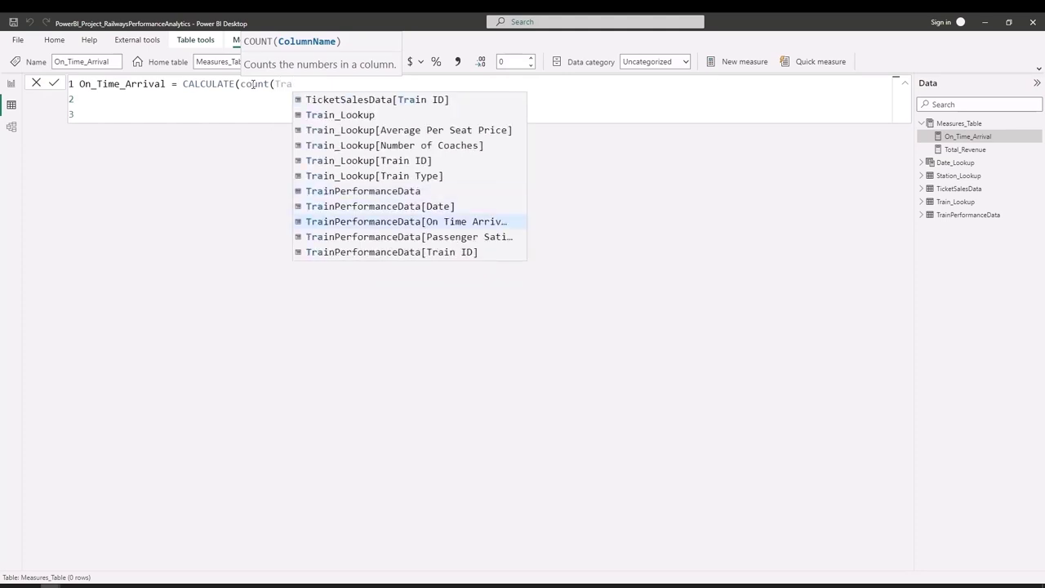
key("Down")
key("Up")
key("Tab")
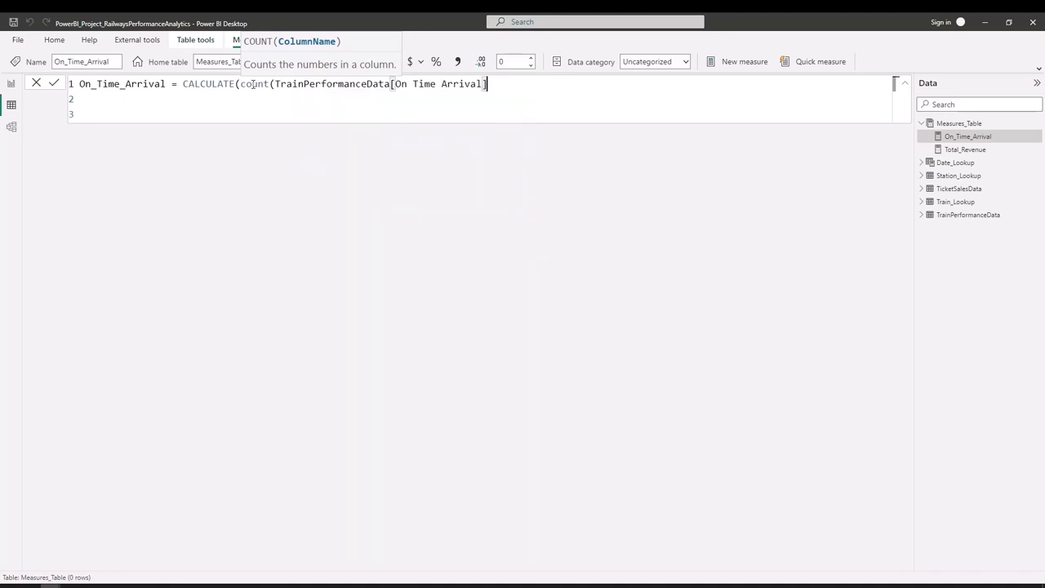
Add the filter TrainPerformanceData[On Time Arrival]=1 and close the CALCULATE.
type(")")
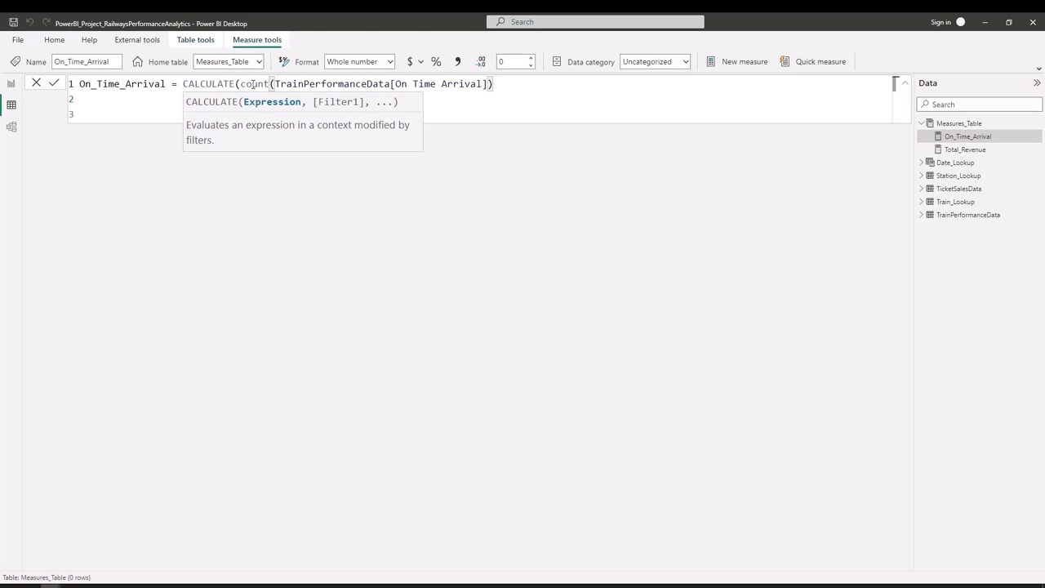
type(",")
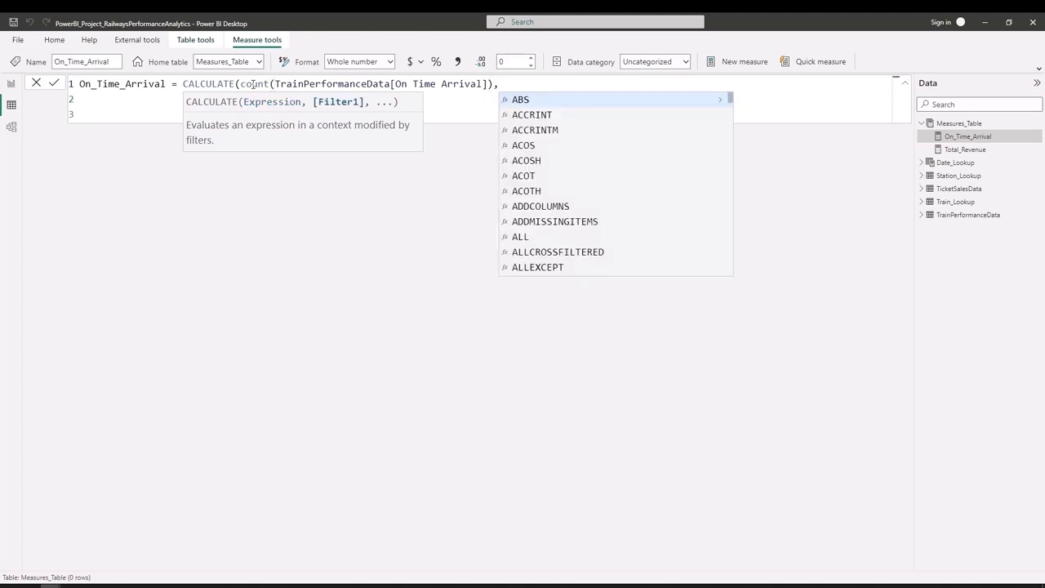
type("Trai")
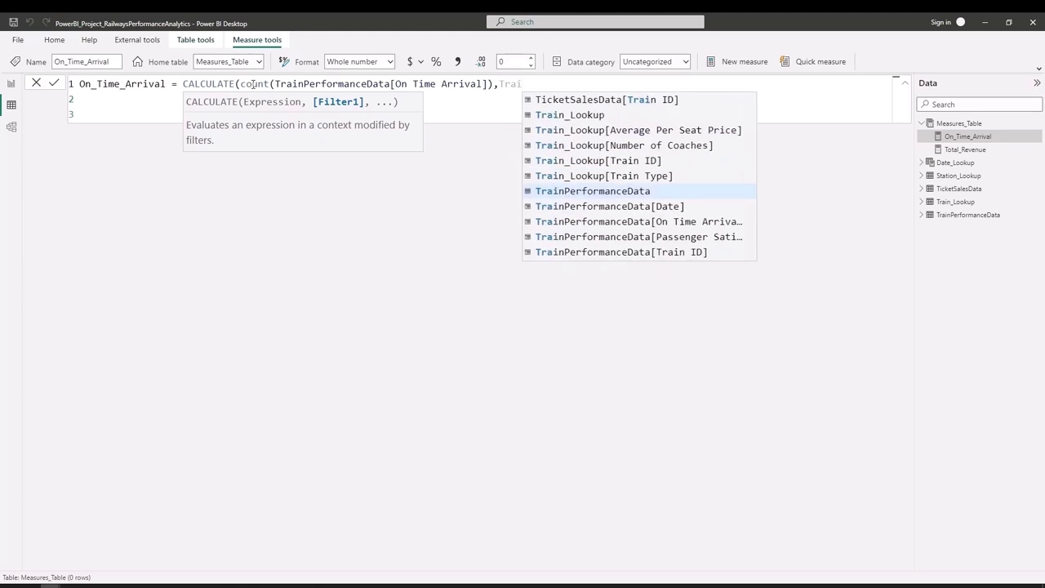
key("Down")
key("Down")
key("Tab")
type("=")
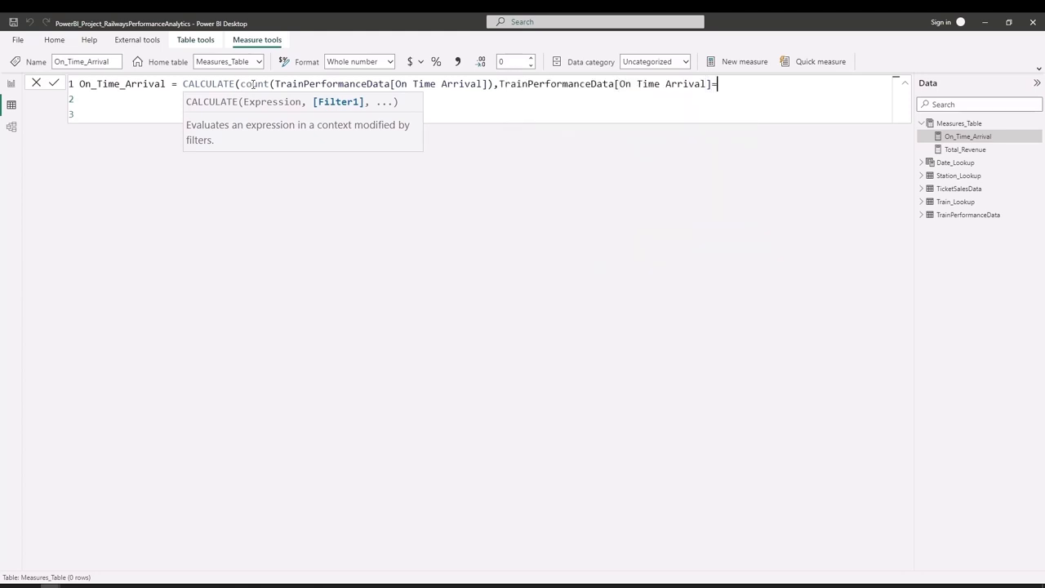
type("1")
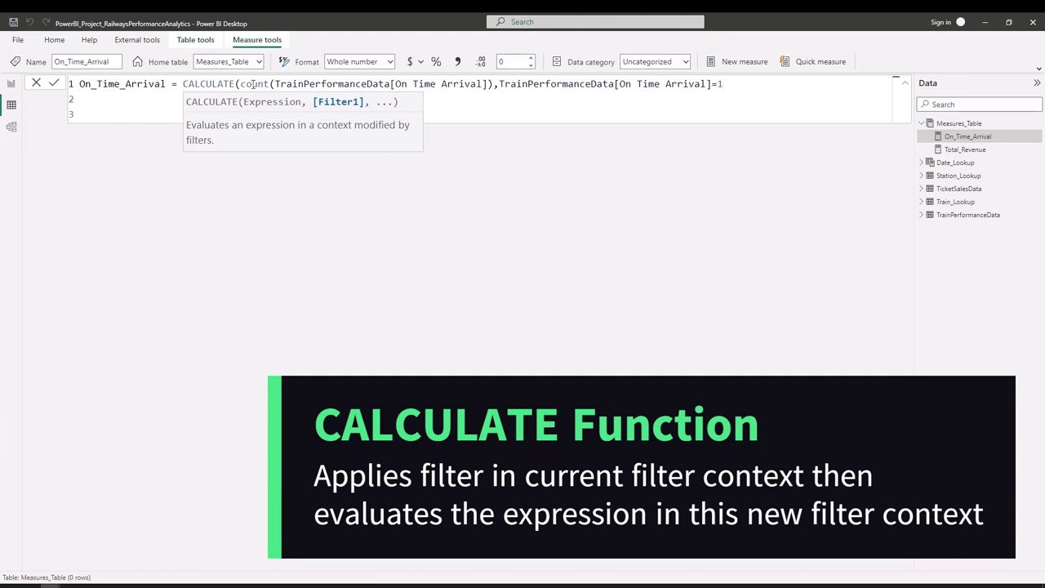
type(")")
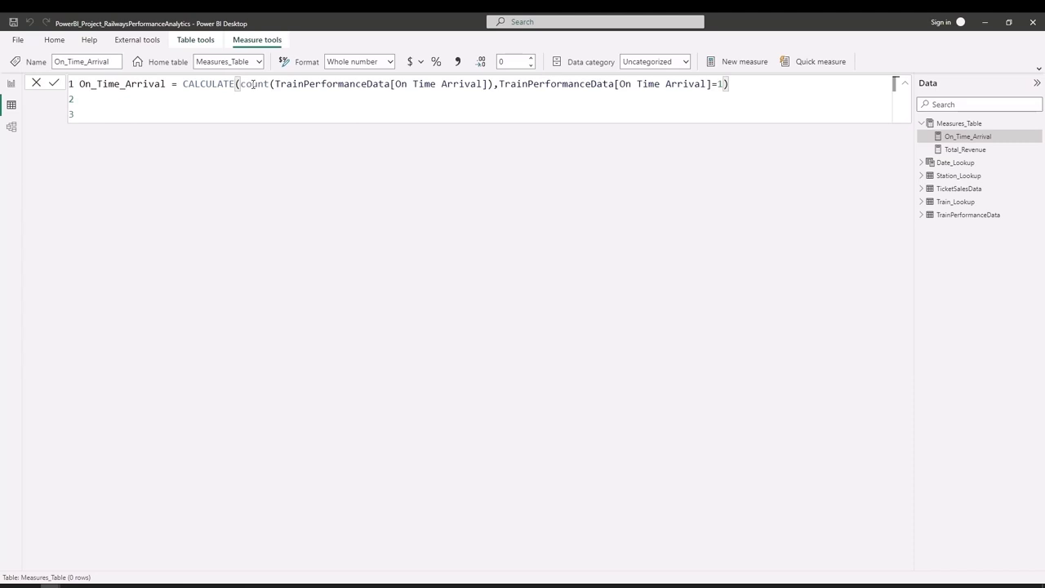
Select the finished On_Time_Arrival formula line so it can be copied.
key("Down")
key("Down")
left_click(510, 93)
left_click_drag(510, 94, 81, 93)
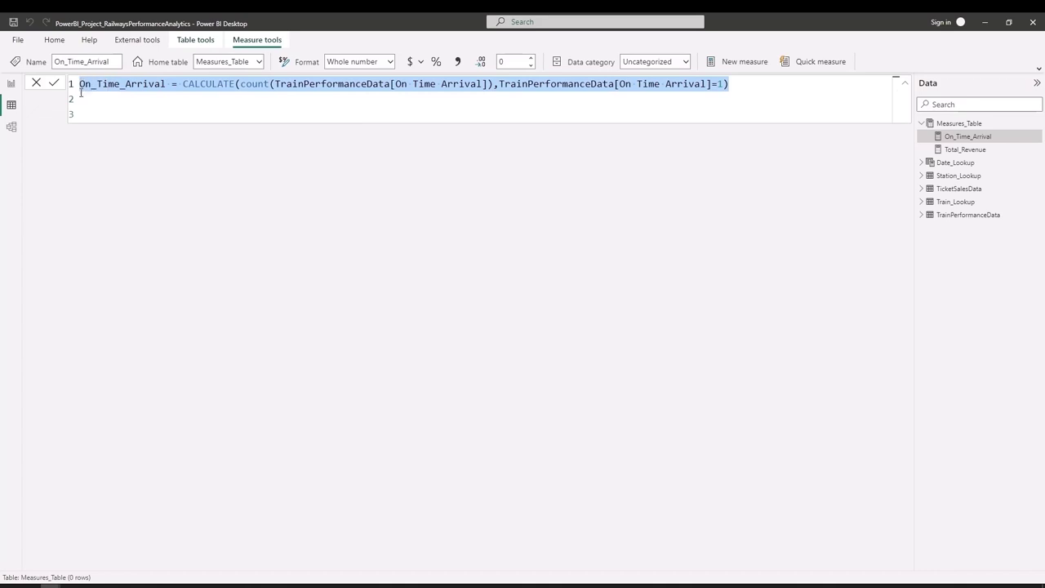
left_click(1039, 122)
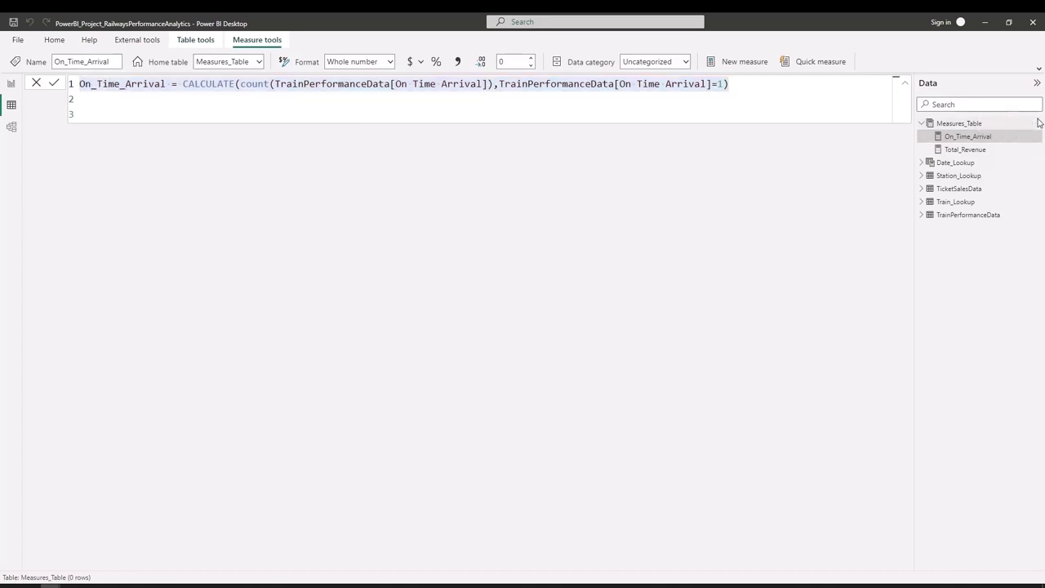
left_click(1039, 123)
Create Late_Arrival by pasting the On_Time_Arrival formula and changing its filter to =0.
left_click(980, 126)
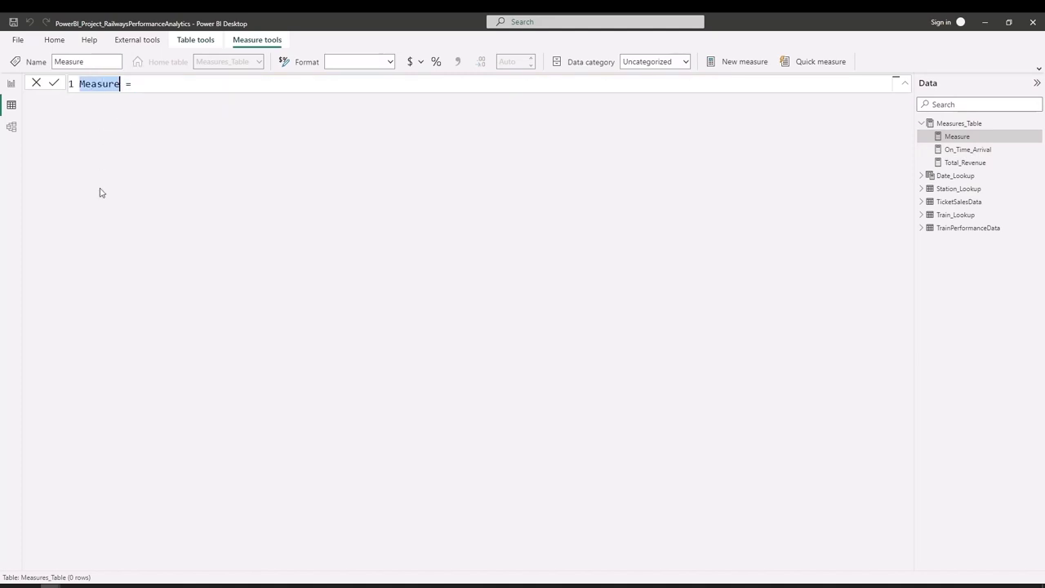
type("Late")
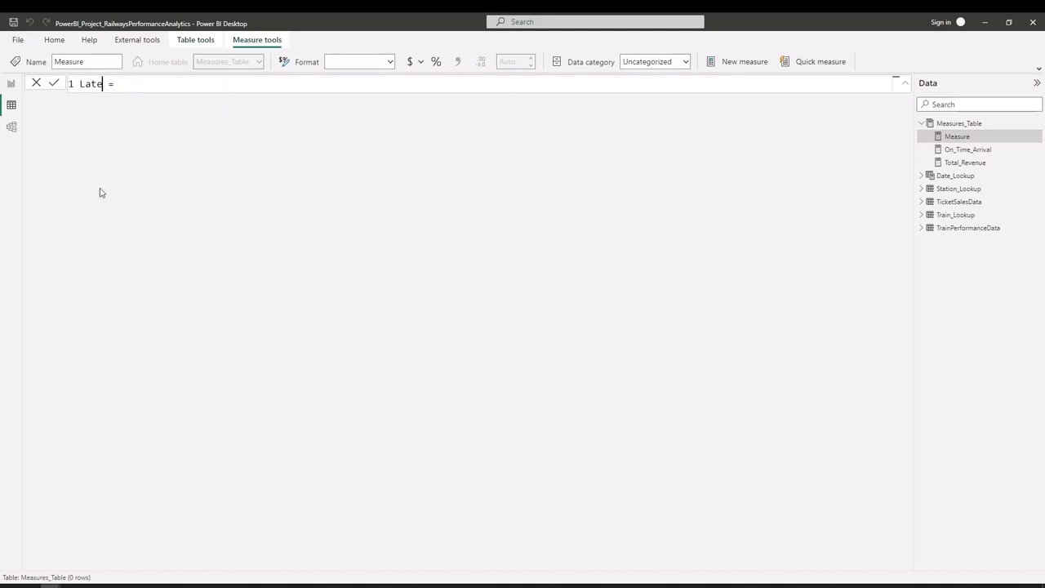
type("_Arriva")
type("l")
key("End")
type("On_Time_Arrival = CALCULATE(count(TrainPerformanceData[On Time Arrival]),TrainPerformanceData[On Time Arrival]=1)")
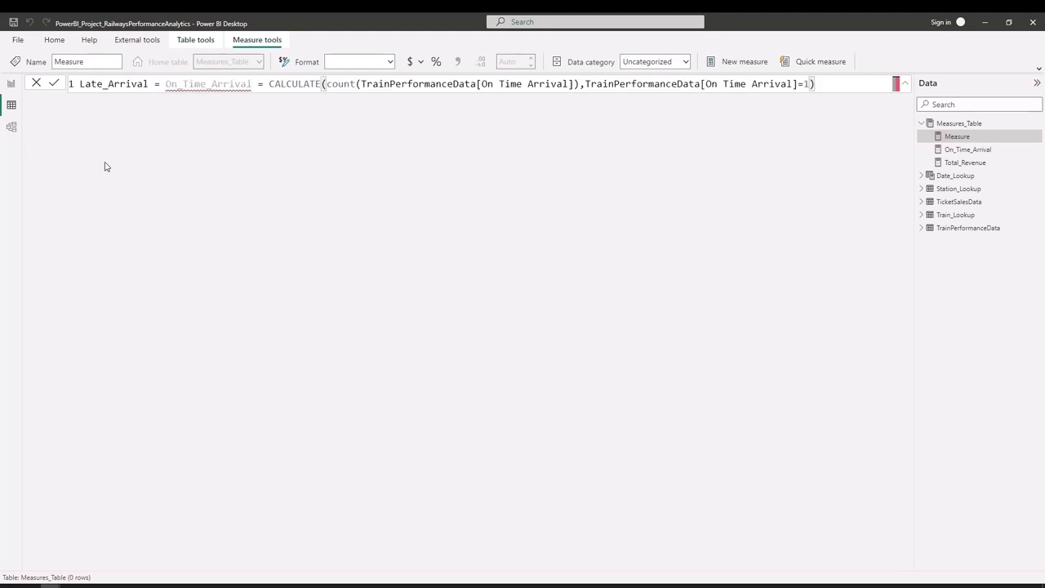
left_click_drag(259, 85, 164, 84)
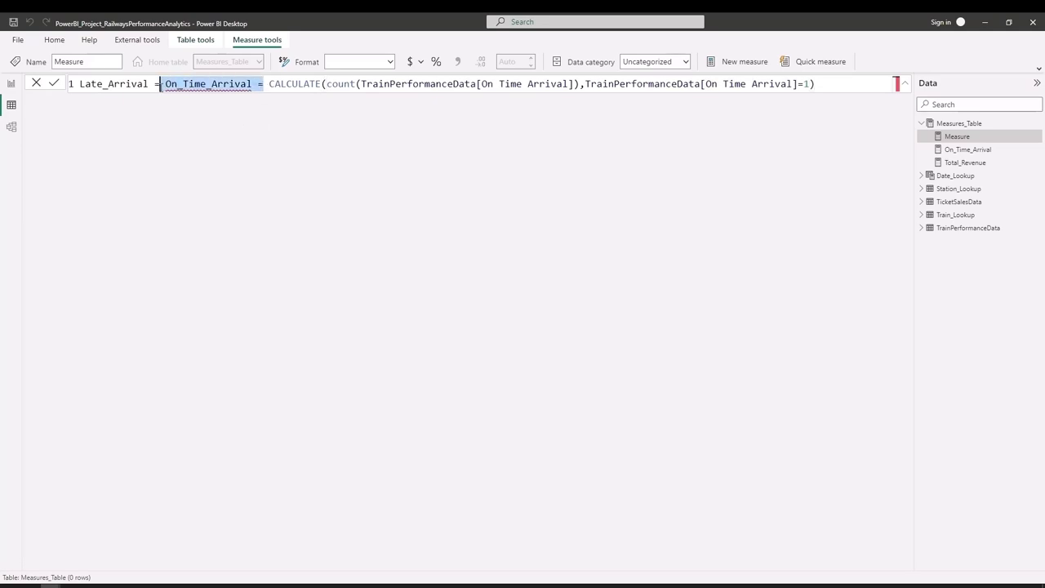
key("BackSpace")
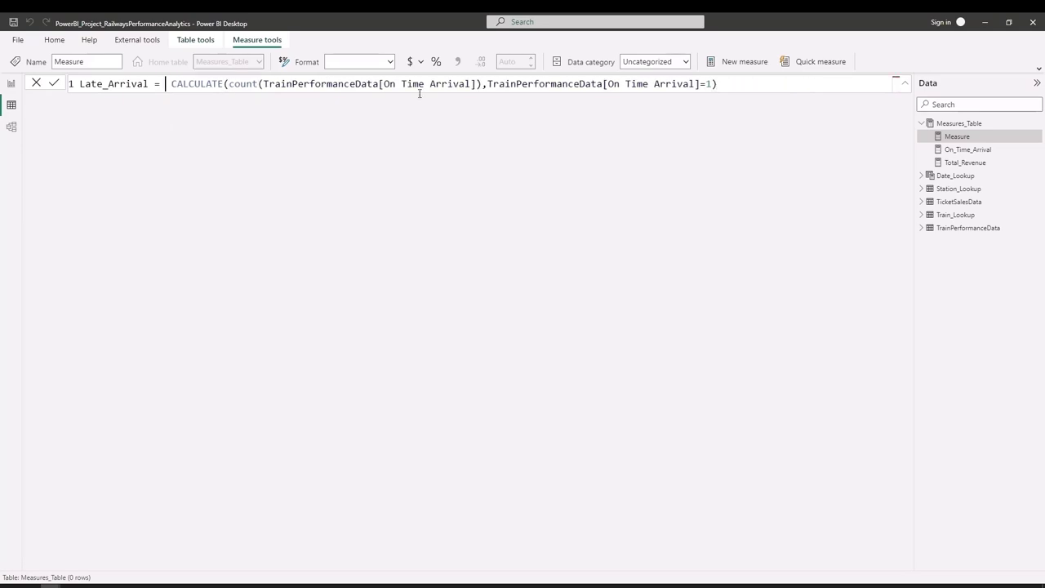
double_click(709, 83)
type("0")
key("Return")
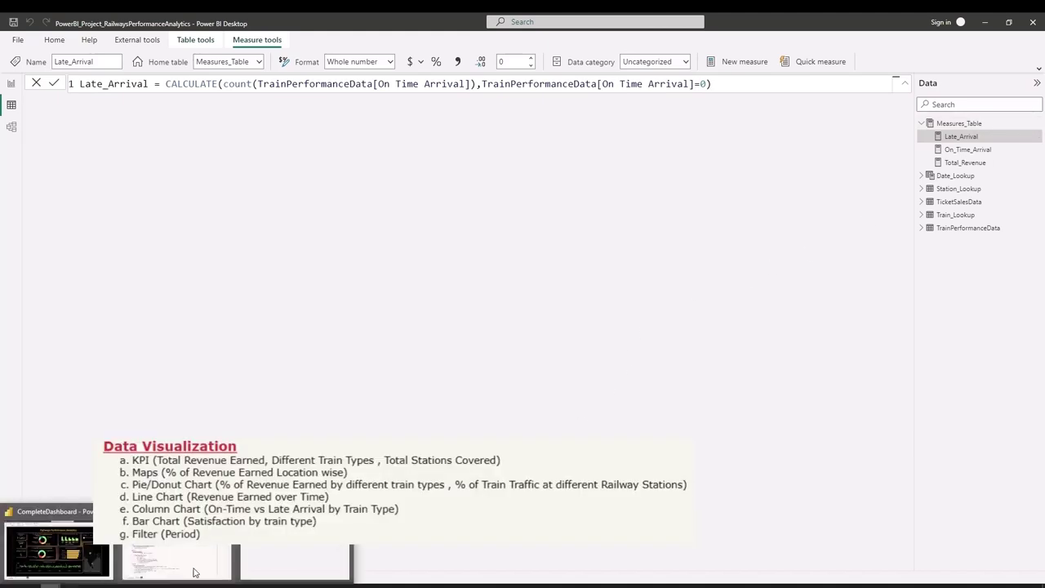
left_click(58, 554)
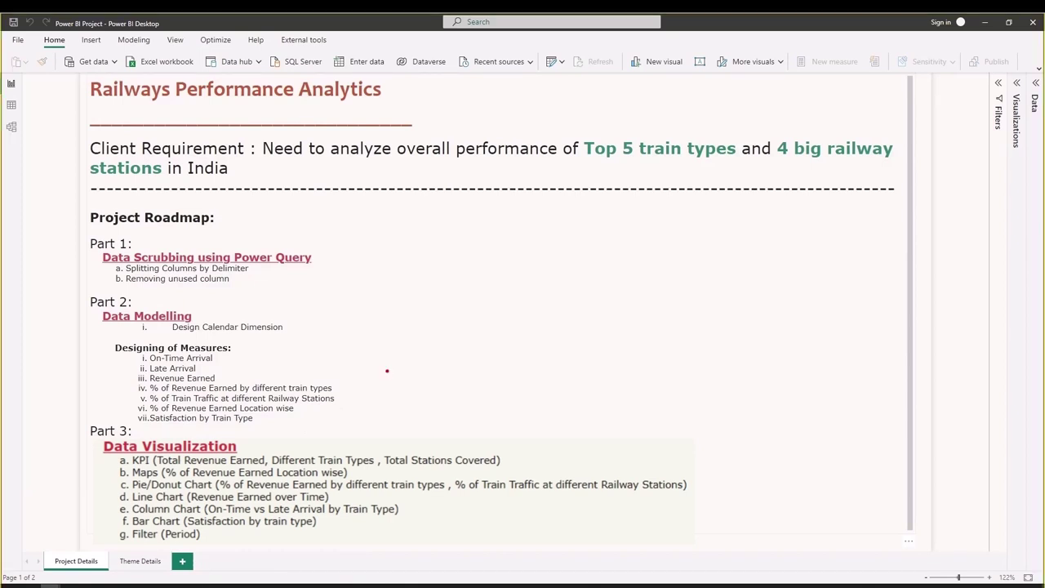
mouse_move(229, 360)
left_mouse_down()
mouse_move(243, 354)
mouse_move(219, 364)
mouse_move(248, 370)
left_mouse_up()
left_click_drag(332, 387, 373, 366)
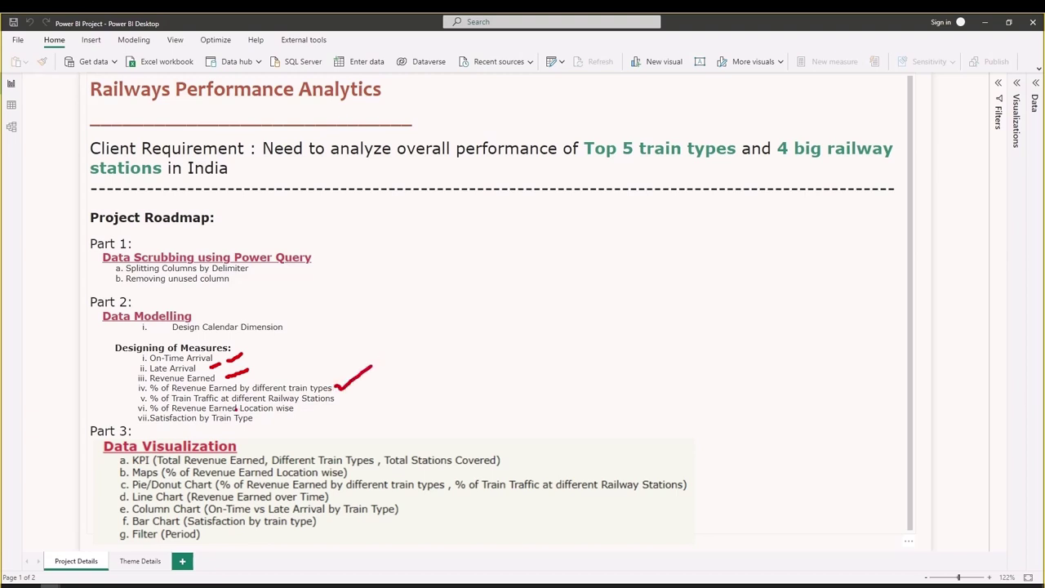
left_click_drag(296, 410, 311, 408)
key("Escape")
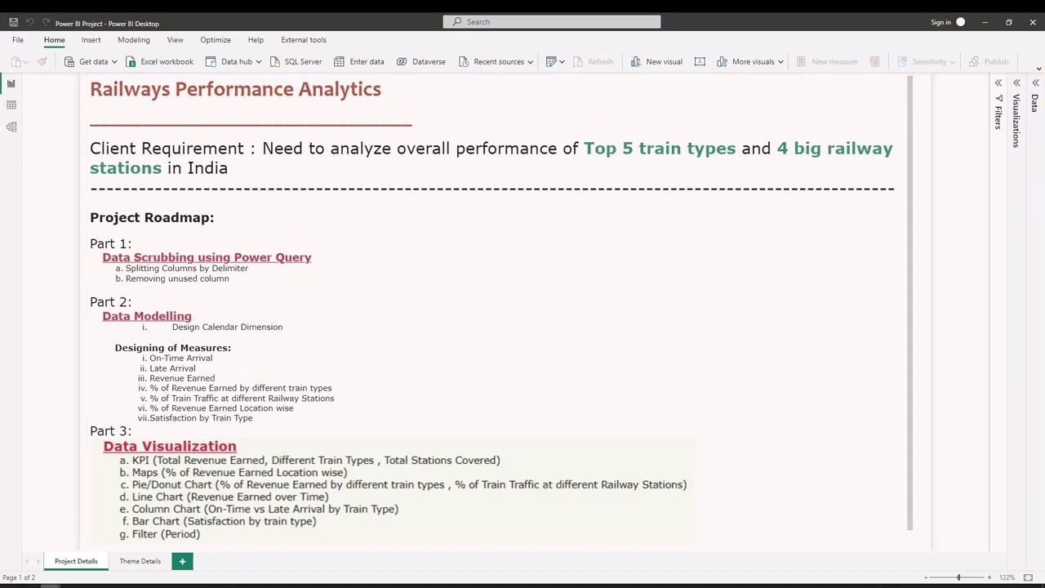
mouse_move(51, 585)
left_click(253, 553)
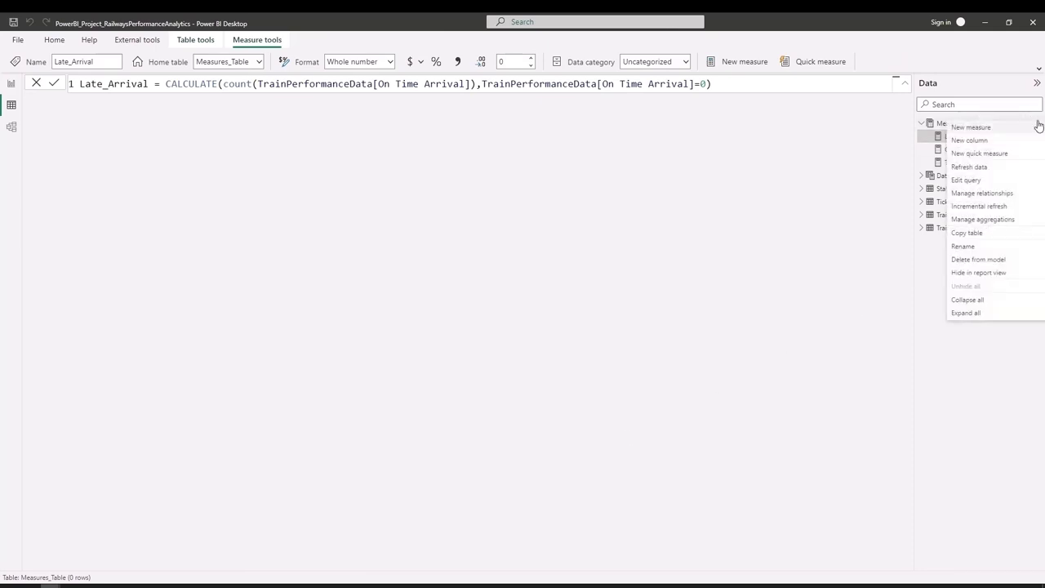
Add a new blank measure to Measures_Table with a multi-line formula editor.
left_click(1035, 123)
left_click(999, 129)
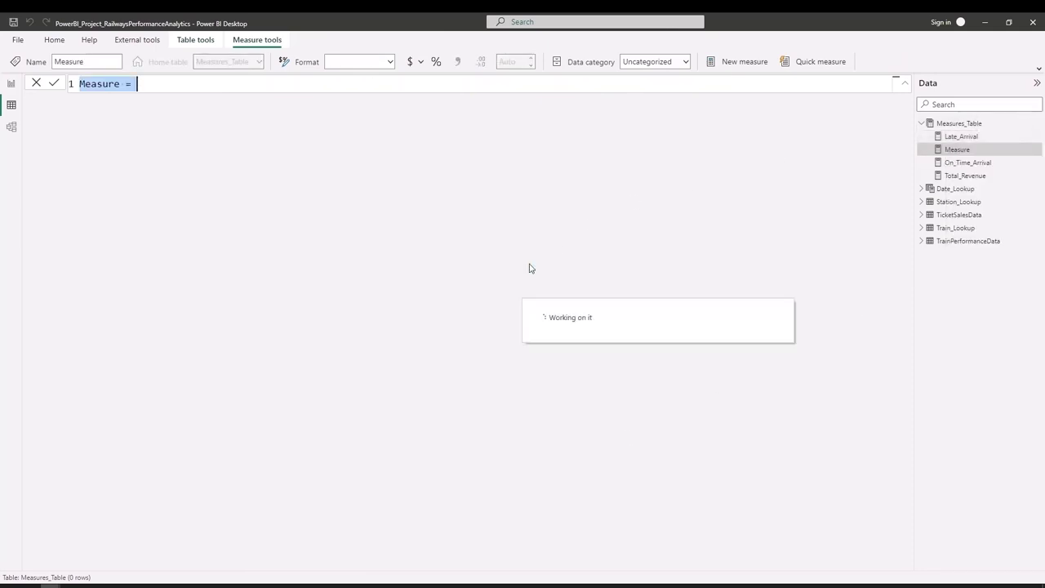
left_click(904, 83)
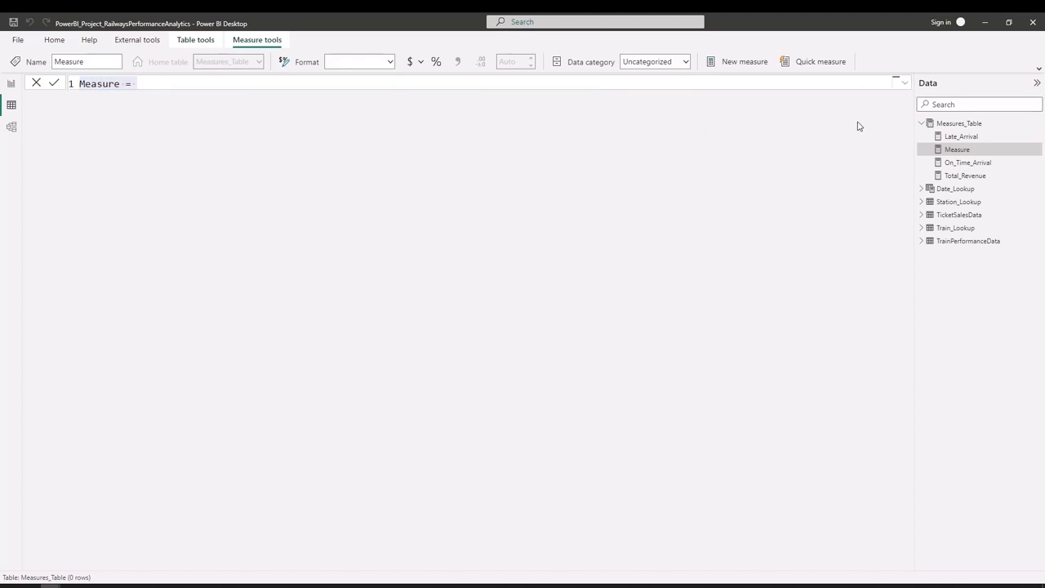
left_click(903, 85)
left_click(233, 93)
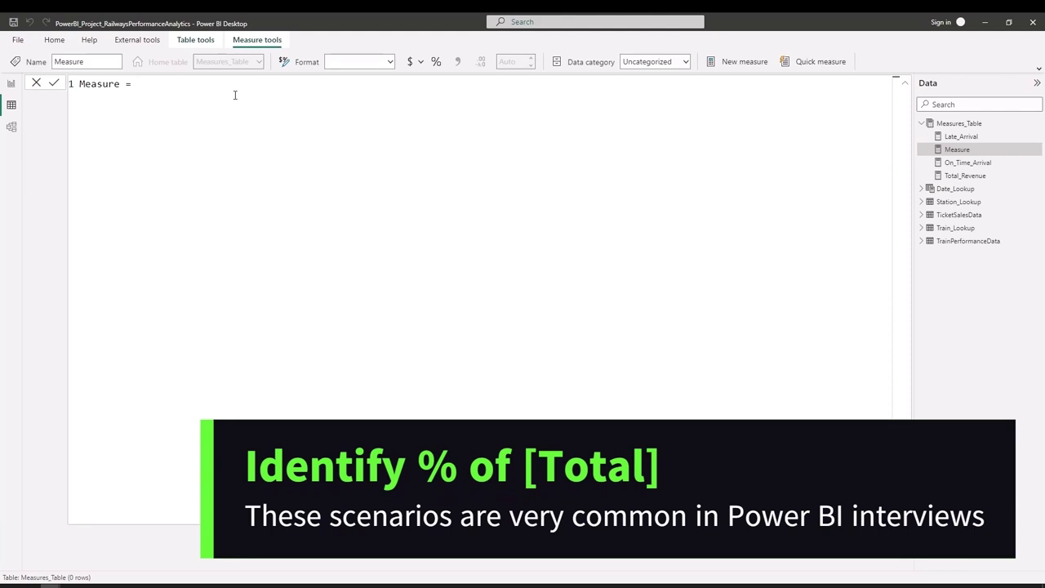
key("shift+Return")
key("shift+Return")
Define var dr = CALCULATE([Total_Revenue],ALL()).
type("var")
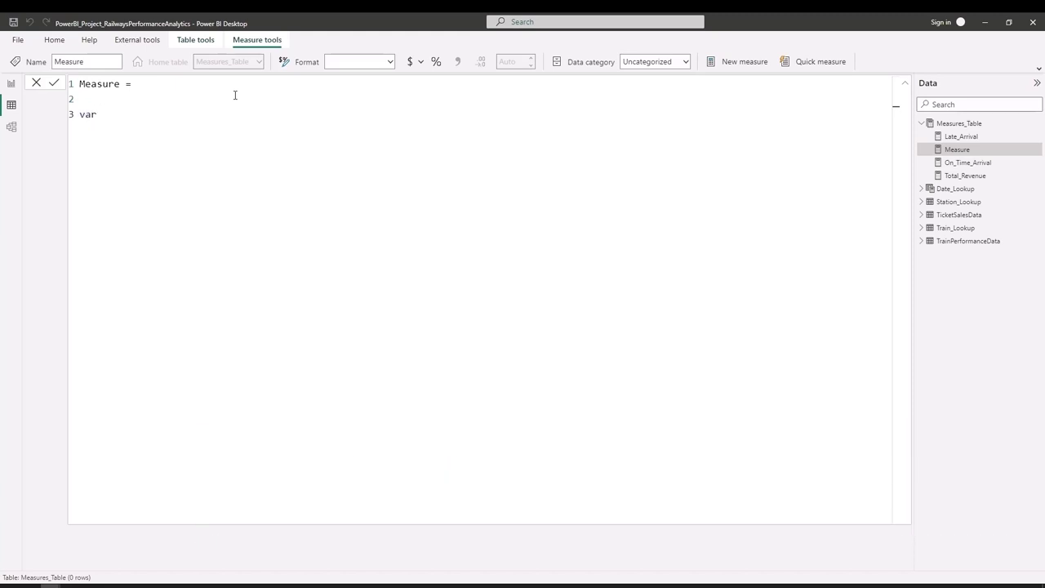
type(" dr = ")
type("c")
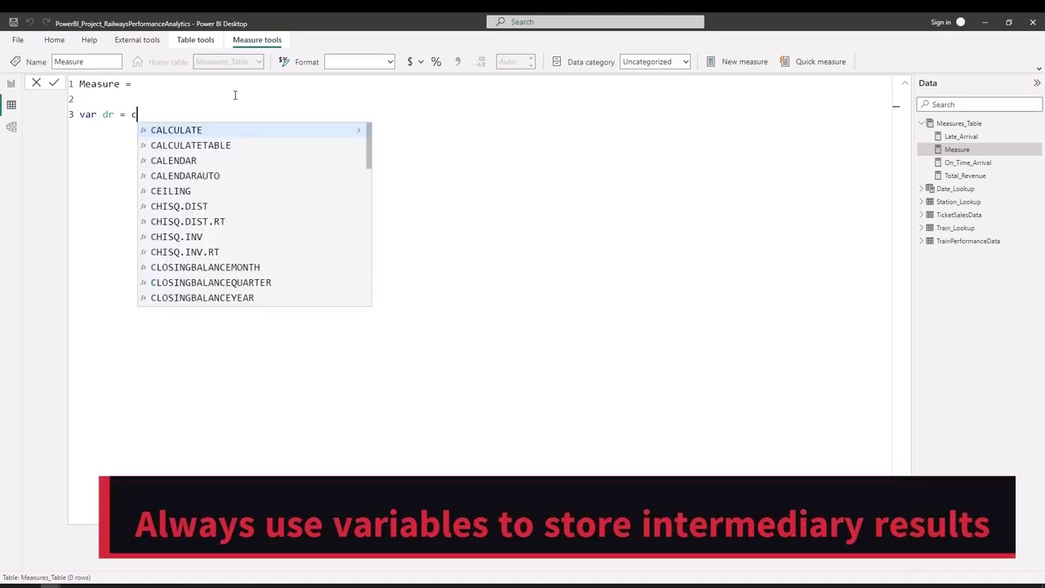
type("al")
key("Tab")
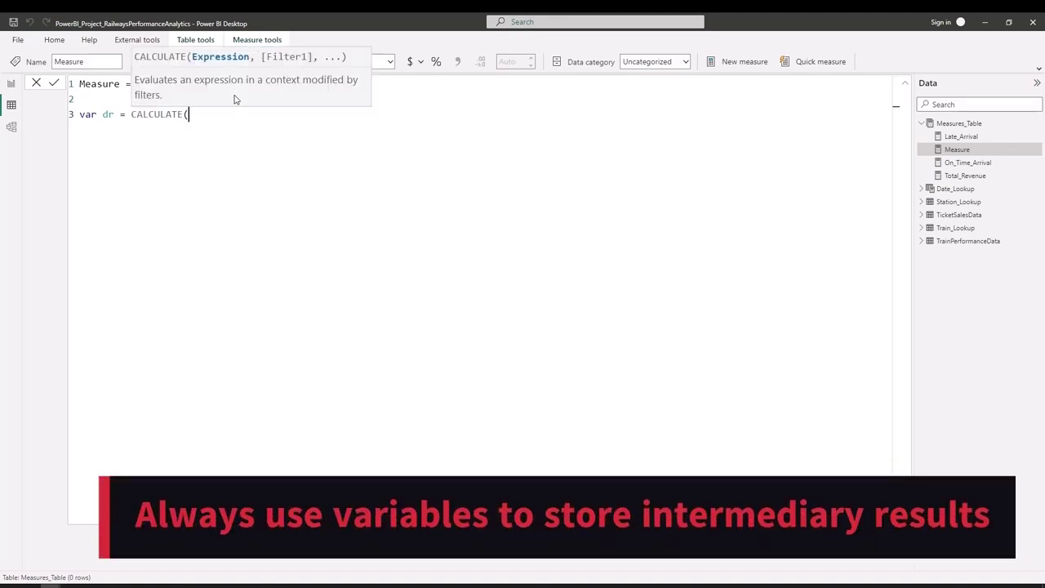
type("[")
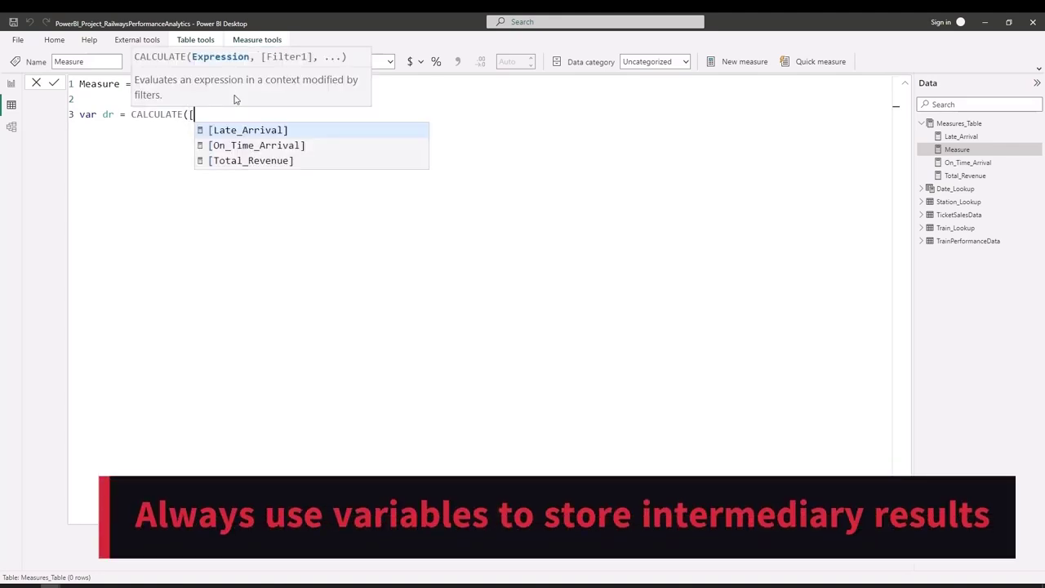
key("Down")
key("Down")
key("Tab")
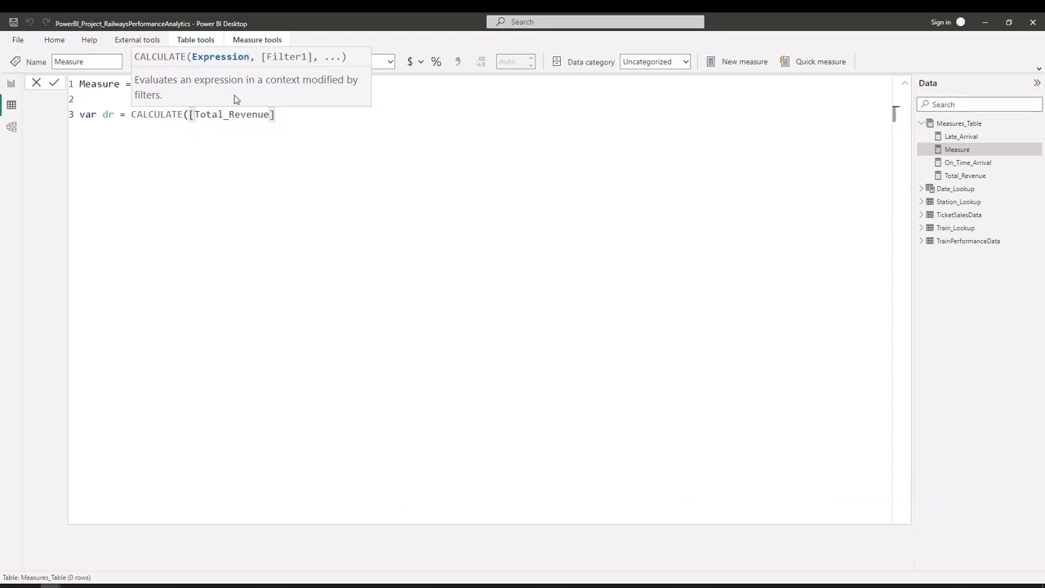
type(",")
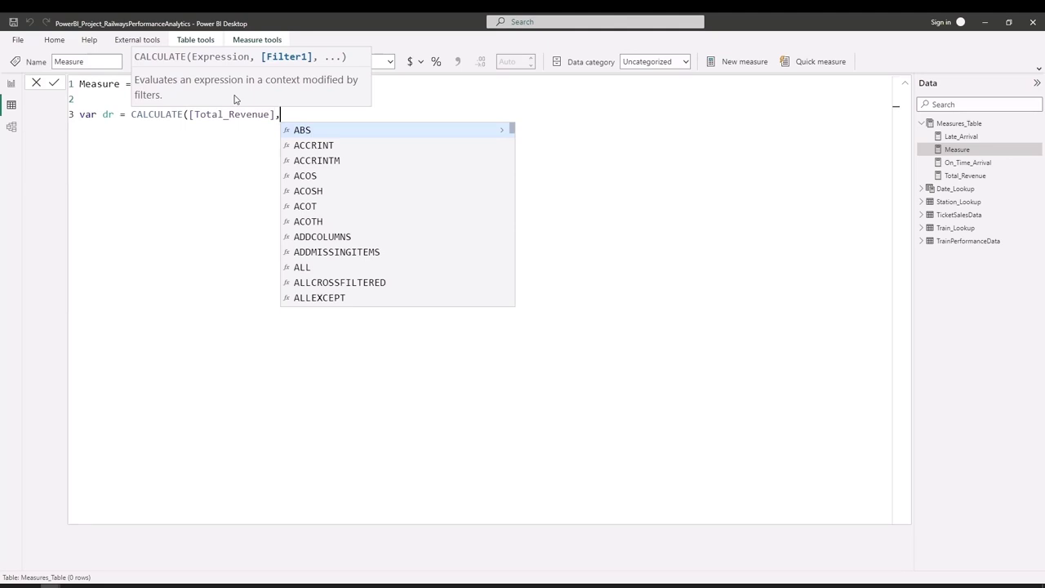
type("al")
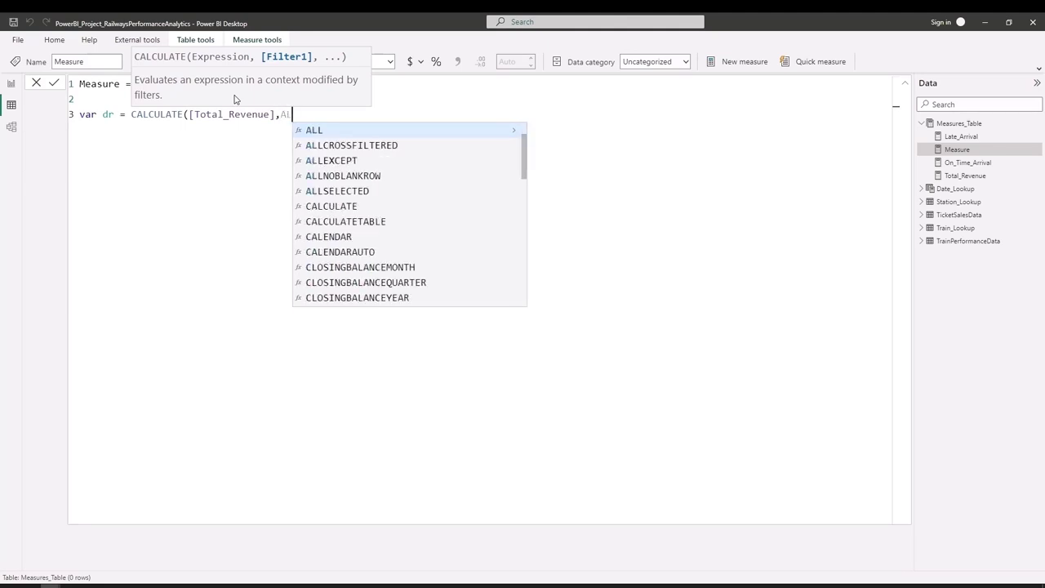
type("l")
key("Tab")
type(")")
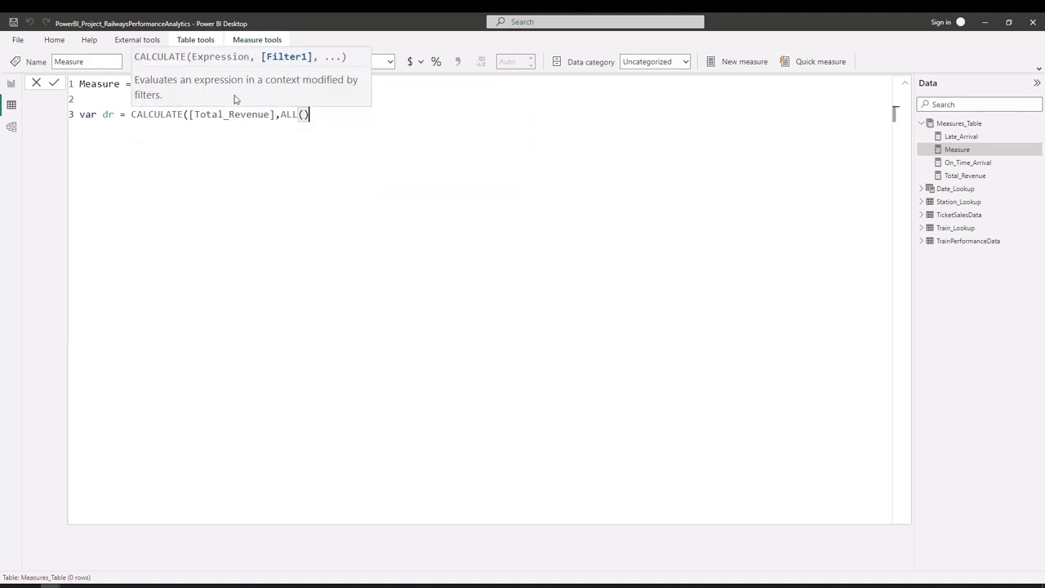
type(")")
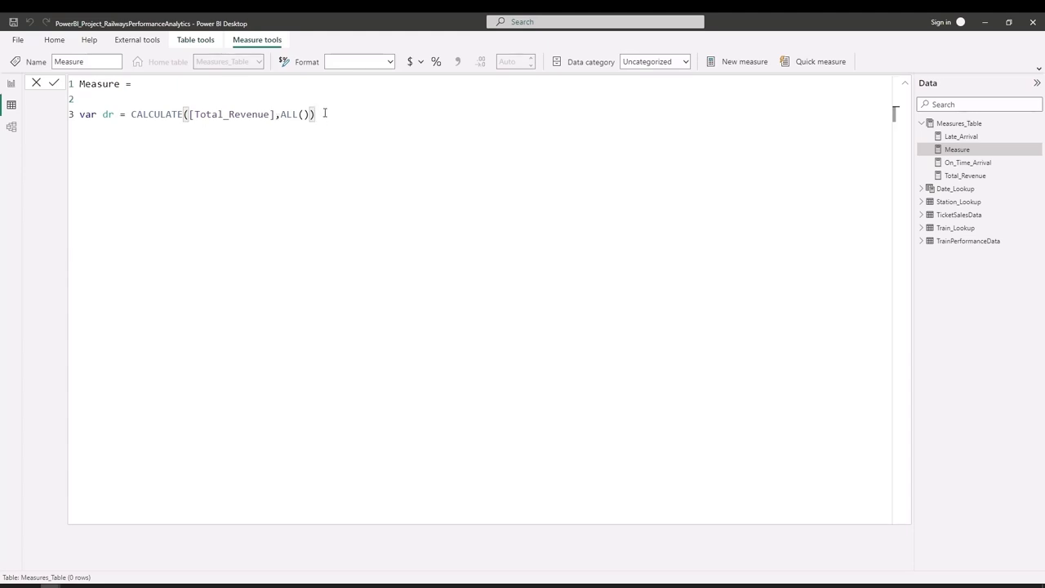
Define var ratio = DIVIDE([Total_Revenue],dr,"_") and add return ratio.
key("shift+Return")
key("shift+Return")
type("var")
type(" ratio")
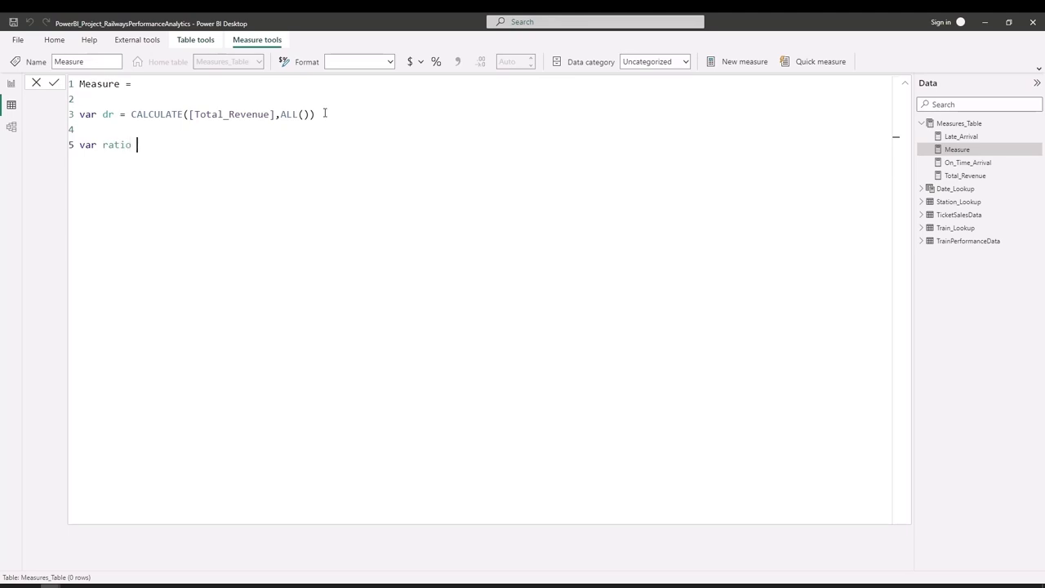
type(" = DI")
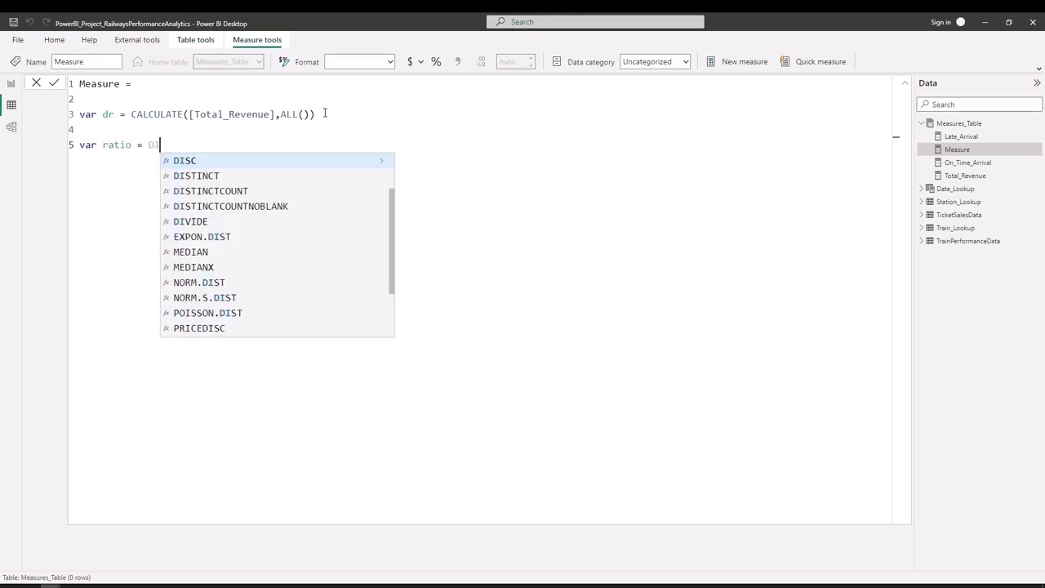
type("VI")
key("Tab")
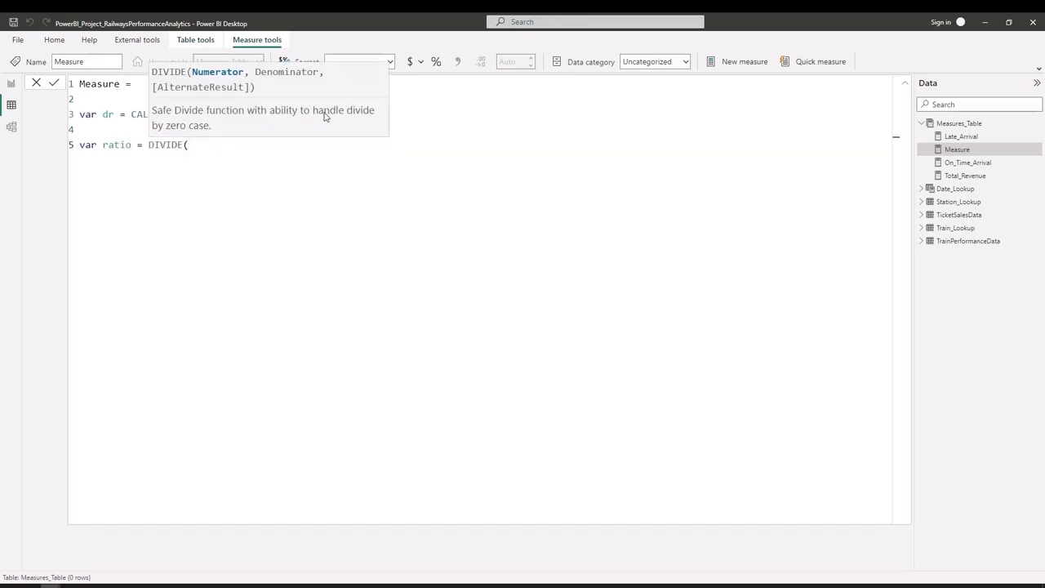
type("[")
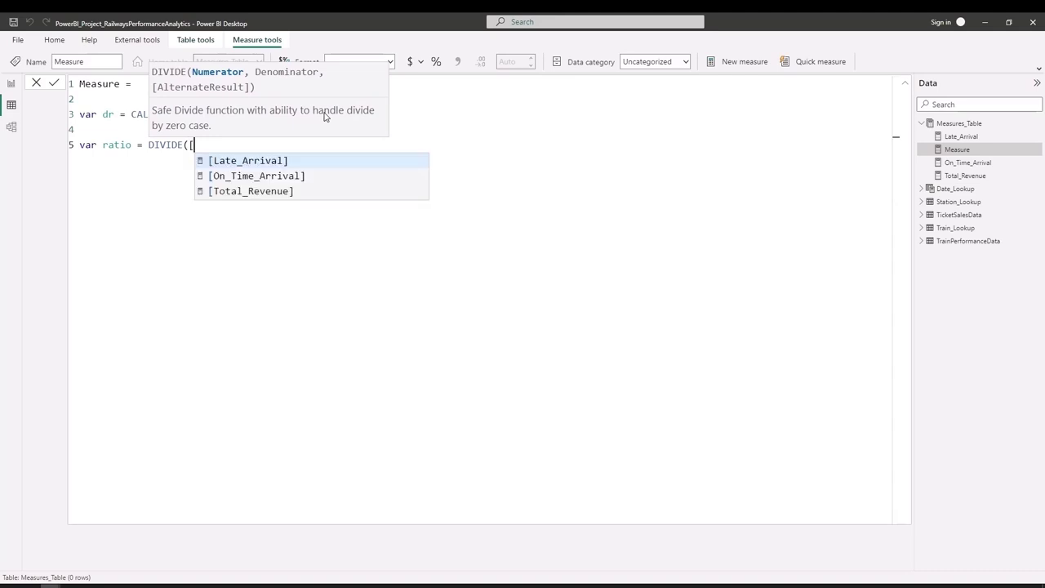
key("Down")
key("Down")
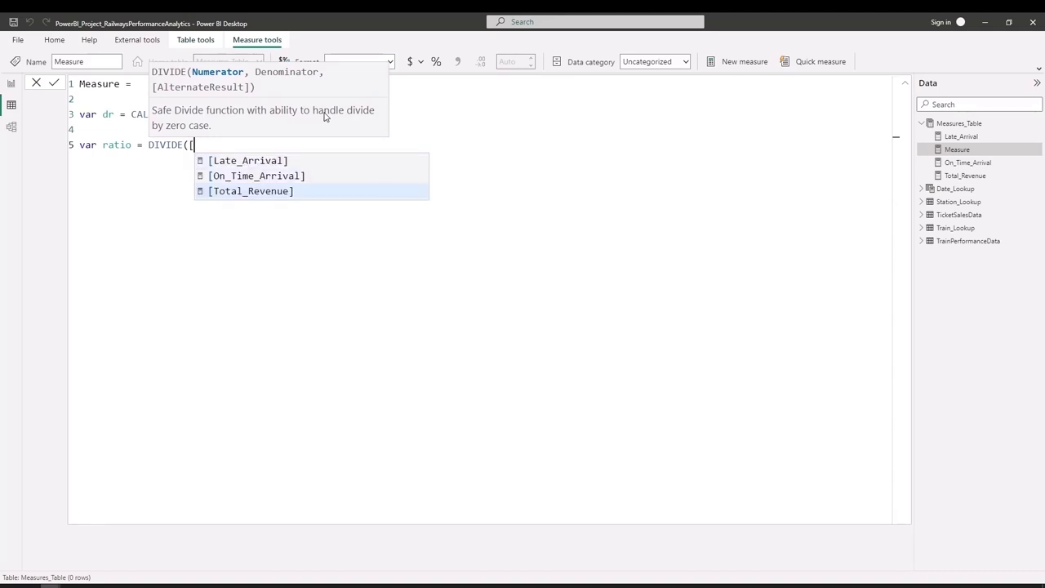
key("Tab")
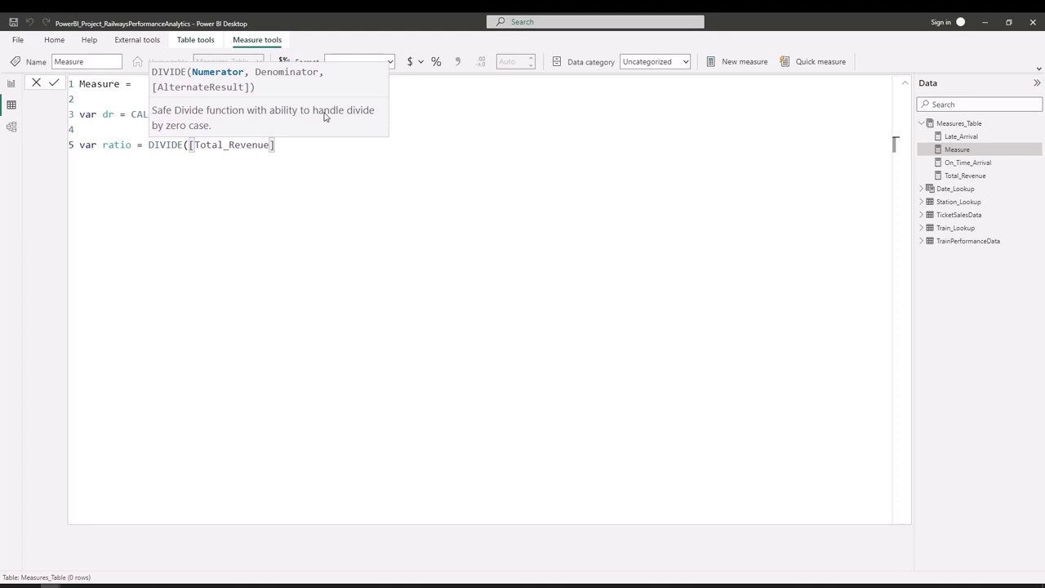
type(",")
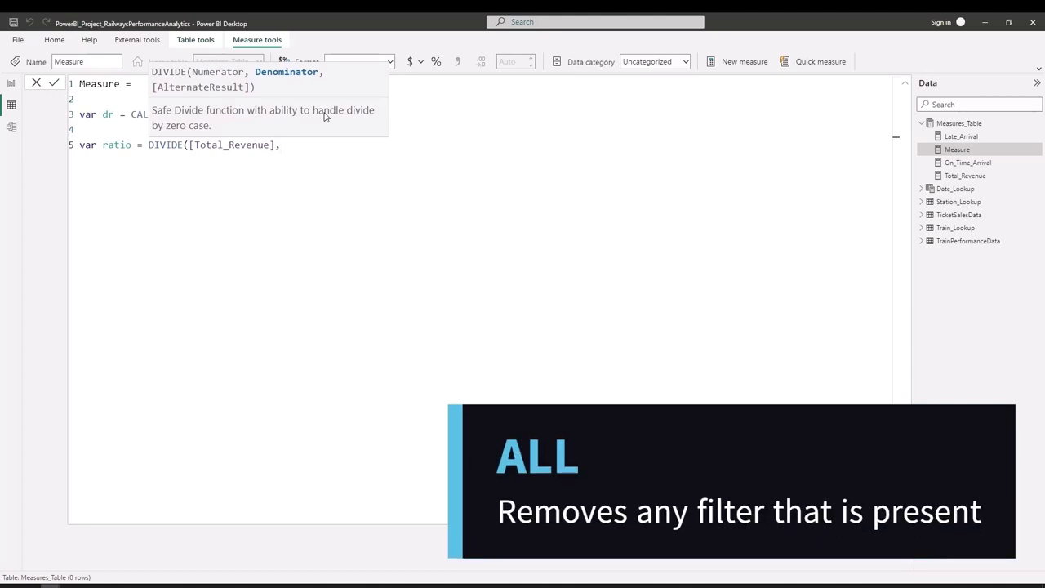
type("dr")
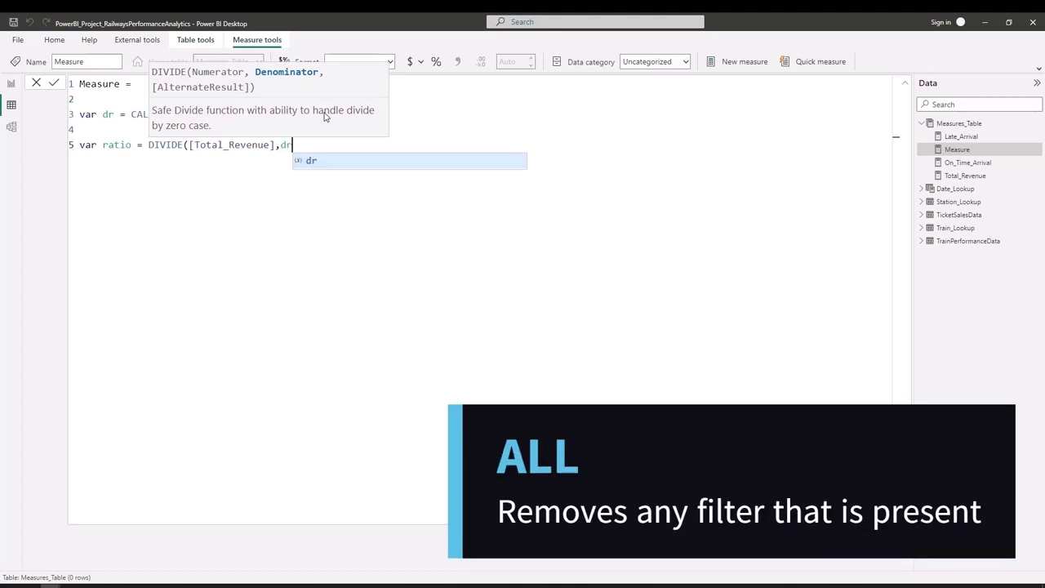
type(")")
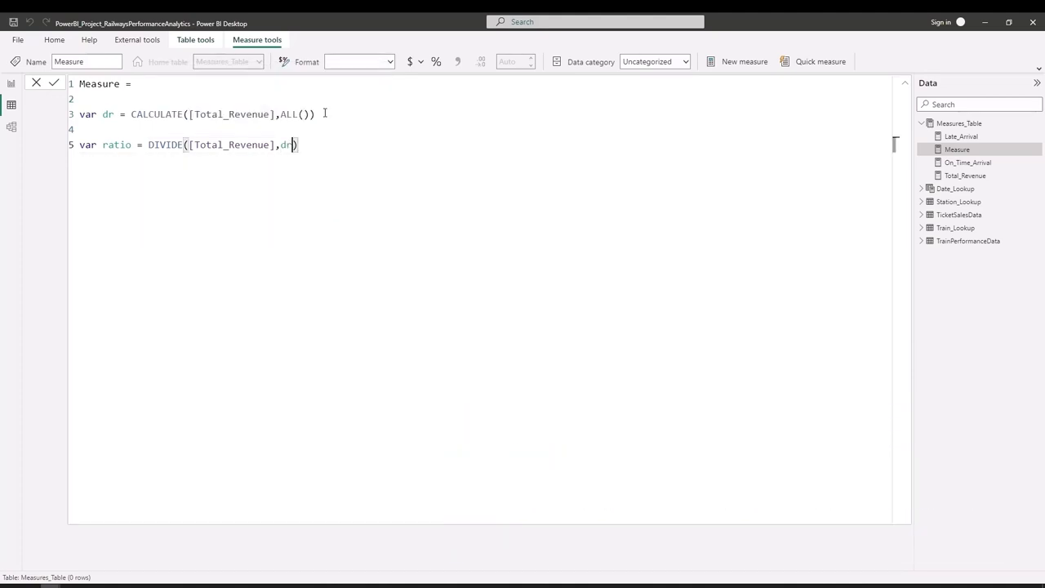
type(",")
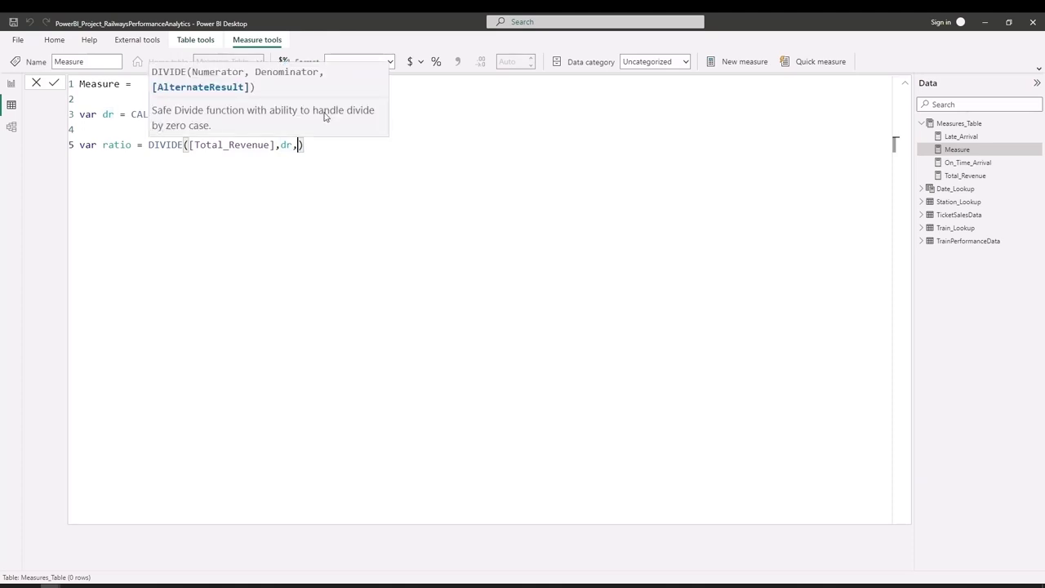
type("\"")
type("_")
key("ctrl+Left")
key("ctrl+Left")
key("ctrl+Left")
key("ctrl+Right")
key("ctrl+Right")
key("ctrl+Right")
key("ctrl+Right")
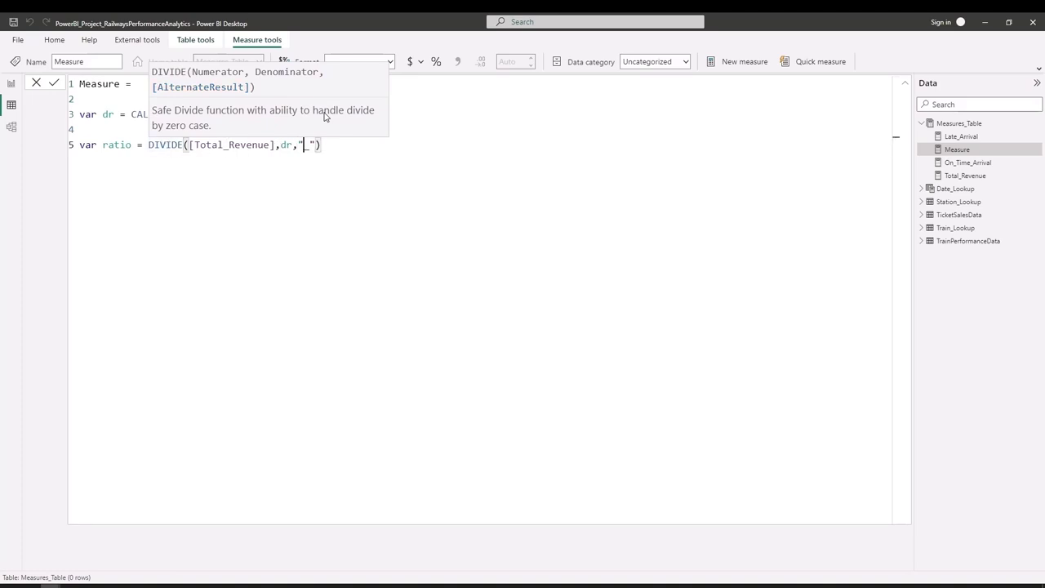
key("End")
key("Return")
key("Return")
type("r")
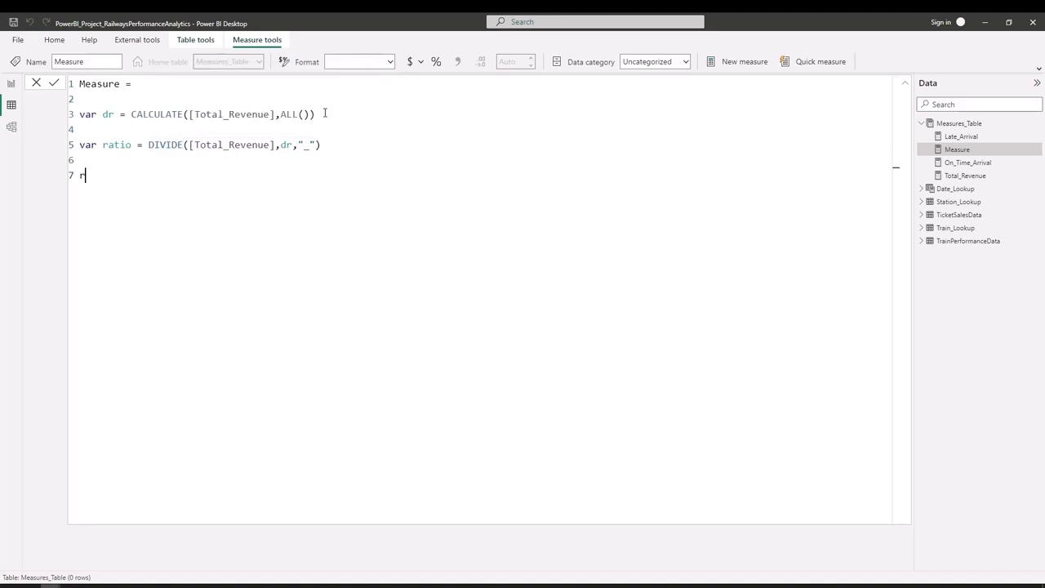
type("eturn r")
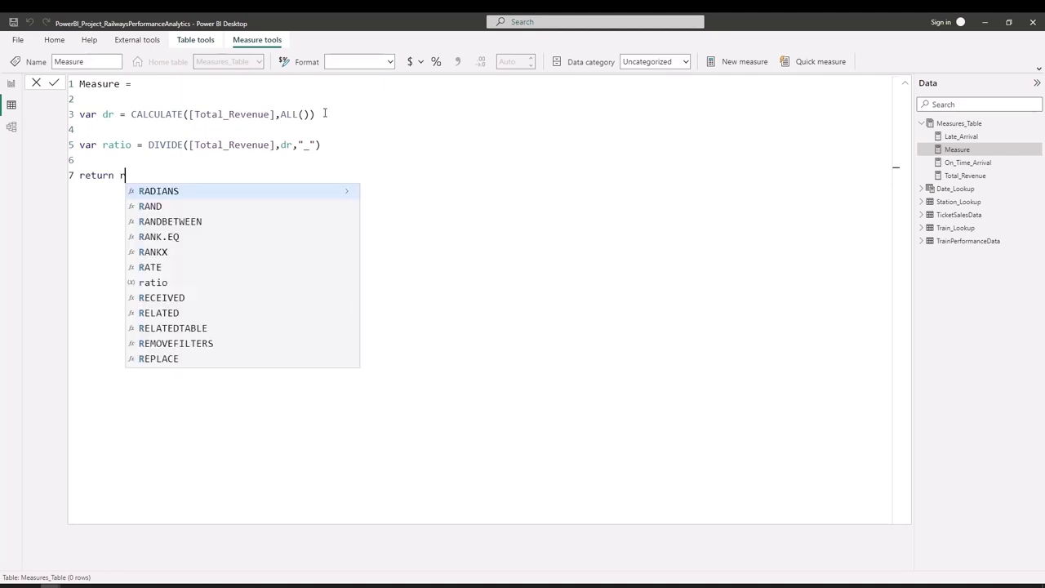
type("atio")
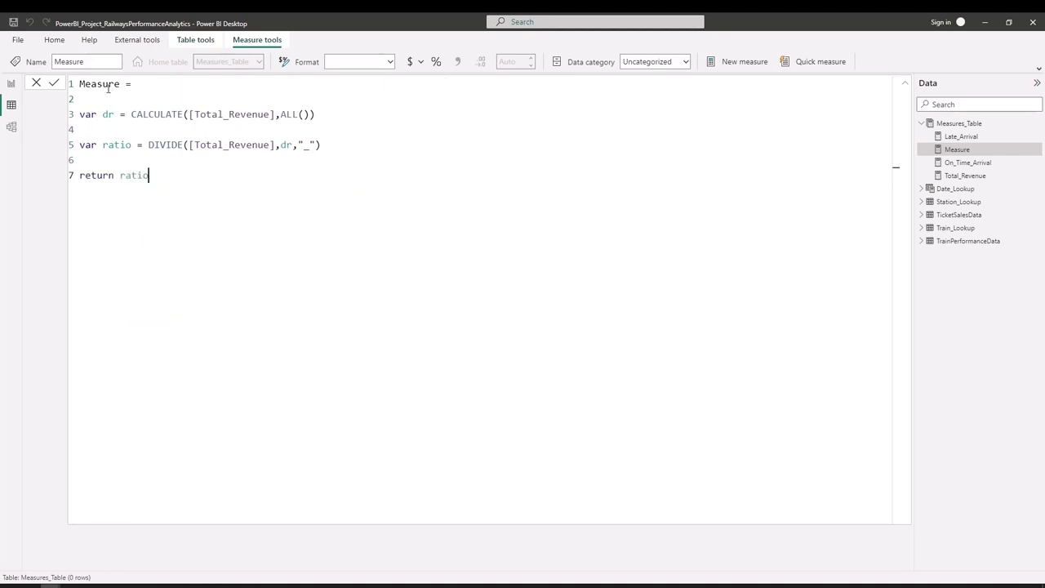
Rename the measure to '% wise Revenue Earned' and commit it.
double_click(102, 85)
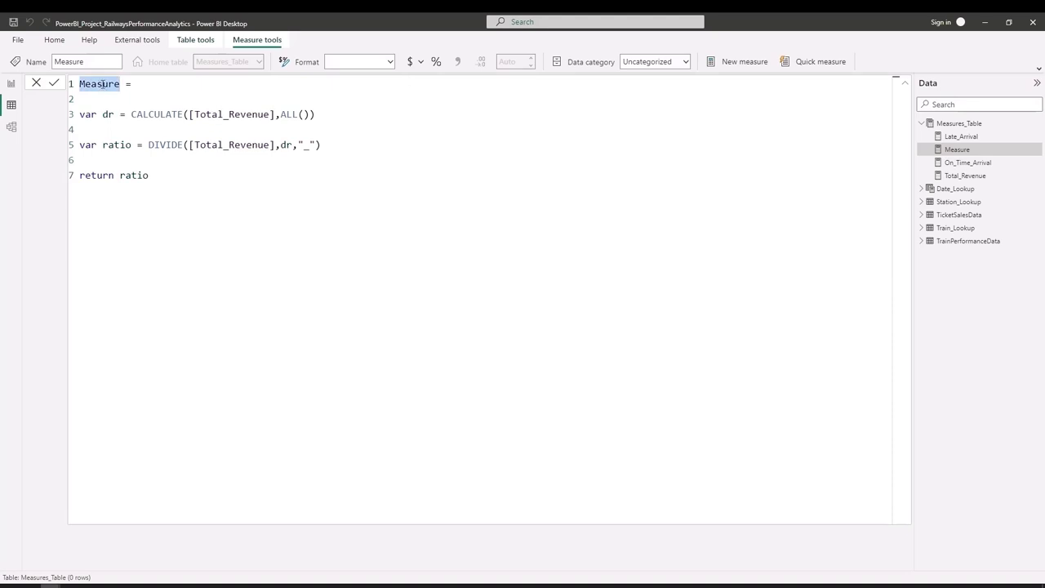
type("% ")
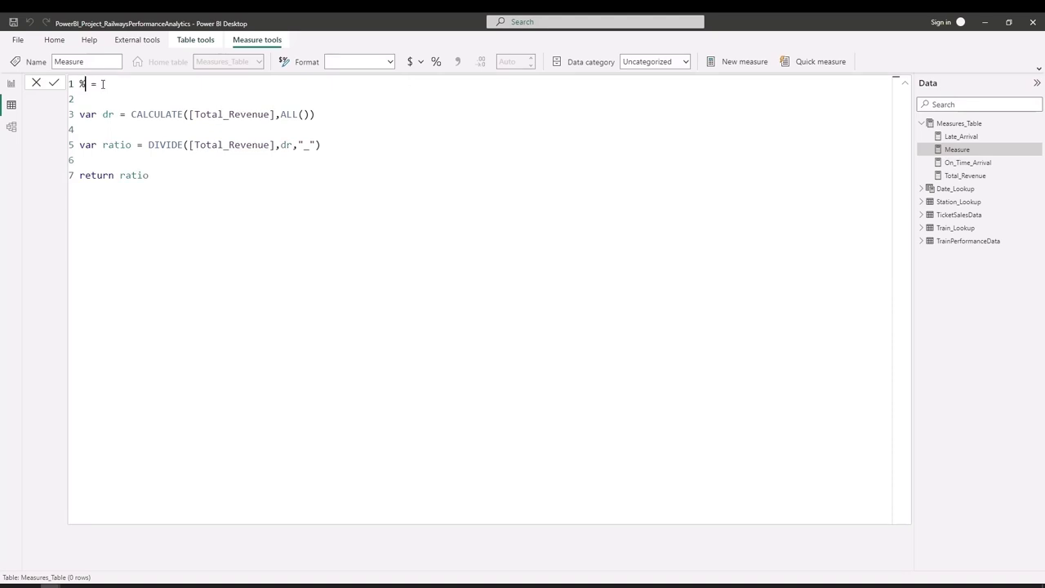
type("wise Re")
type("venue Ea ")
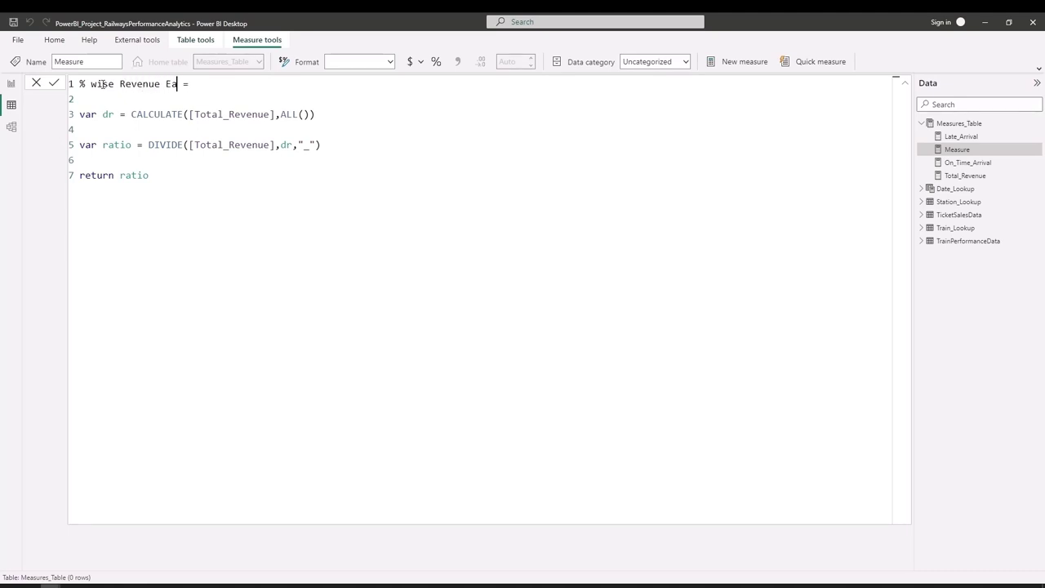
type("rned")
key("Return")
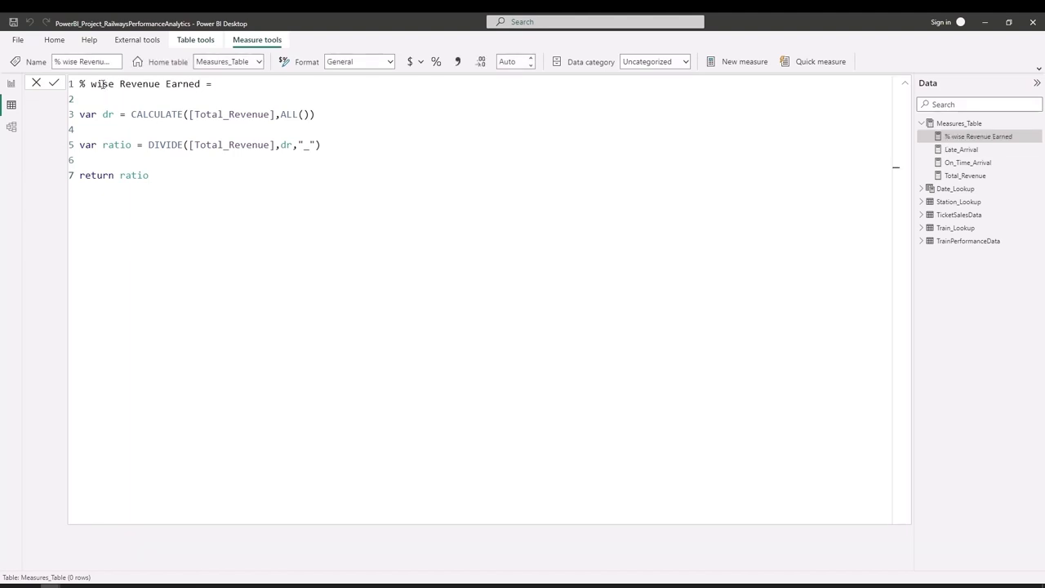
Format the measure as a percentage and switch to the Power BI Project report window.
left_click(434, 63)
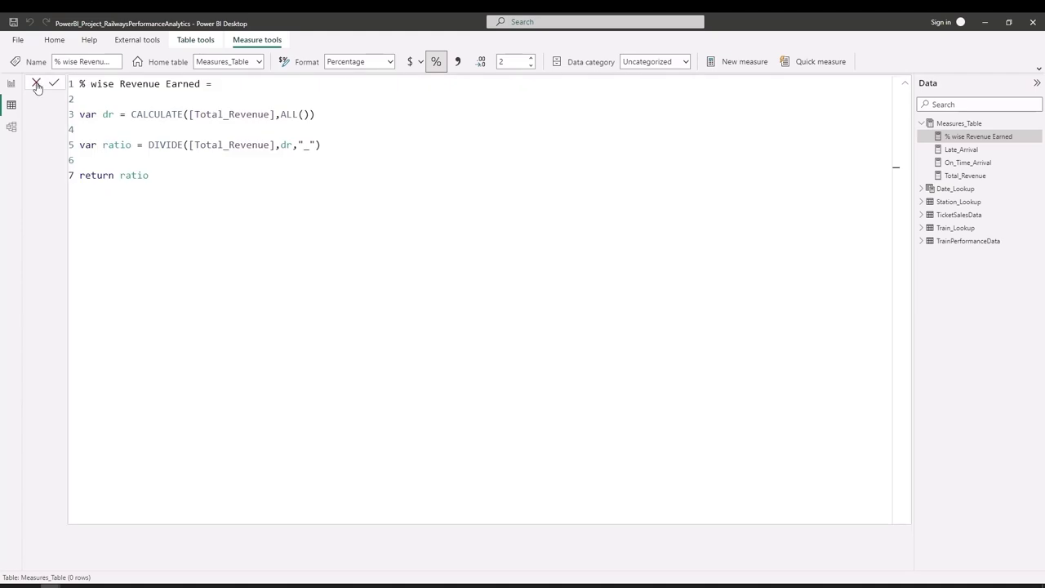
left_click(904, 84)
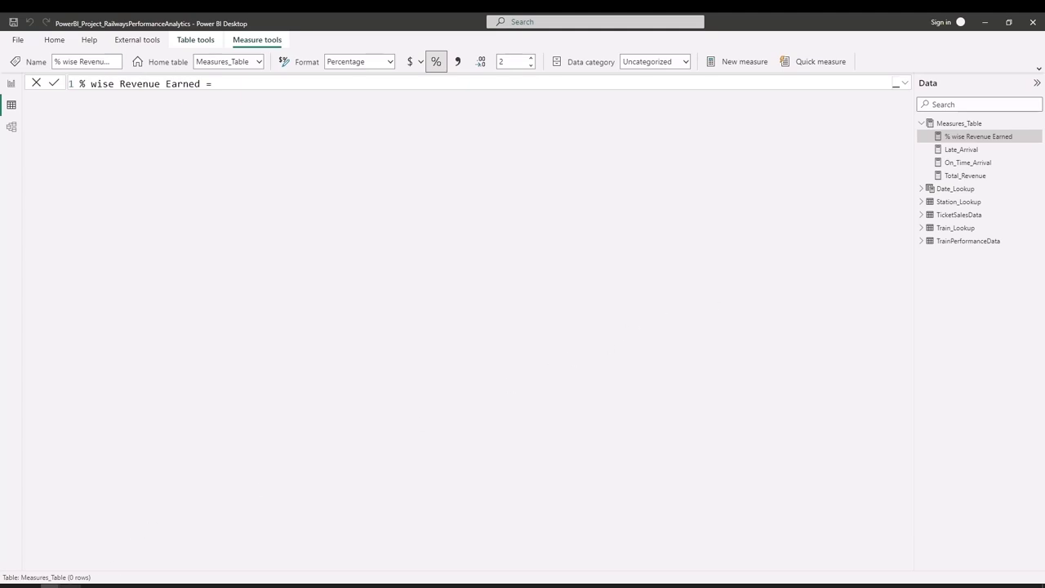
mouse_move(50, 586)
left_click(176, 555)
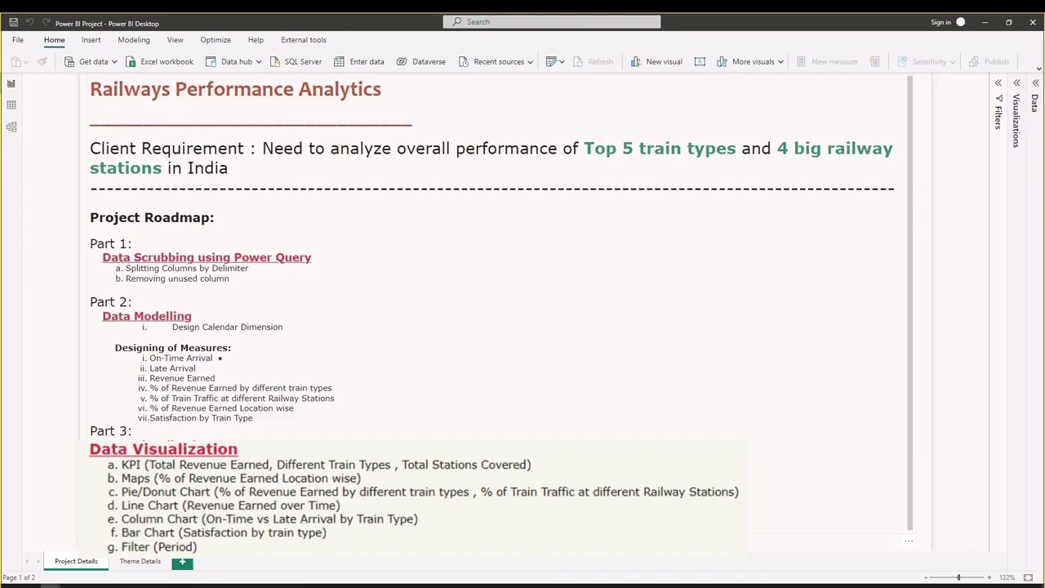
Mark the arrival, revenue-by-train-type, revenue-by-location and station-traffic items on the project page.
mouse_move(219, 360)
left_mouse_down()
mouse_move(235, 352)
mouse_move(221, 365)
mouse_move(242, 371)
left_mouse_up()
left_click_drag(336, 388, 357, 379)
left_click_drag(294, 410, 303, 407)
mouse_move(337, 400)
left_mouse_down()
mouse_move(349, 396)
mouse_move(348, 405)
left_mouse_up()
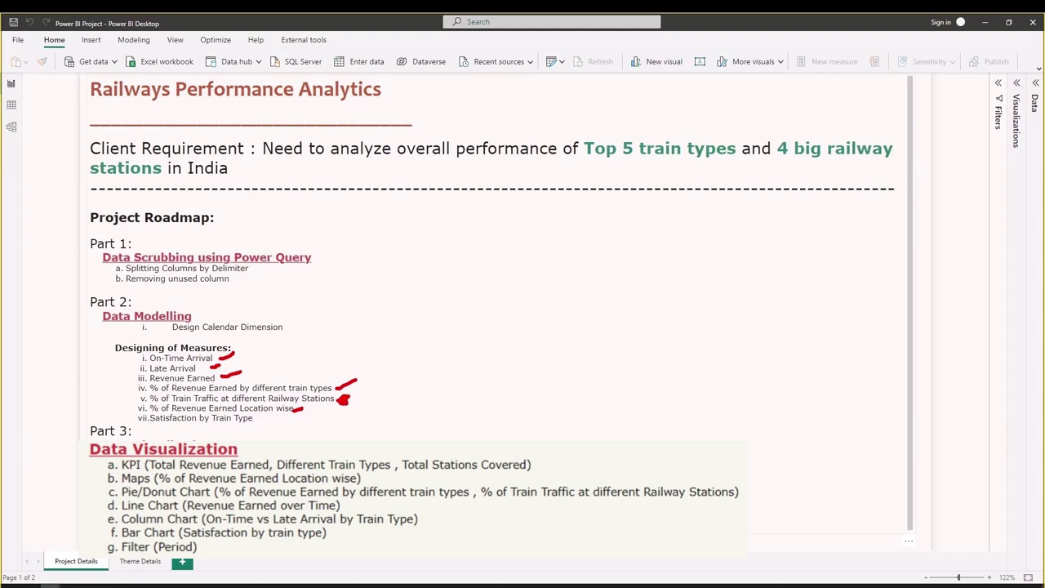
mouse_move(130, 404)
left_mouse_down()
mouse_move(144, 398)
mouse_move(140, 421)
left_mouse_up()
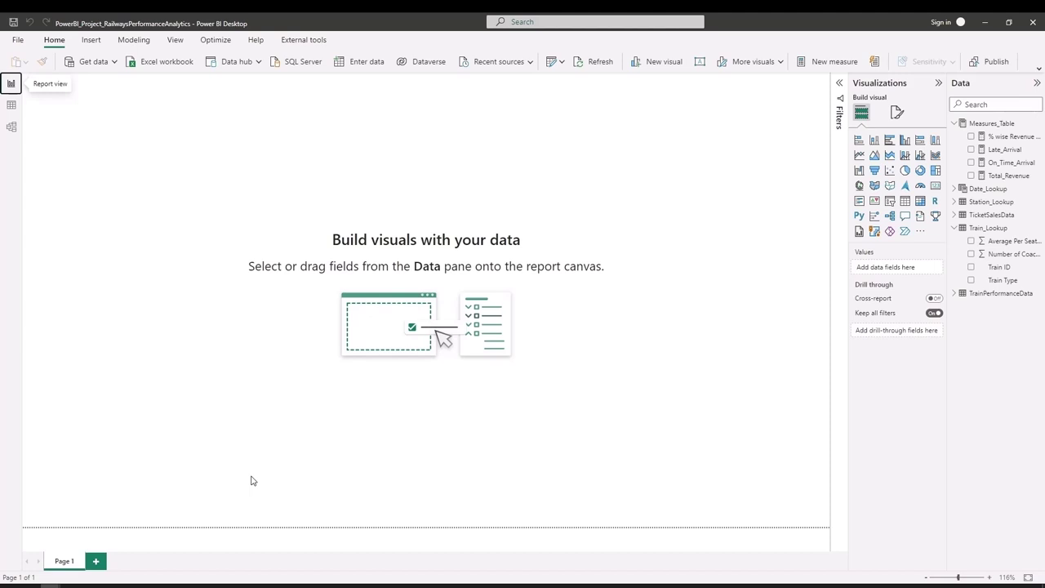
Inspect Passenger Satisfaction's 1–5 values in TrainPerformanceData, then add a new measure to Measures_Table.
left_click(12, 105)
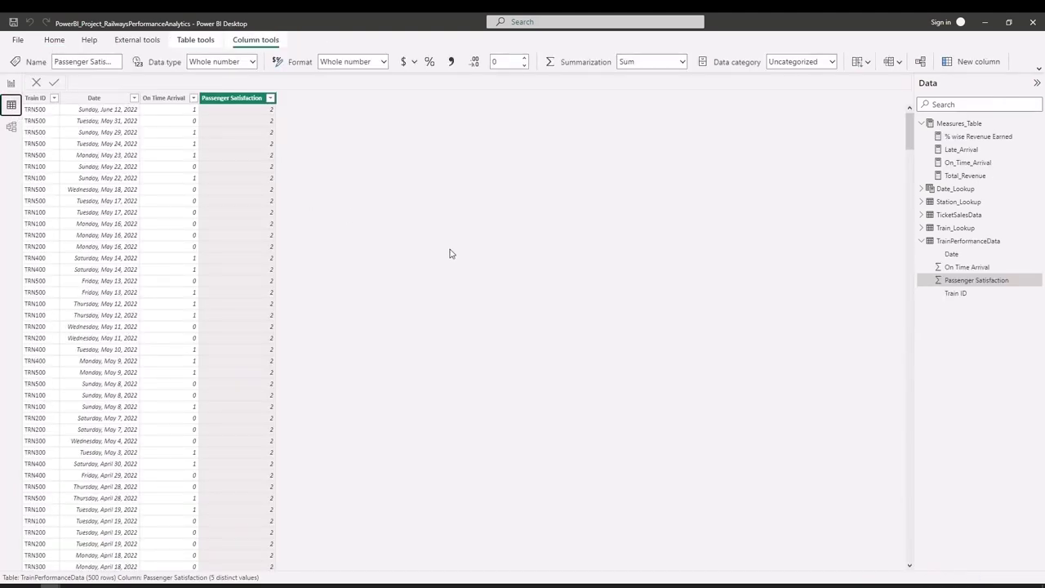
left_click(957, 241)
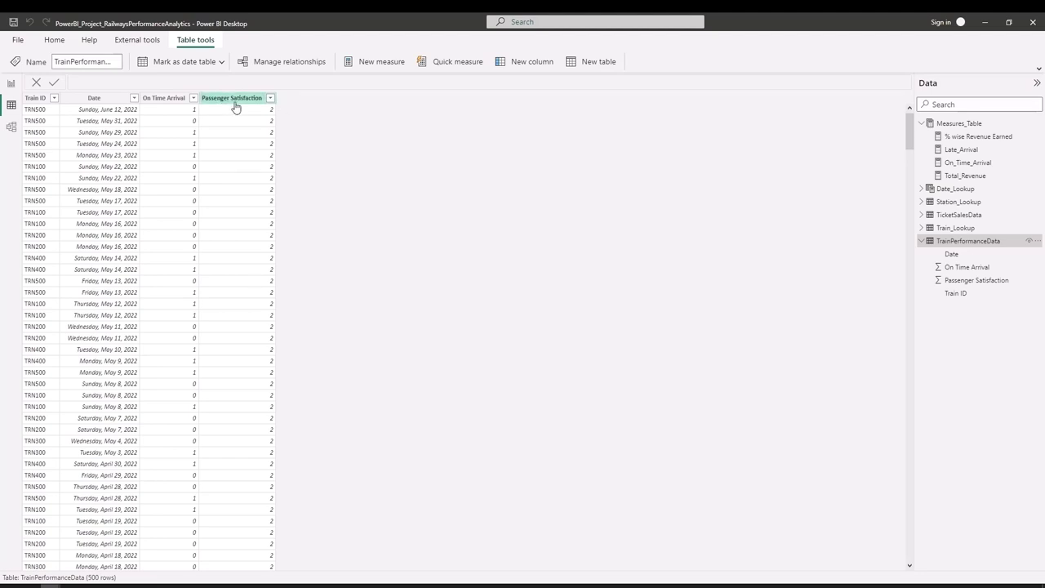
left_click(271, 99)
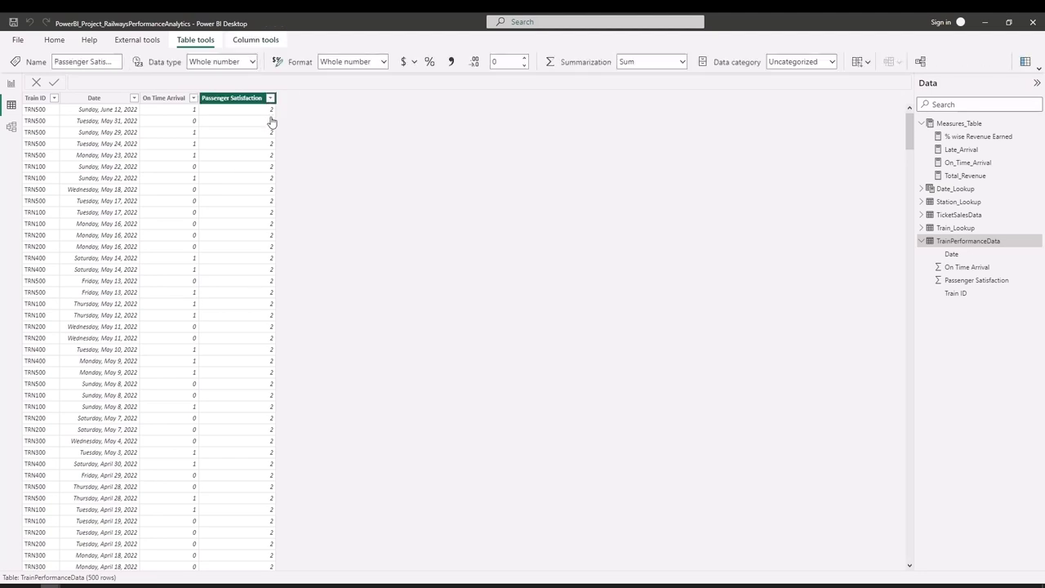
left_click_drag(341, 211, 339, 260)
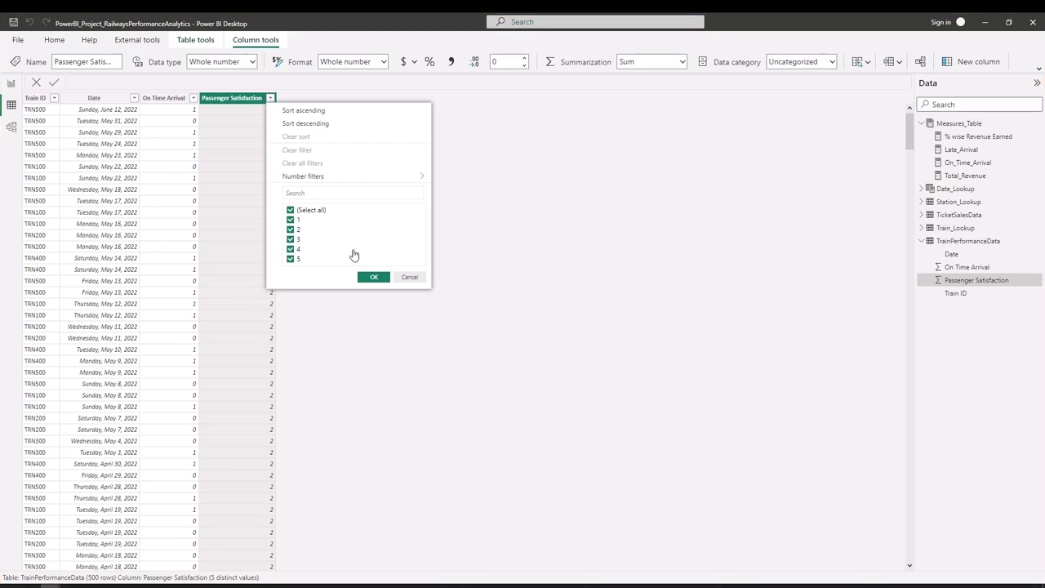
left_click(405, 279)
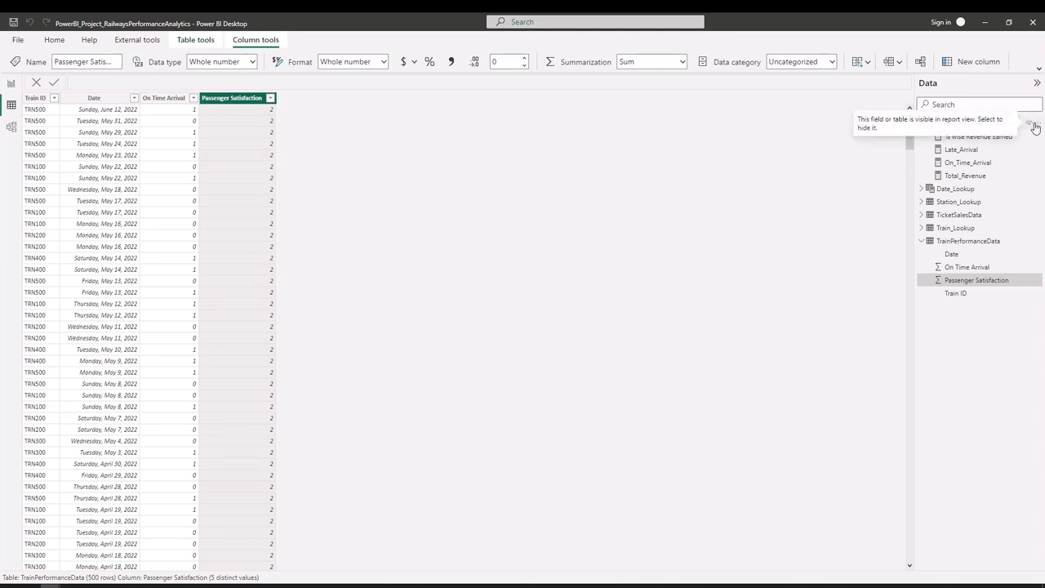
left_click(1033, 123)
left_click(708, 235)
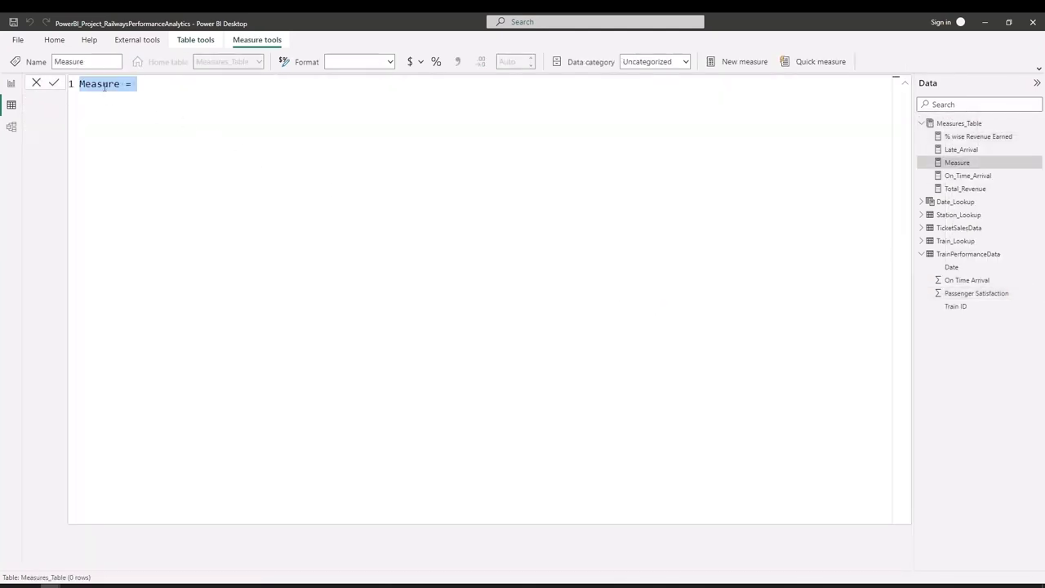
Name the new measure 'Satisfaction by Train Type' and add lines below it.
double_click(103, 85)
type("Satisf")
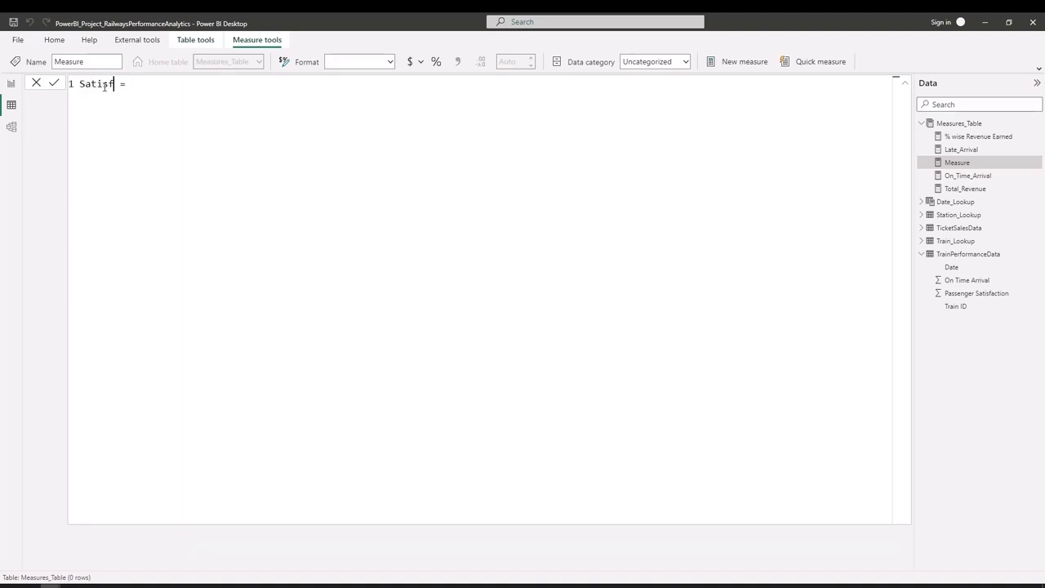
type("action ")
type("by Train")
type(" Type")
key("End")
key("shift+Return")
key("shift+Return")
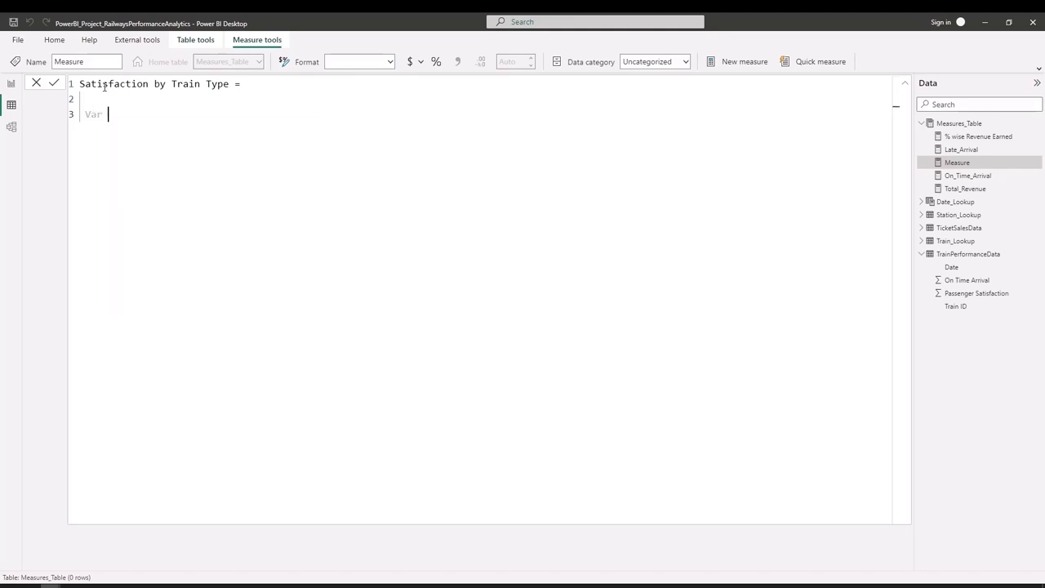
Start var Nr = CALCULATE(COUNT(TrainPerformanceData[Passenger Satisfaction])).
type("Var Ne")
key("BackSpace")
key("BackSpace")
type("Nr = C")
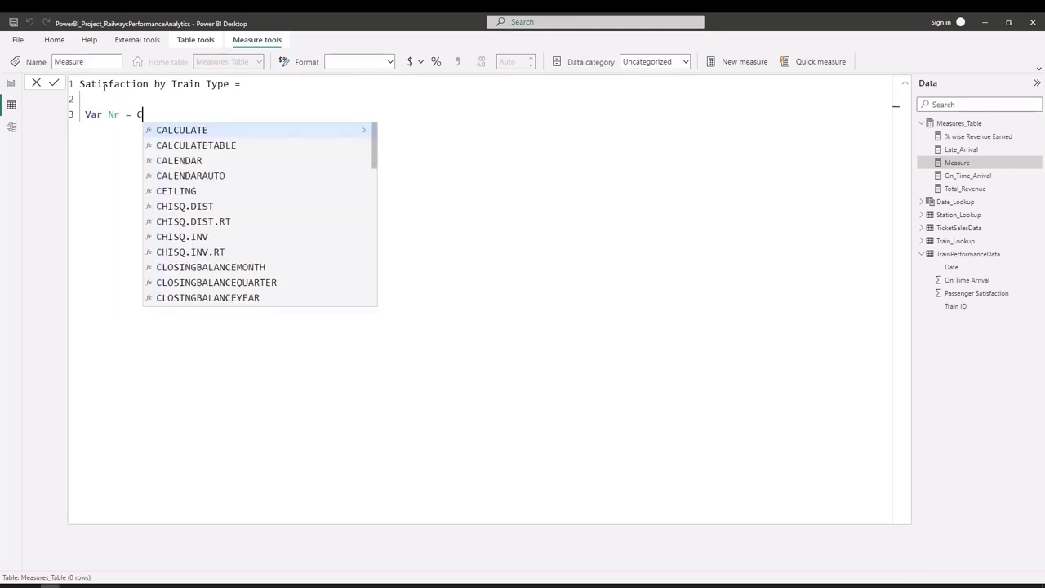
type("al")
key("Tab")
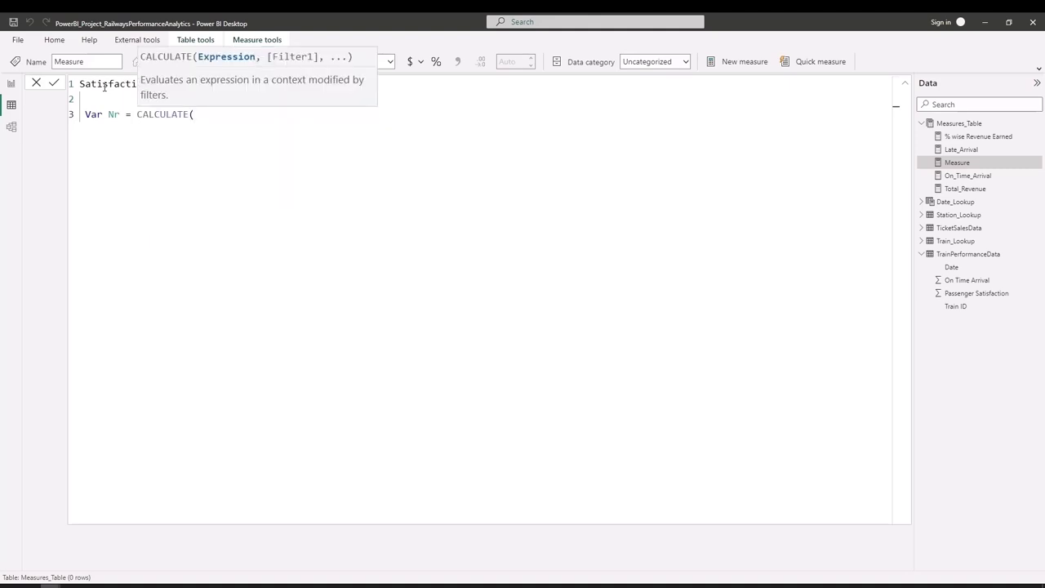
type("count(")
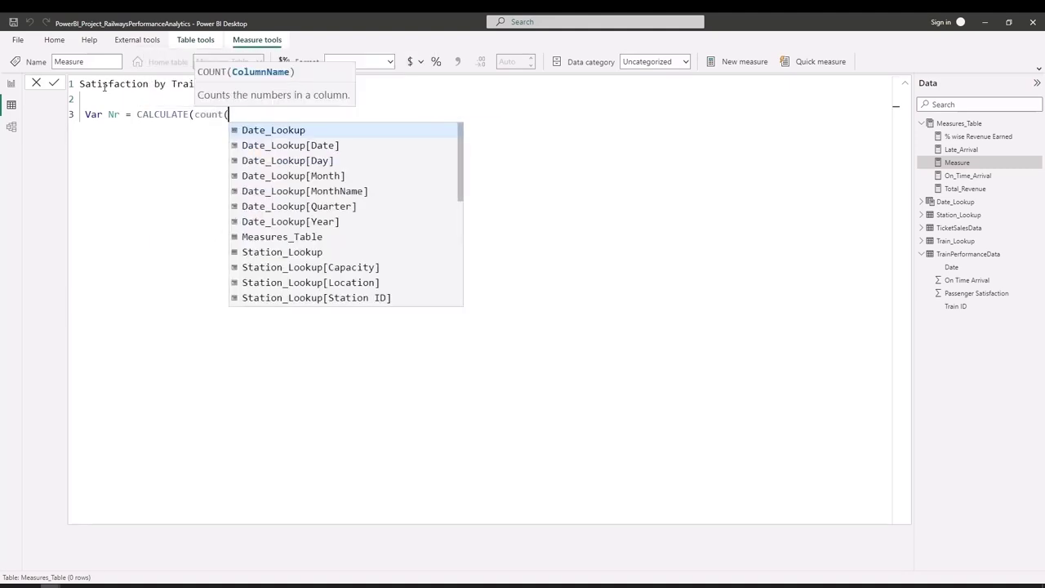
type("Tra")
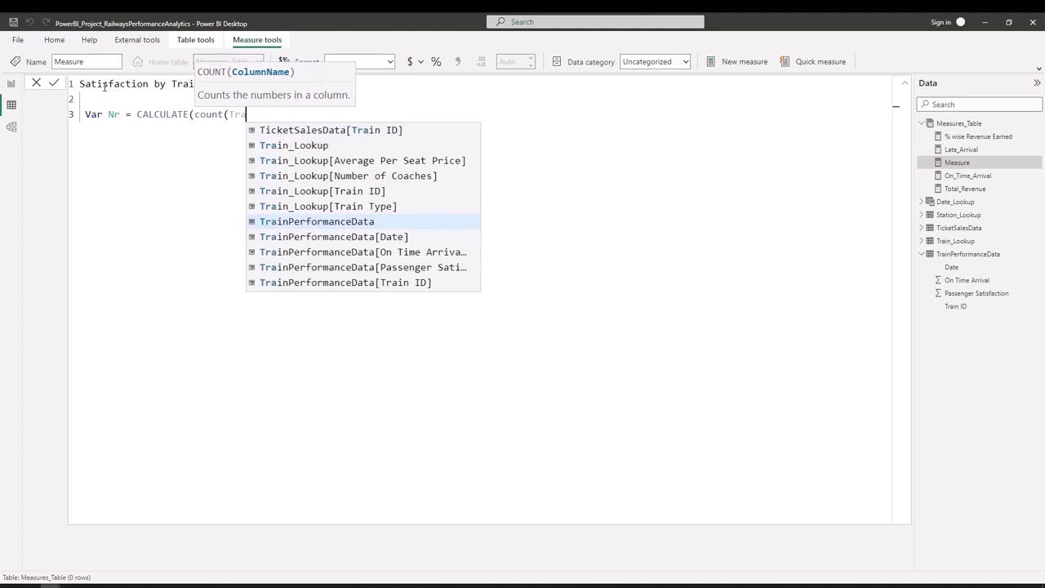
key("Down")
Filter Nr to Passenger Satisfaction IN {3,4,5}.
key("Down")
key("Down")
key("Tab")
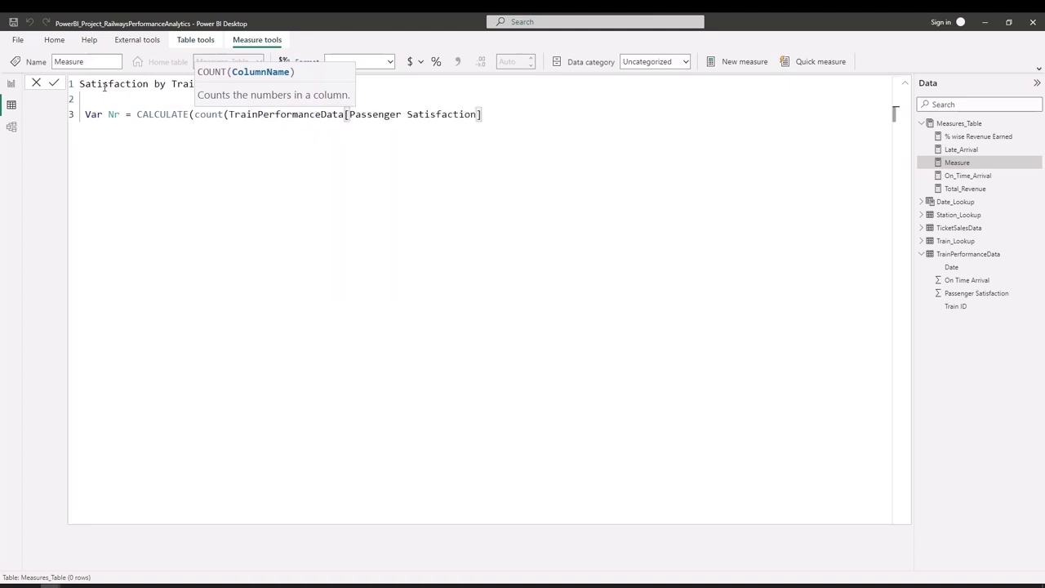
type("),Tra")
key("Down")
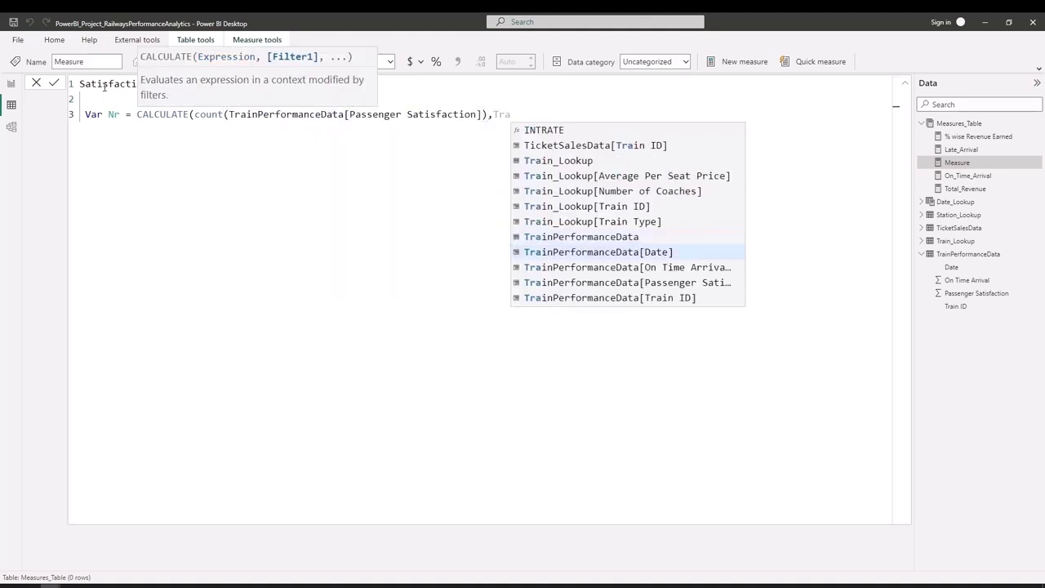
key("Down")
key("Down")
key("Tab")
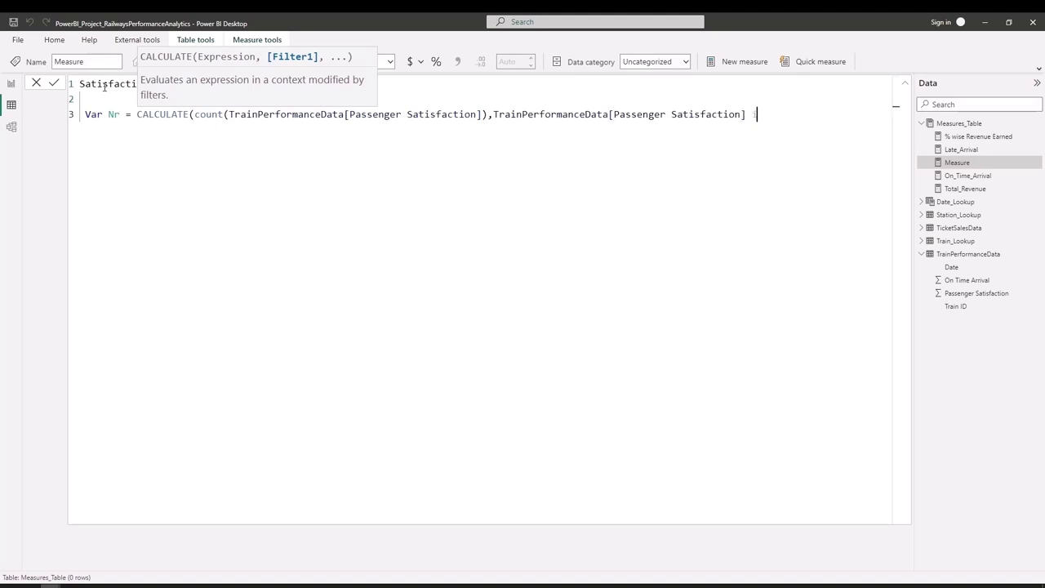
type("in")
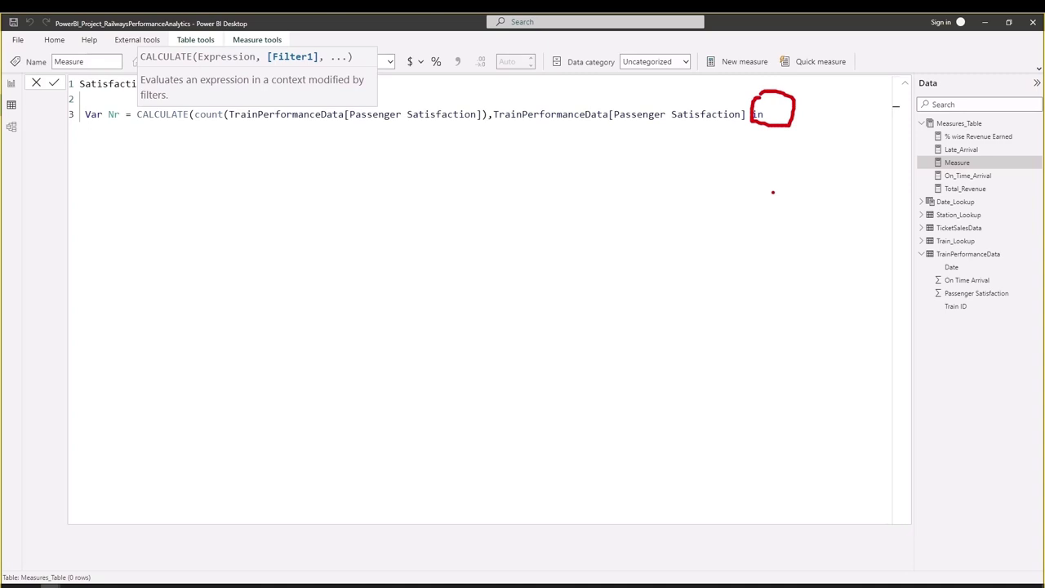
type("{")
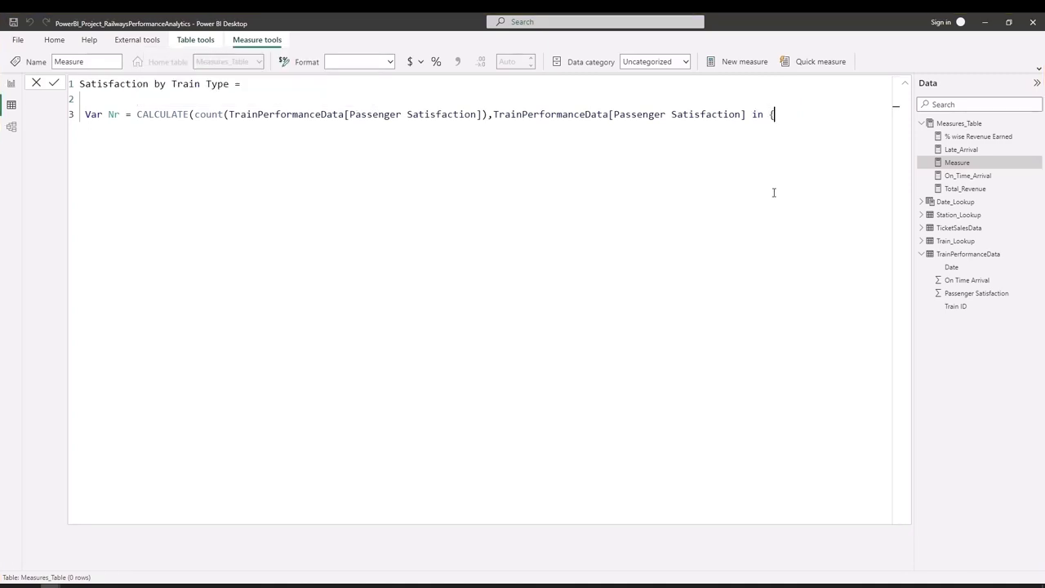
type("}")
type(")")
key("Left")
key("Left")
type("3,4,5")
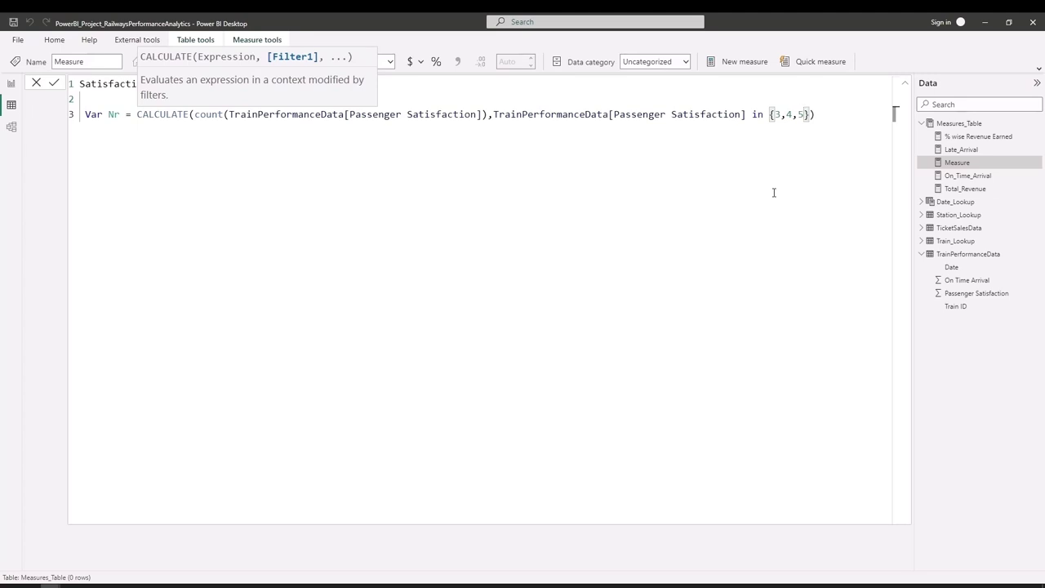
key("Right")
Define var Dr = CALCULATE(COUNT(TrainPerformanceData[Passenger Satisfaction])).
key("Return")
key("Return")
type("var ")
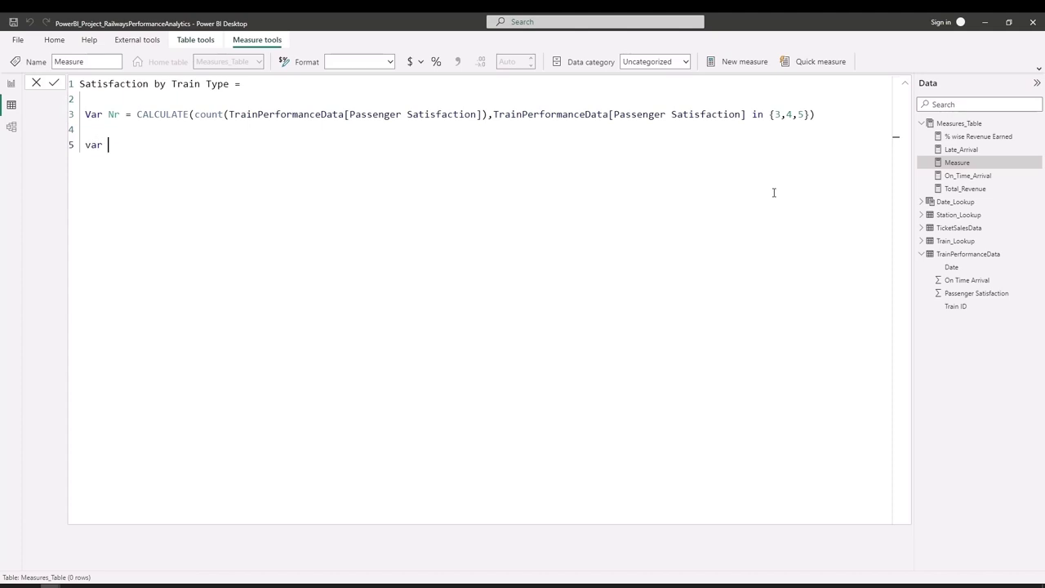
type("dr = ")
type("CAL")
key("Tab")
type("(")
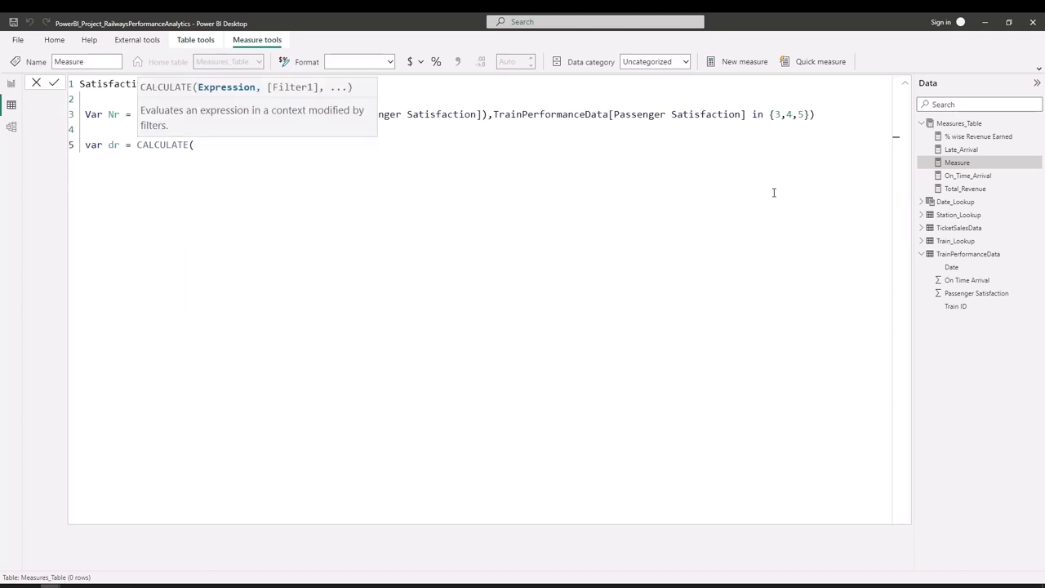
type("count(")
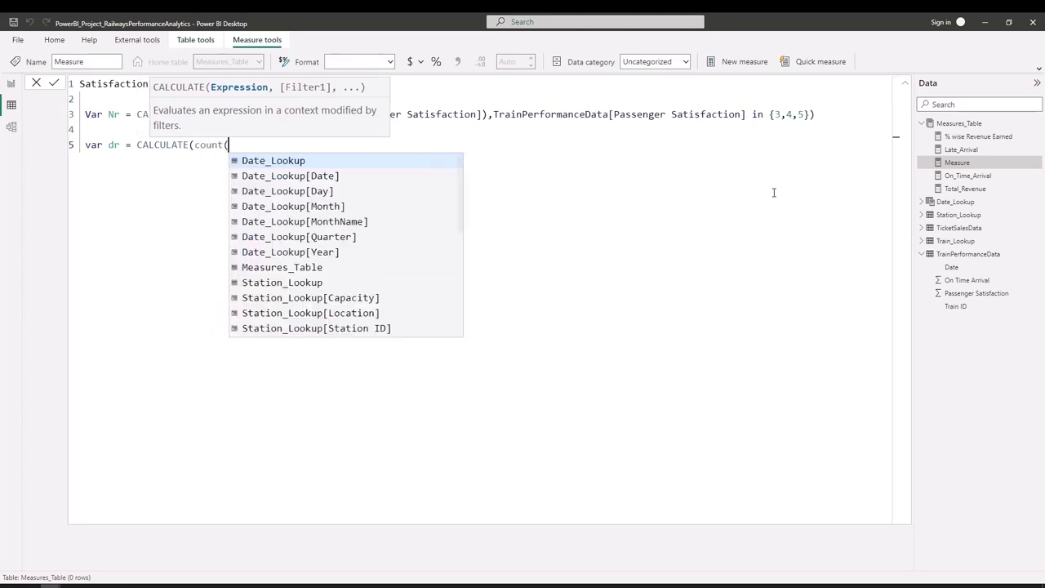
type("Tra")
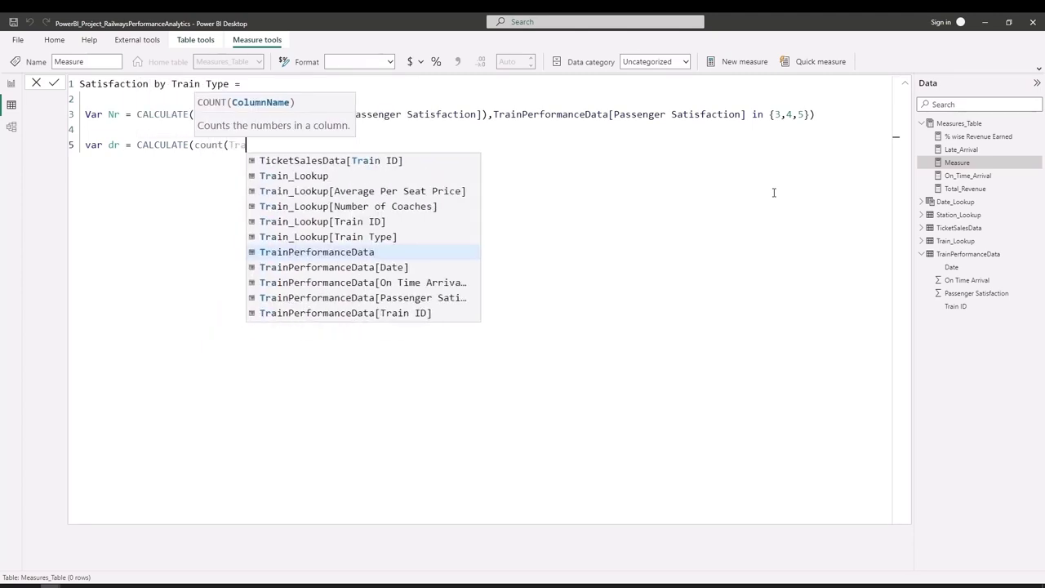
key("Down")
key("Down")
key("Down")
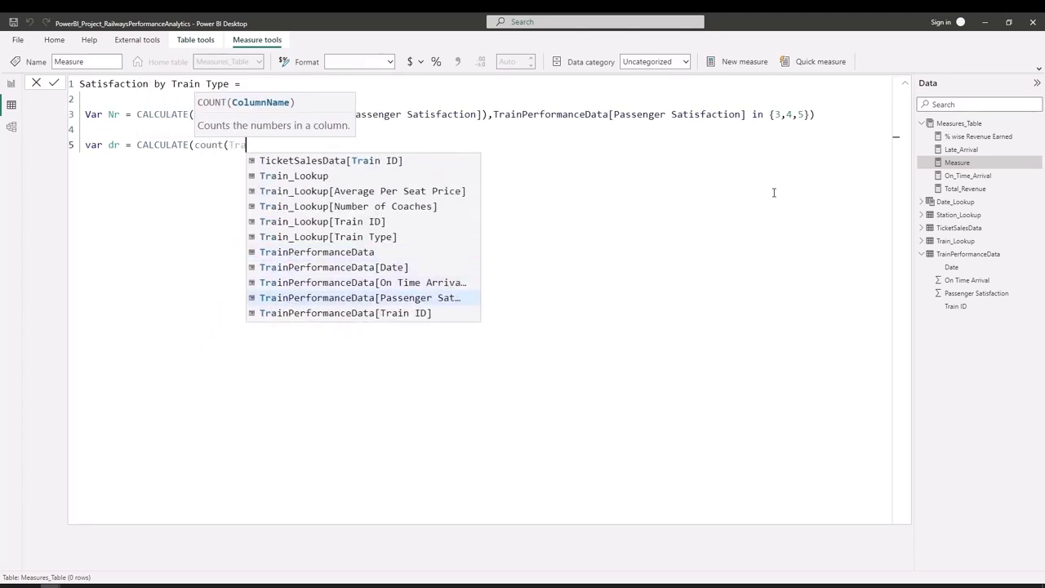
key("Tab")
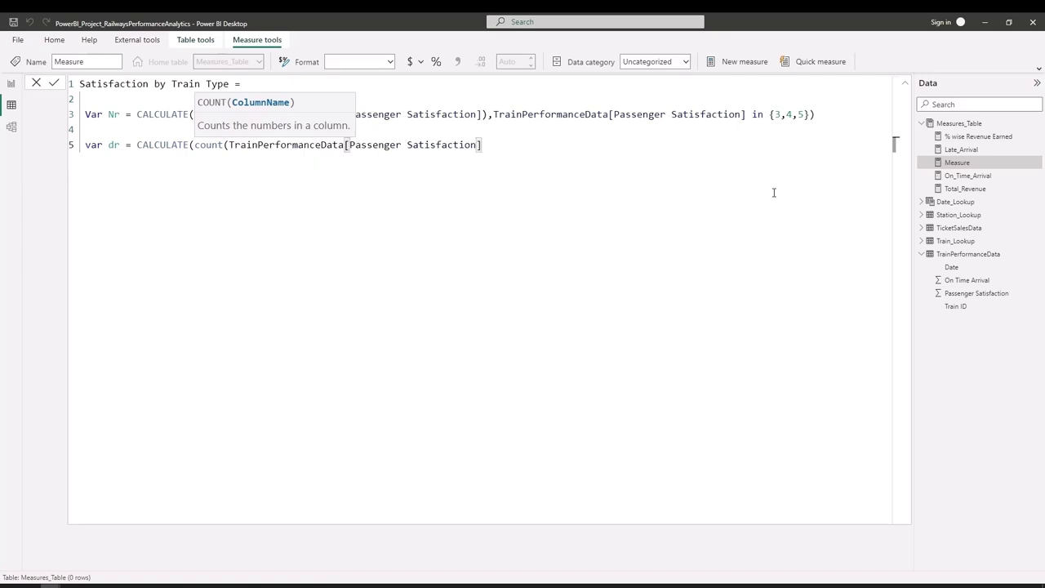
type("))")
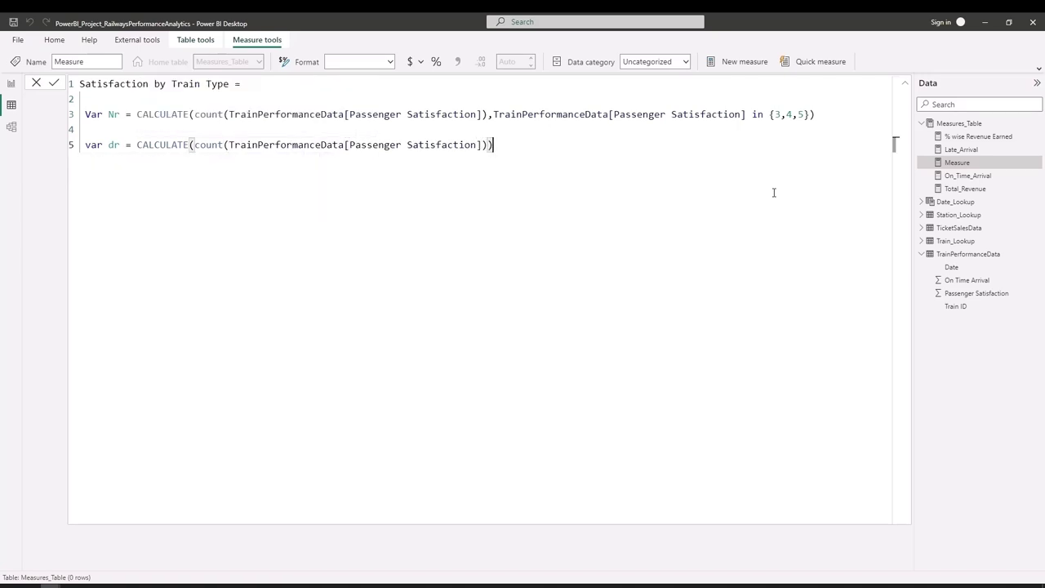
key("shift+Return")
key("shift+Return")
key("Up")
key("Up")
key("Right")
key("Right")
key("Right")
key("Delete")
type("D")
key("Down")
key("Down")
Add Var ratio = DIVIDE(Nr,Dr,"_") and Return ratio, then commit the measure.
type("Var")
type(" ratio = ")
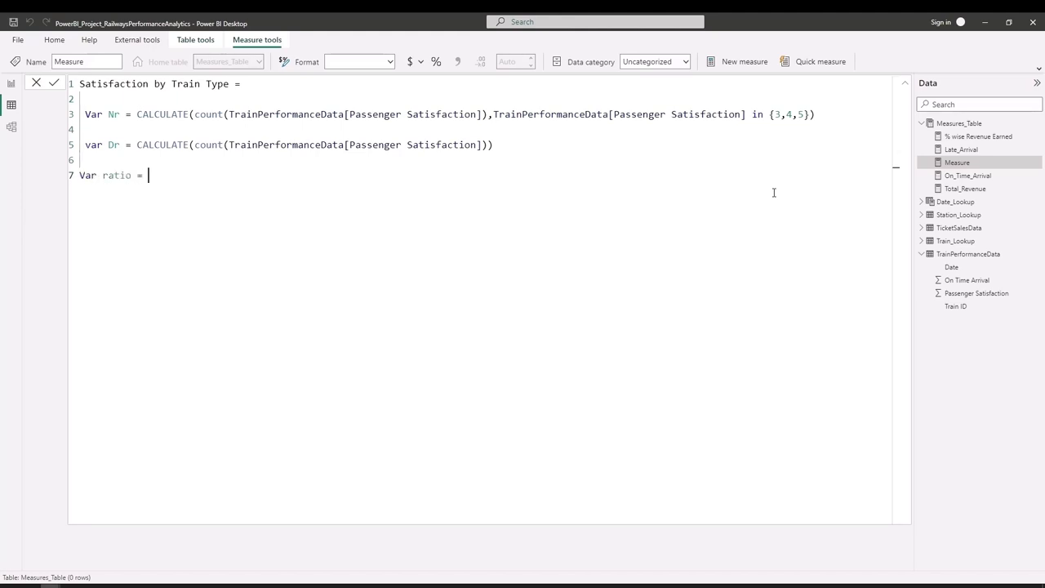
type("DIV")
key("Tab")
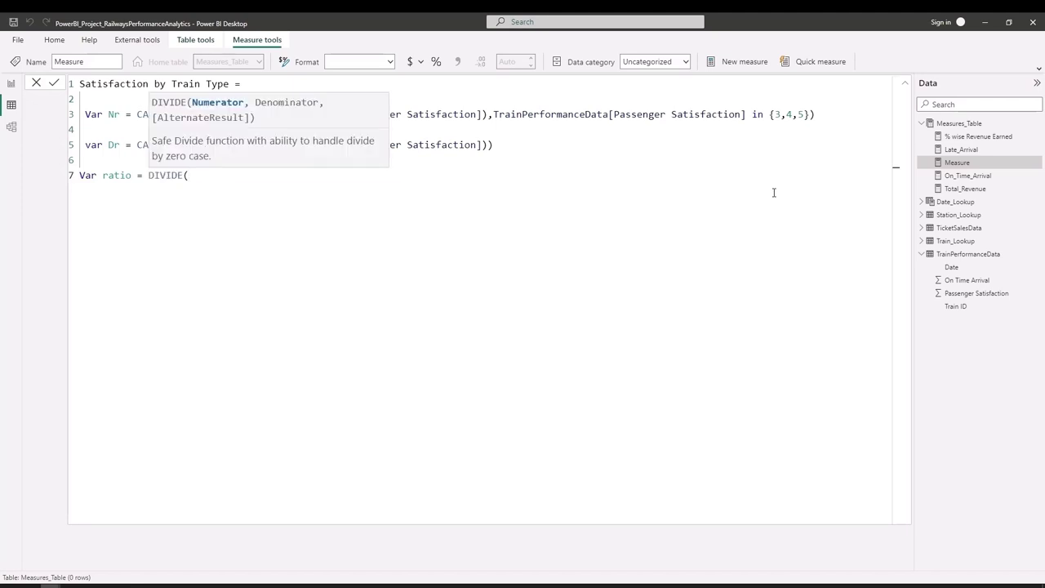
type("NR,")
type("D")
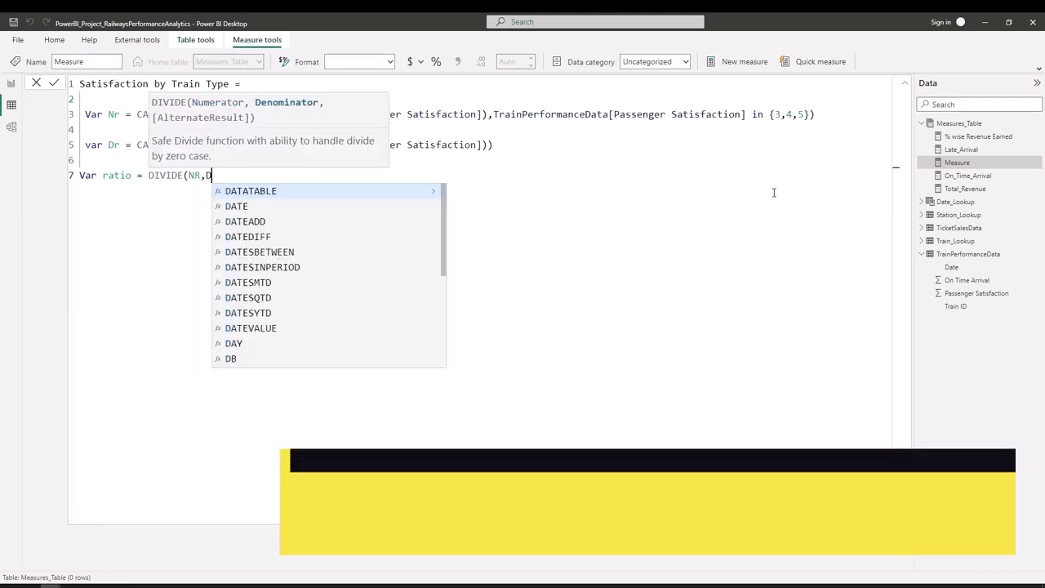
type("r,\"_")
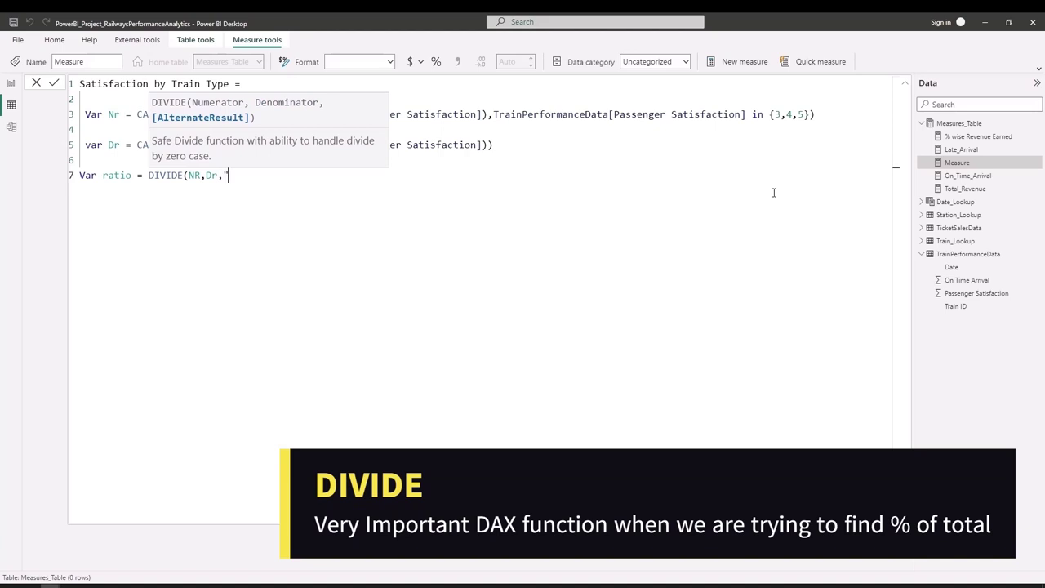
type("\"")
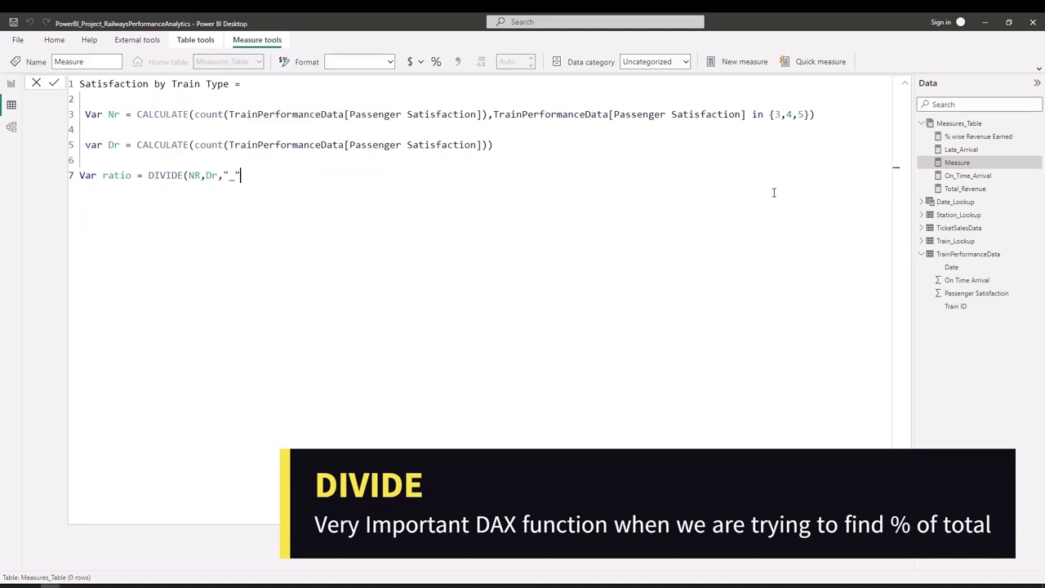
type(")")
key("Return")
key("Return")
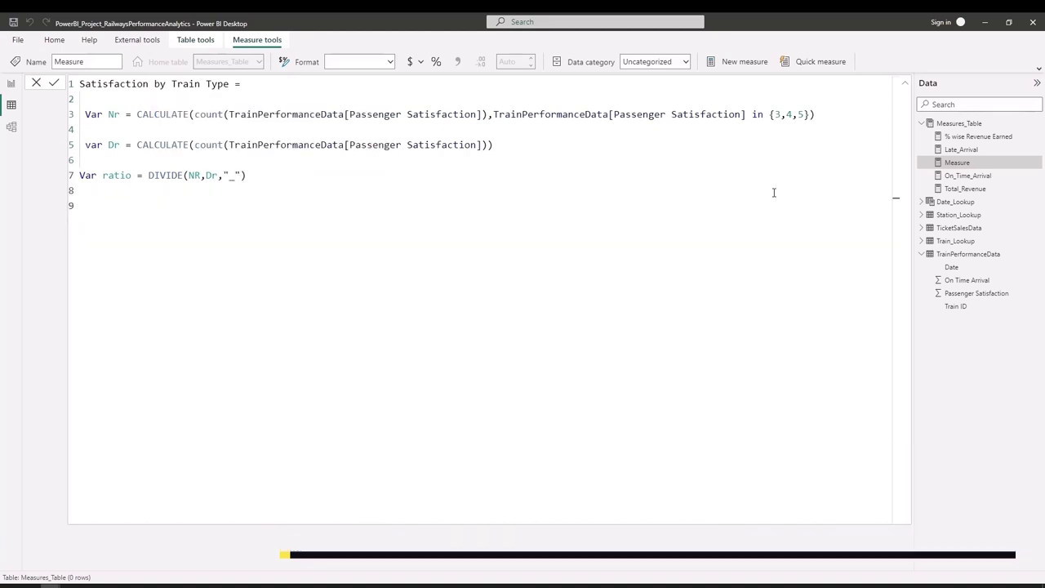
type("Return")
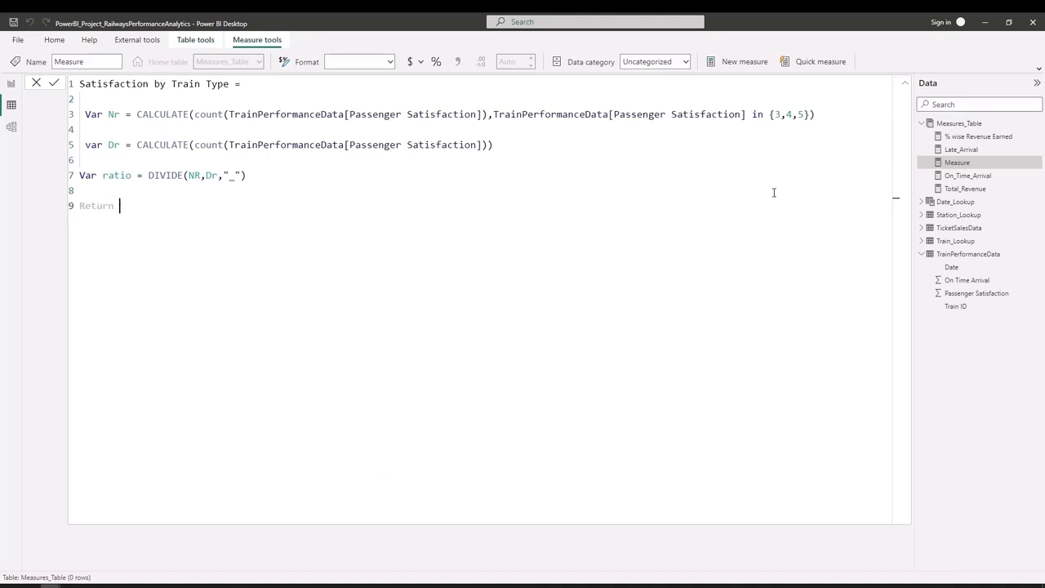
type(" ratio")
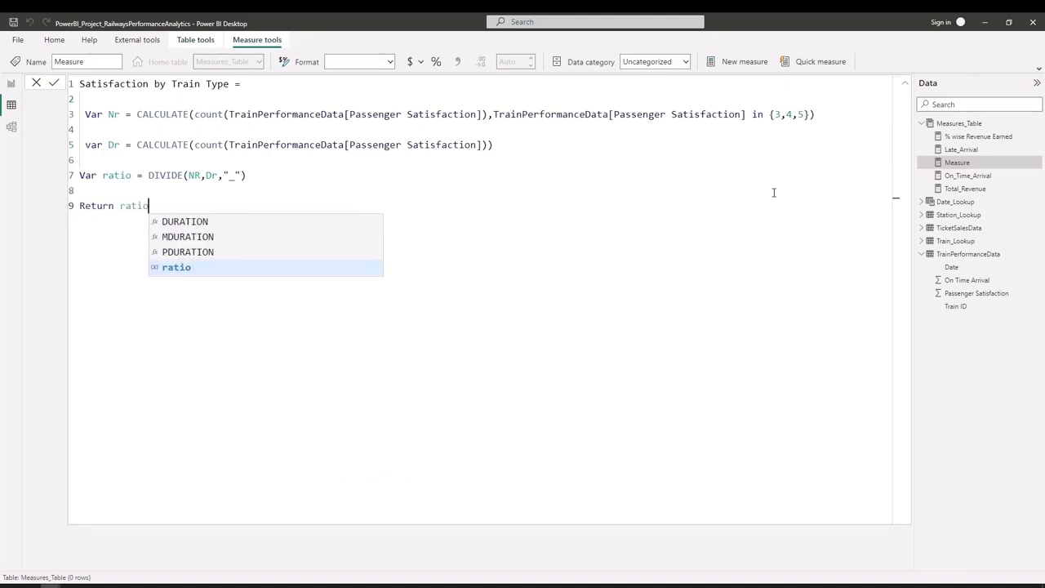
key("Tab")
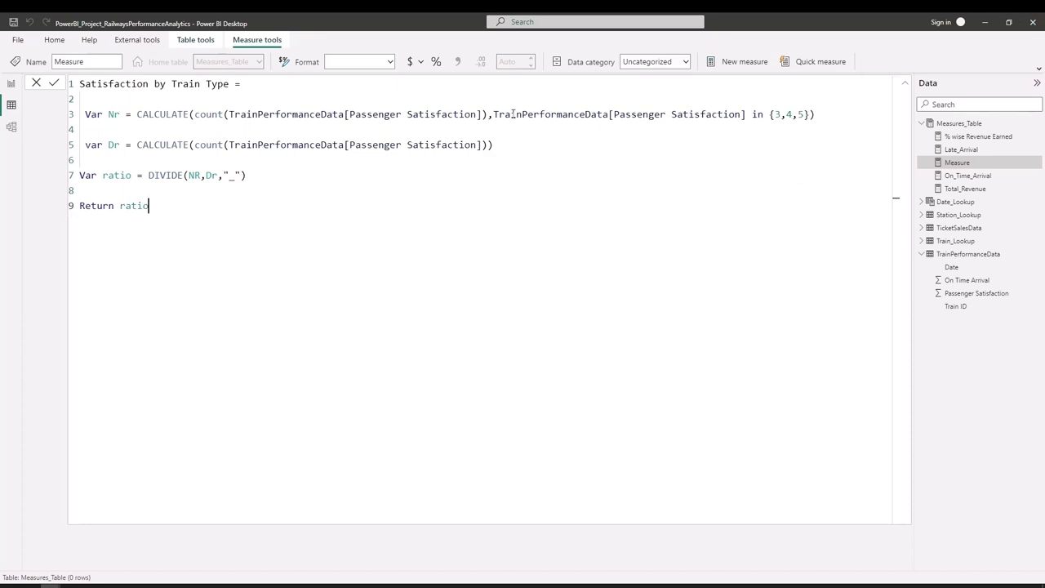
key("Return")
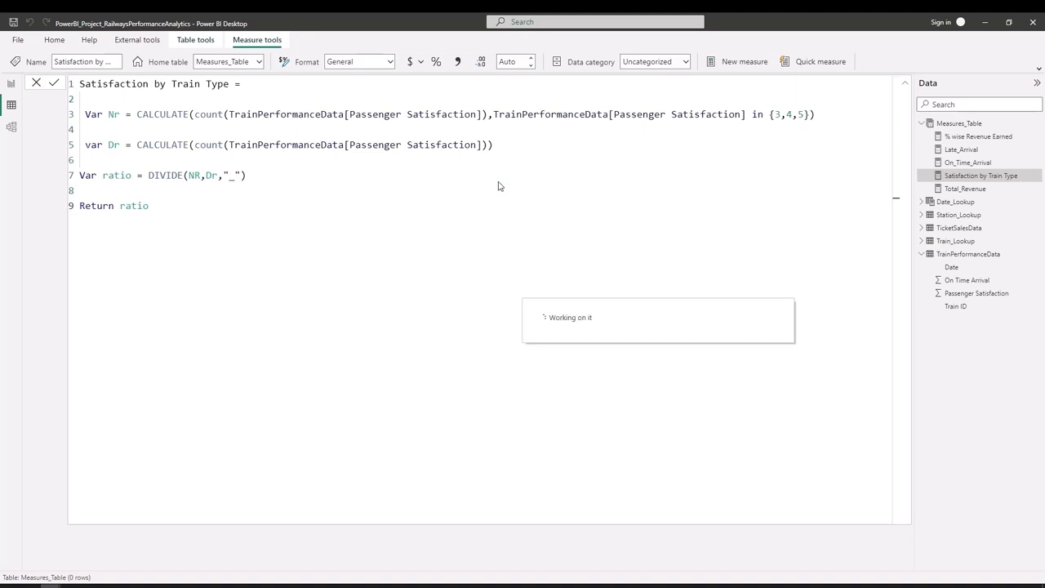
Format the measure as a decimal number with 2 decimal places.
left_click(531, 59)
left_click(531, 58)
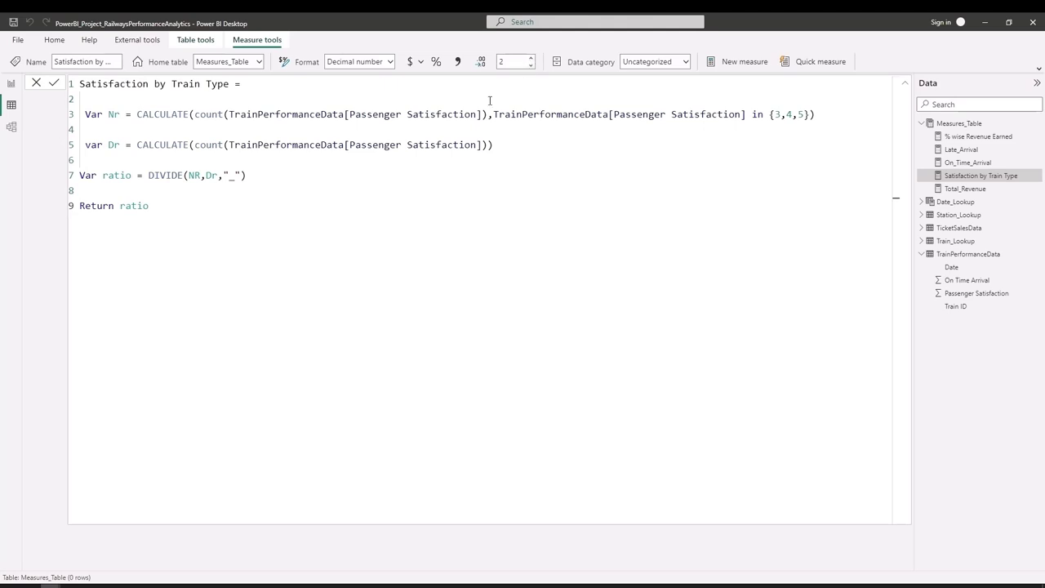
left_click(906, 83)
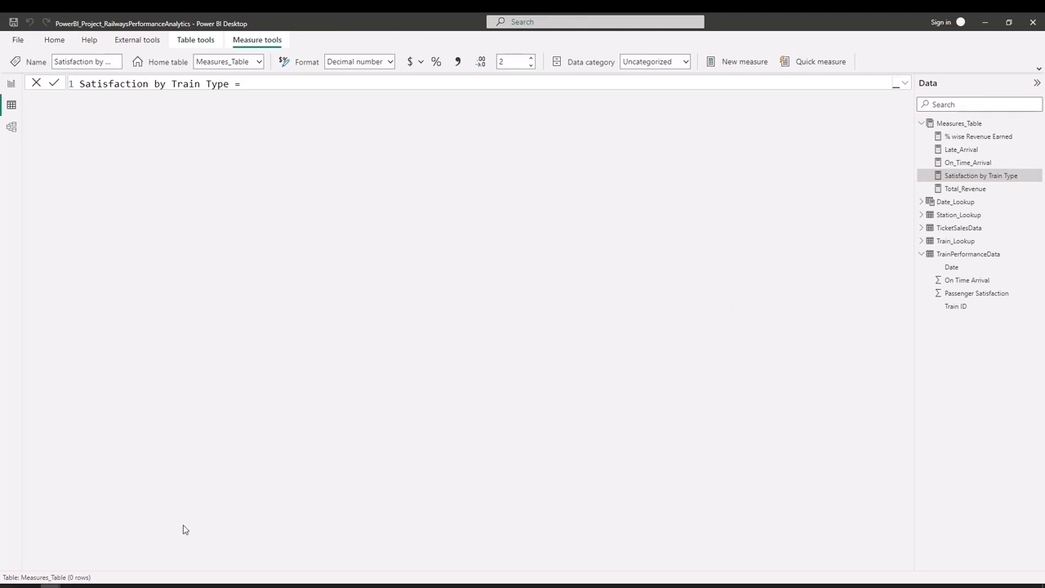
mouse_move(49, 576)
left_click(143, 554)
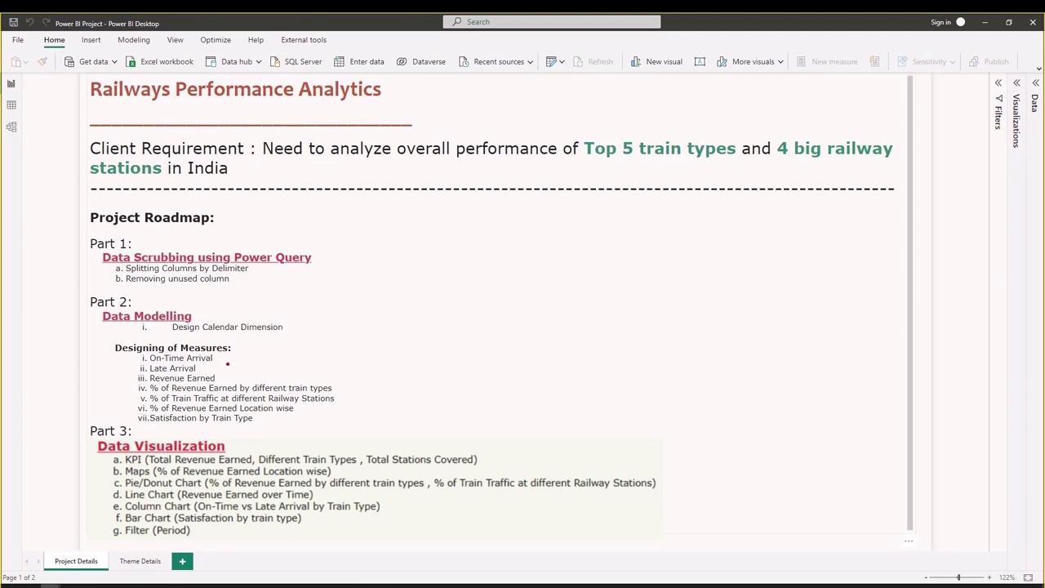
mouse_move(219, 360)
left_mouse_down()
mouse_move(231, 354)
mouse_move(216, 366)
mouse_move(230, 375)
left_mouse_up()
left_click_drag(338, 391, 354, 380)
mouse_move(294, 411)
left_mouse_down()
mouse_move(304, 409)
mouse_move(273, 420)
left_mouse_up()
left_click_drag(131, 401, 139, 396)
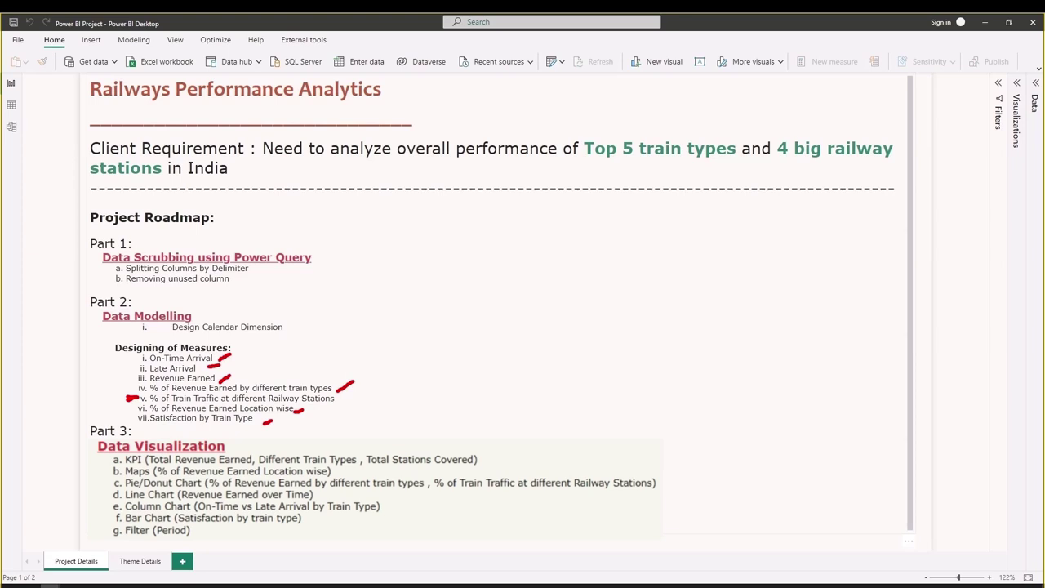
key("Escape")
left_click_drag(149, 407, 201, 406)
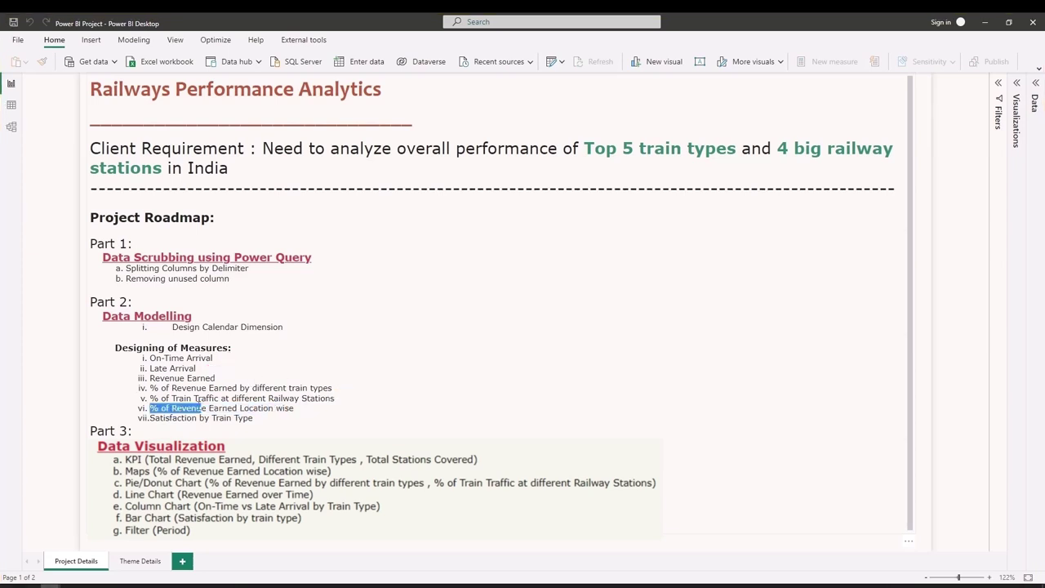
triple_click(163, 398)
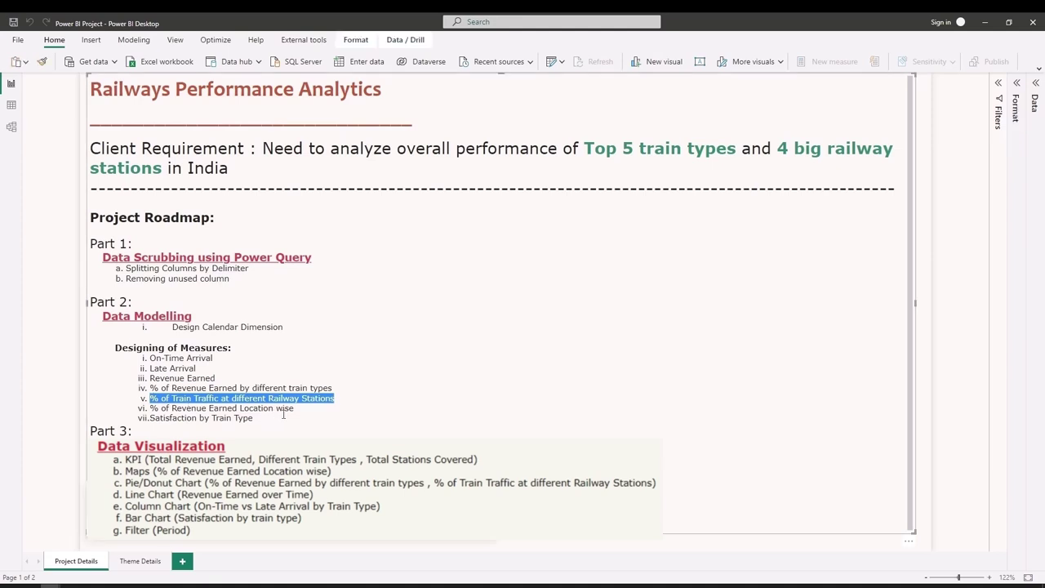
mouse_move(62, 581)
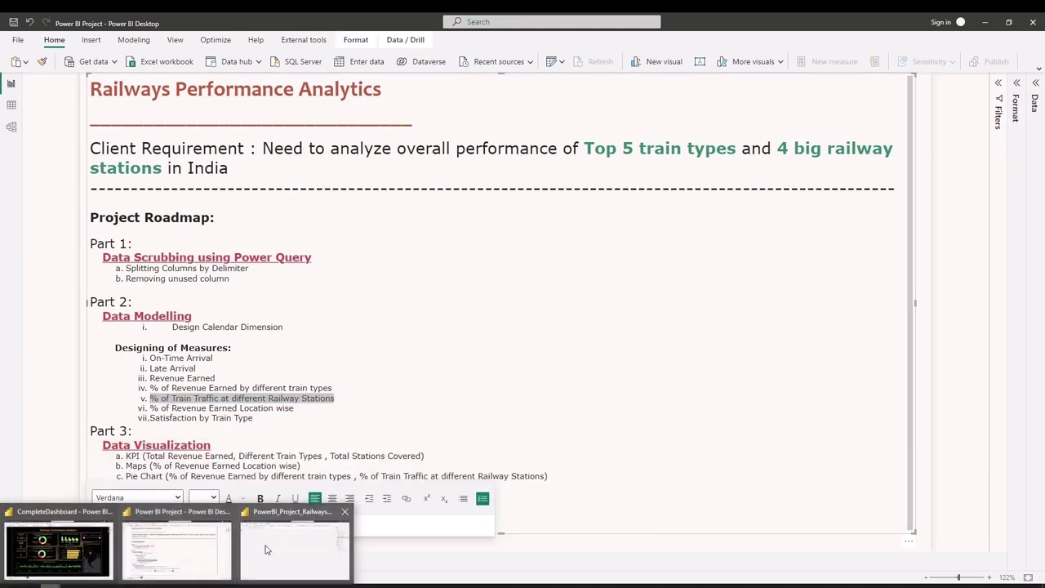
left_click(266, 546)
Create a Measures_Table measure titled '% of Train Traffic at different Railway Stations' with no formula yet.
left_click(1030, 124)
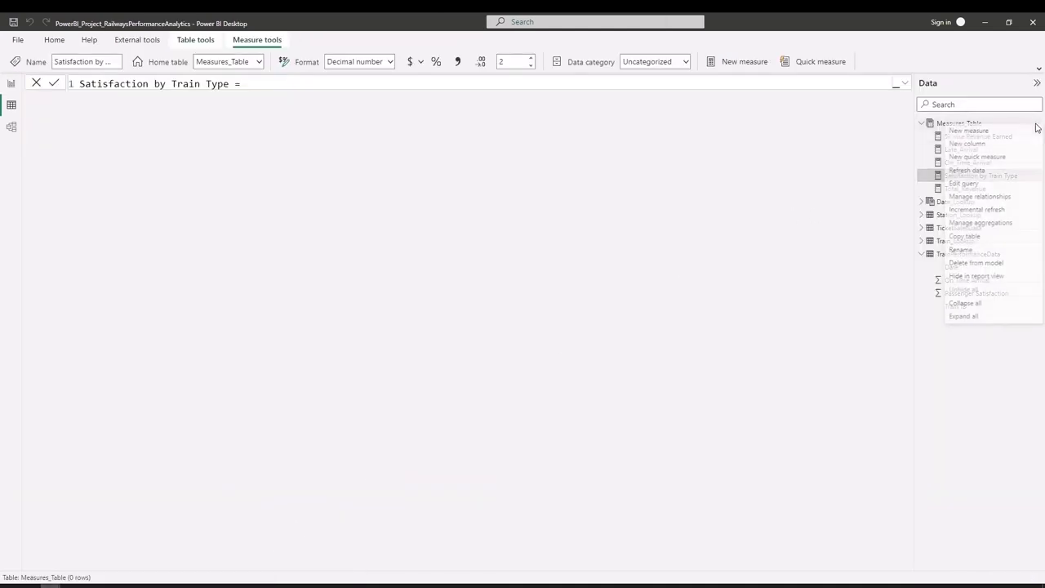
left_click(1023, 133)
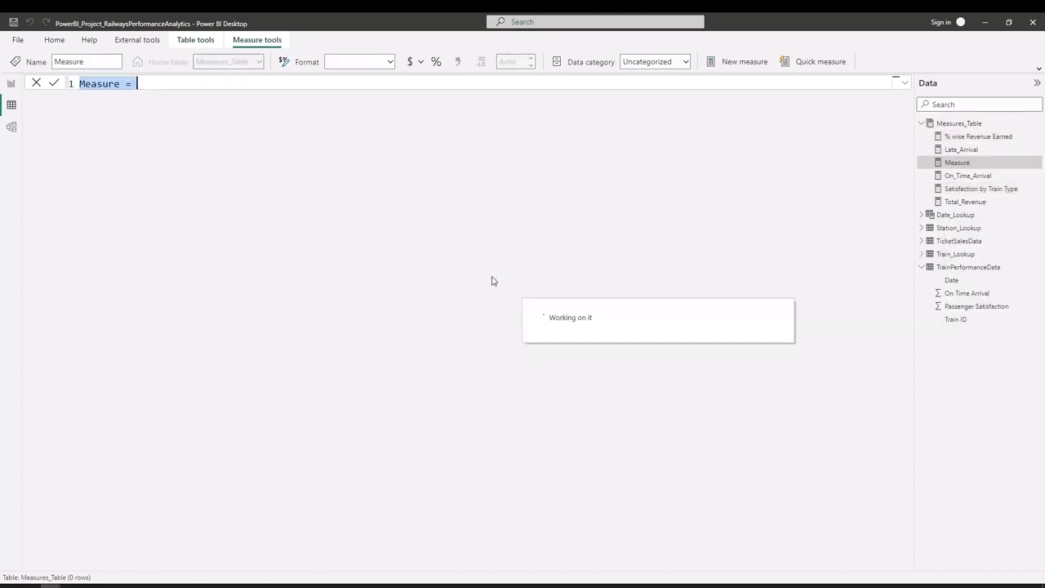
left_click(898, 85)
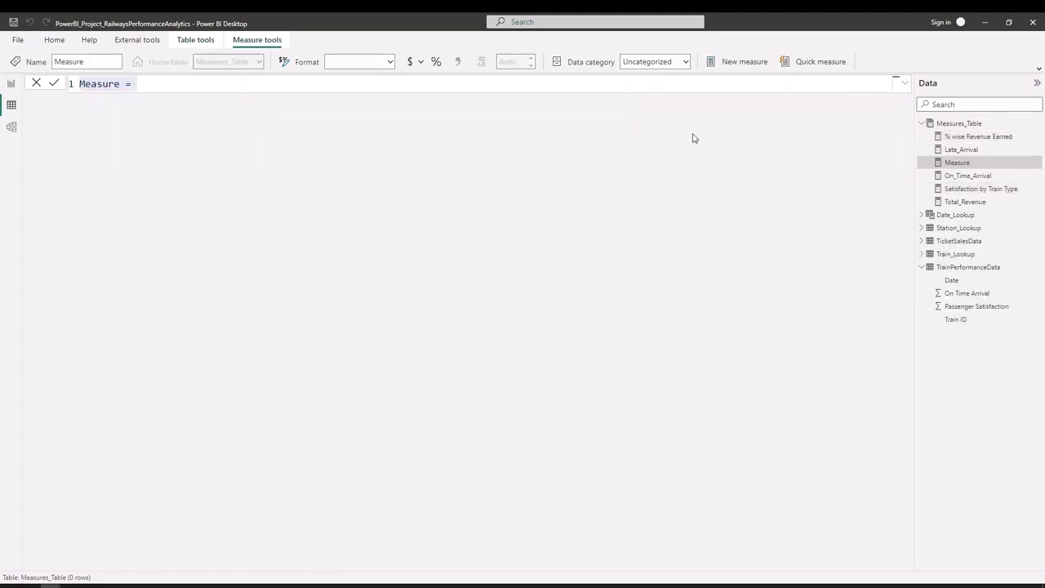
left_click(903, 84)
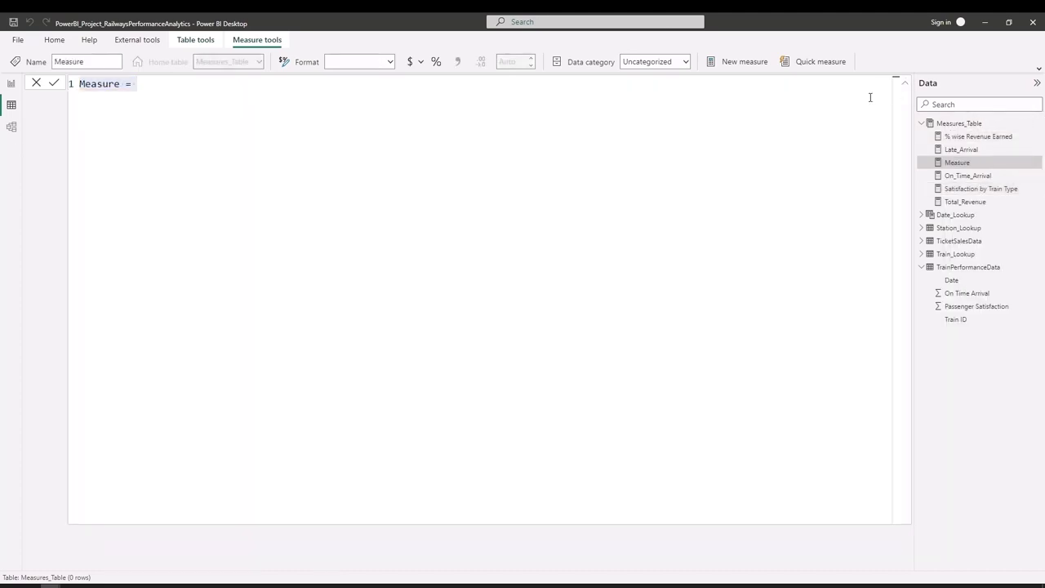
double_click(106, 84)
type("% of Train Traffic at different Railway Stations")
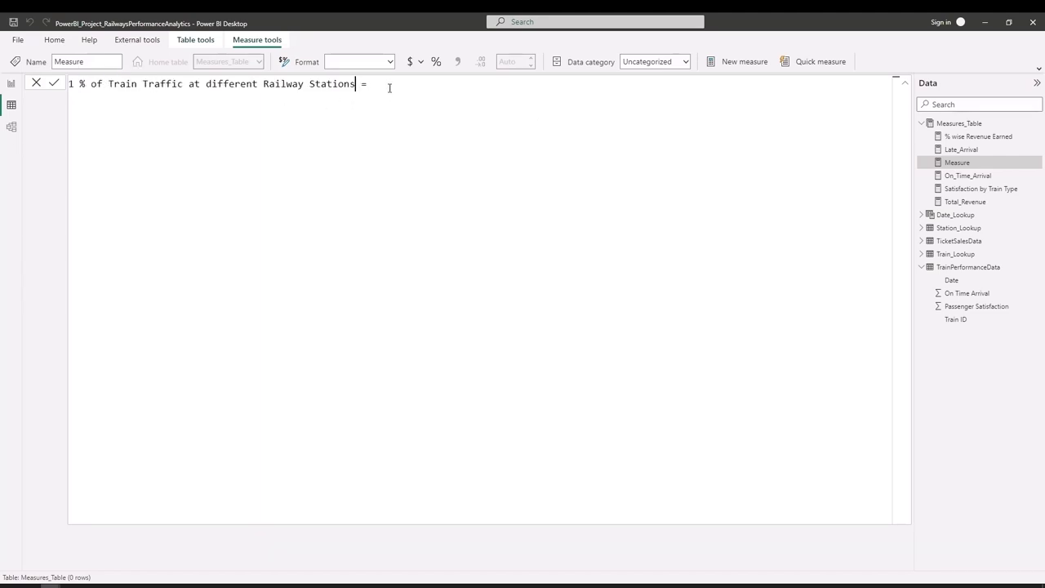
left_click(391, 84)
key("shift+Return")
key("shift+Return")
key("Return")
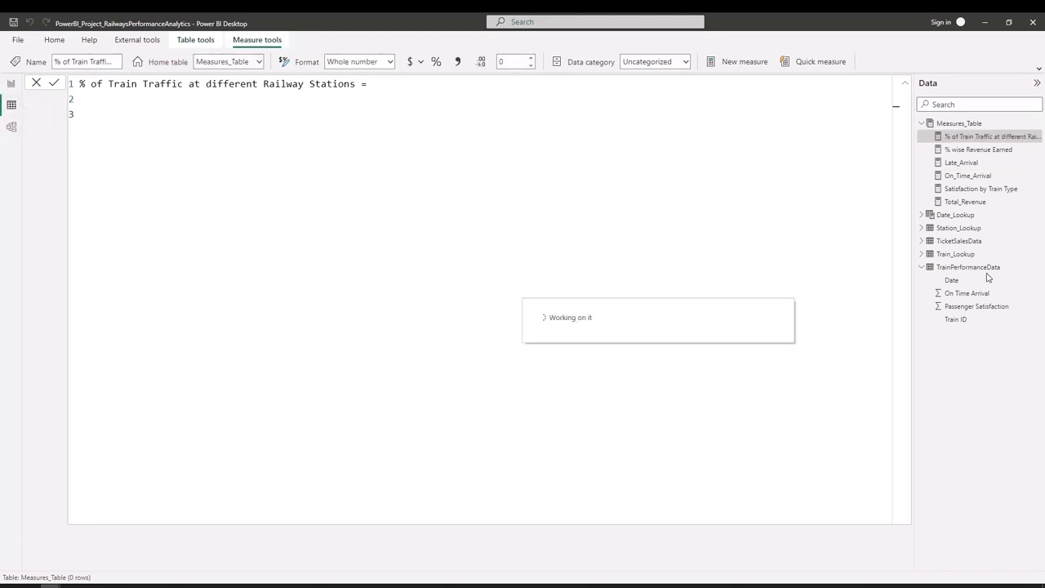
left_click(922, 268)
left_click(932, 244)
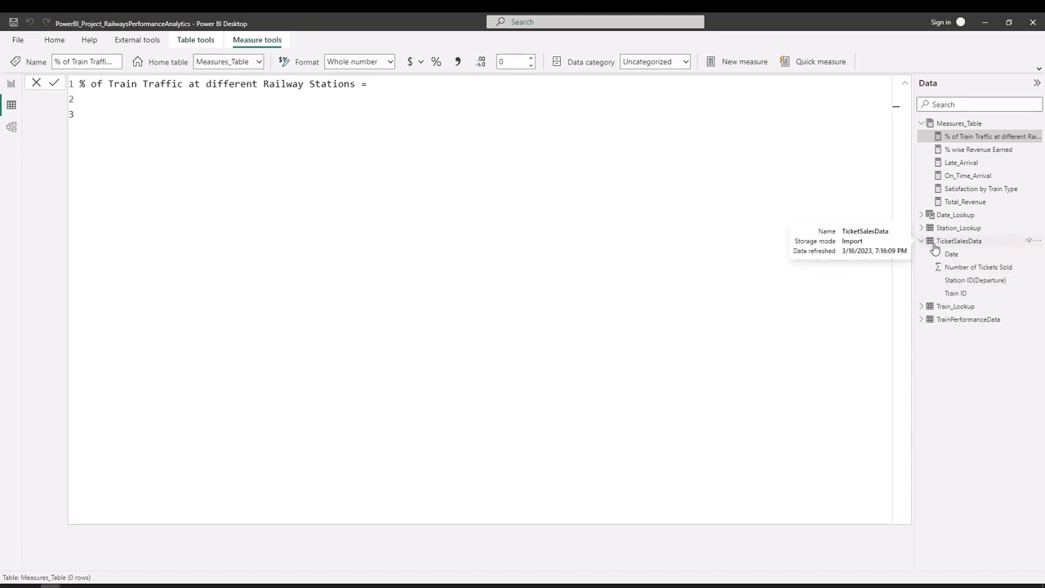
left_click(956, 244)
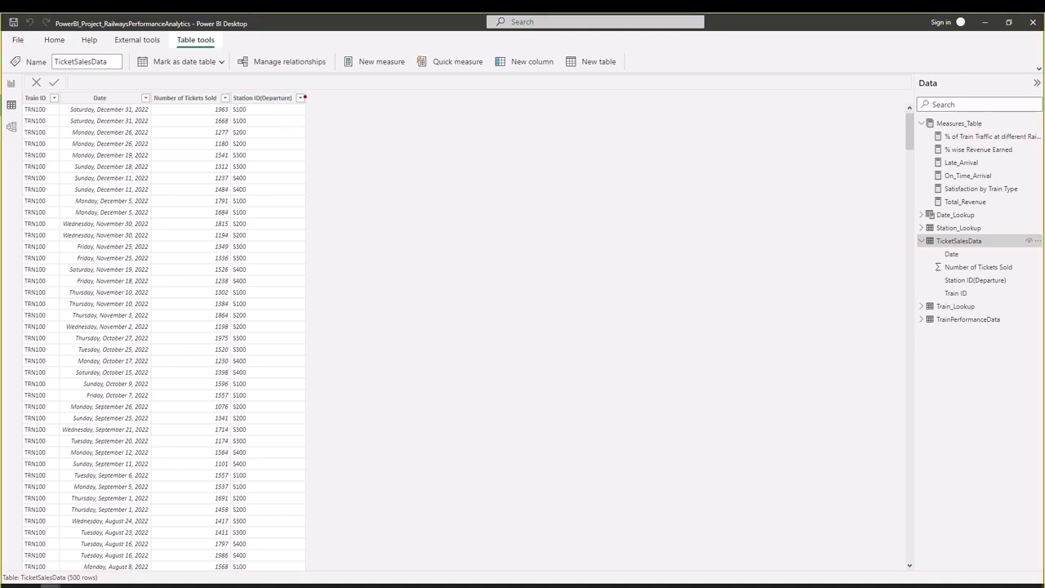
left_click_drag(311, 98, 328, 94)
left_click(300, 98)
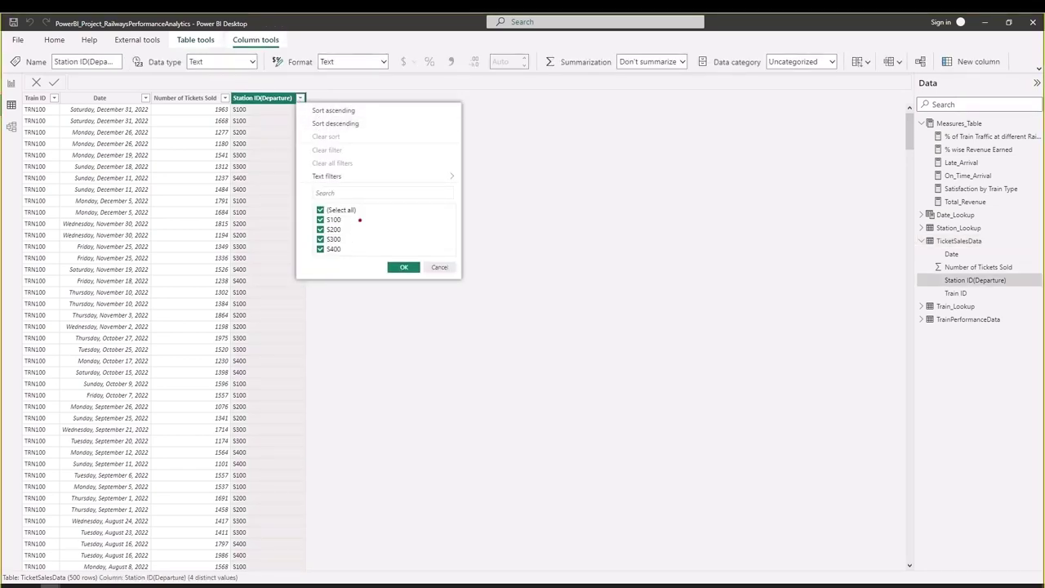
left_click_drag(360, 222, 362, 264)
left_click(444, 269)
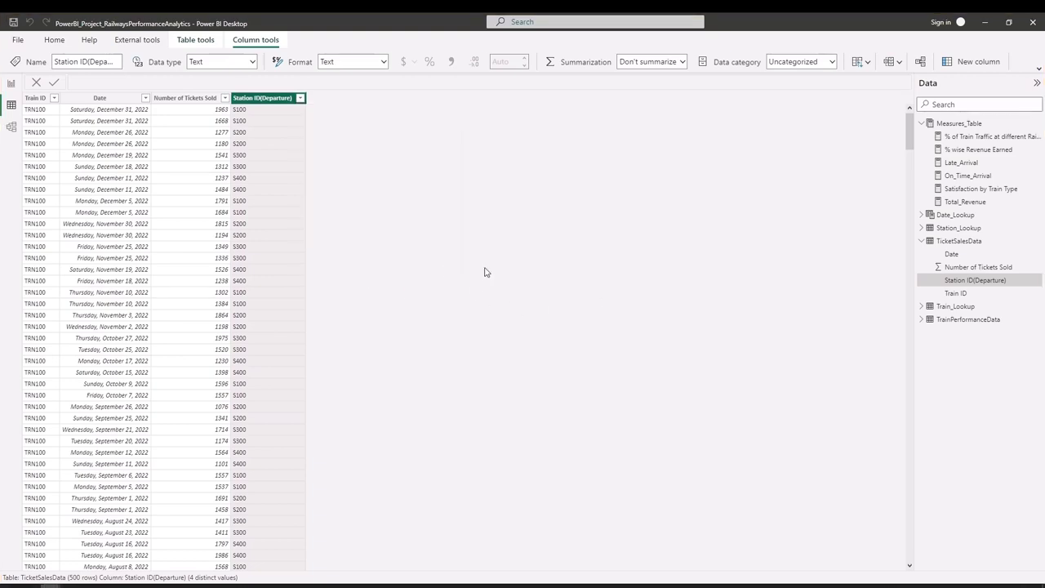
left_click(997, 137)
Add var Nr = CALCULATE(COUNT(TicketSalesData[Station ID(Departure)])) to the measure body.
left_click(381, 85)
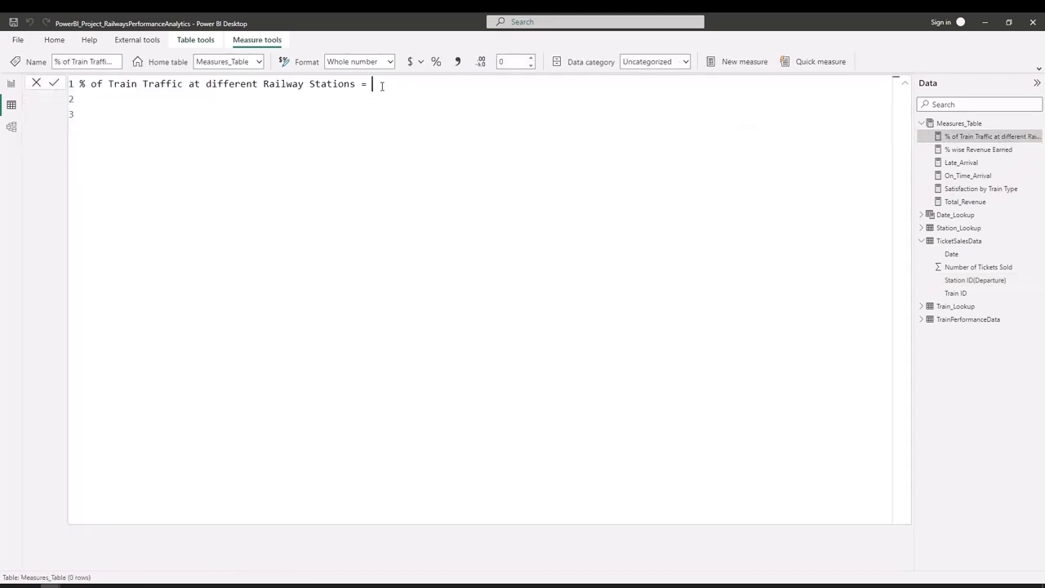
key("shift+Return")
key("shift+Return")
type("var ")
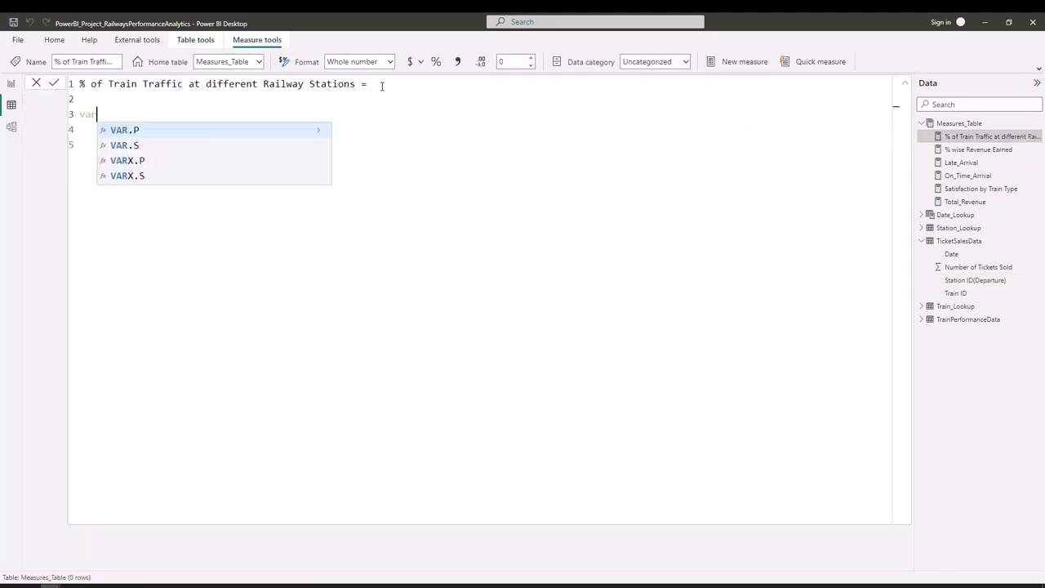
type("Nr = ")
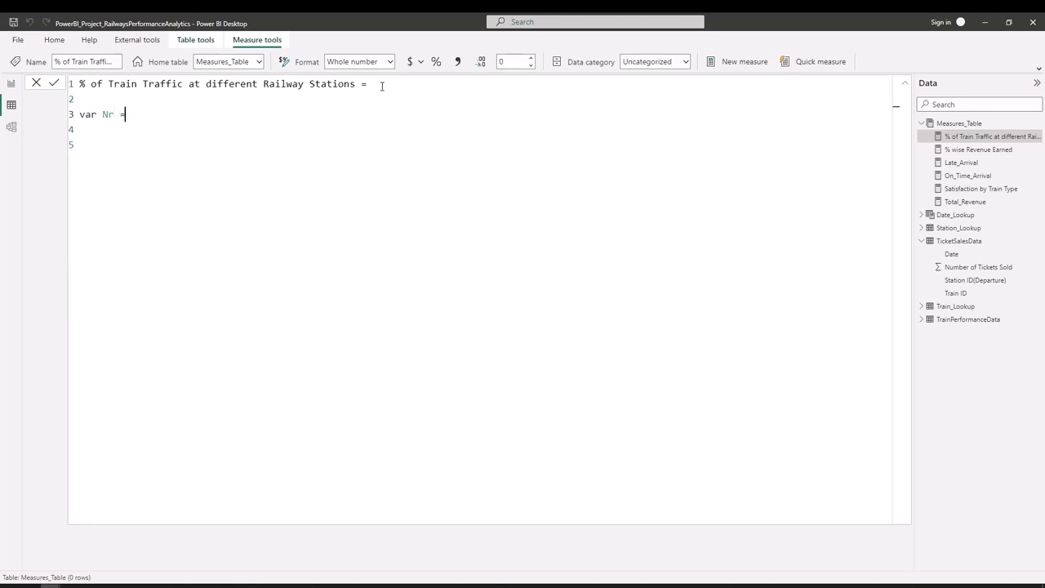
type("Cal")
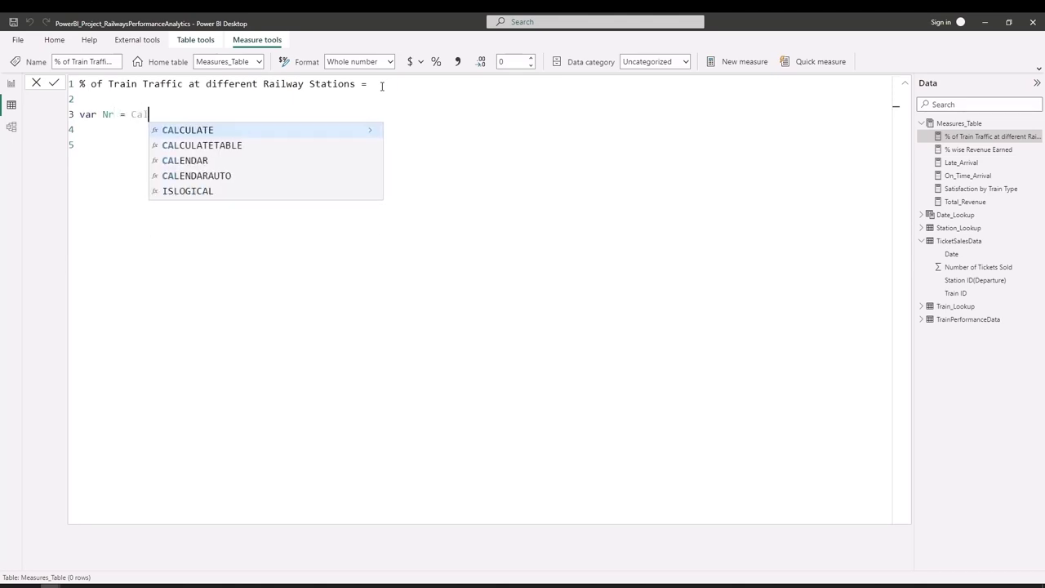
key("Tab")
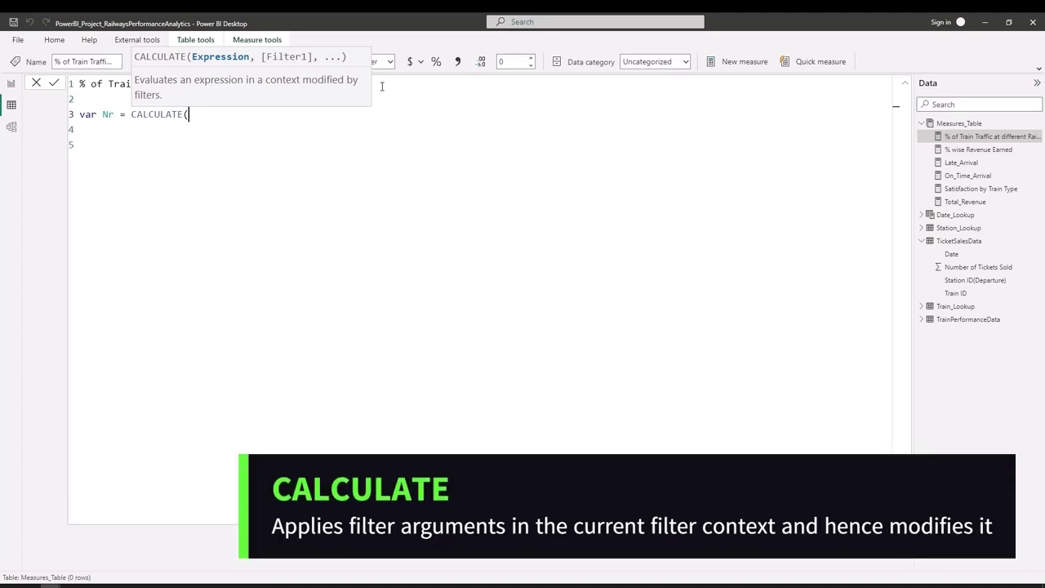
type("cou")
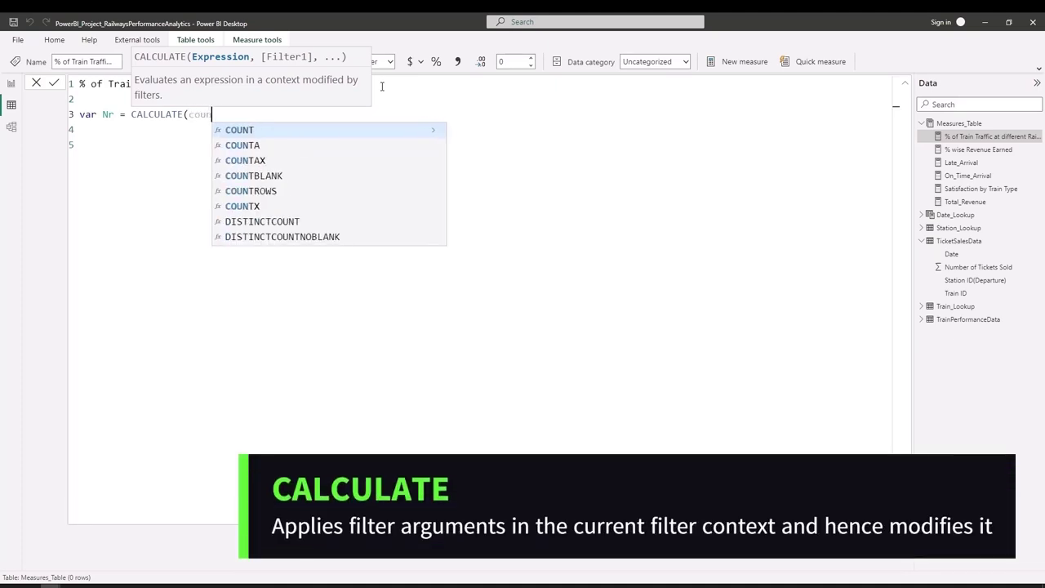
type("nt(")
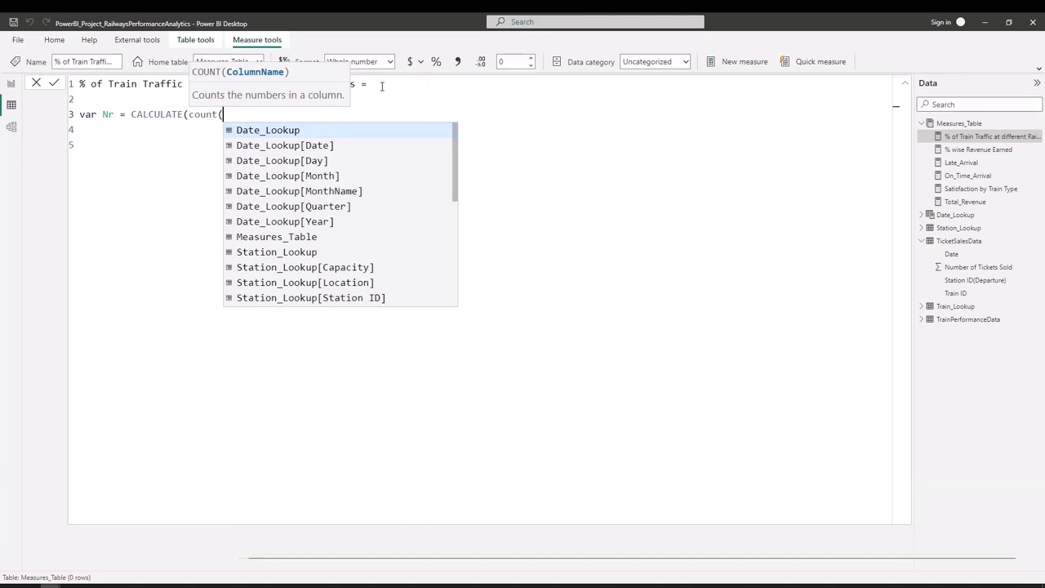
type("T")
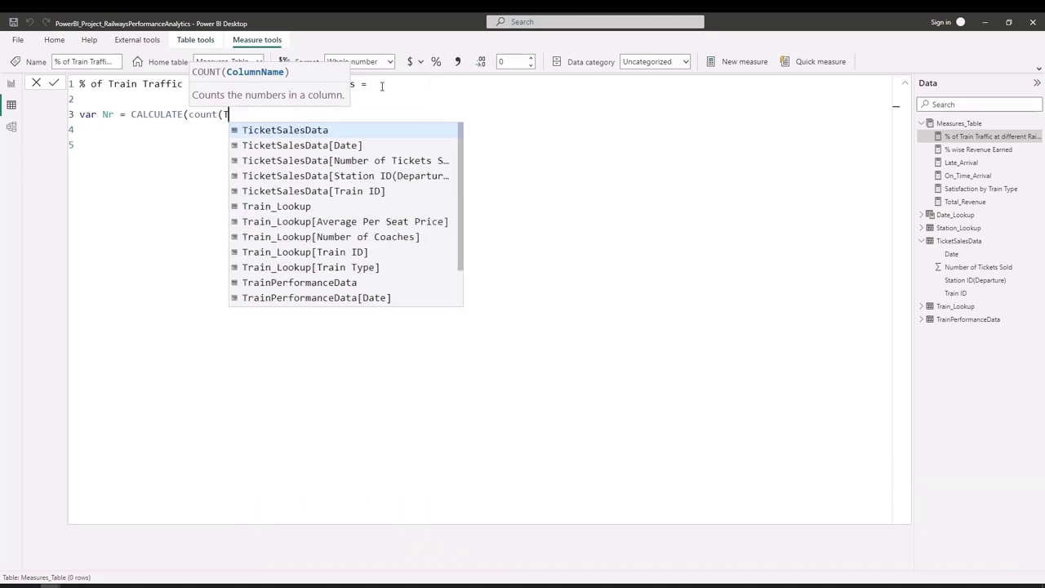
type("ic")
key("Down")
key("Down")
key("Down")
key("Tab")
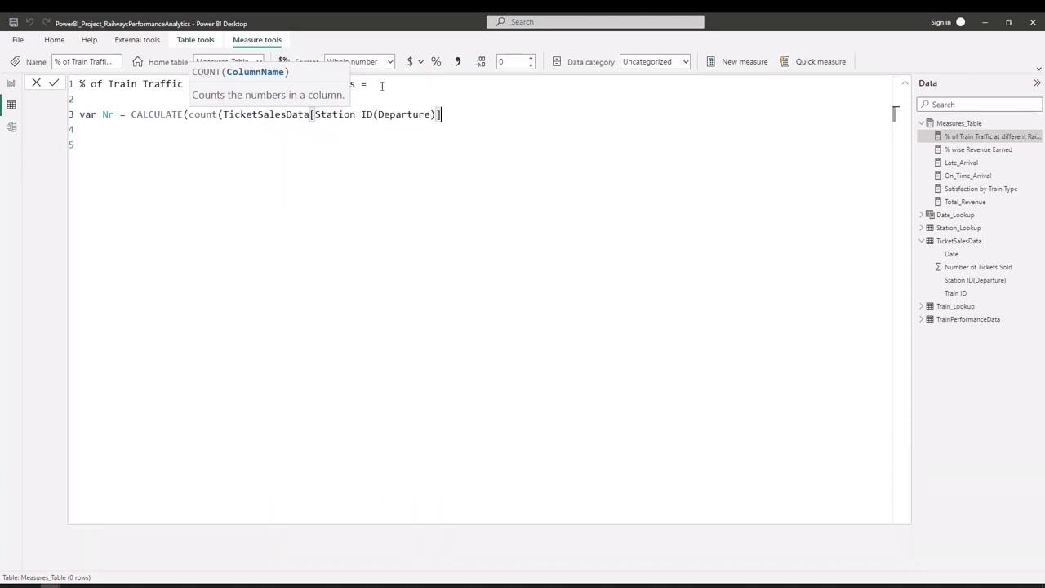
type("),")
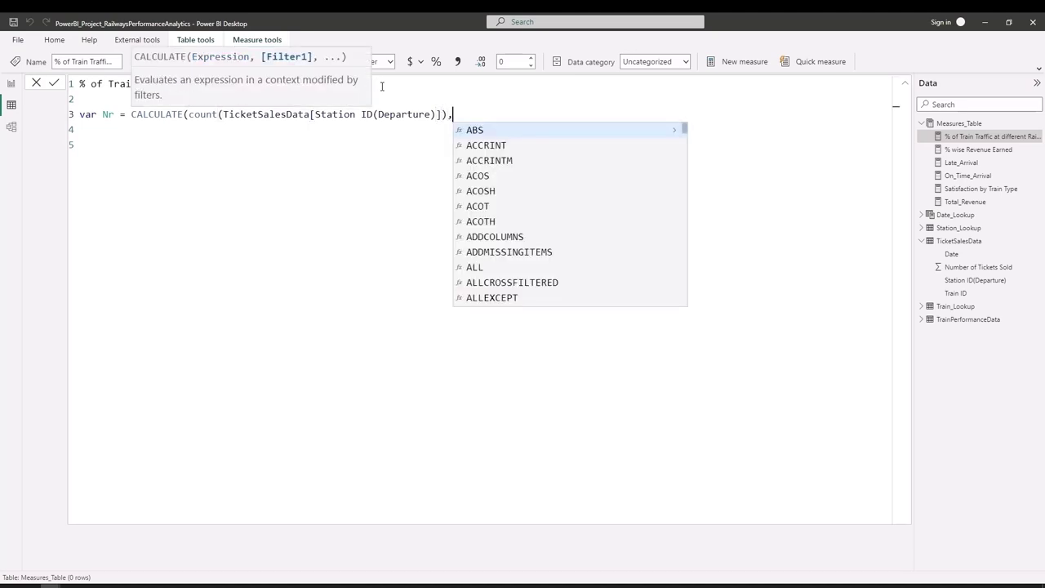
key("BackSpace")
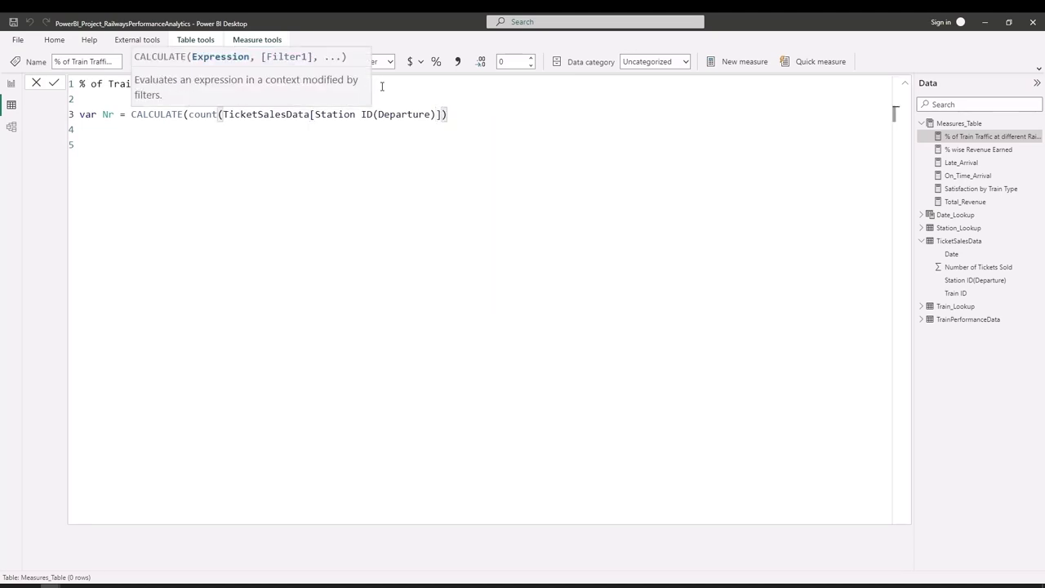
type(")")
key("Return")
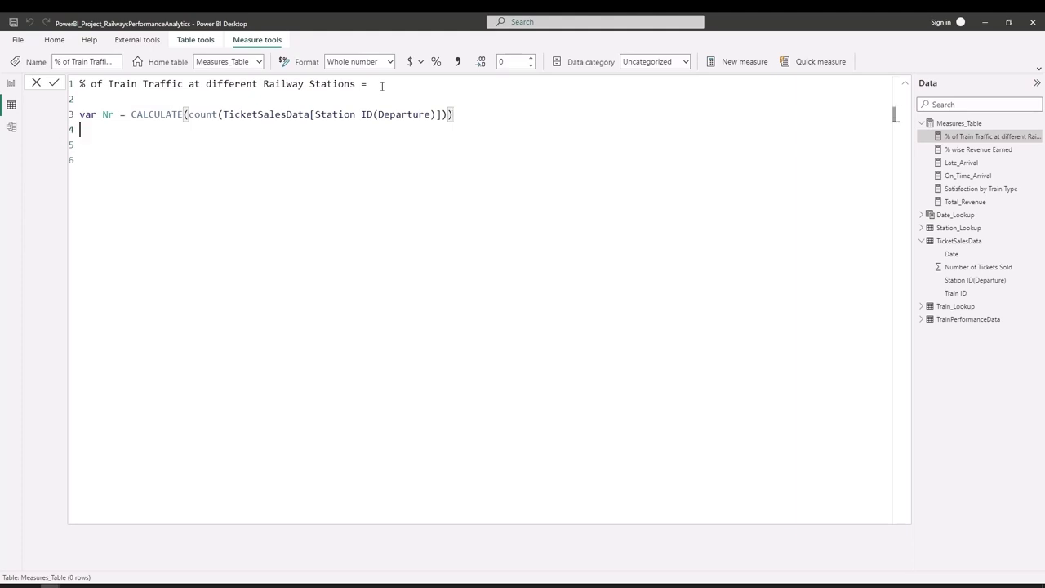
key("Return")
Add var Dr as the same departure-station count, wrapped with ALL().
type("var ")
type("Dr = ")
type("Cal")
key("Tab")
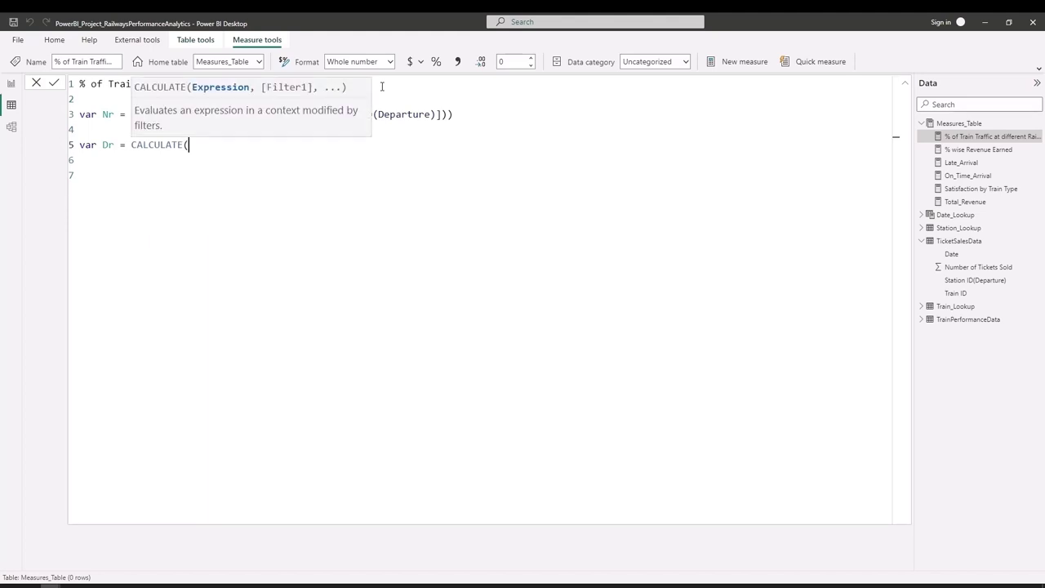
type("cou")
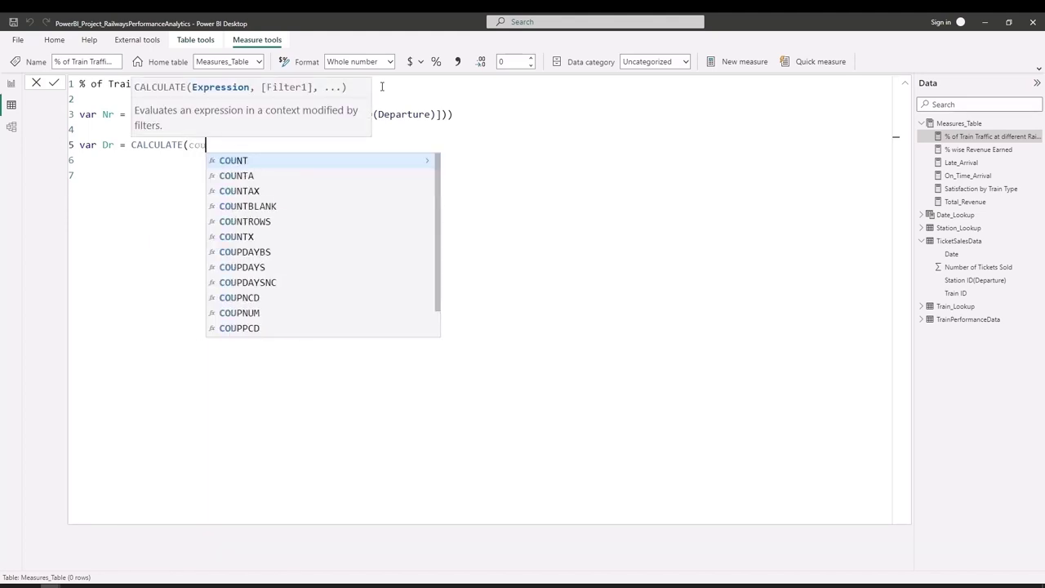
type("nt(T")
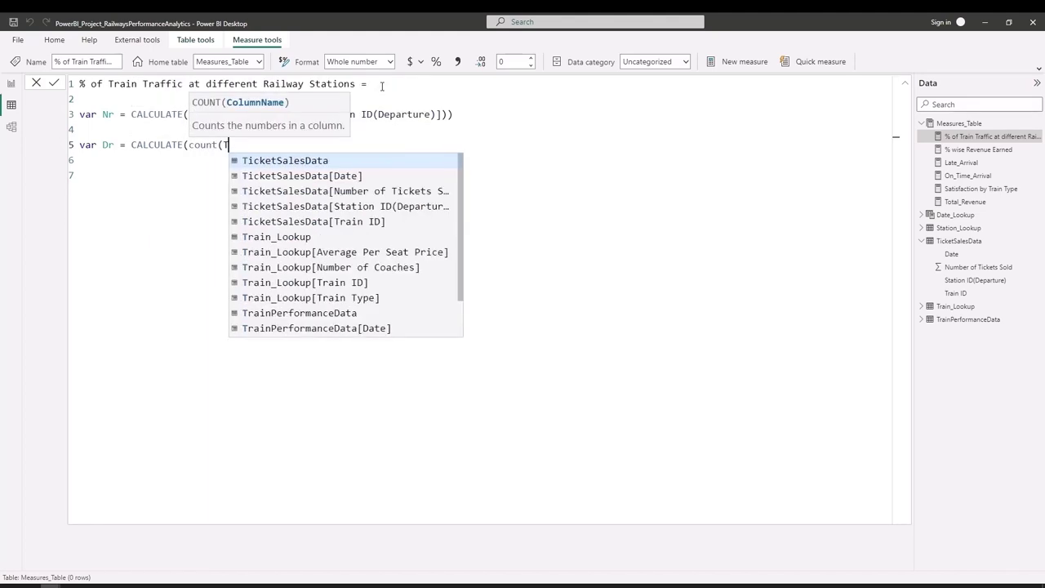
type("ic")
key("Tab")
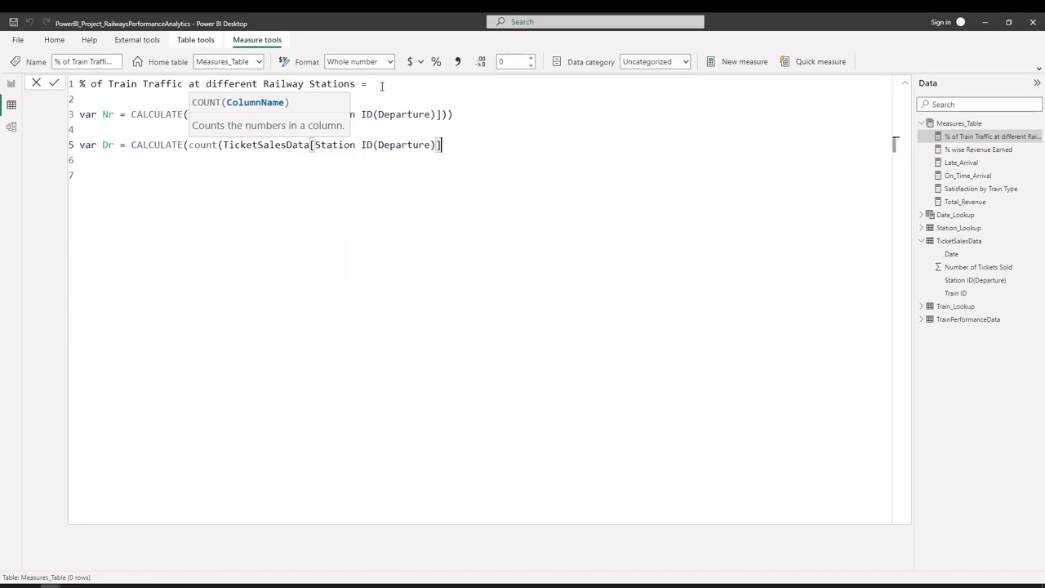
type(")],ALL")
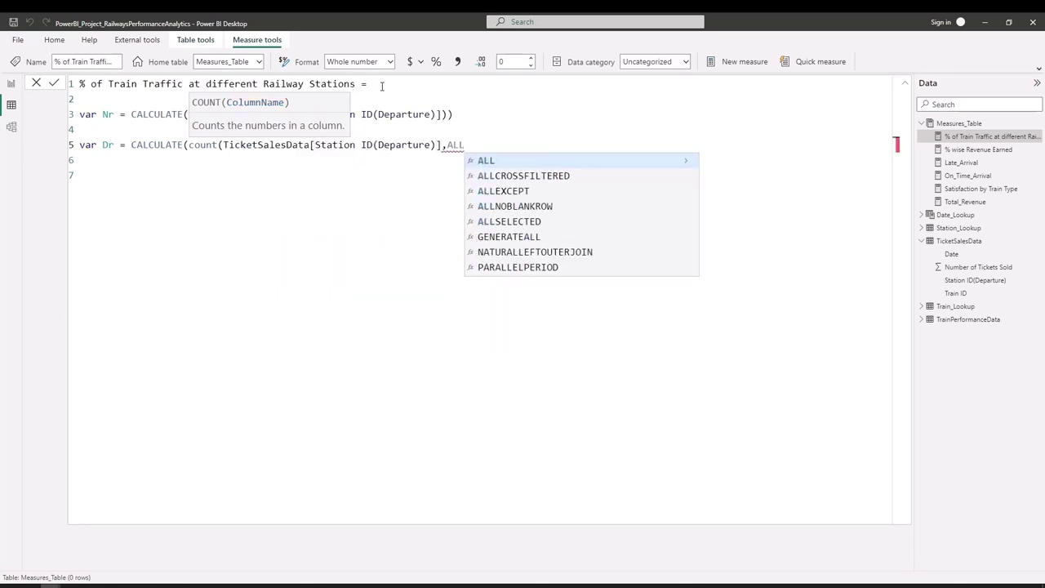
type("())")
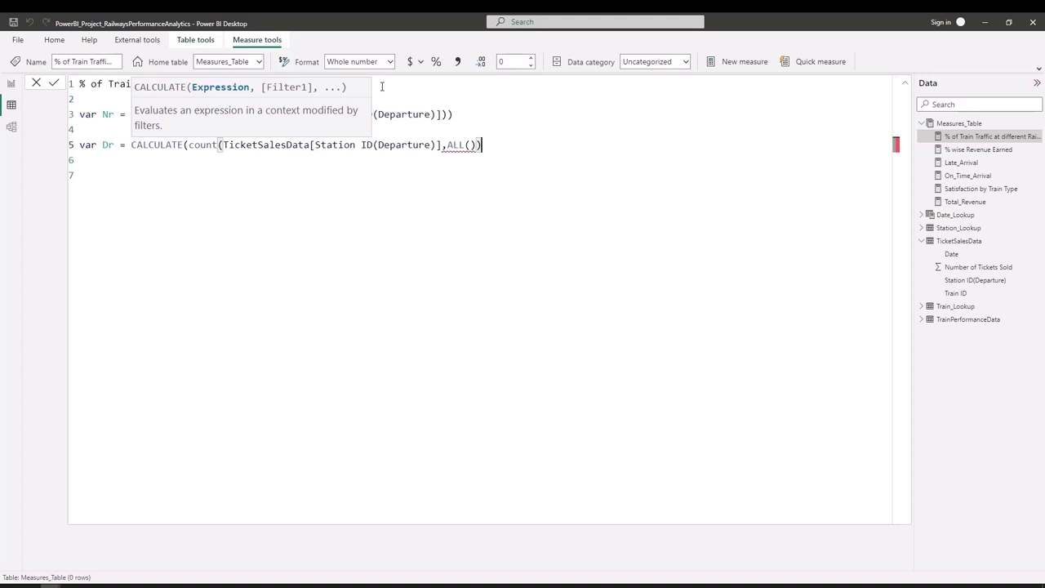
key("Left")
key("Left")
key("Left")
key("Left")
key("Left")
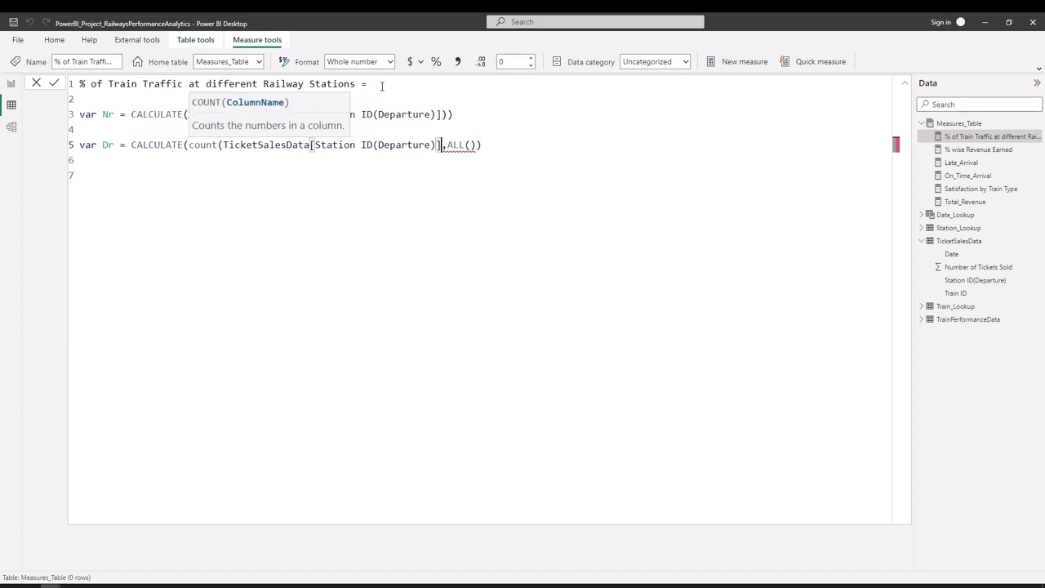
type(")")
key("Right")
key("Right")
key("Right")
key("Right")
key("Right")
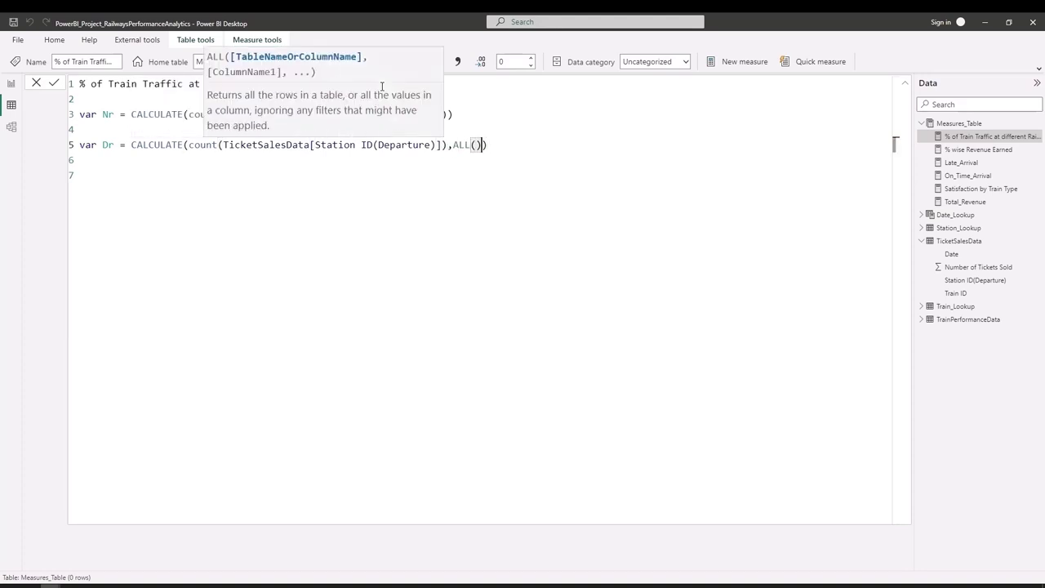
key("Right")
key("Return")
key("Return")
Add Var ratio = DIVIDE(Nr,Dr,"_") and end the measure with Return ratio.
type("V")
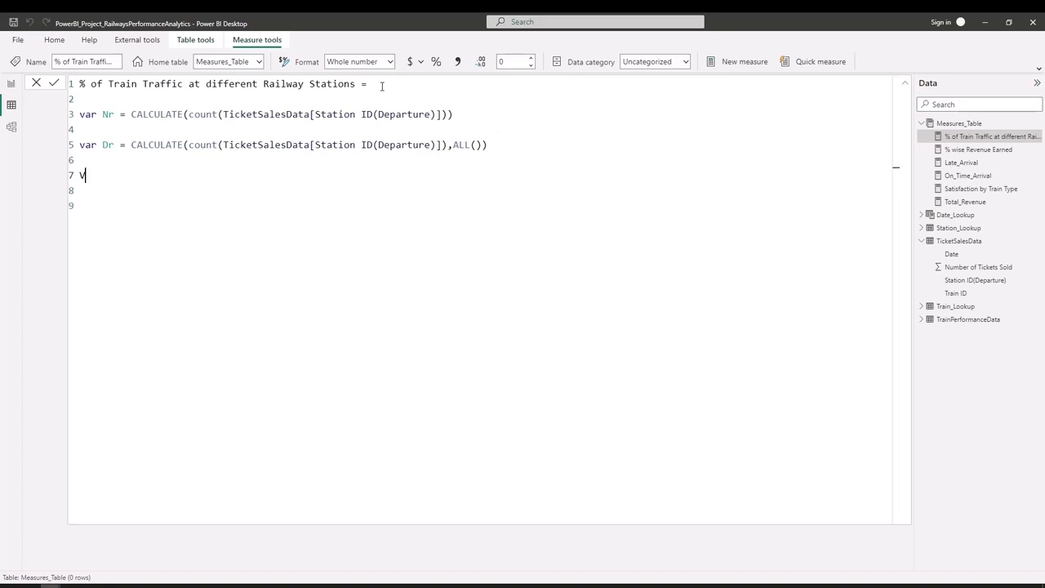
type("ar rati")
type("o = D")
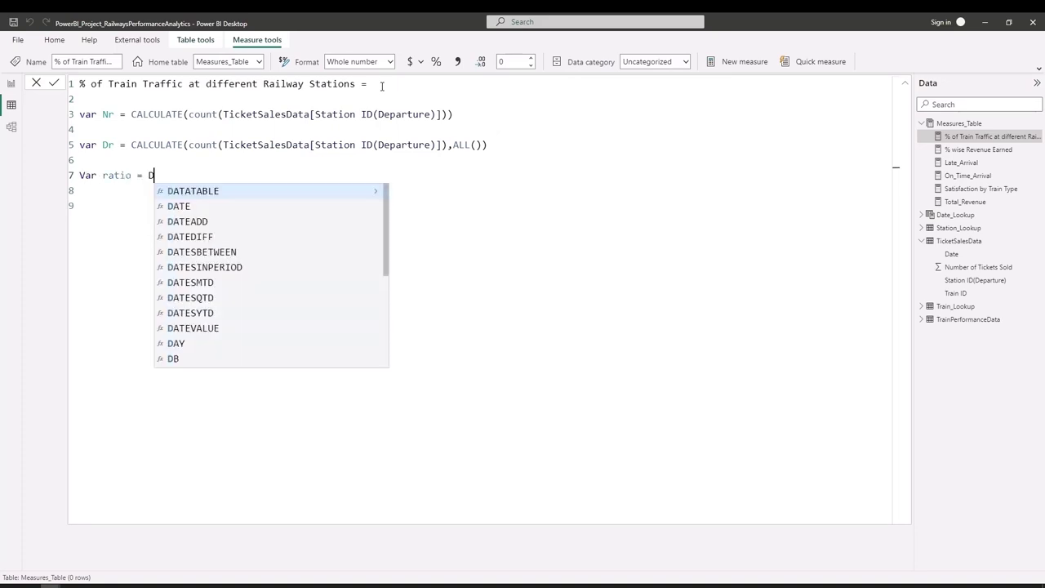
type("IV")
key("Tab")
type("N")
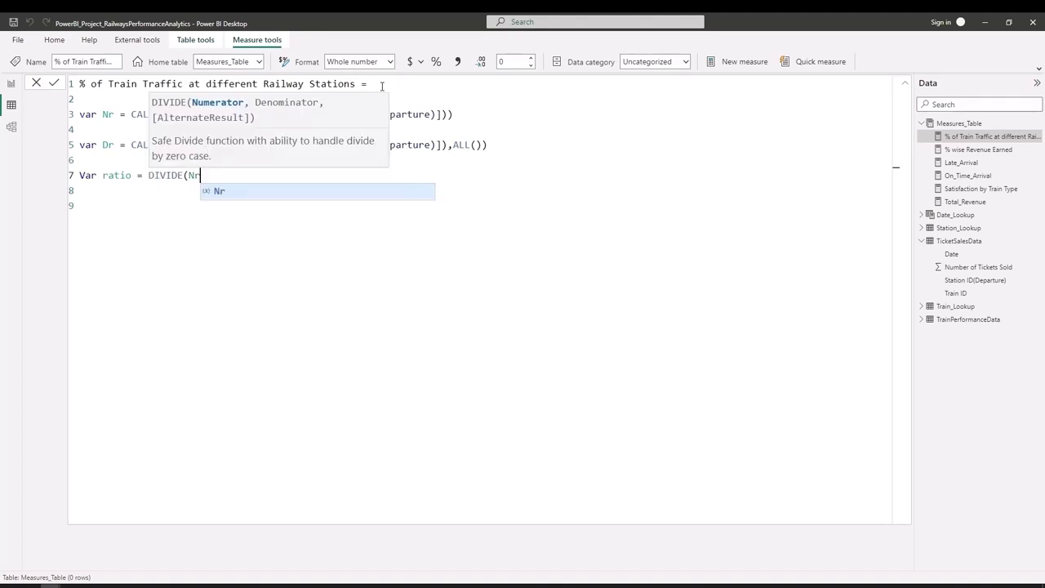
type("r,Dr,")
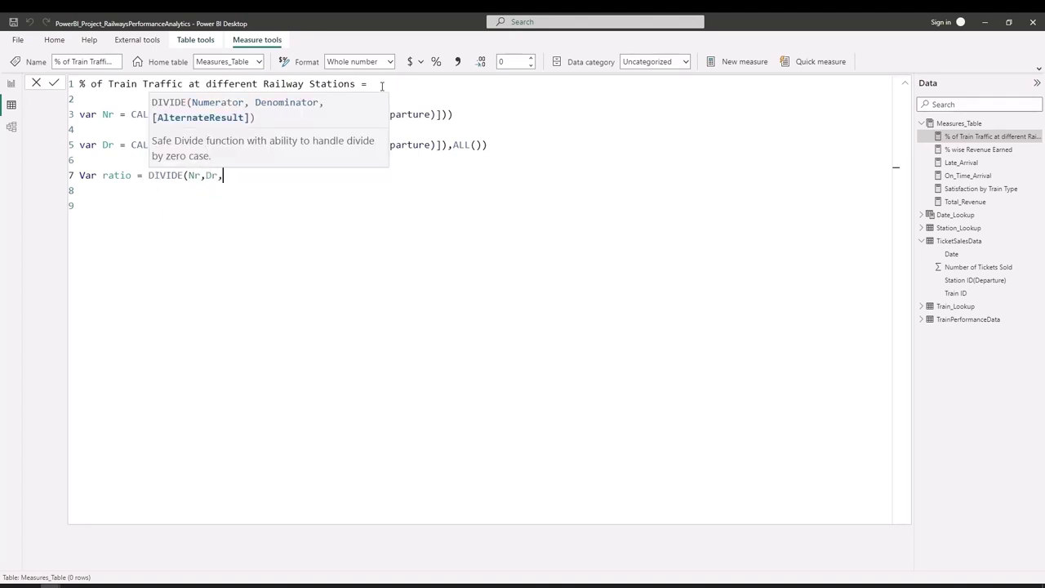
type("\"_")
type("\")")
key("Return")
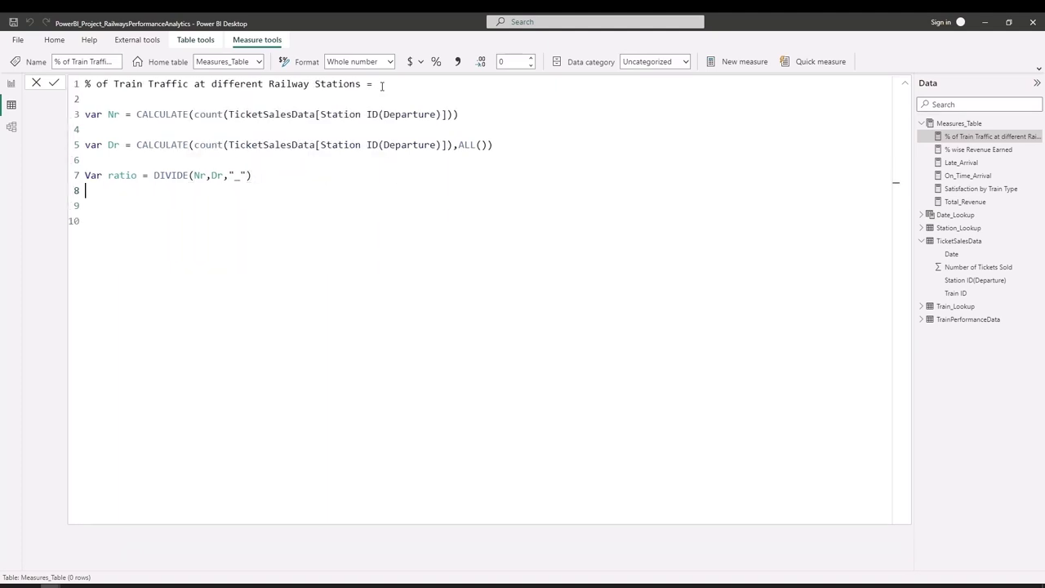
key("Return")
type("Return")
type(" rat")
key("Down")
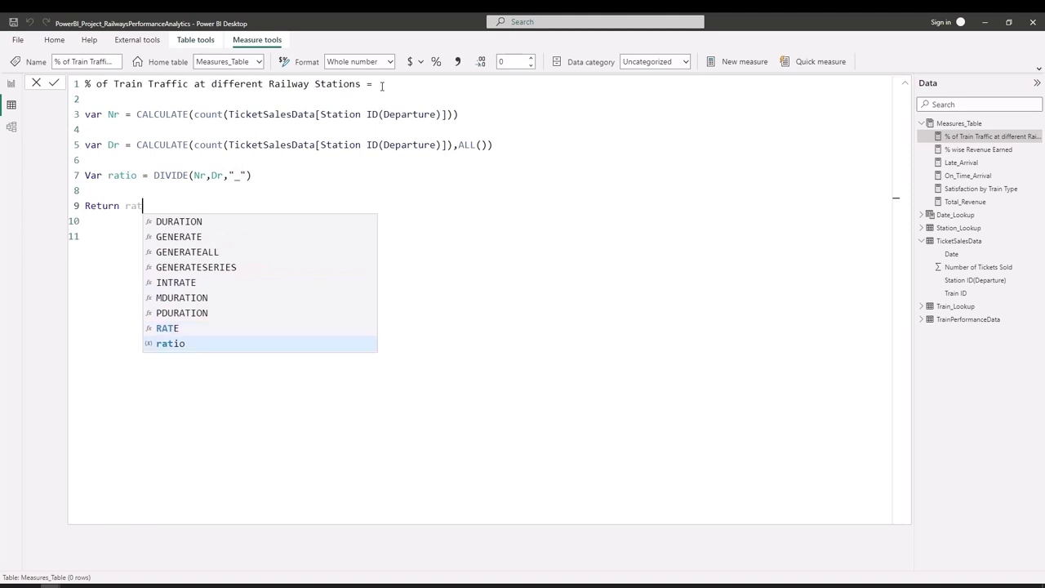
key("Tab")
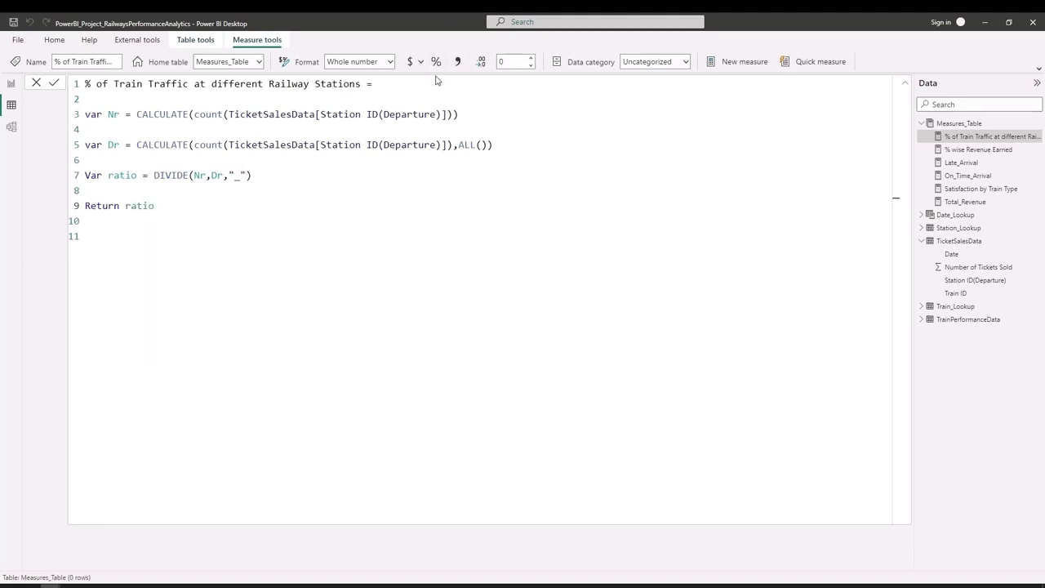
key("Down")
key("Down")
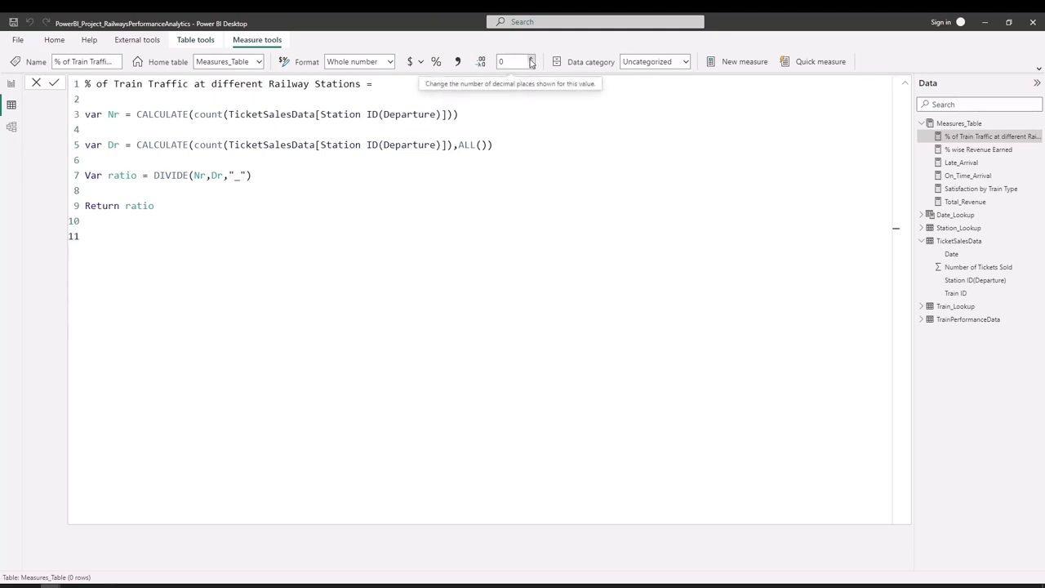
Format the train traffic measure with 2 decimal places and collapse the formula bar.
left_click(532, 58)
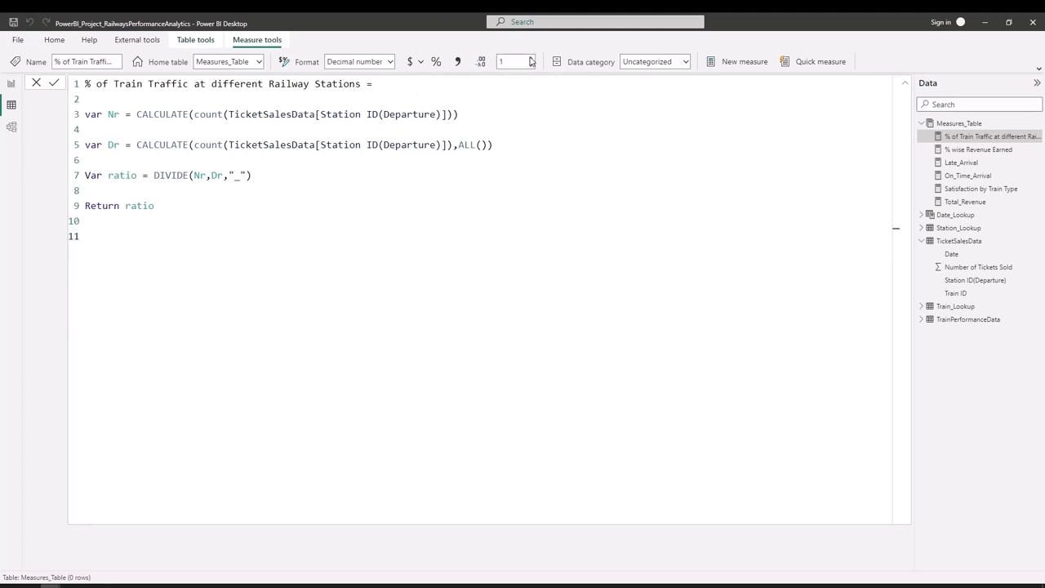
left_click(532, 59)
left_click(905, 86)
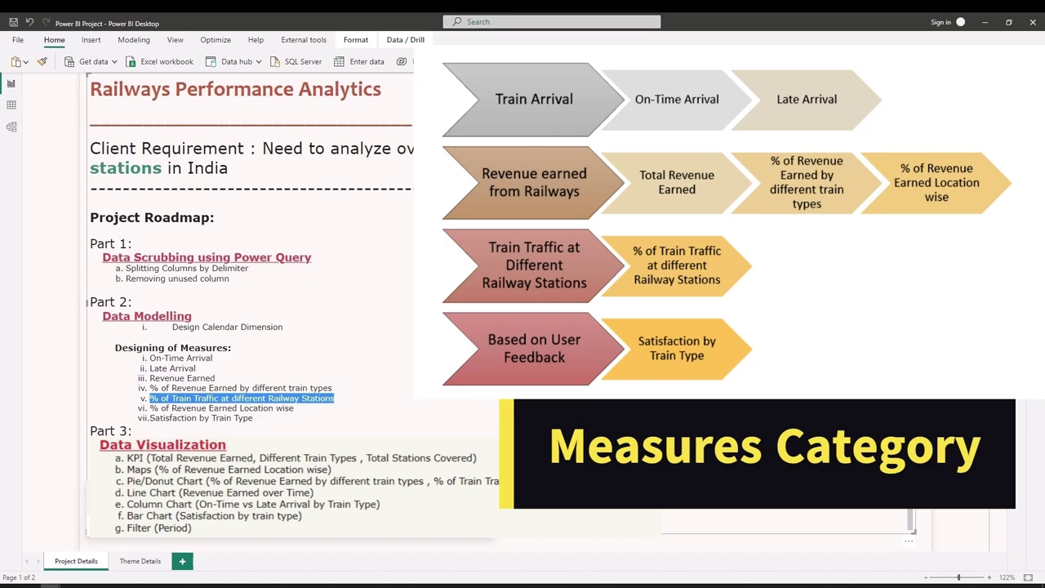
left_click(712, 546)
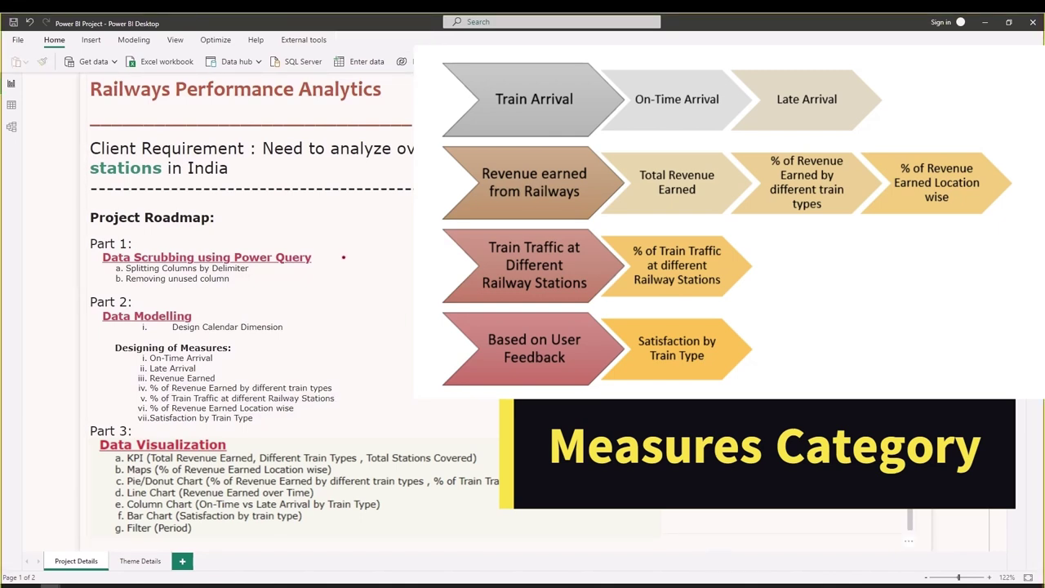
mouse_move(157, 232)
left_mouse_down()
mouse_move(85, 241)
mouse_move(122, 291)
mouse_move(346, 260)
mouse_move(237, 230)
left_mouse_up()
mouse_move(88, 295)
left_mouse_down()
mouse_move(67, 359)
mouse_move(110, 420)
mouse_move(121, 419)
left_mouse_up()
mouse_move(329, 352)
left_mouse_down()
mouse_move(347, 372)
mouse_move(358, 421)
left_mouse_up()
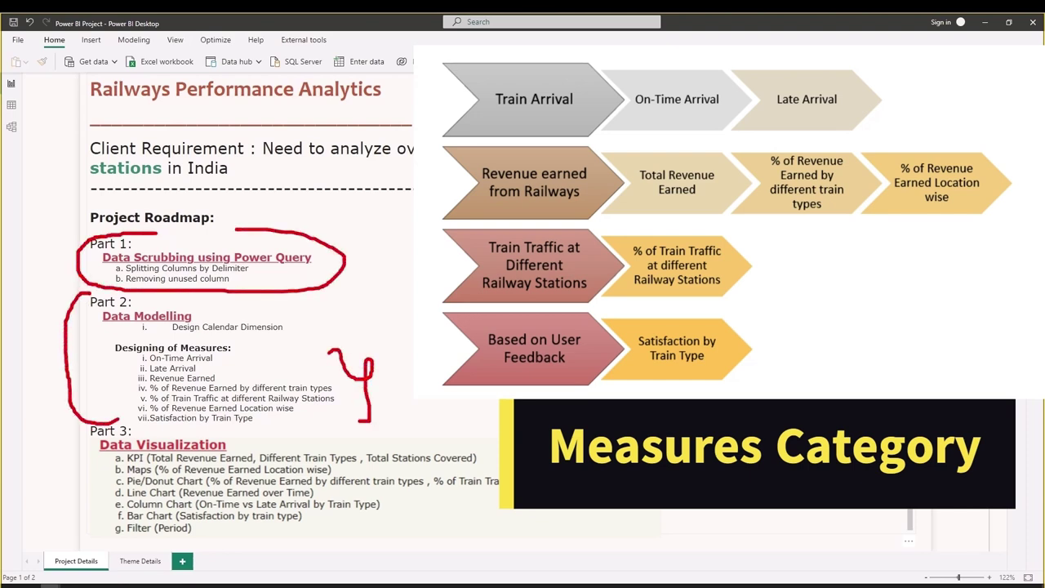
left_click_drag(379, 374, 414, 364)
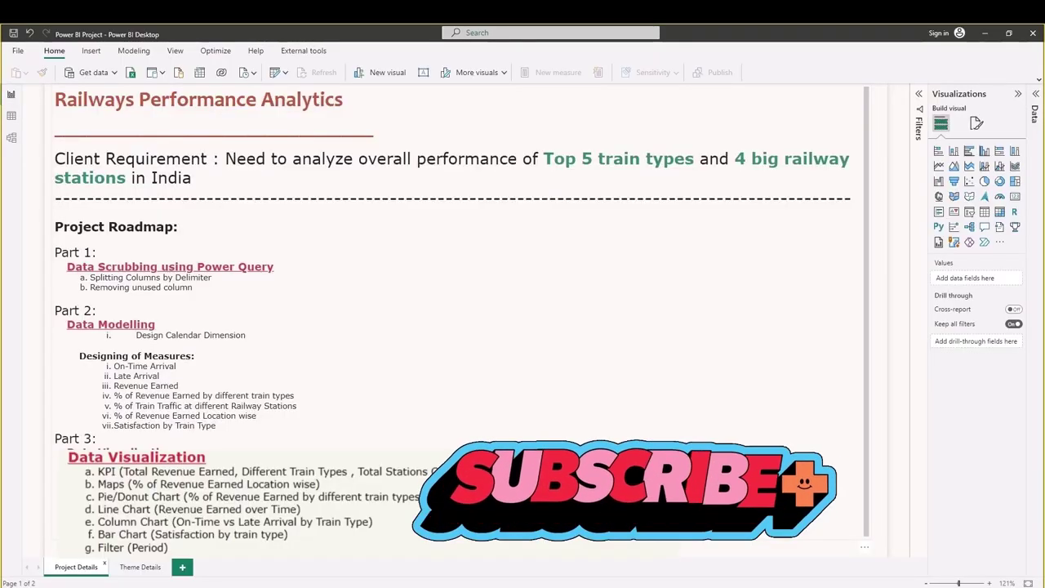
Mark up the Theme Details page listing the Innovate colours and 1600×900 canvas.
left_click_drag(300, 258, 346, 397)
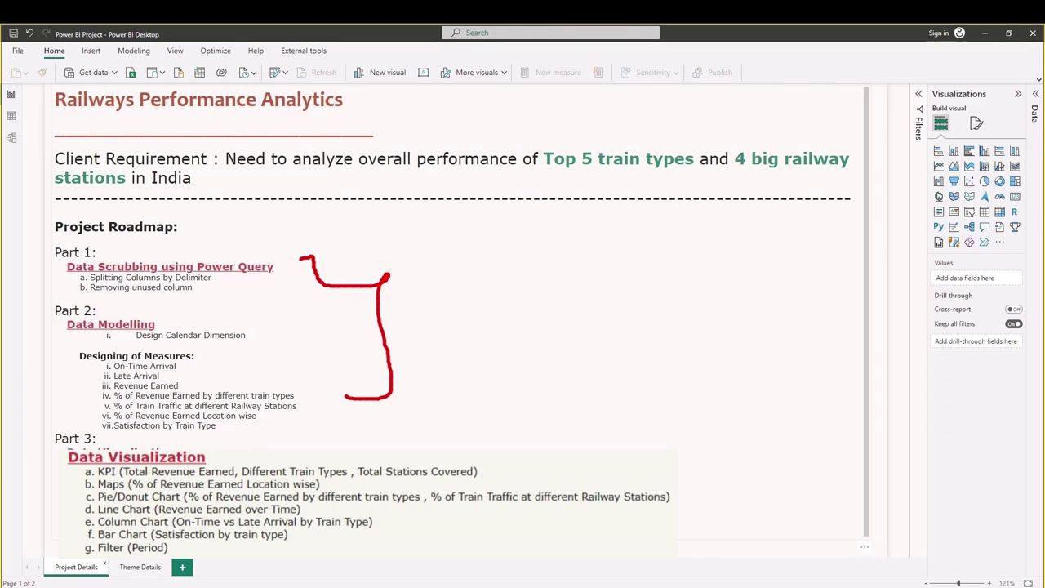
left_click_drag(487, 435, 690, 440)
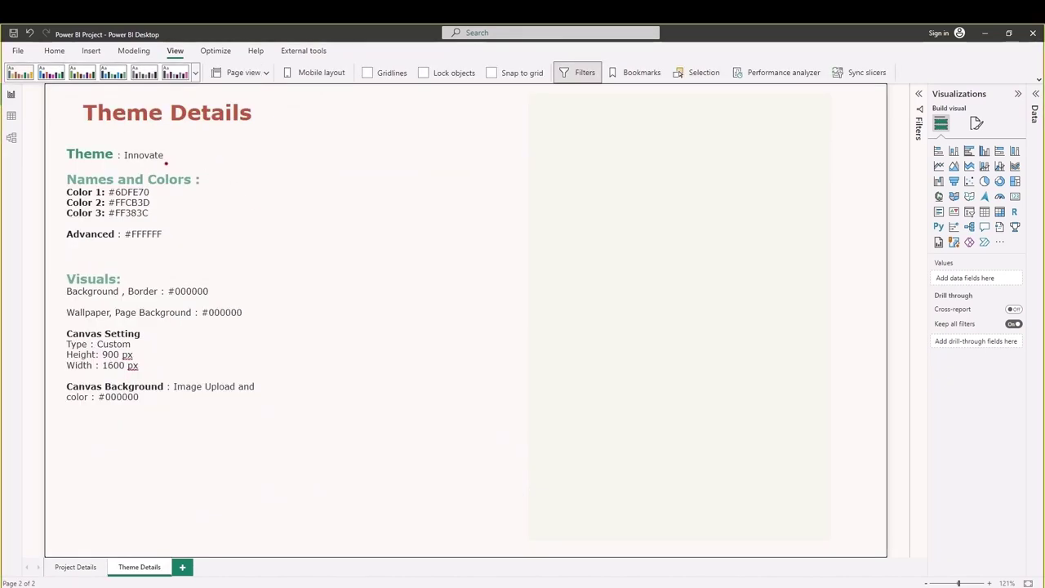
Annotate the border, background and canvas notes, then clear the ink and return to Railways.
left_click_drag(147, 167, 179, 166)
mouse_move(160, 144)
left_mouse_down()
mouse_move(172, 177)
mouse_move(206, 144)
left_mouse_up()
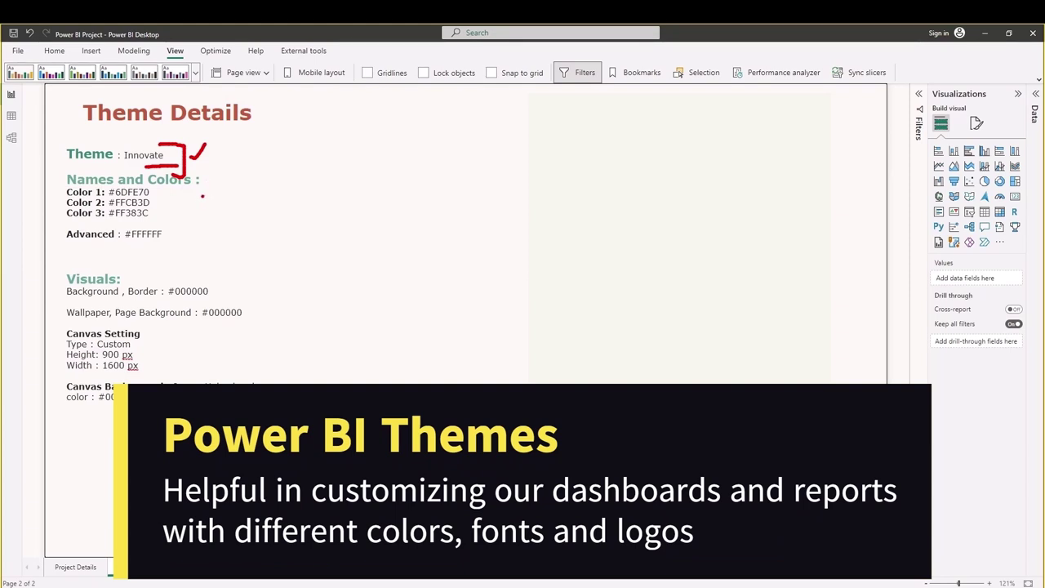
left_click_drag(196, 198, 194, 232)
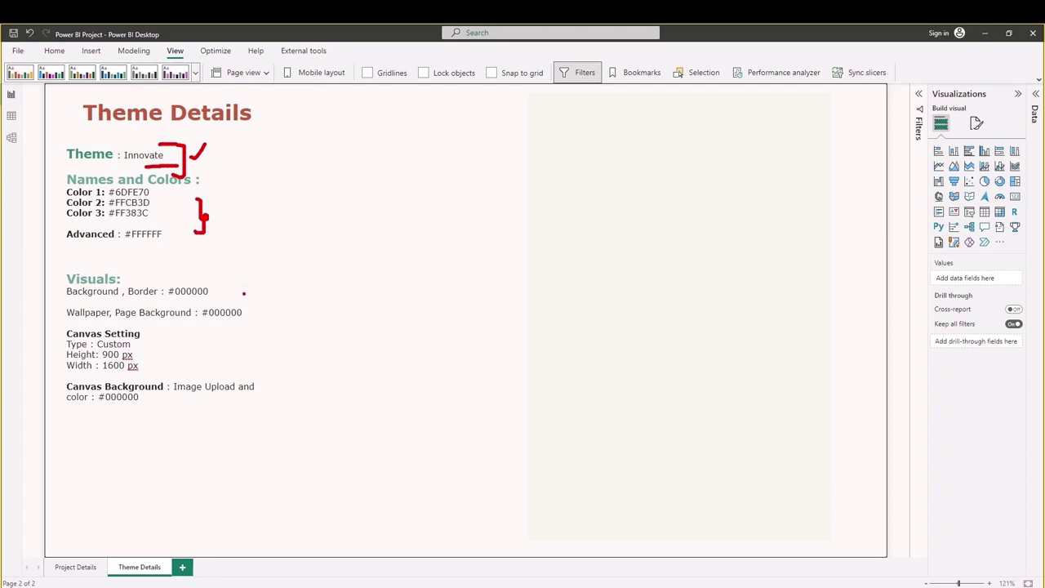
left_click_drag(243, 294, 261, 294)
mouse_move(184, 335)
left_mouse_down()
mouse_move(234, 338)
mouse_move(303, 395)
left_mouse_up()
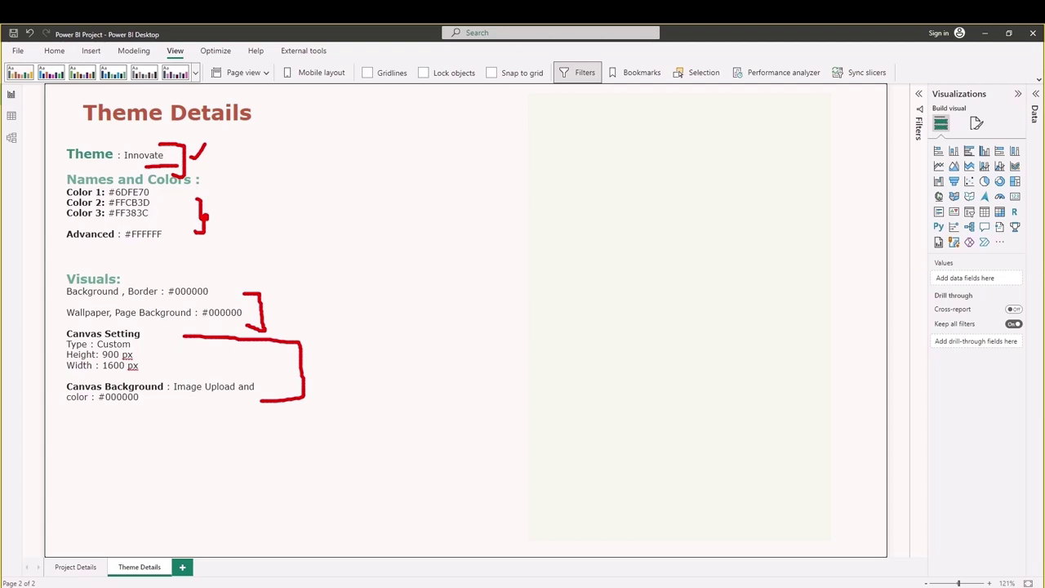
key("Escape")
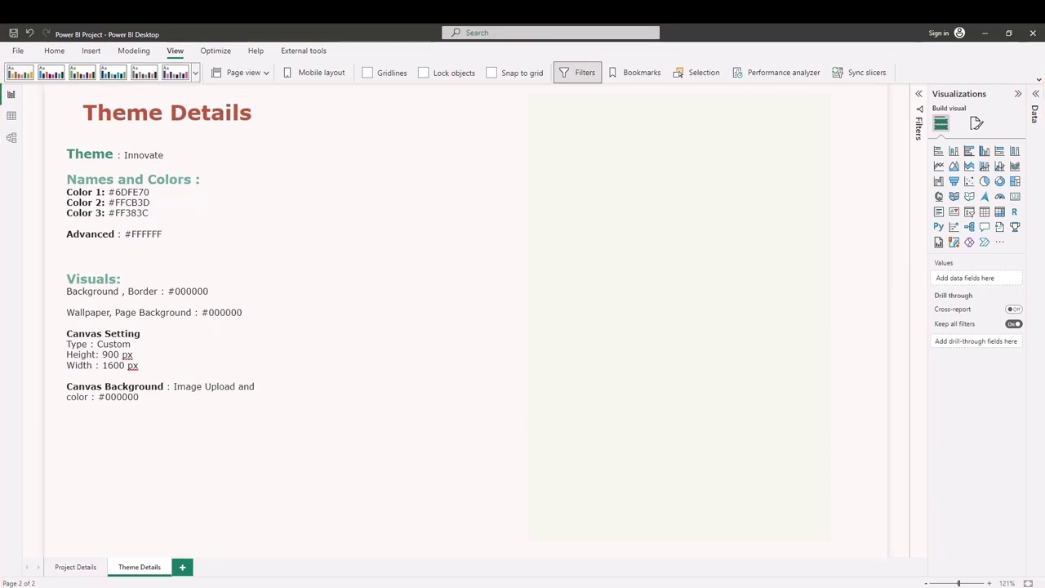
left_click(176, 555)
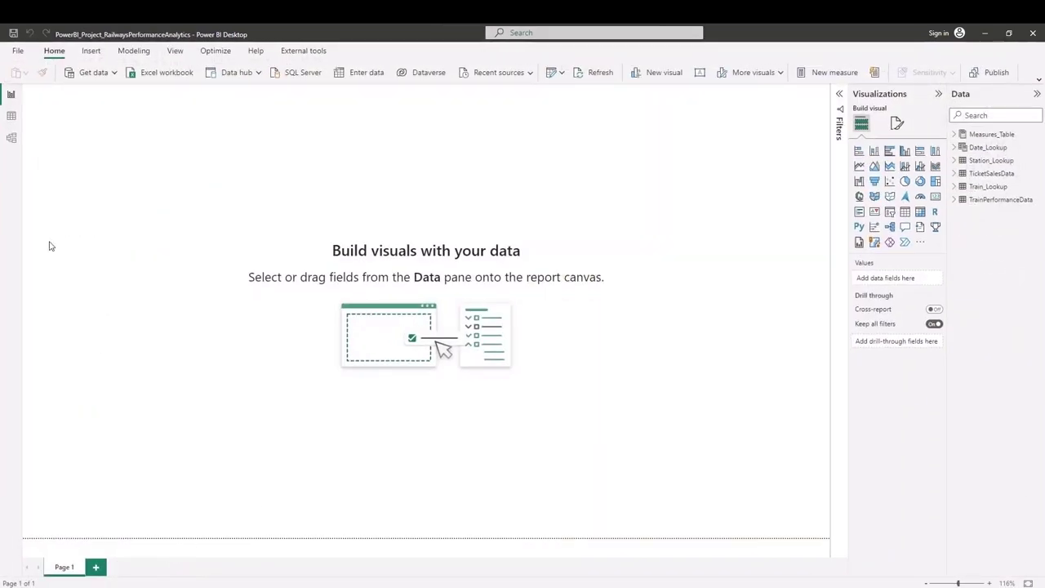
Apply the Innovate theme to the Railways report and open Customize current theme.
left_click(177, 51)
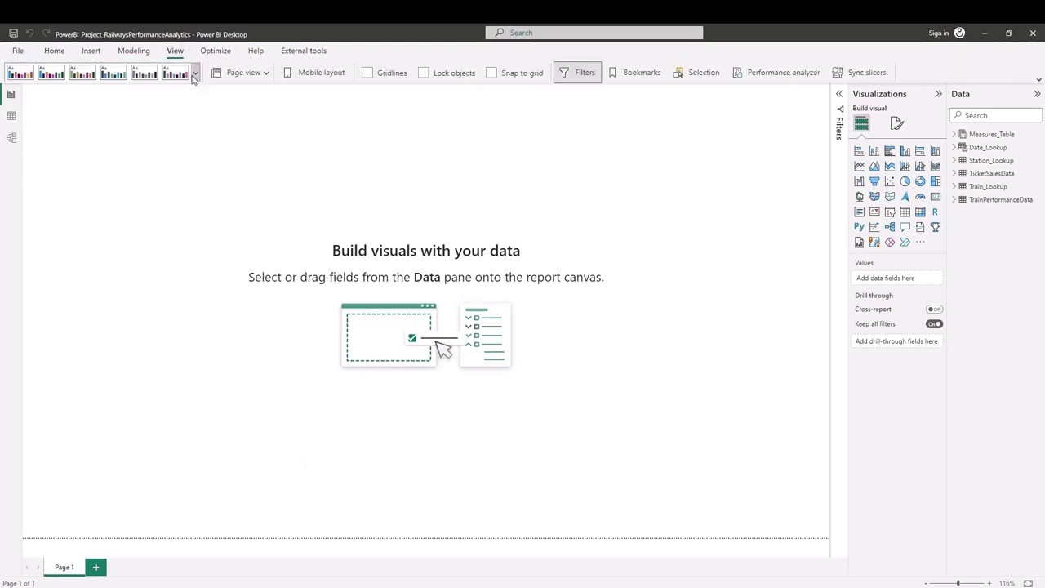
left_click(195, 74)
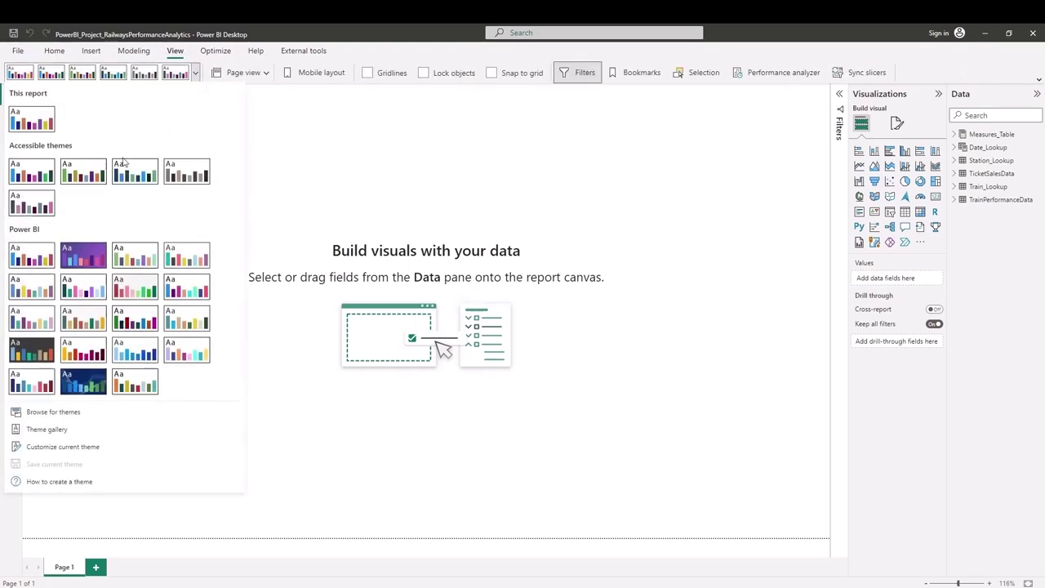
left_click(46, 353)
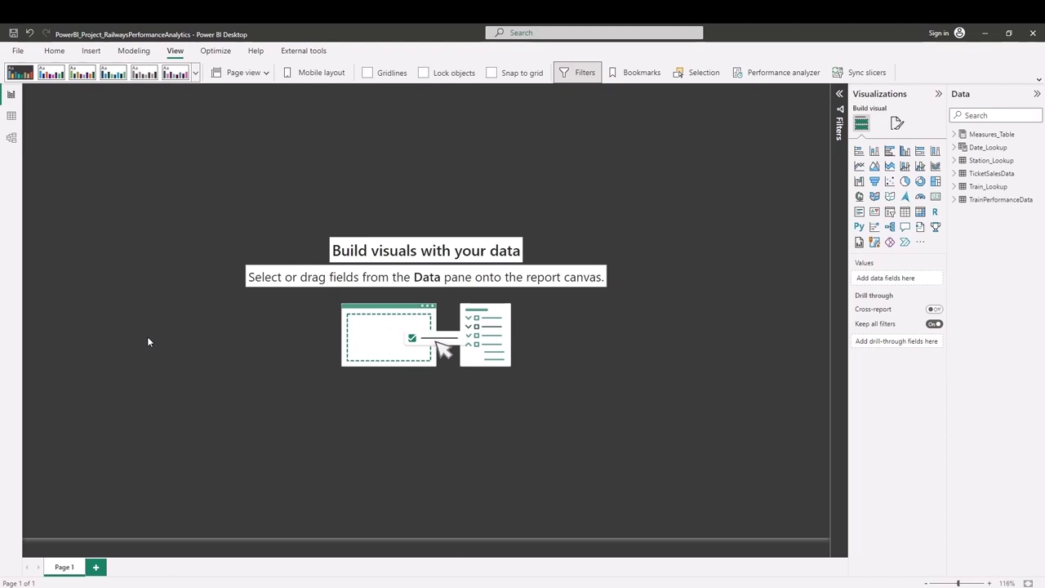
left_click(195, 72)
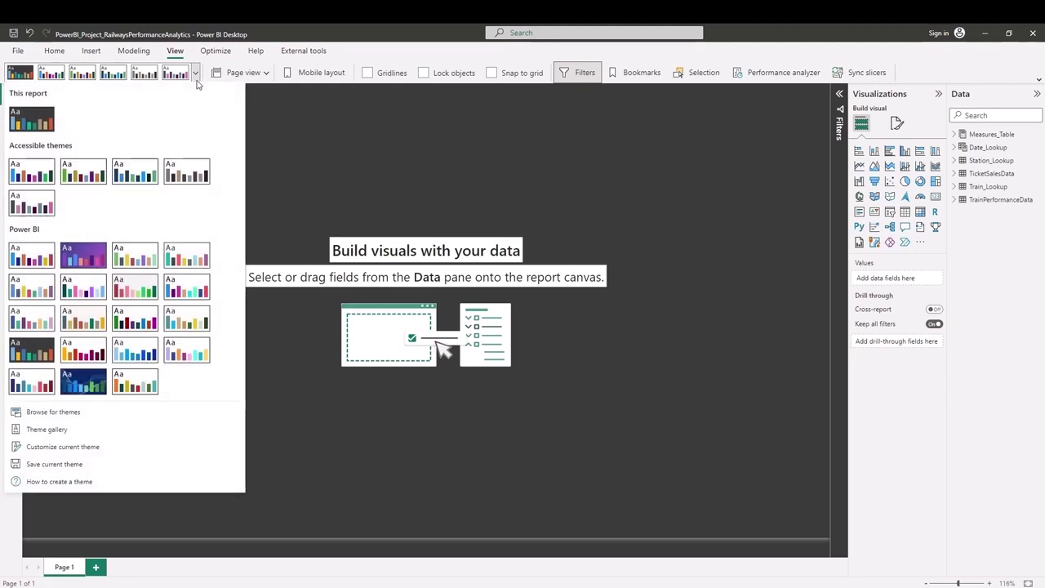
left_click(77, 446)
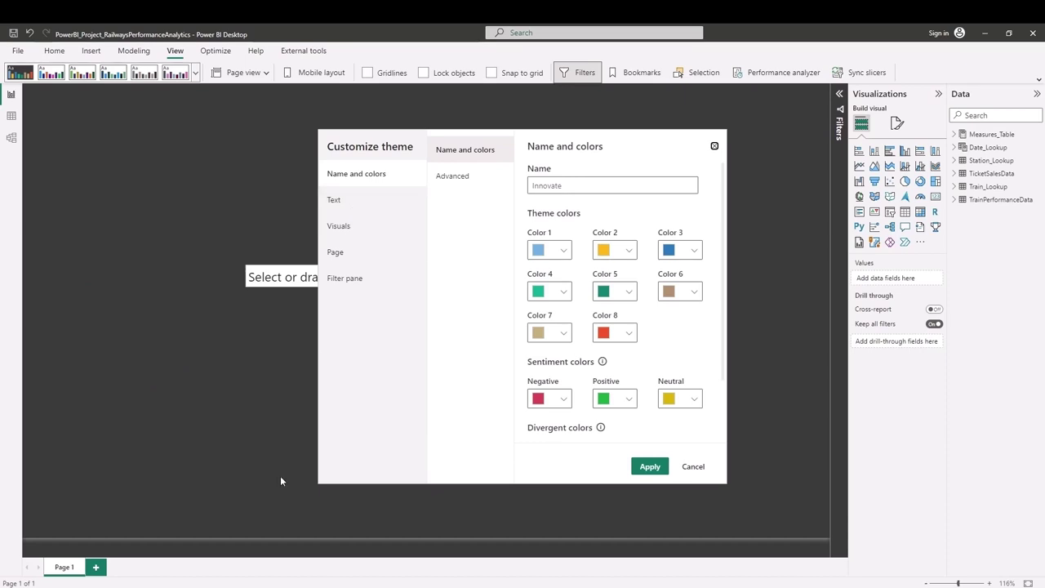
Set theme Color 1 to green #6DFE70, copied from the Theme Details notes.
left_click(98, 564)
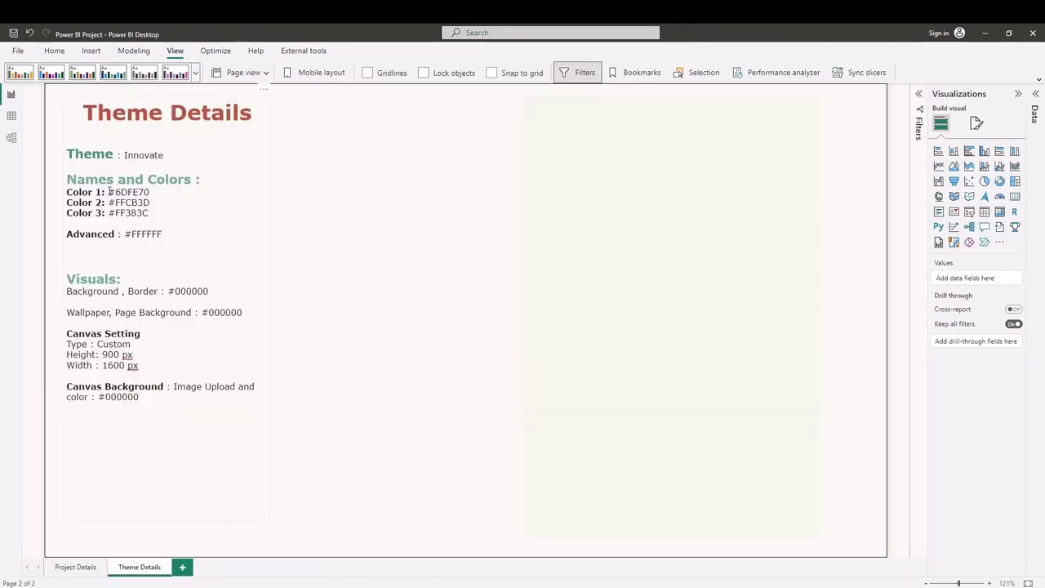
left_click_drag(108, 192, 151, 192)
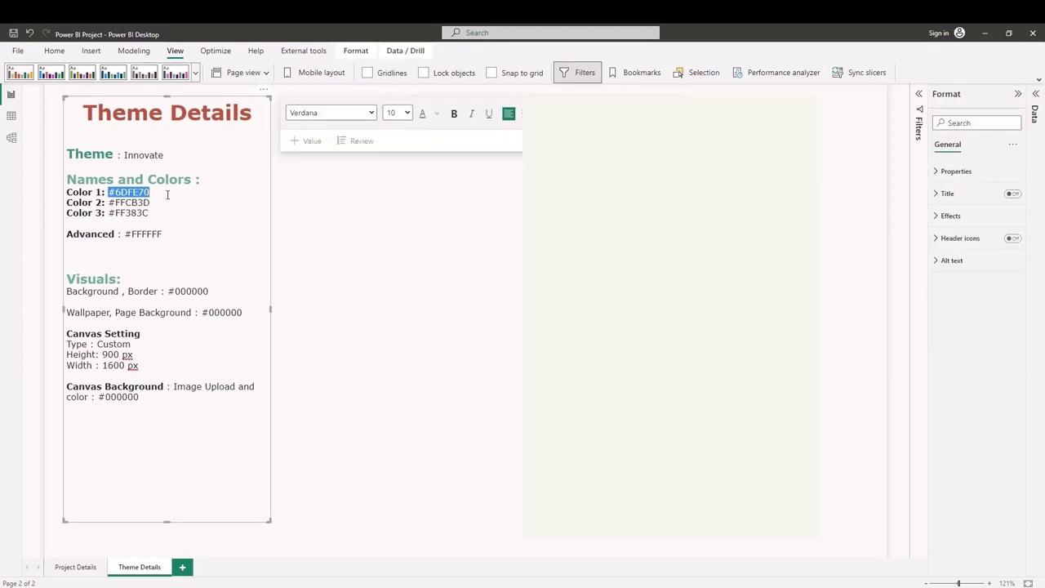
left_click(175, 563)
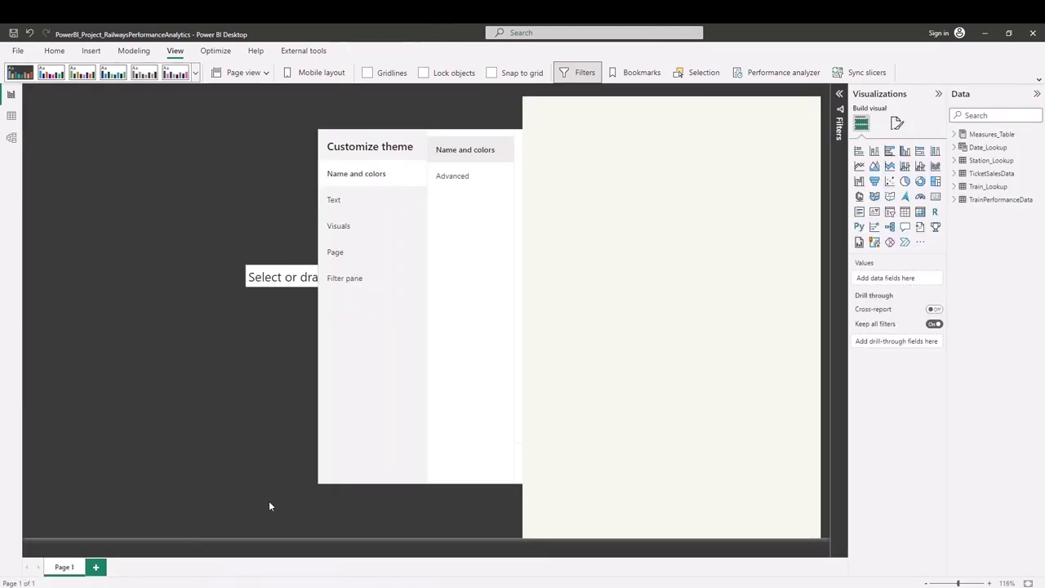
left_click(564, 250)
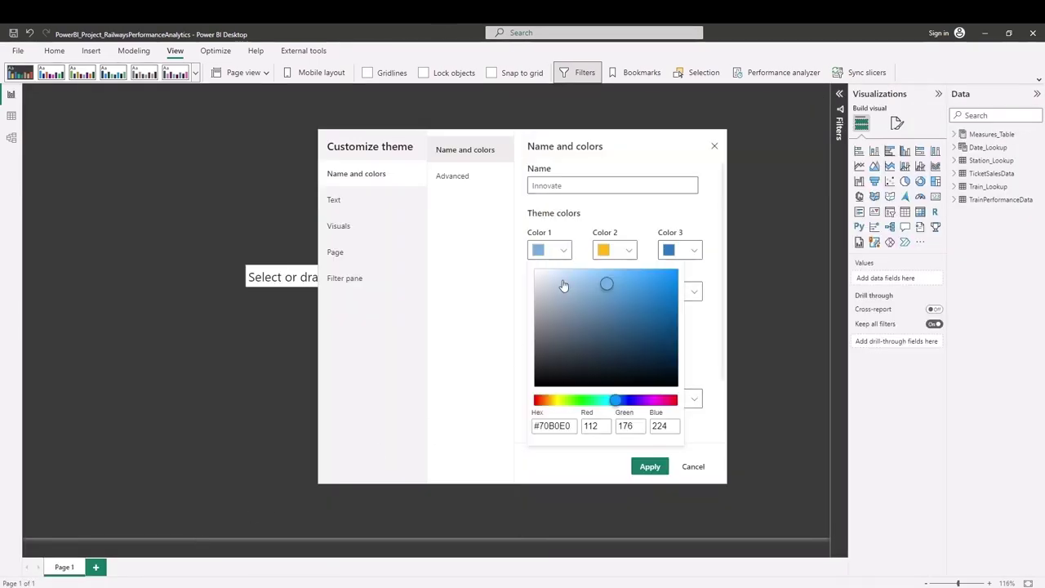
double_click(561, 426)
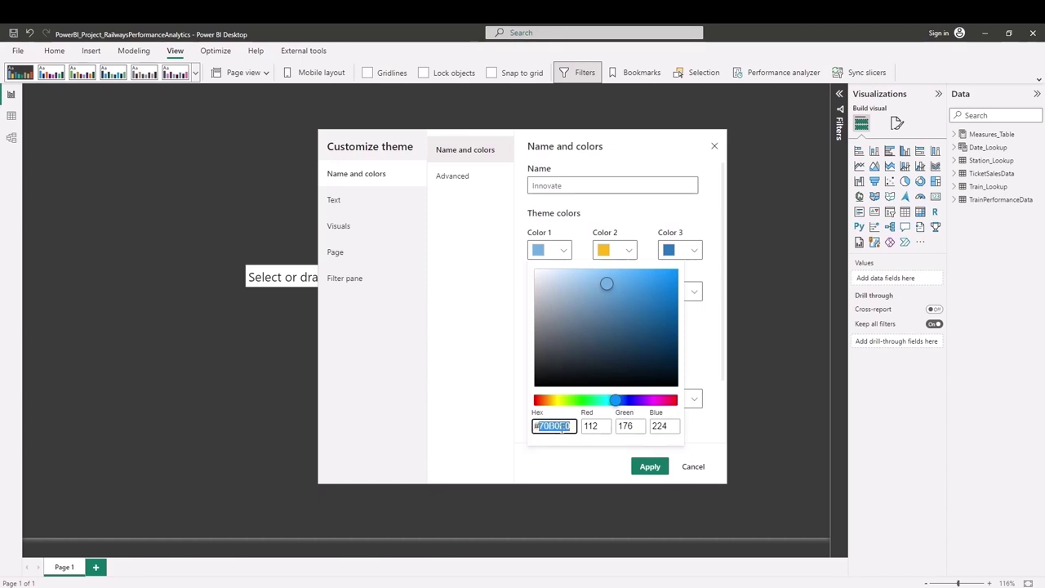
type("#6DFE7")
key("Home")
key("Delete")
left_click(648, 469)
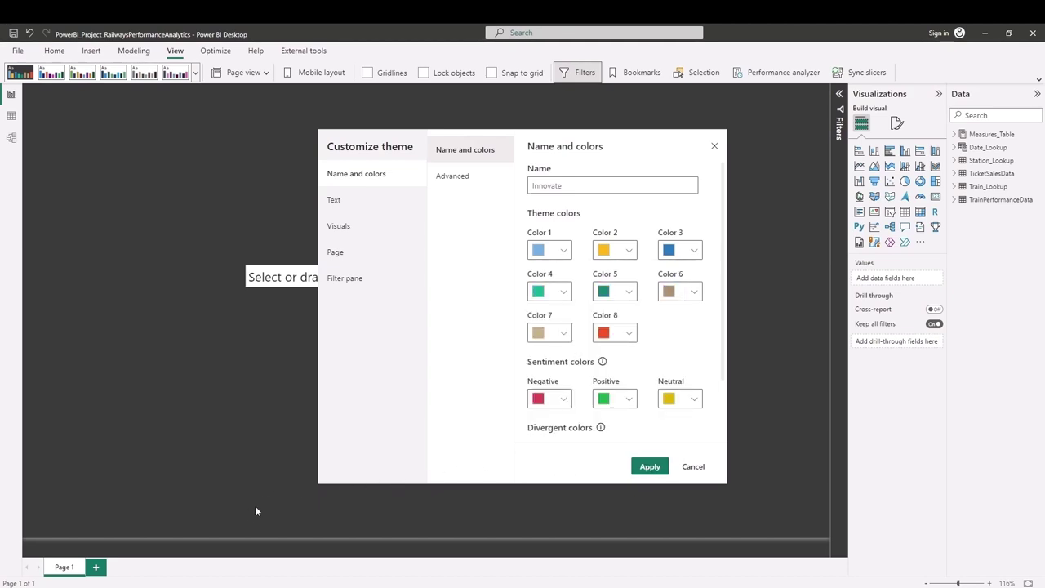
left_click(564, 250)
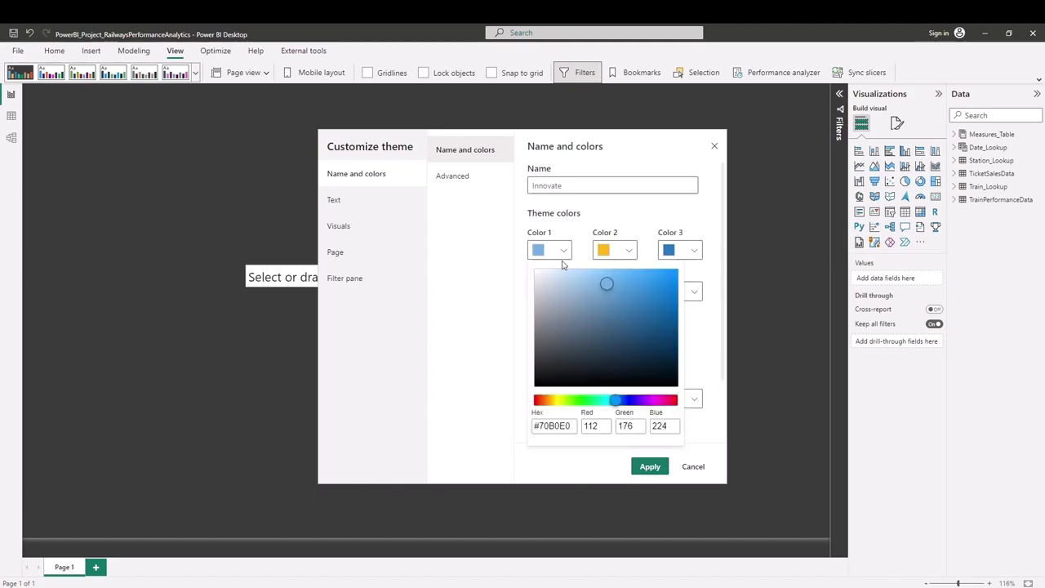
left_click(562, 427)
double_click(555, 425)
key("ctrl+a")
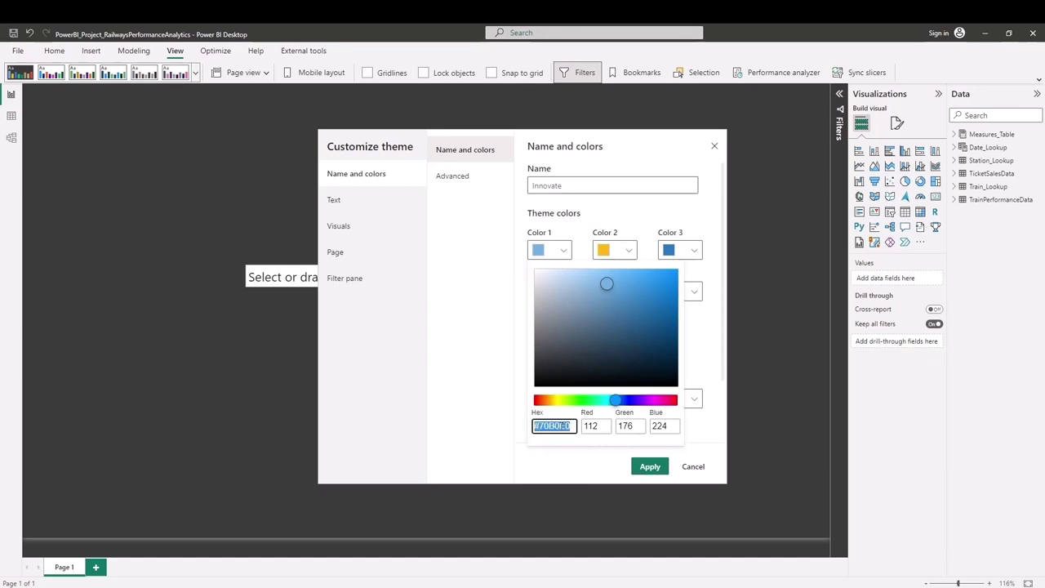
type("#6DFE70")
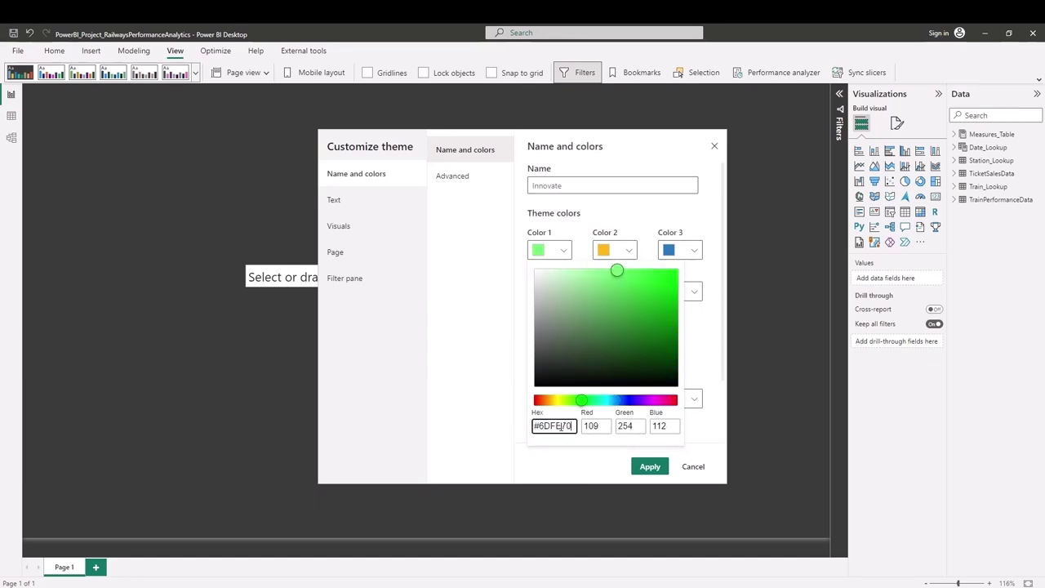
left_click(596, 460)
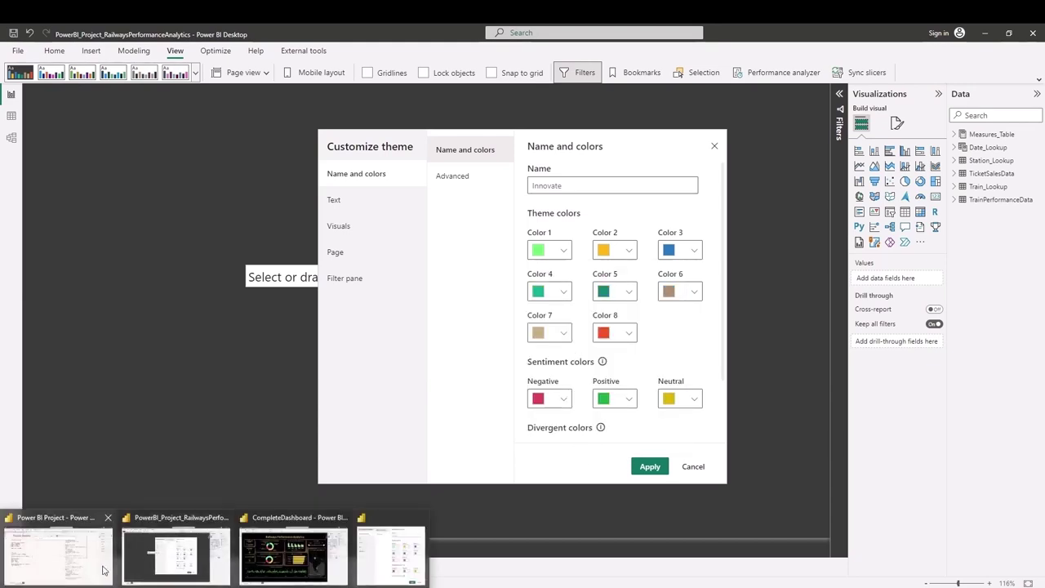
Set theme Color 2 to yellow #FFCB3D from the notes.
left_click(63, 556)
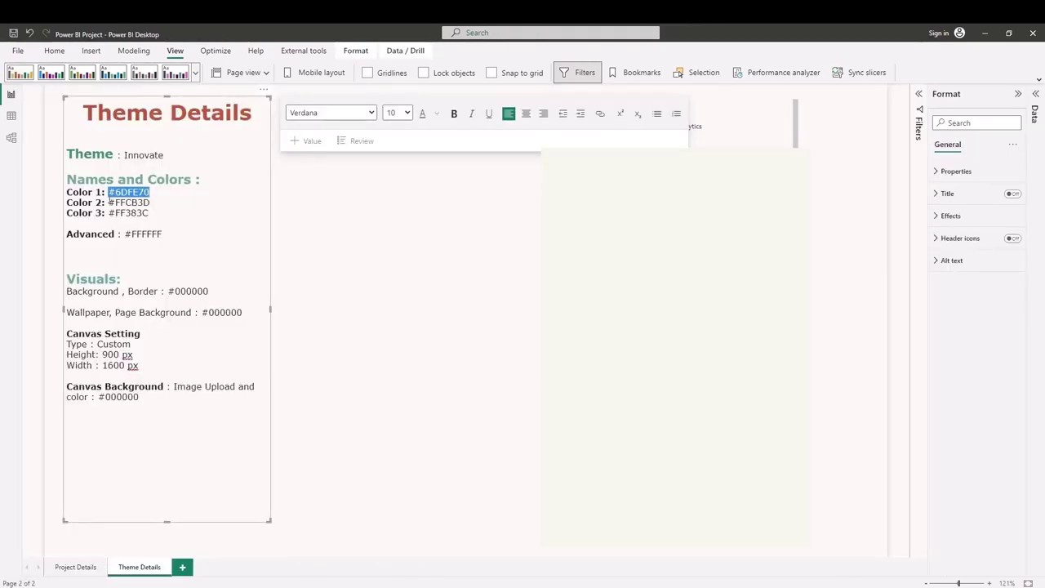
left_click_drag(109, 202, 150, 205)
key("ctrl+c")
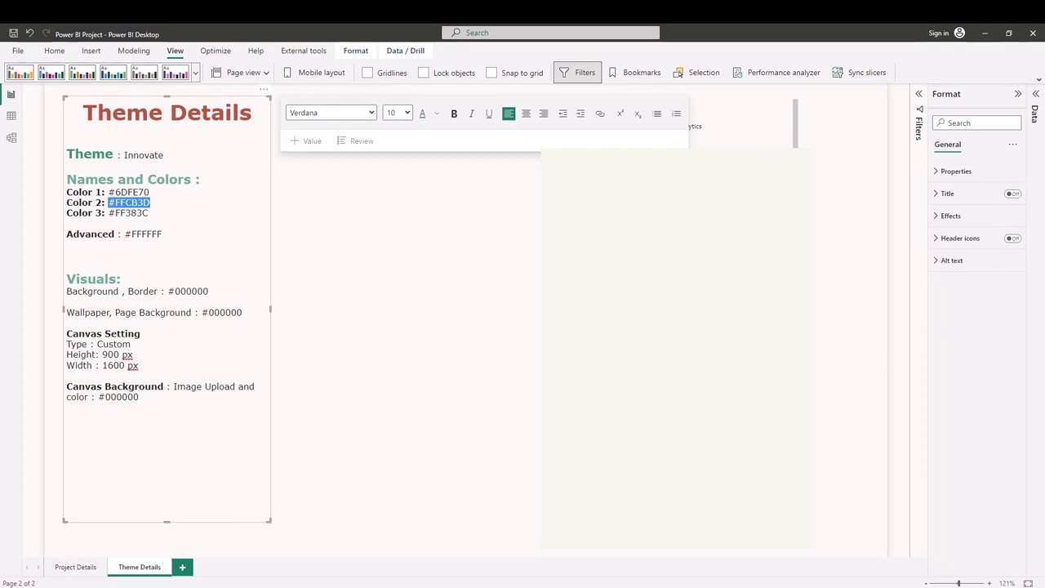
left_click(63, 584)
left_click(294, 563)
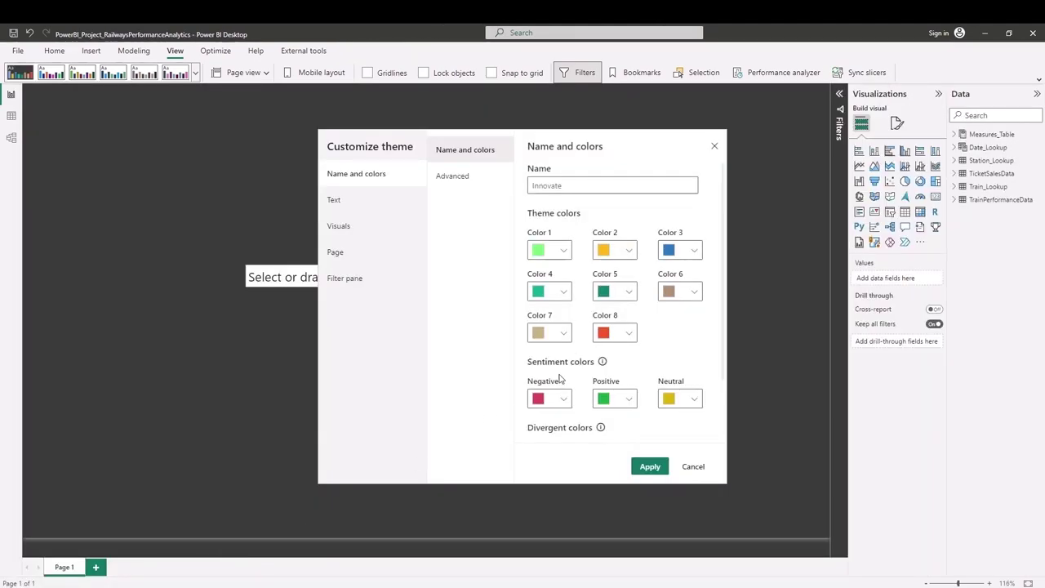
left_click(628, 253)
double_click(523, 426)
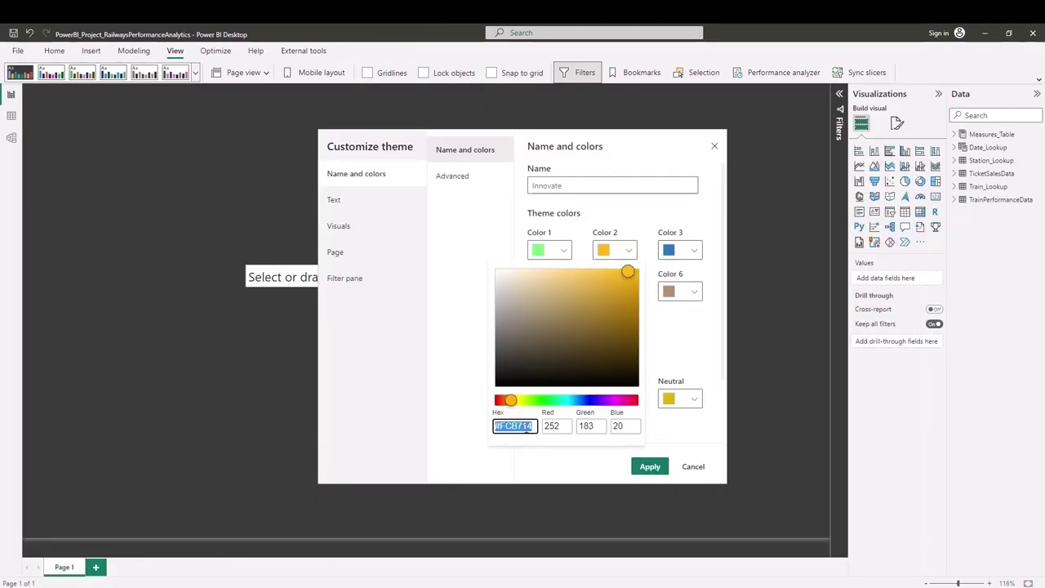
key("ctrl+v")
left_click(549, 476)
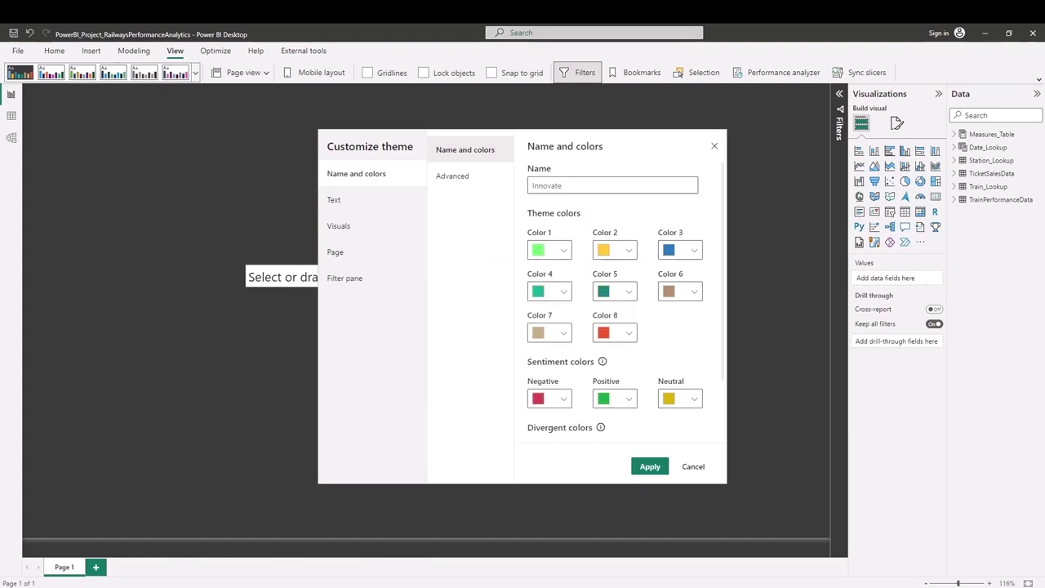
Set theme Color 3 to red #FF383C from the notes.
mouse_move(63, 582)
left_click(95, 555)
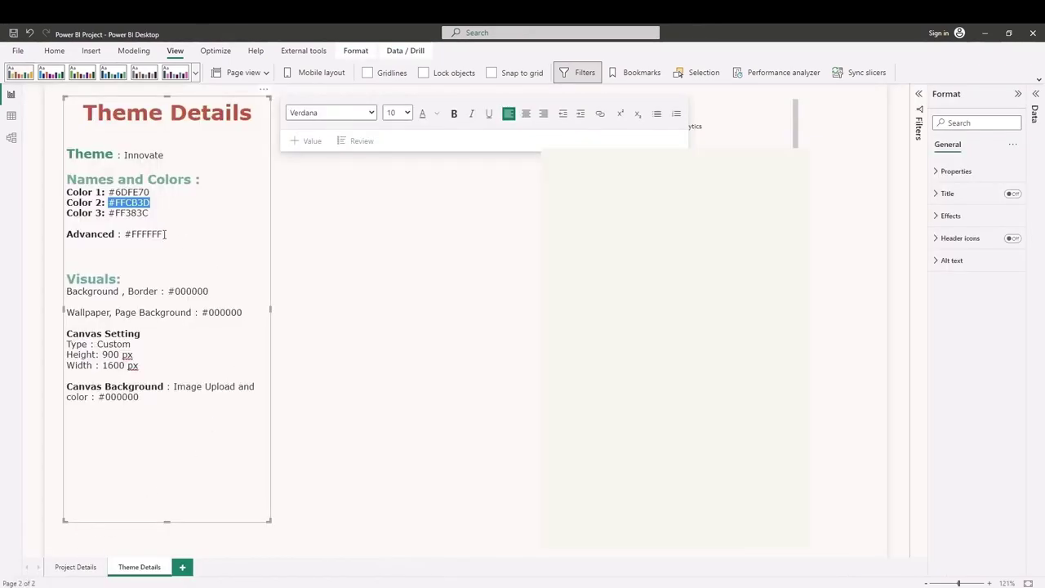
left_click_drag(109, 212, 149, 213)
key("ctrl+c")
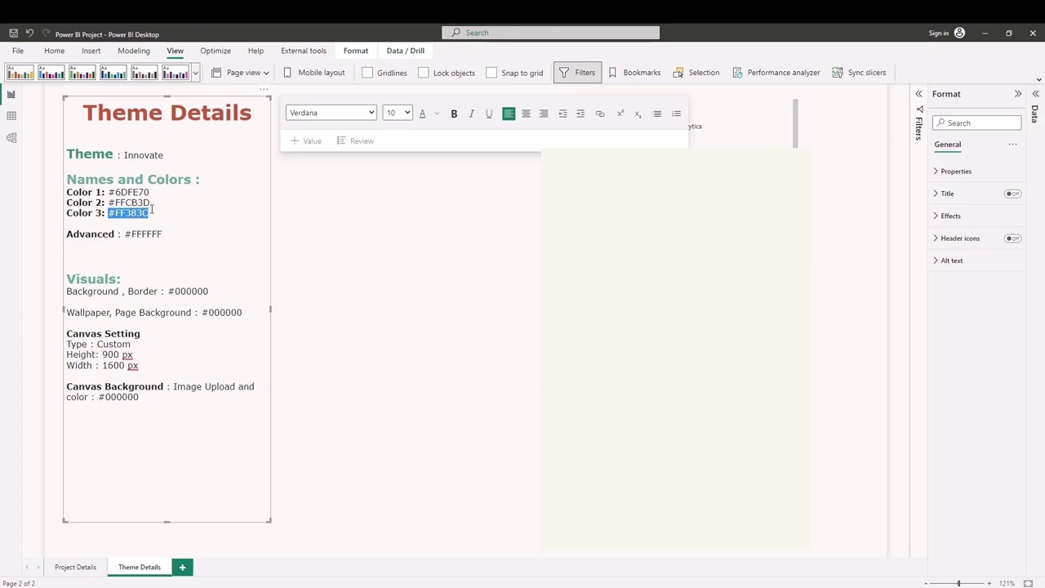
mouse_move(63, 582)
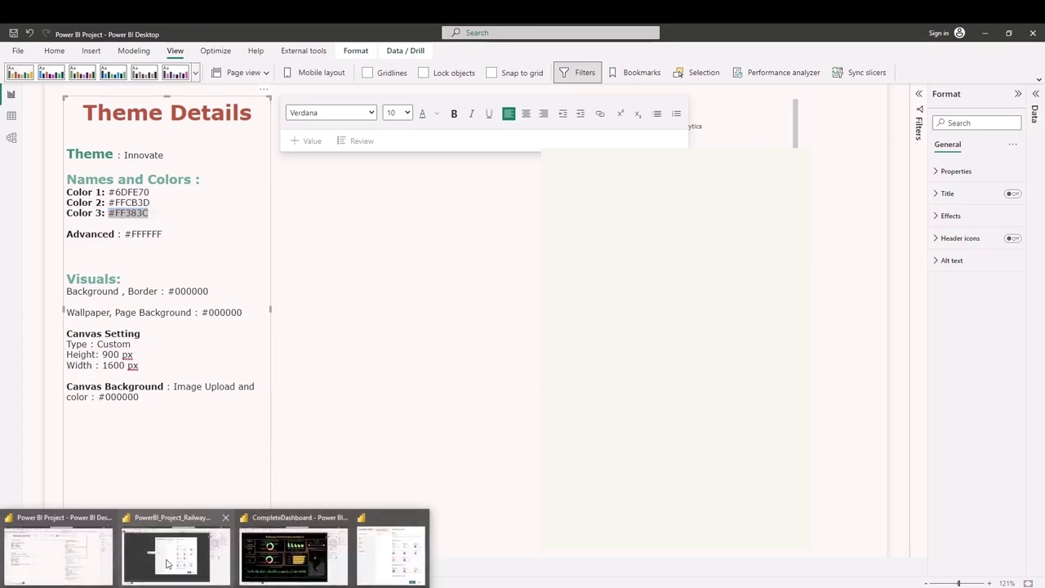
left_click(294, 551)
left_click(698, 251)
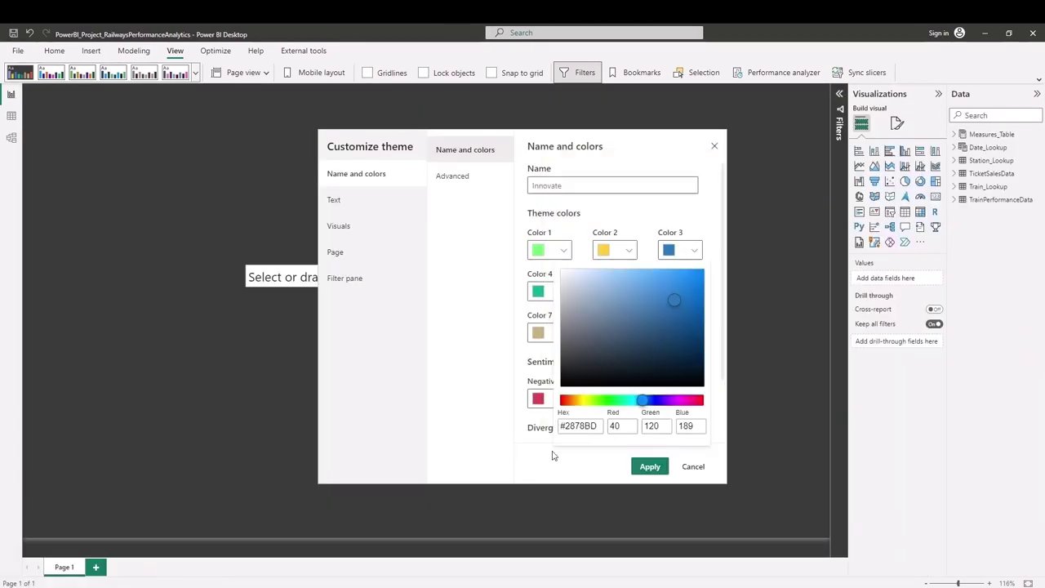
left_click(576, 426)
key("ctrl+v")
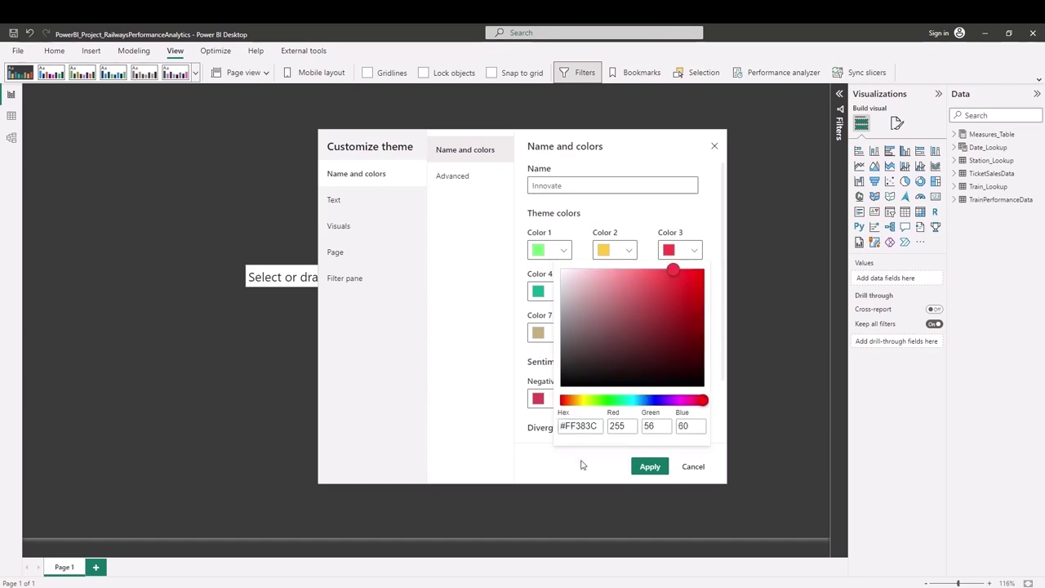
left_click(582, 464)
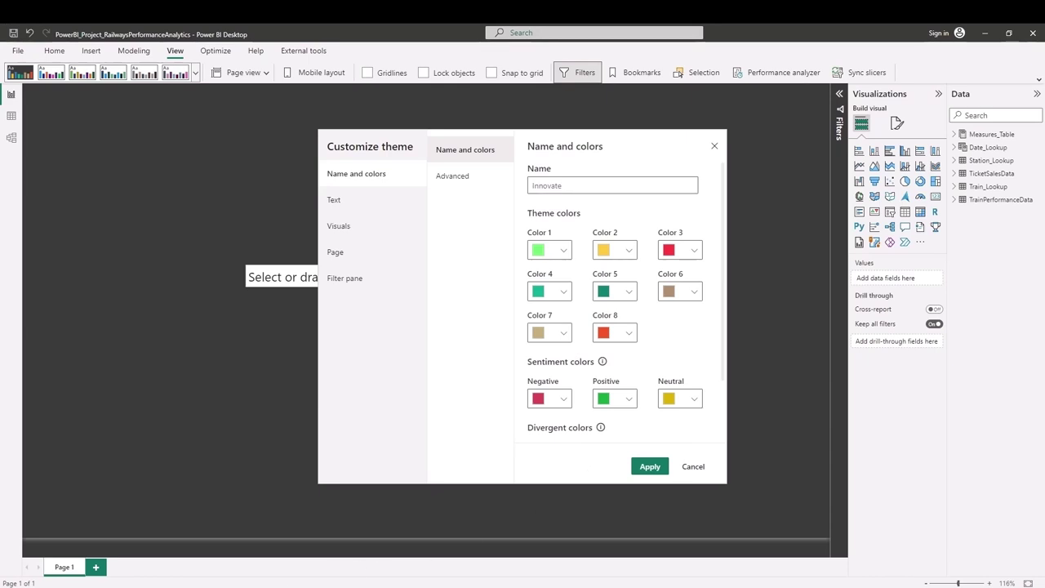
Copy the Advanced colour #FFFFFF from the Theme Details notes.
left_click(82, 562)
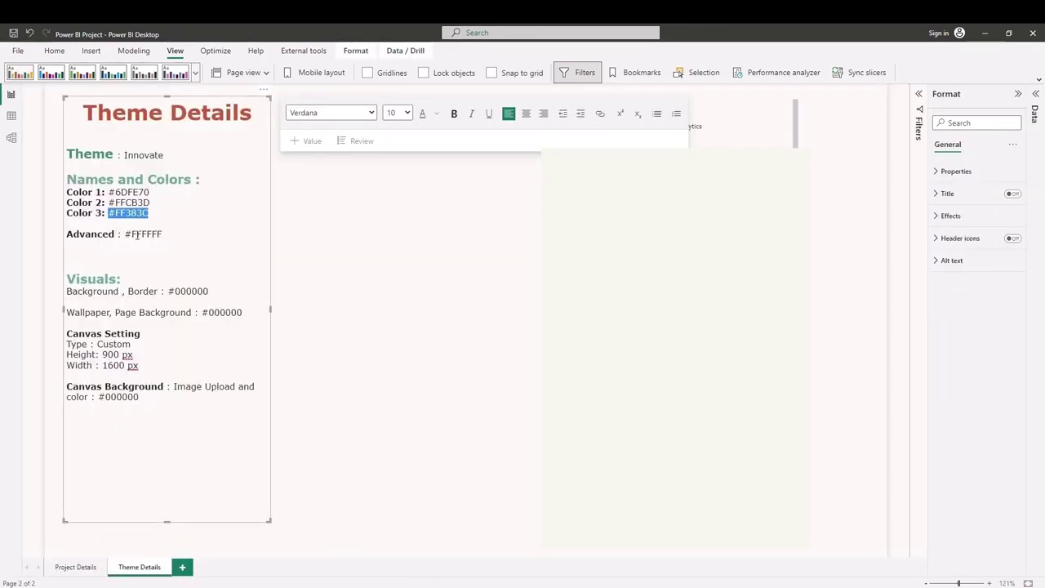
left_click_drag(126, 234, 172, 234)
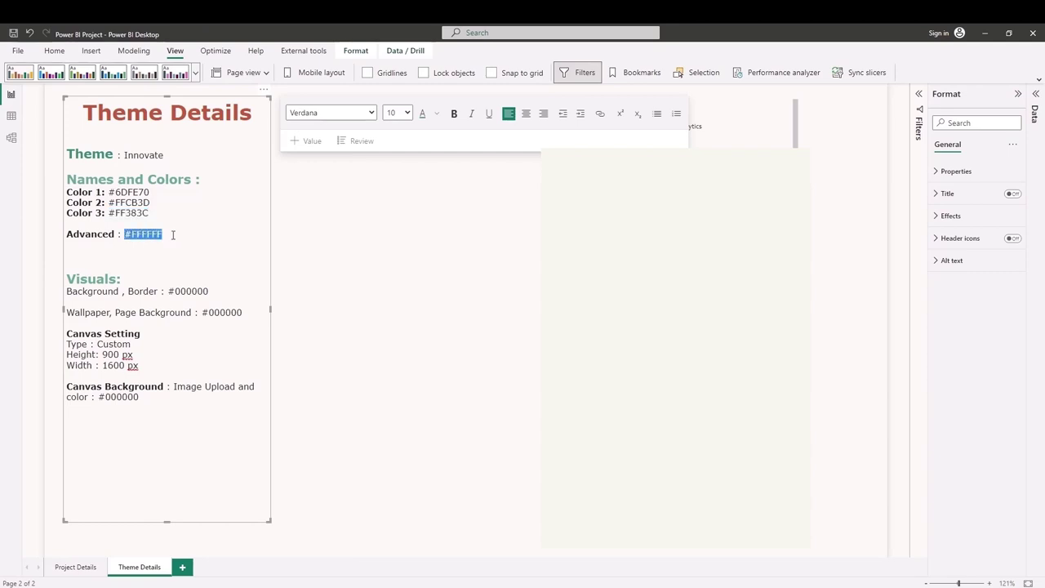
key("alt+Tab")
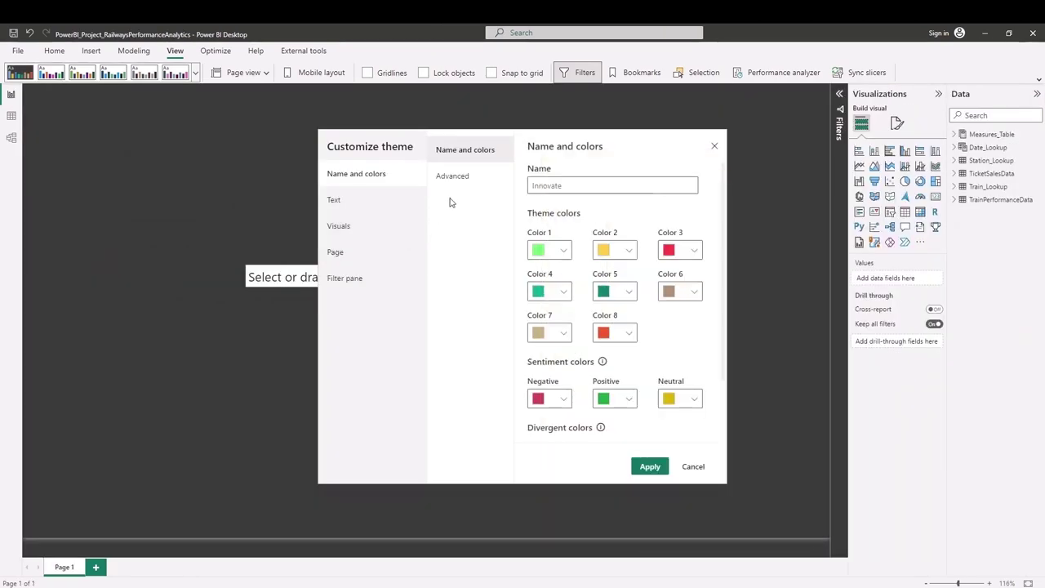
Check the Advanced first-level elements colour, then move through Text to the Visuals settings.
left_click(454, 176)
left_click(562, 225)
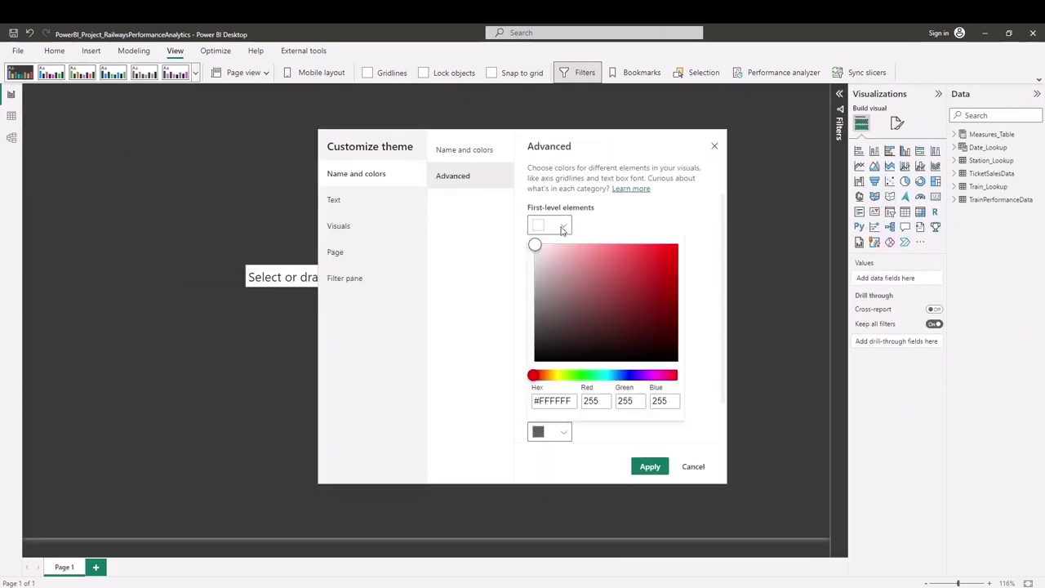
left_click(490, 372)
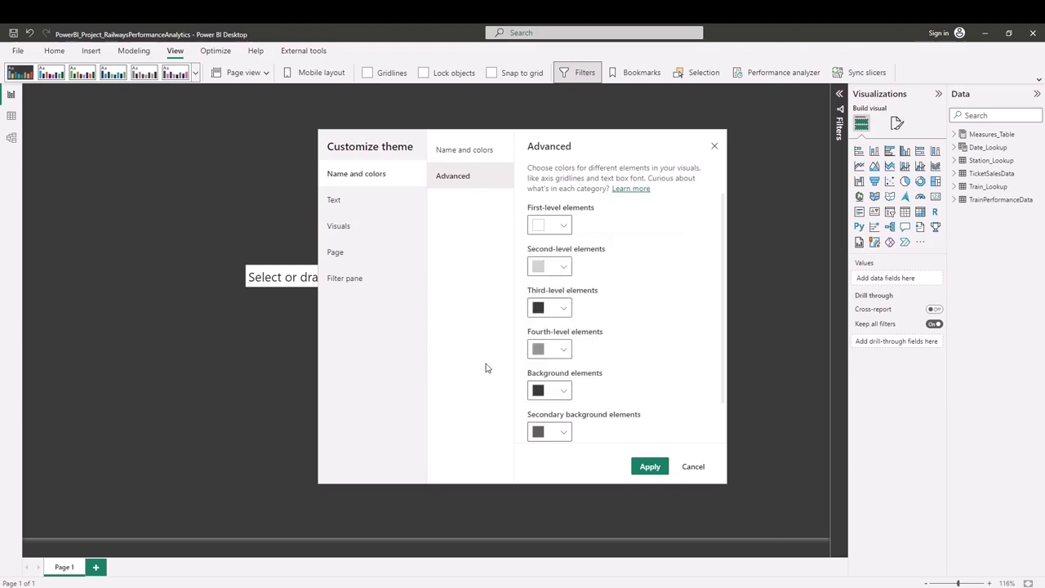
left_click(372, 196)
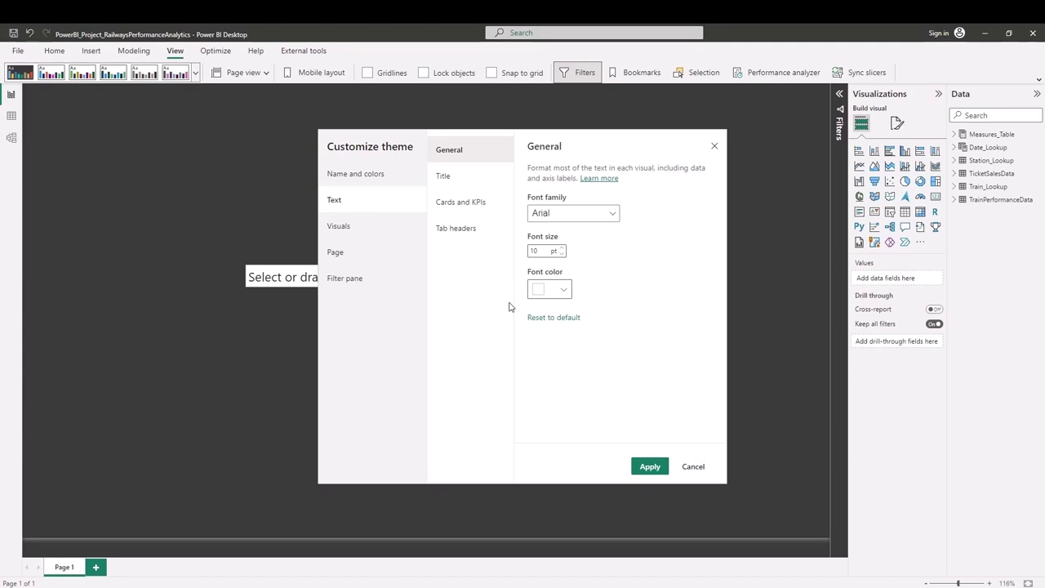
left_click(346, 234)
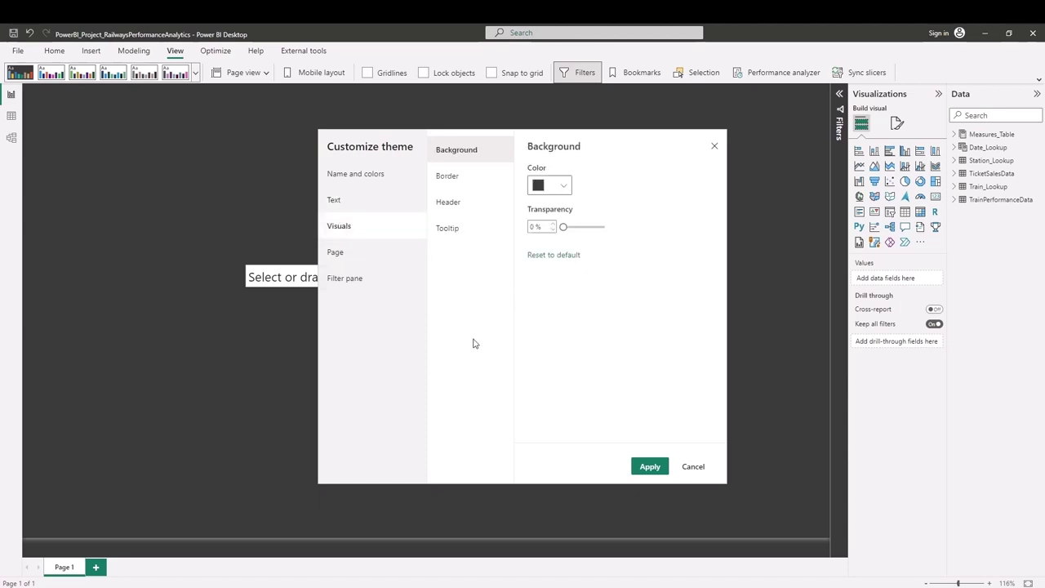
Set the visual background colour to #000000, copied from the notes.
left_click(58, 548)
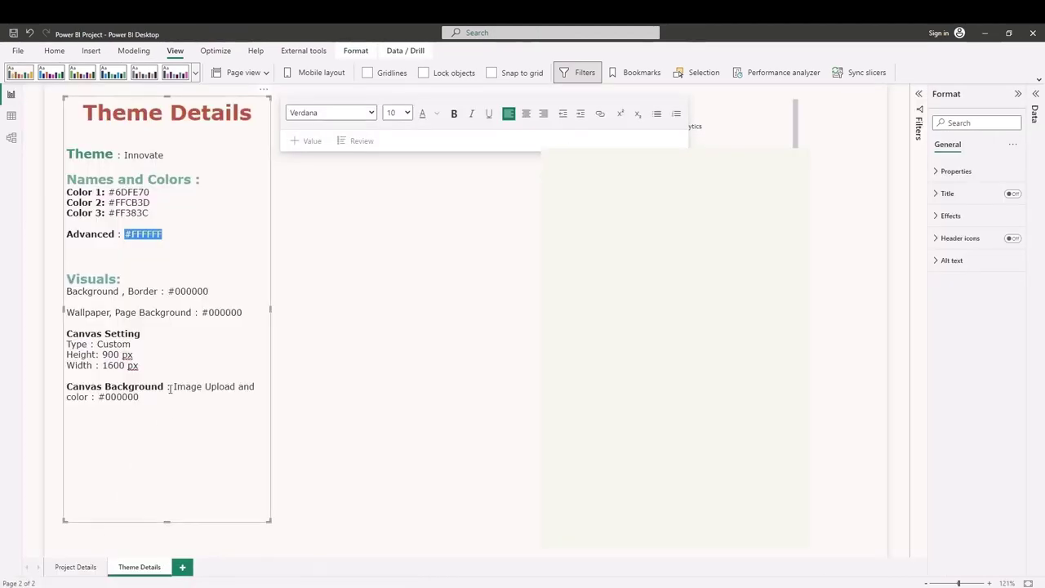
left_click_drag(167, 291, 211, 293)
key("ctrl+c")
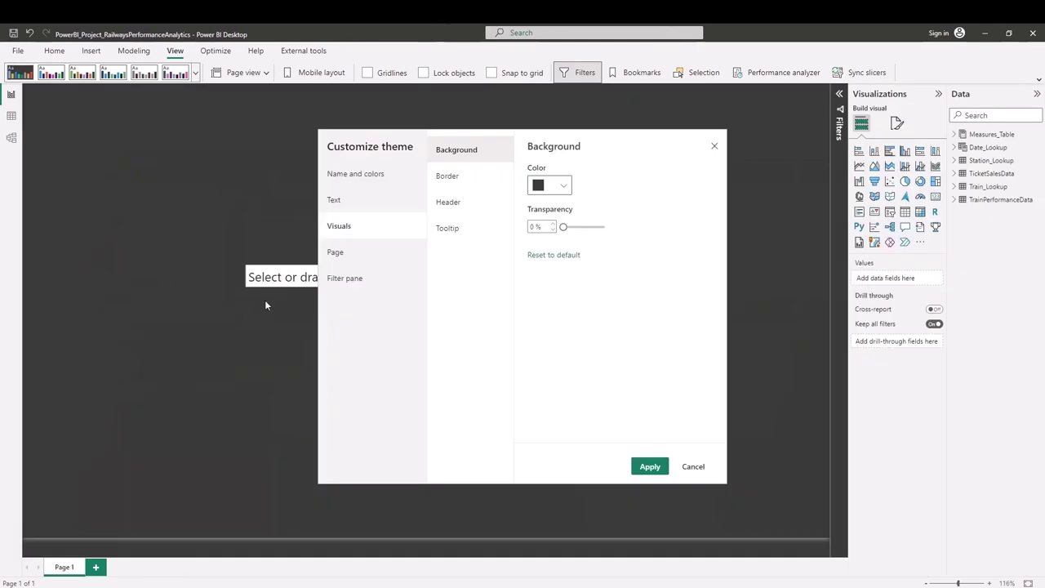
key("alt+Tab")
left_click(563, 186)
left_click(546, 361)
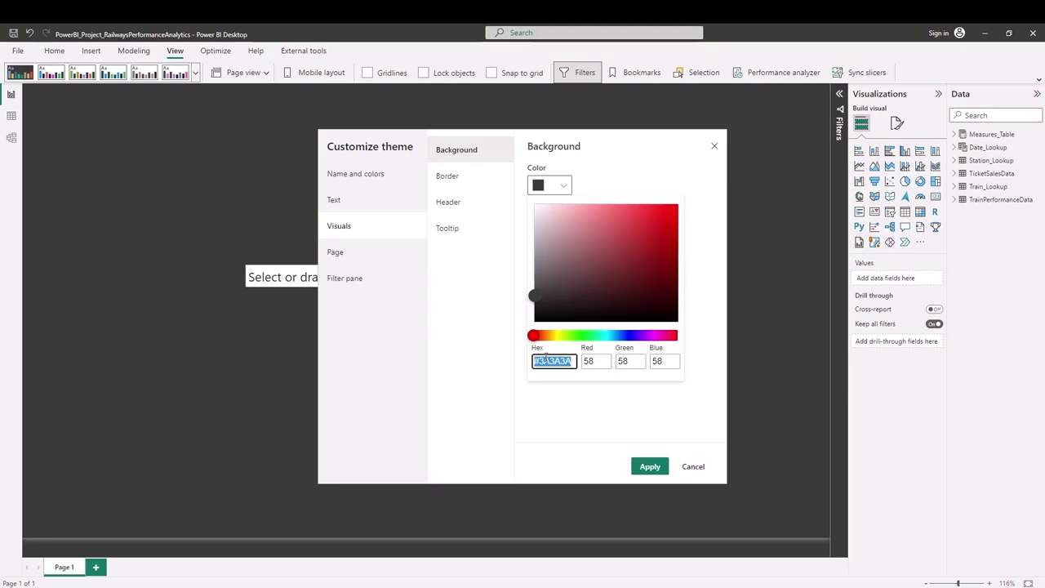
key("ctrl+v")
left_click(564, 430)
Turn on visual borders and confirm their colour is #000000.
left_click(470, 185)
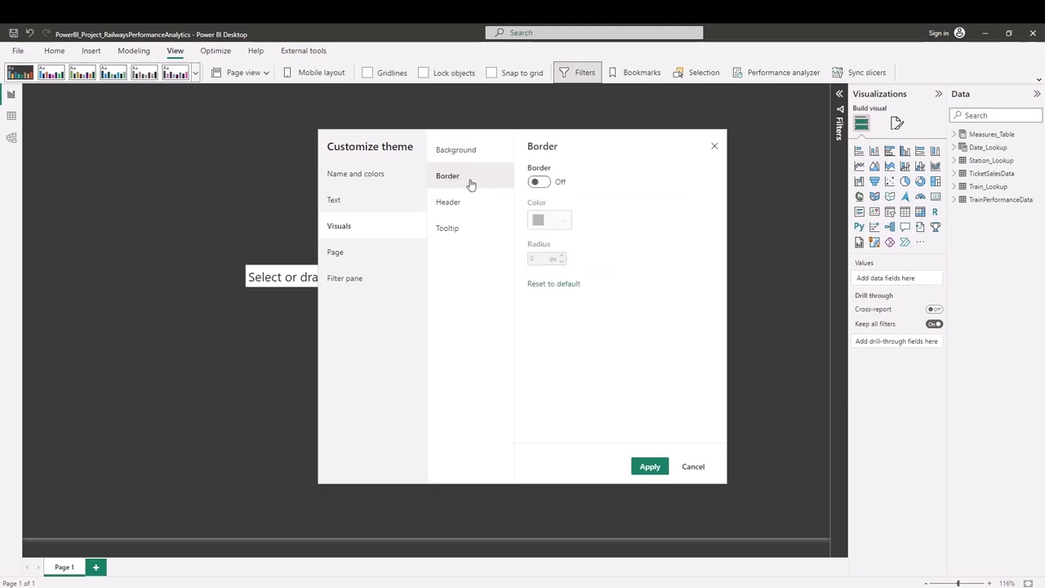
left_click(542, 183)
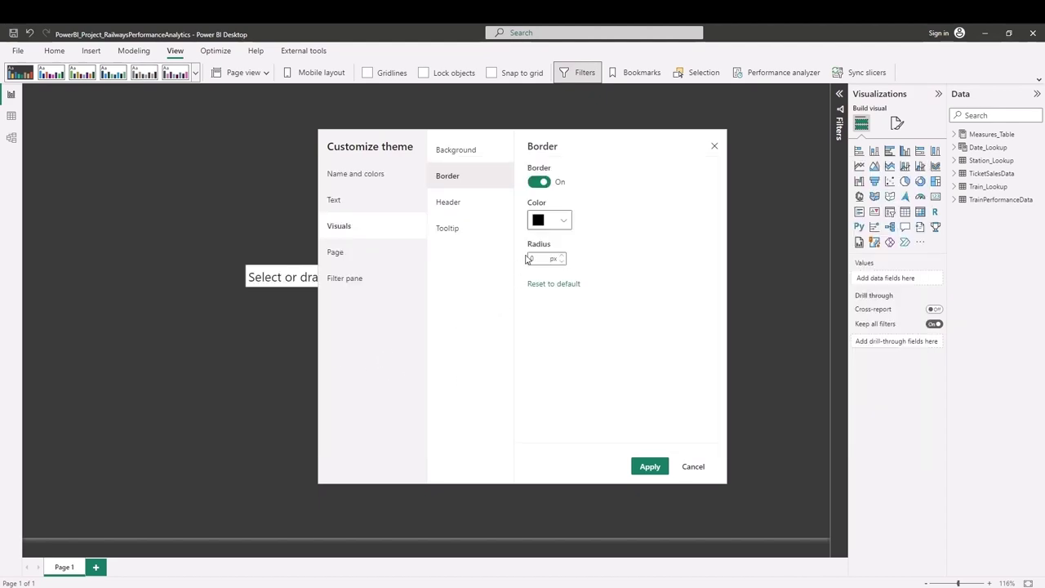
left_click(560, 222)
double_click(555, 396)
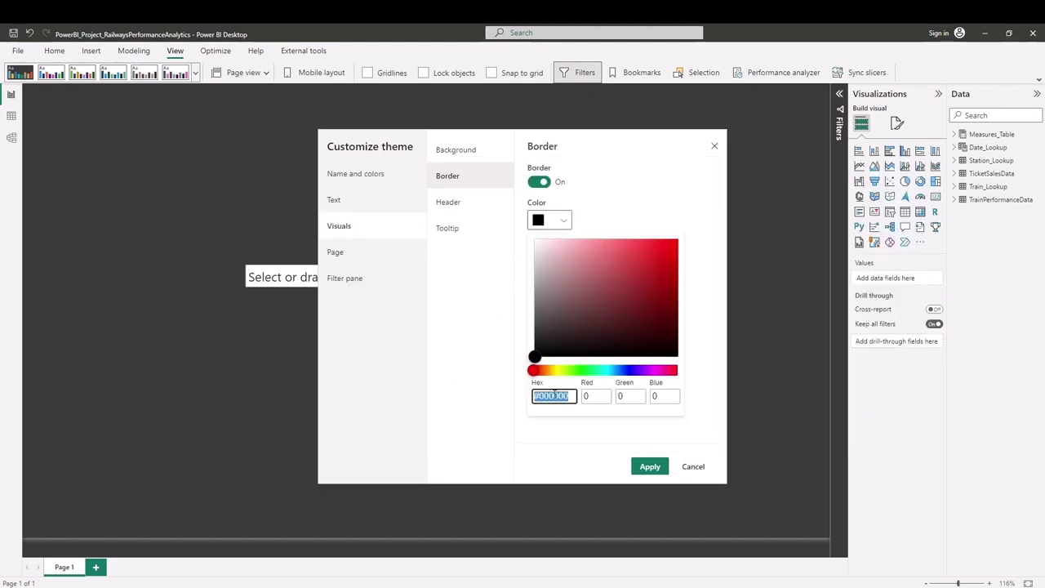
left_click(572, 396)
left_click(611, 466)
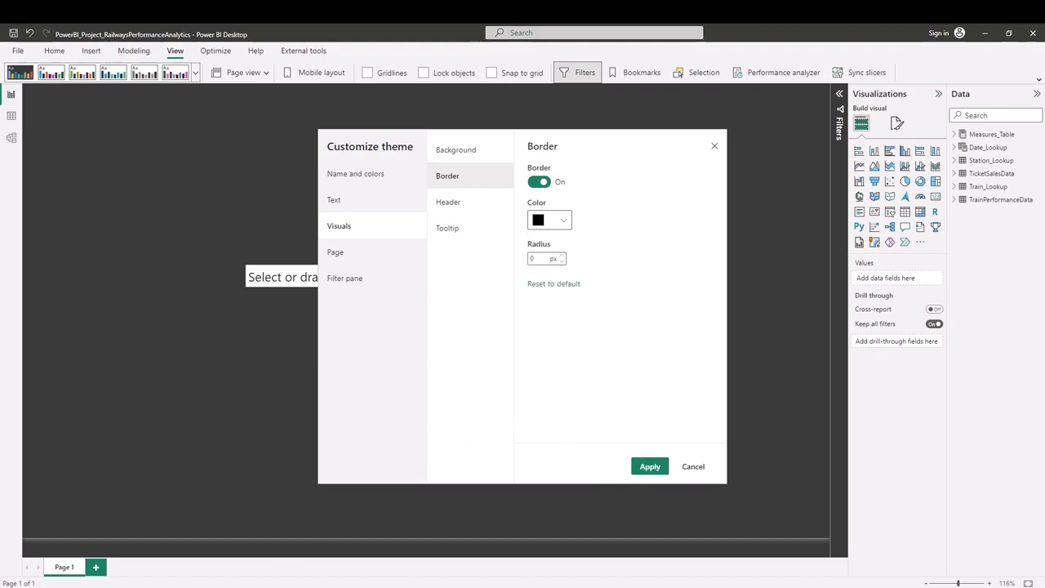
Copy the Wallpaper and Page Background colour #000000 from the notes.
left_click(57, 545)
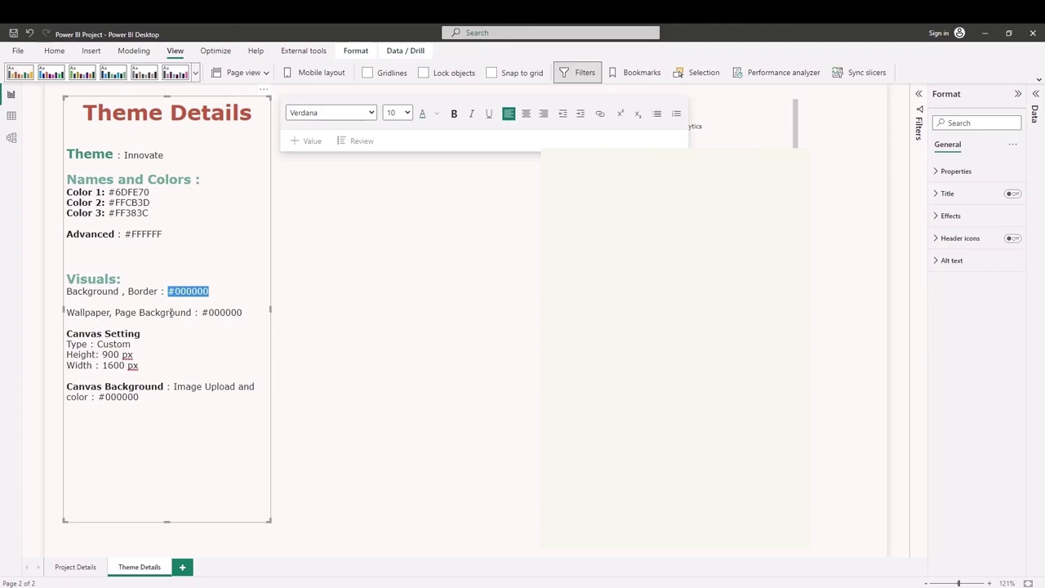
left_click_drag(202, 312, 238, 312)
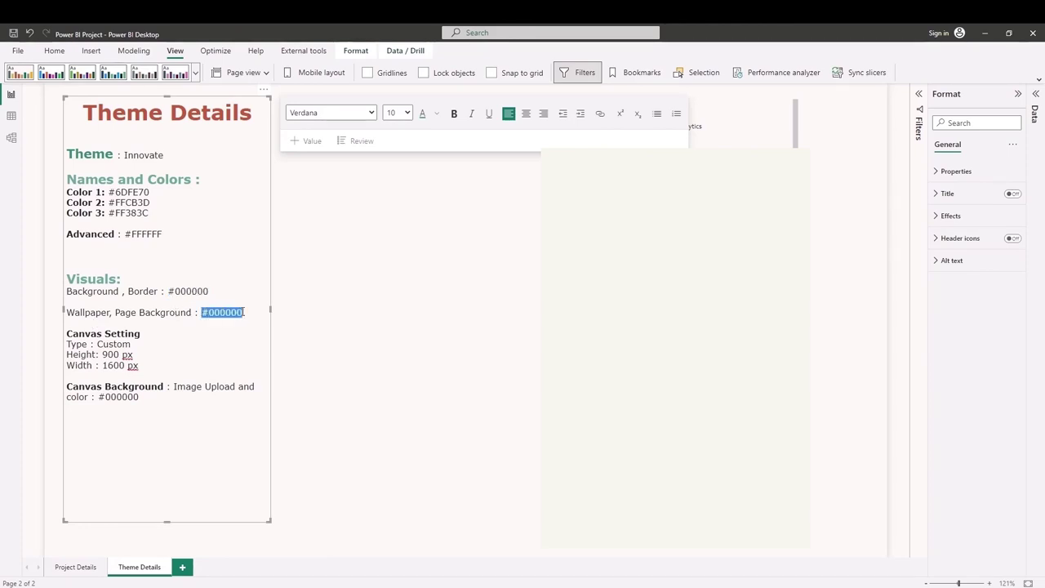
key("alt+Tab")
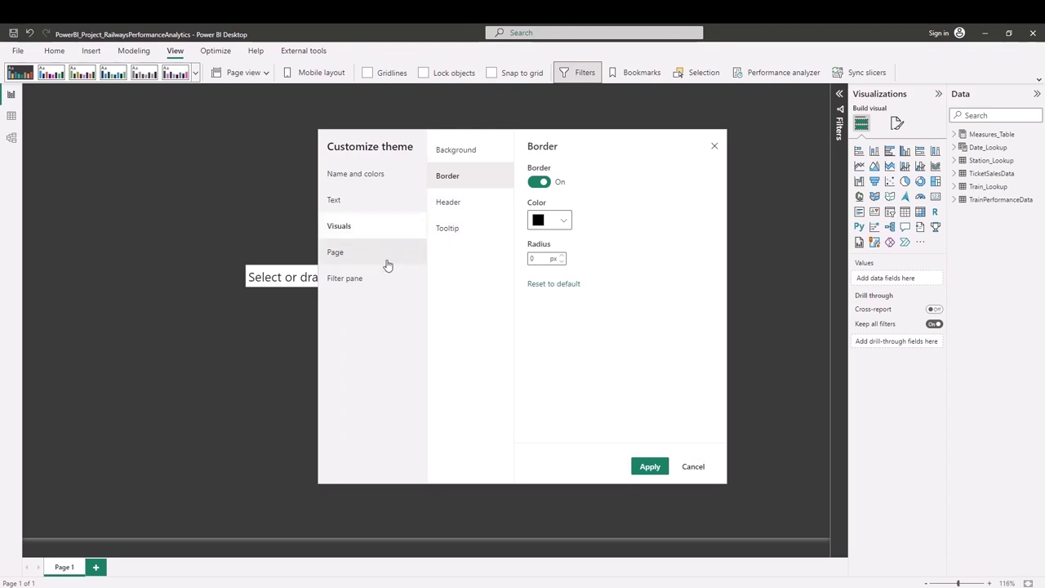
Set the page wallpaper colour to #000000.
left_click(388, 265)
left_click(558, 205)
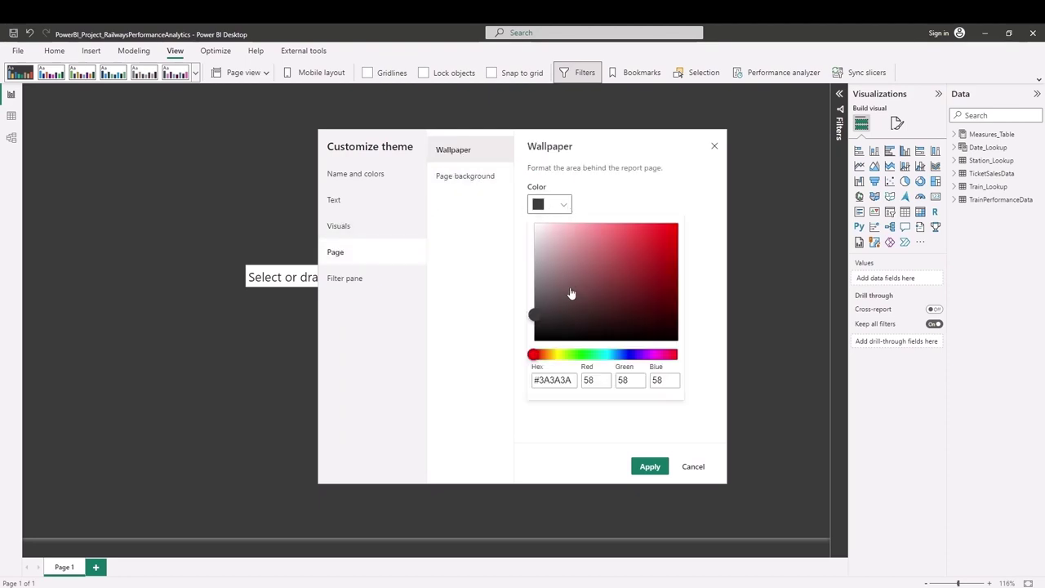
triple_click(552, 374)
type("#000000")
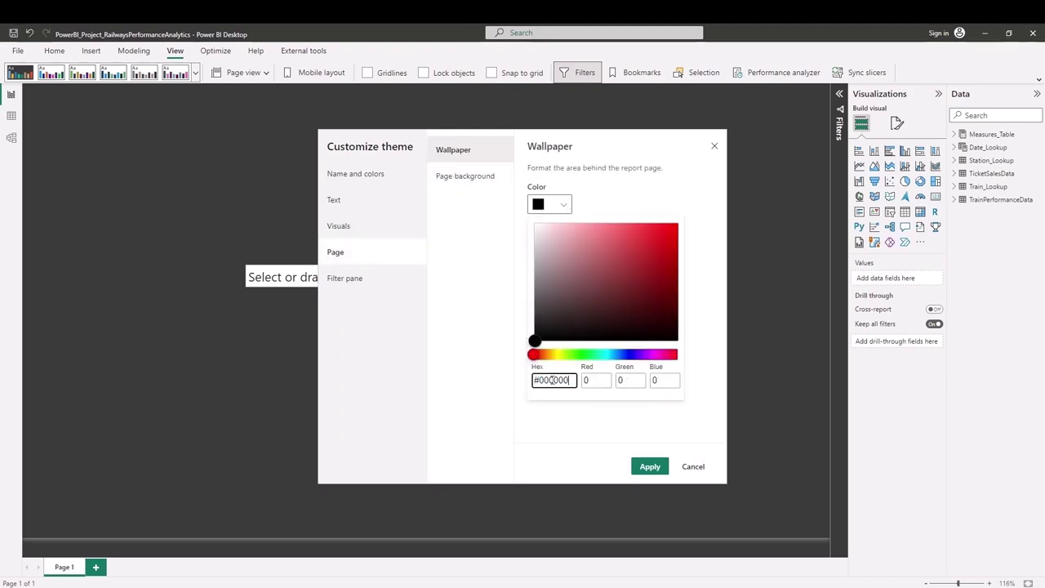
left_click(550, 434)
Set the page background colour to #000000 and apply the customized theme.
left_click(470, 175)
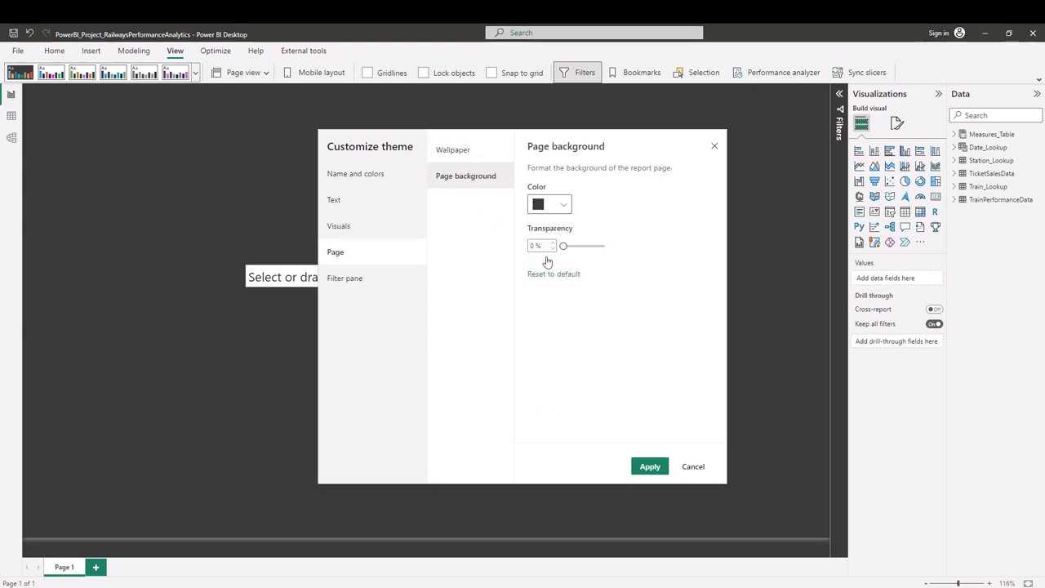
left_click(563, 207)
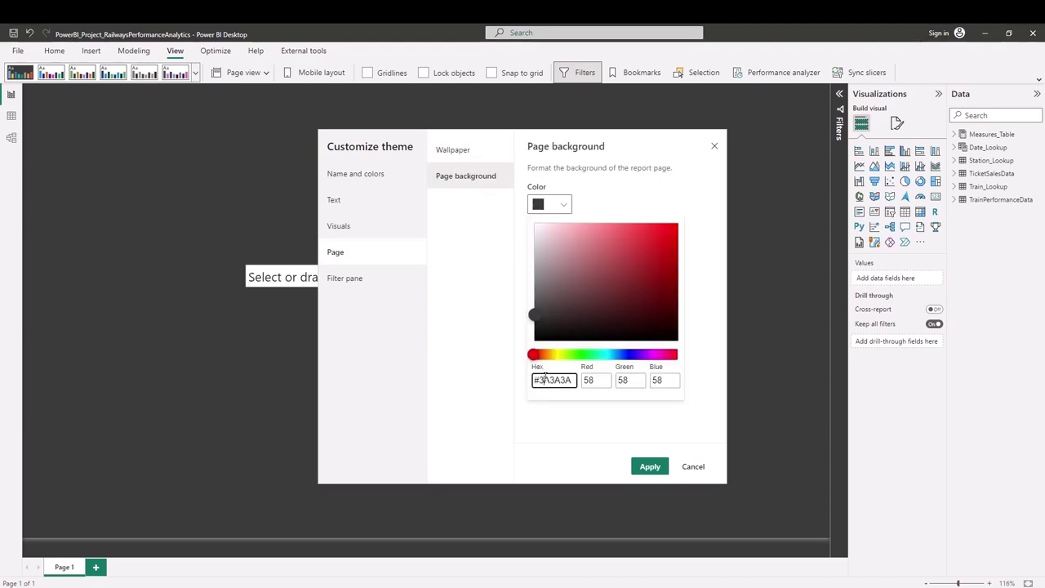
triple_click(546, 380)
type("#000000")
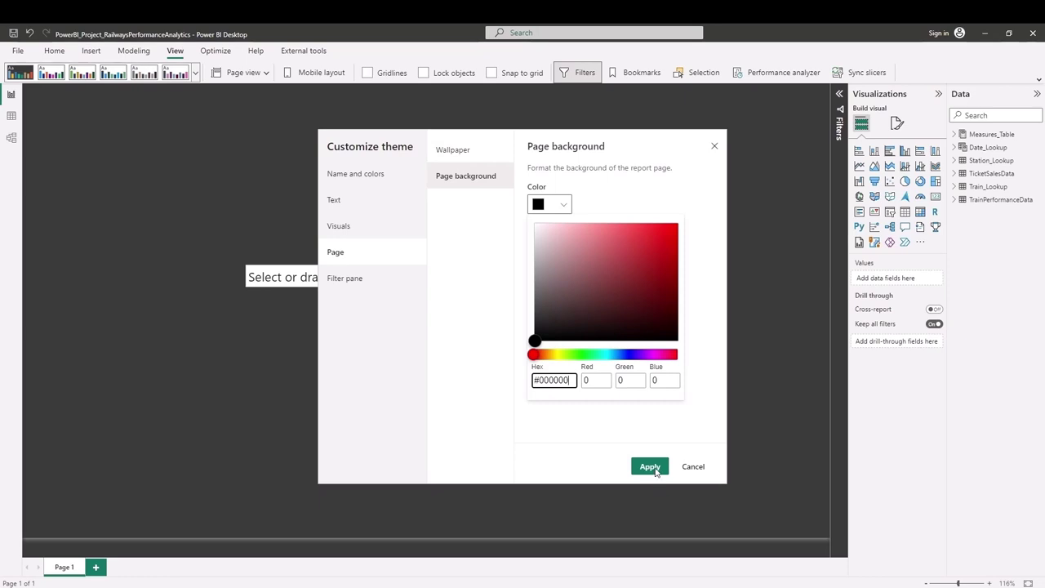
left_click(650, 472)
left_click(654, 471)
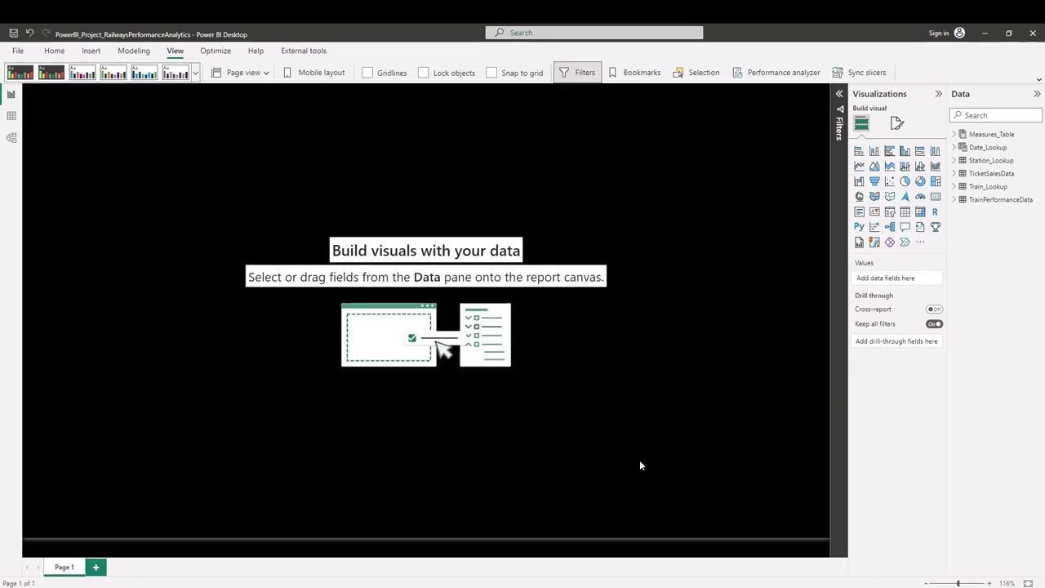
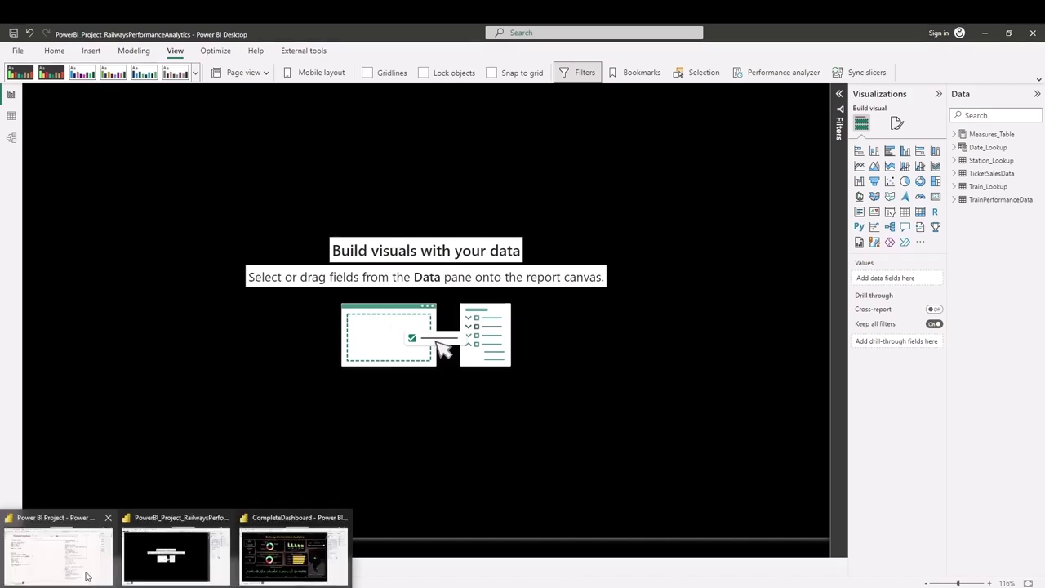
Change the page name in Page information from Page 1 to 'Railways Analytics'.
left_click(82, 563)
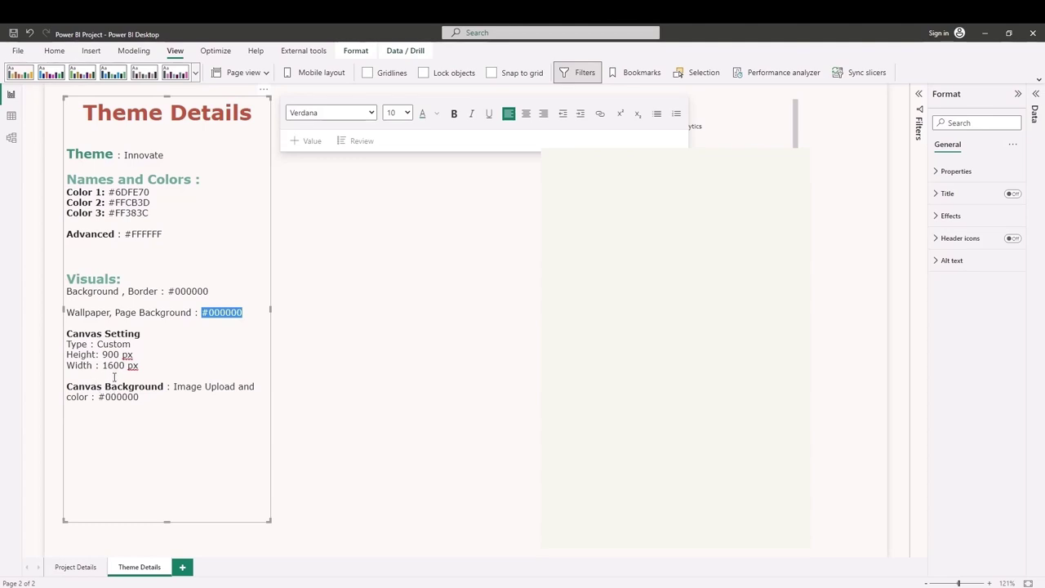
key("alt+Tab")
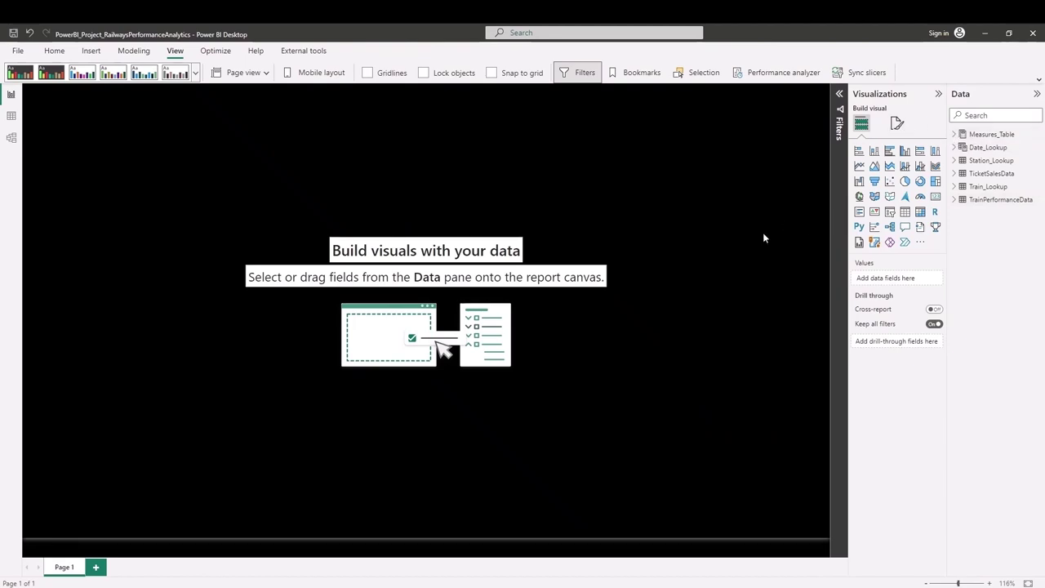
left_click(897, 124)
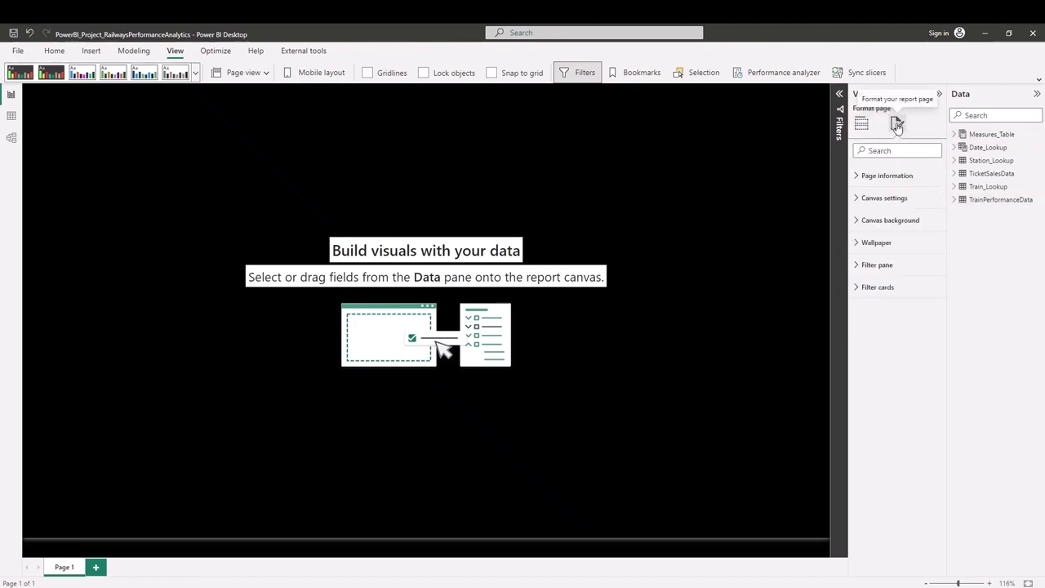
left_click(854, 176)
triple_click(885, 213)
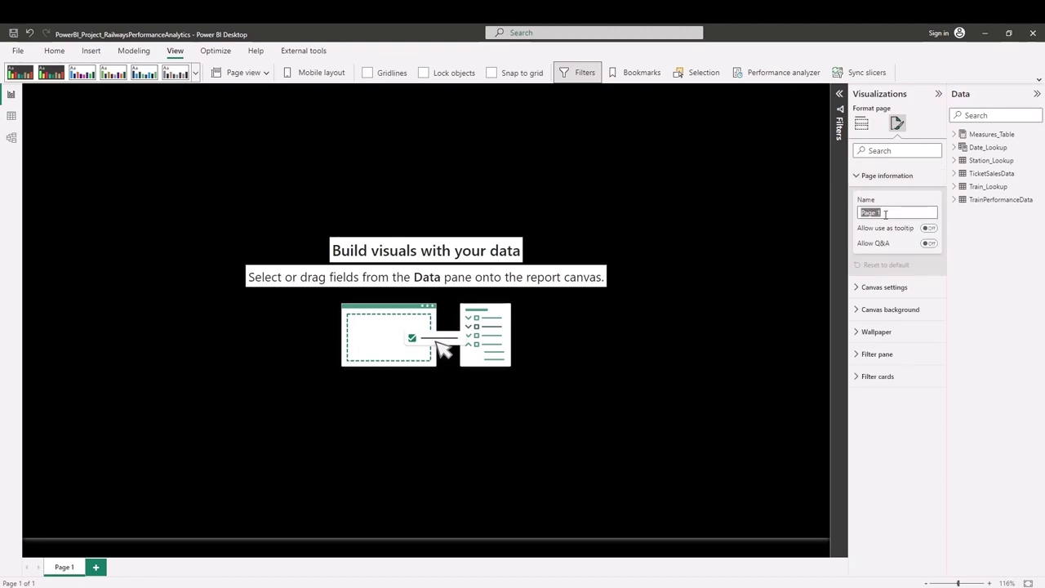
type("Rail")
type("ways A")
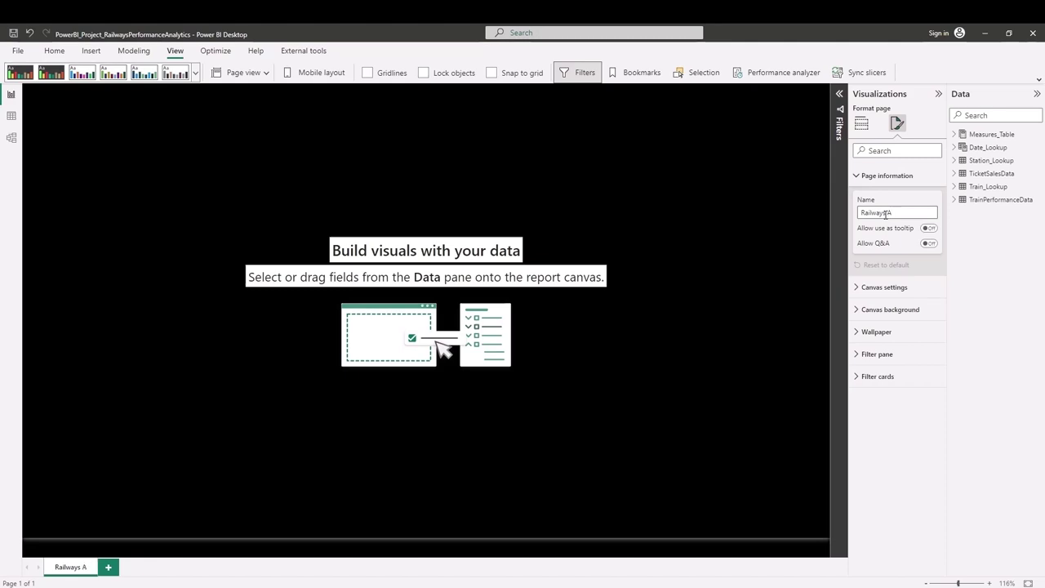
type("nalytic")
type("s")
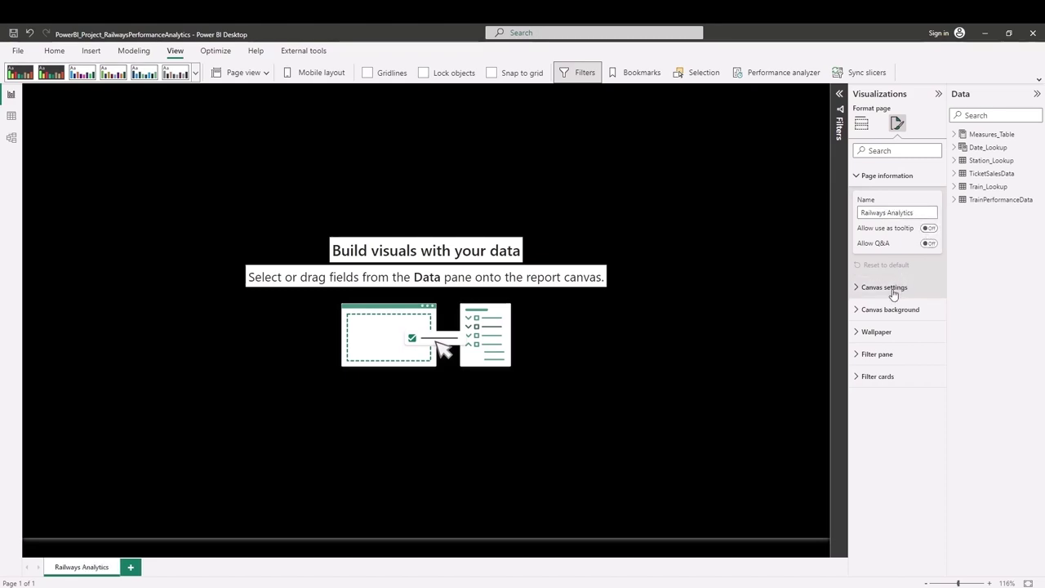
Set the canvas type to Custom at 900 px high by 1600 px wide, vertically aligned Middle.
left_click(878, 287)
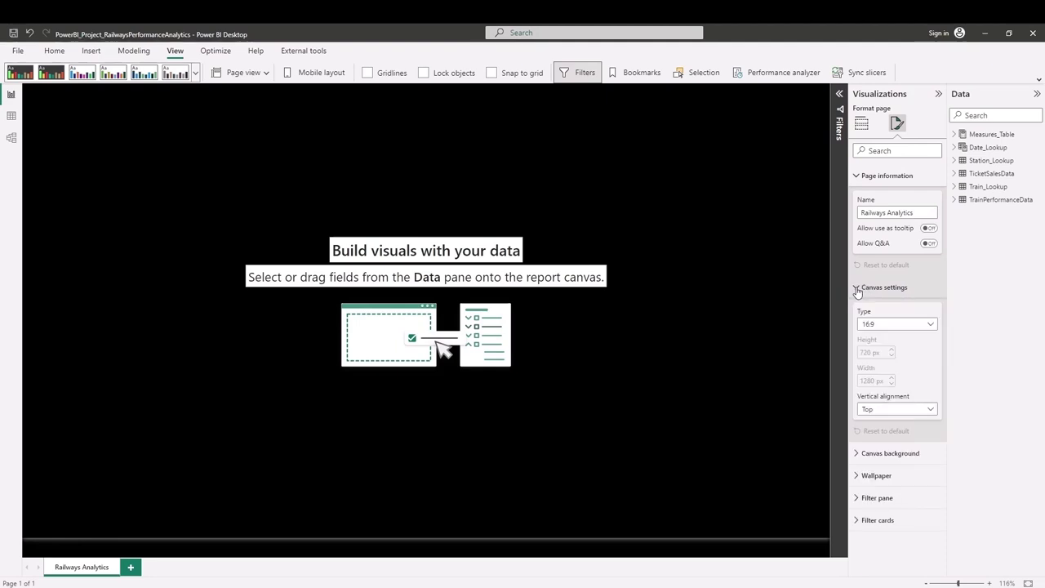
left_click(880, 326)
left_click(881, 394)
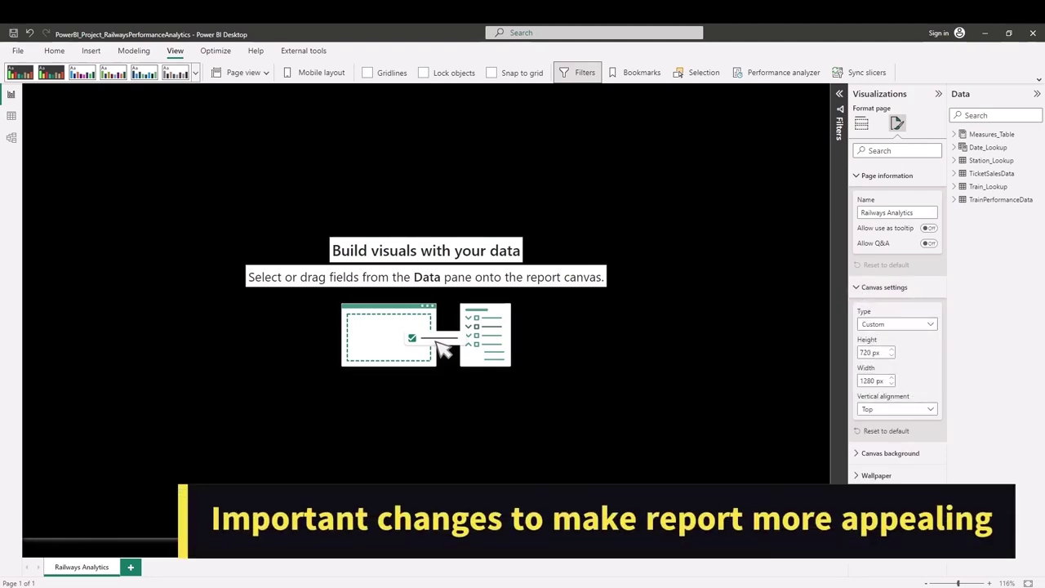
left_click(57, 547)
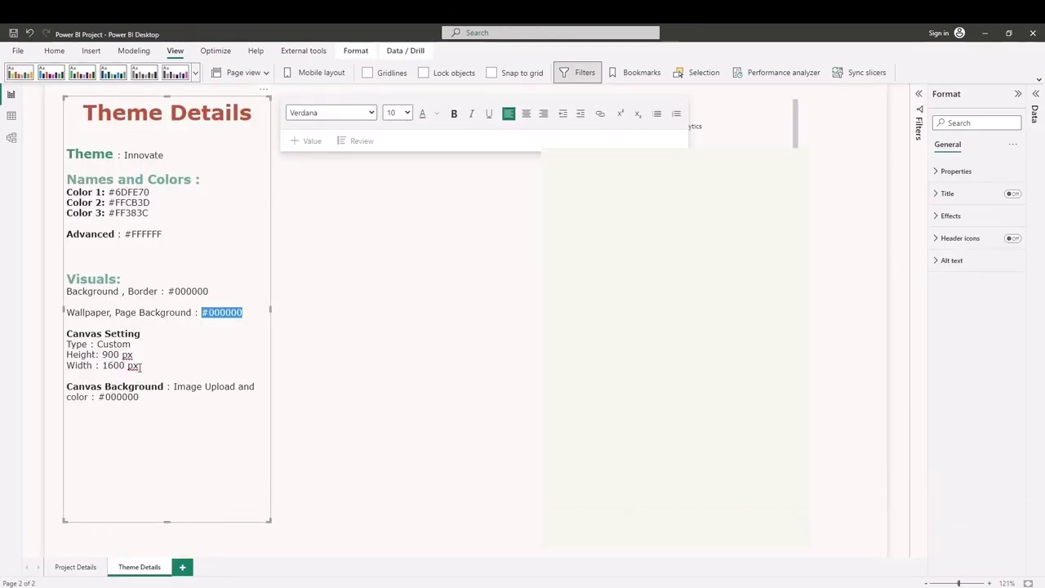
key("alt+Tab")
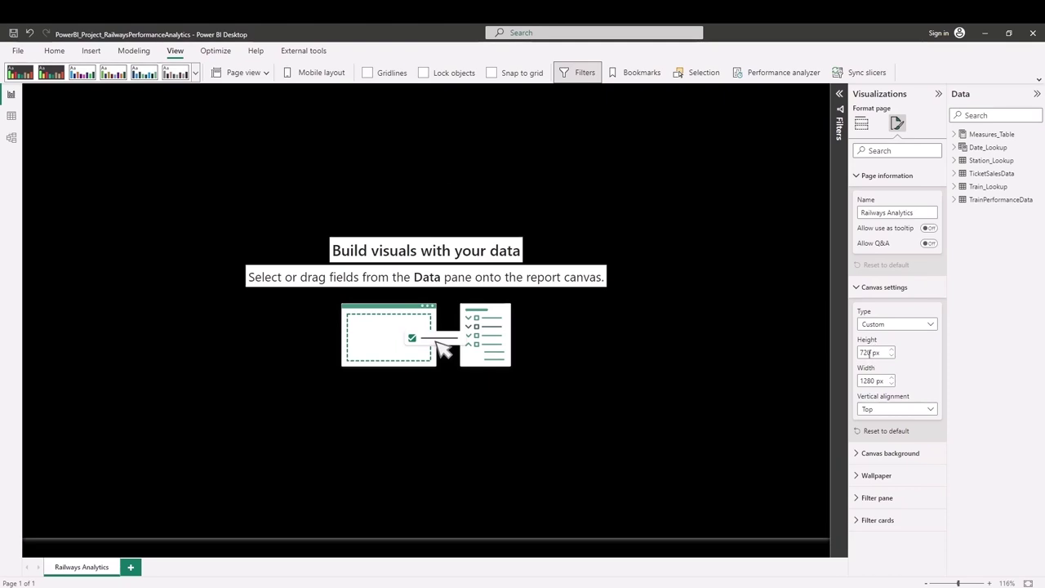
double_click(867, 352)
type("900")
key("Return")
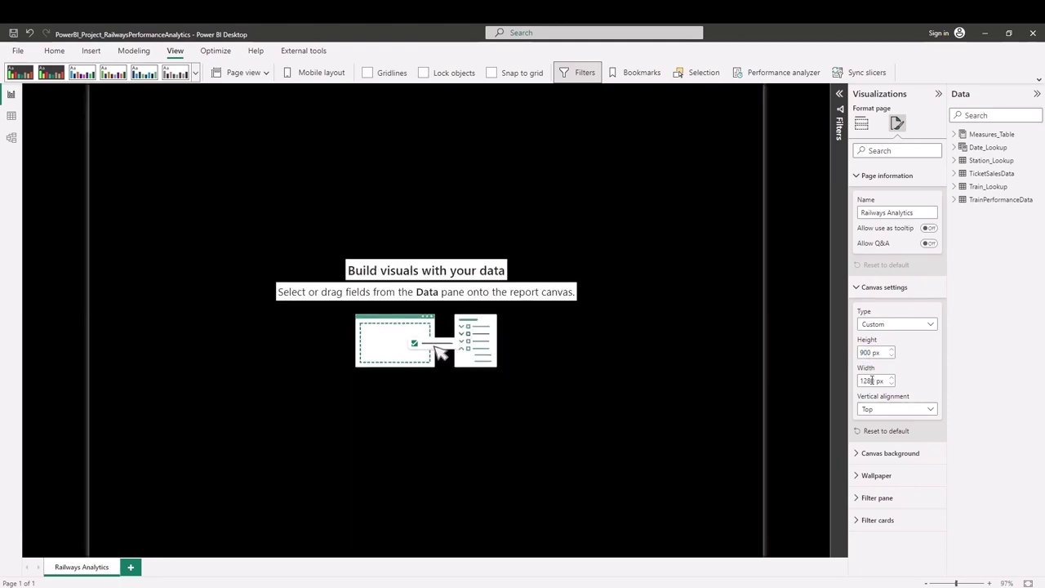
type("1600")
key("Return")
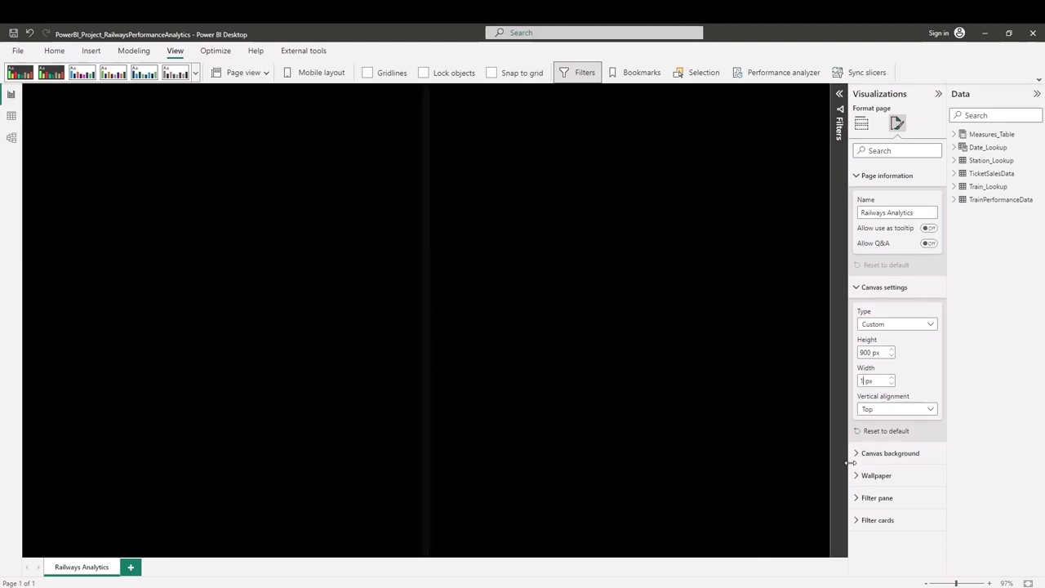
left_click(931, 411)
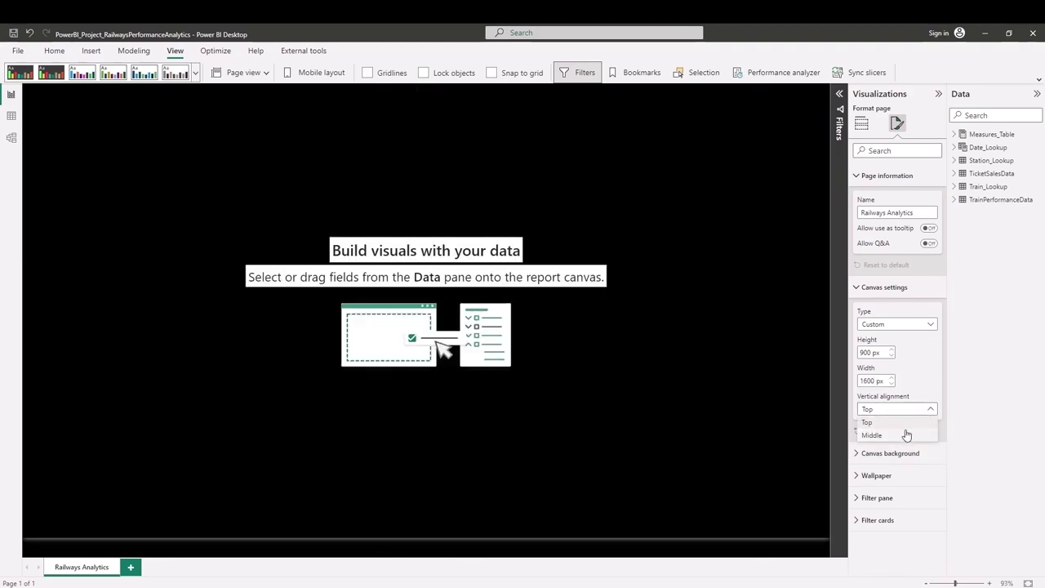
left_click(905, 432)
Apply Power Bi Project.png as the canvas background image with image fit set to Fit.
left_click(890, 453)
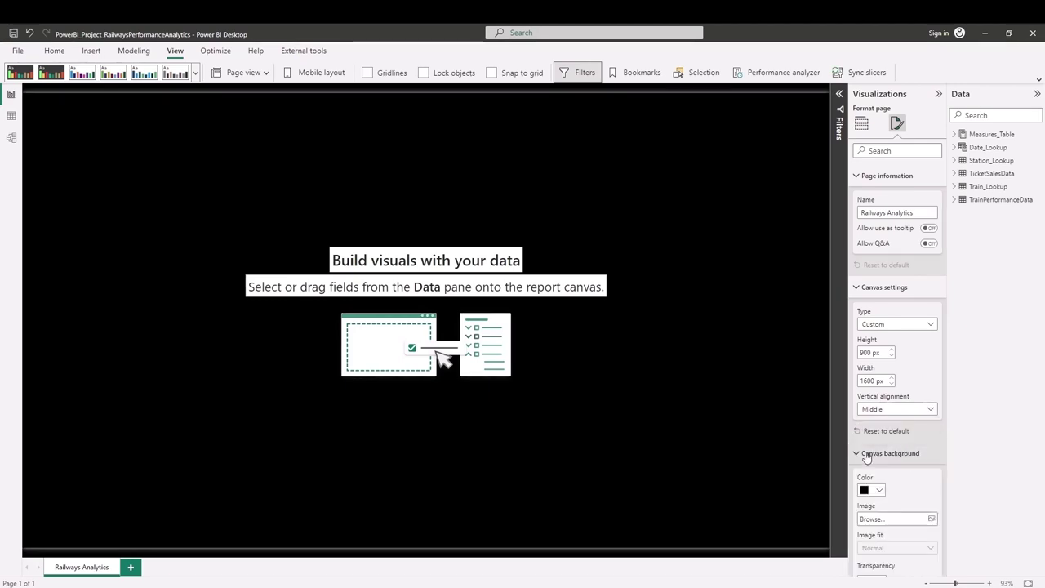
scroll(939, 456, "down", 1)
left_click(931, 457)
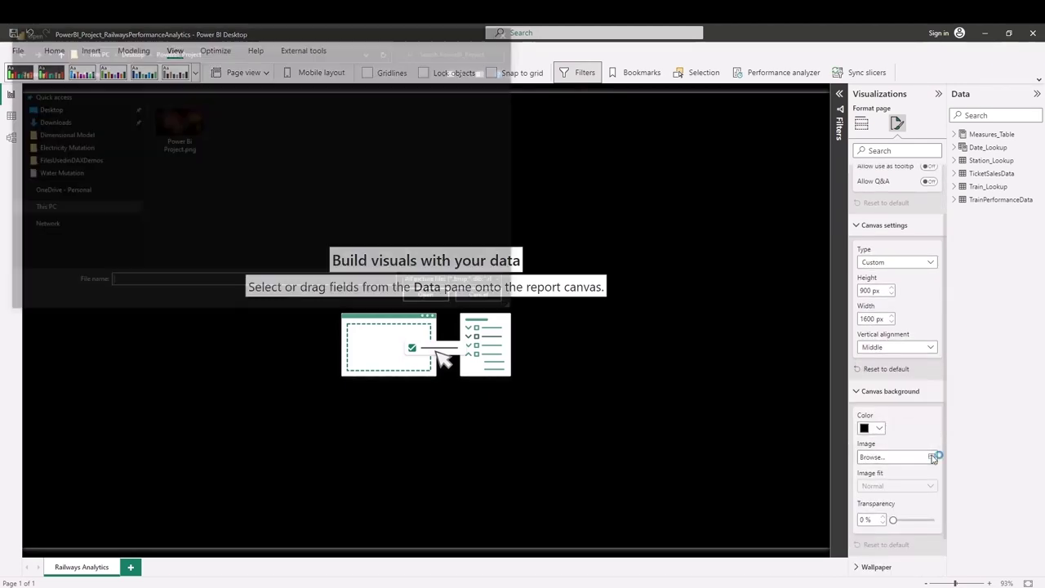
double_click(185, 130)
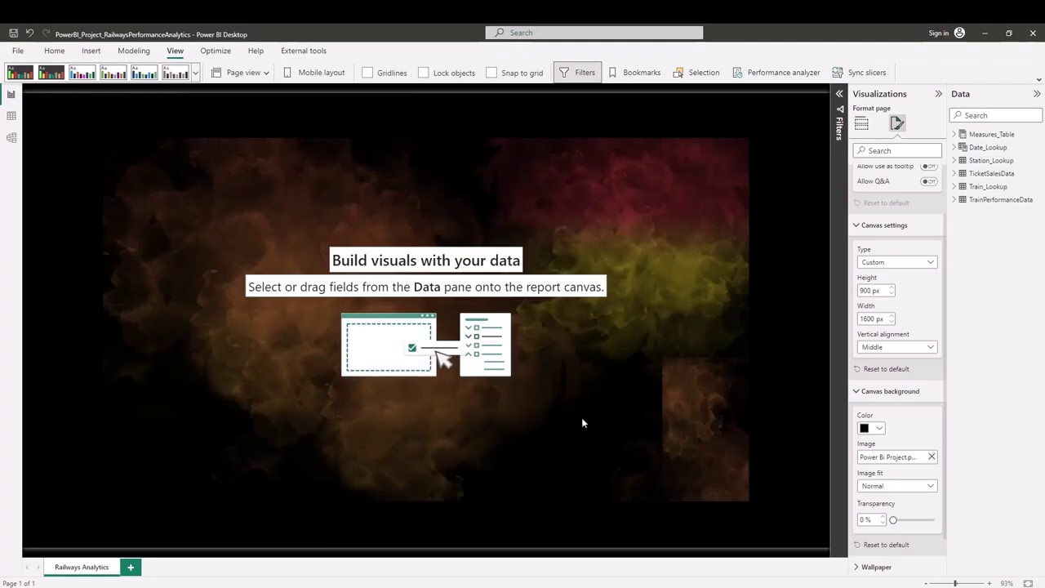
left_click(874, 486)
left_click(878, 513)
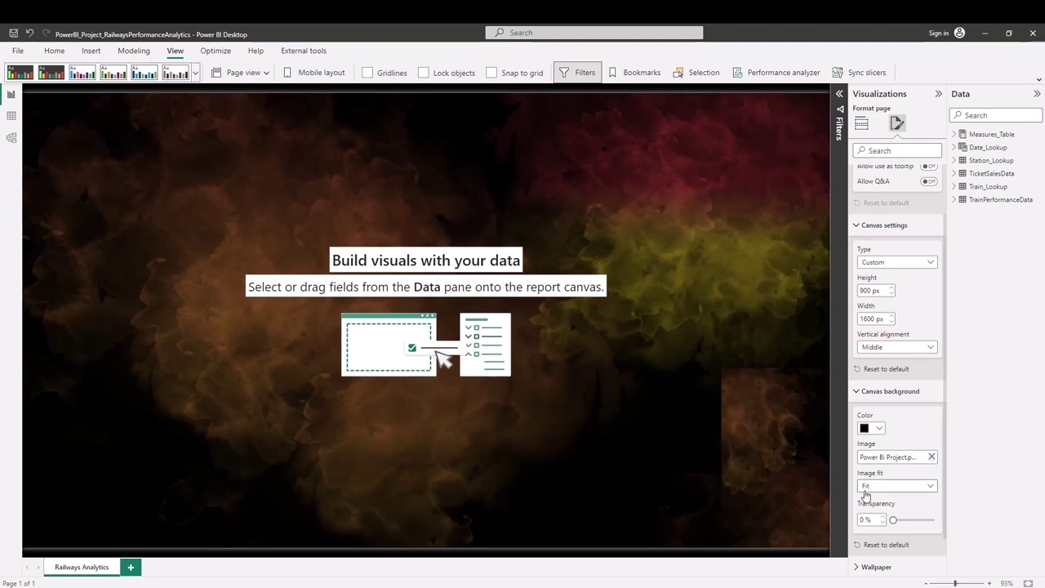
scroll(894, 499, "down", 1)
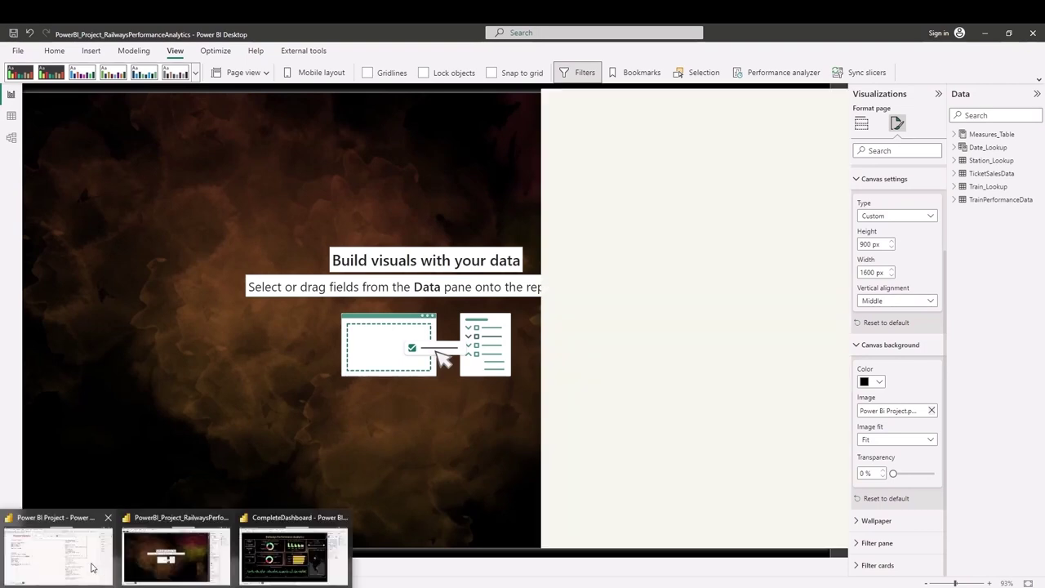
key("alt+Tab")
Read the Report Heading specification on the Theme Details page.
left_click(301, 291)
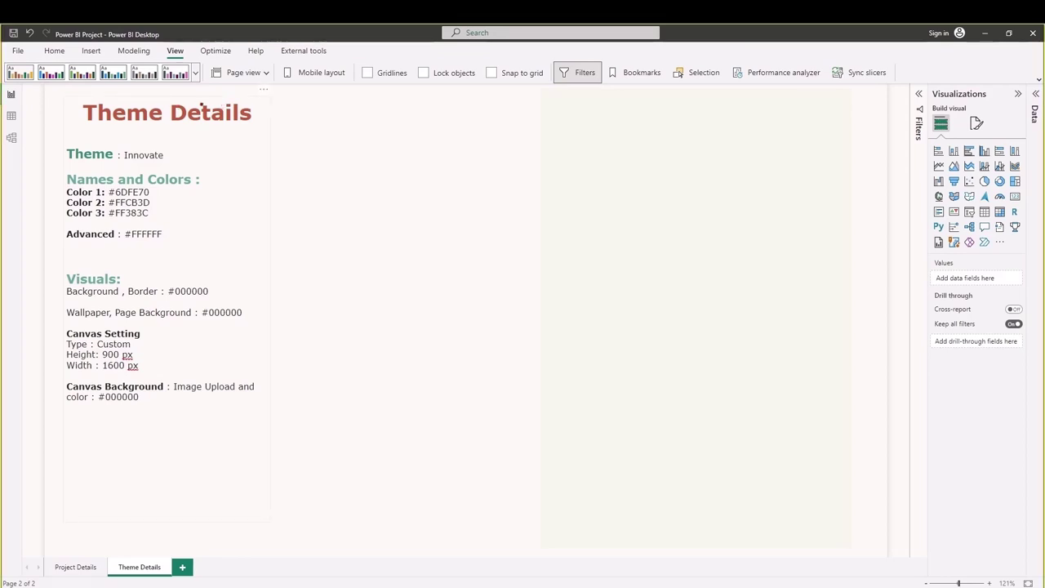
left_click_drag(230, 102, 222, 411)
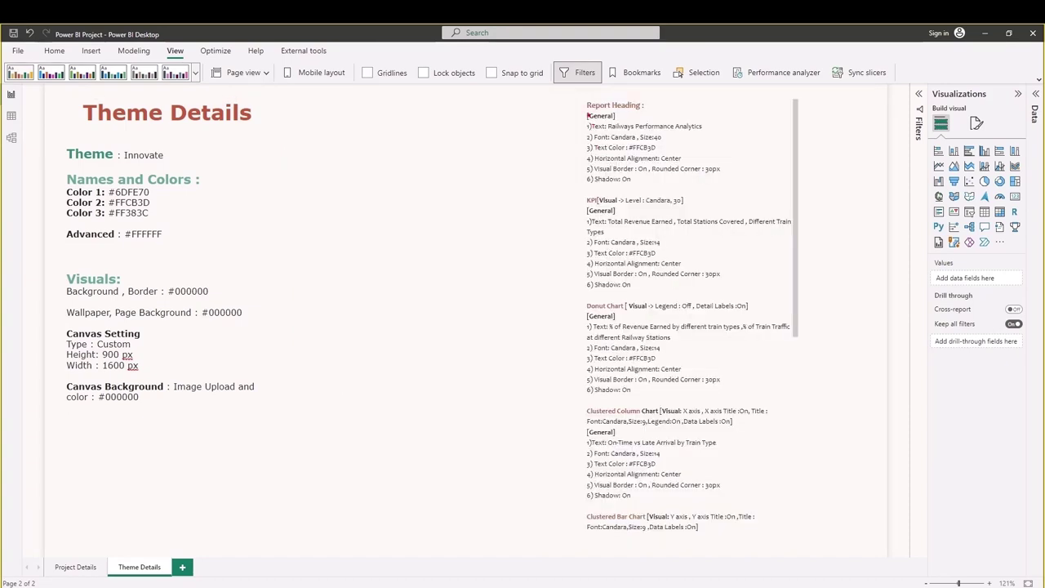
left_click_drag(584, 95, 567, 189)
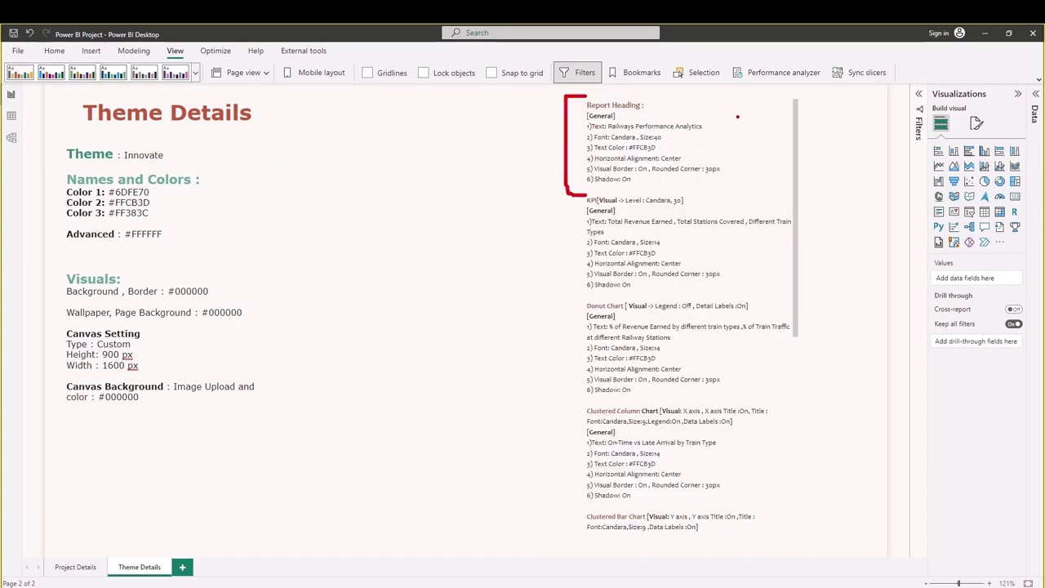
left_click_drag(738, 116, 752, 147)
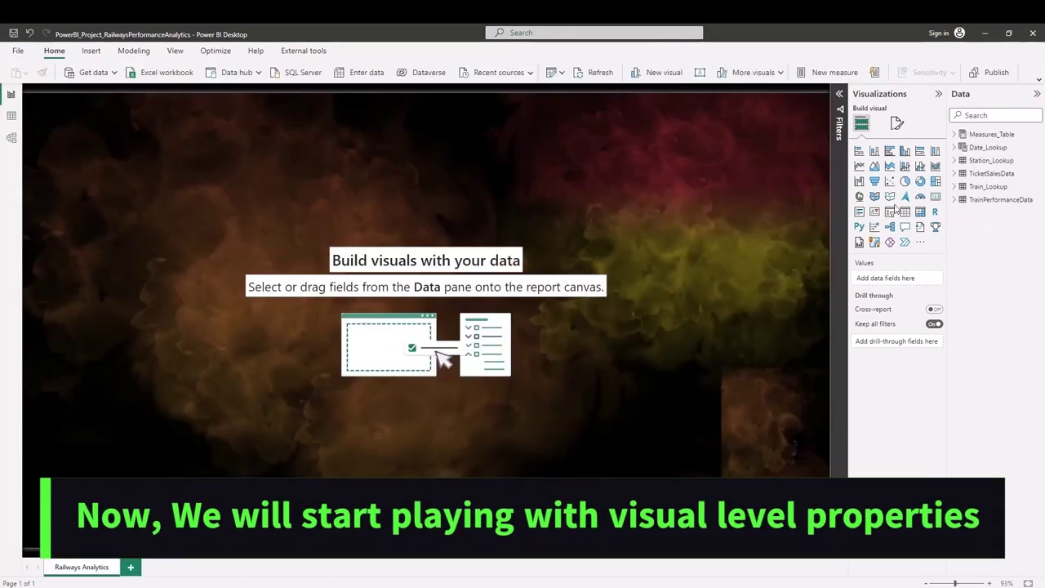
Add a text box and turn on its title reading 'Railways Performance Analytics'.
left_click(700, 72)
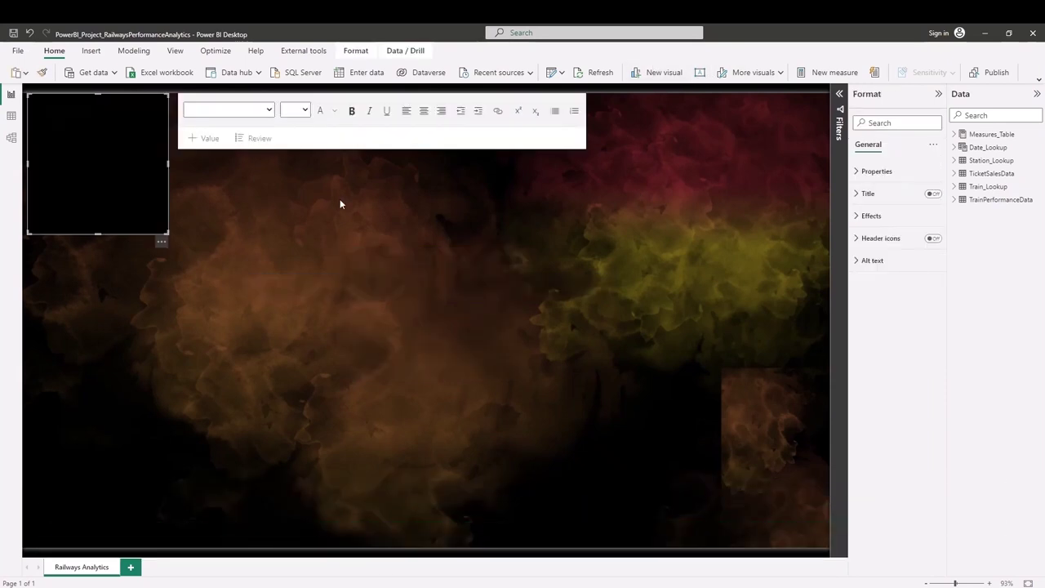
left_click(141, 173)
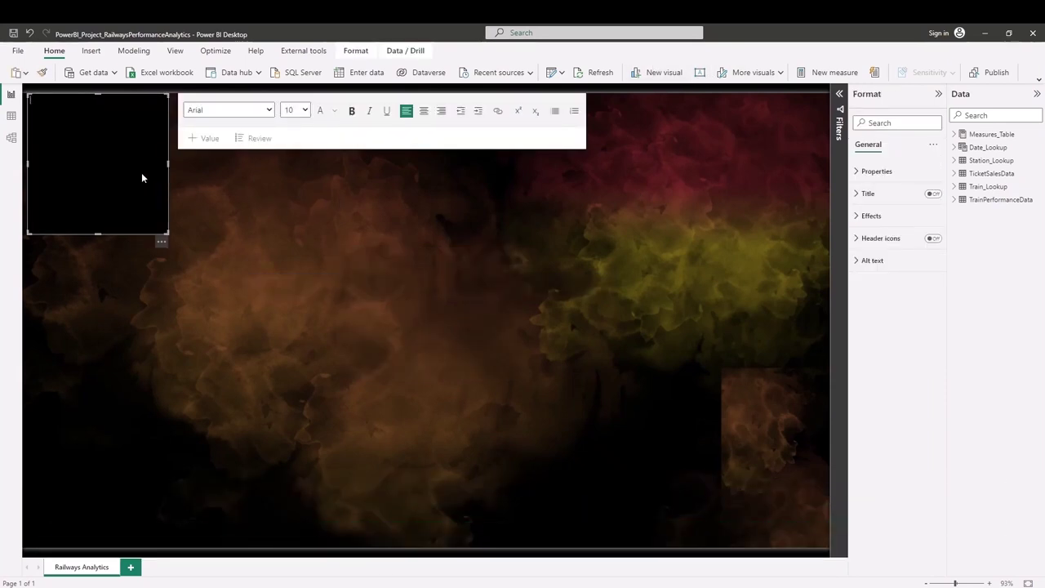
left_click(888, 195)
left_click(932, 194)
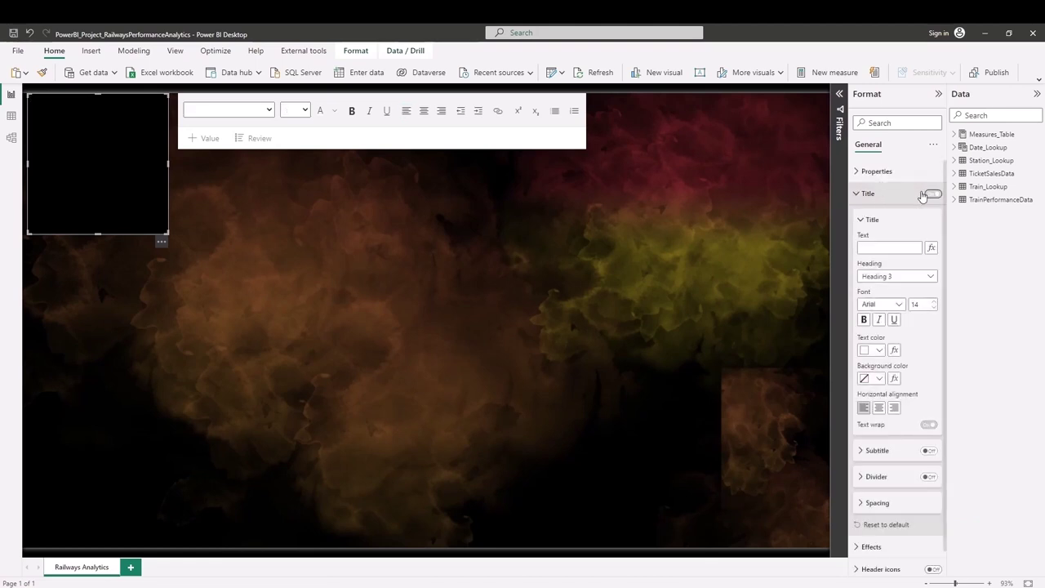
left_click(877, 246)
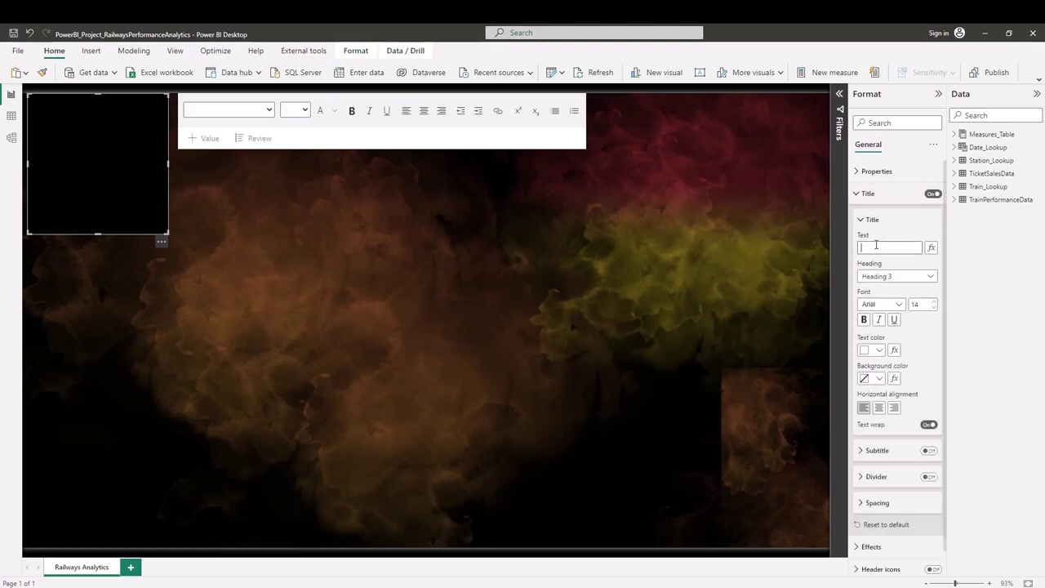
type("Rail")
type("ways A")
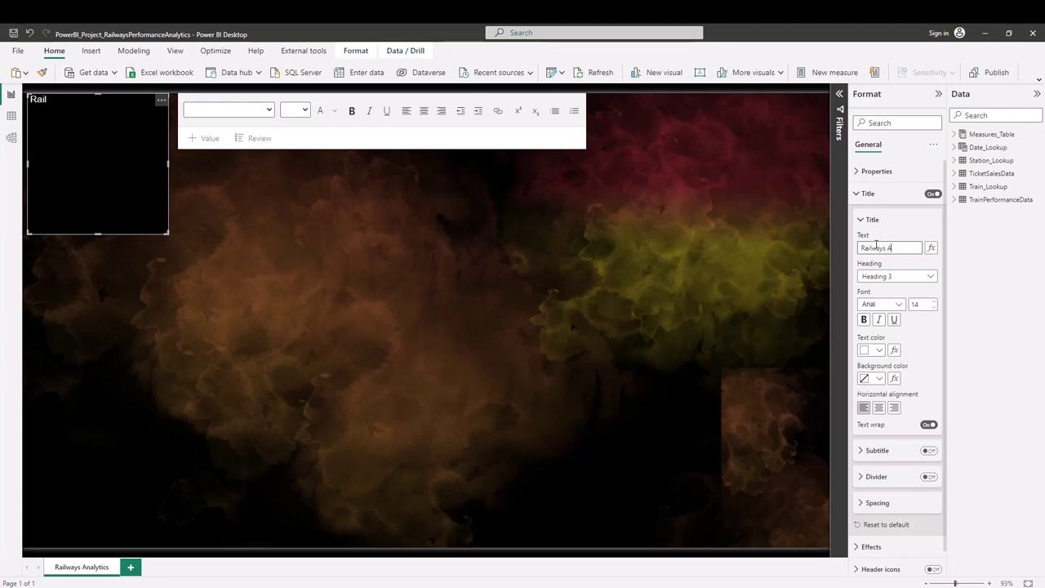
key("BackSpace")
type("Perf")
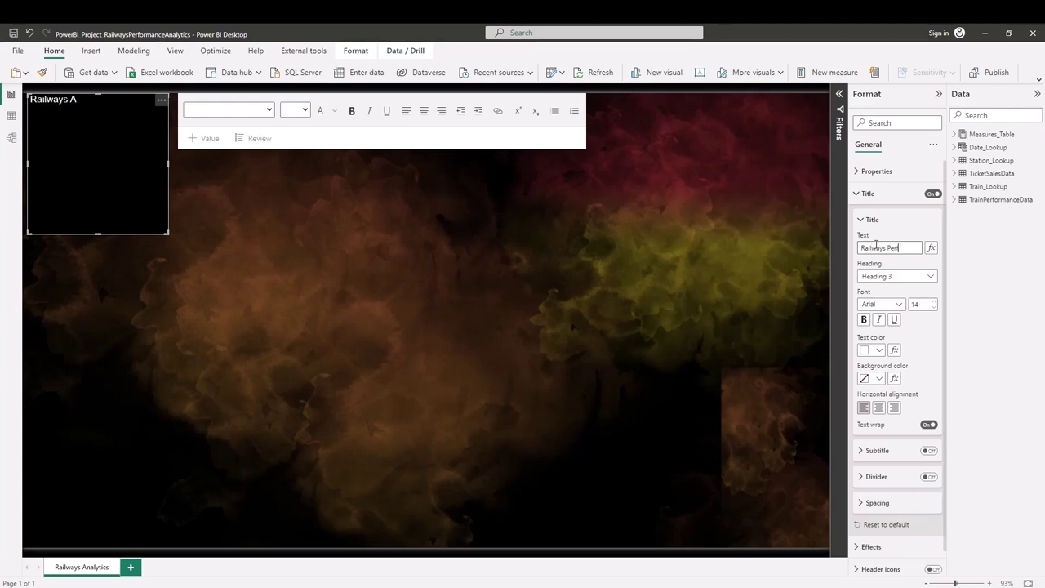
type("ormanc")
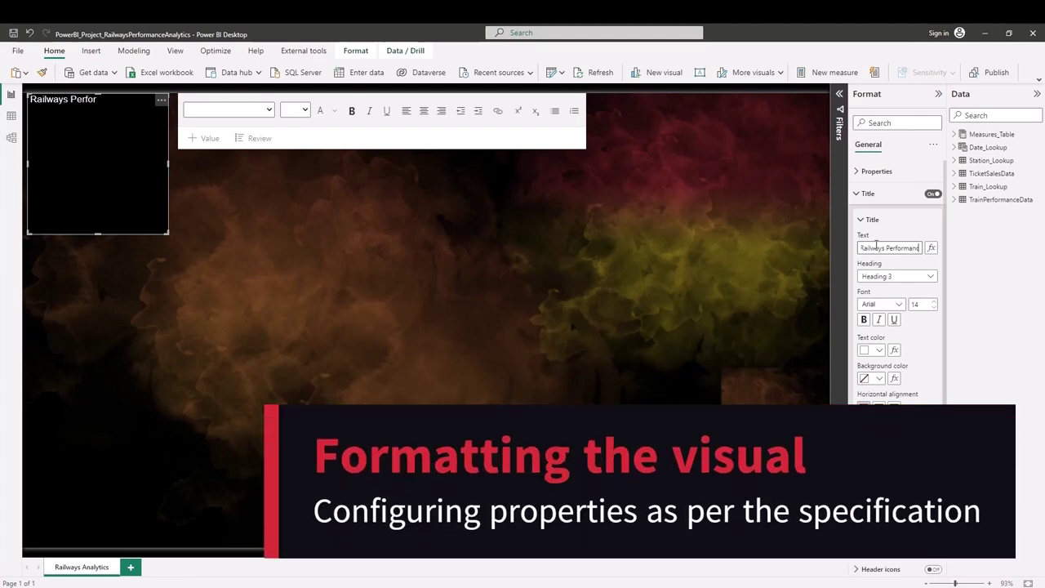
type("e Anal")
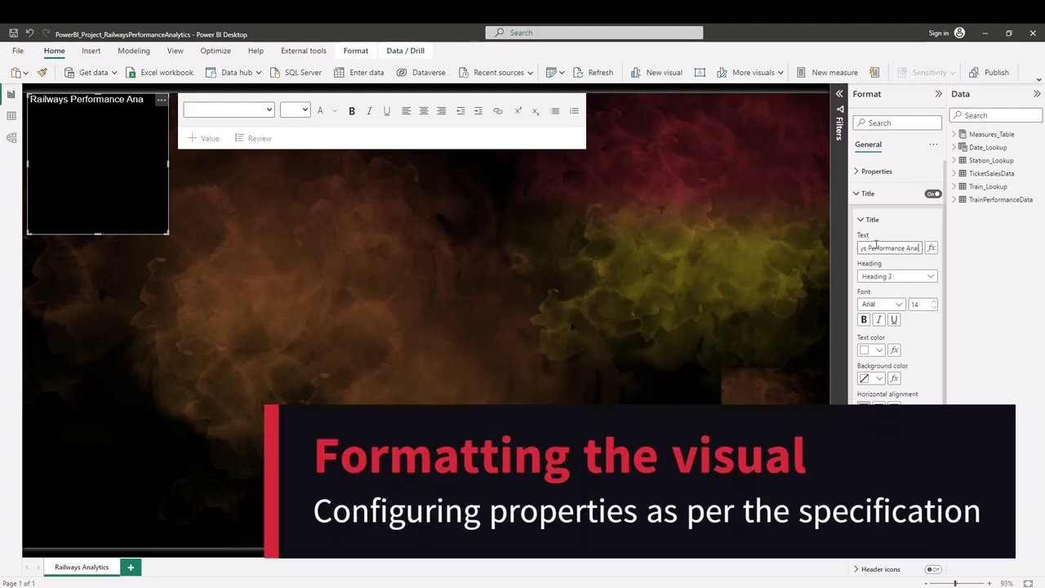
type("ytics")
key("Return")
Set the title font to bold Candara at size 40.
left_click(896, 302)
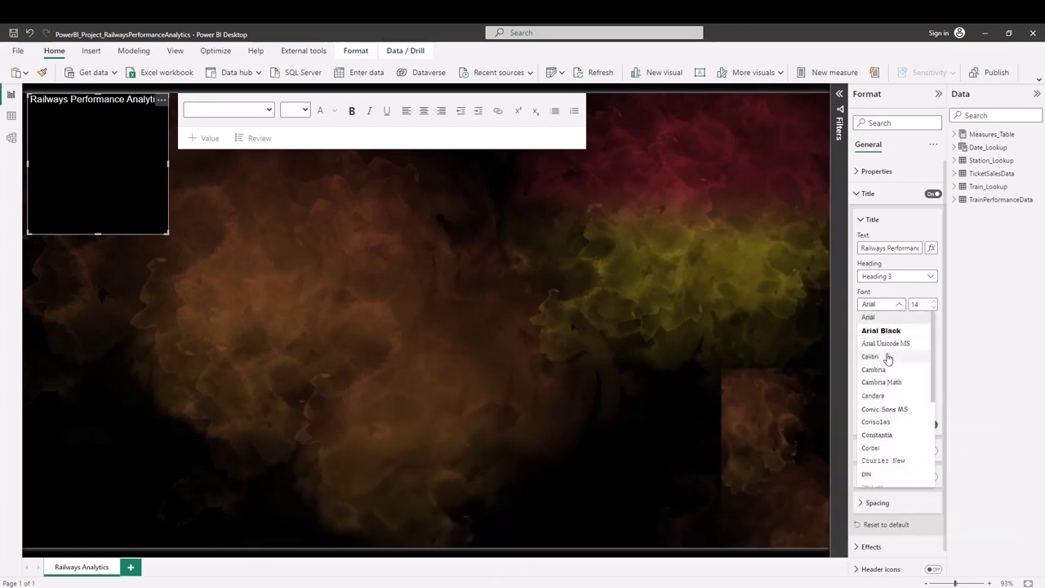
left_click(882, 396)
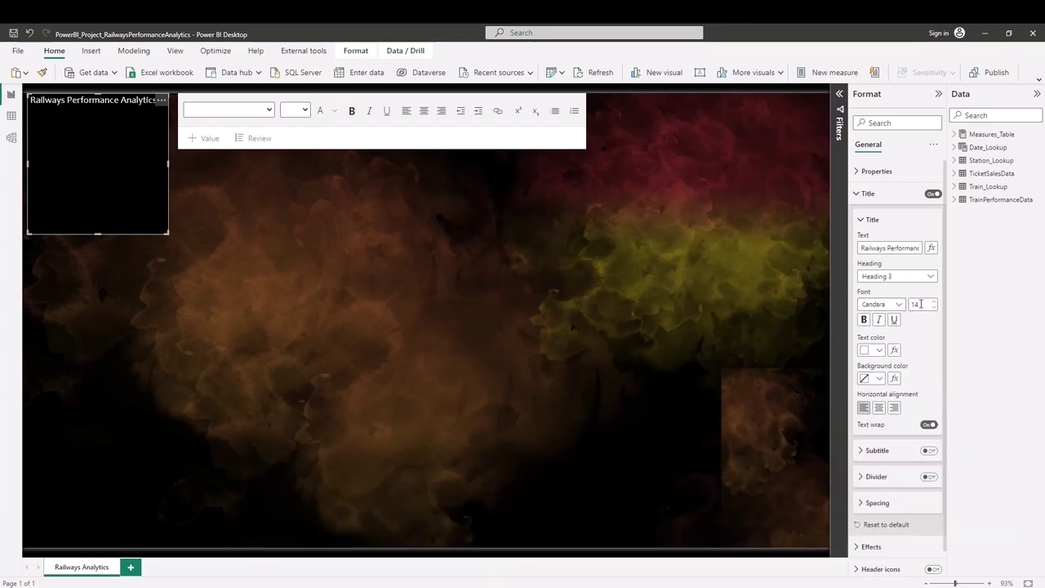
double_click(916, 308)
type("40")
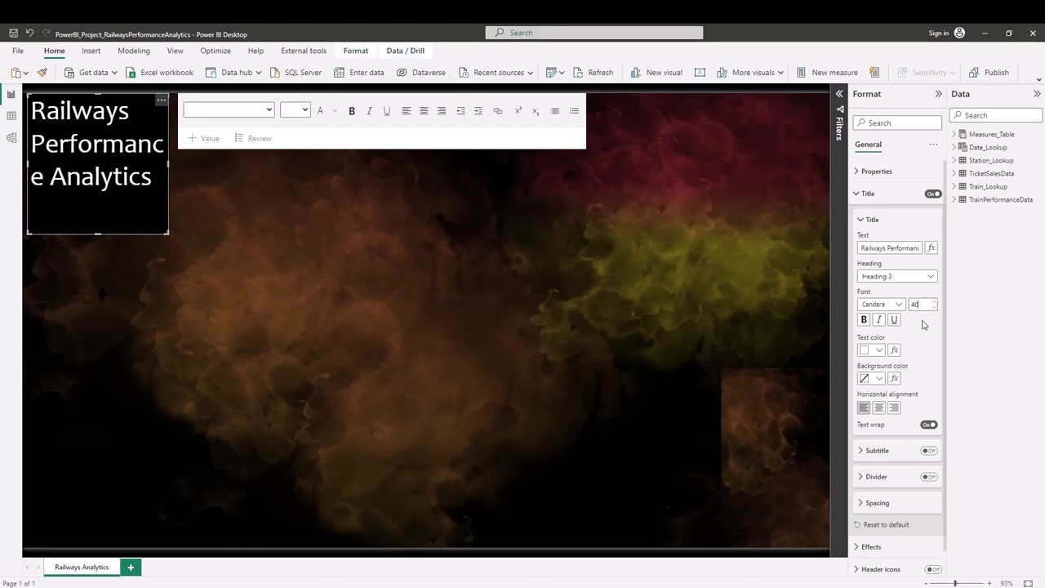
left_click(863, 320)
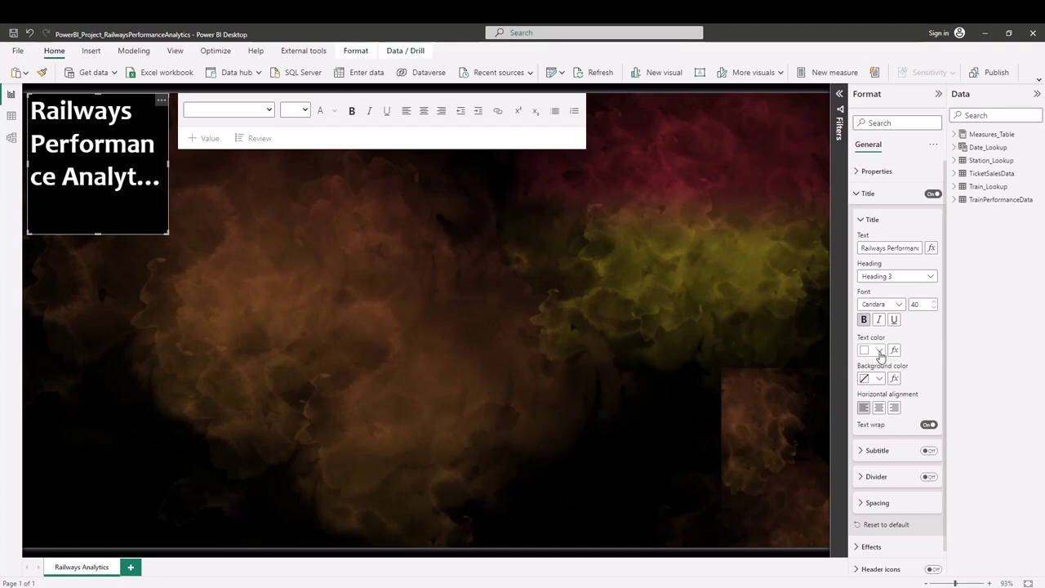
Colour the title gold #FFCB3D and centre it horizontally.
left_click(880, 351)
left_click(874, 540)
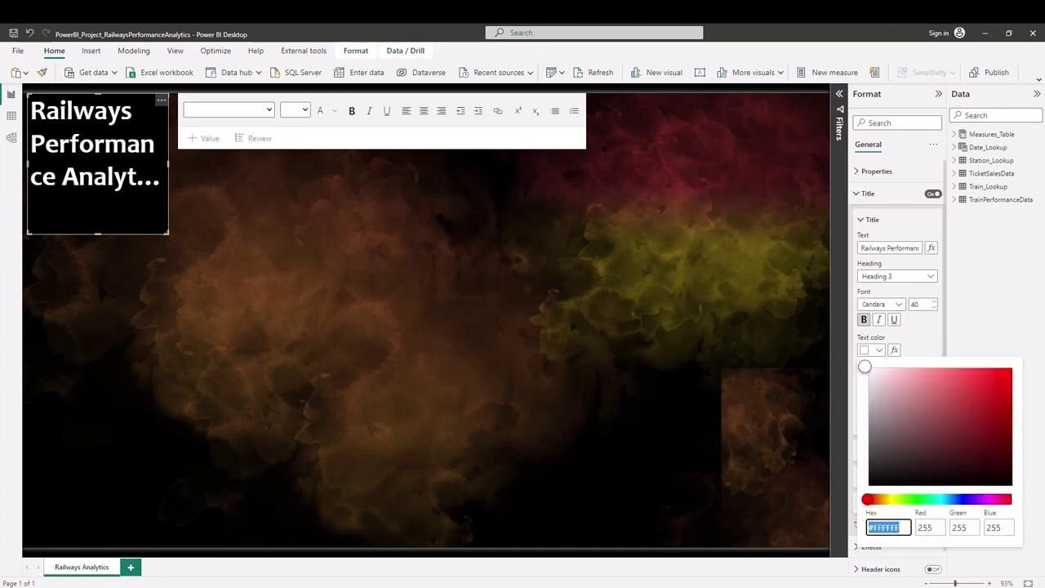
left_click(89, 564)
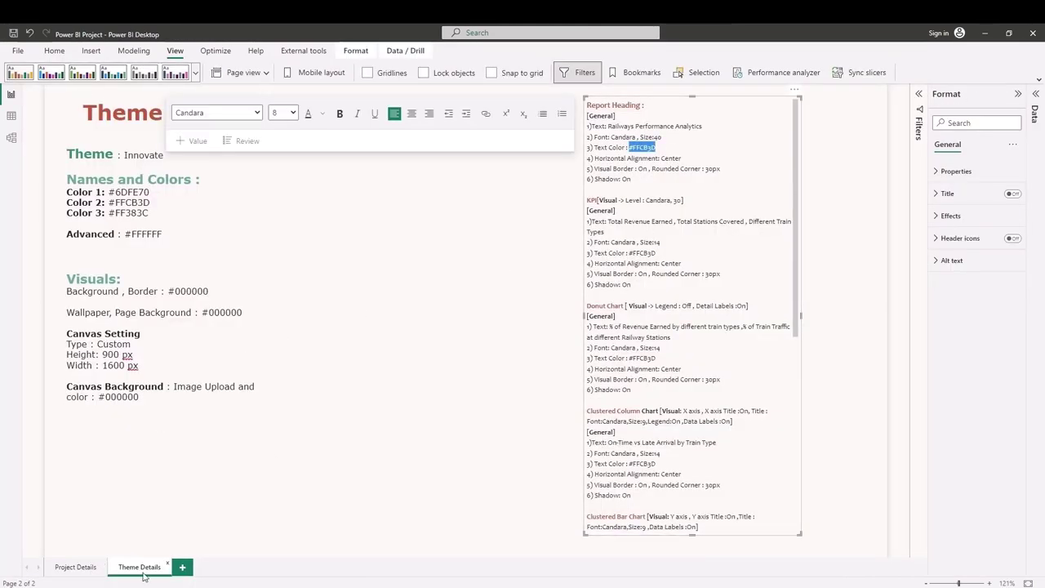
left_click(168, 547)
type("#FFCB3D")
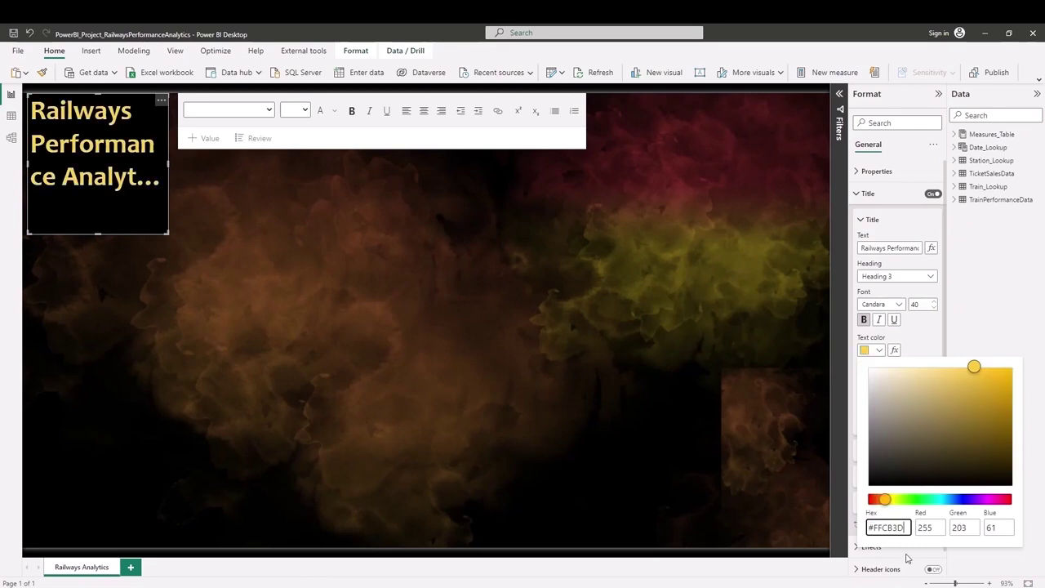
left_click(921, 350)
left_click(878, 408)
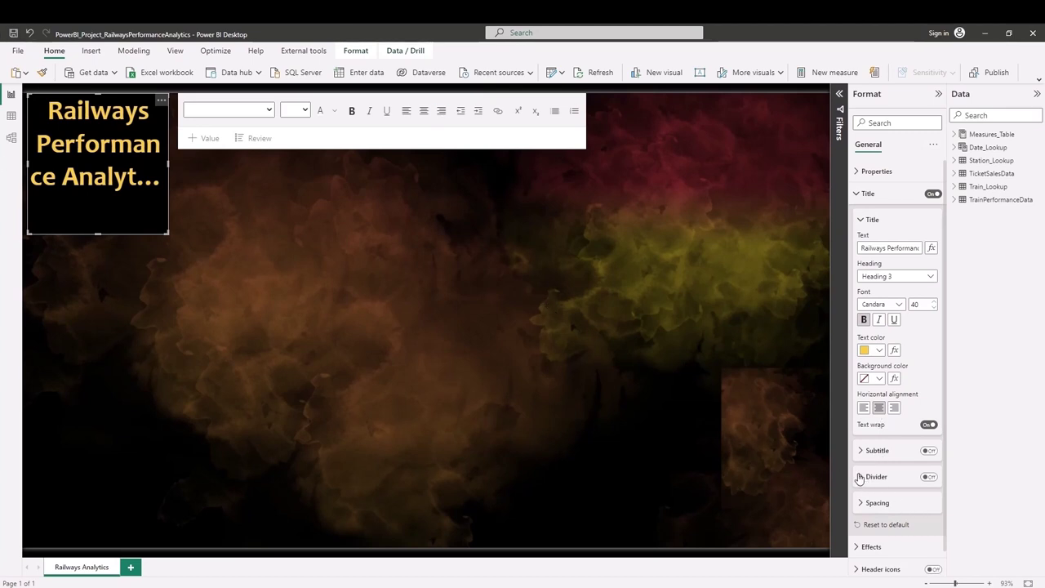
left_click(861, 220)
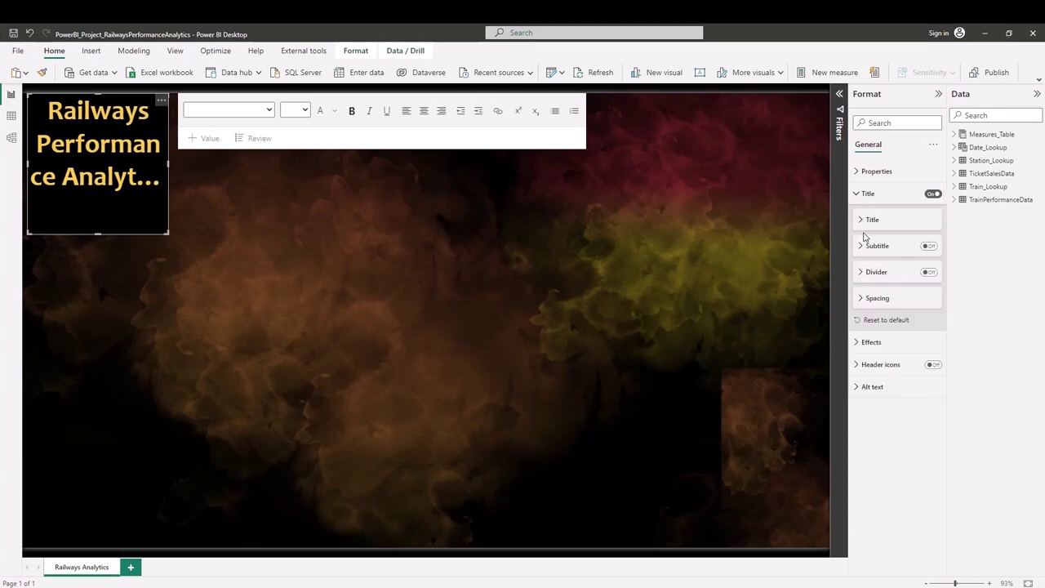
Check the title box's spacing, divider and subtitle options without changing them.
left_click(860, 301)
left_click(860, 301)
left_click(861, 272)
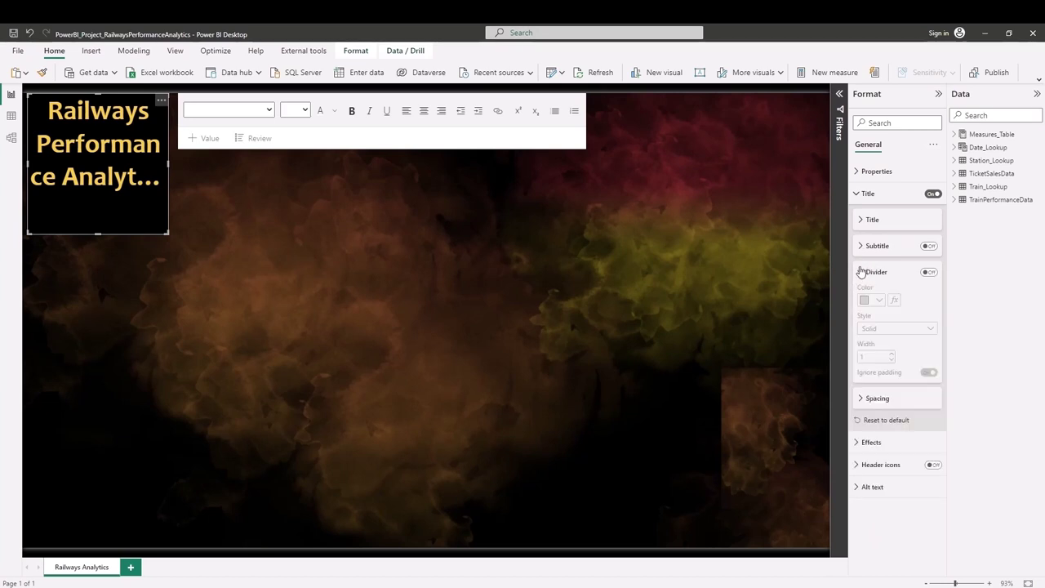
left_click(862, 272)
left_click(860, 245)
left_click(860, 246)
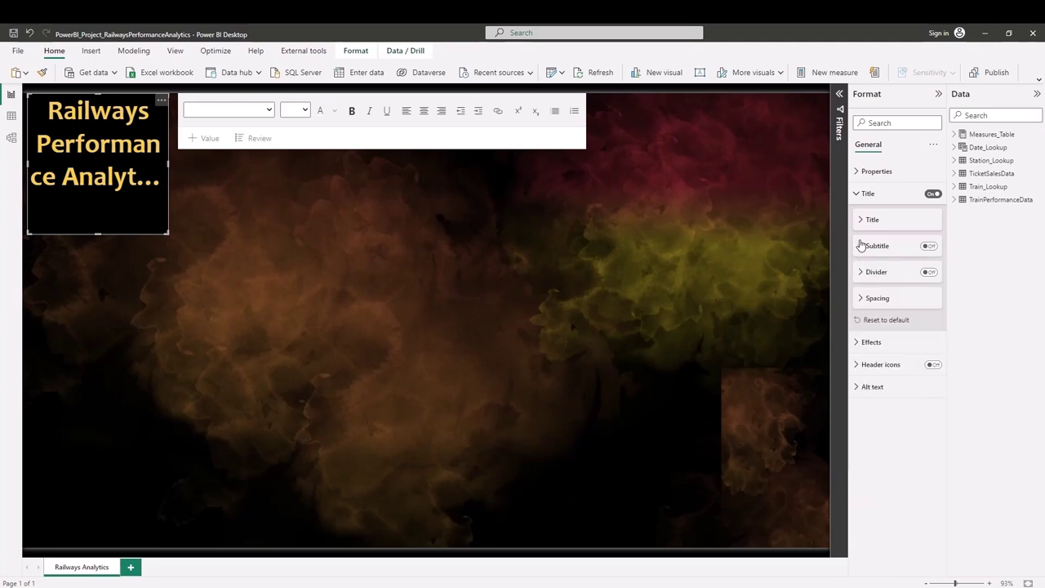
left_click(858, 196)
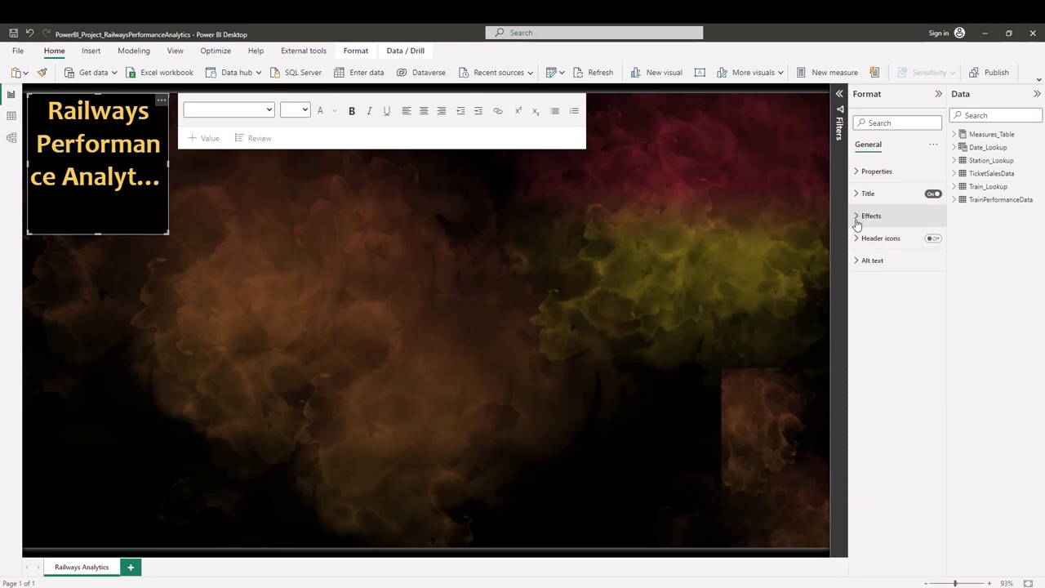
Round the title box's visual border corners to about 30 px.
left_click(858, 218)
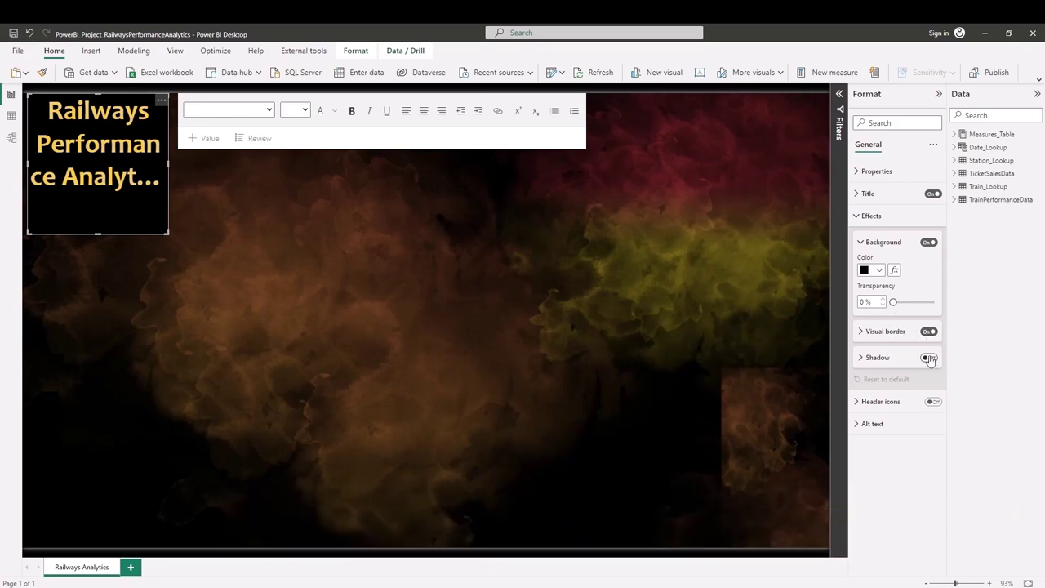
left_click(860, 333)
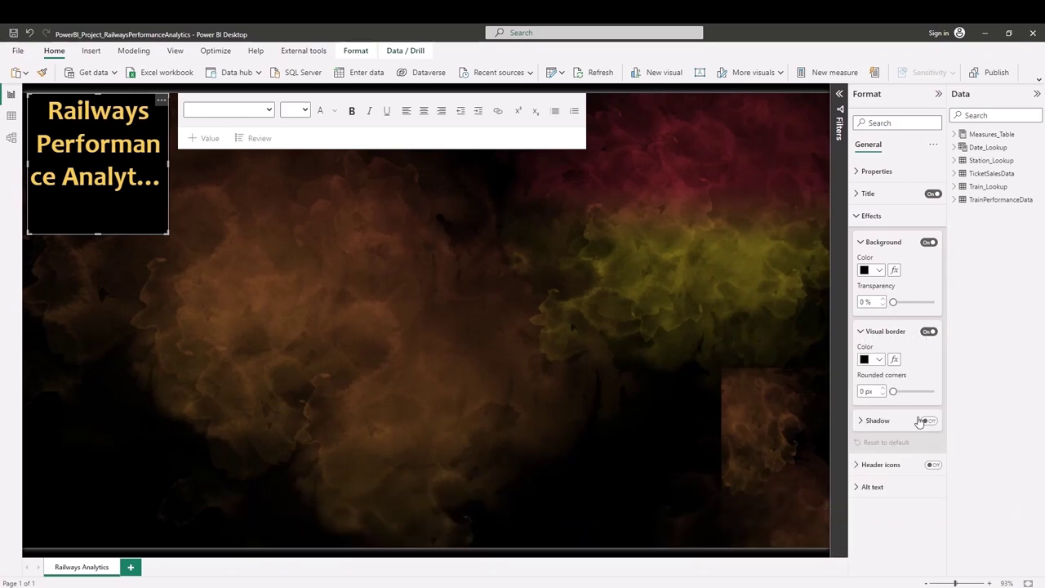
left_click_drag(893, 391, 931, 392)
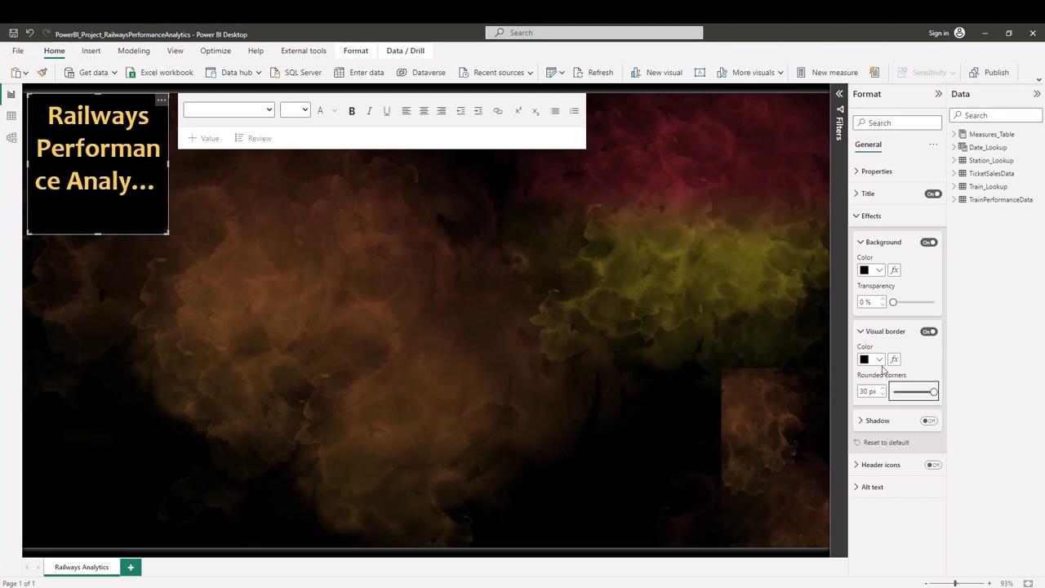
left_click(866, 332)
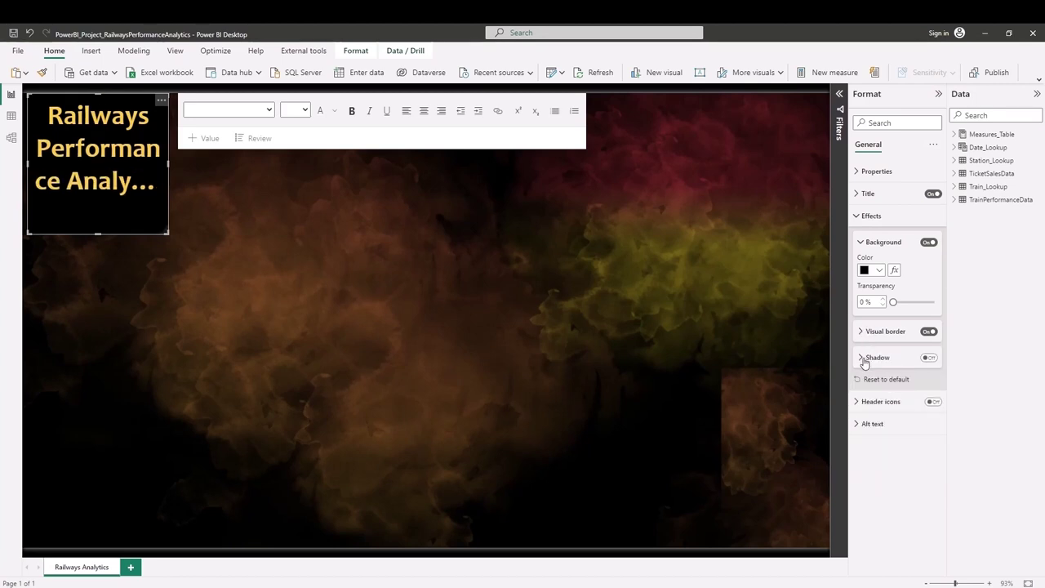
left_click(861, 331)
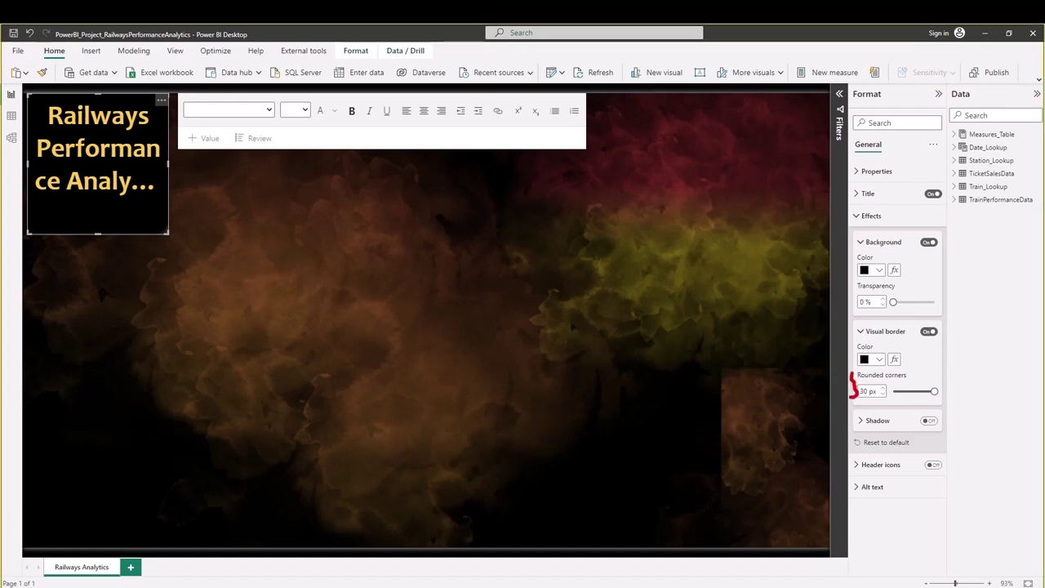
mouse_move(931, 373)
left_mouse_down()
mouse_move(937, 404)
mouse_move(952, 409)
mouse_move(980, 367)
left_mouse_up()
key("Escape")
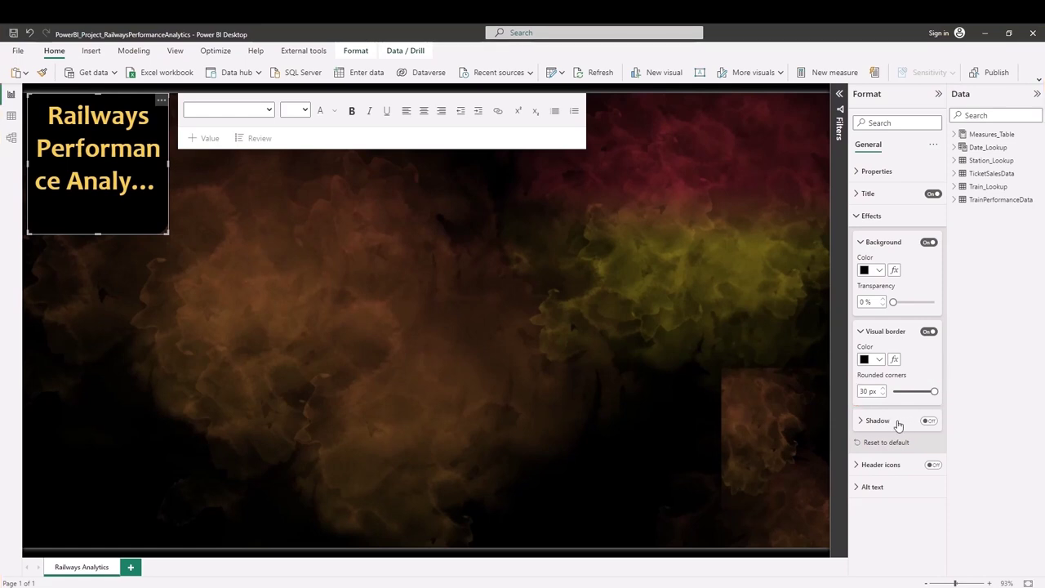
Turn on the shadow effect for the title box.
left_click(928, 420)
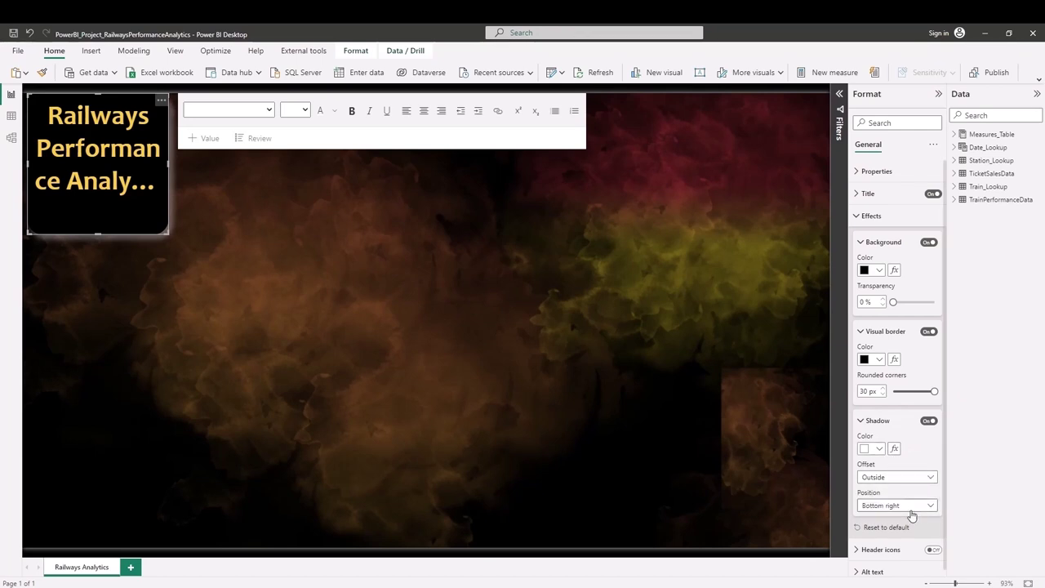
scroll(890, 527, "down", 1)
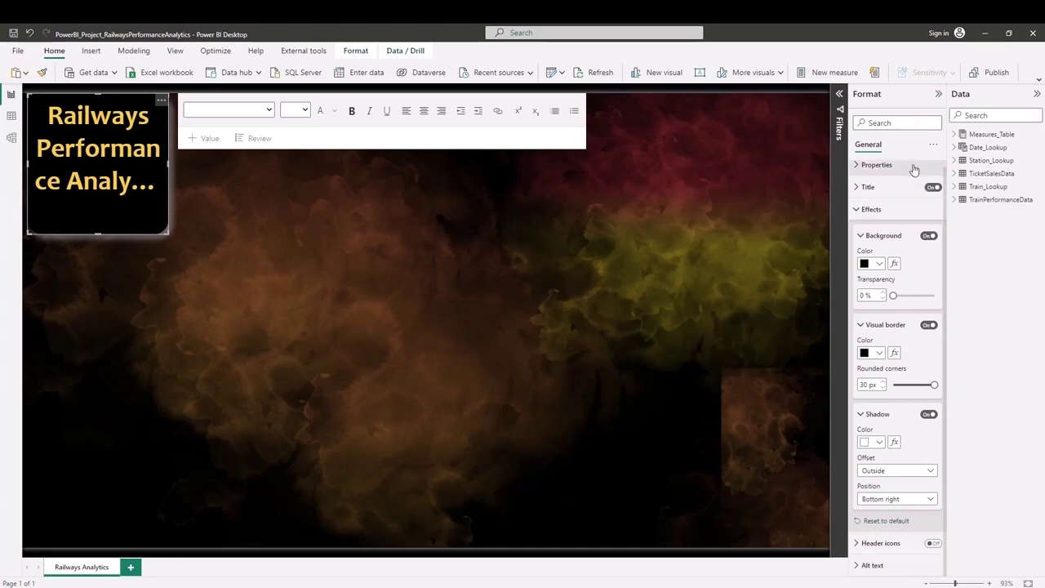
left_click(871, 209)
left_click(251, 217)
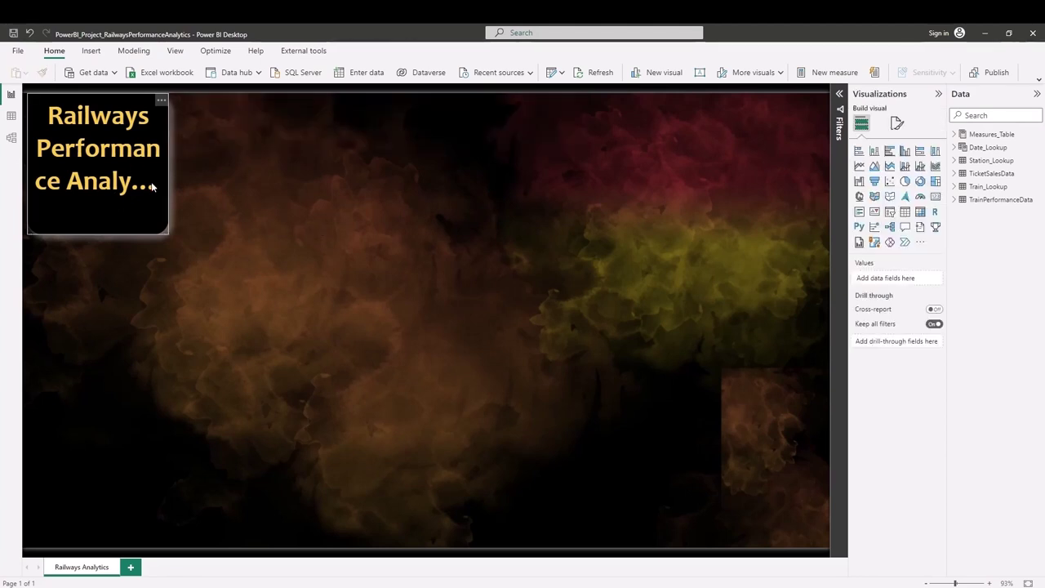
Widen the title box across the canvas and shorten it into a slim top banner.
left_click(169, 173)
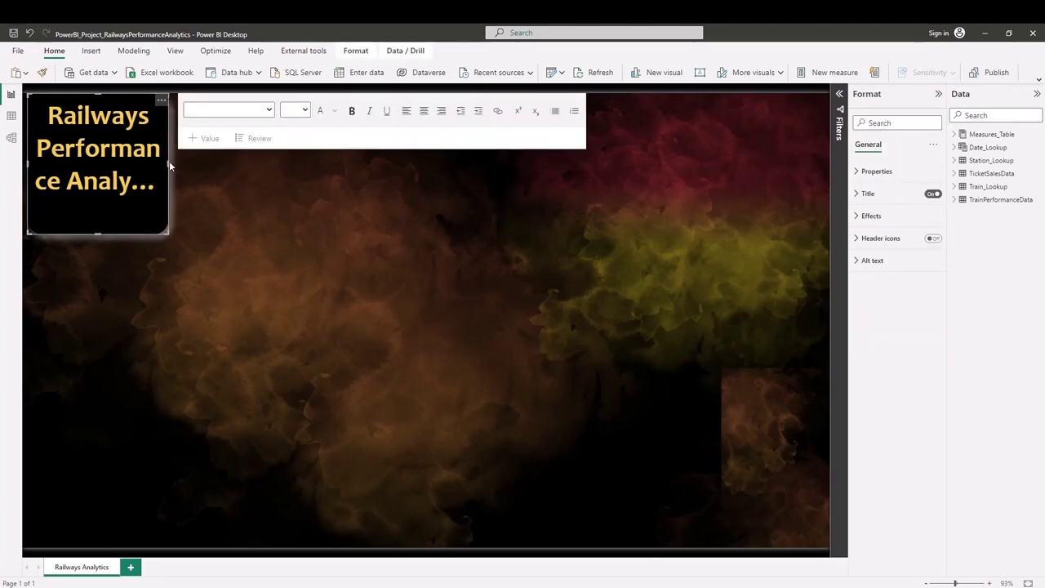
left_click_drag(169, 160, 822, 116)
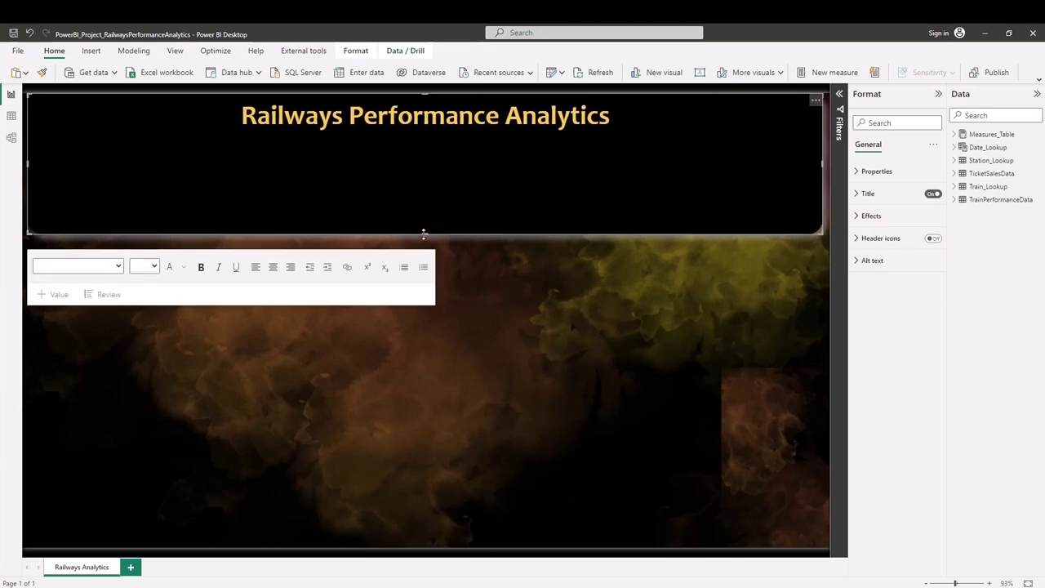
left_click_drag(422, 234, 458, 142)
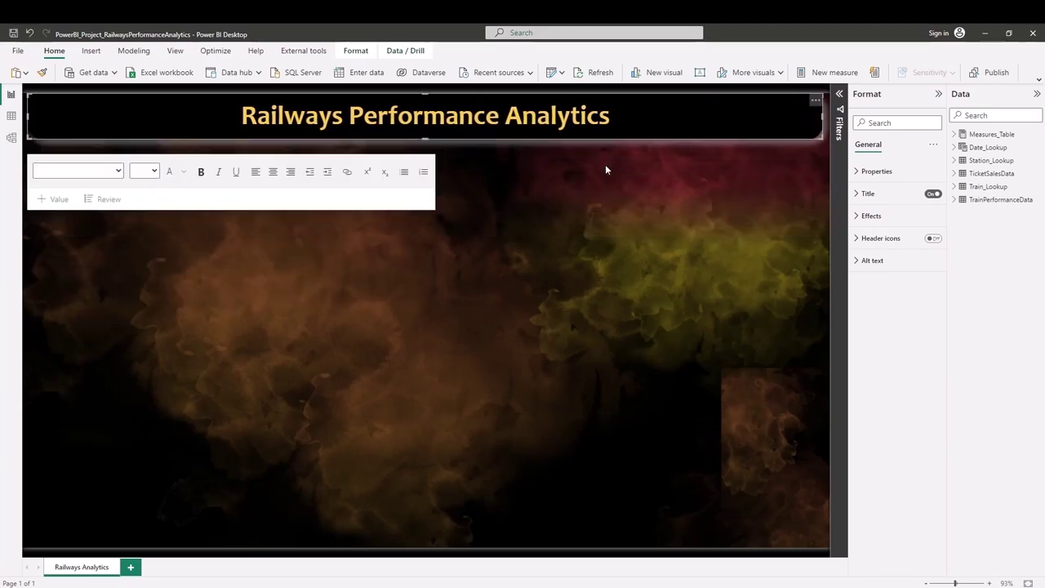
left_click(627, 164)
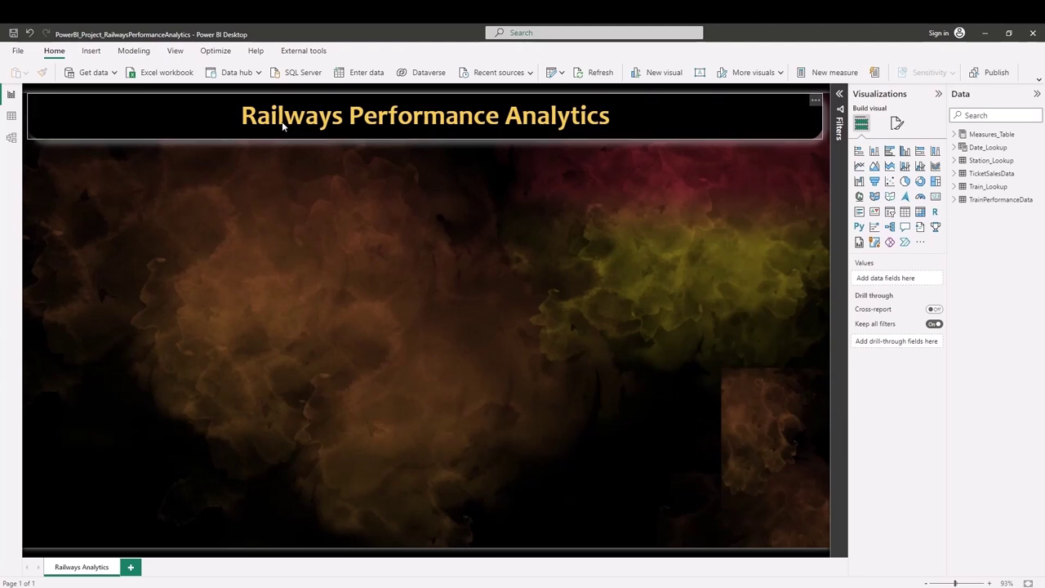
left_click(209, 117)
left_click(556, 199)
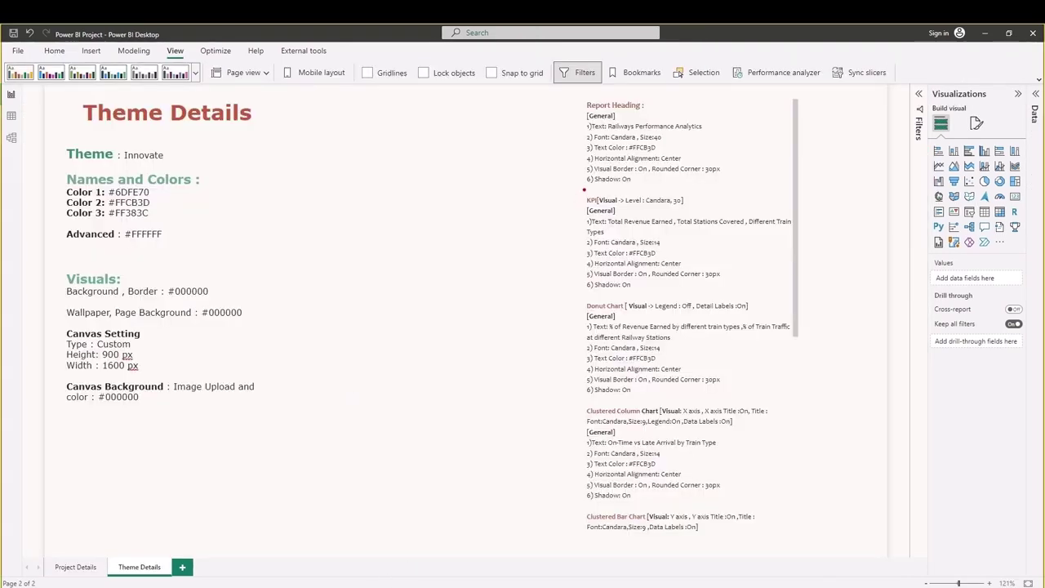
left_click_drag(584, 190, 586, 294)
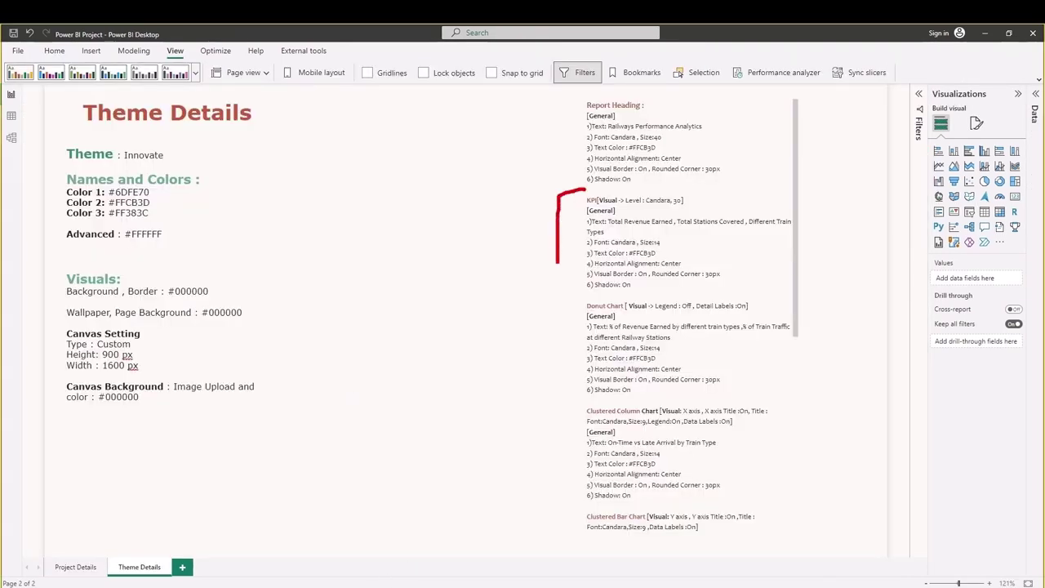
left_click_drag(391, 300, 399, 354)
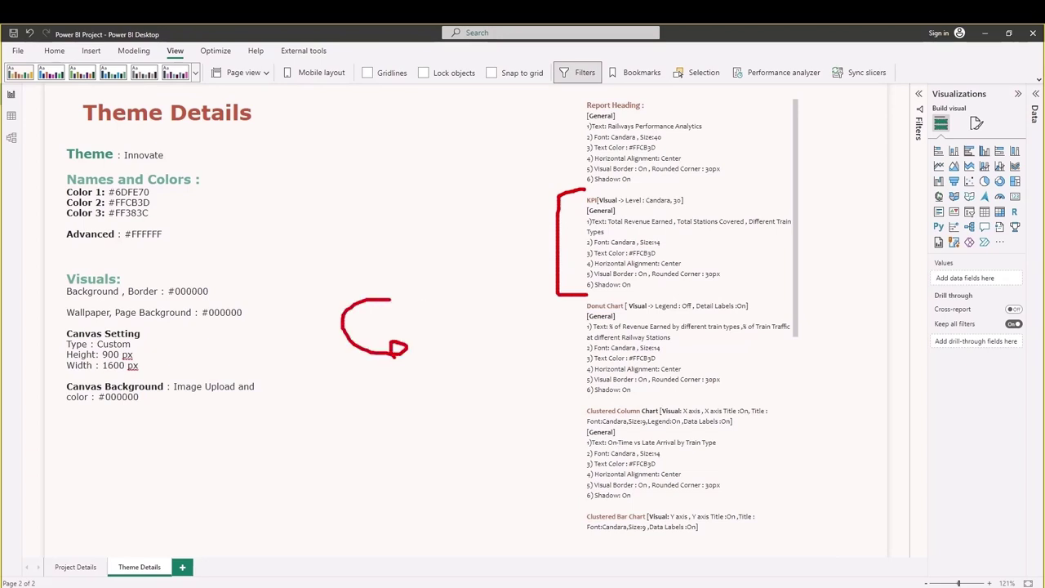
left_click_drag(454, 336, 466, 366)
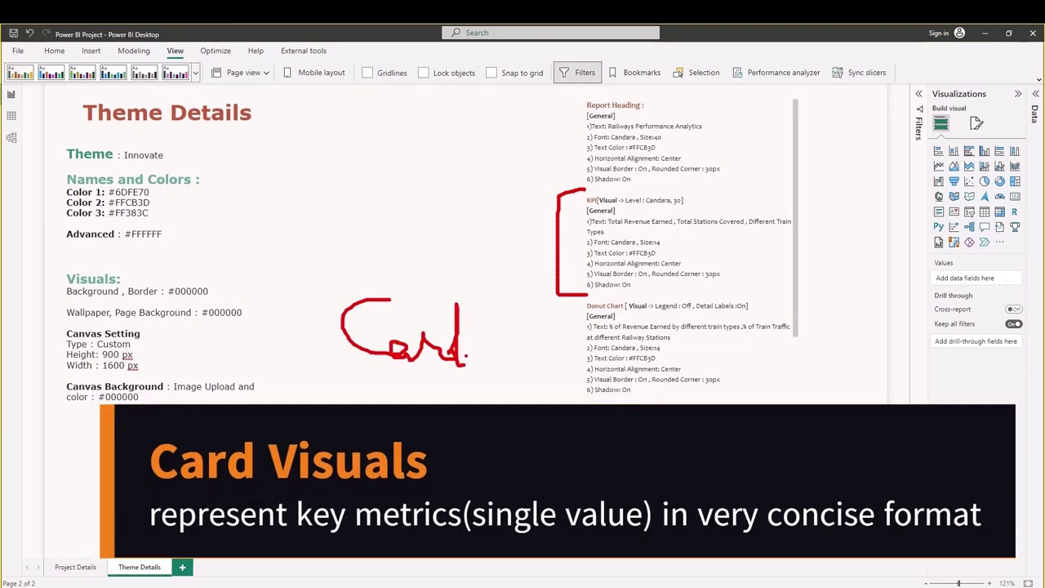
left_click_drag(758, 227, 773, 252)
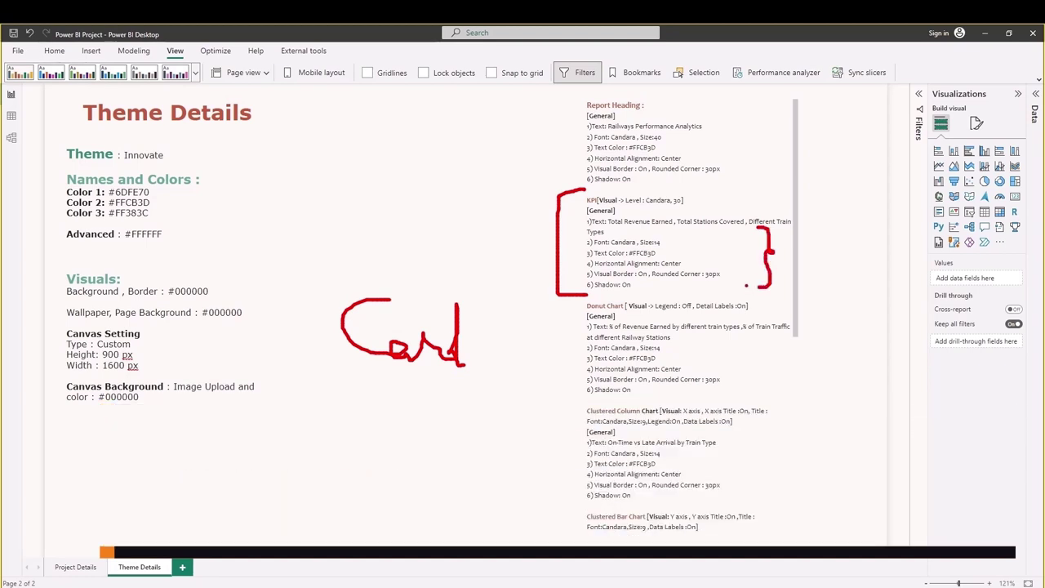
key("Escape")
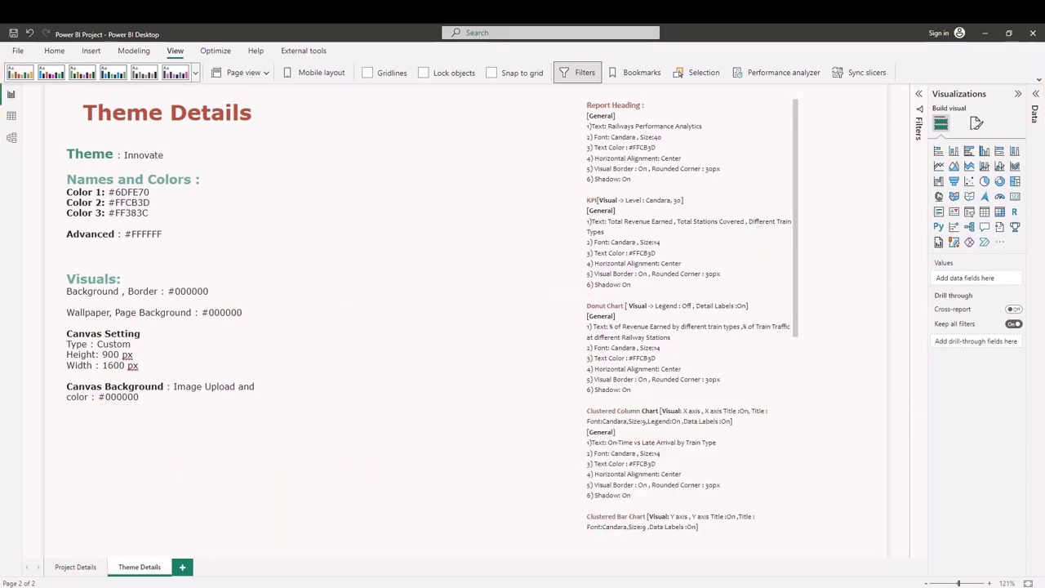
Shrink the new visual to a small card showing Total_Revenue as 1.50bn.
left_click(281, 549)
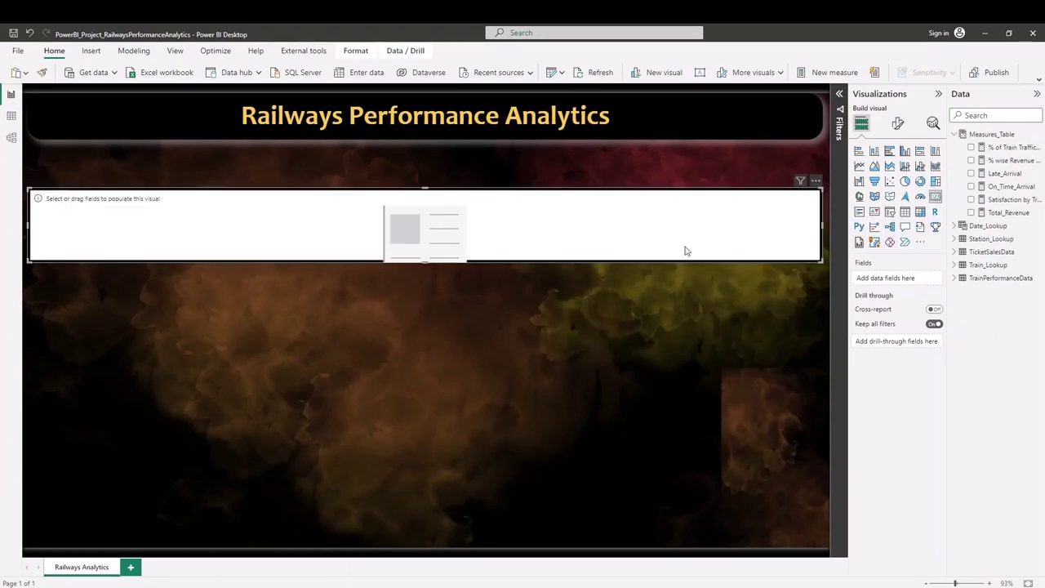
left_click_drag(823, 226, 168, 241)
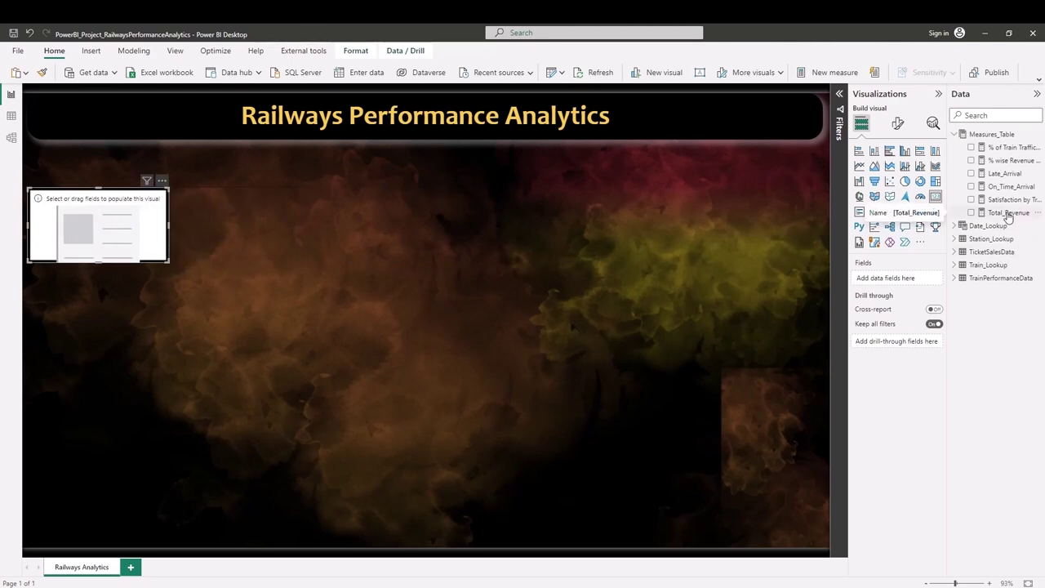
left_click_drag(1010, 213, 911, 276)
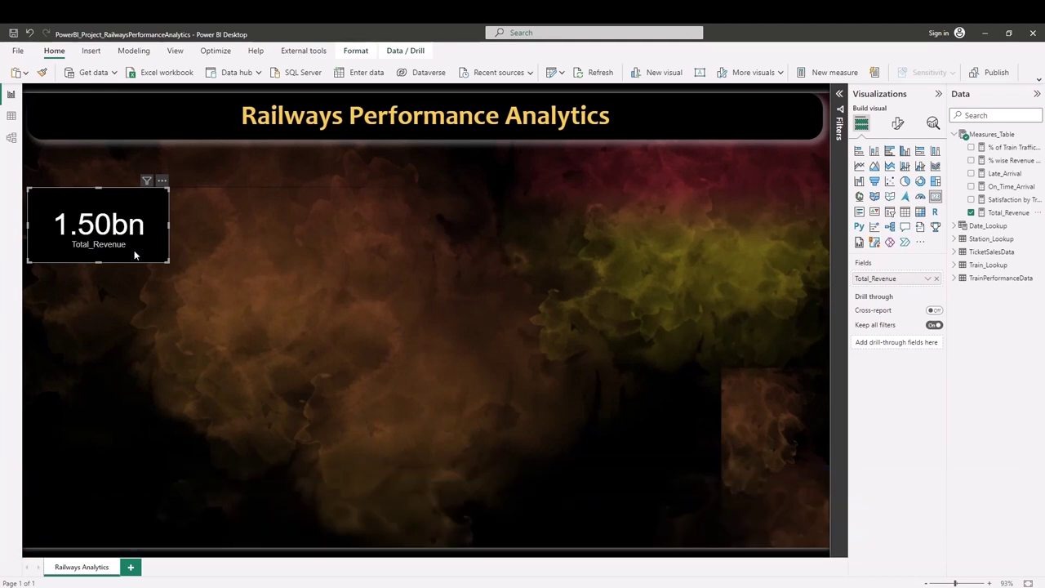
left_click(898, 124)
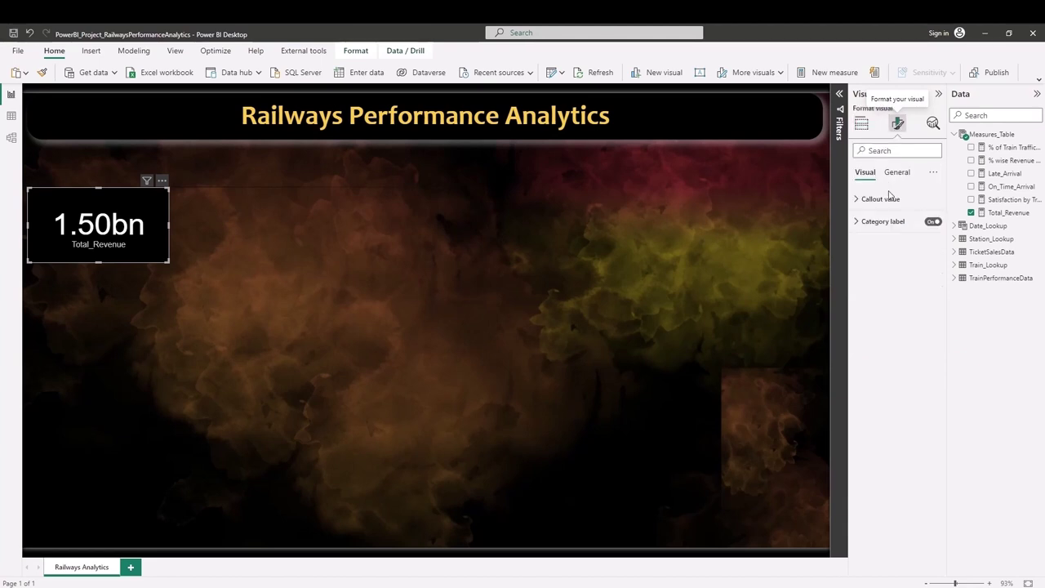
Turn off the card's Total_Revenue category label.
left_click(935, 223)
left_click(934, 223)
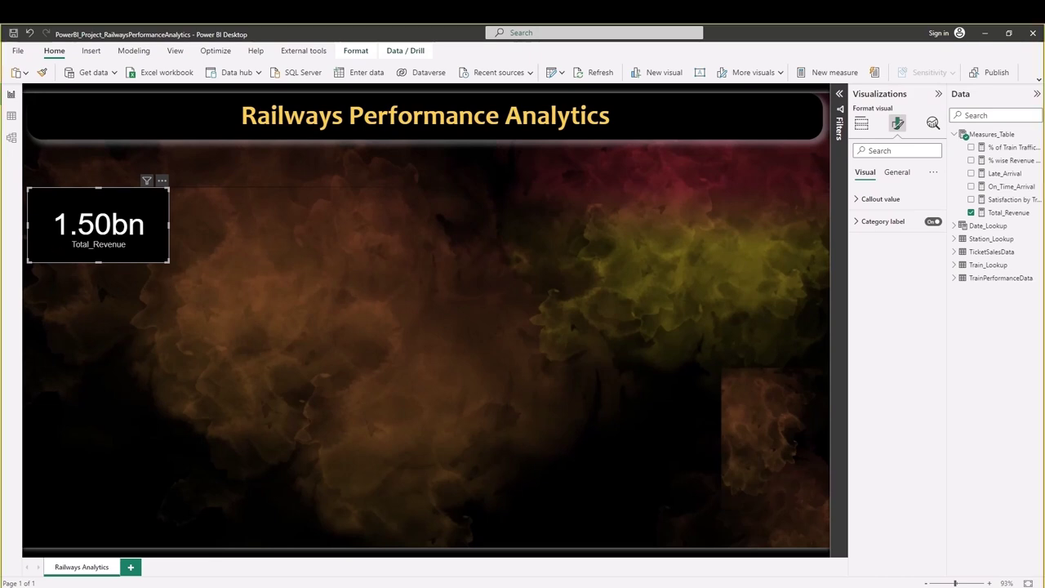
left_click_drag(79, 255, 98, 254)
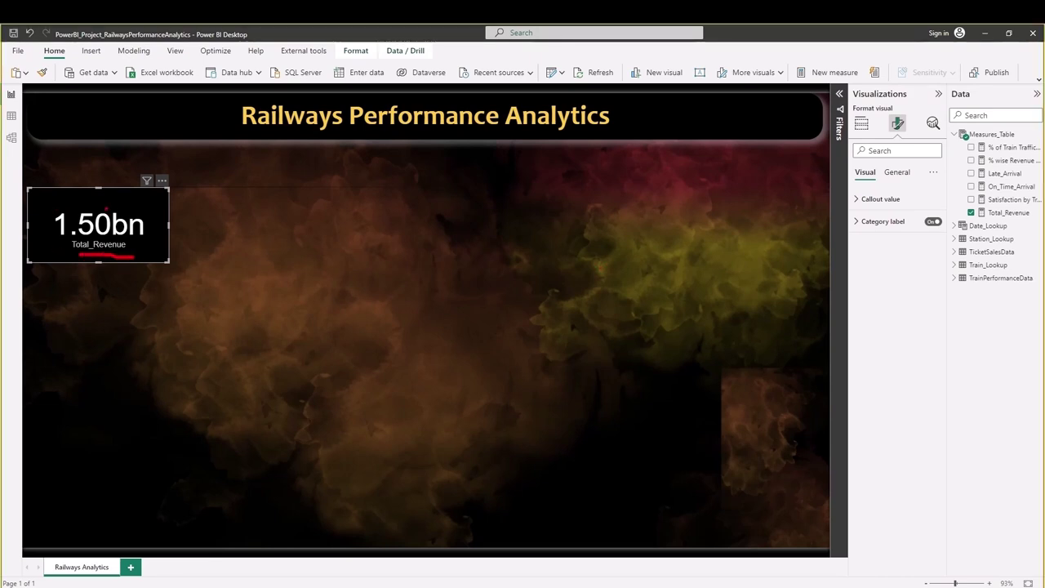
left_click_drag(59, 205, 144, 205)
key("Escape")
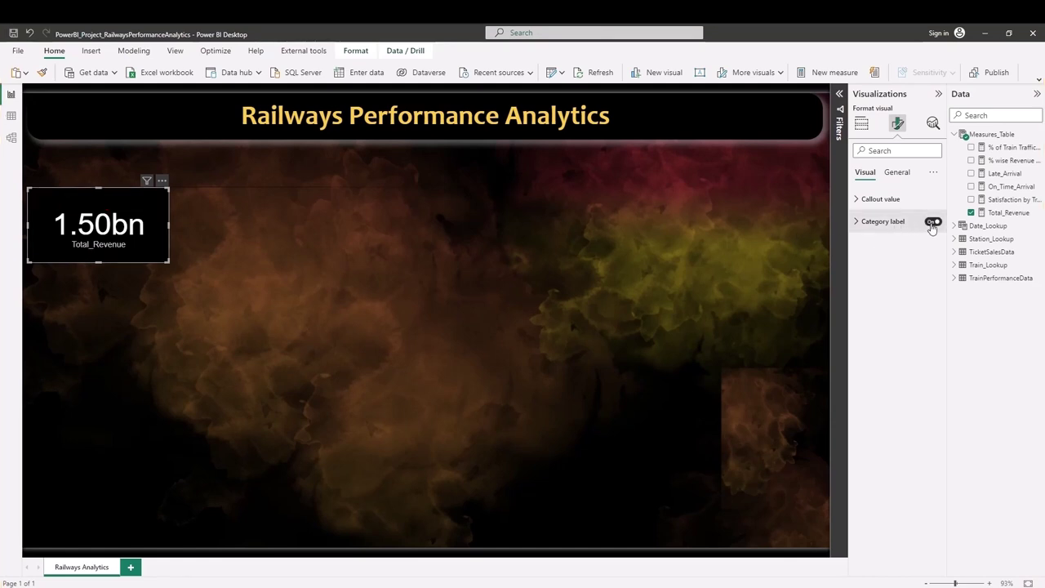
left_click(933, 221)
Set the 1.50bn callout value to bold Candara at size 30.
left_click(881, 199)
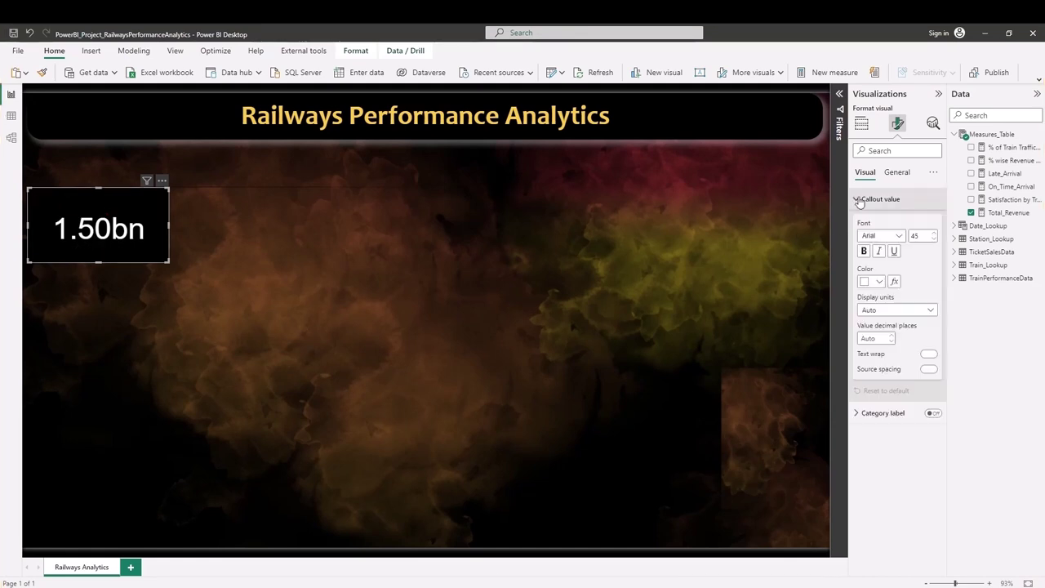
left_click(898, 237)
left_click(872, 331)
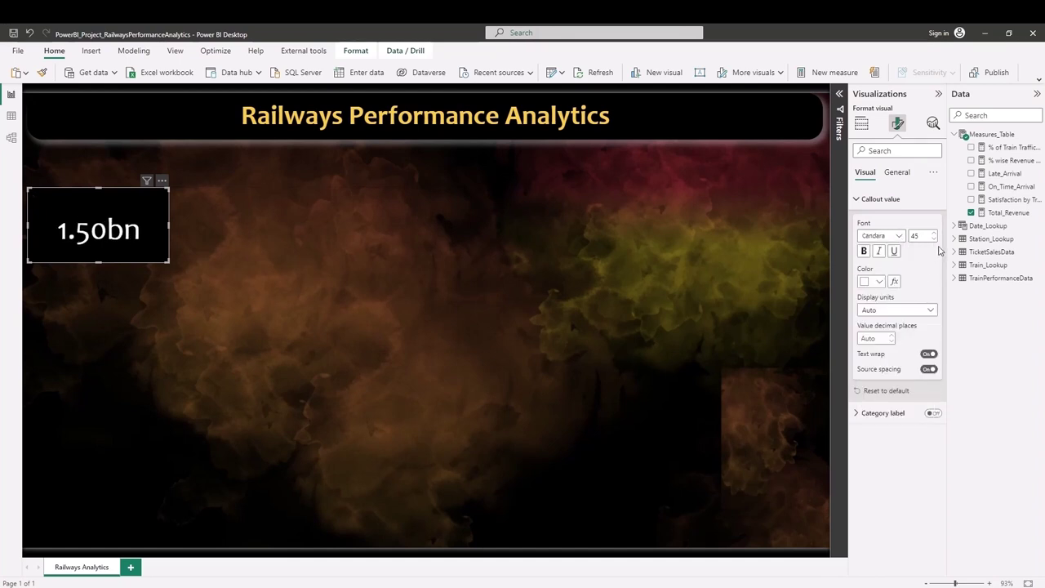
double_click(915, 235)
type("30")
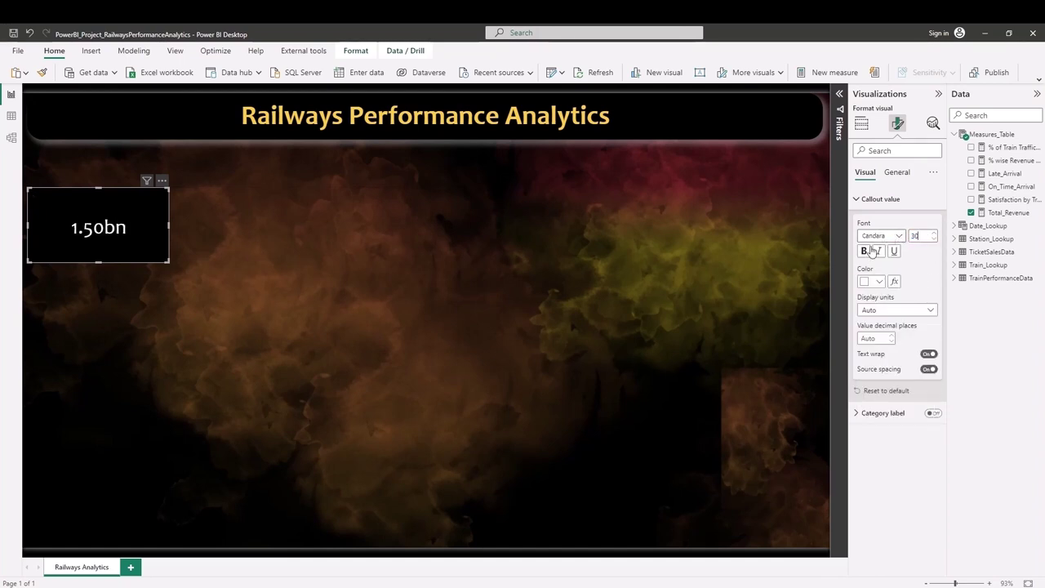
left_click(864, 251)
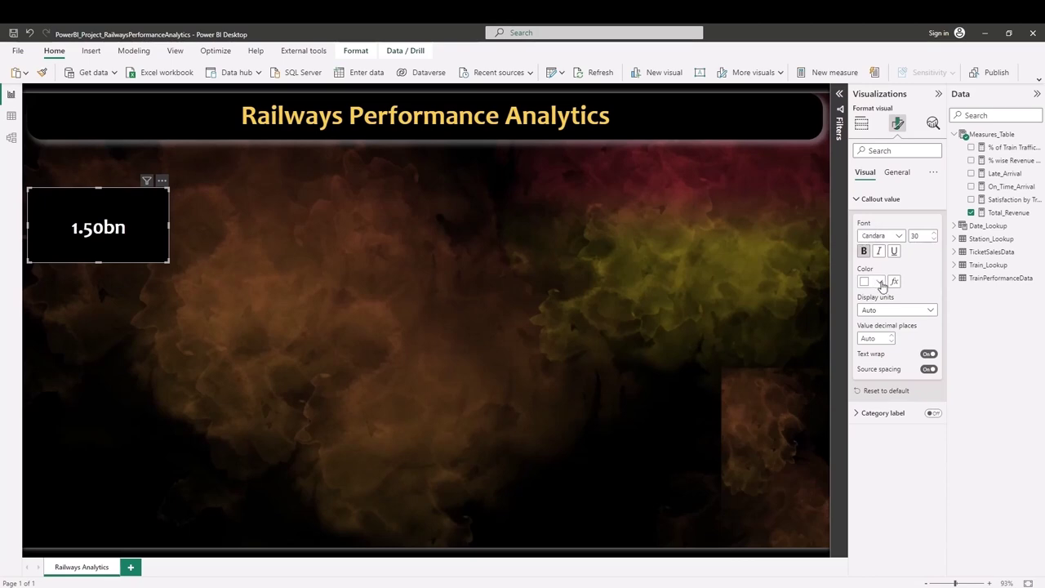
Colour the callout value yellow #FFCB3D.
left_click(880, 282)
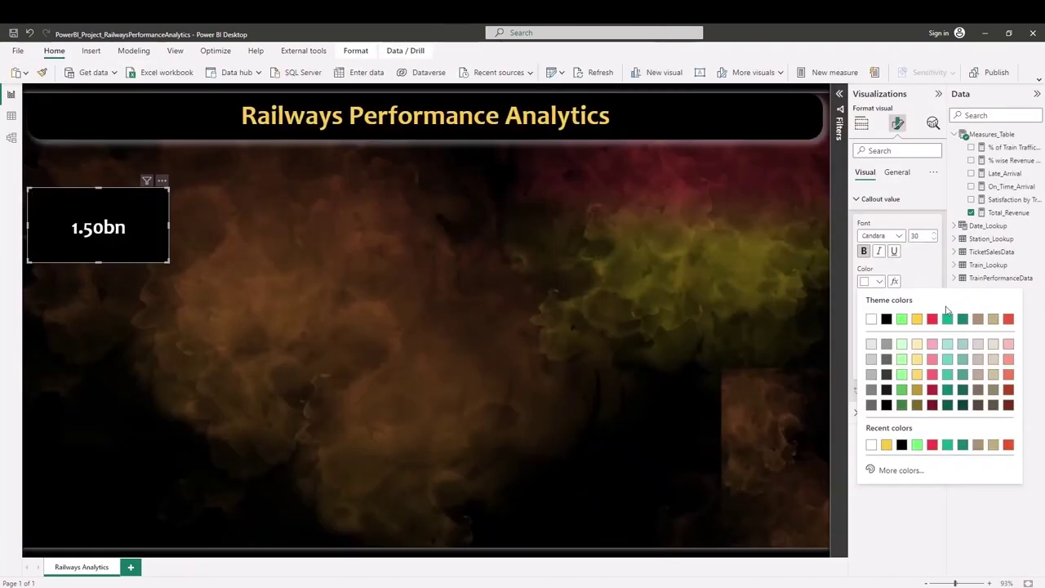
left_click(887, 468)
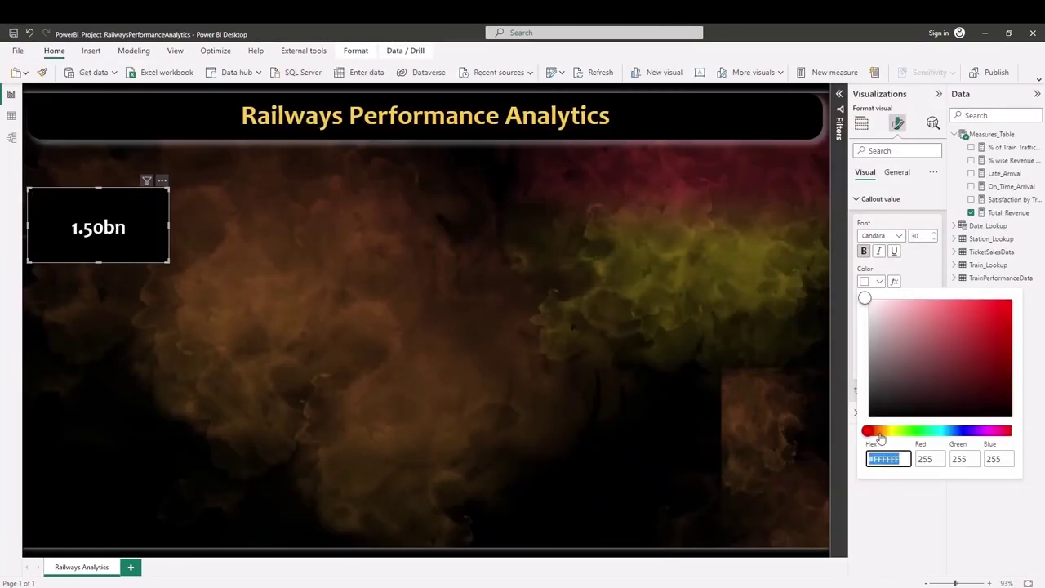
type("#FFCB3D")
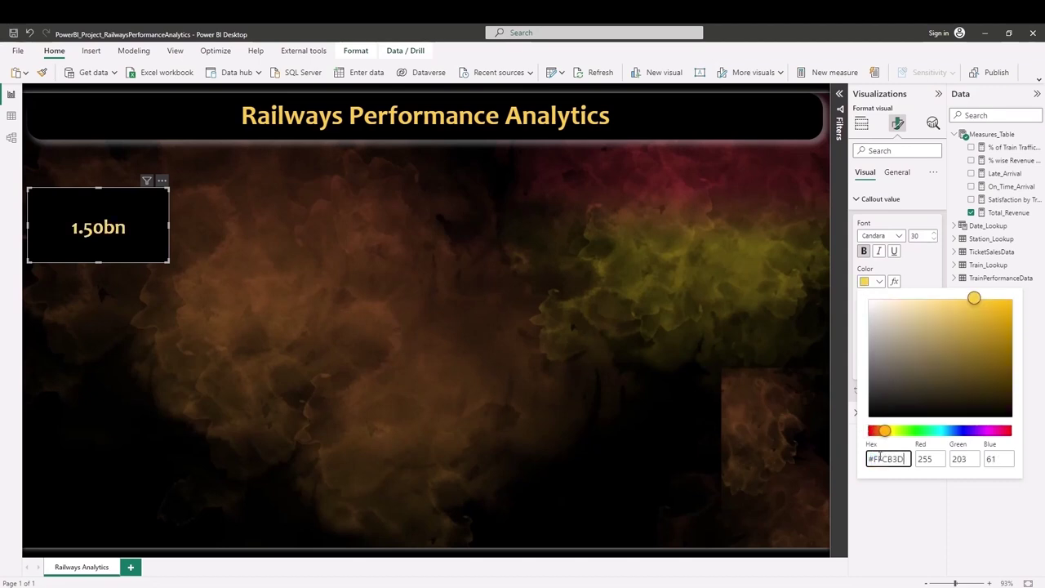
left_click(896, 500)
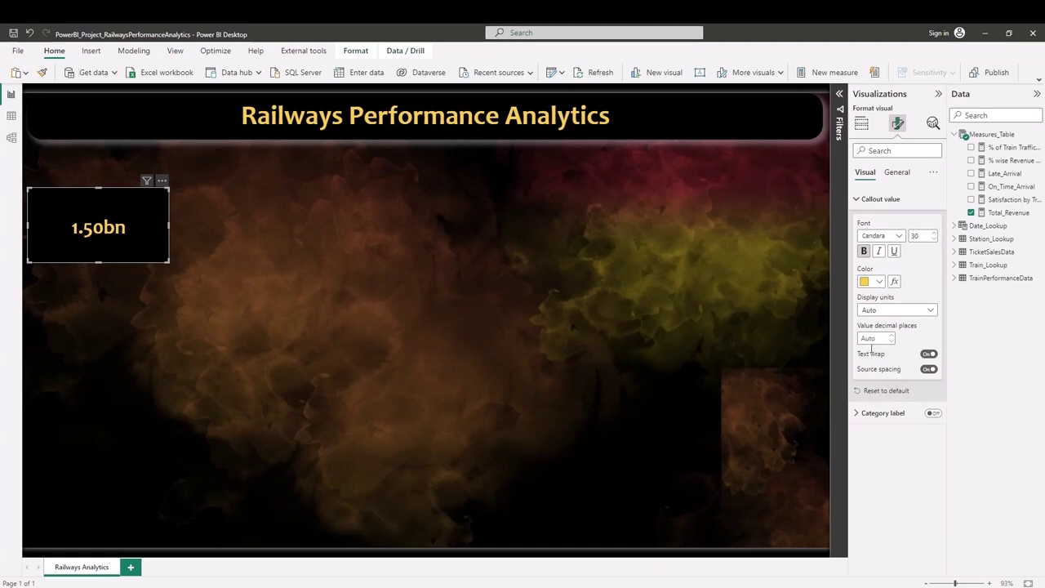
Turn on a centred card title reading 'Total Revenue Earned'.
left_click(859, 200)
left_click(898, 173)
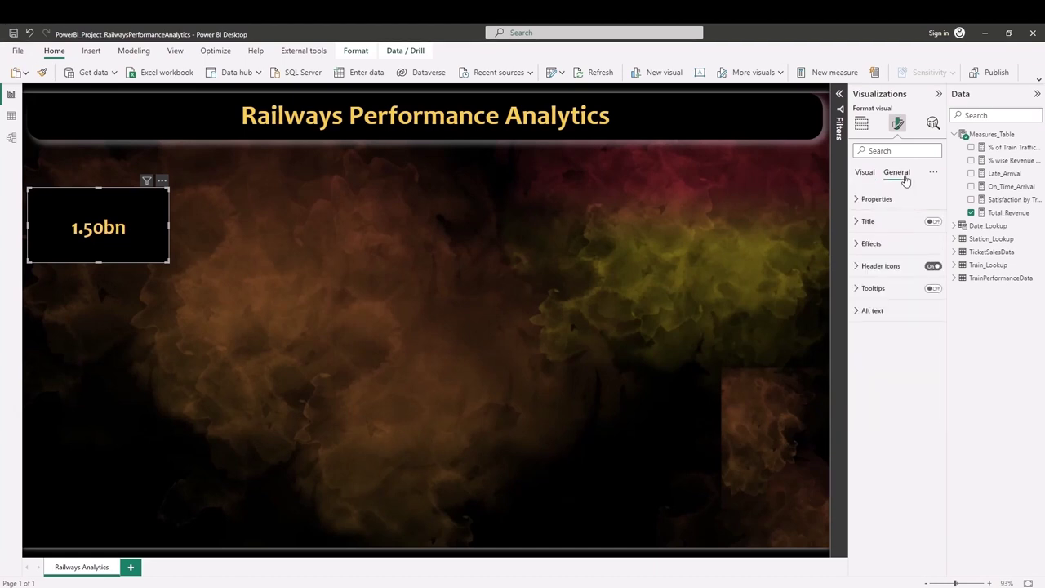
left_click(934, 222)
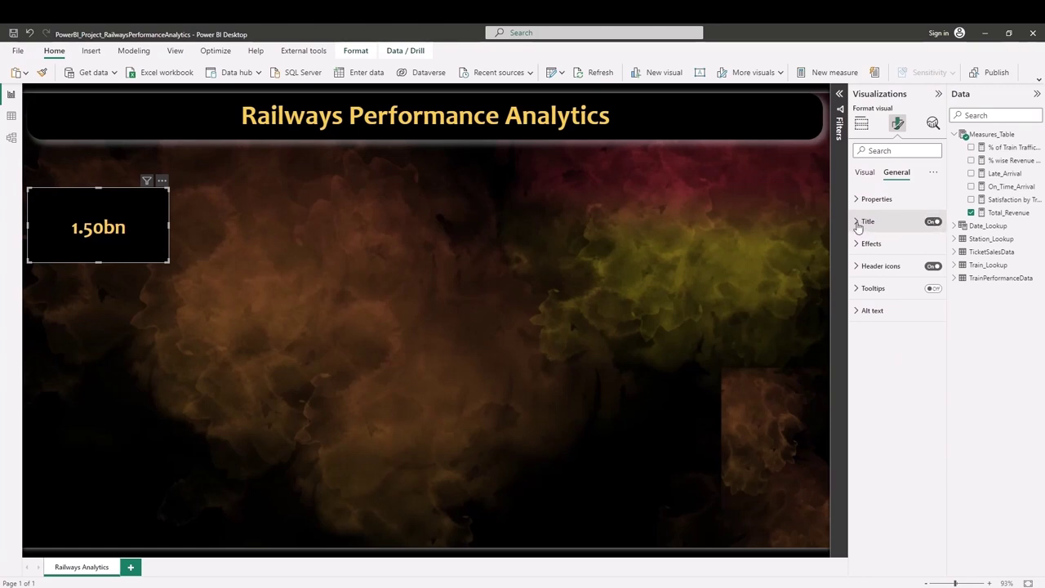
left_click(860, 224)
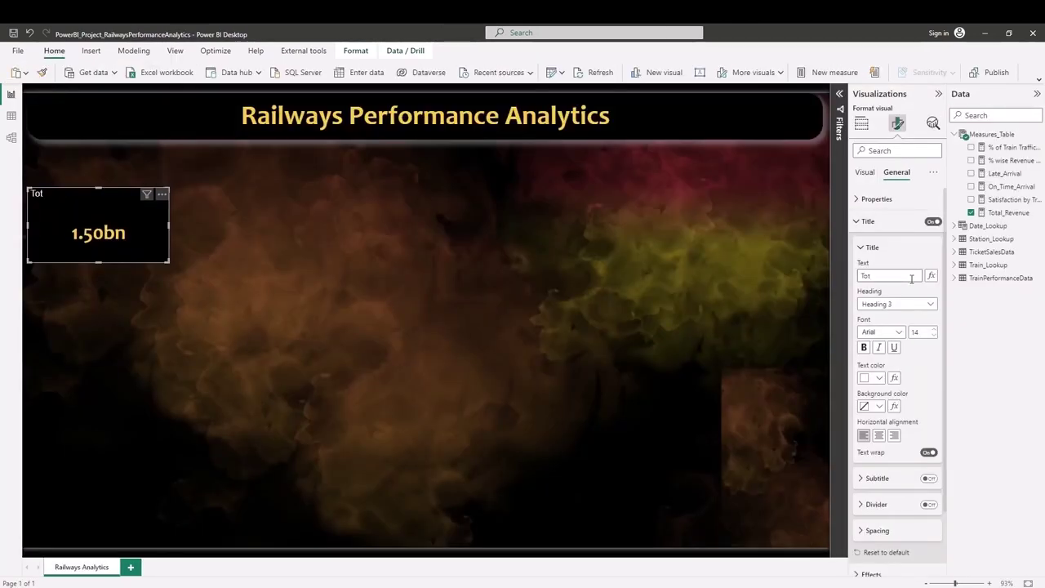
type("al Revenue Earned")
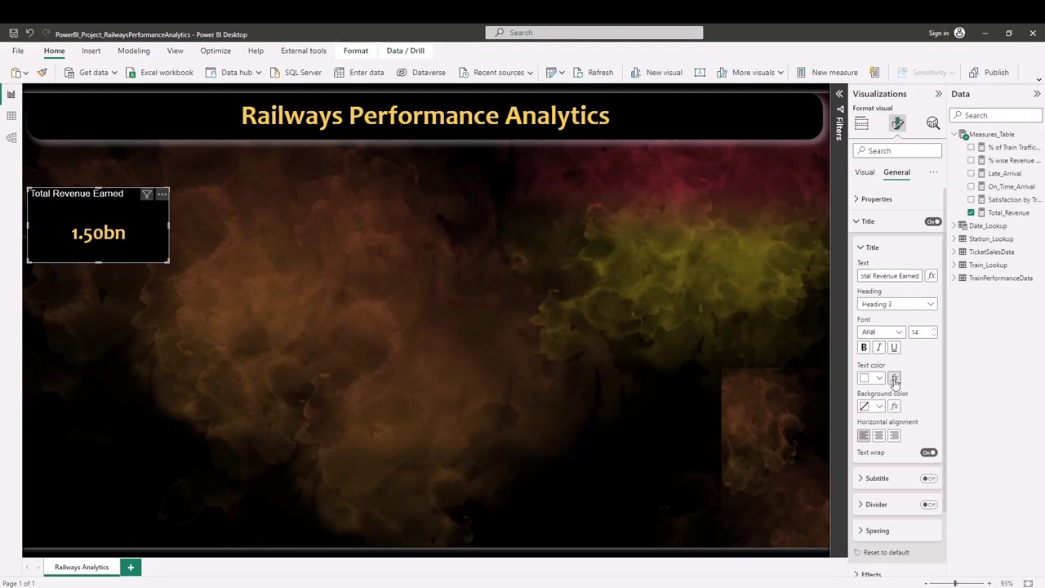
left_click(881, 433)
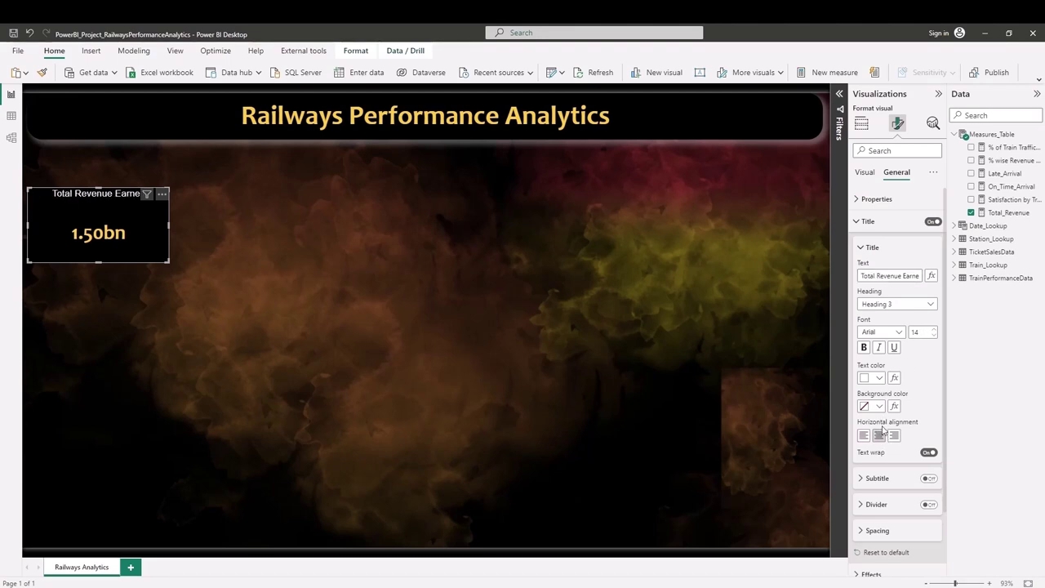
Colour the card title #FFCB3D.
left_click(879, 378)
left_click(899, 566)
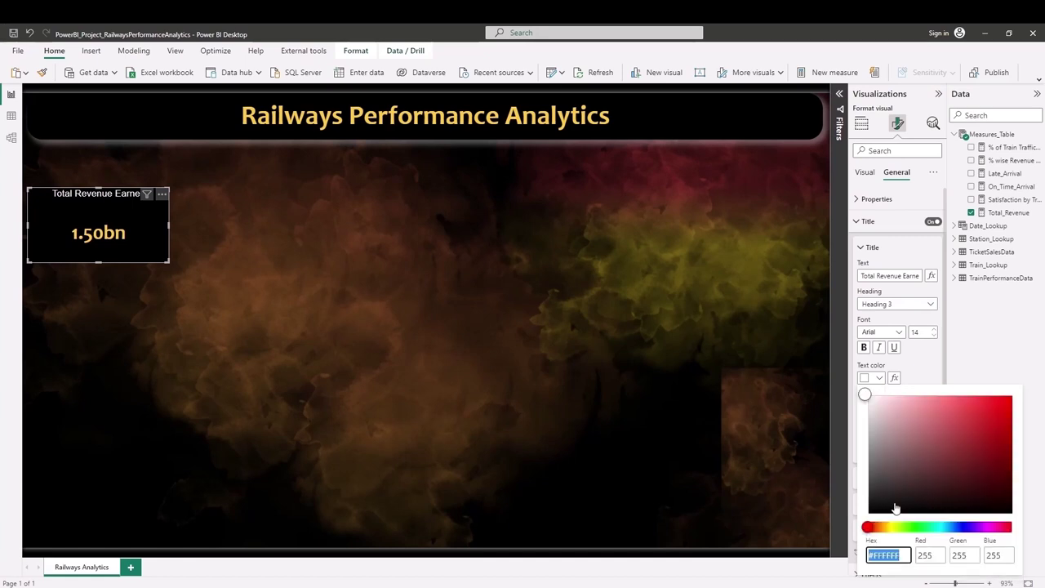
type("#FFCB3D")
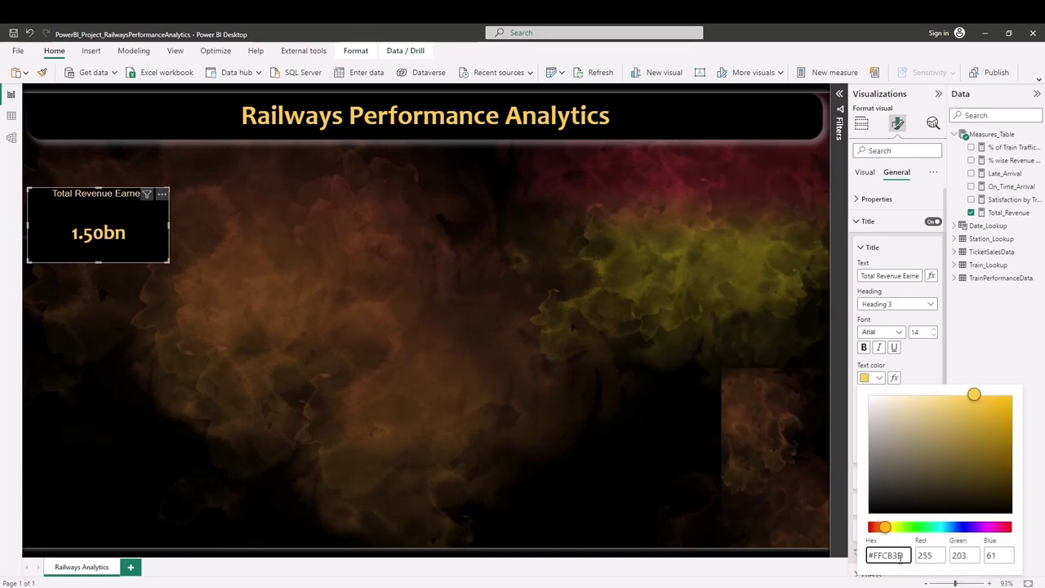
left_click(932, 356)
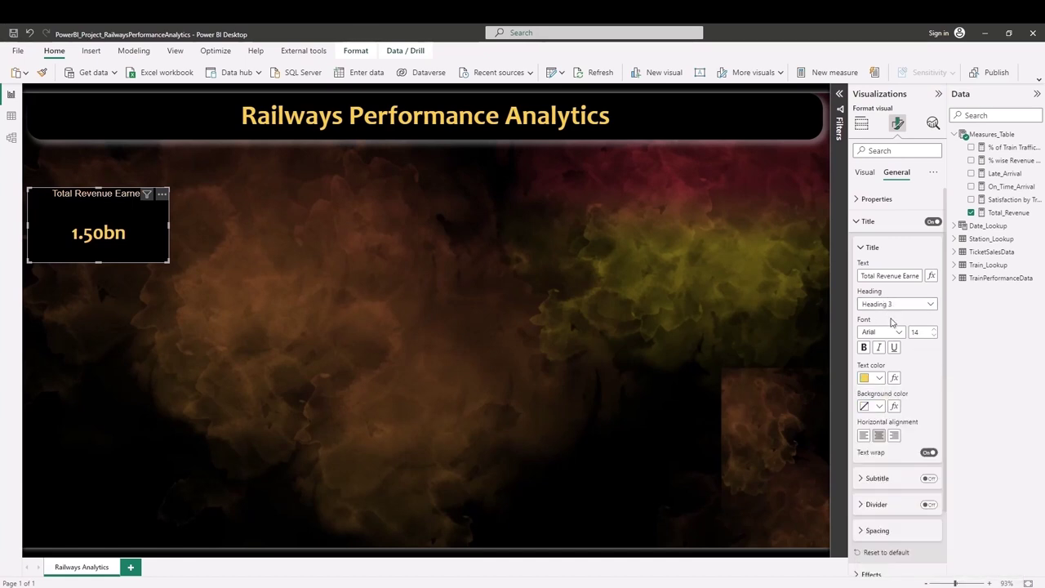
Set the card title font to bold Candara.
left_click(889, 333)
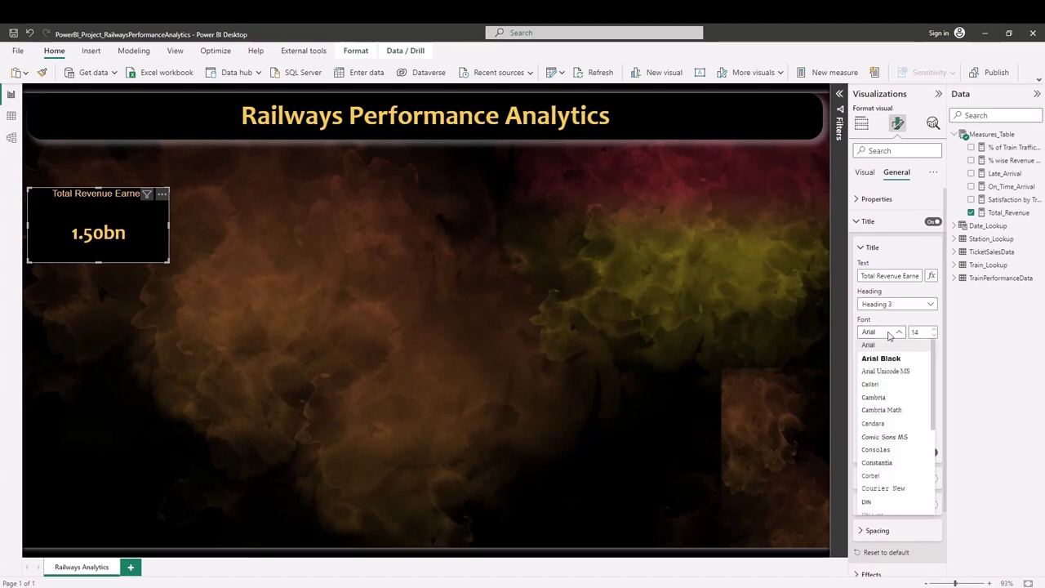
left_click(885, 423)
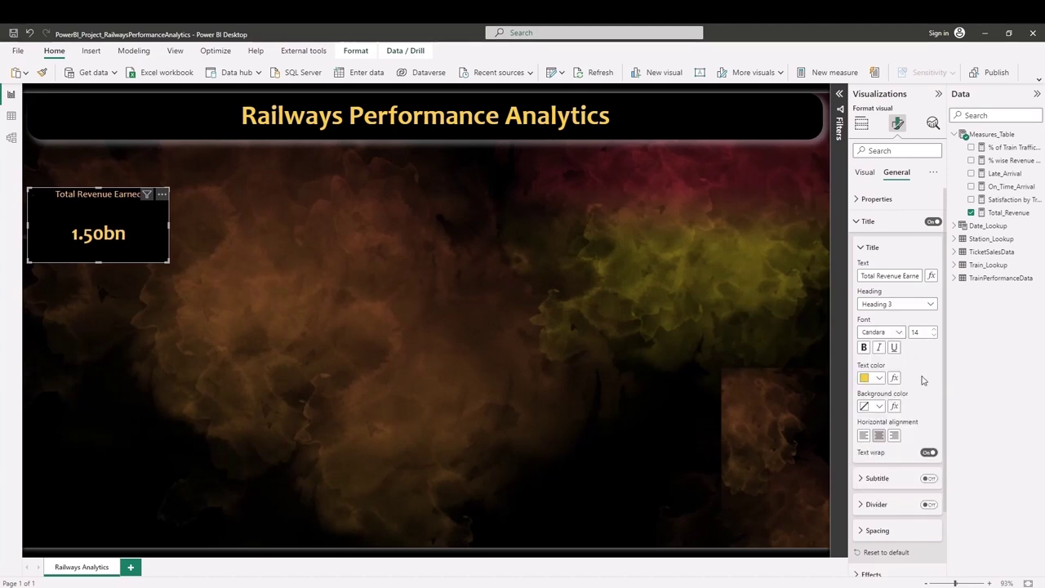
left_click(864, 348)
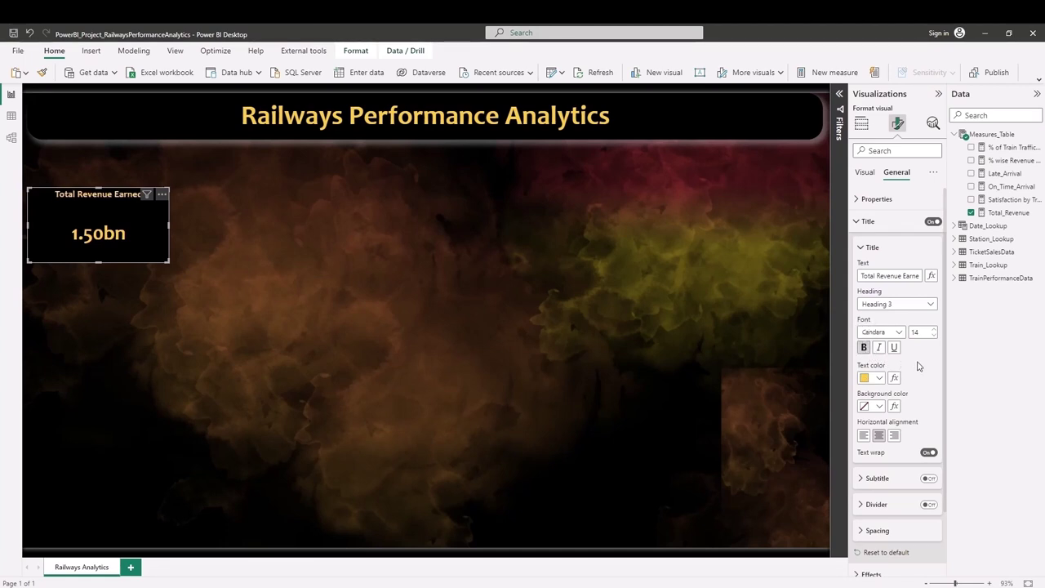
left_click(863, 248)
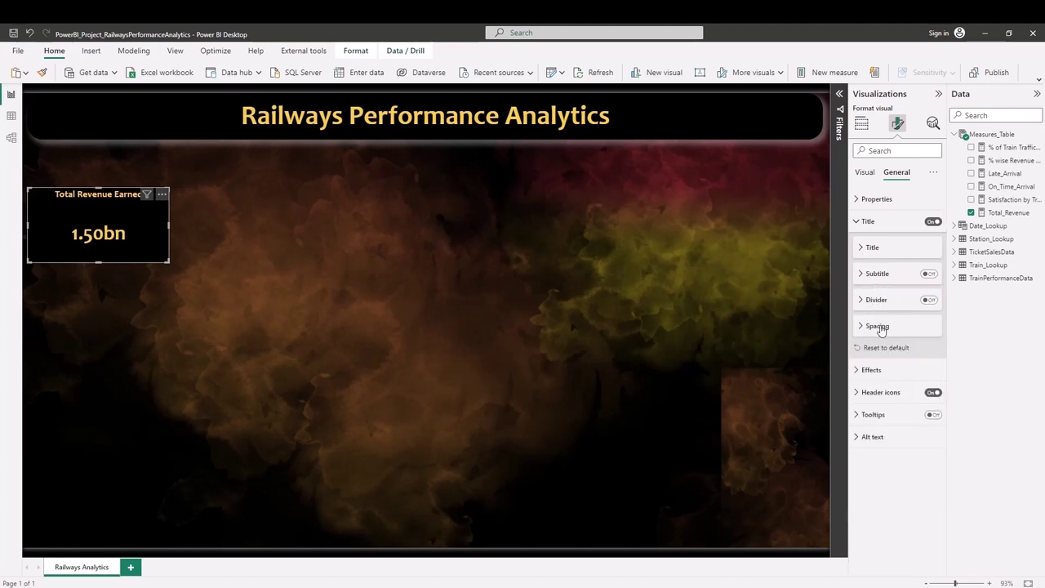
left_click(858, 224)
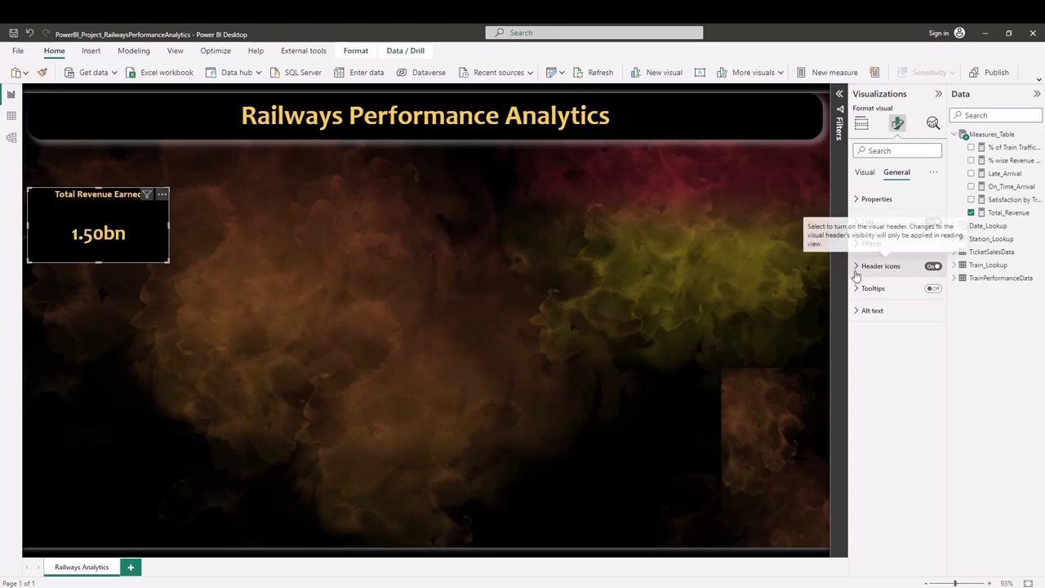
Give the revenue card 30 px rounded corners and a shadow, then nudge it up and right.
left_click(857, 245)
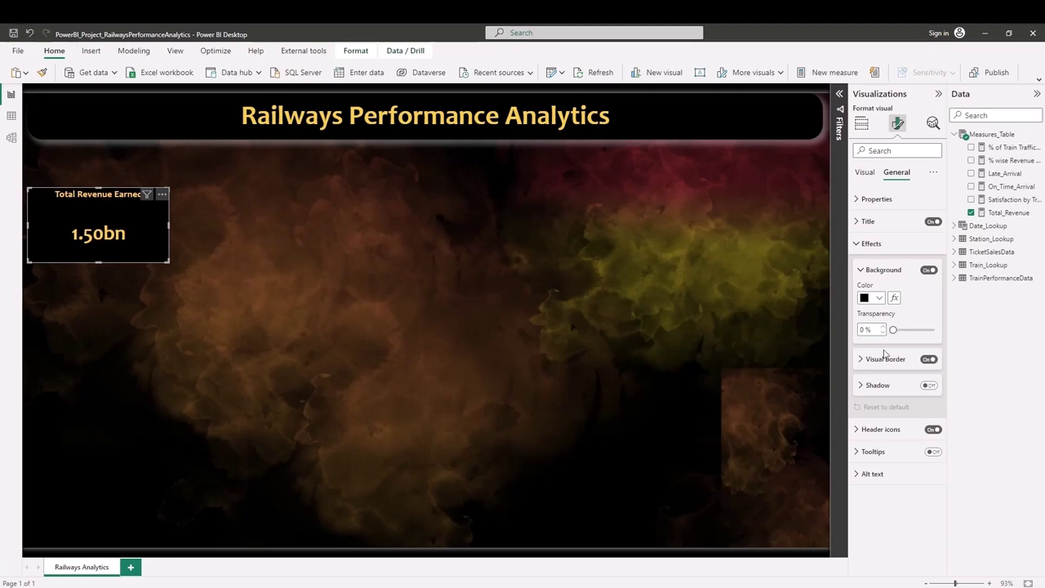
left_click(861, 360)
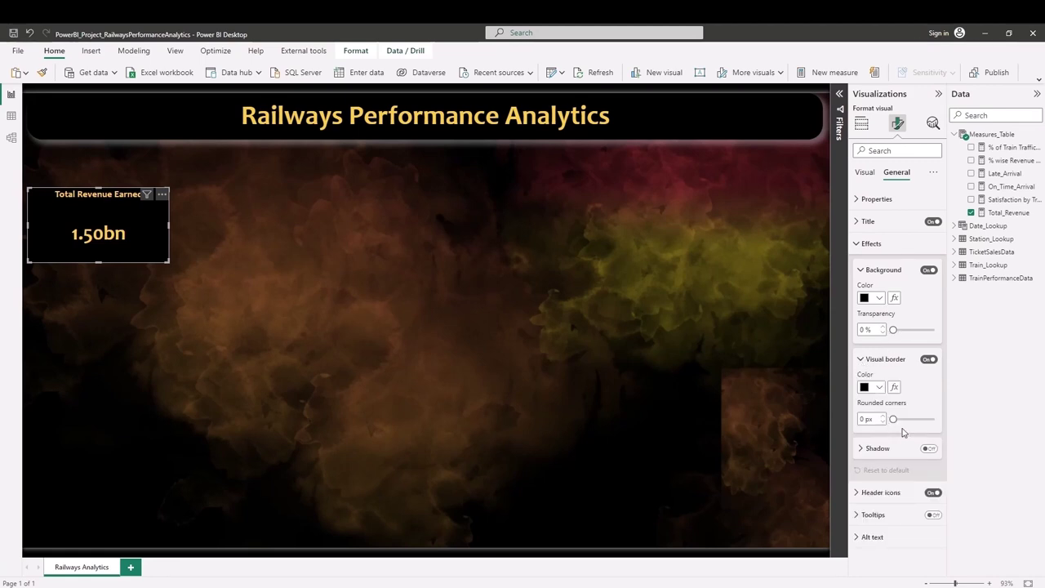
left_click_drag(893, 419, 934, 418)
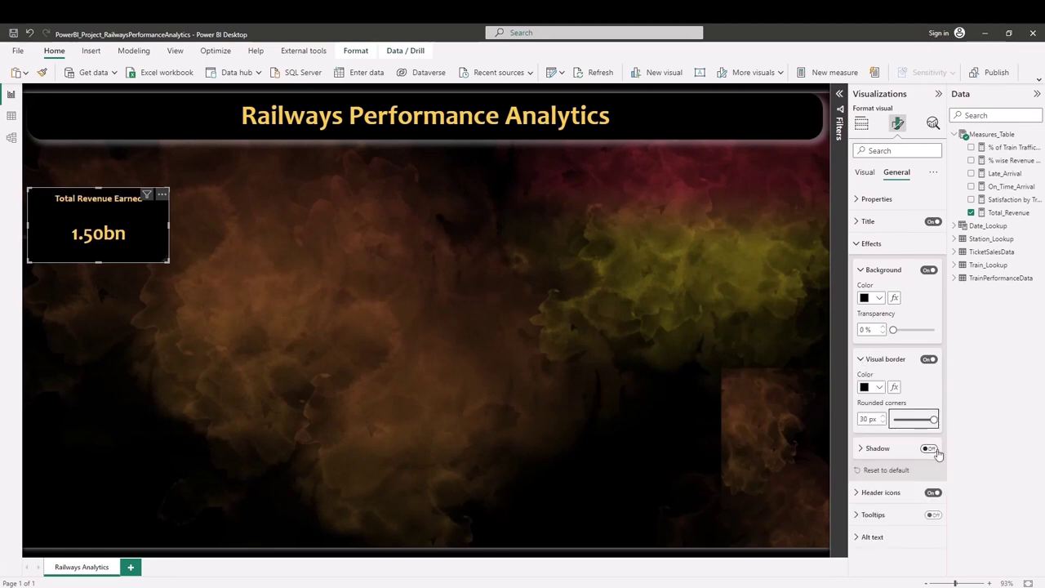
left_click(931, 449)
left_click(861, 448)
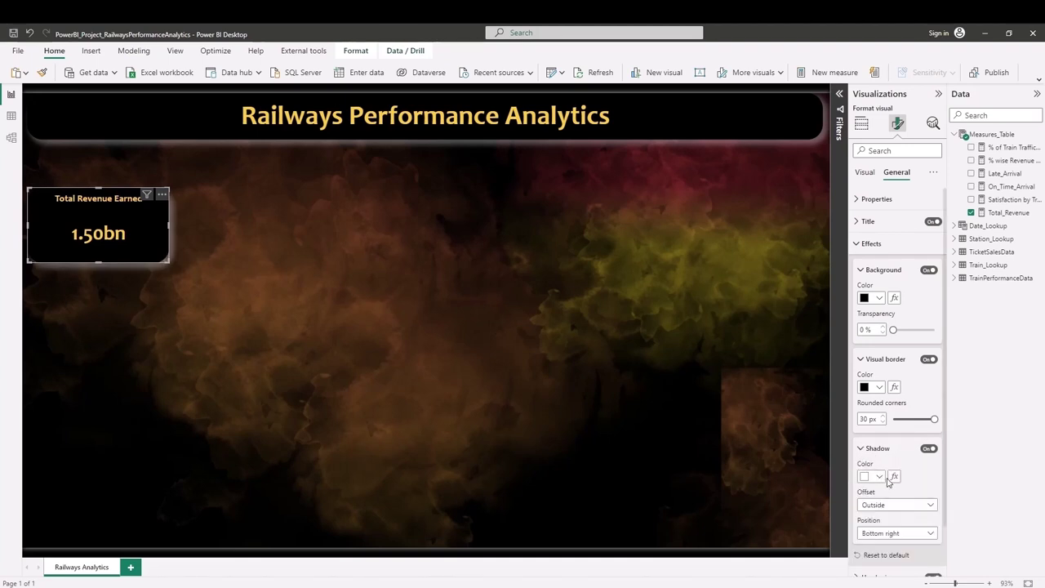
scroll(918, 488, "down", 1)
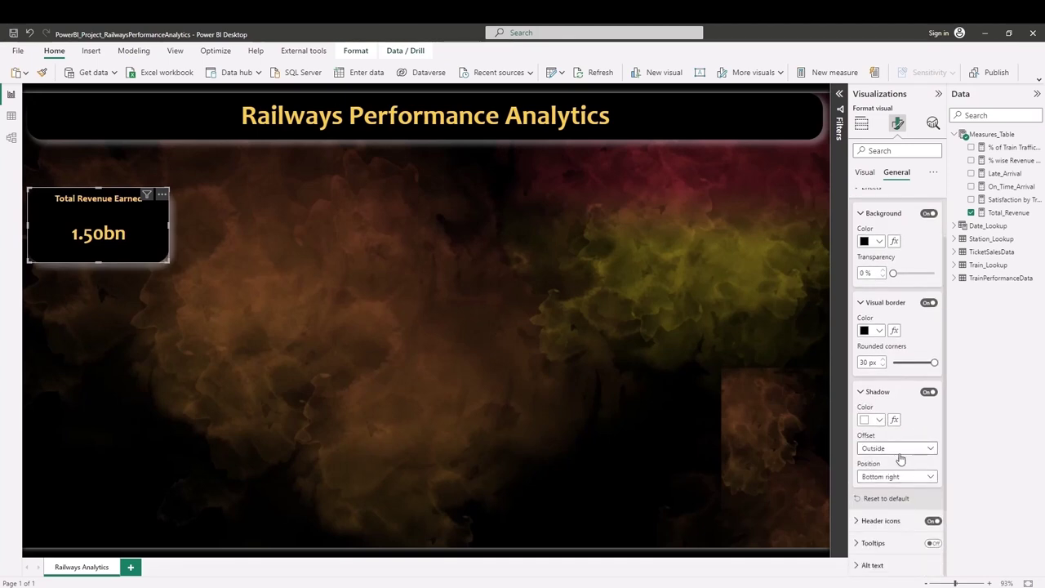
left_click(182, 227)
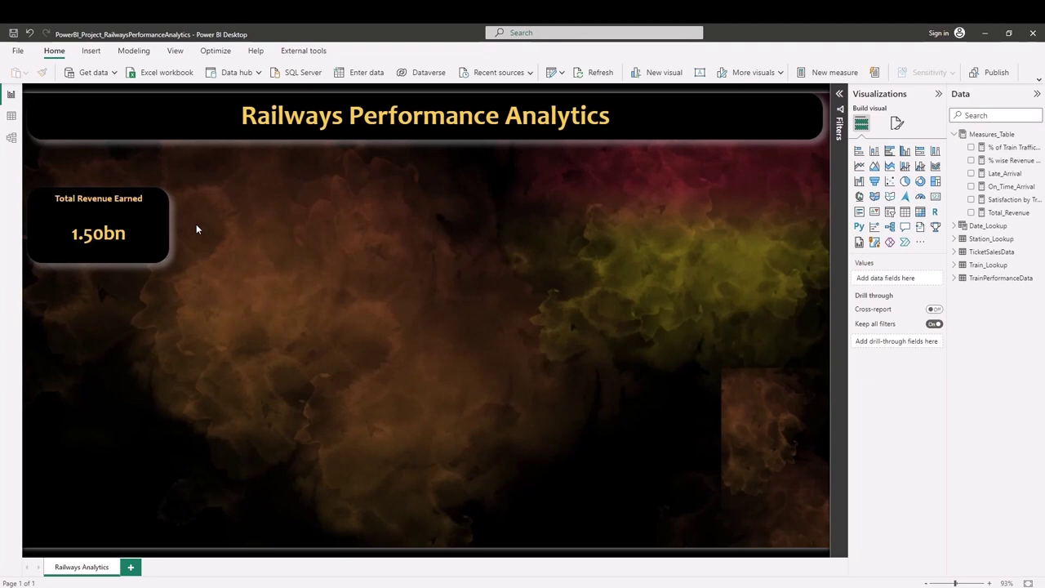
mouse_move(140, 229)
left_mouse_down()
mouse_move(152, 215)
mouse_move(143, 240)
left_mouse_up()
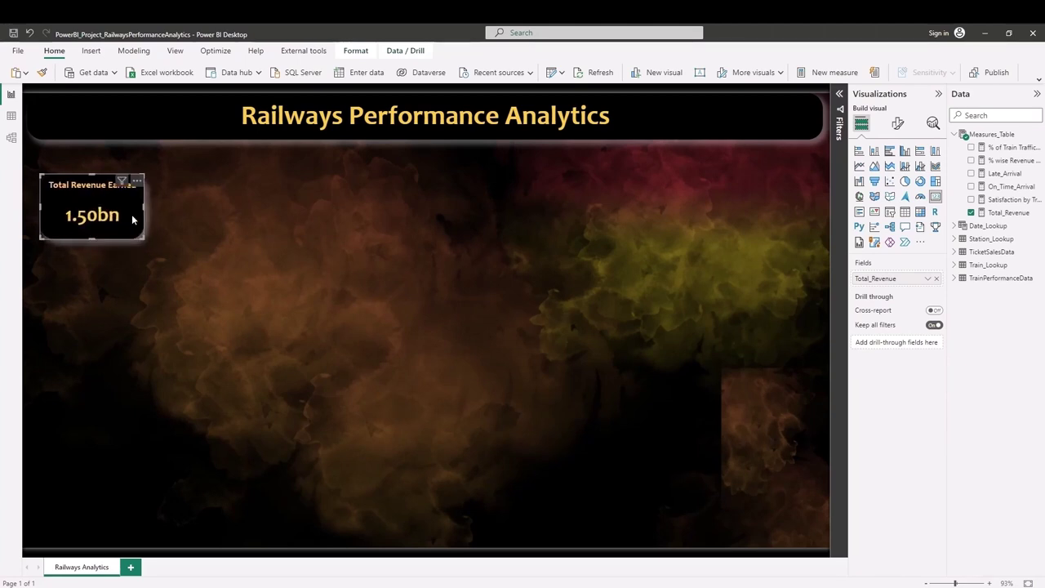
Paste two copies of the 1.50bn Total Revenue Earned card and stack all three down the left.
left_click(198, 240)
left_click(123, 227)
left_click_drag(141, 219, 124, 402)
key("ctrl+c")
key("ctrl+v")
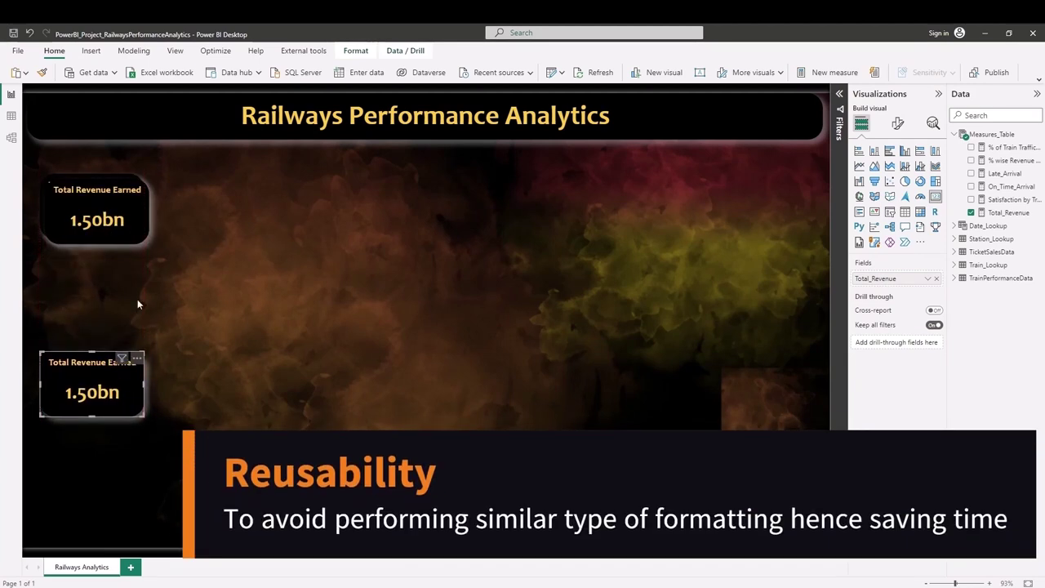
left_click(134, 233)
key("ctrl+c")
key("ctrl+v")
left_click_drag(135, 232, 129, 320)
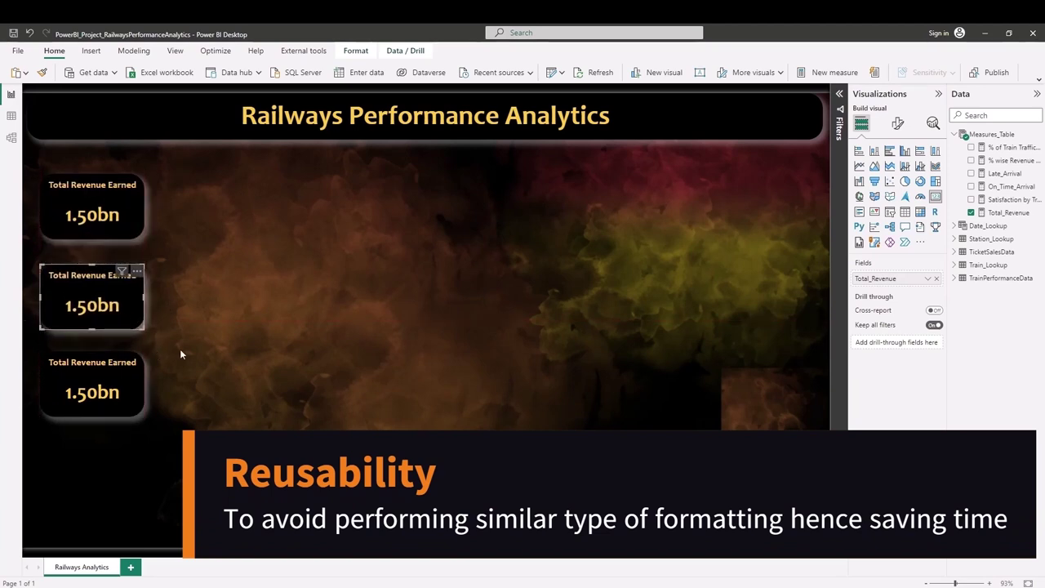
left_click(214, 294)
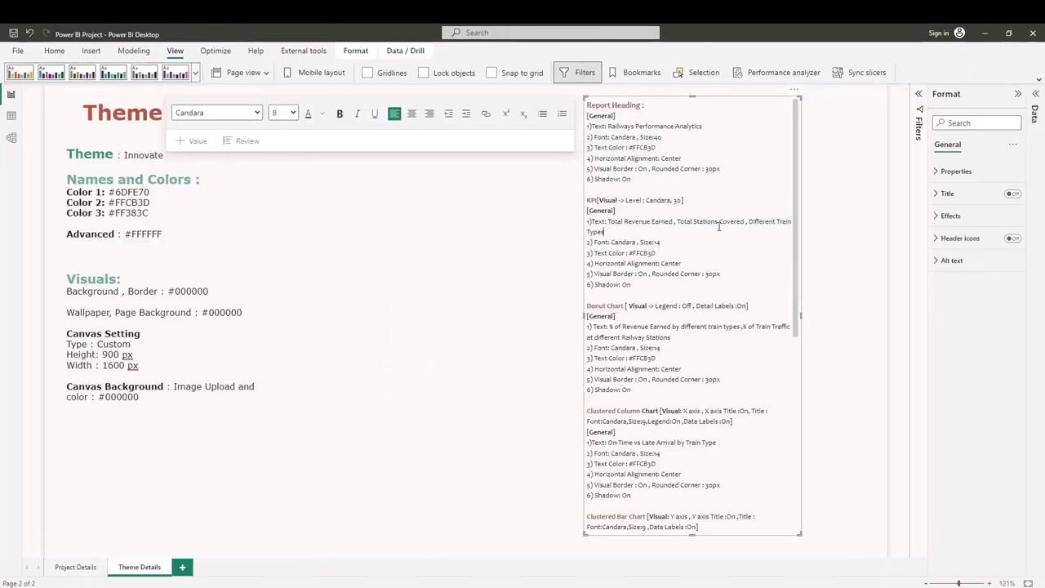
left_click_drag(677, 221, 737, 221)
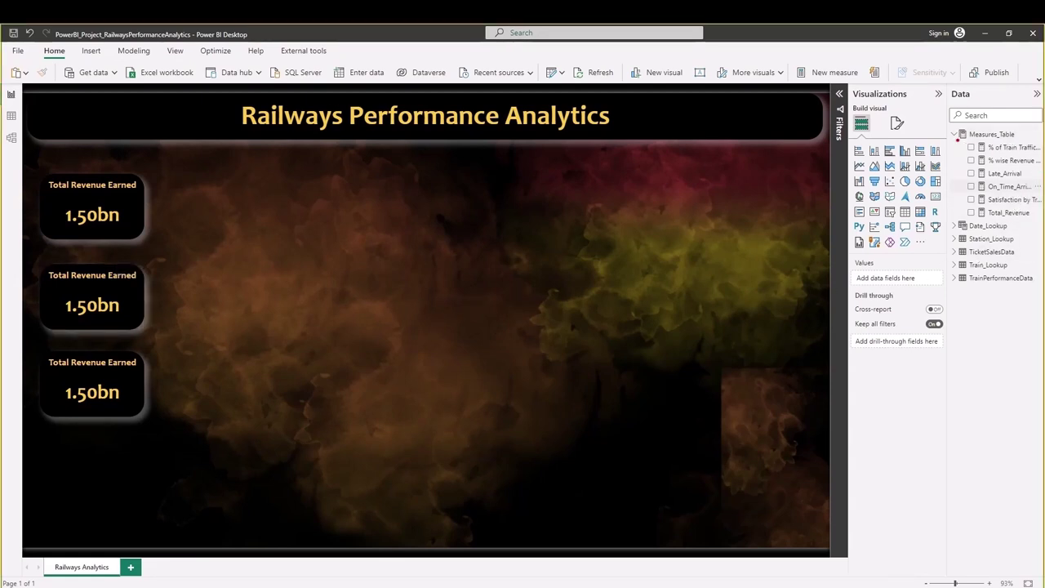
left_click_drag(940, 128, 964, 209)
Replace Total_Revenue in the middle card with a Count of Station ID from Station_Lookup.
key("Escape")
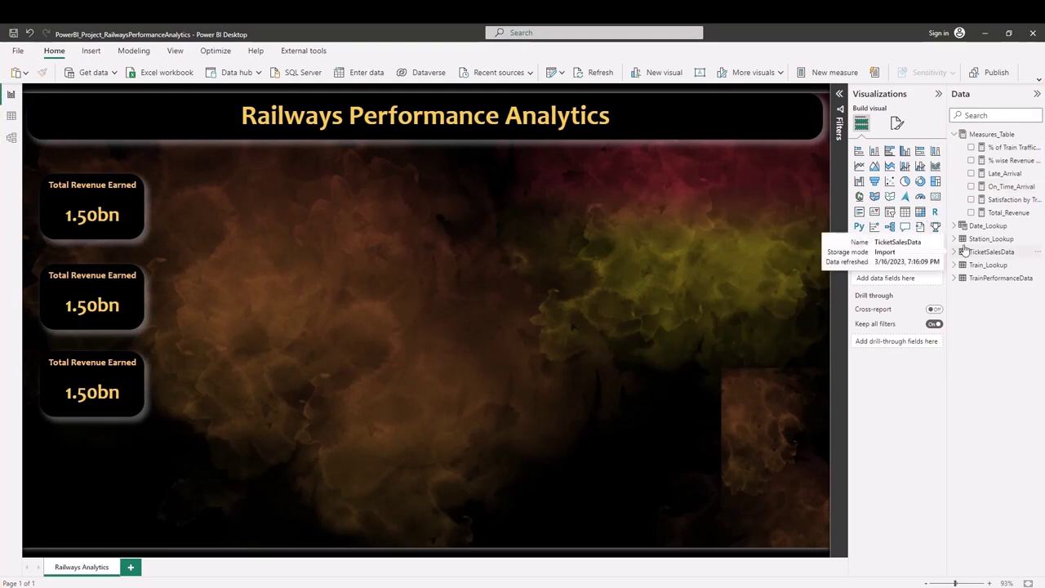
left_click(956, 238)
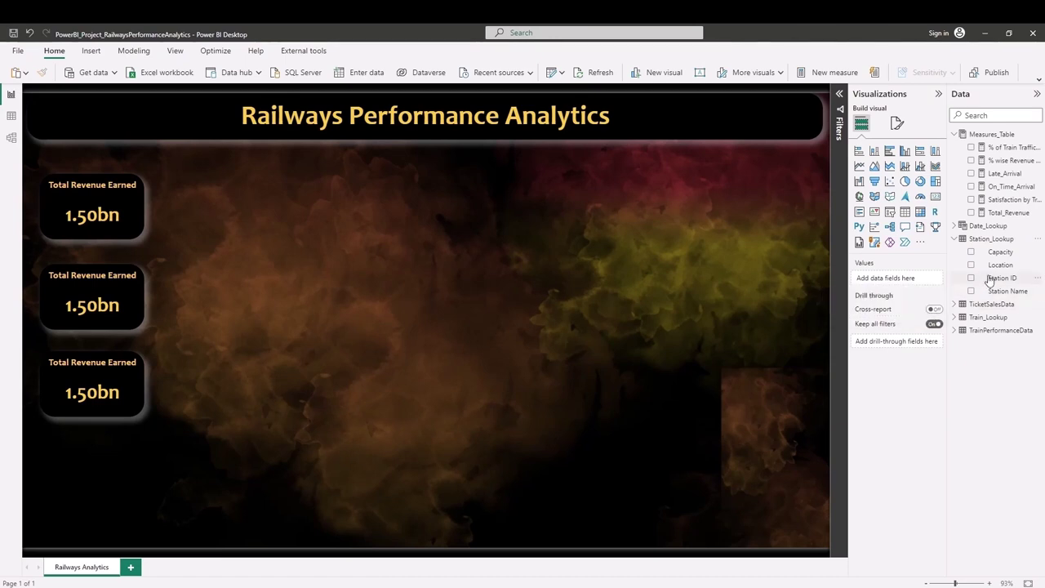
left_click_drag(988, 279, 905, 279)
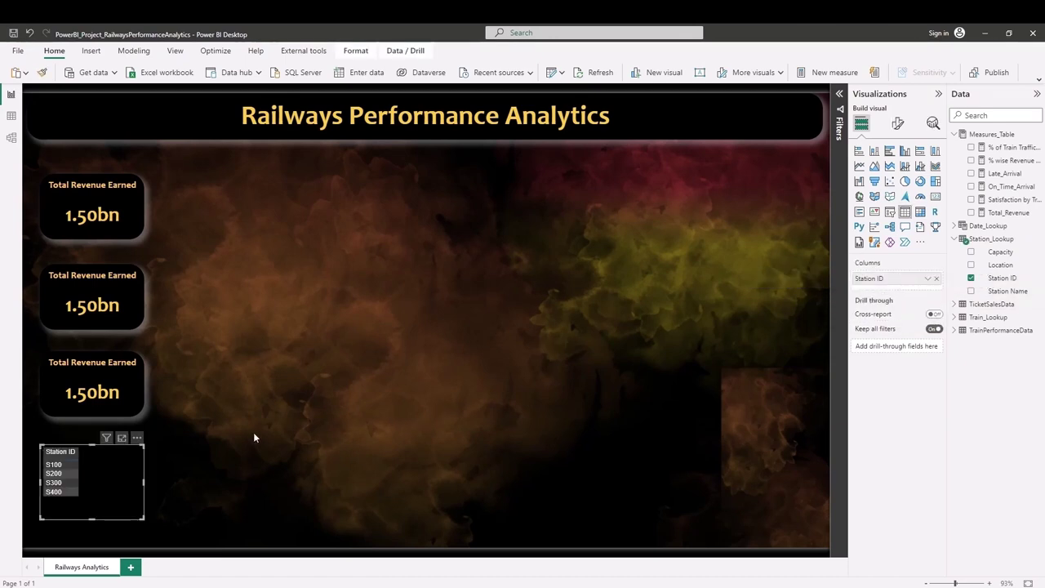
key("Delete")
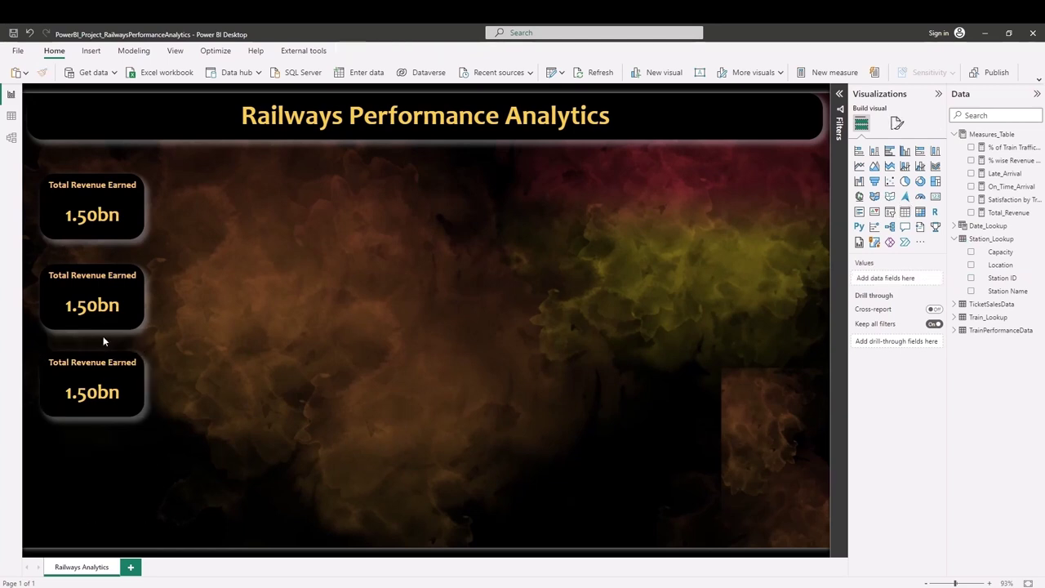
left_click(110, 322)
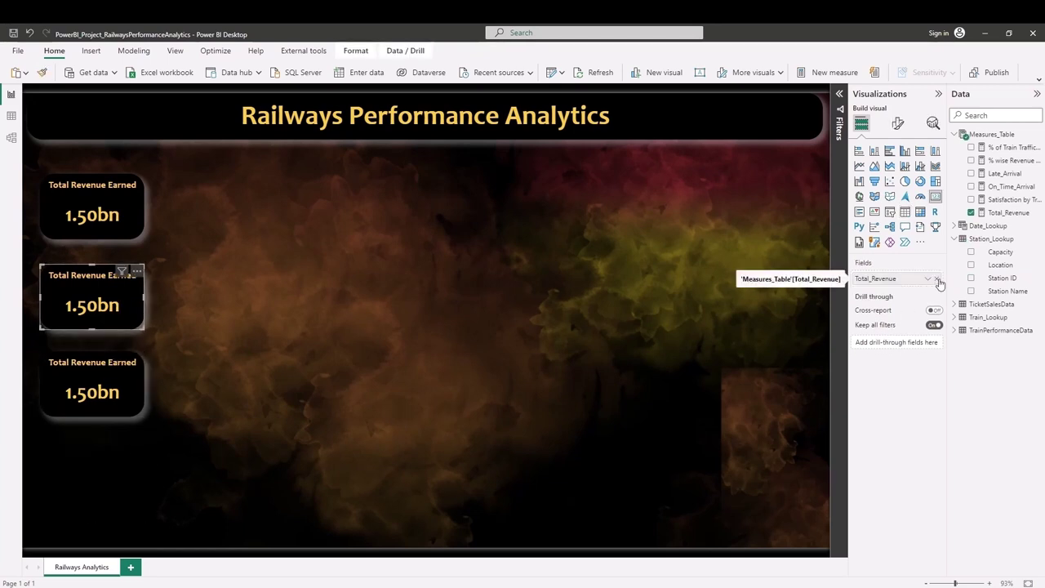
left_click(939, 280)
left_click_drag(943, 279, 898, 278)
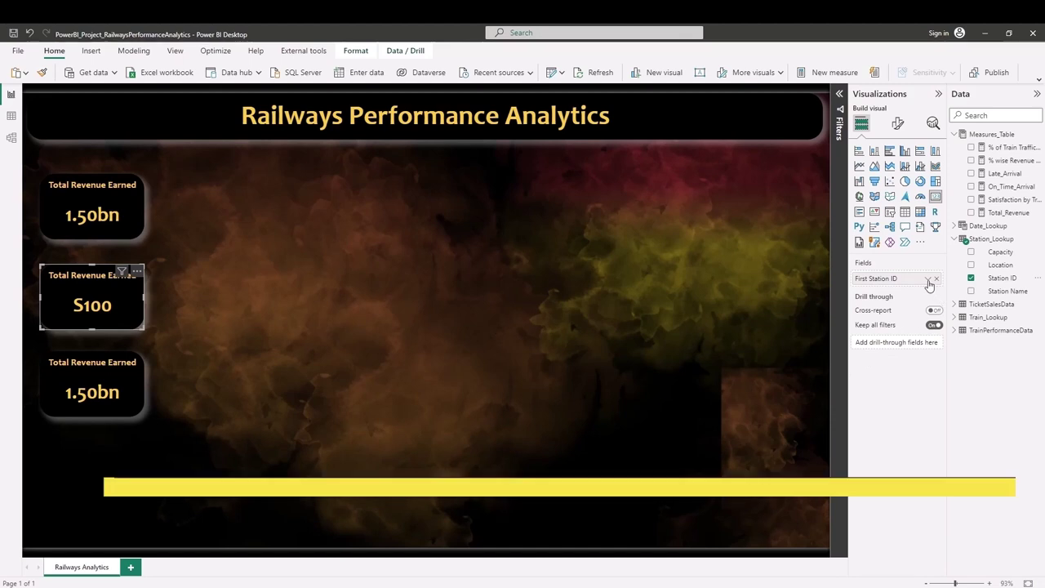
left_click(928, 281)
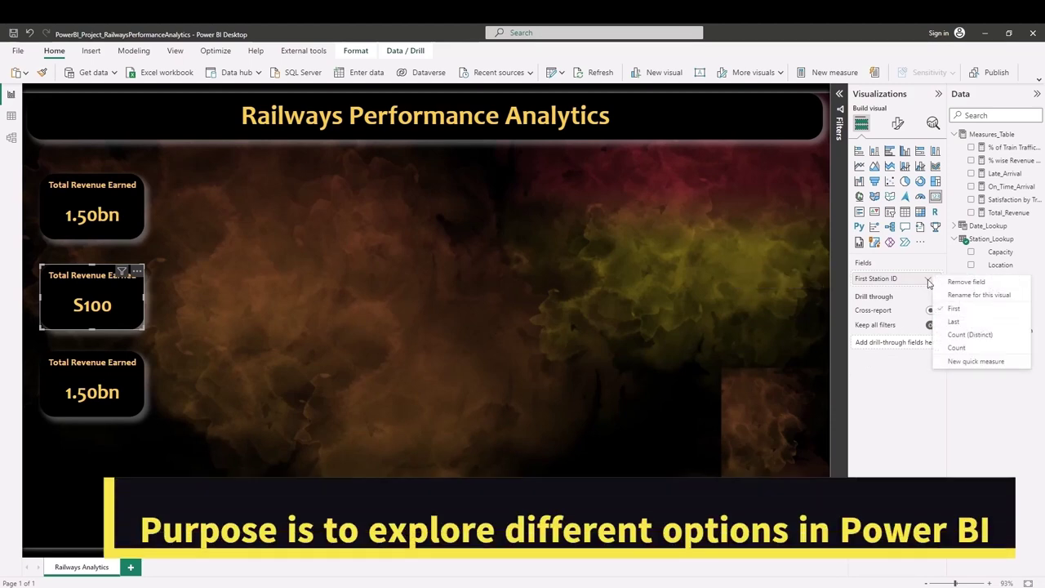
left_click(965, 339)
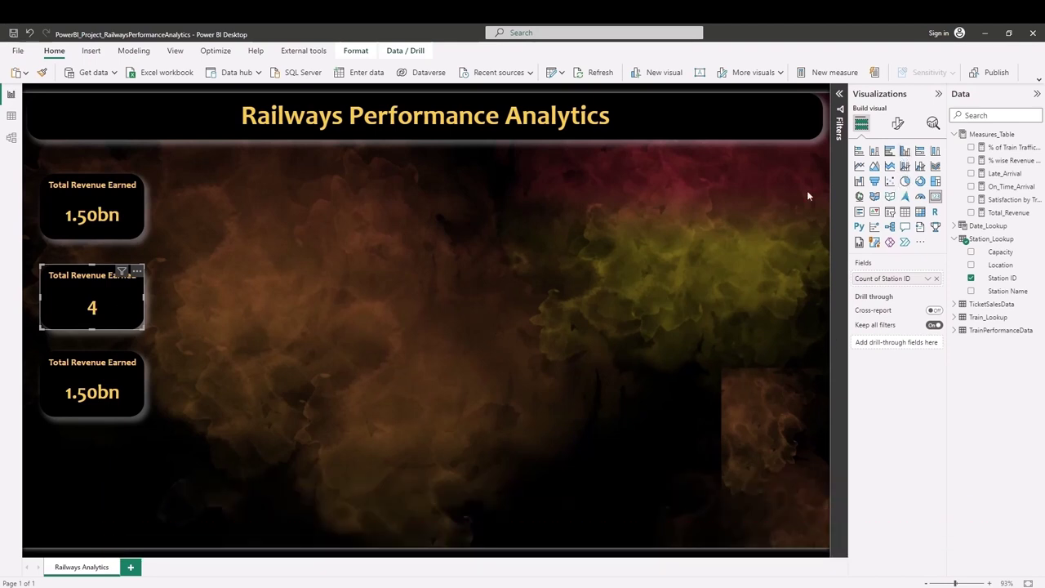
Retitle the middle card 'Total Stations Covered'.
left_click(897, 122)
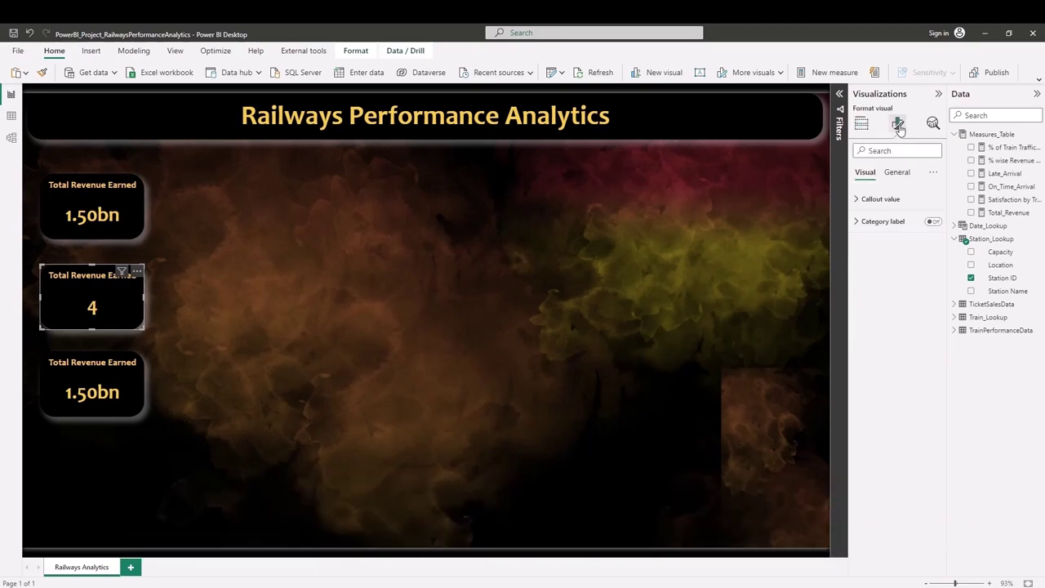
left_click(897, 172)
left_click(893, 220)
left_click(892, 275)
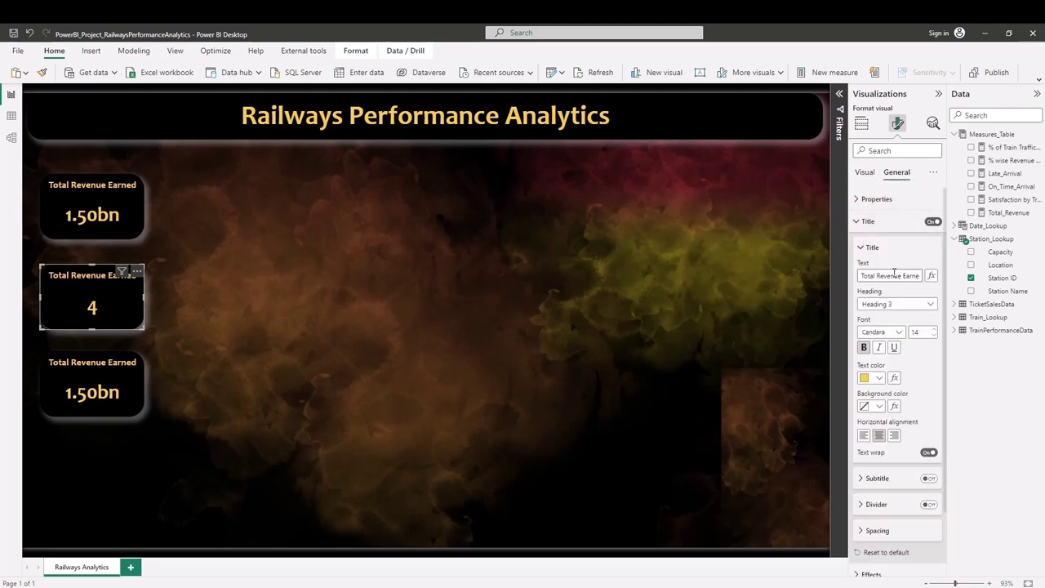
triple_click(893, 275)
key("alt+Tab")
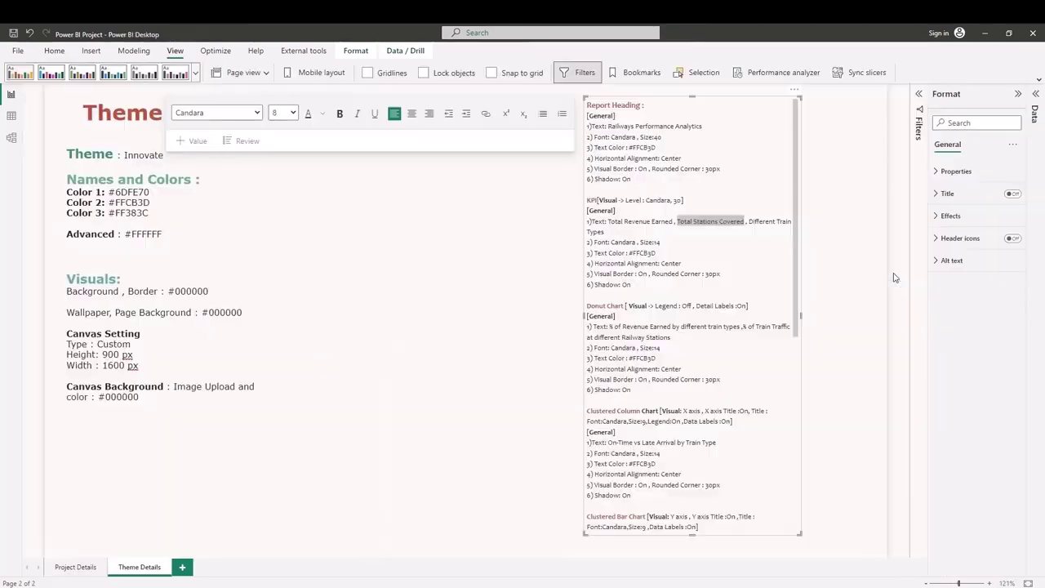
key("alt+Tab")
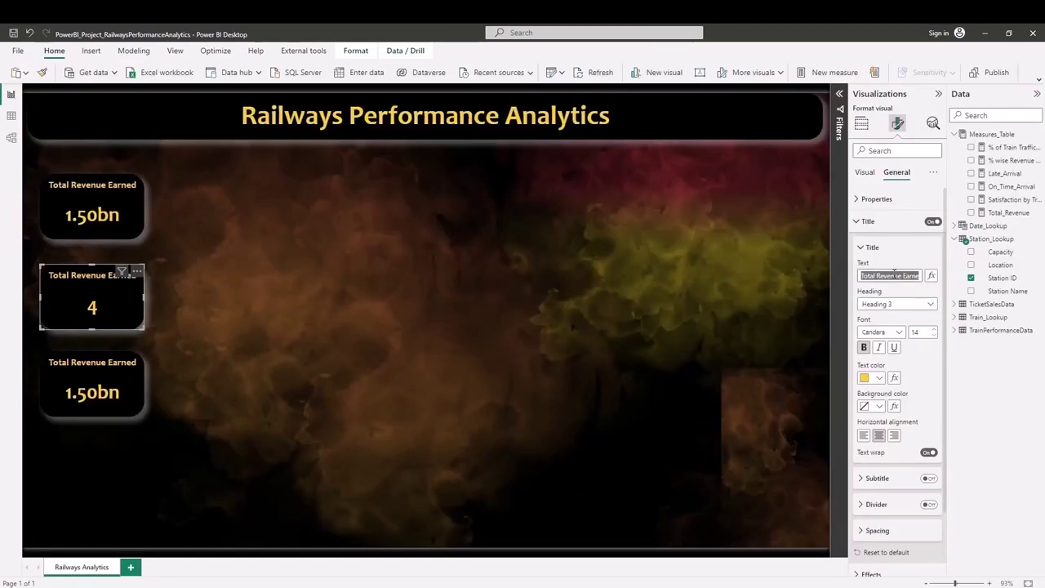
type("Total Sta")
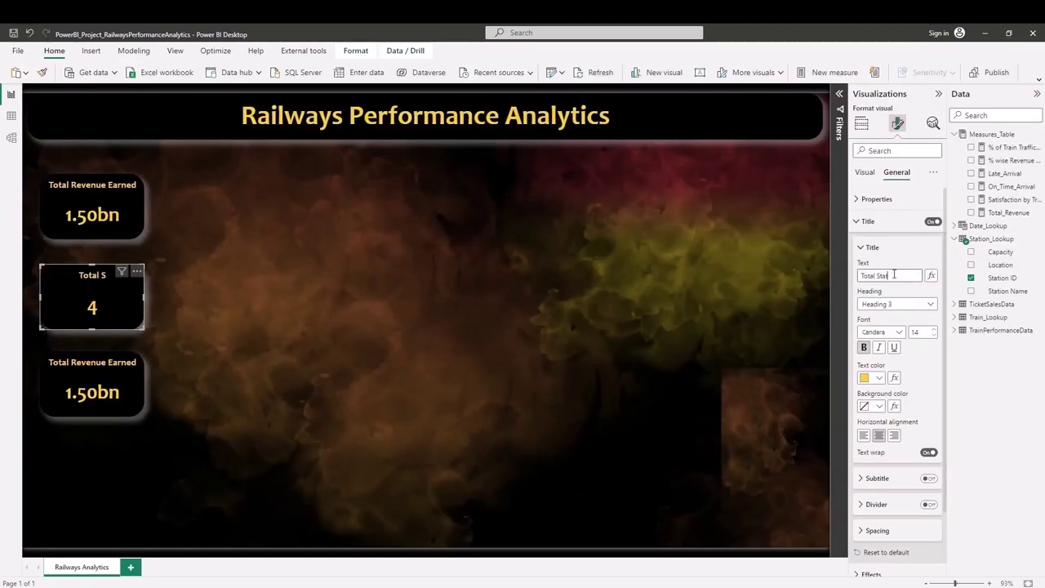
type("tions Co")
type("vered")
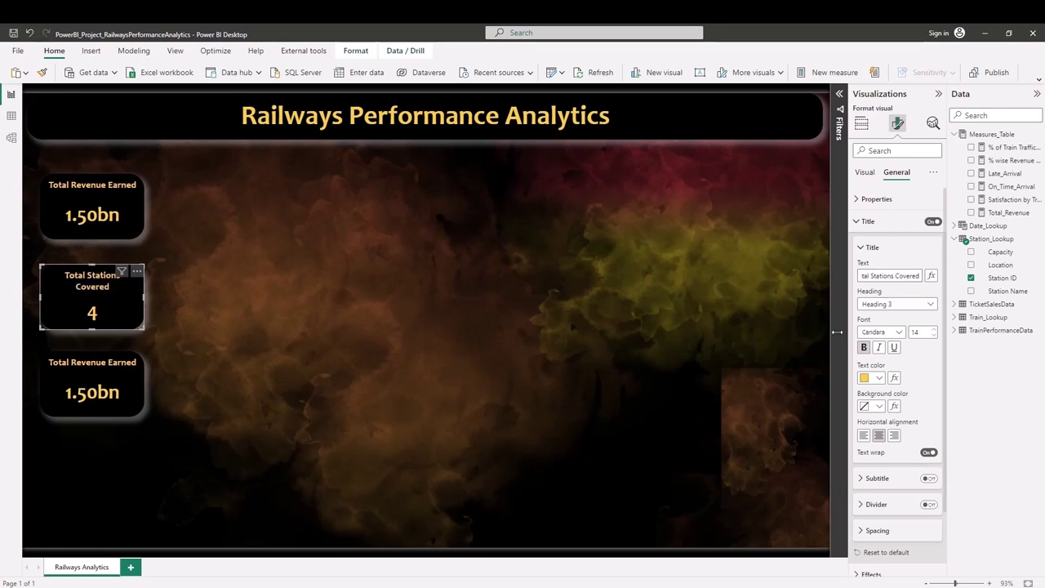
left_click(678, 364)
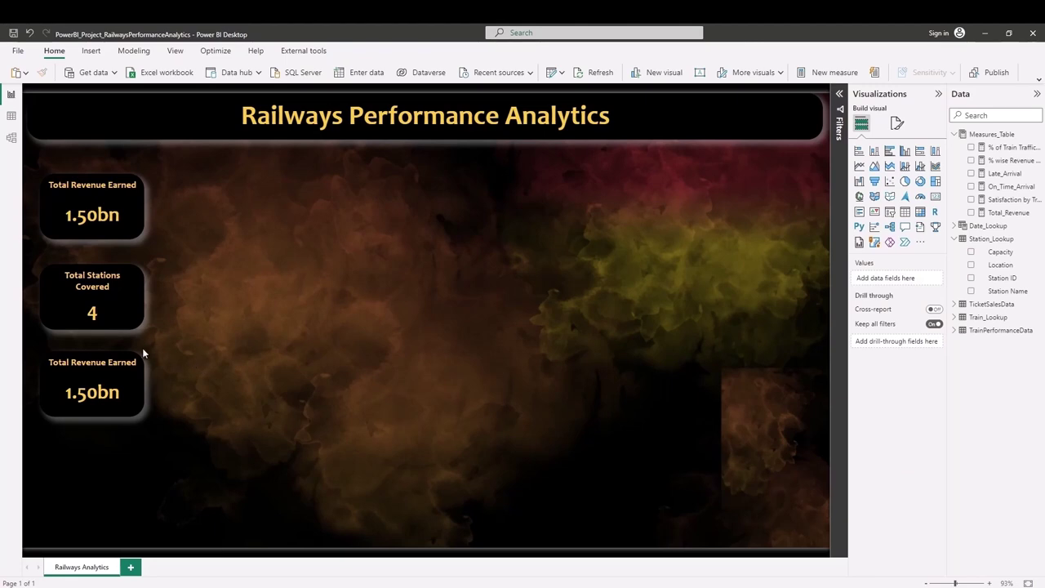
left_click(134, 381)
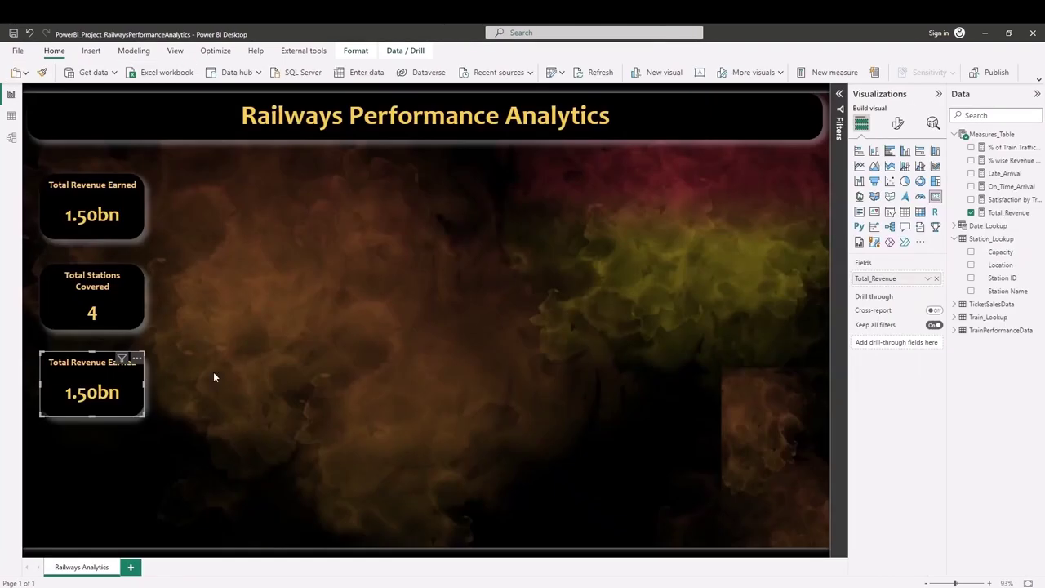
Swap the third card's field to a Count of Train ID from Train_Lookup.
left_click(936, 279)
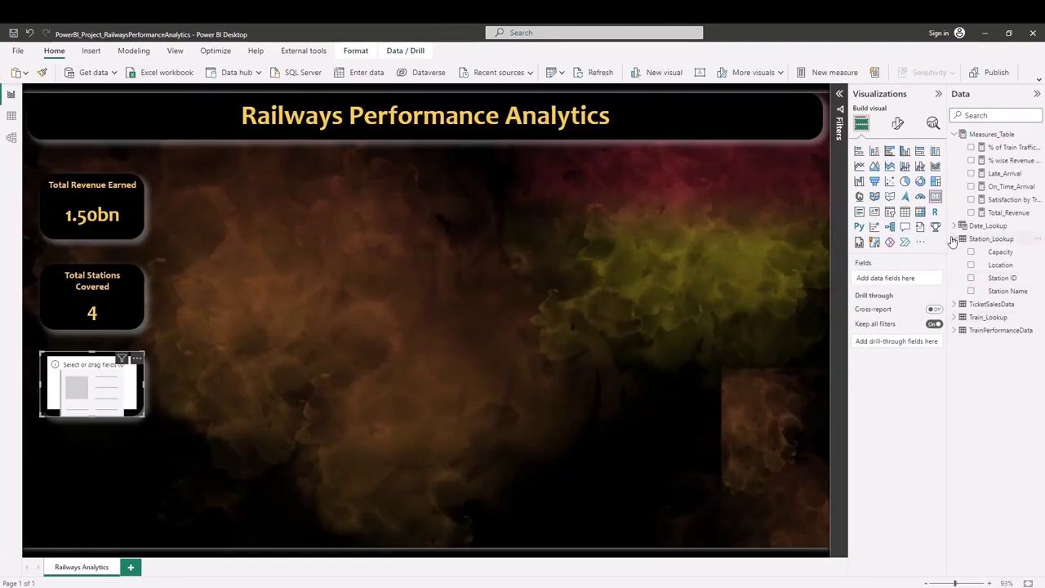
left_click(954, 239)
left_click(955, 265)
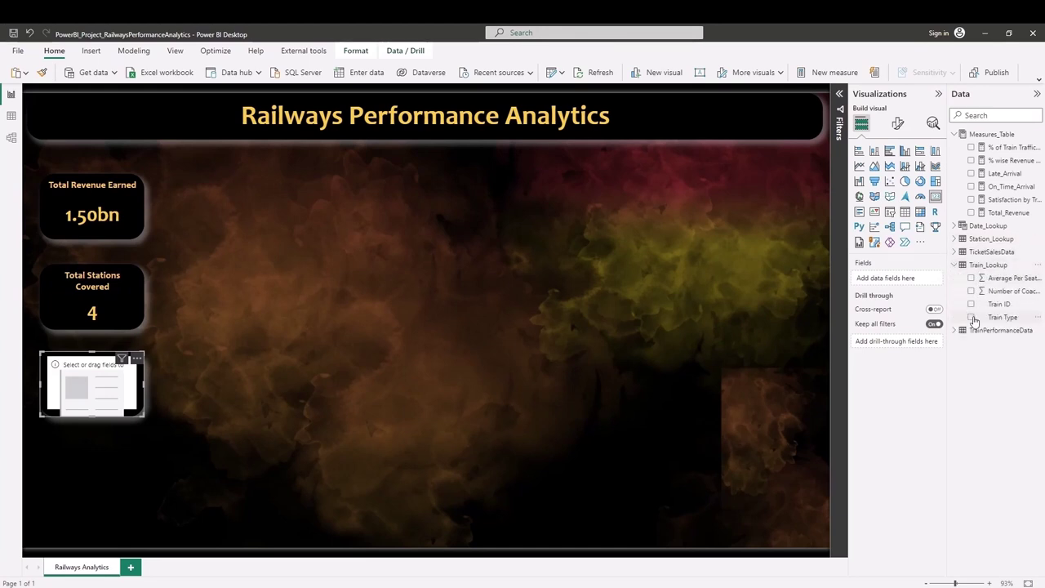
left_click_drag(1004, 309, 918, 279)
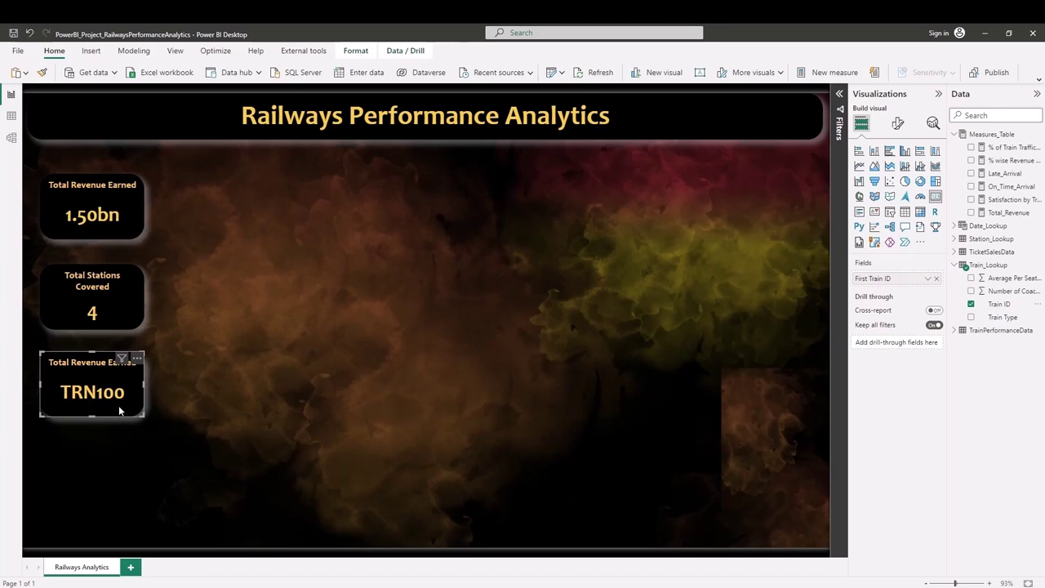
left_click(928, 279)
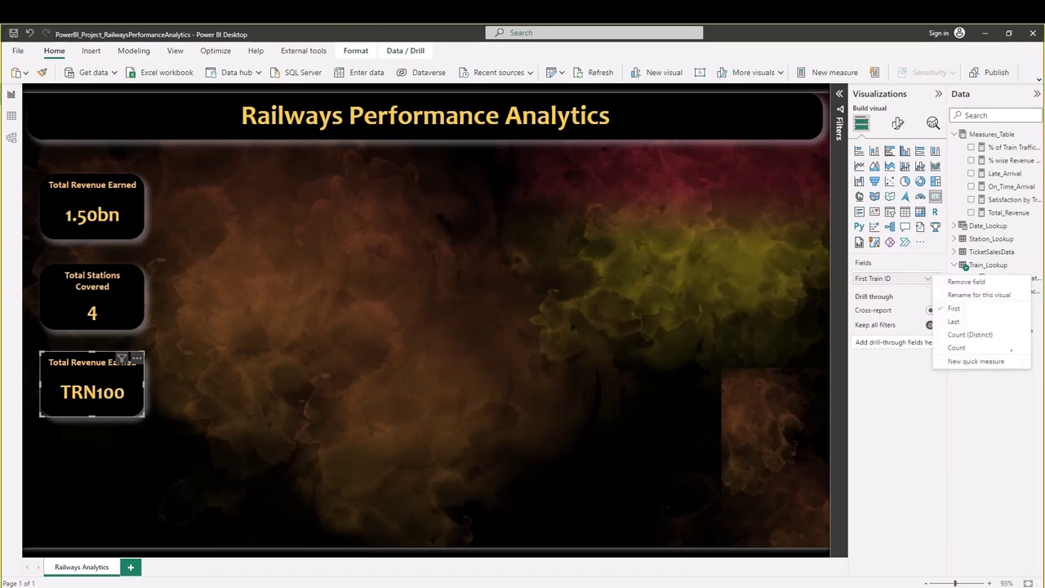
left_click_drag(993, 340, 976, 341)
left_click(972, 335)
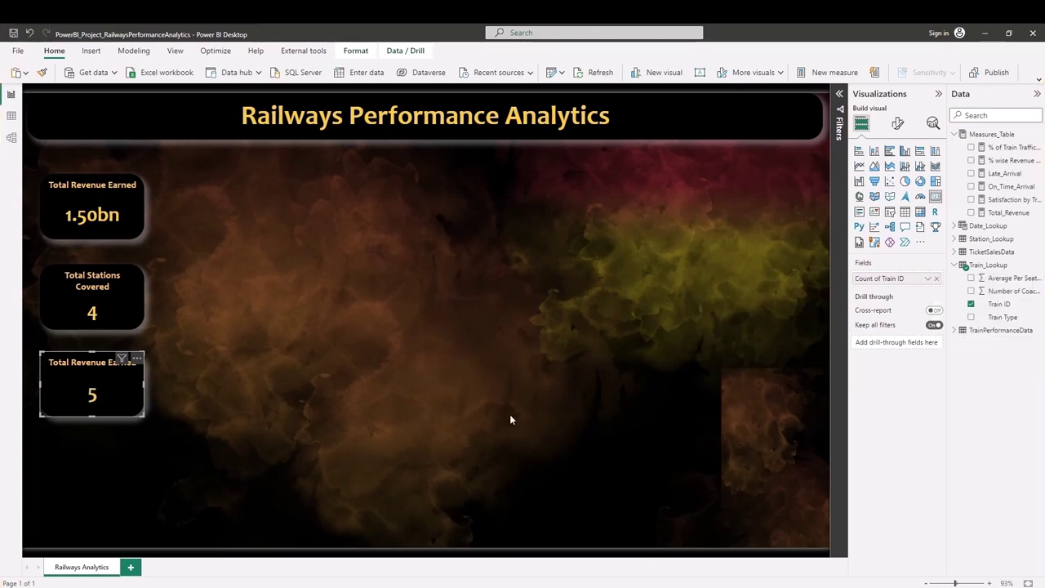
Retitle the third card as a Different Stations KPI, then switch to the CompleteDashboard report.
left_click(898, 123)
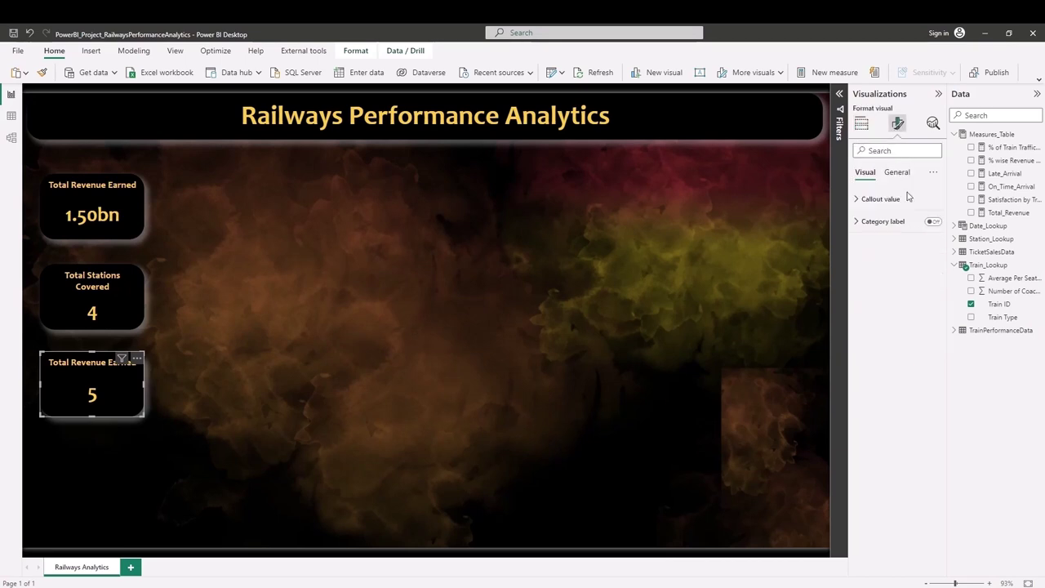
left_click(897, 173)
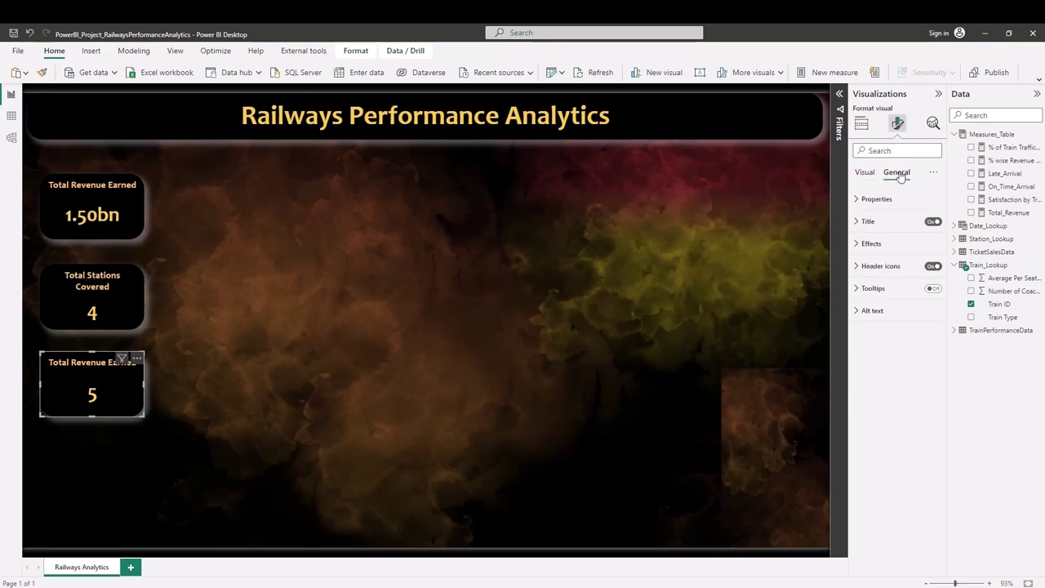
left_click(862, 223)
triple_click(895, 276)
type("Diffe")
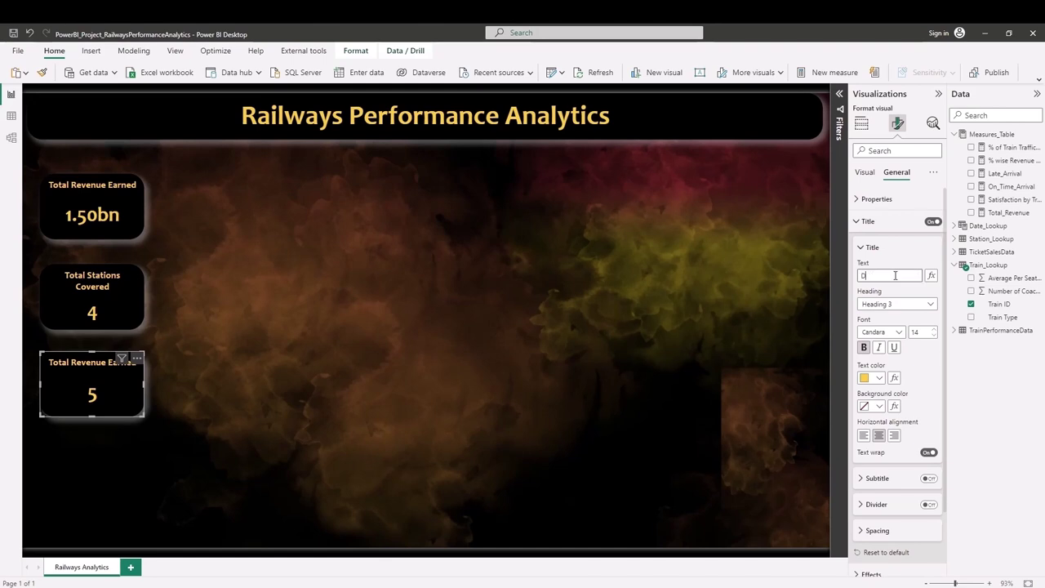
type("ren")
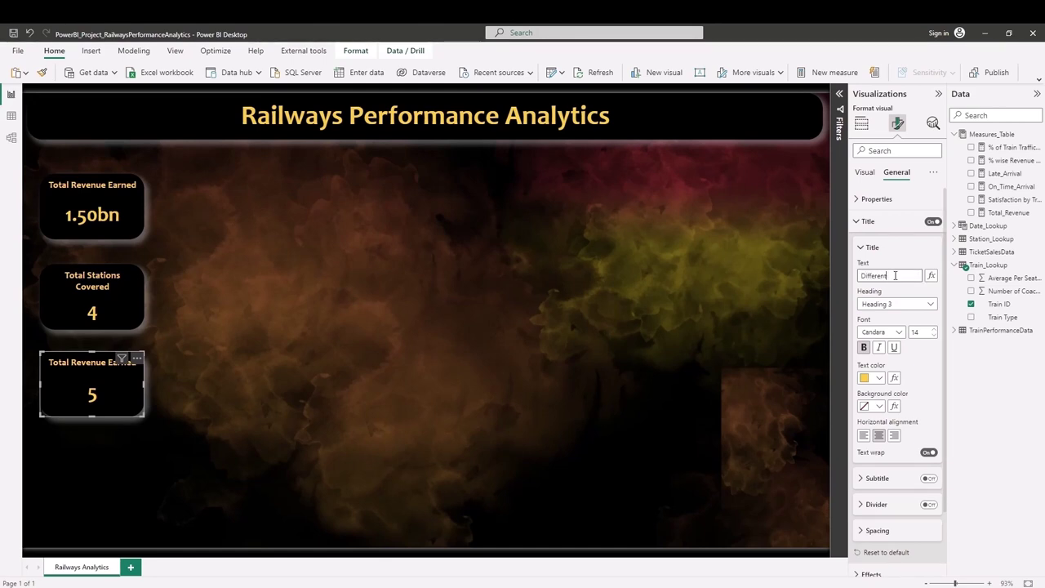
type("t Sta")
type("tions")
key("BackSpace")
key("BackSpace")
key("BackSpace")
type("tions C")
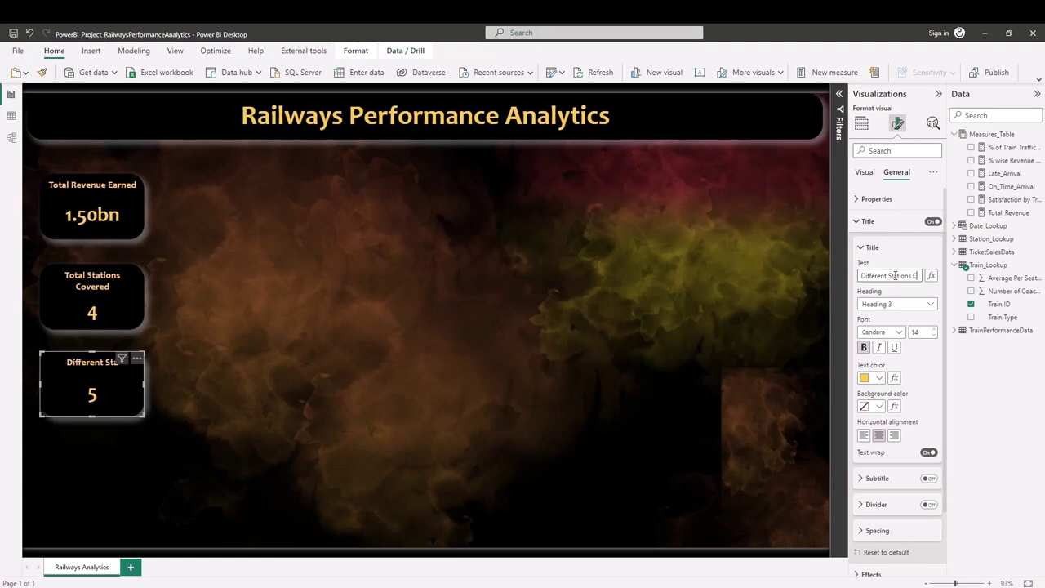
type("overed")
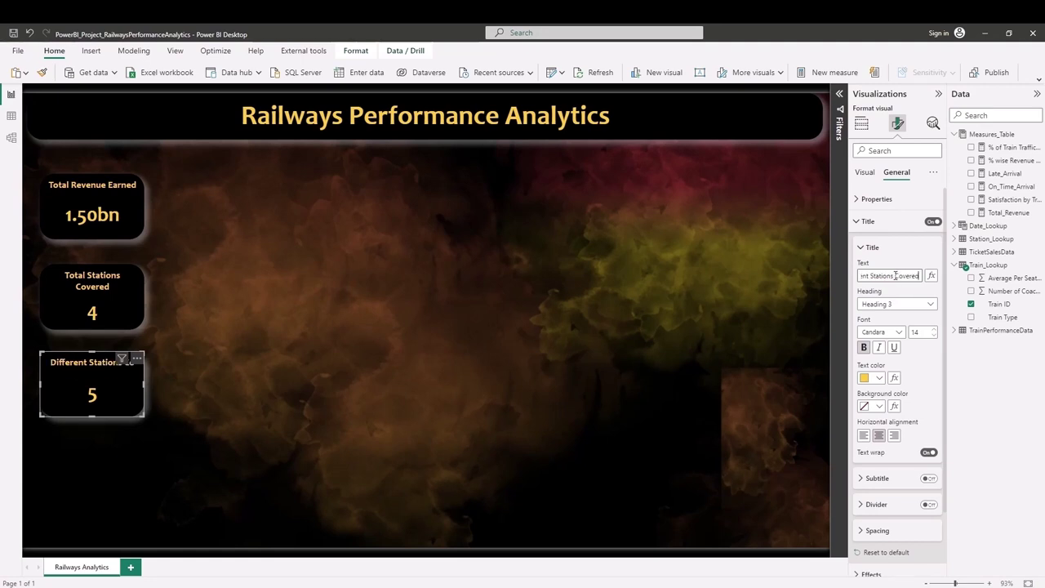
left_click(691, 303)
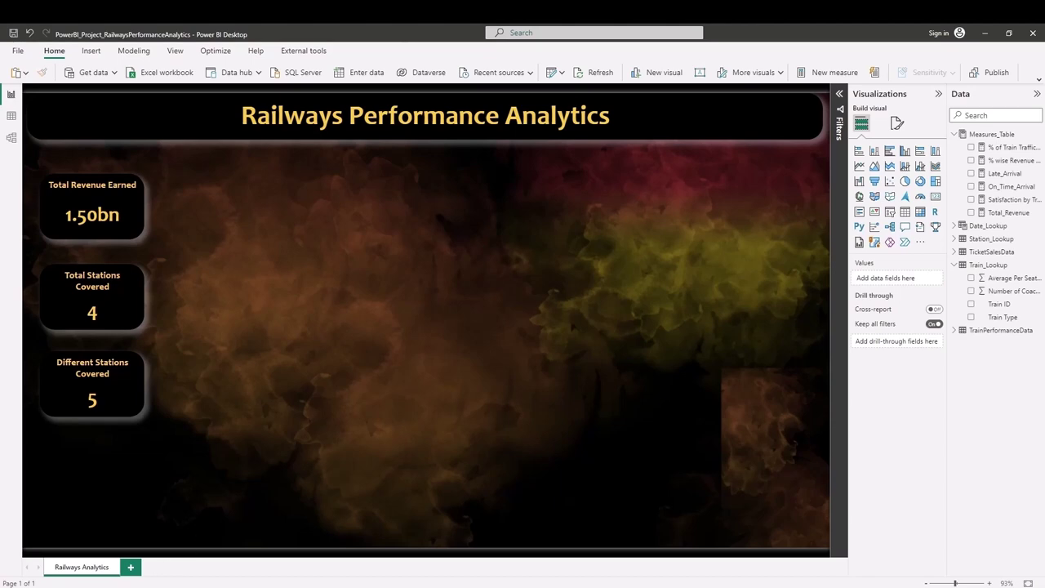
mouse_move(175, 584)
left_click(279, 563)
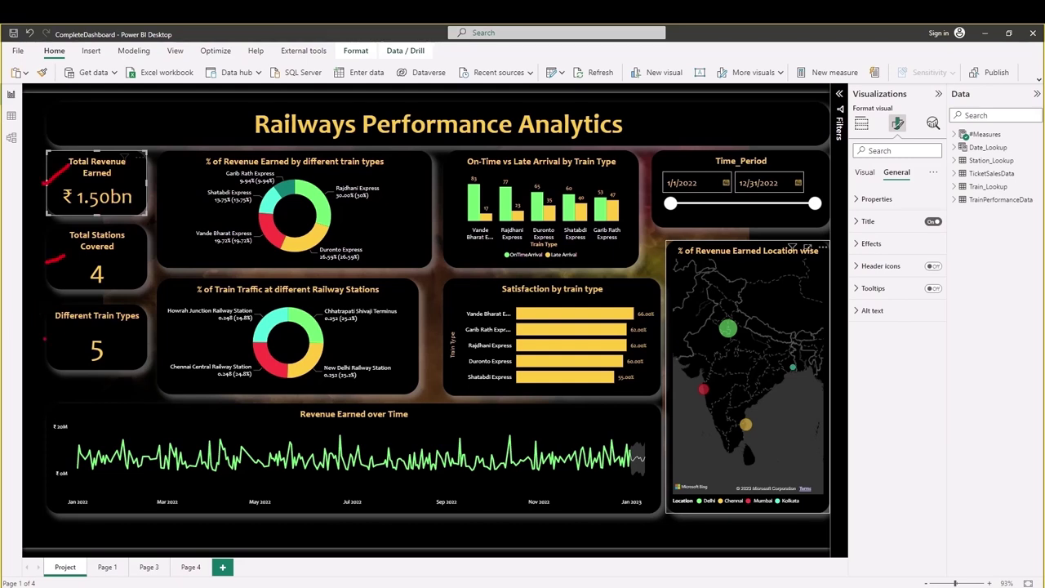
Mark up the donut chart title and formatting notes, then return to the Railways report.
left_click_drag(45, 338, 67, 334)
left_click_drag(153, 118, 201, 118)
left_click_drag(425, 278, 443, 274)
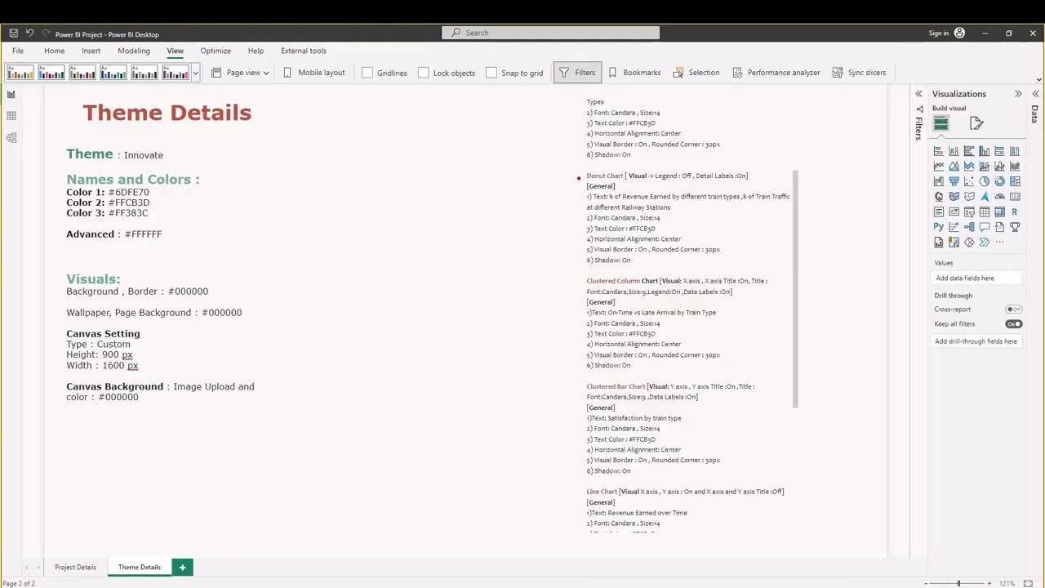
mouse_move(588, 169)
left_mouse_down()
mouse_move(561, 235)
mouse_move(596, 272)
left_mouse_up()
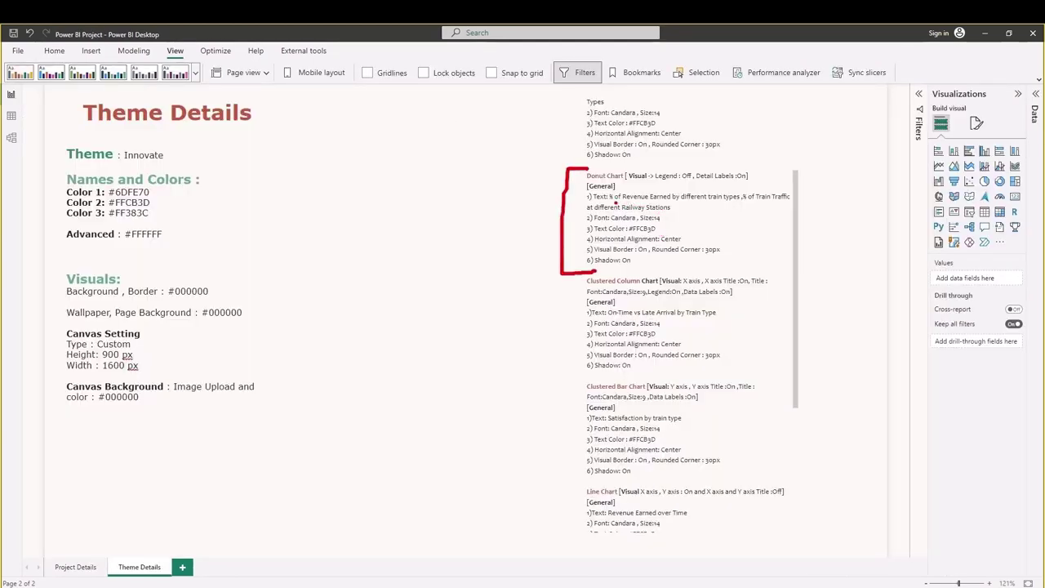
left_click_drag(614, 201, 786, 200)
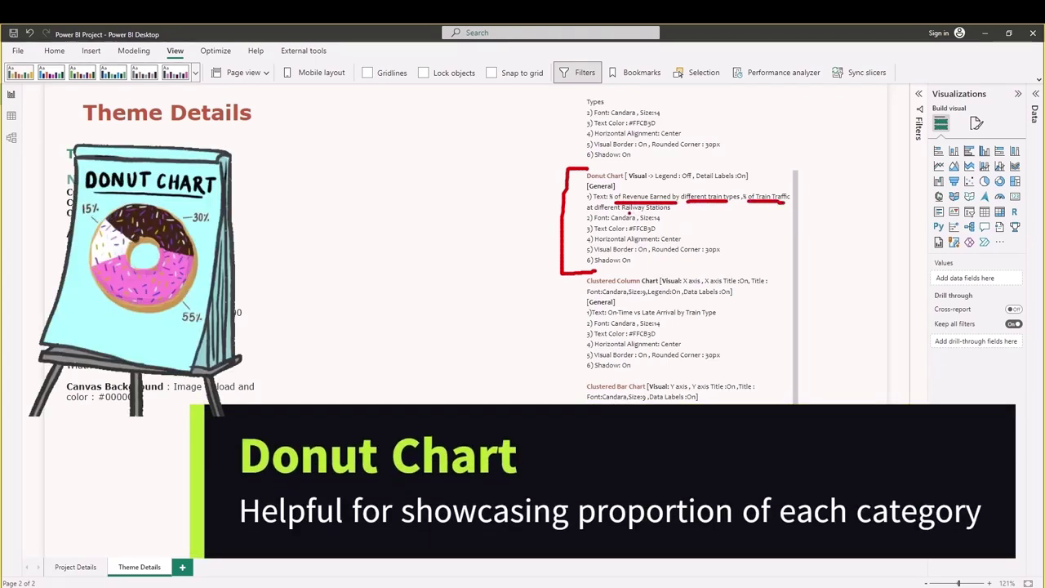
left_click_drag(624, 211, 669, 211)
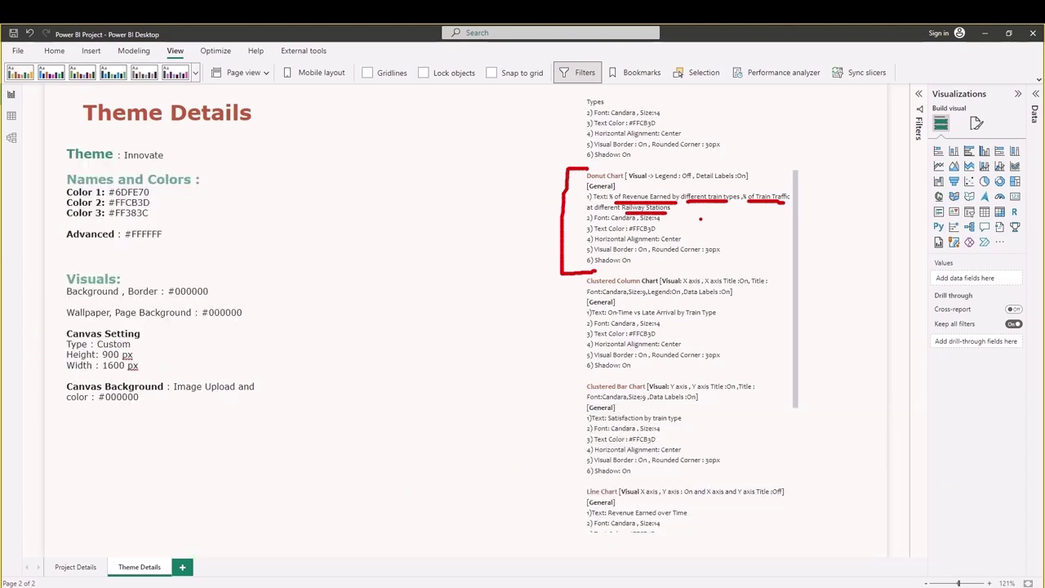
left_click_drag(679, 220, 728, 261)
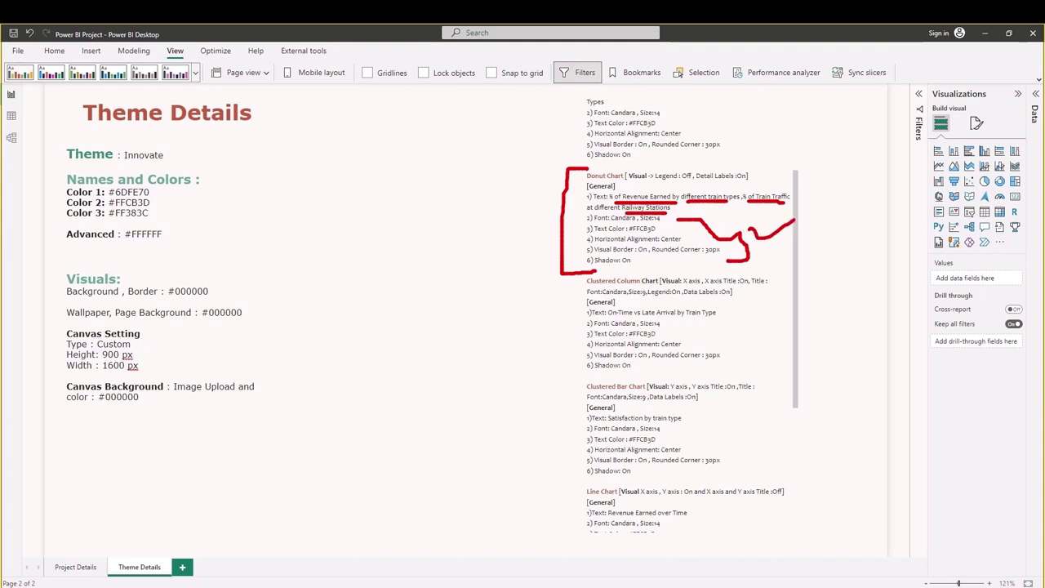
key("Escape")
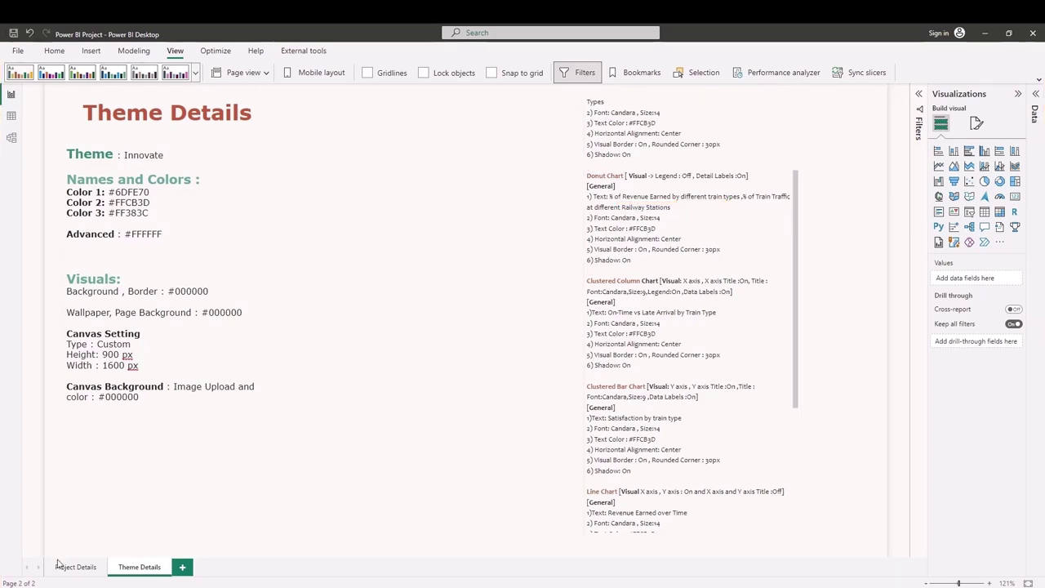
left_click(292, 466)
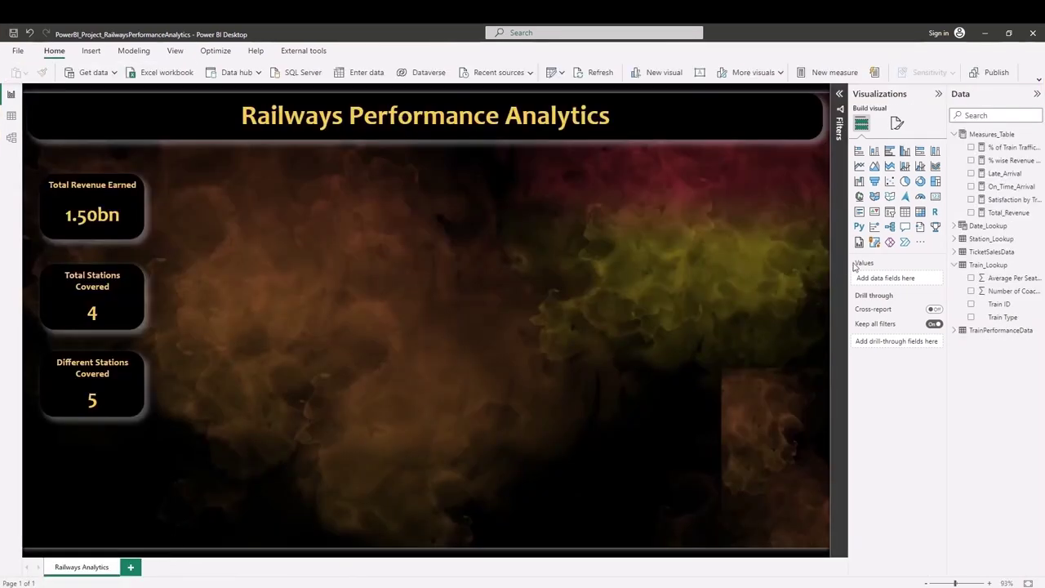
Insert an enlarged donut chart beside the cards showing % wise Revenue Earned by Train Type.
left_click(920, 181)
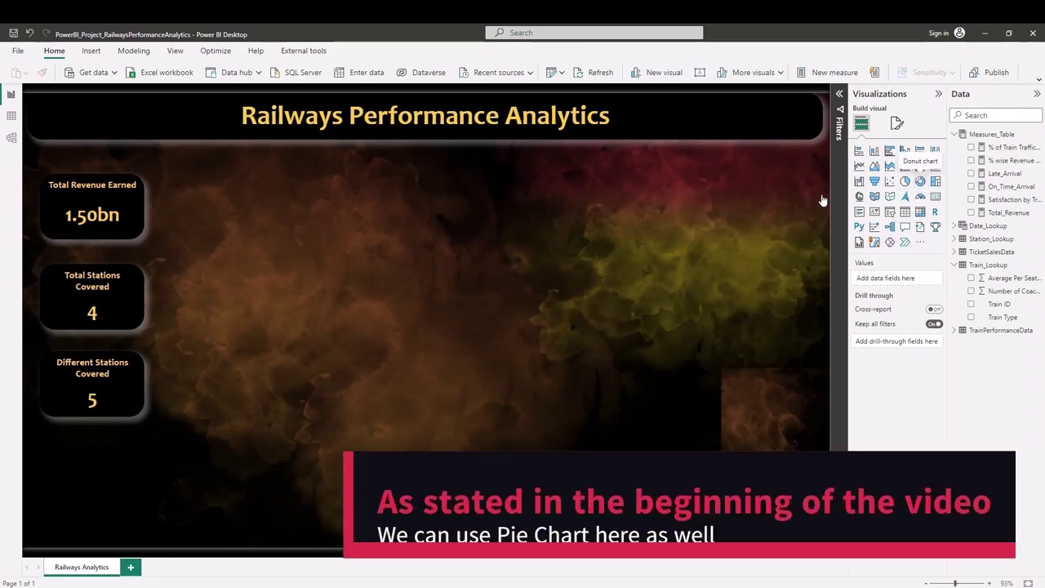
mouse_move(98, 506)
left_mouse_down()
mouse_move(218, 230)
mouse_move(283, 257)
mouse_move(324, 301)
left_mouse_up()
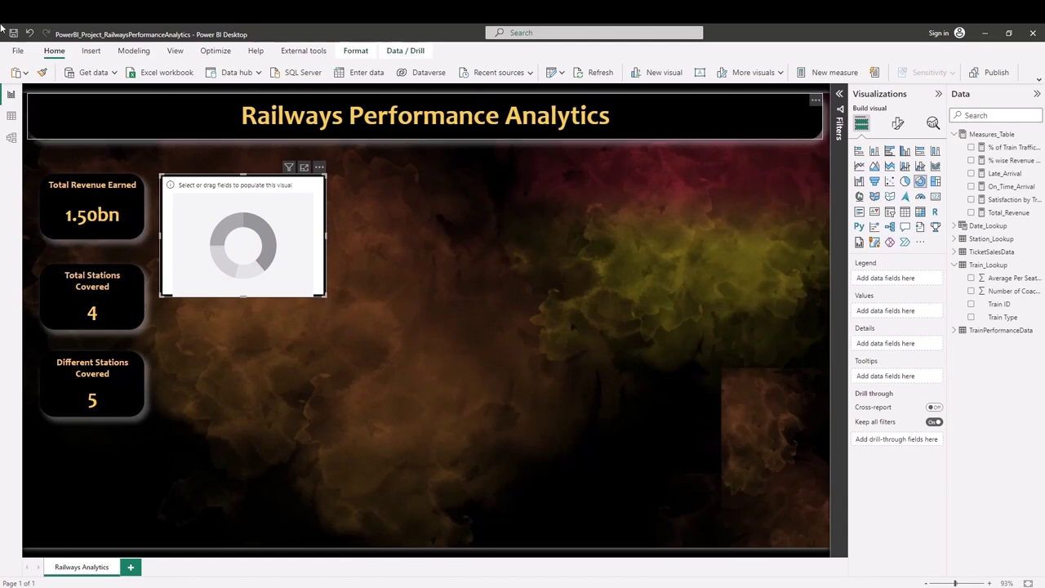
left_click_drag(1006, 147, 892, 298)
left_click_drag(1012, 160, 935, 317)
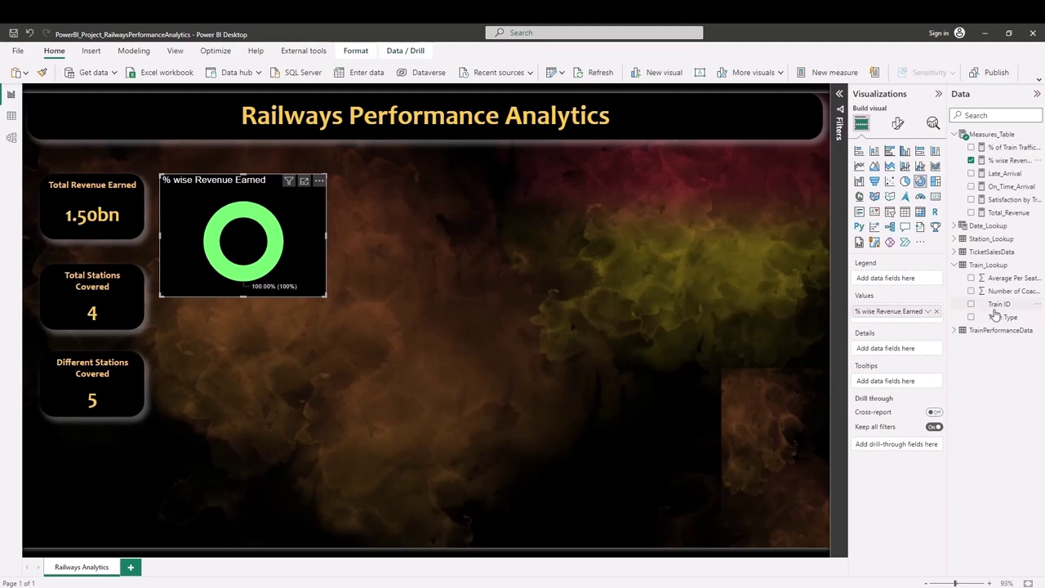
left_click_drag(1000, 318, 898, 278)
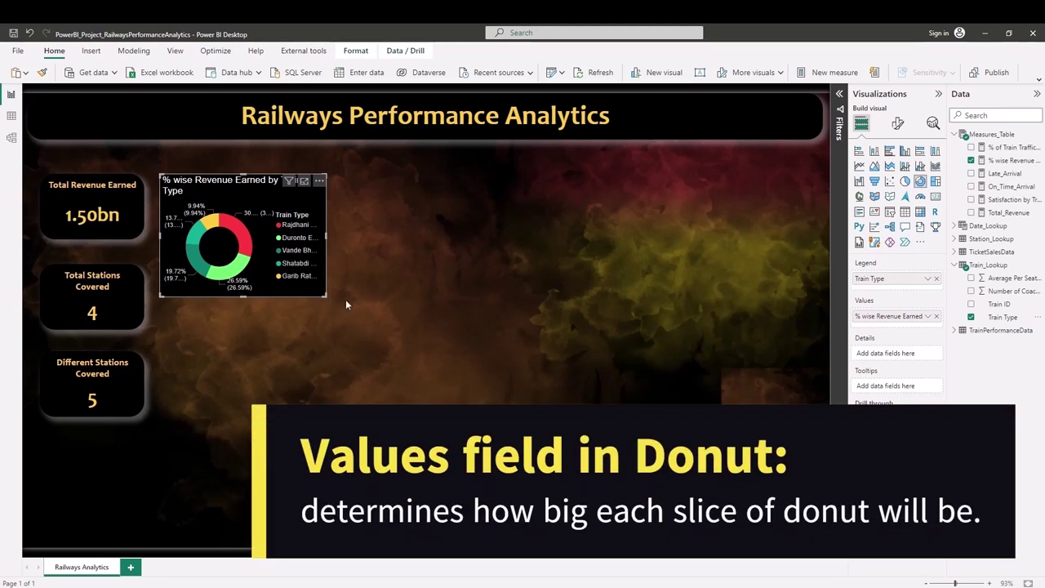
left_click_drag(326, 296, 565, 400)
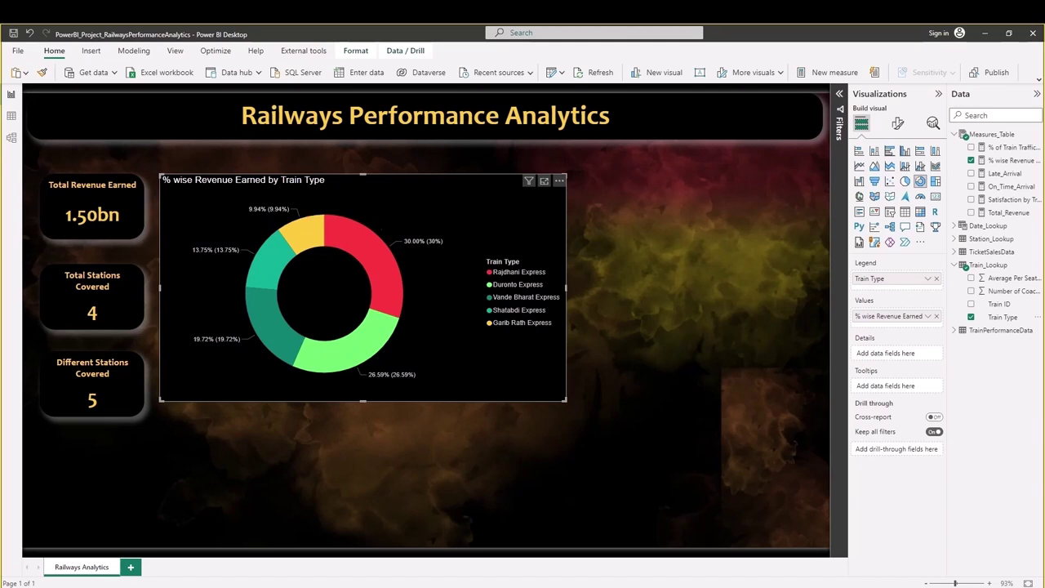
Mark the Rajdhani, Duronto Express and 19.72% labels, then shrink the donut chart.
mouse_move(472, 270)
left_mouse_down()
mouse_move(488, 271)
mouse_move(481, 287)
left_mouse_up()
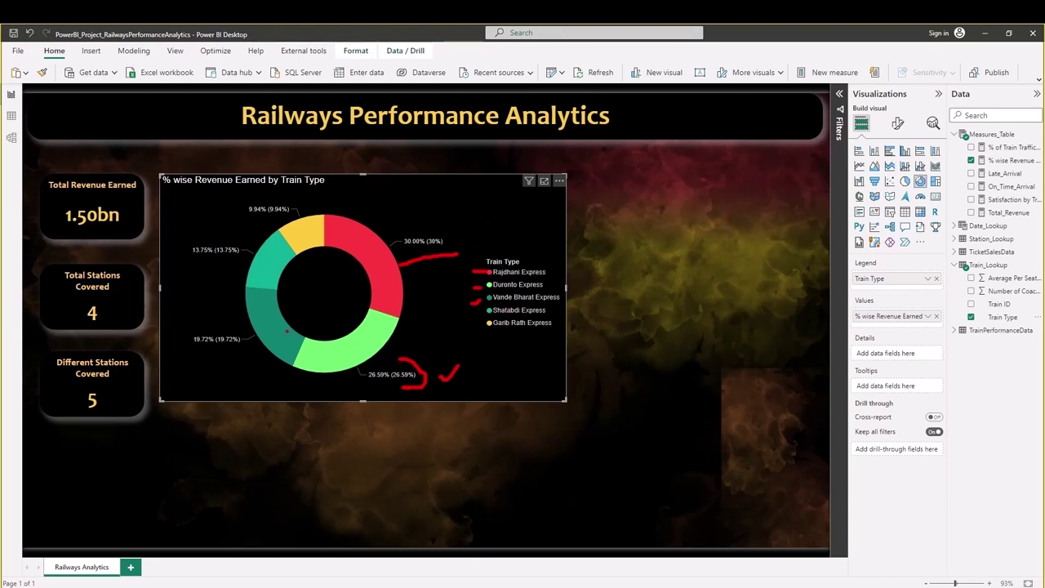
left_click_drag(199, 323, 222, 324)
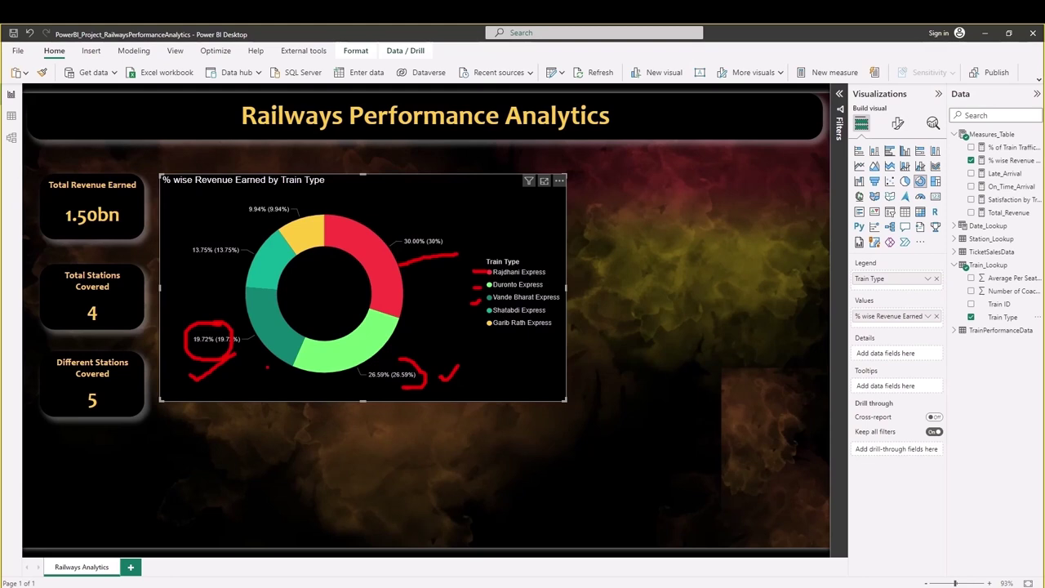
key("Escape")
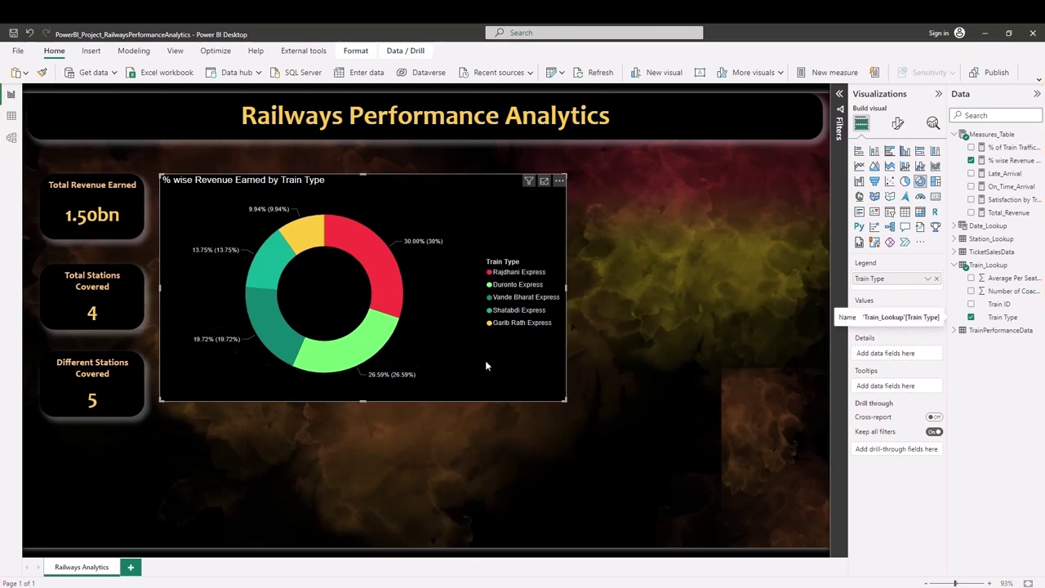
mouse_move(566, 400)
left_mouse_down()
mouse_move(385, 303)
mouse_move(349, 300)
left_mouse_up()
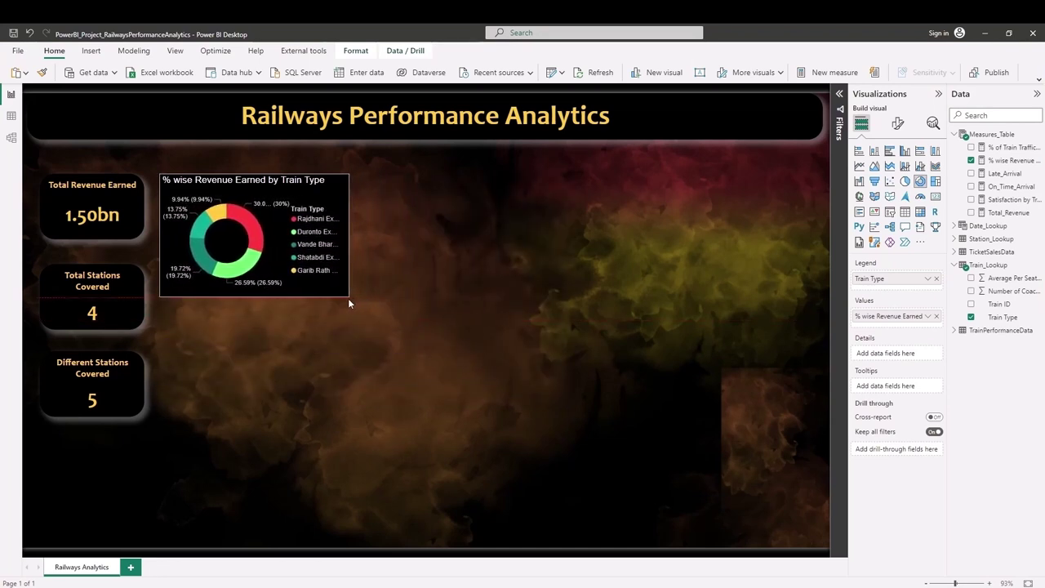
Turn the donut's legend off and set labels to Prefer outside with Category, percent of total.
left_click_drag(348, 298, 343, 300)
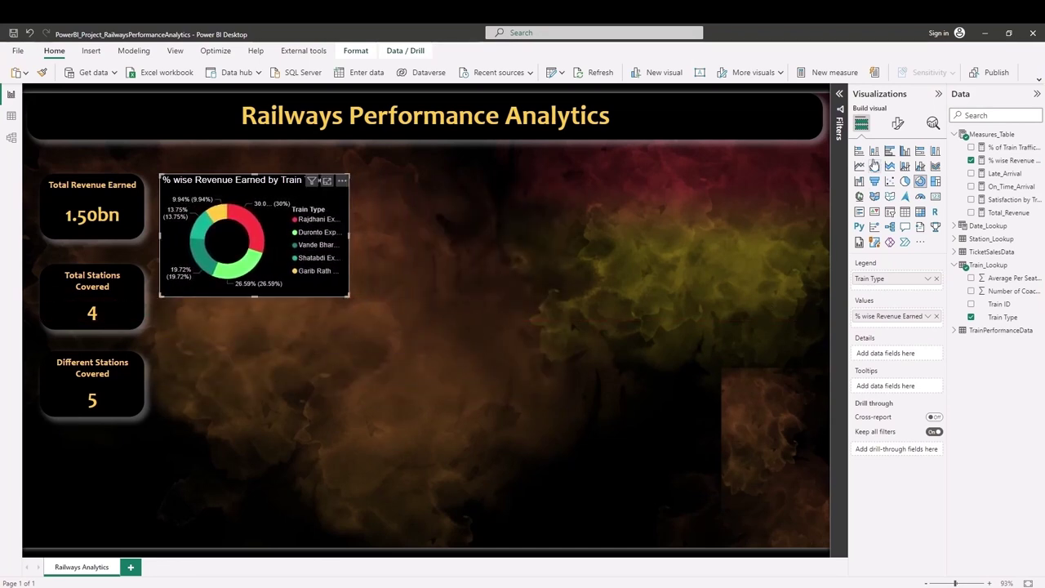
left_click(898, 123)
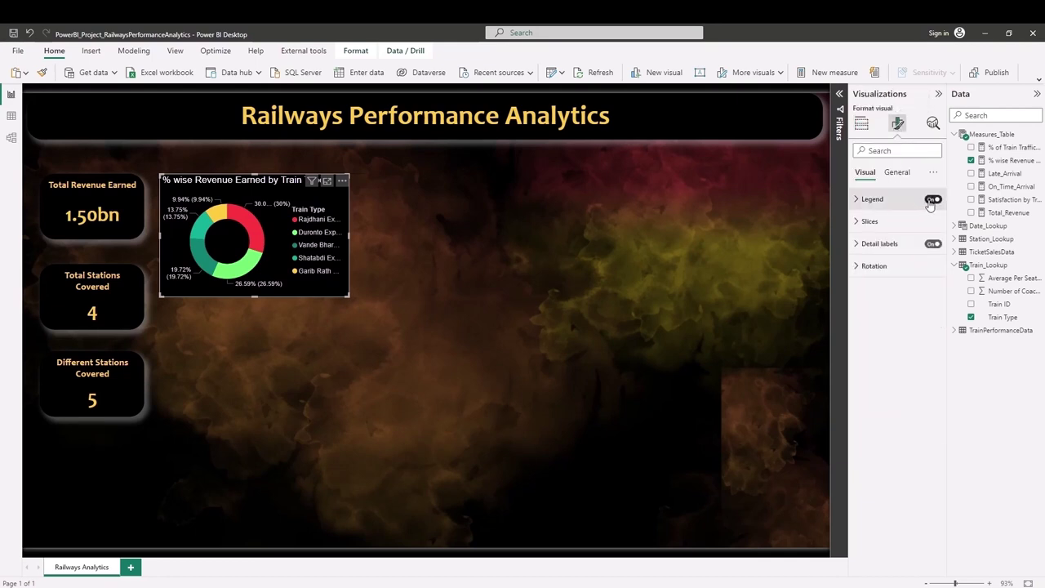
left_click(930, 202)
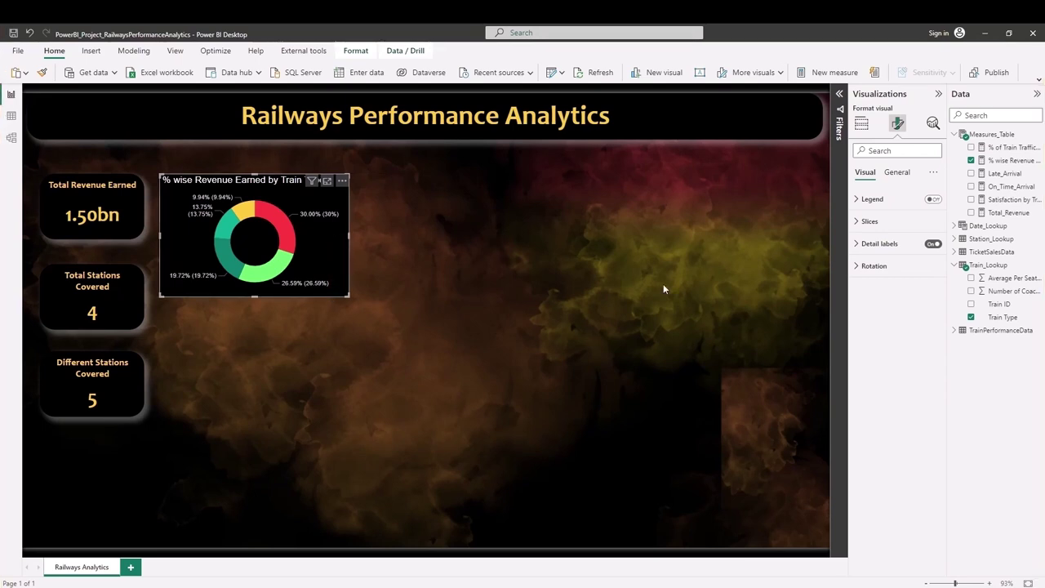
left_click(865, 243)
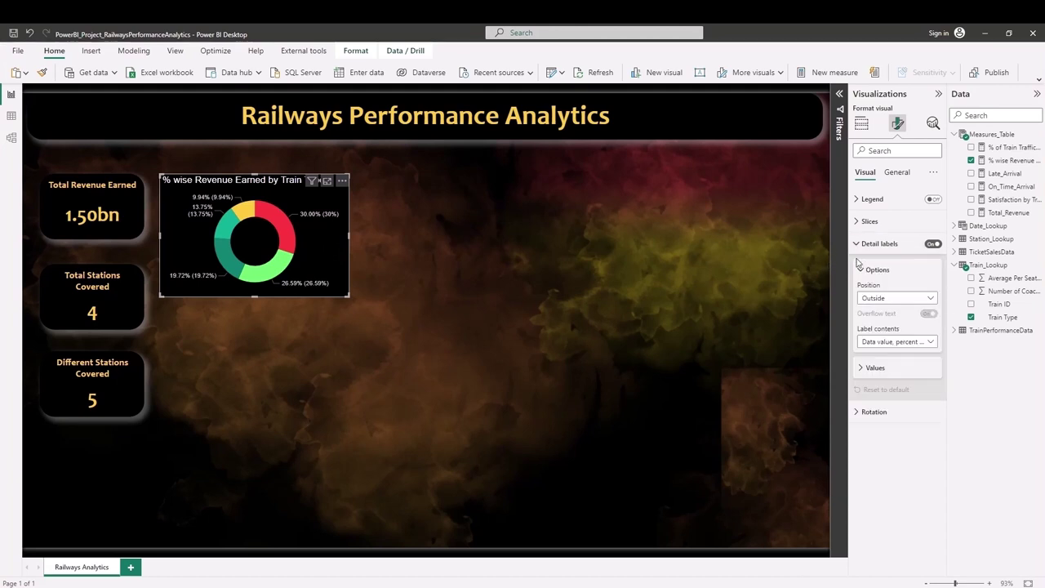
left_click(881, 297)
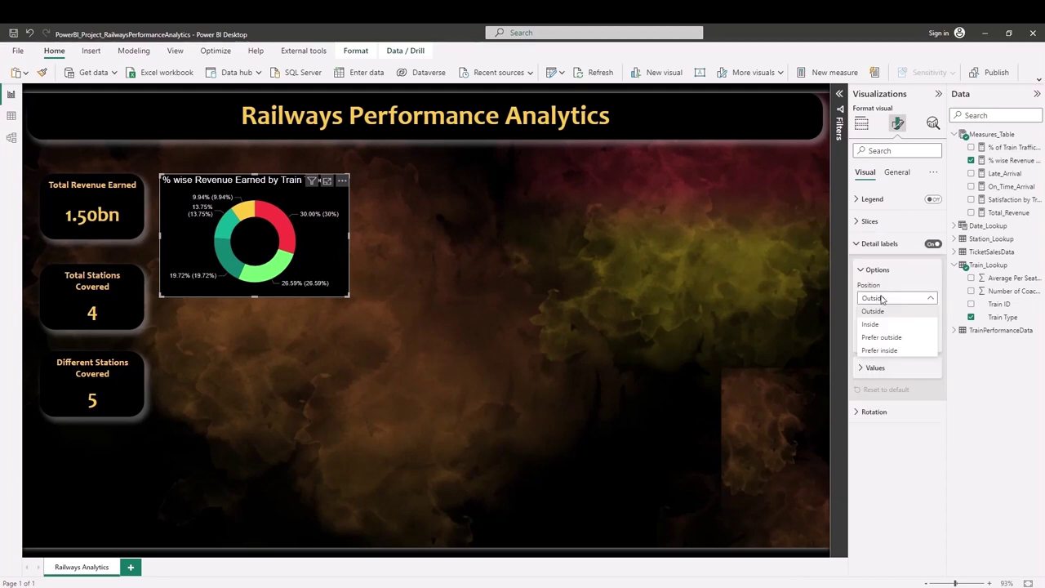
left_click(882, 338)
left_click(884, 345)
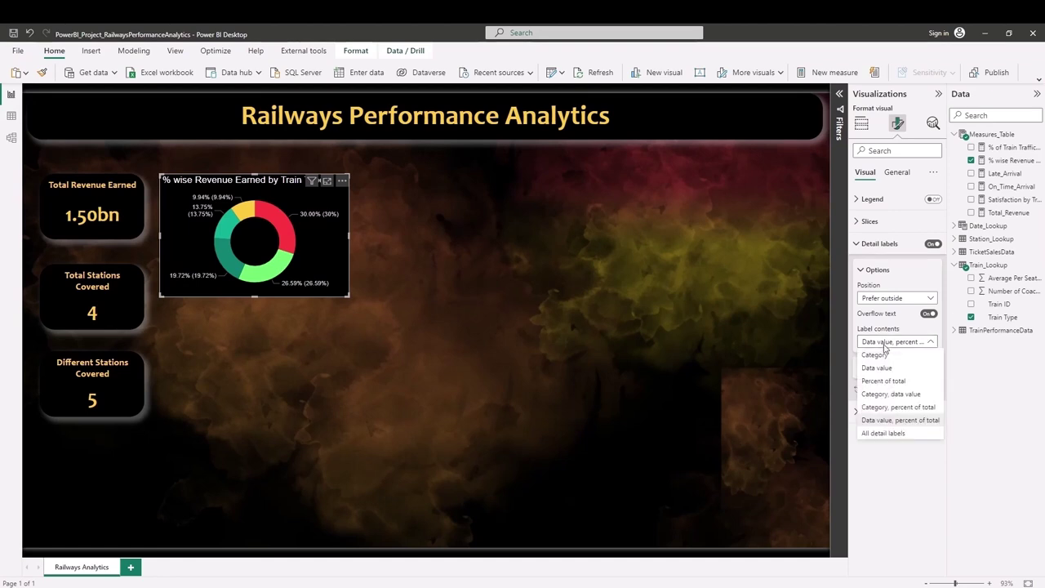
left_click(894, 407)
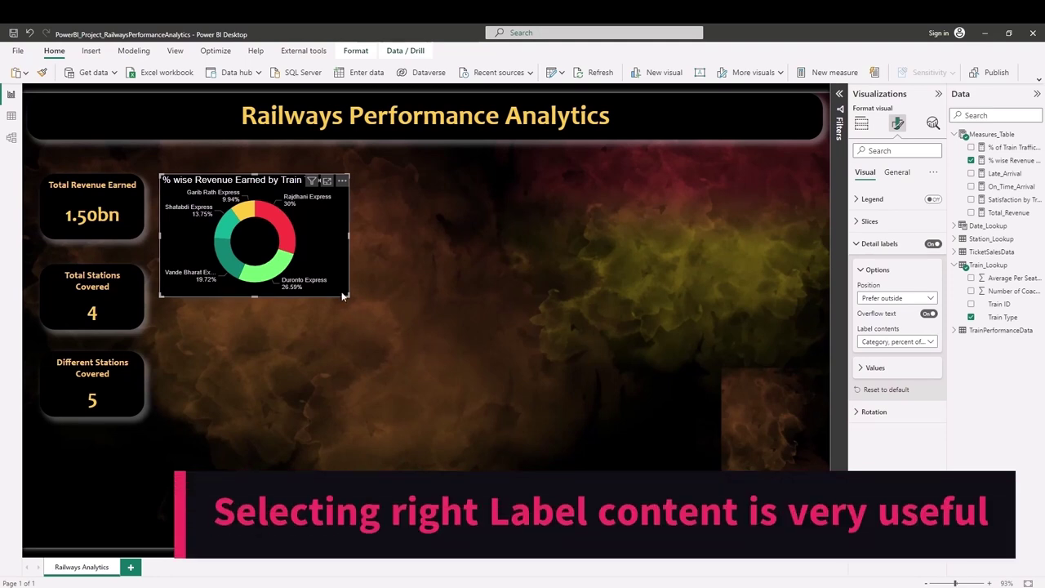
Recheck the legend, leaving it off, and review the label contents unchanged.
left_click(939, 206)
left_click(933, 200)
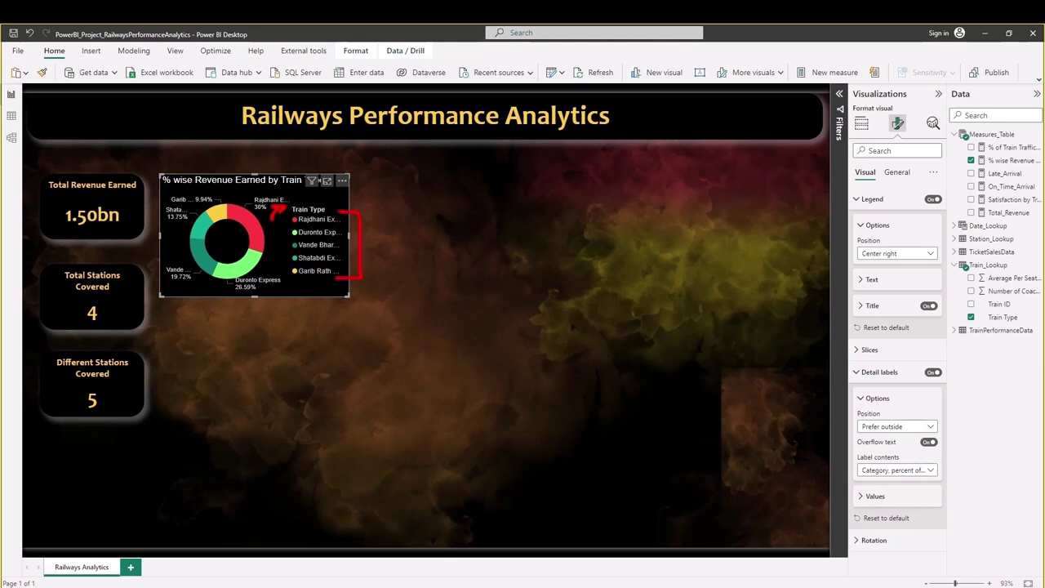
key("Escape")
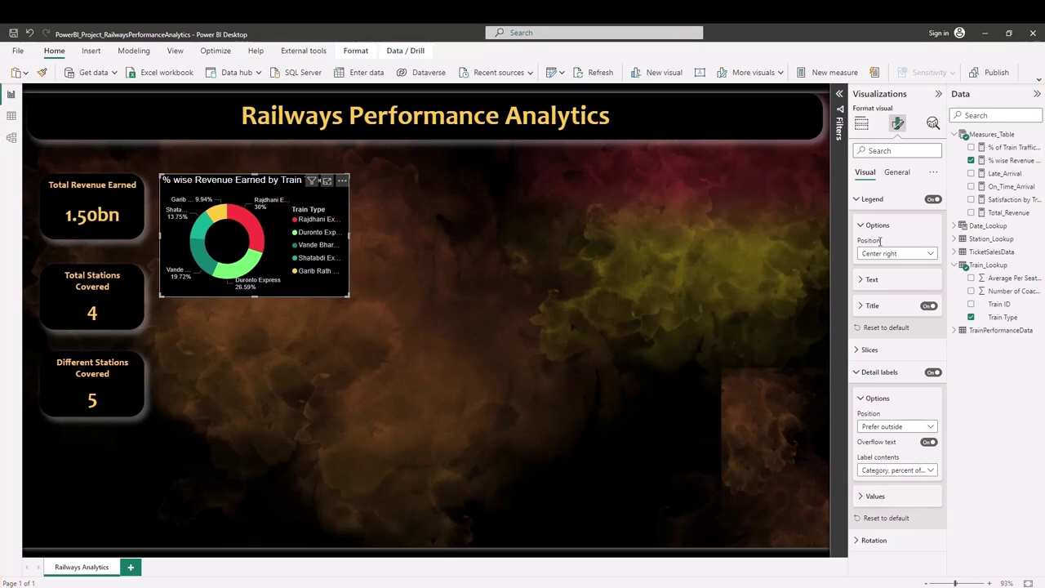
left_click(933, 199)
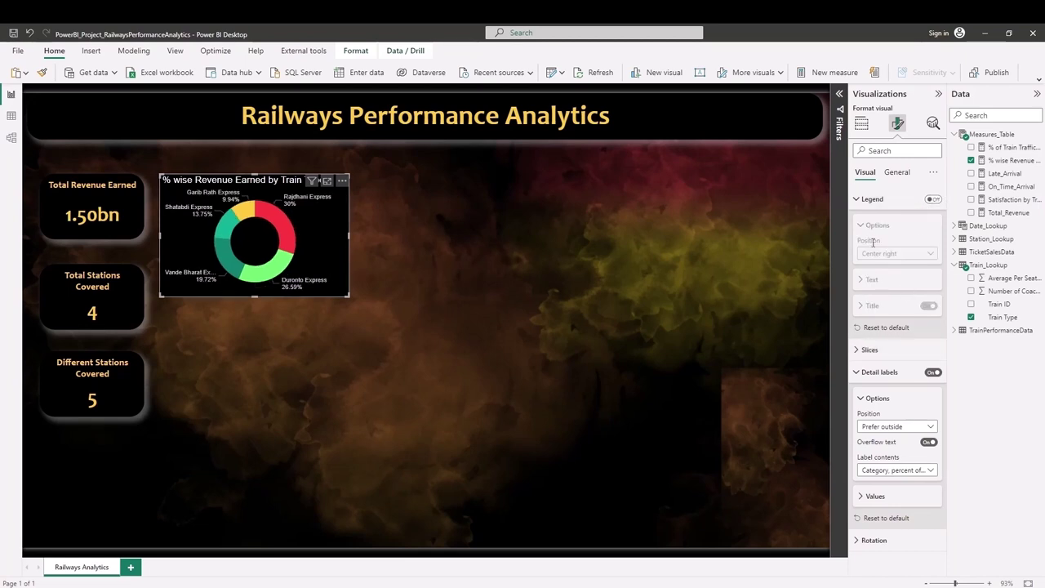
left_click(859, 203)
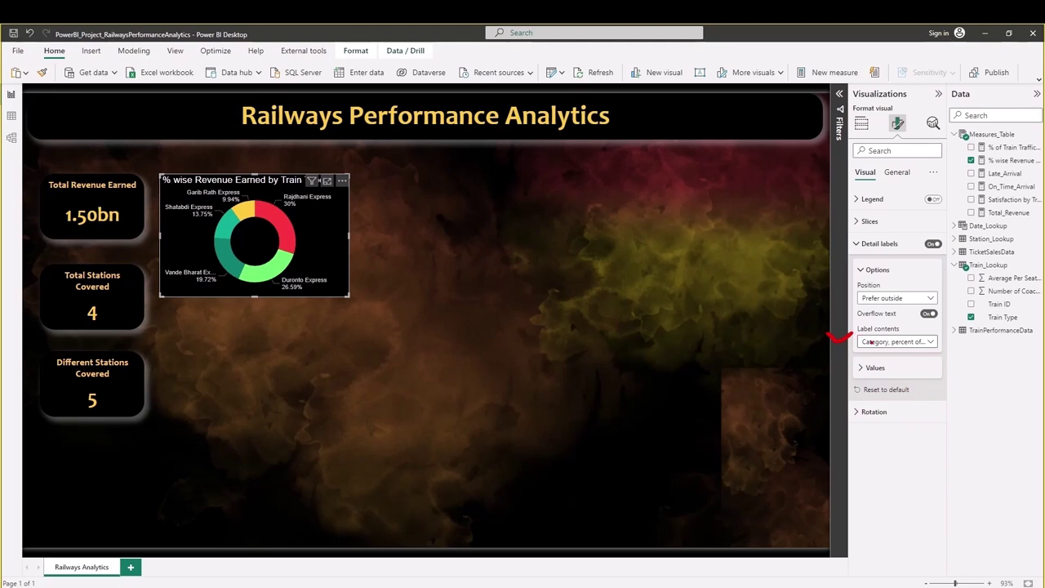
left_click(908, 343)
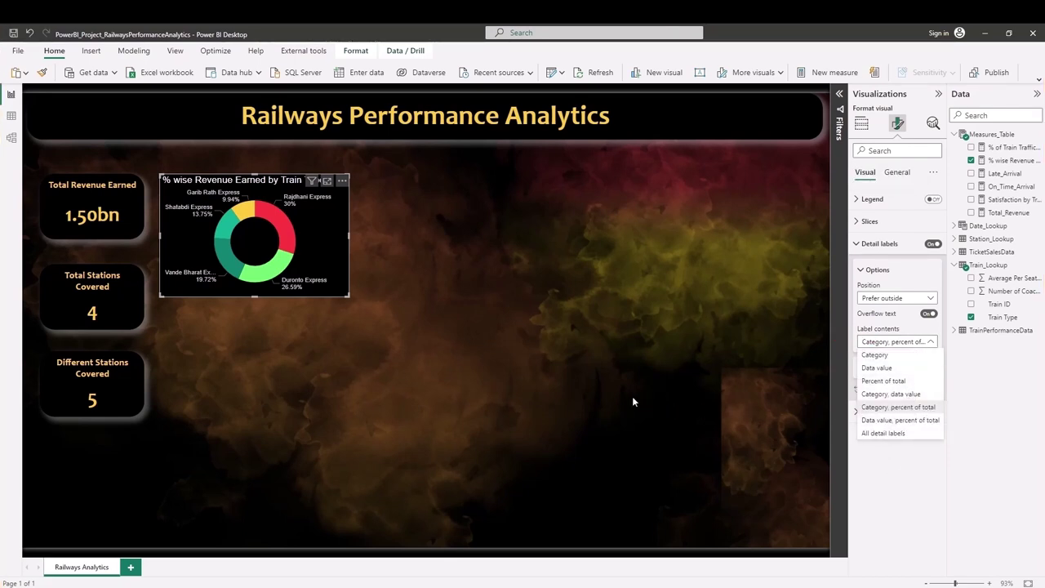
left_click(333, 246)
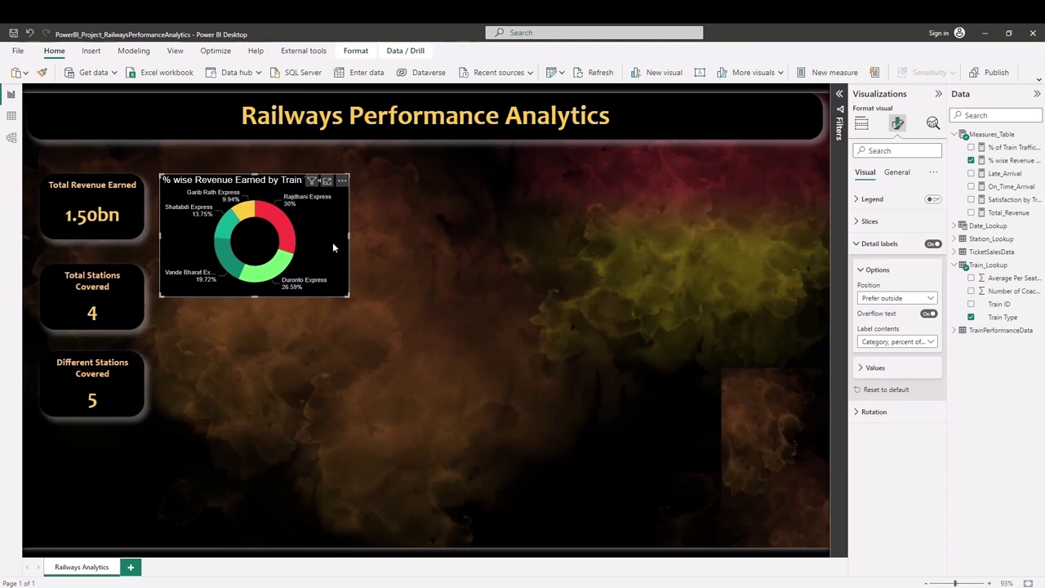
left_click(444, 256)
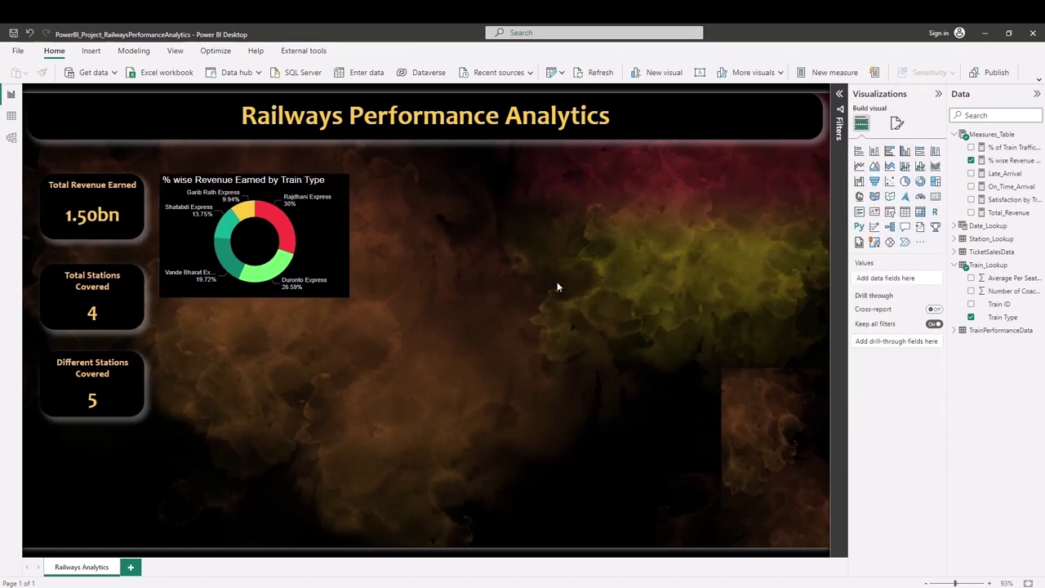
Set the donut chart's title to Heading 4 in the Candara font.
left_click(344, 234)
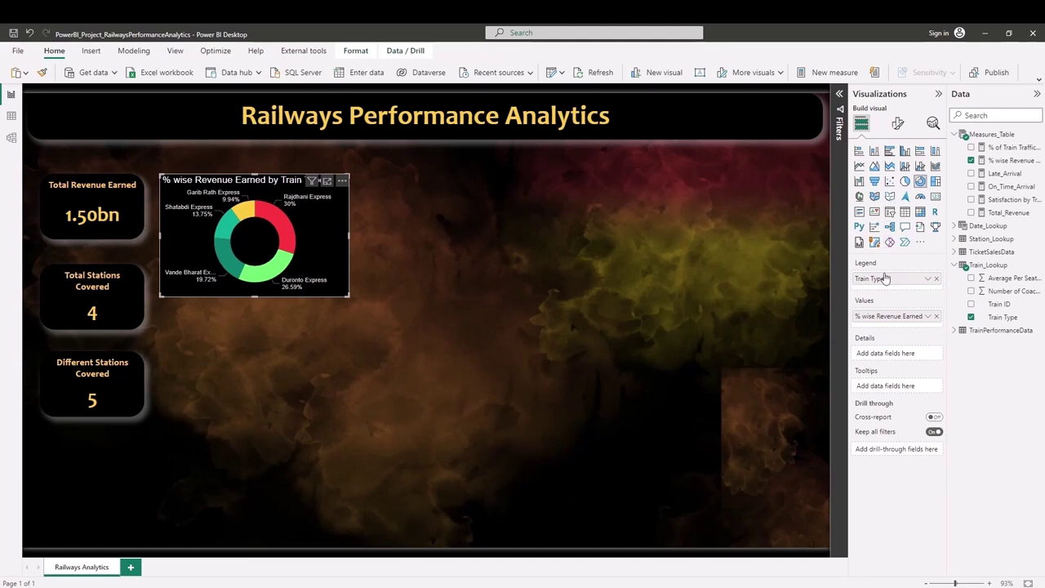
left_click(897, 122)
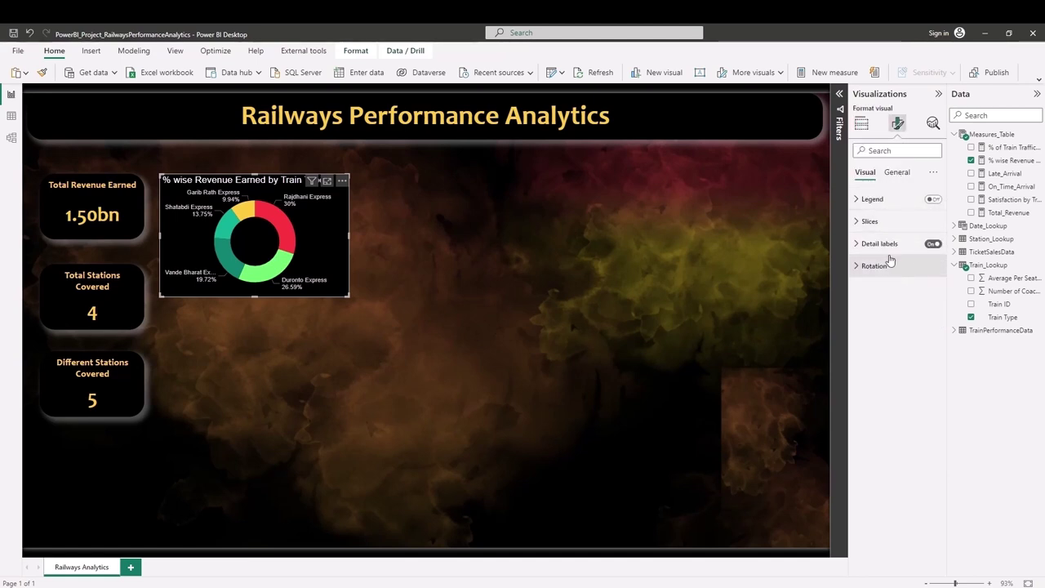
left_click(896, 173)
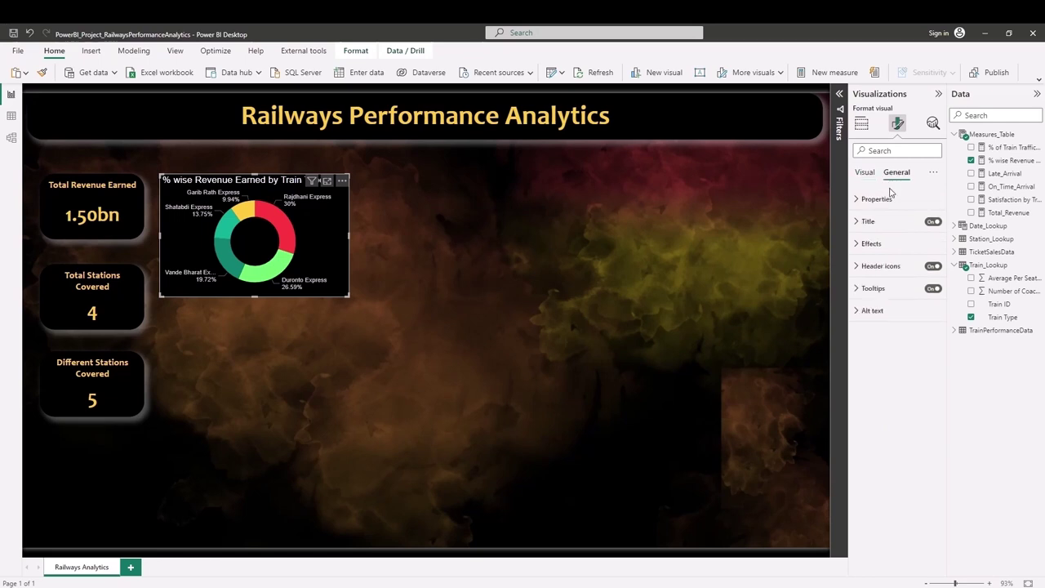
left_click(857, 223)
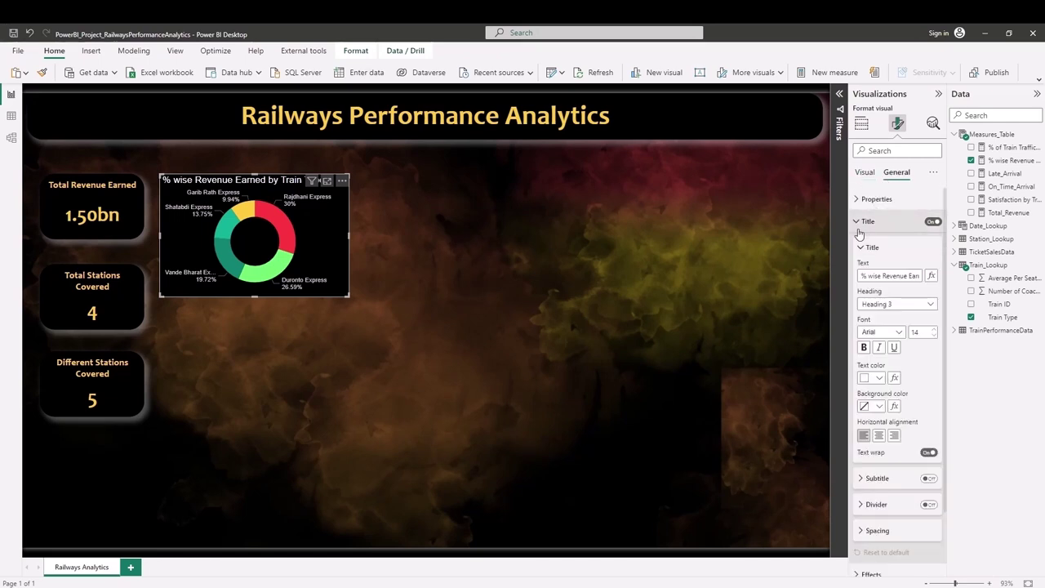
triple_click(882, 275)
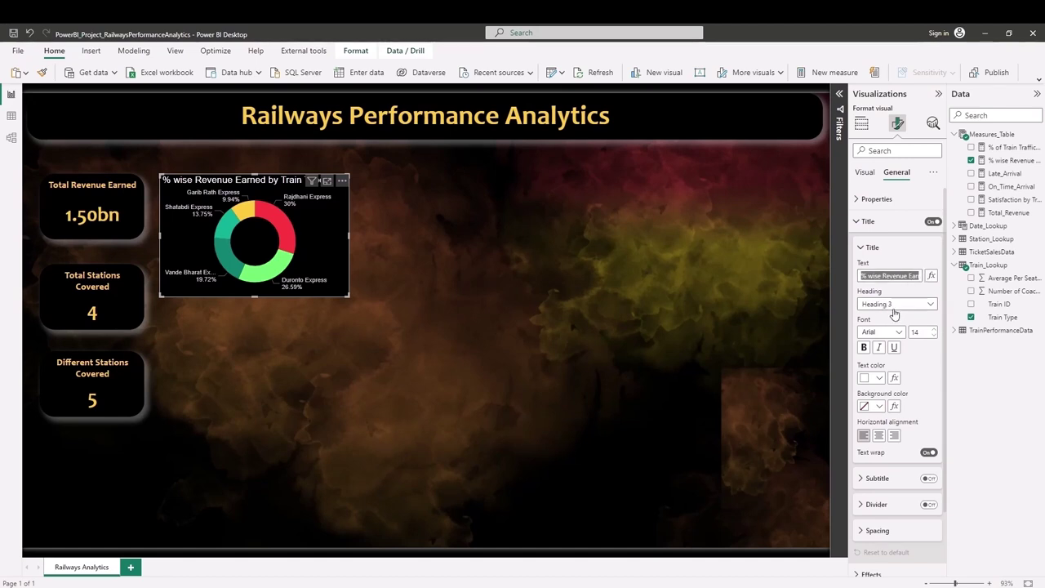
left_click(902, 305)
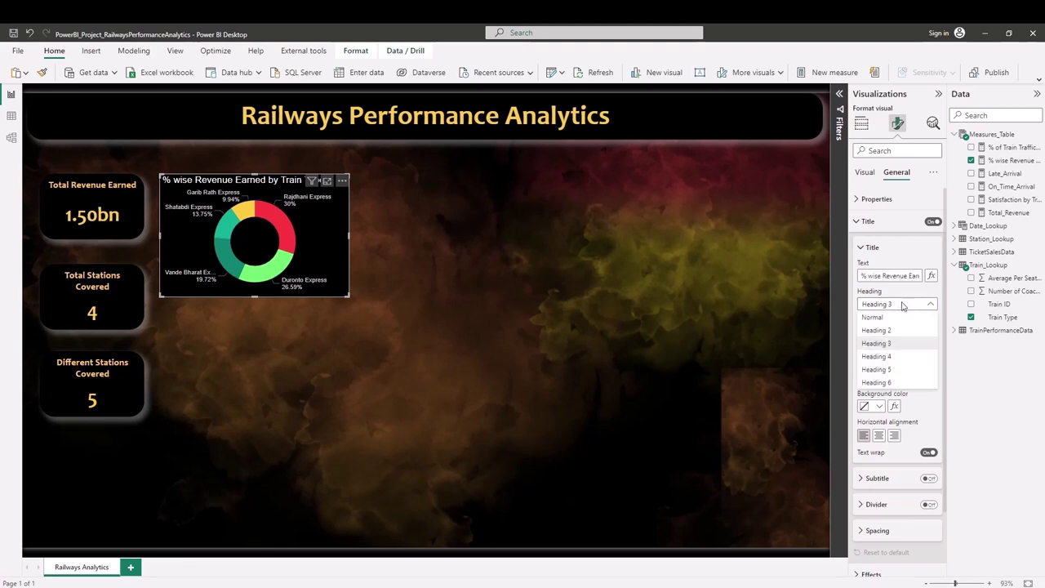
left_click(886, 357)
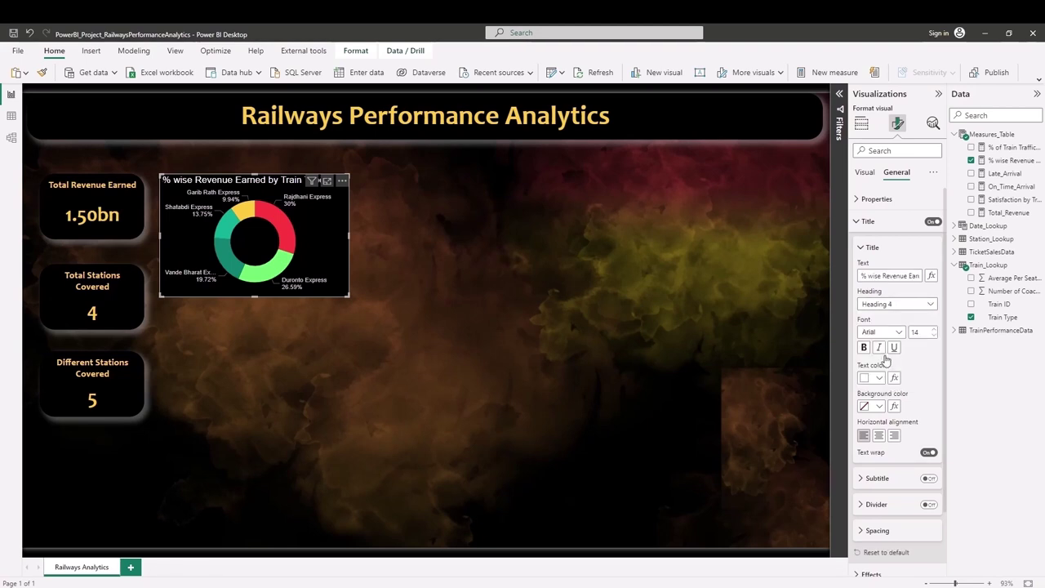
left_click(880, 332)
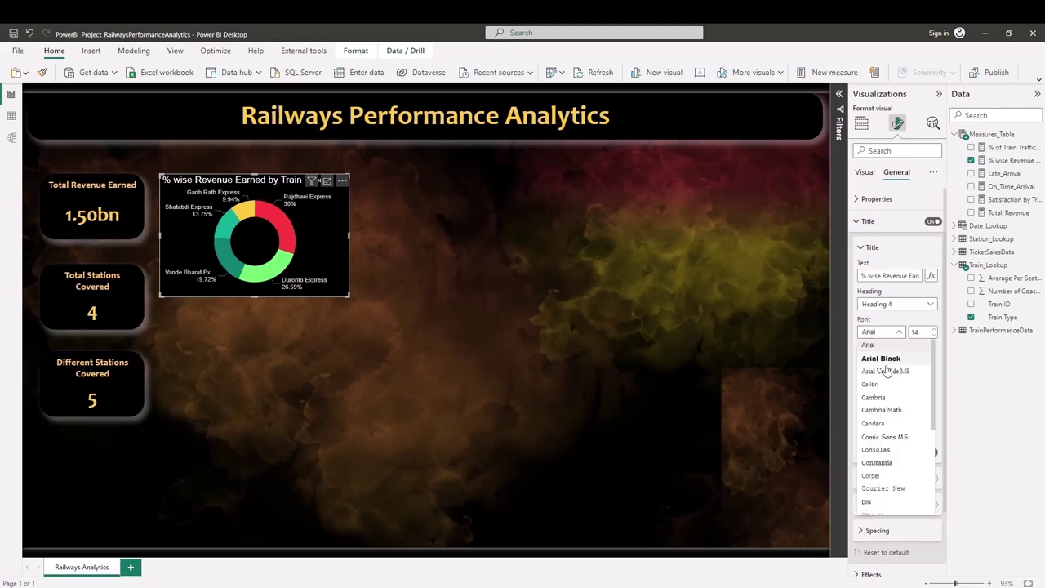
left_click(876, 423)
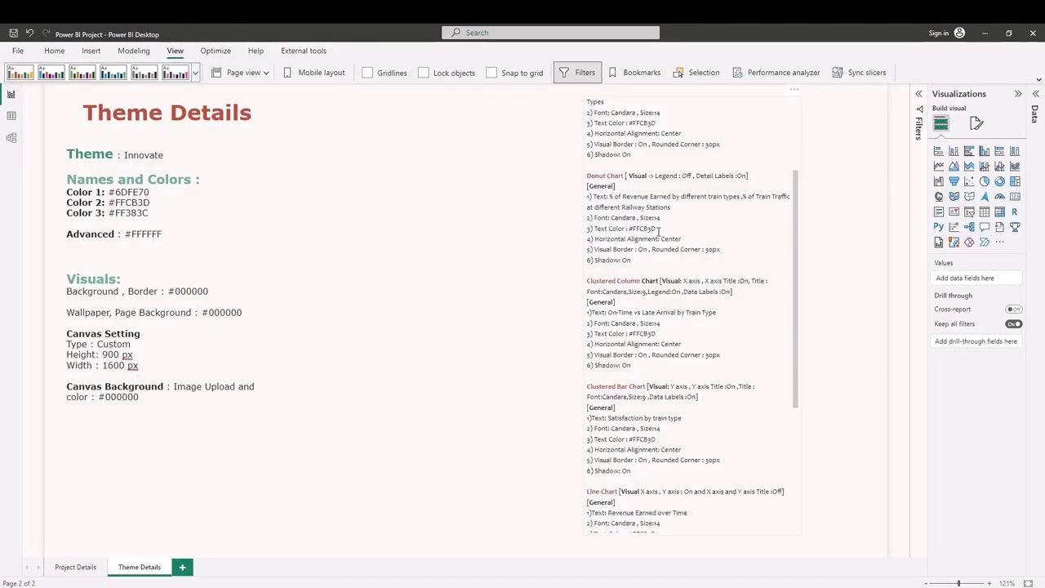
Make the title bold, coloured #FFCB3D from the theme notes, and centred.
left_click_drag(654, 230, 629, 230)
key("ctrl+c")
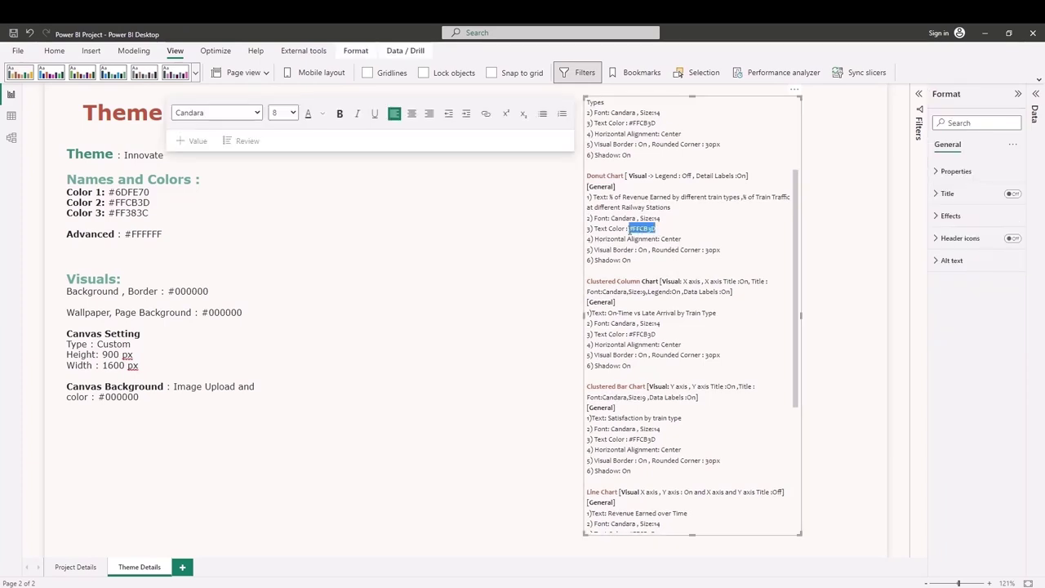
key("alt+Tab")
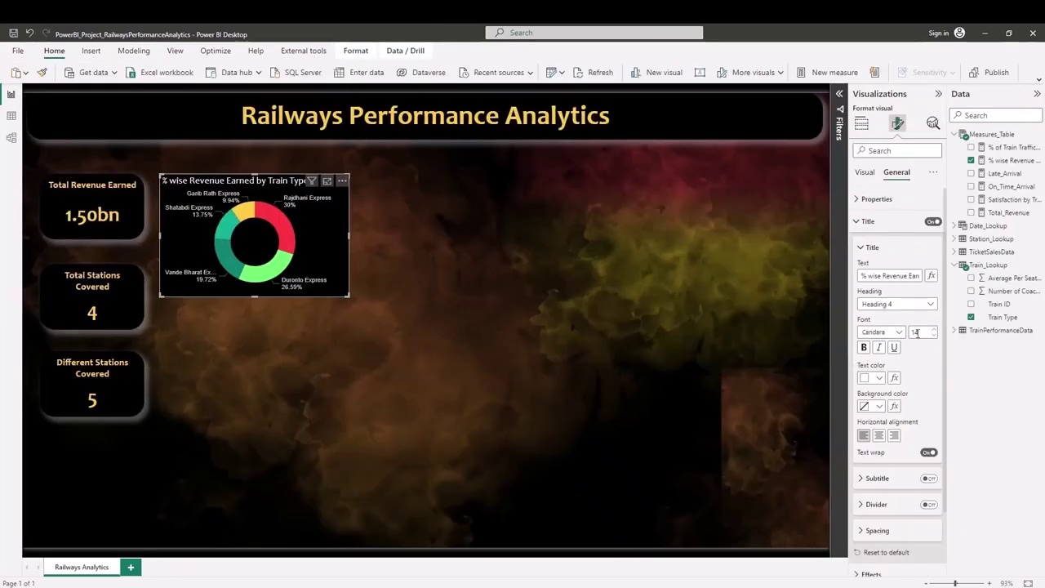
left_click(864, 348)
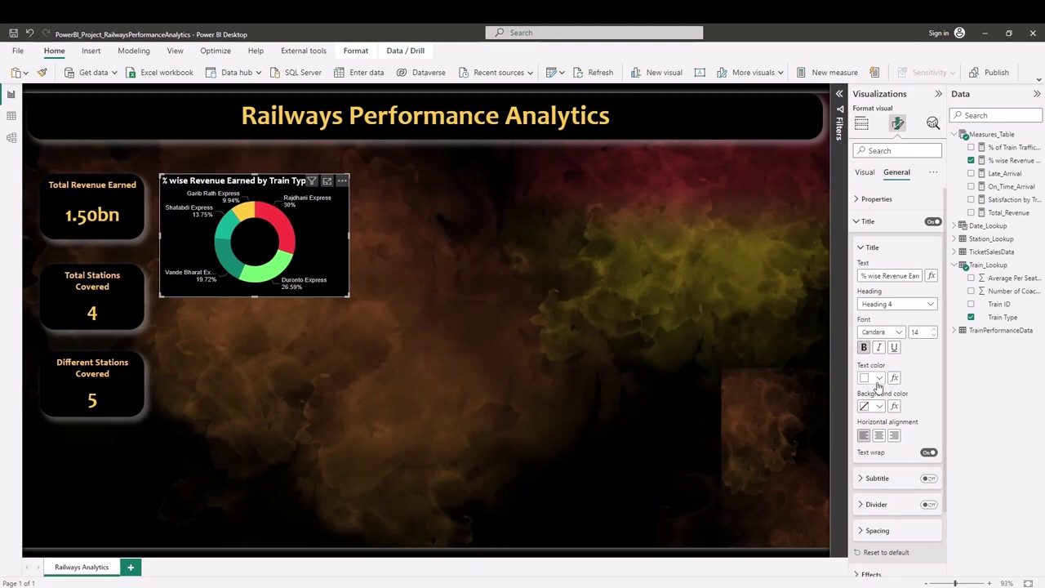
left_click(871, 377)
left_click(896, 569)
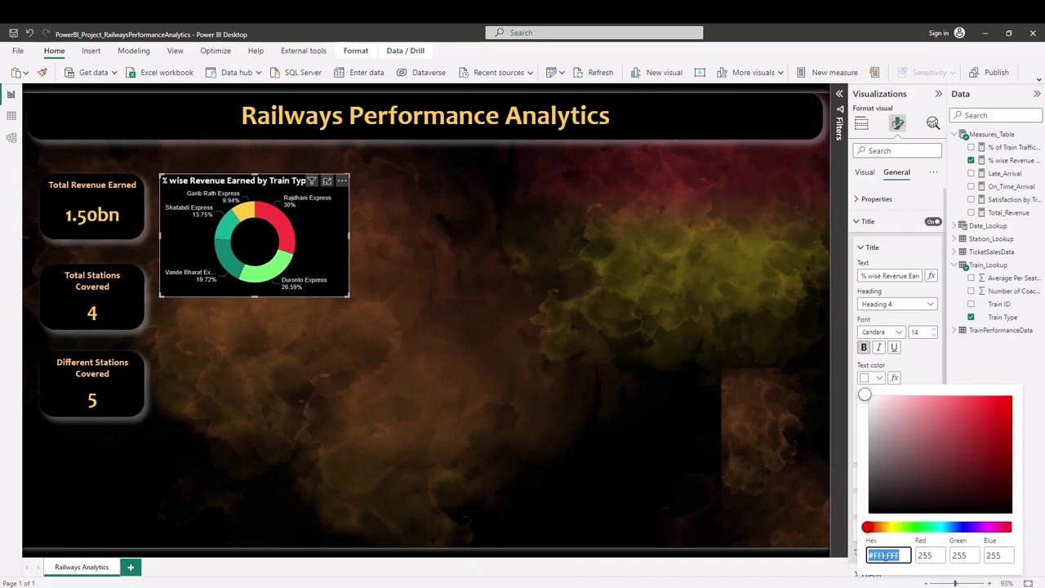
key("ctrl+v")
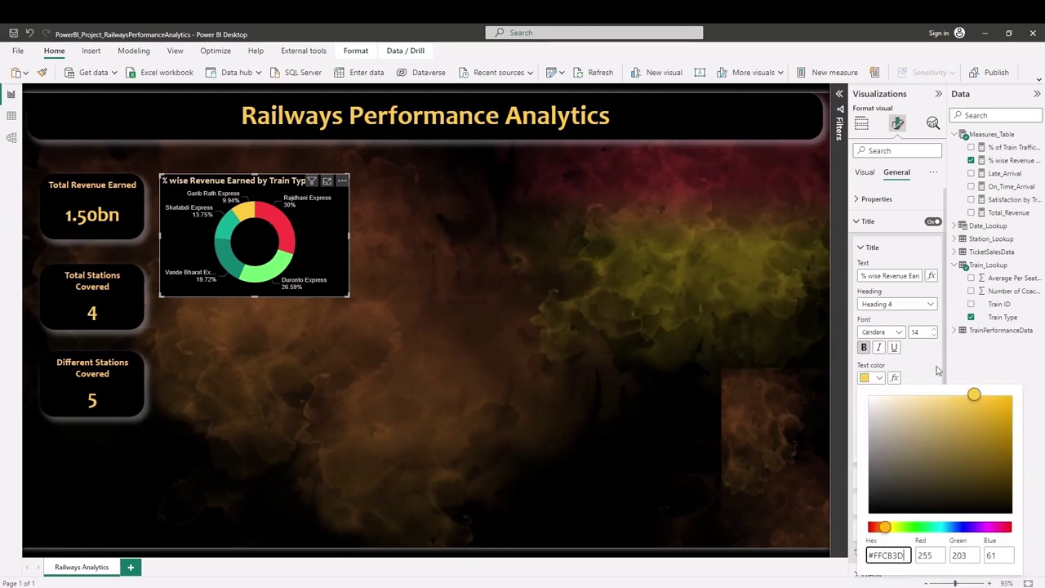
left_click(937, 367)
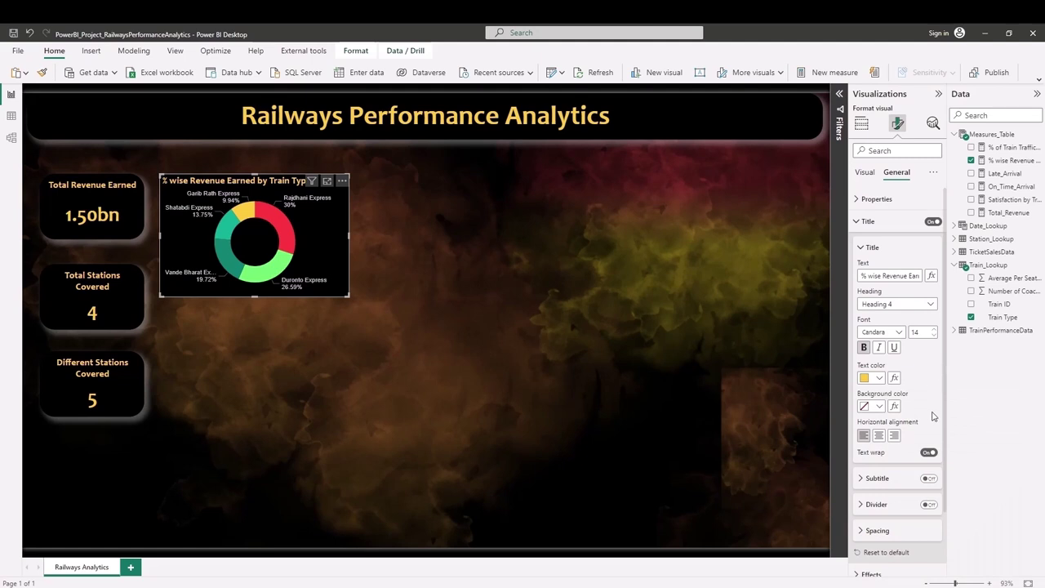
left_click(879, 435)
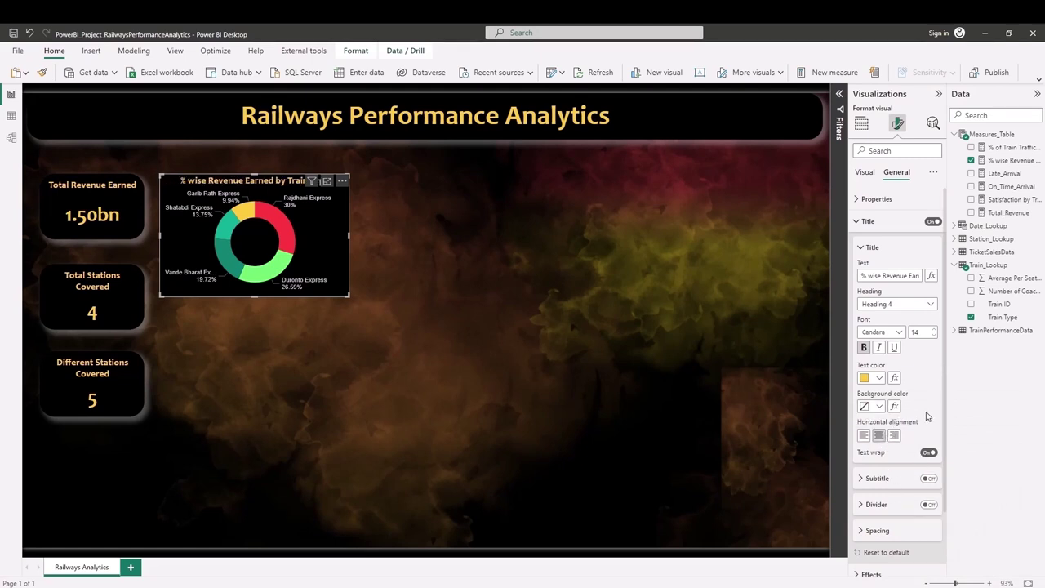
left_click(863, 249)
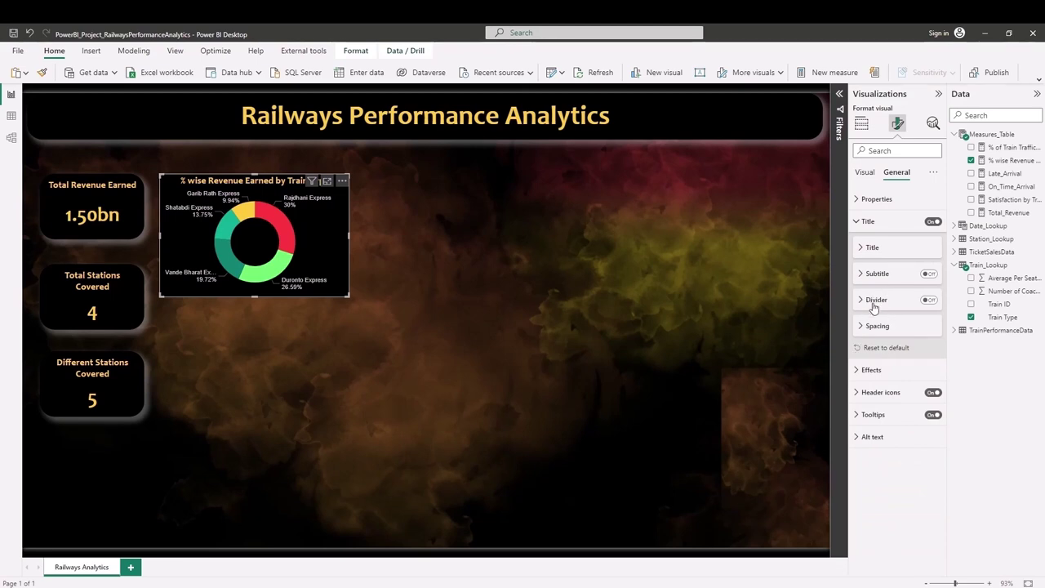
Set the donut chart's visual border corners to 30 px and turn Shadow on.
left_click(858, 223)
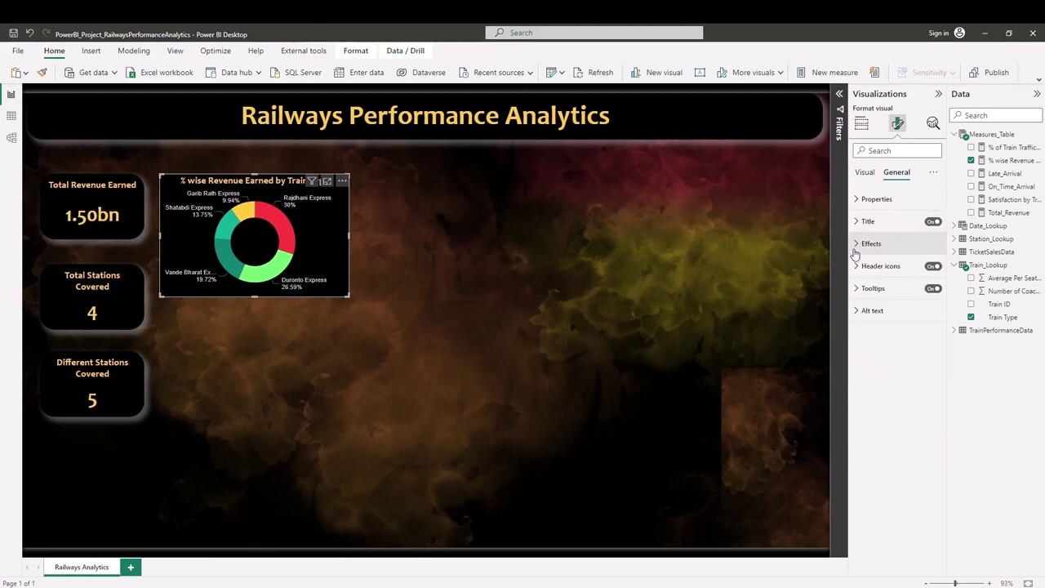
left_click(857, 245)
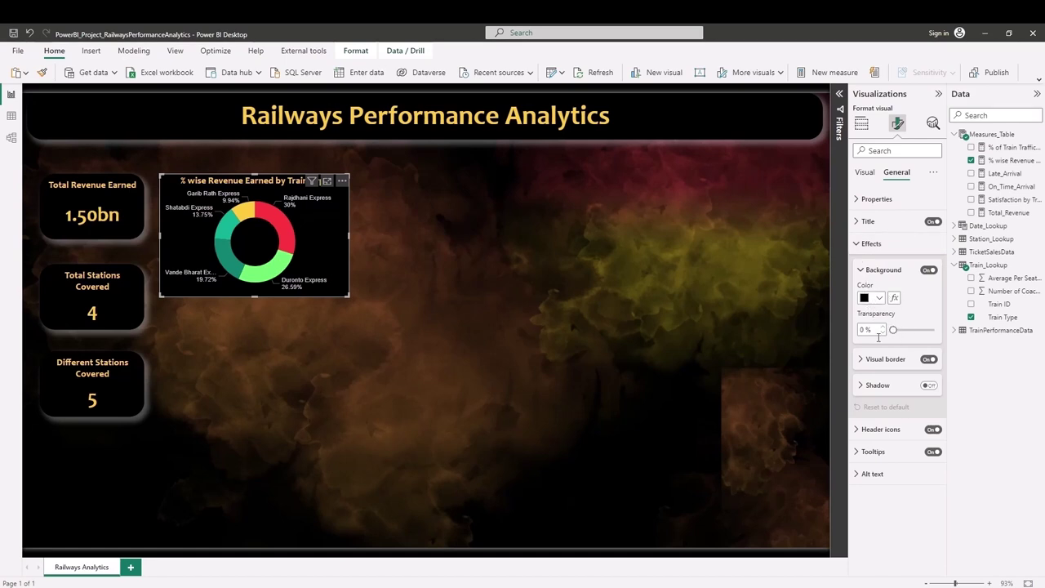
left_click(864, 360)
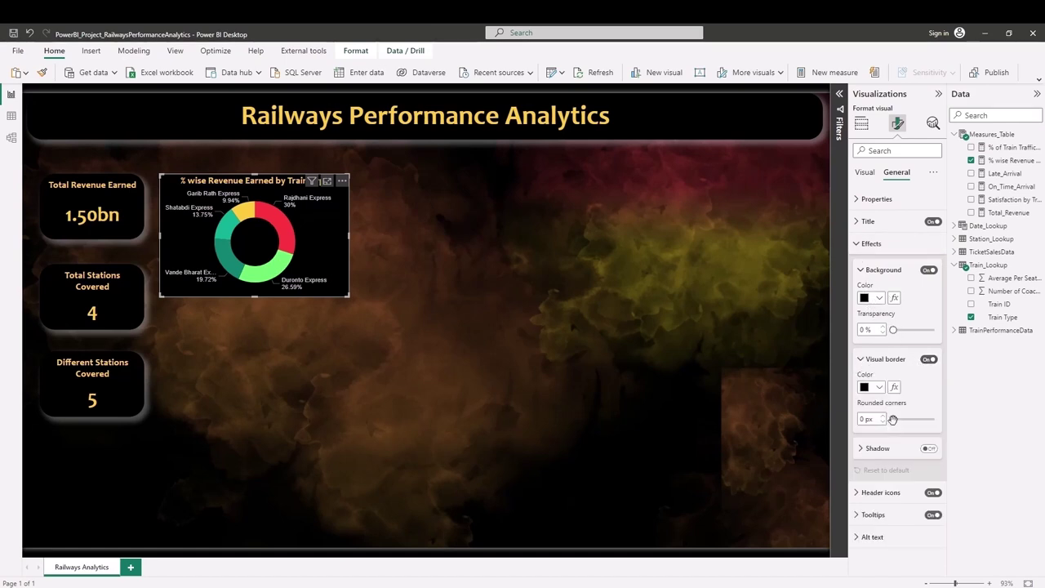
left_click_drag(893, 419, 935, 418)
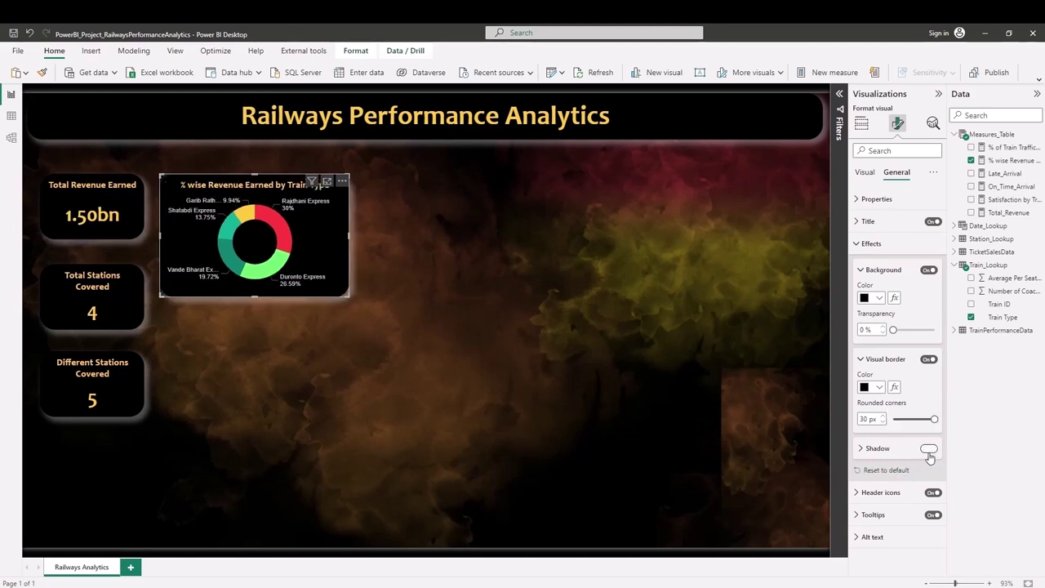
left_click(929, 449)
left_click(862, 449)
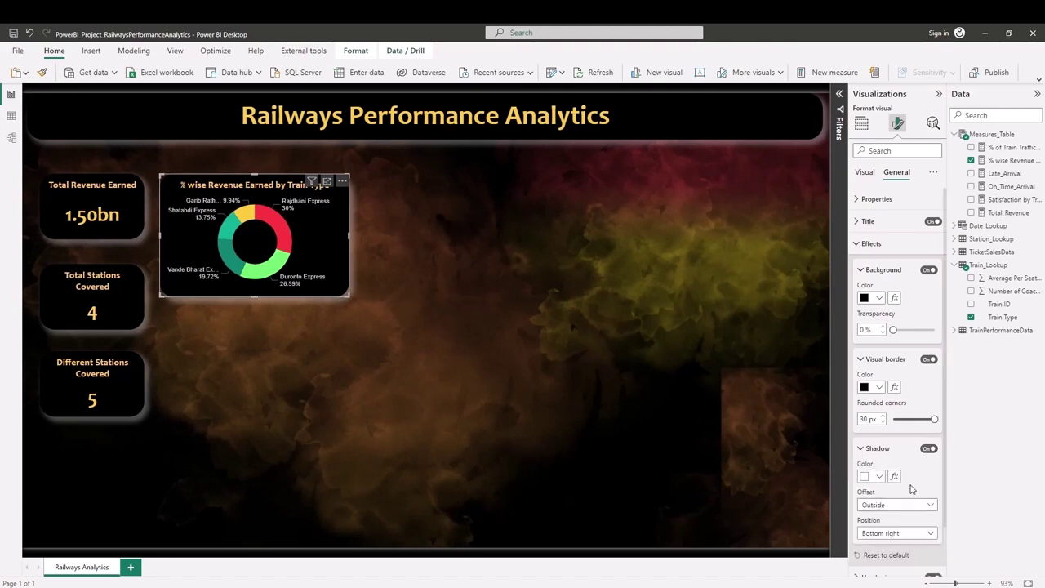
scroll(886, 482, "down", 2)
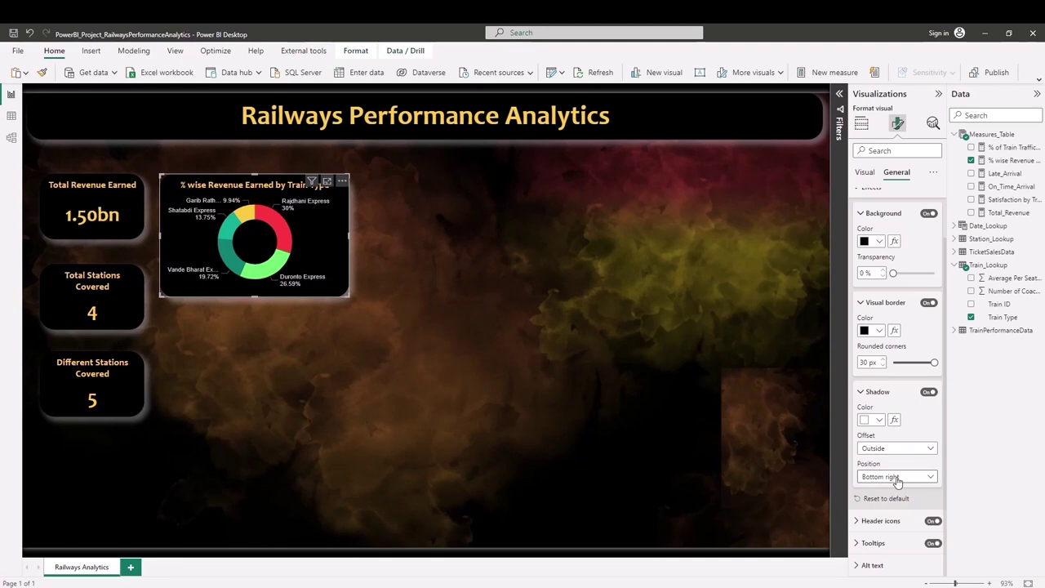
scroll(860, 217, "up", 2)
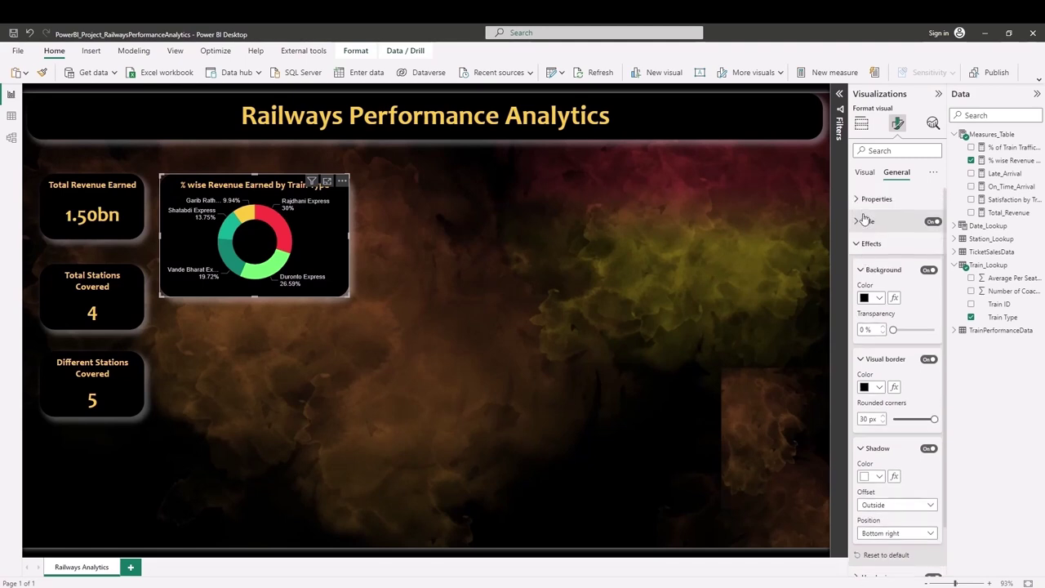
left_click(857, 244)
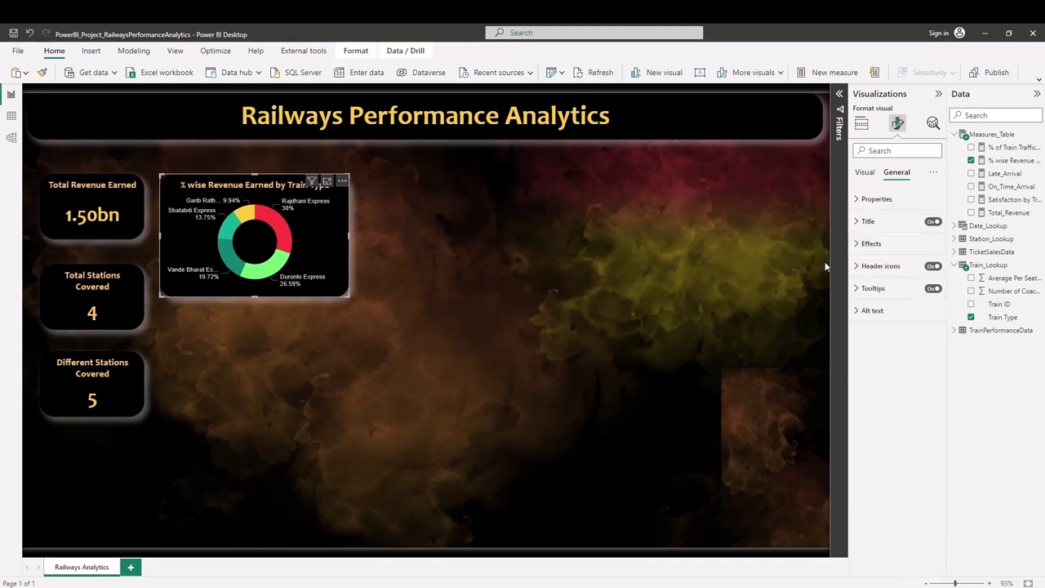
left_click(446, 259)
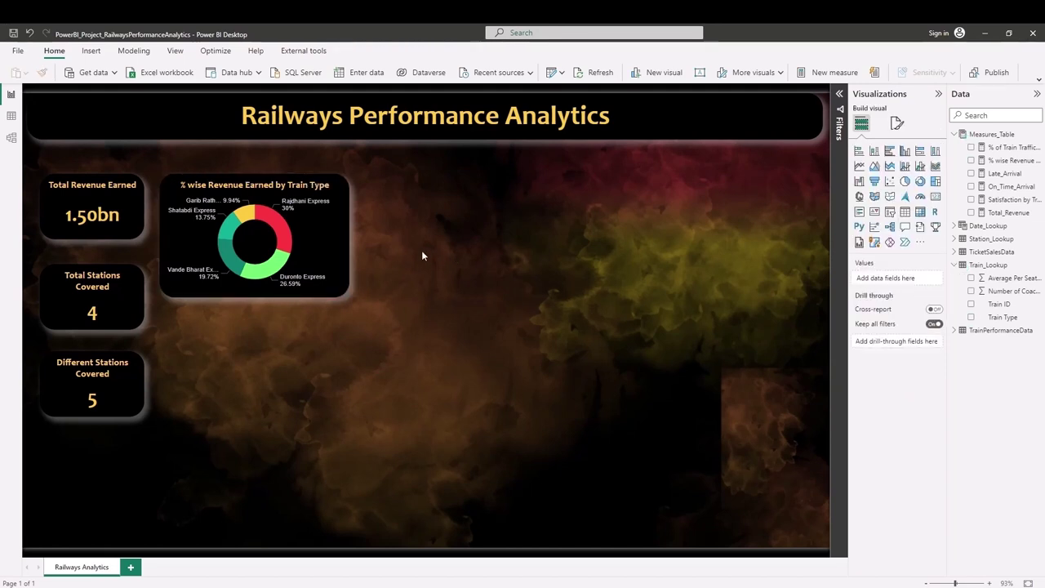
Set the donut's detail label values to Candara font in white.
left_click(344, 253)
left_click(564, 260)
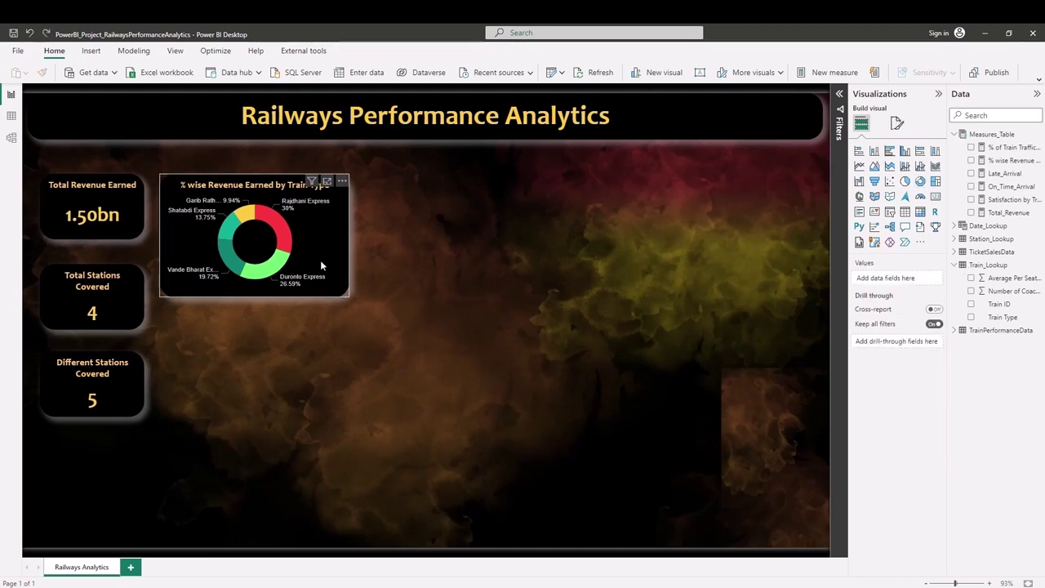
left_click(320, 260)
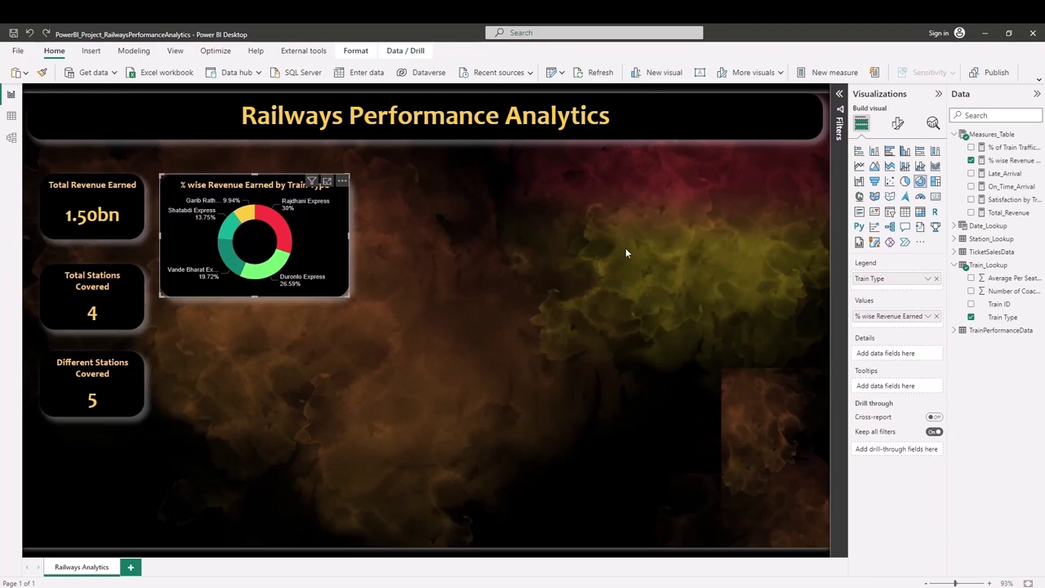
left_click(896, 124)
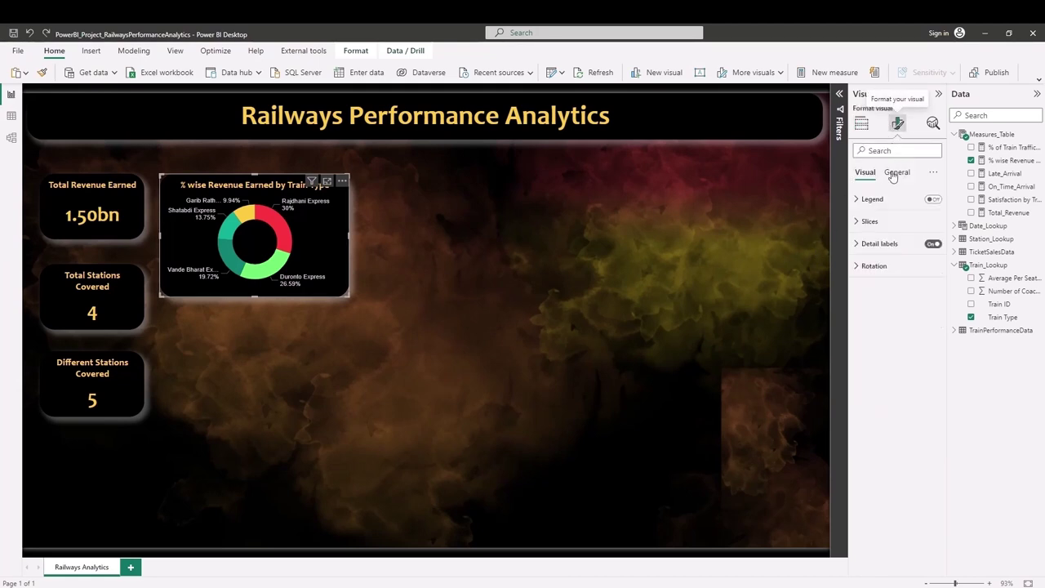
left_click(862, 243)
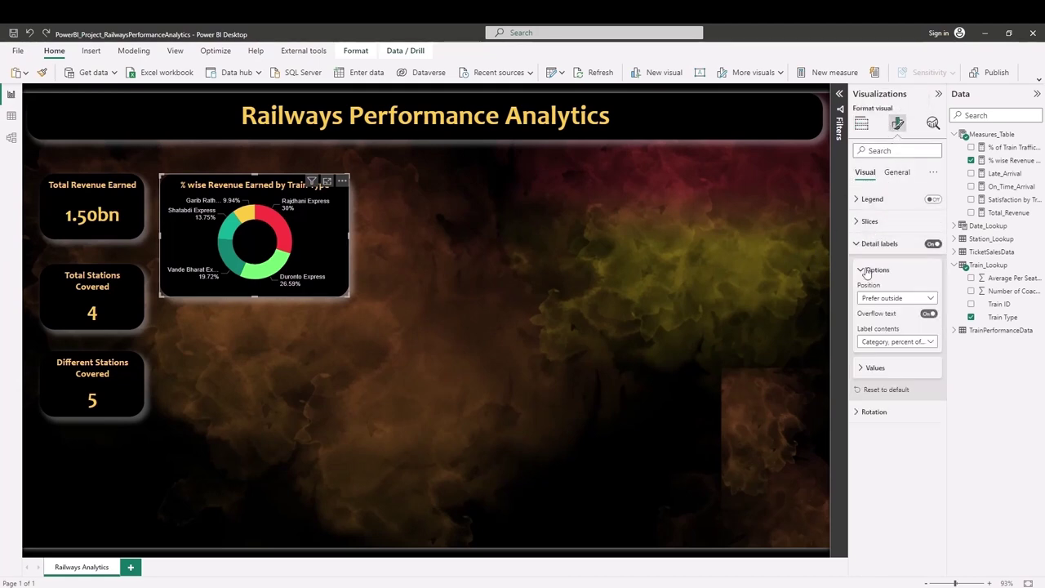
left_click(875, 368)
left_click(882, 397)
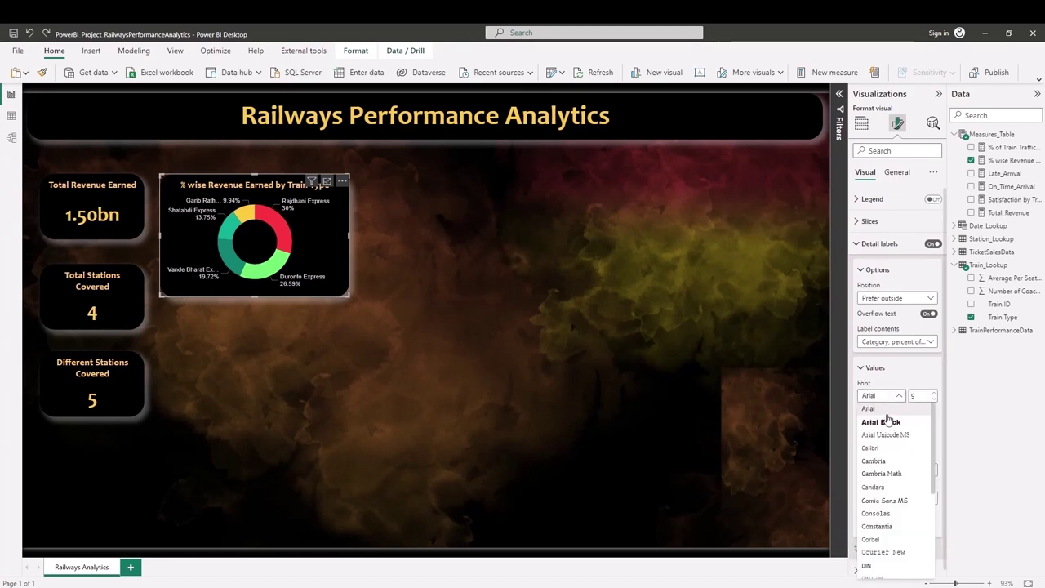
left_click(882, 488)
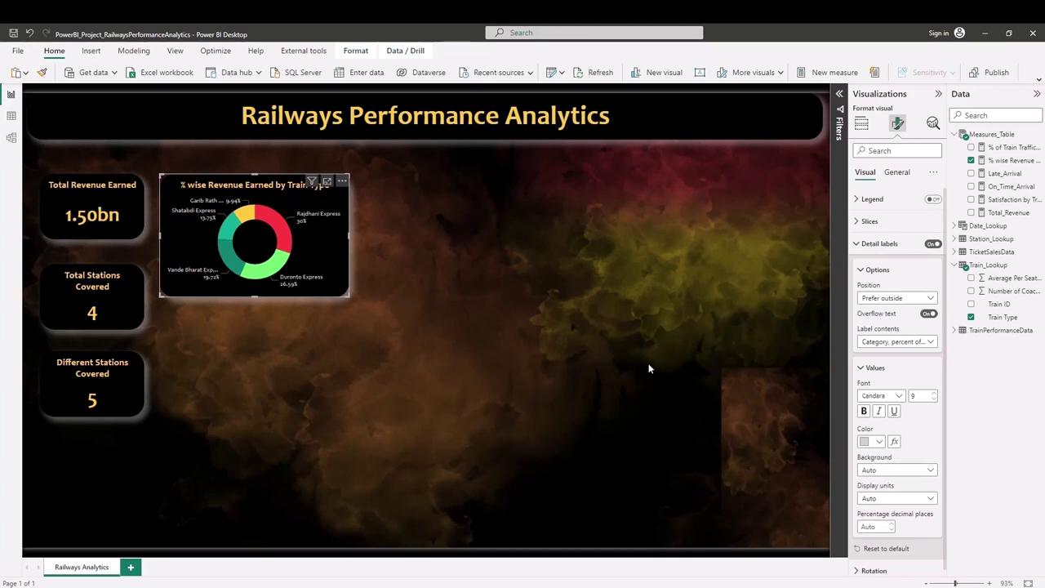
left_click(870, 441)
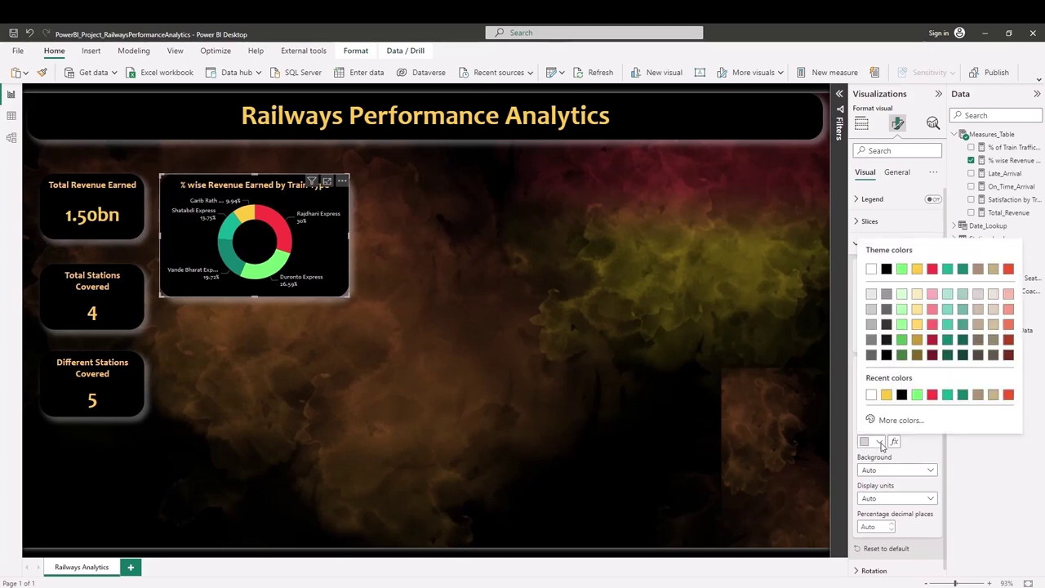
left_click(871, 278)
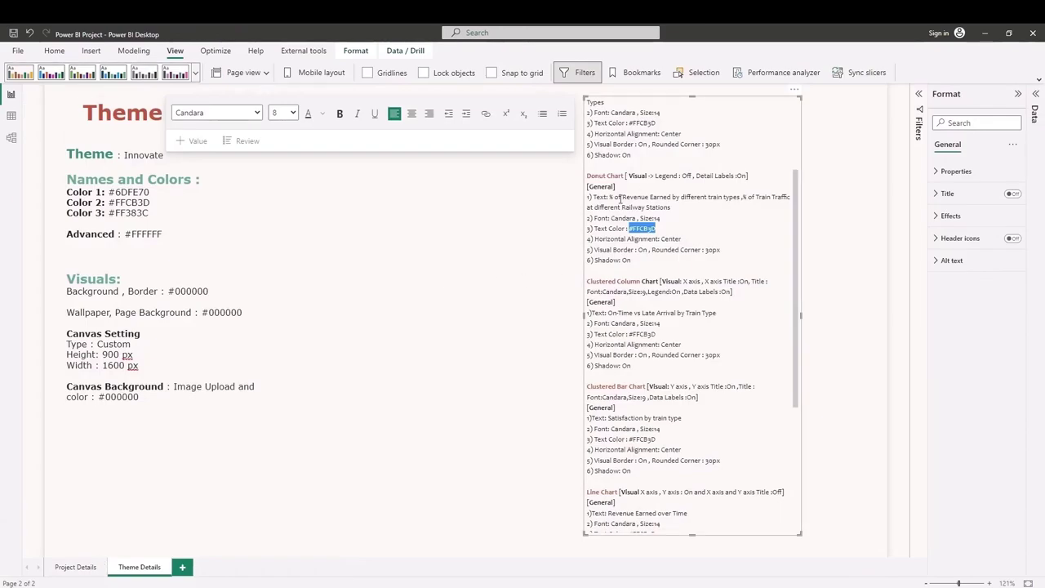
Copy '% of Revenue Earned by different train types' from the theme notes and paste it as the donut's title.
left_click_drag(610, 198, 743, 199)
key("ctrl+c")
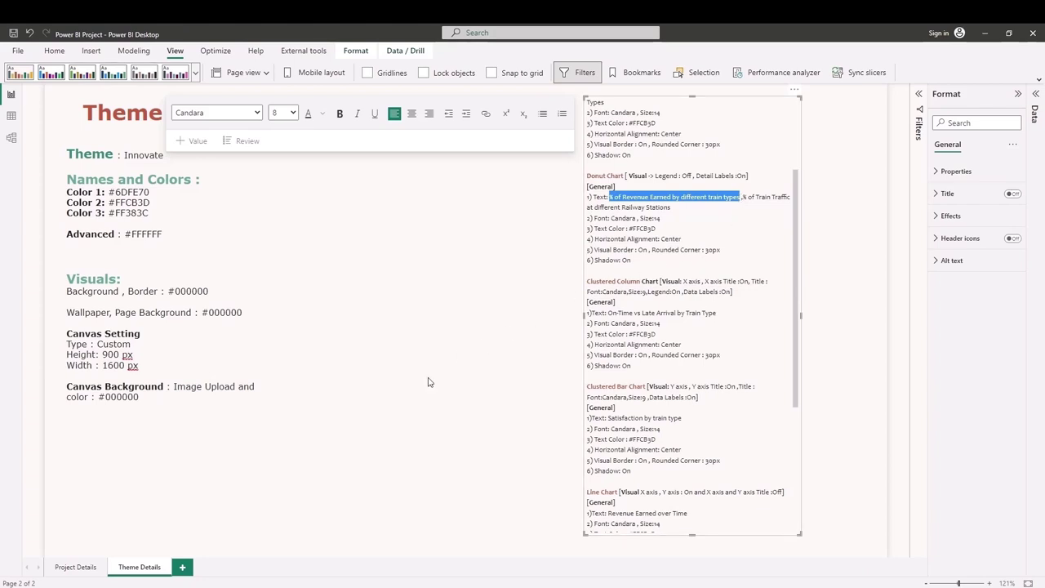
left_click(246, 553)
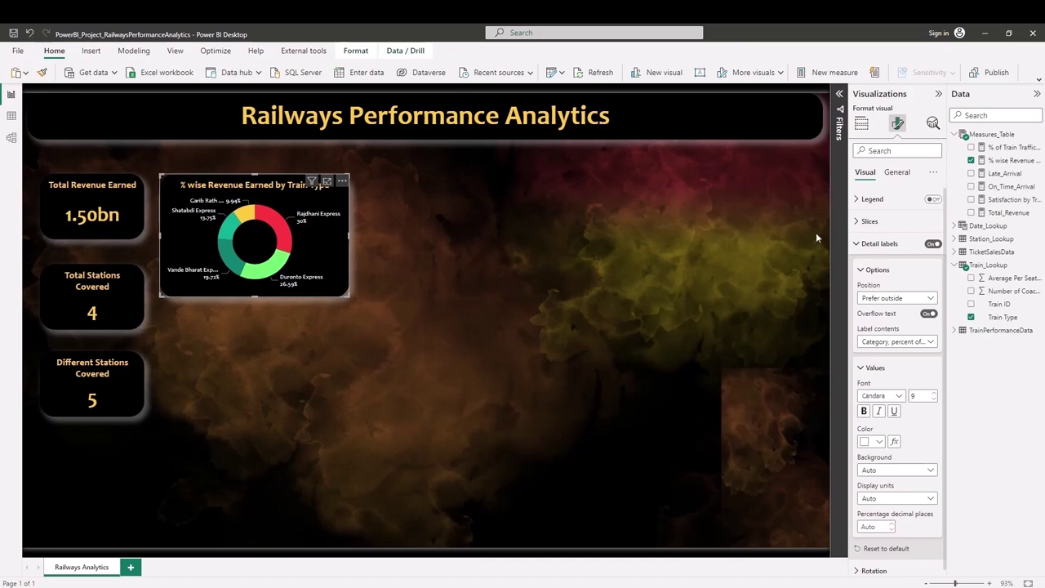
left_click(872, 244)
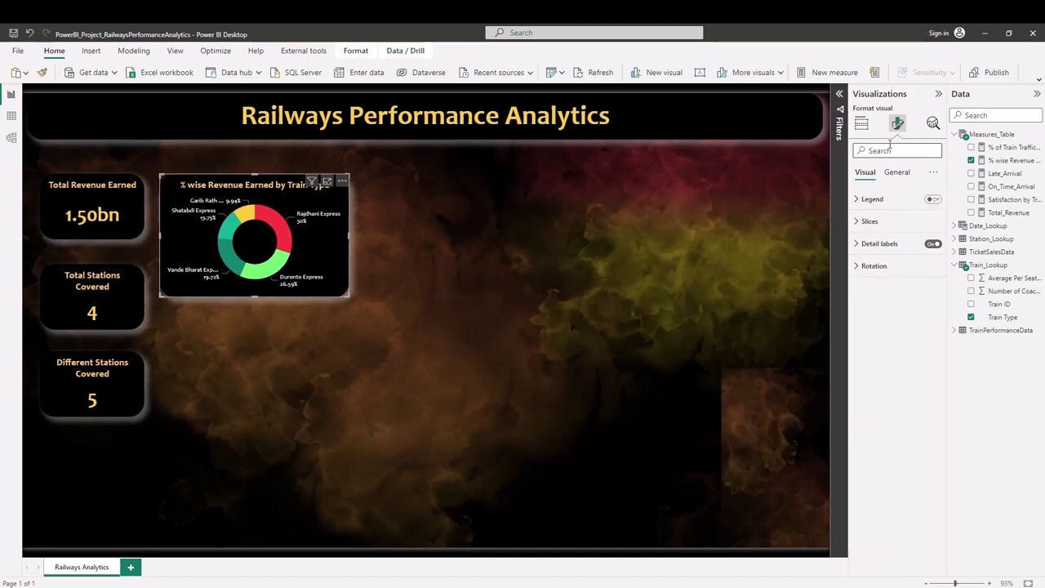
left_click(897, 173)
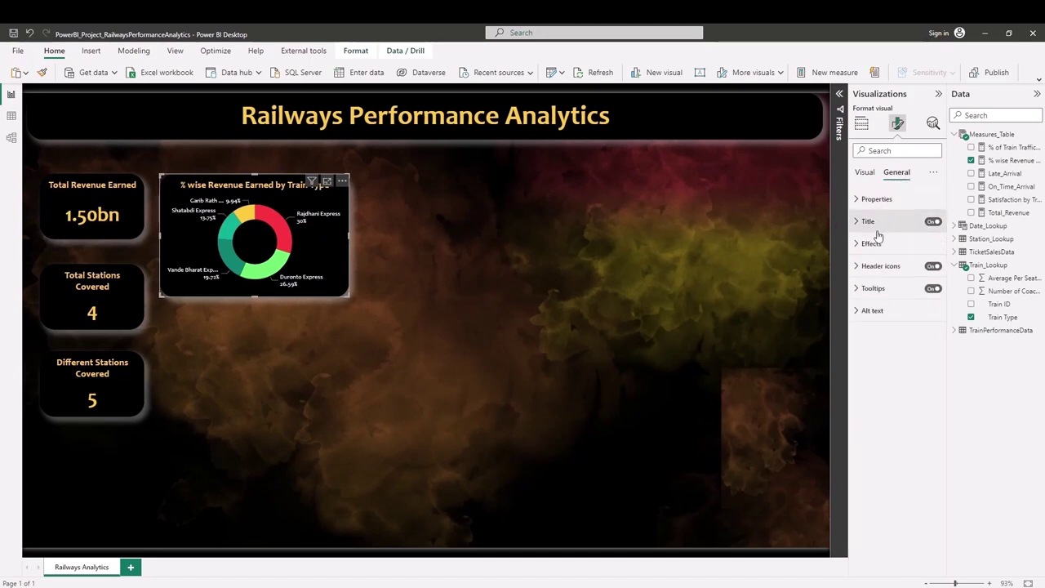
left_click(862, 222)
left_click(885, 275)
key("ctrl+a")
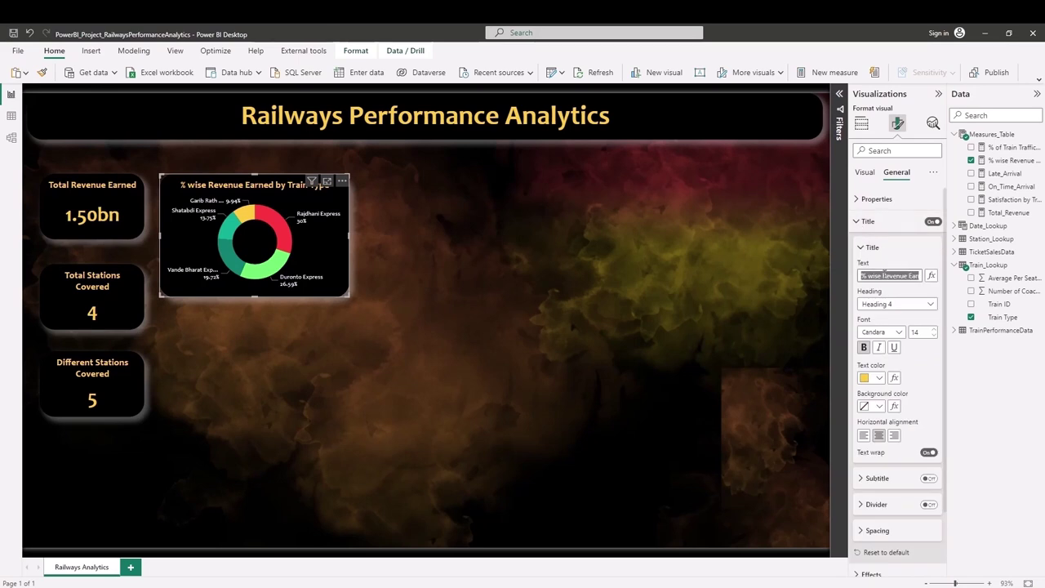
key("ctrl+v")
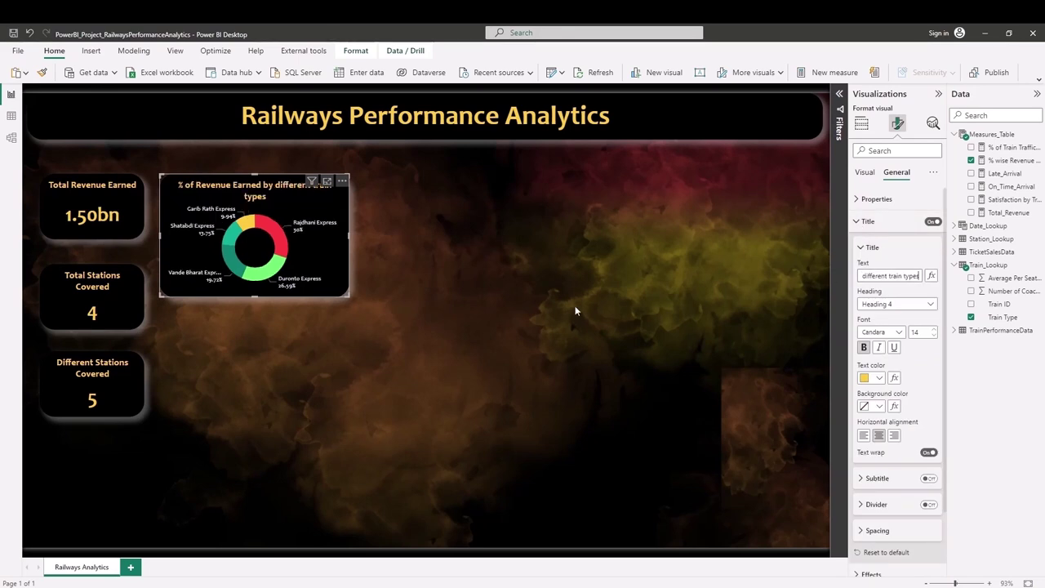
left_click(422, 279)
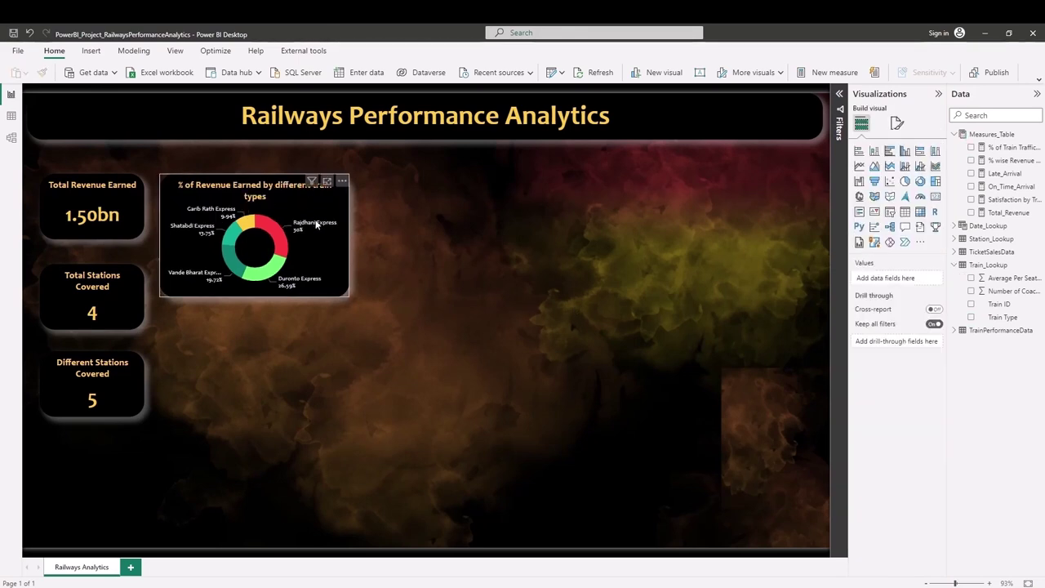
Duplicate the revenue donut chart and drag the copy below the original.
left_click(346, 260)
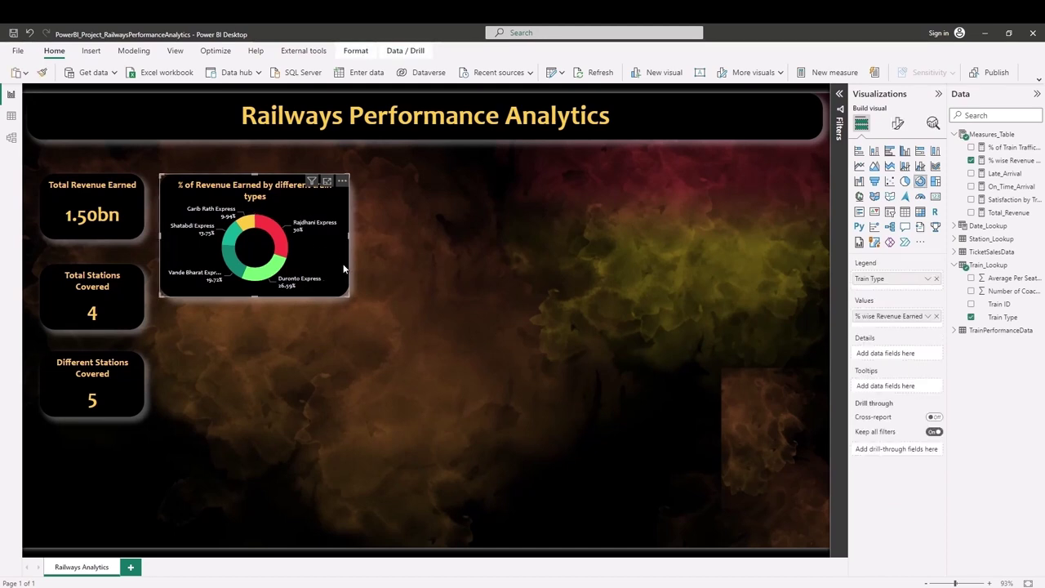
key("Right")
key("Down")
left_click_drag(348, 349, 334, 404)
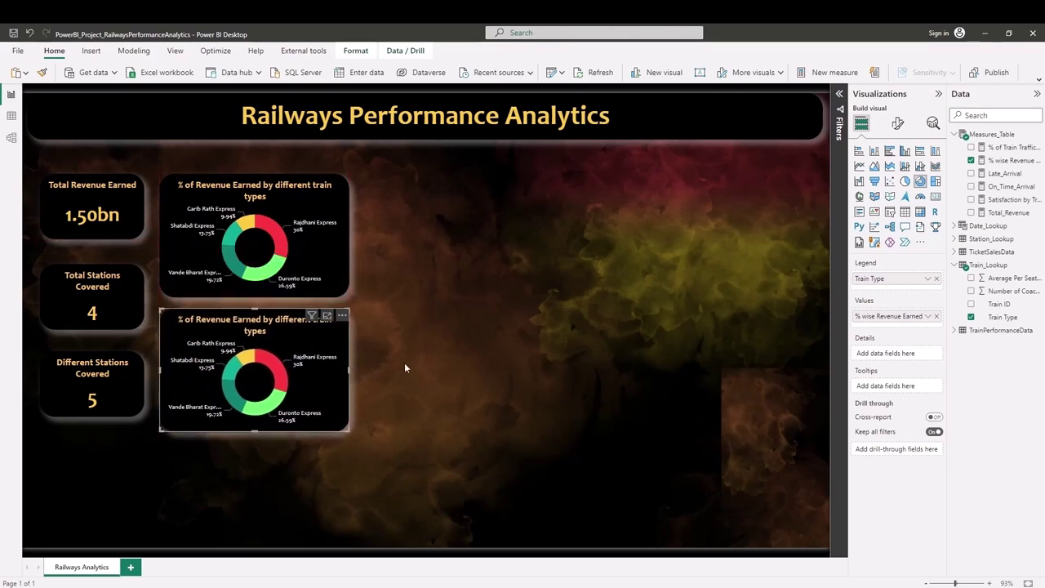
left_click(388, 362)
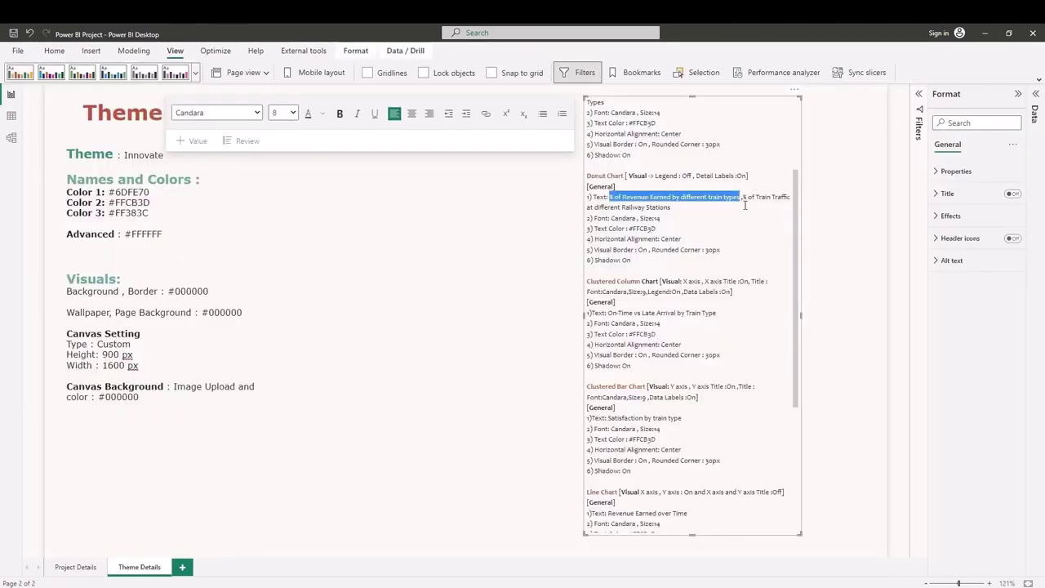
Copy the train traffic title from the notes and select the duplicate donut.
mouse_move(742, 197)
left_mouse_down()
mouse_move(762, 197)
mouse_move(688, 212)
left_mouse_up()
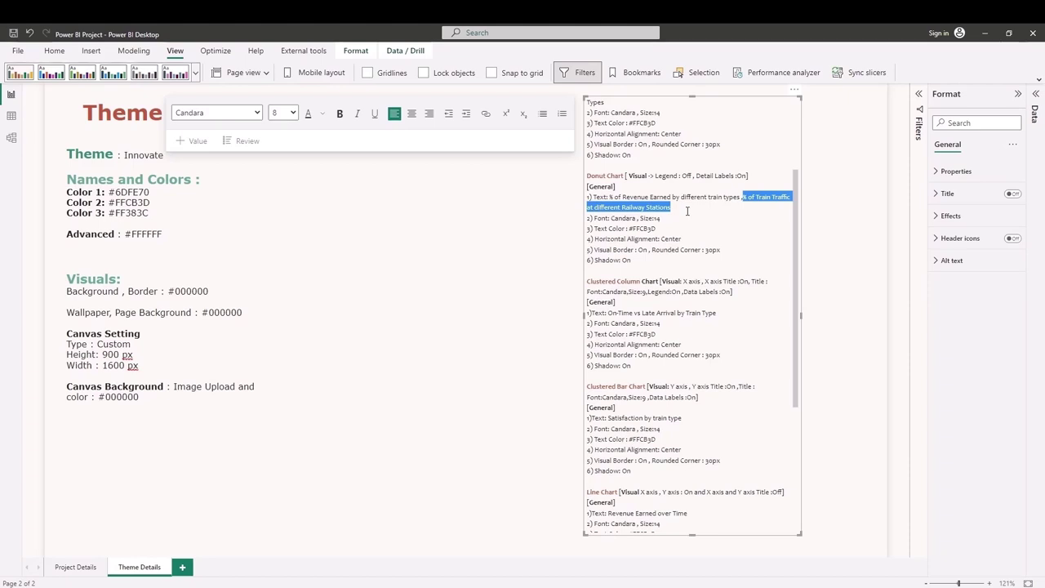
key("alt+Tab")
left_click(342, 376)
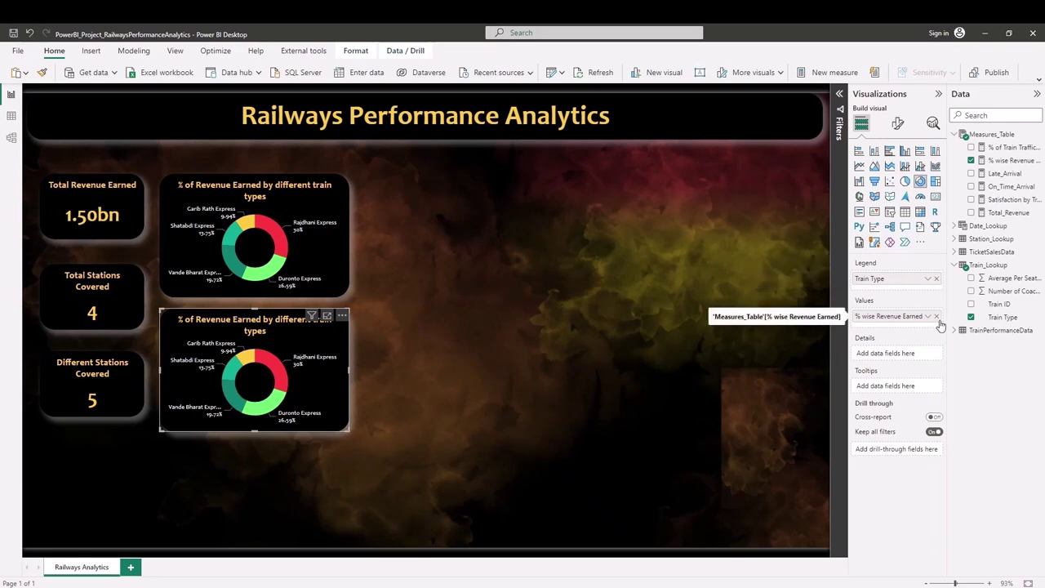
Replace the duplicate donut's fields with % of Train Traffic by Station_Lookup Station Name, then copy its title from the notes.
left_click(936, 316)
left_click(937, 279)
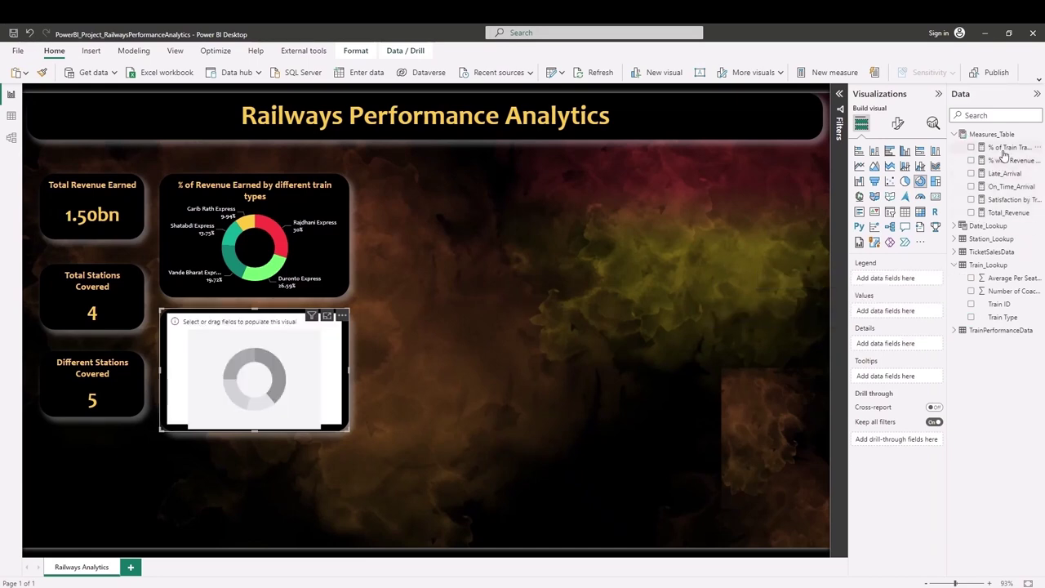
left_click_drag(1009, 147, 898, 311)
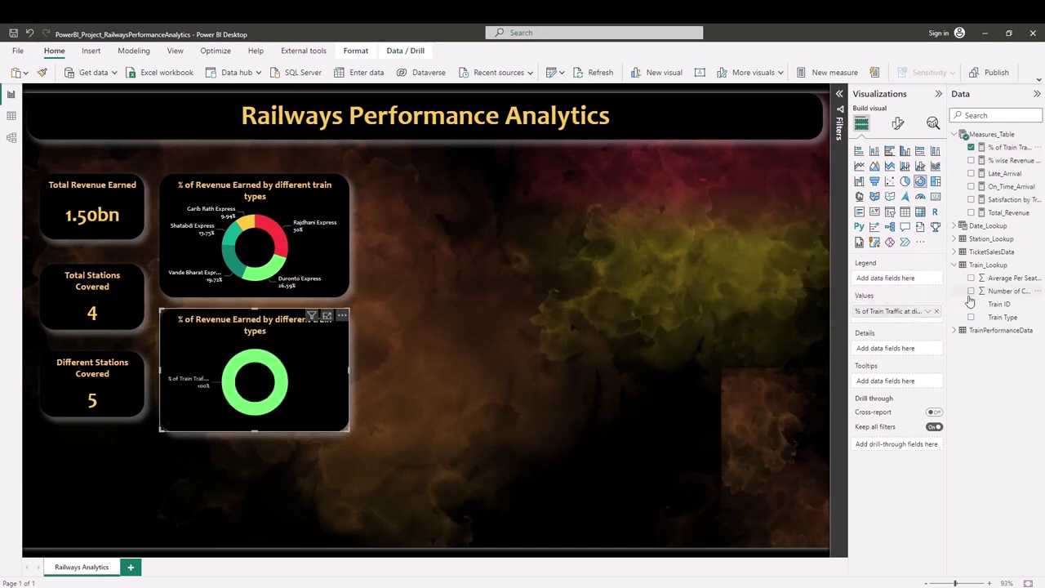
left_click(955, 265)
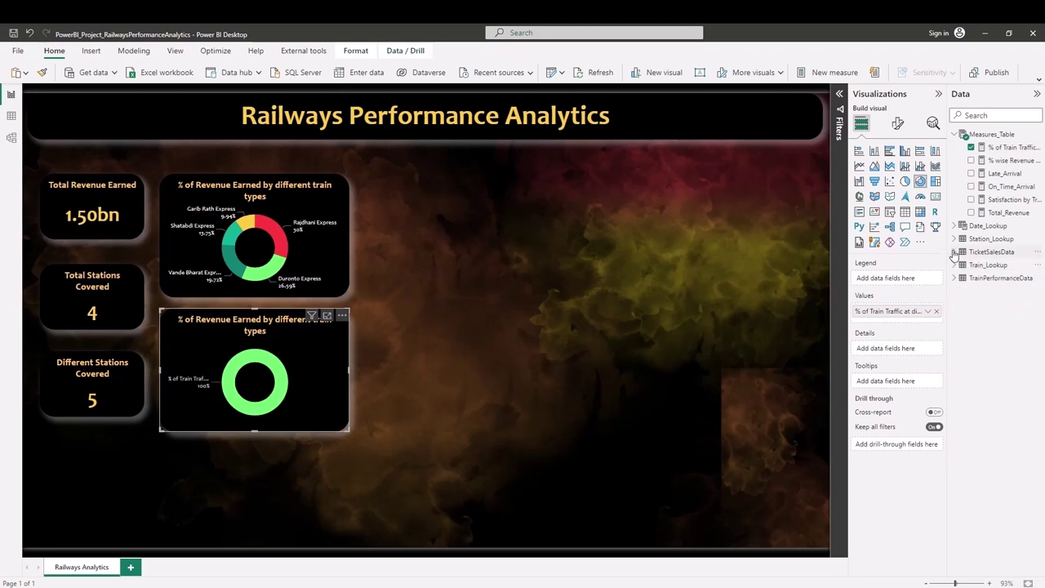
left_click(955, 238)
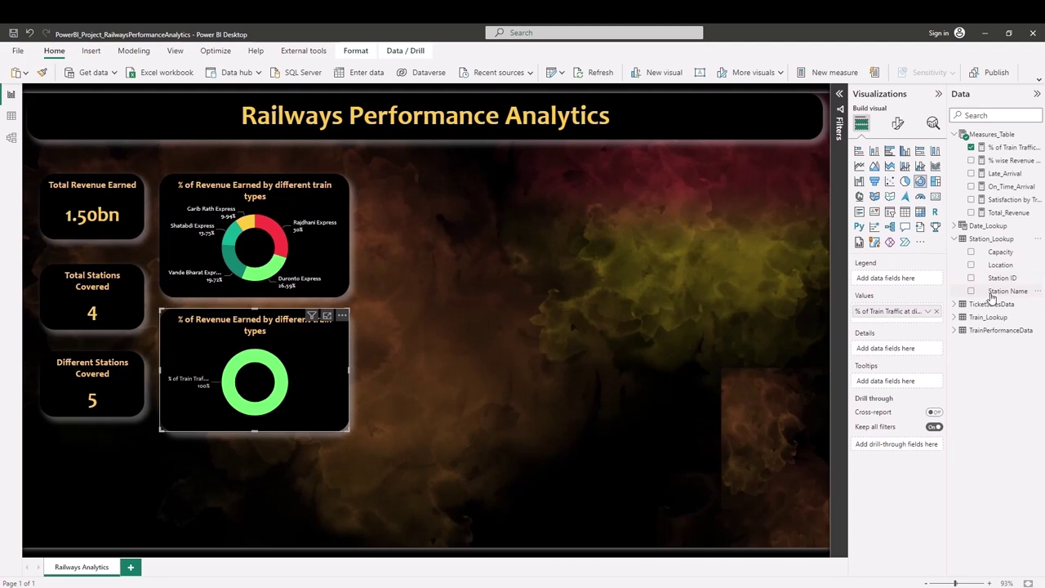
left_click_drag(992, 292, 886, 279)
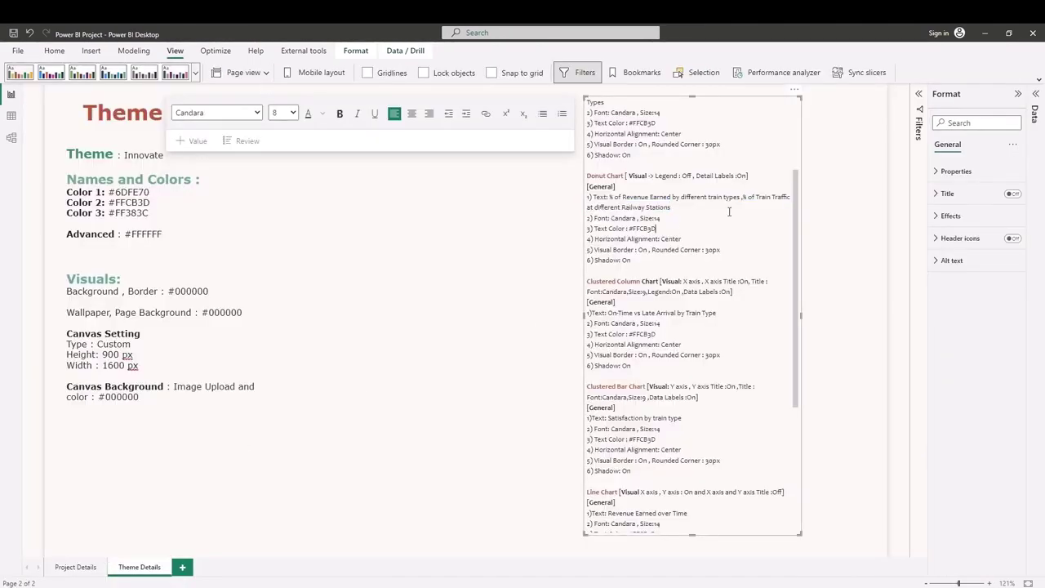
left_click_drag(742, 198, 686, 204)
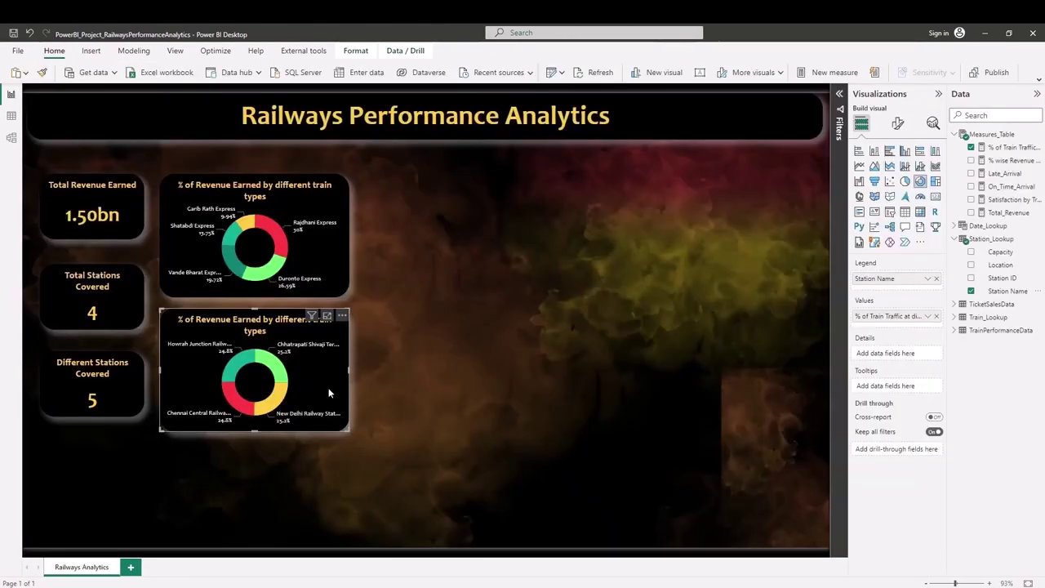
left_click(898, 124)
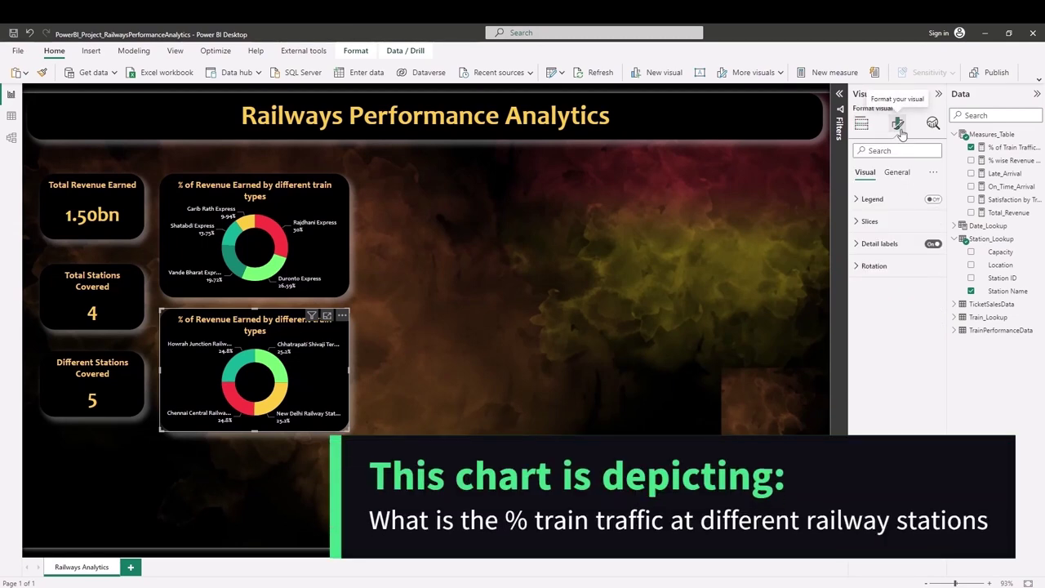
Paste '% of Train Traffic at different Railway Stations' as the second donut's title text.
left_click(896, 172)
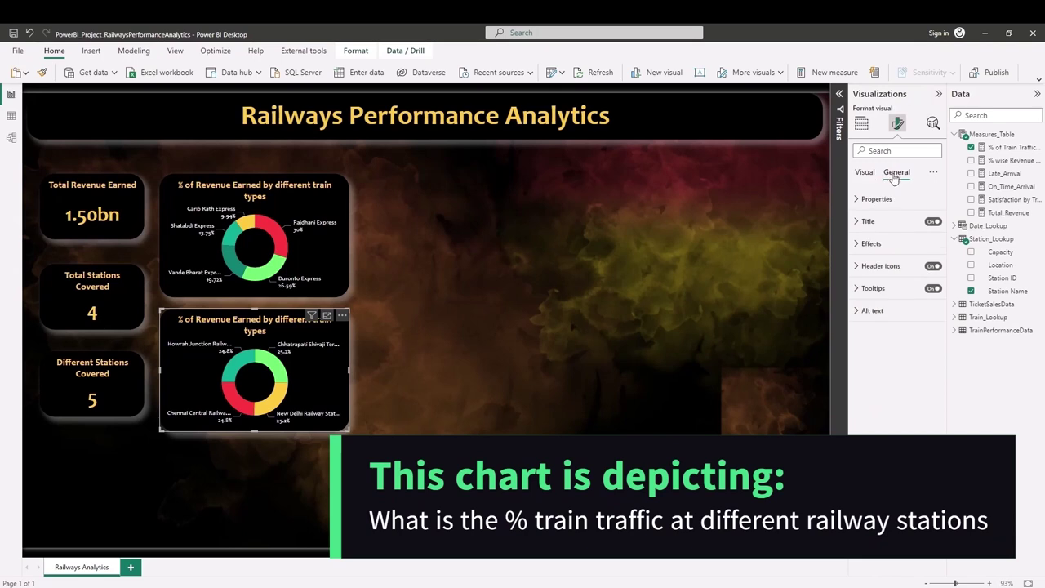
left_click(857, 223)
double_click(889, 275)
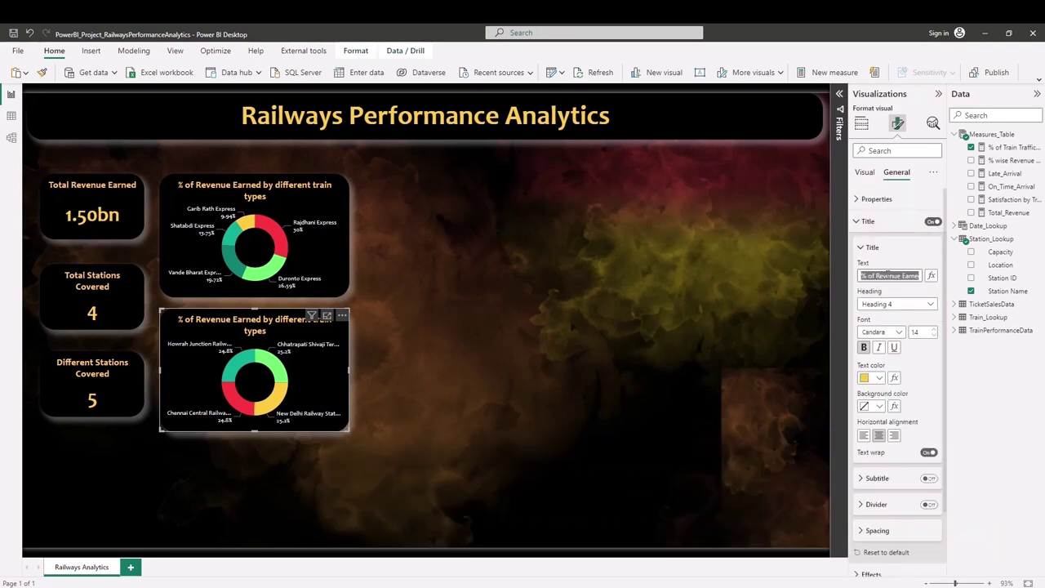
key("ctrl+v")
left_click(419, 372)
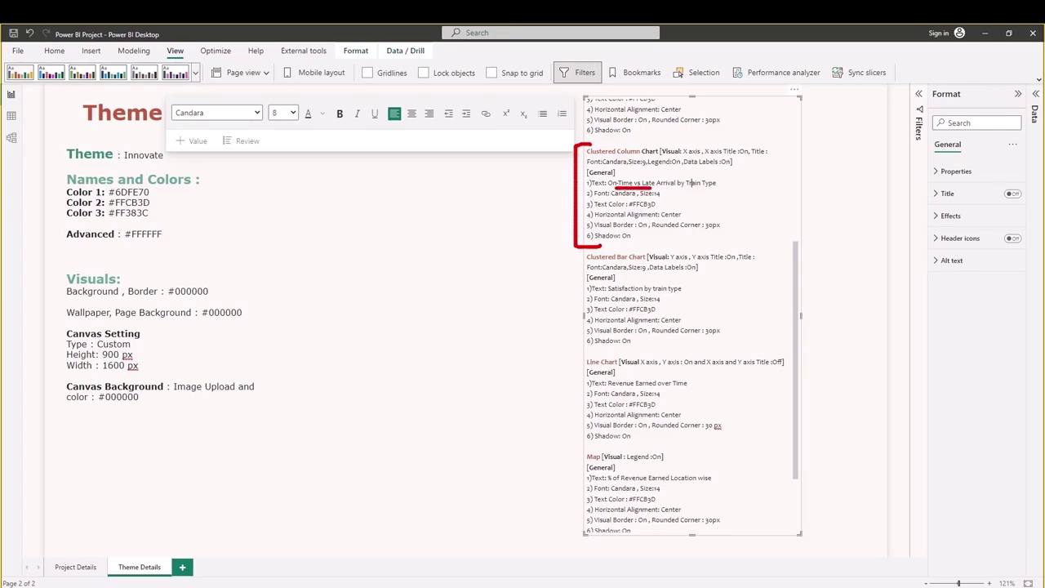
Review the Clustered Column Chart specs in the notes, then return to the Railways report.
left_click_drag(652, 188, 769, 176)
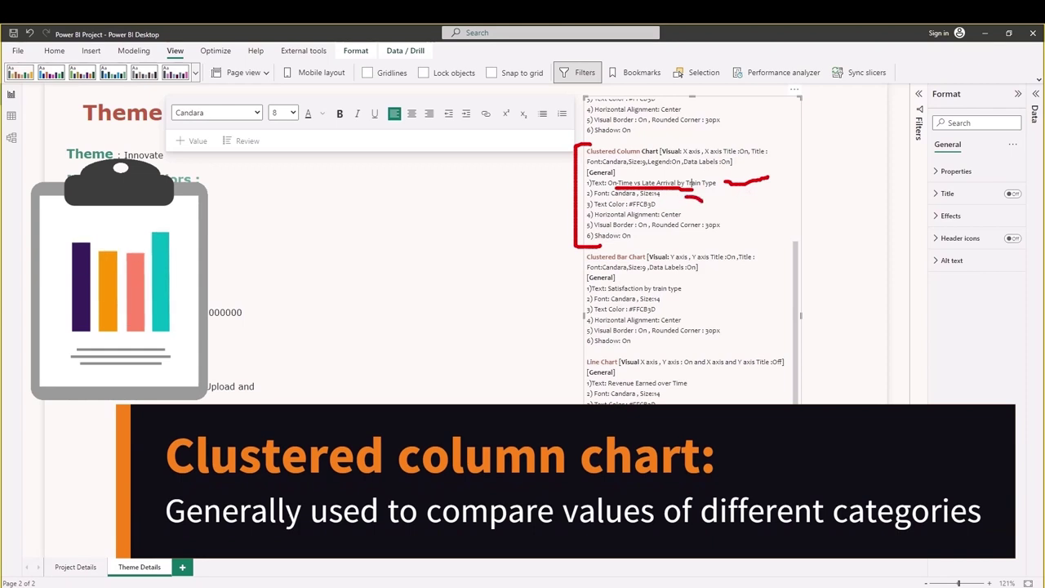
left_click_drag(701, 198, 712, 225)
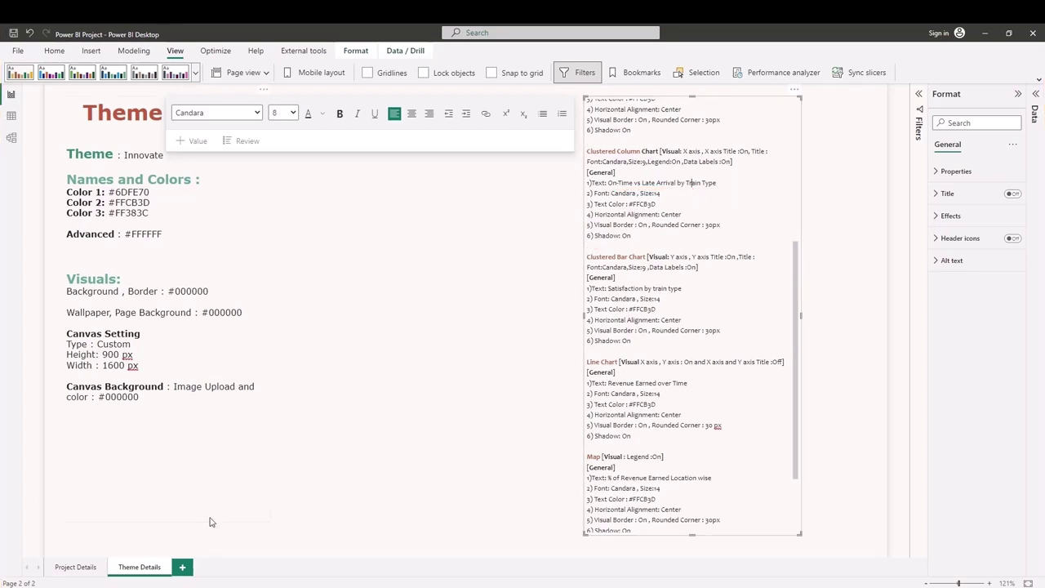
left_click(164, 576)
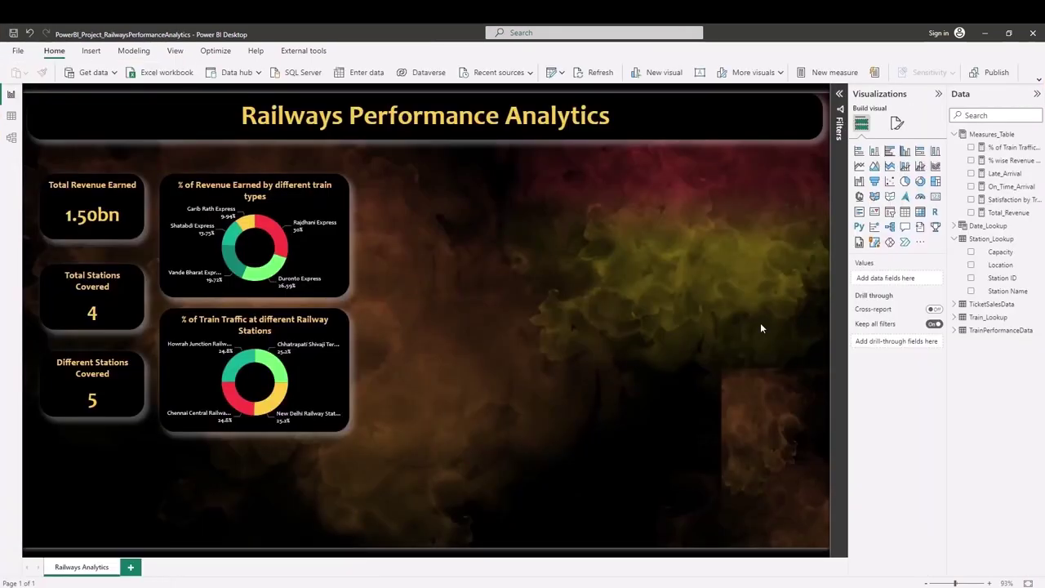
Add a clustered column chart and position it beside the donut charts.
left_click(905, 151)
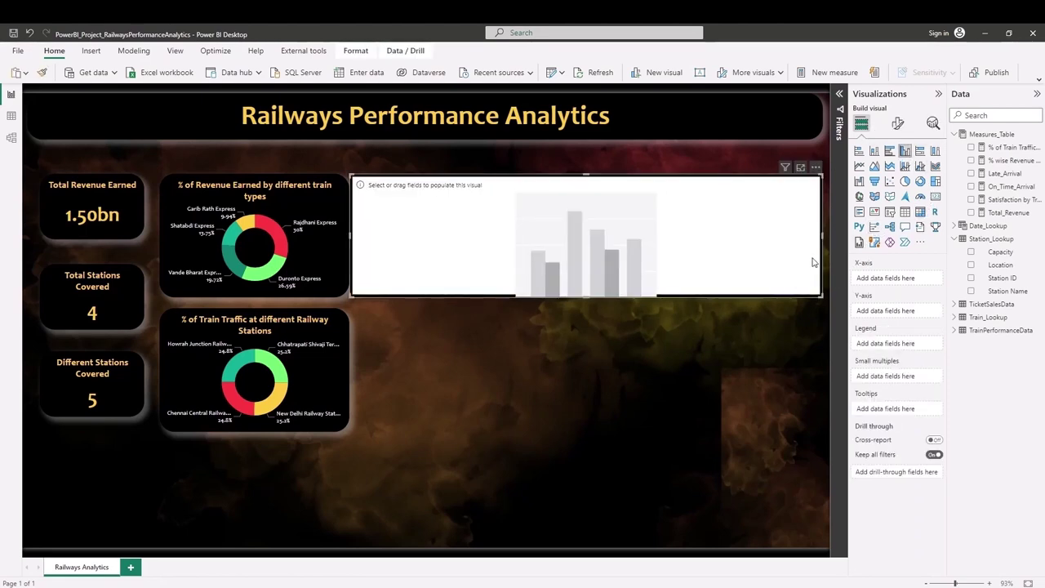
left_click_drag(674, 239, 519, 235)
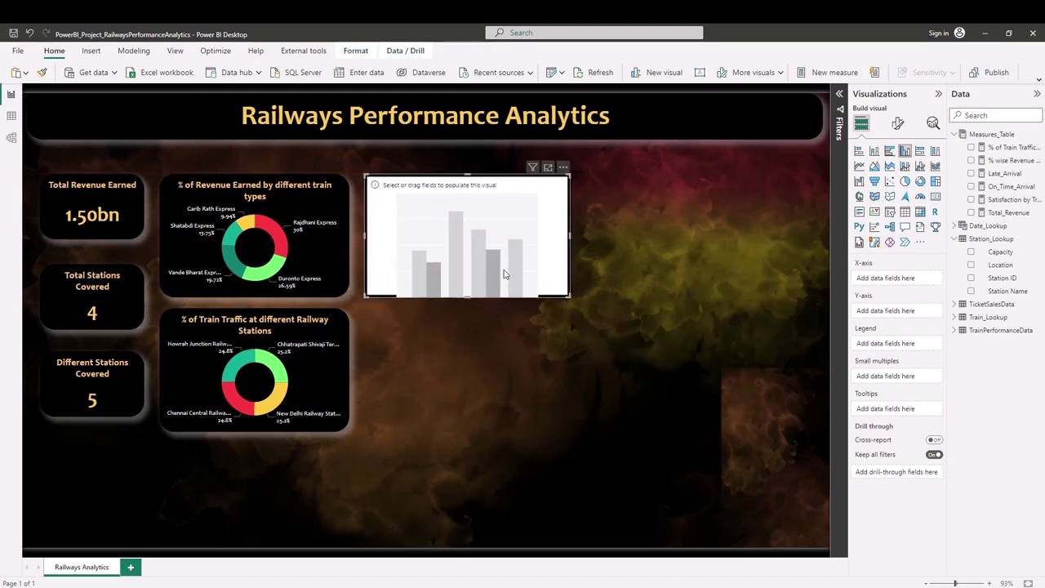
left_click_drag(510, 259, 519, 263)
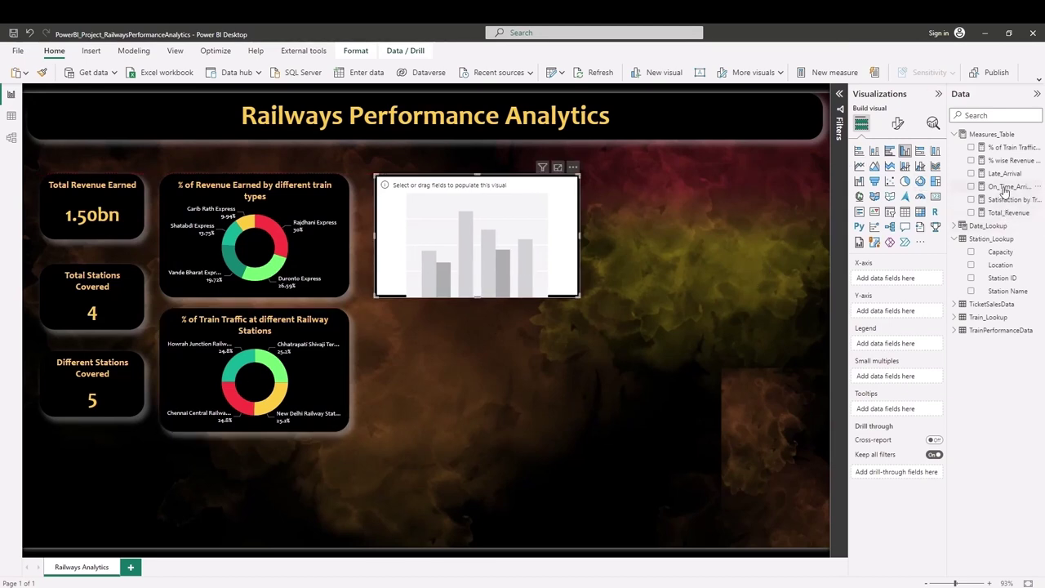
Plot On_Time_Arrival and Late_Arrival by Train Type and enlarge the column chart.
mouse_move(1005, 190)
left_mouse_down()
mouse_move(935, 323)
mouse_move(921, 314)
left_mouse_up()
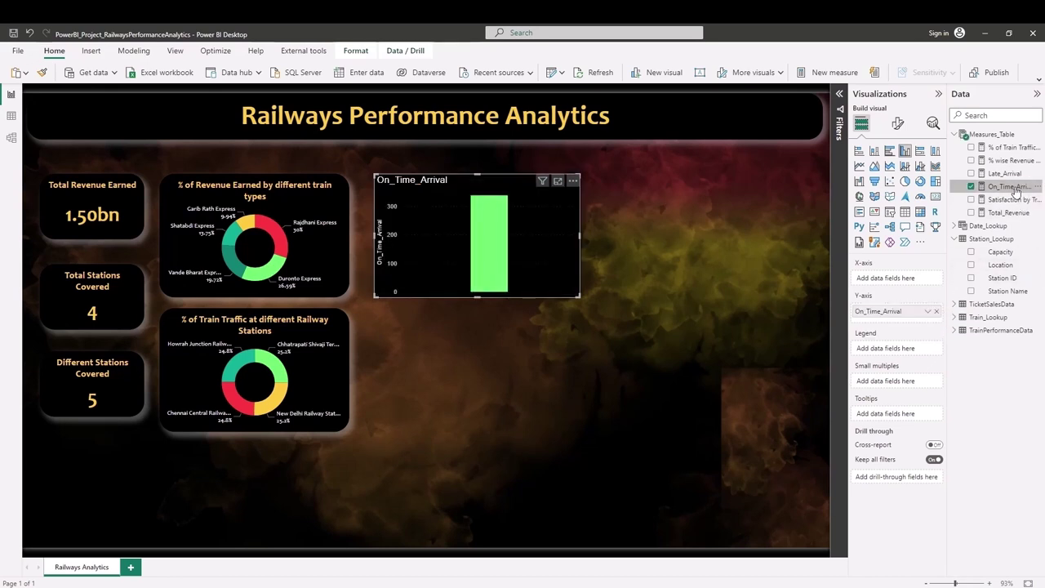
left_click_drag(1004, 173, 926, 313)
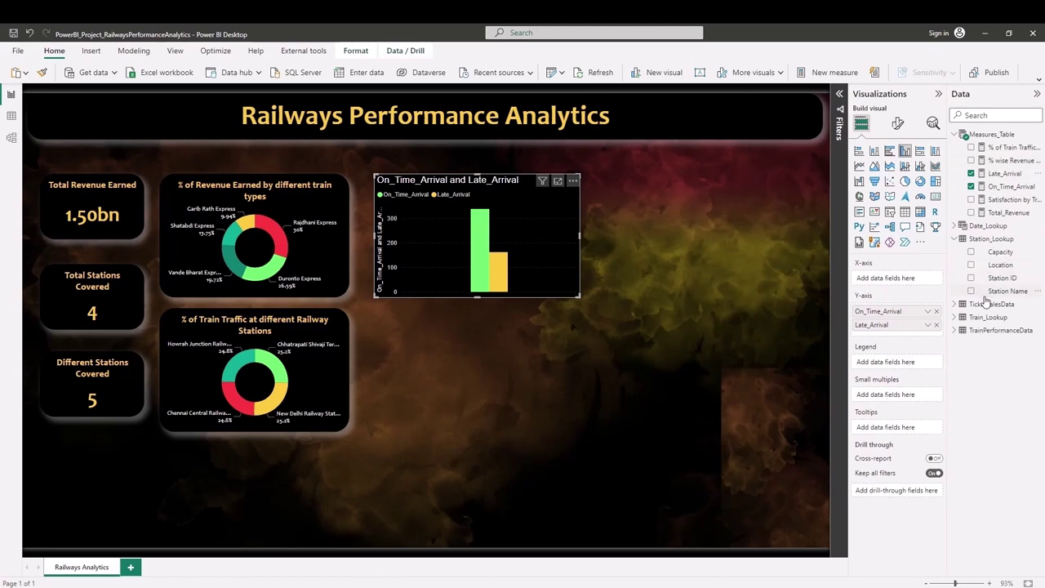
left_click(954, 317)
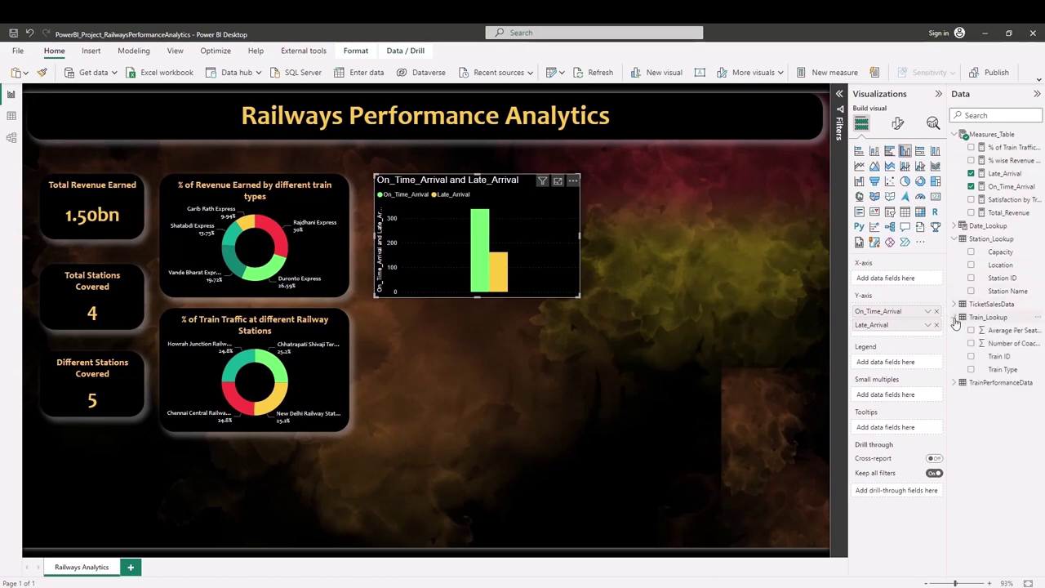
left_click_drag(1003, 369, 915, 281)
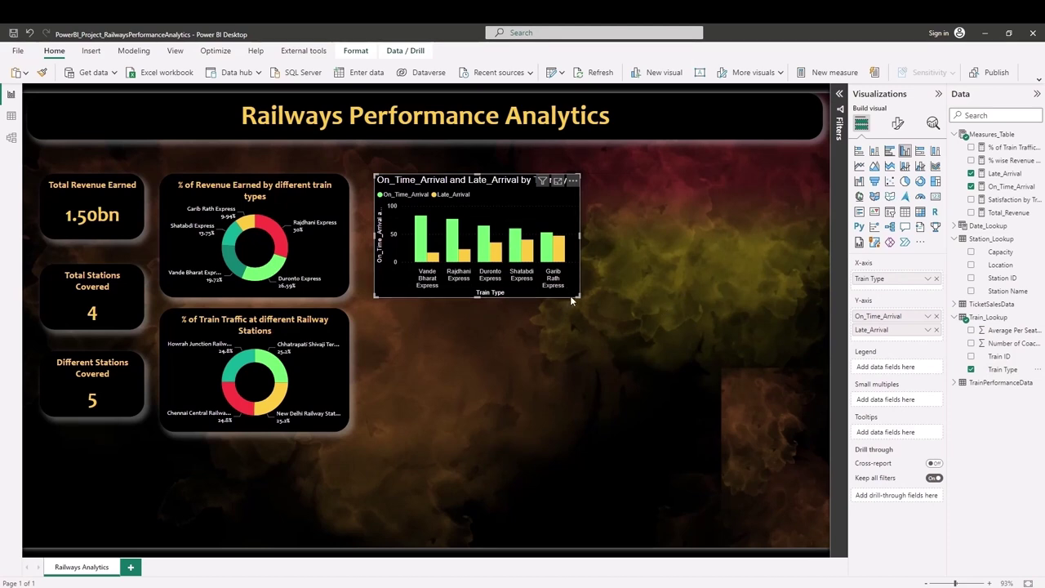
left_click_drag(576, 296, 611, 355)
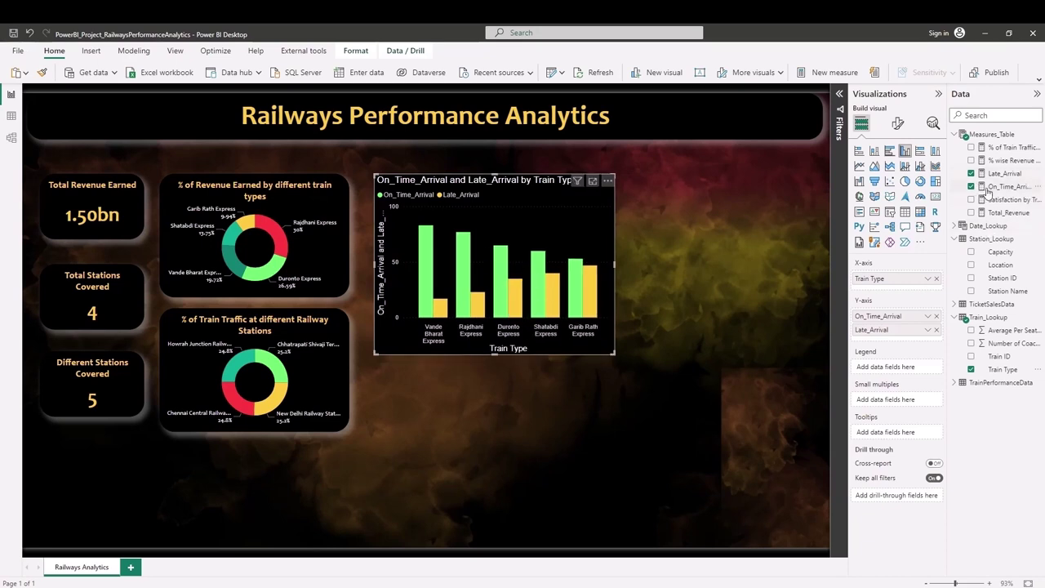
mouse_move(441, 309)
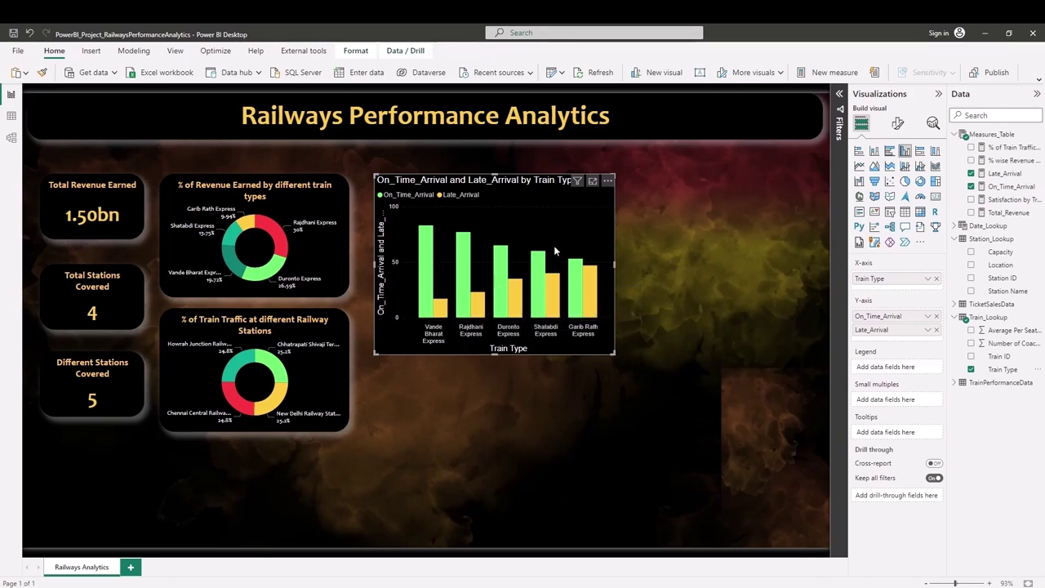
Shrink the column chart slightly and turn off the Y-axis and its title.
left_click(616, 354)
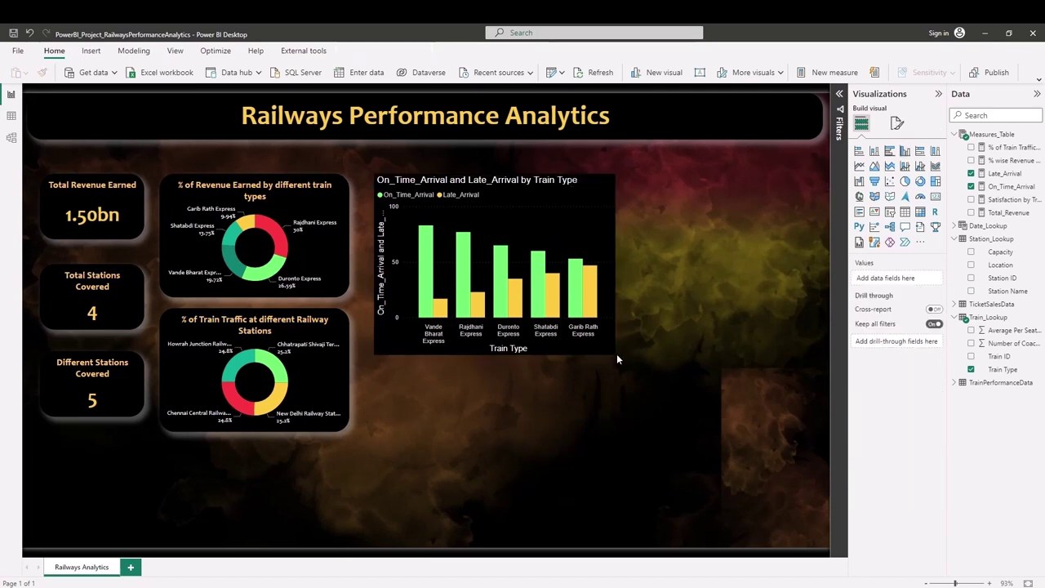
left_click(603, 346)
left_click_drag(612, 351, 587, 315)
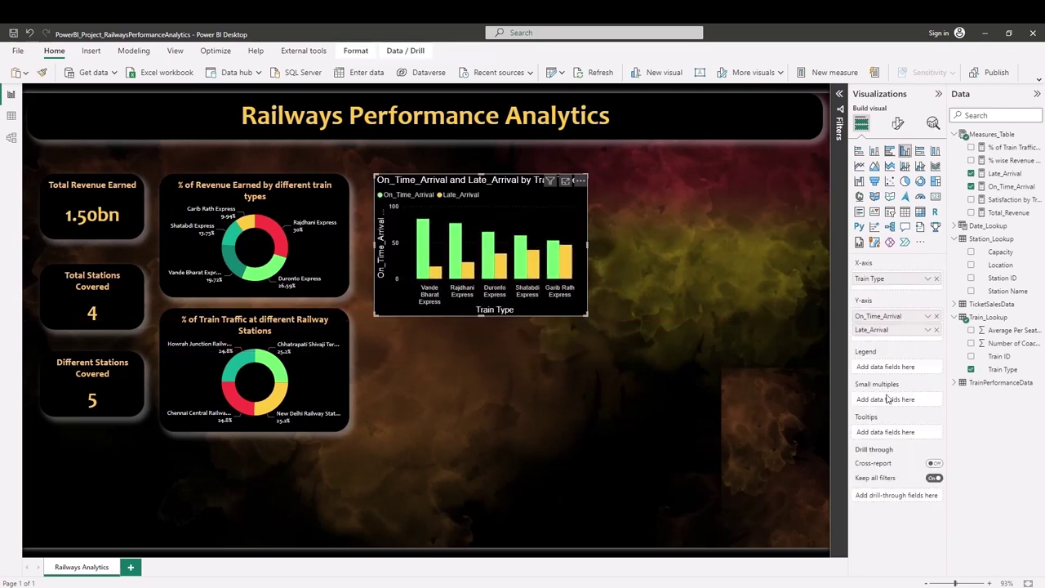
left_click(896, 127)
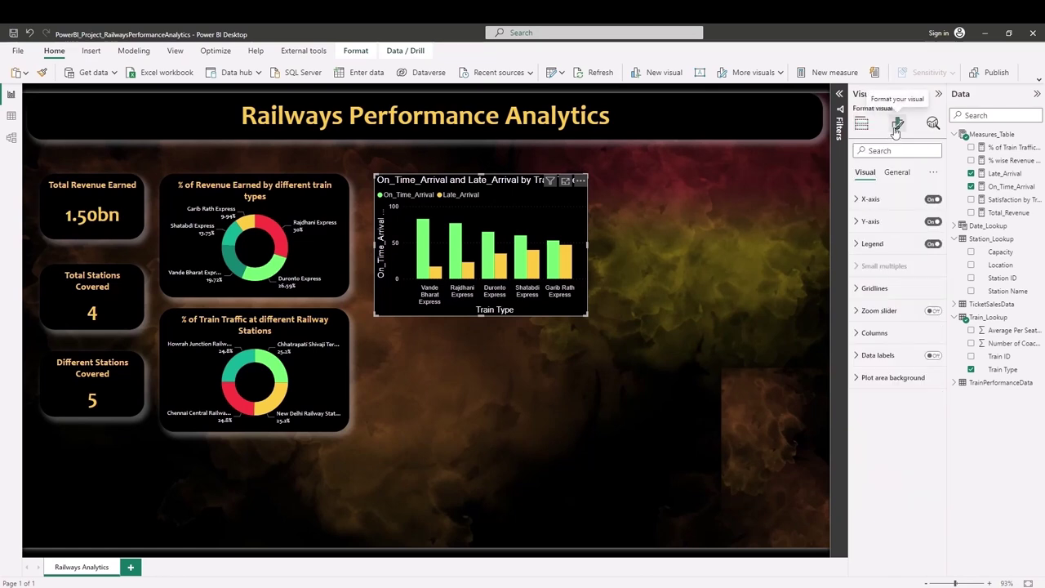
left_click(872, 227)
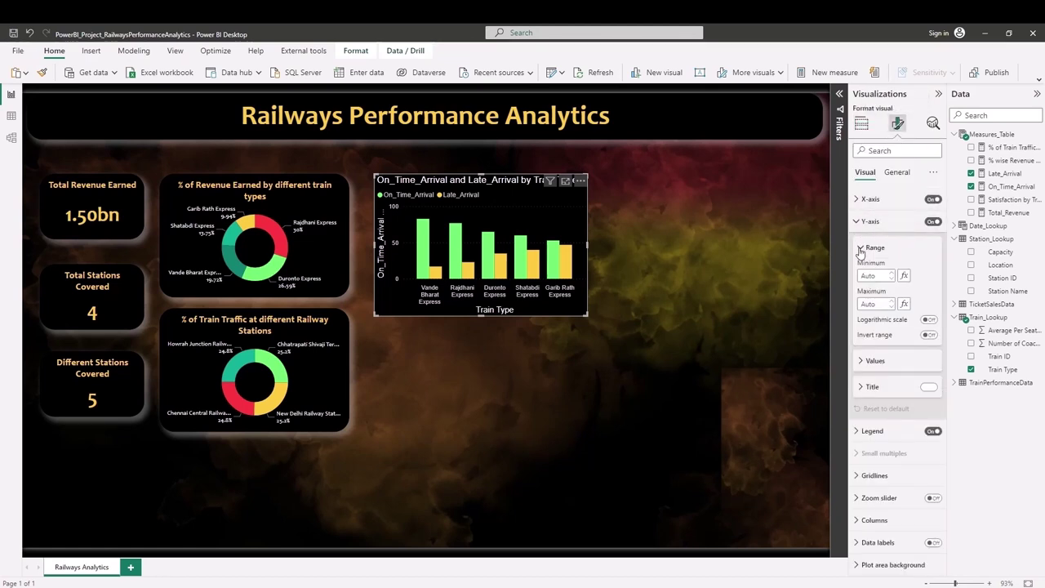
left_click(929, 386)
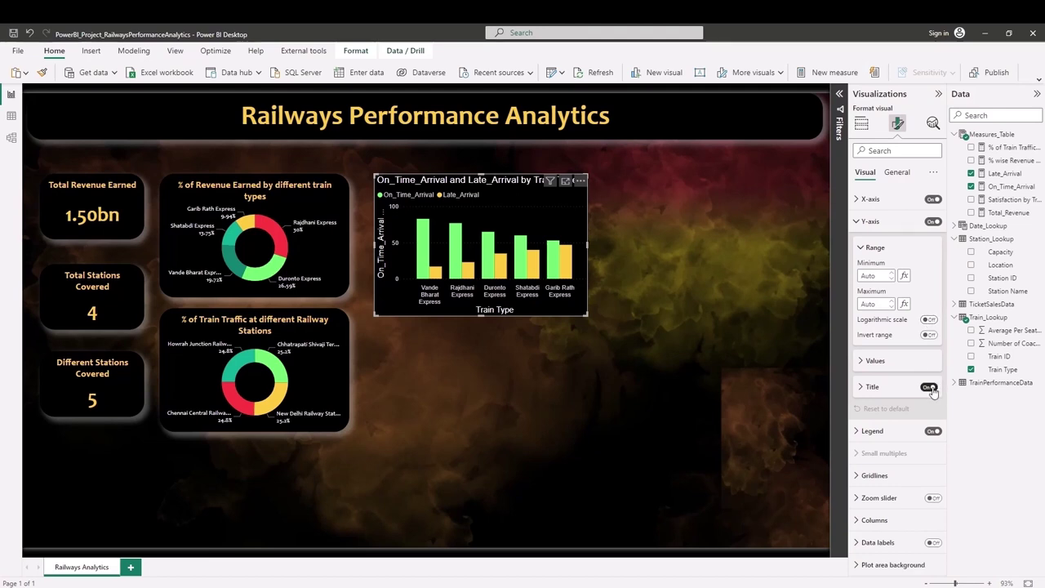
left_click(932, 221)
left_click(857, 222)
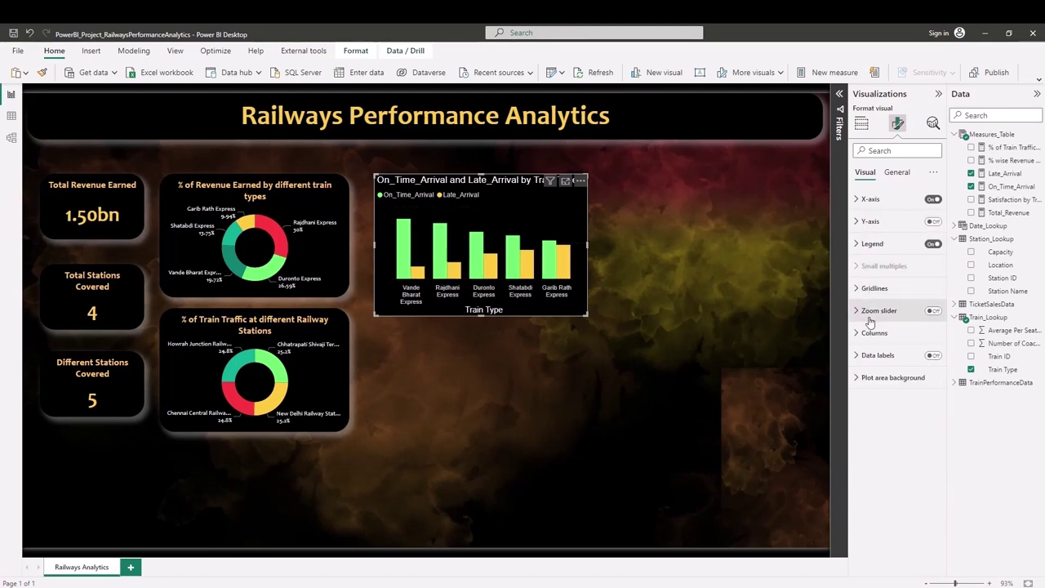
Turn on data labels in white Candara font.
left_click(931, 356)
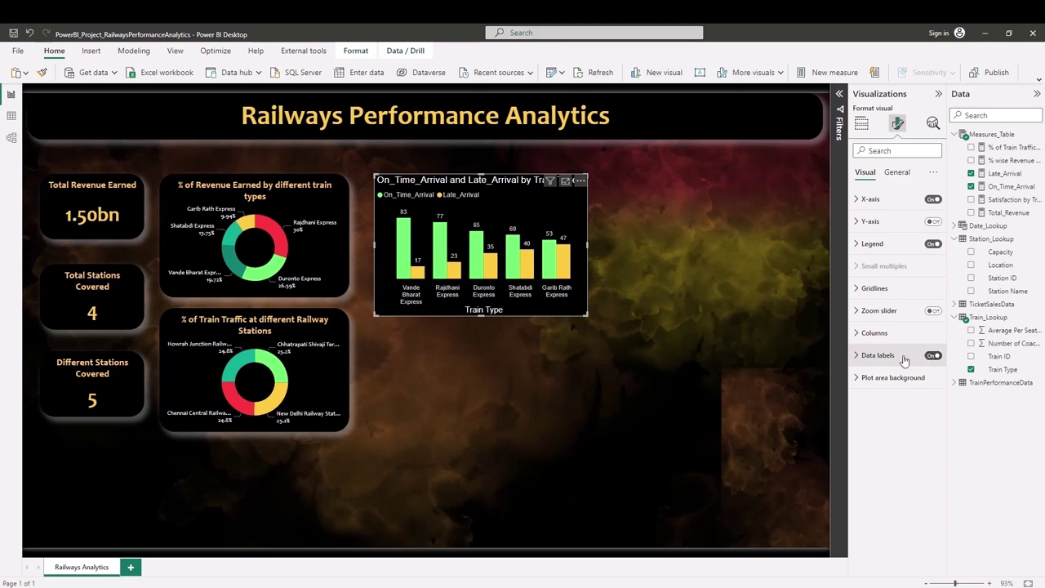
left_click(858, 356)
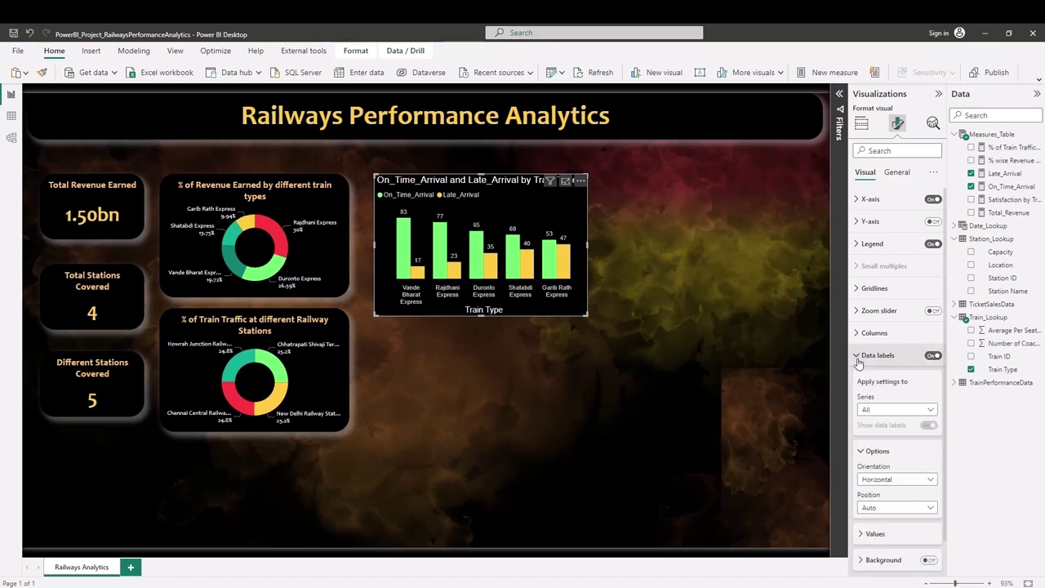
left_click(869, 534)
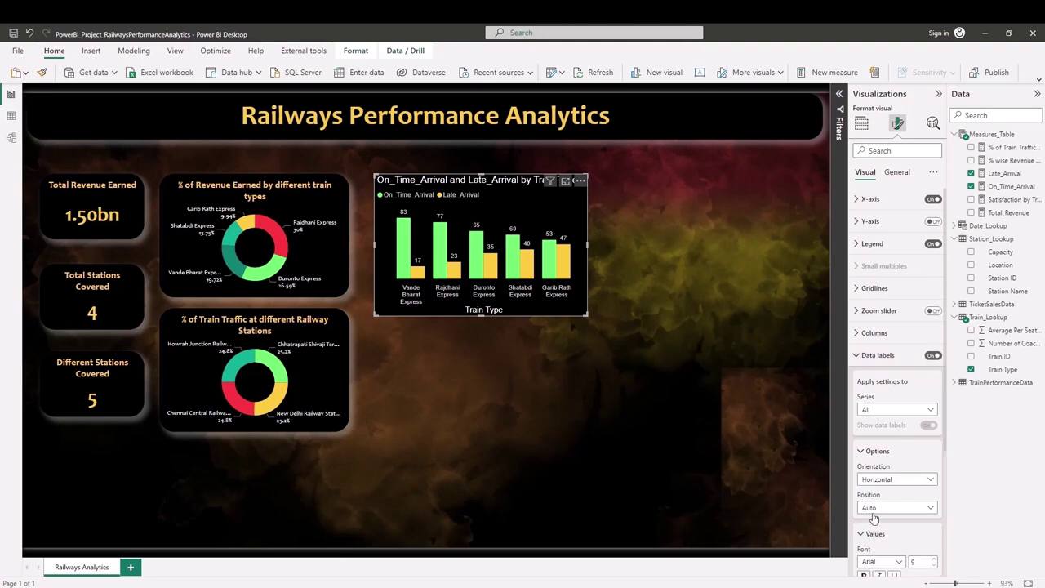
scroll(882, 490, "down", 3)
left_click(899, 446)
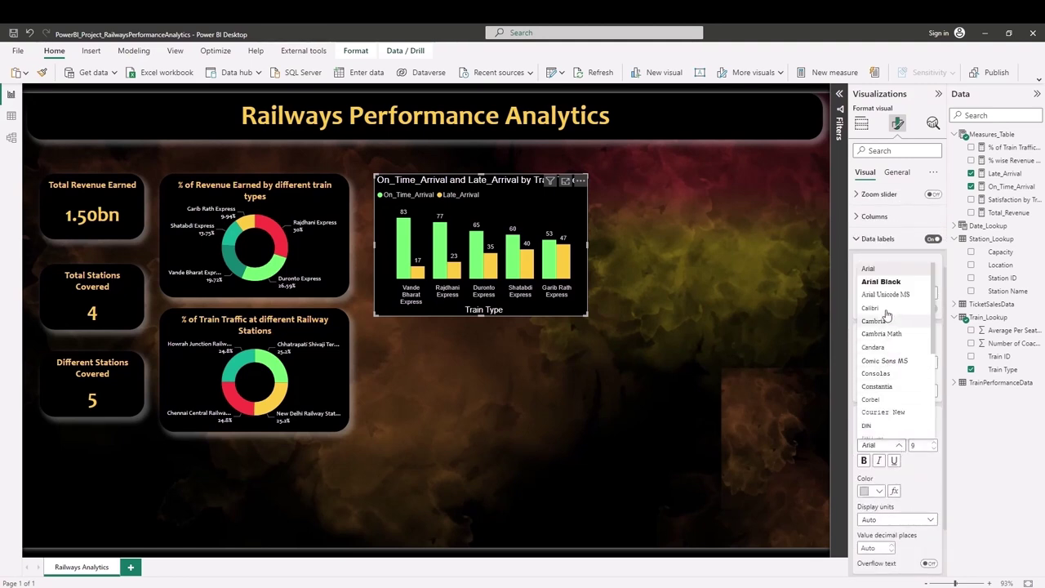
left_click(874, 347)
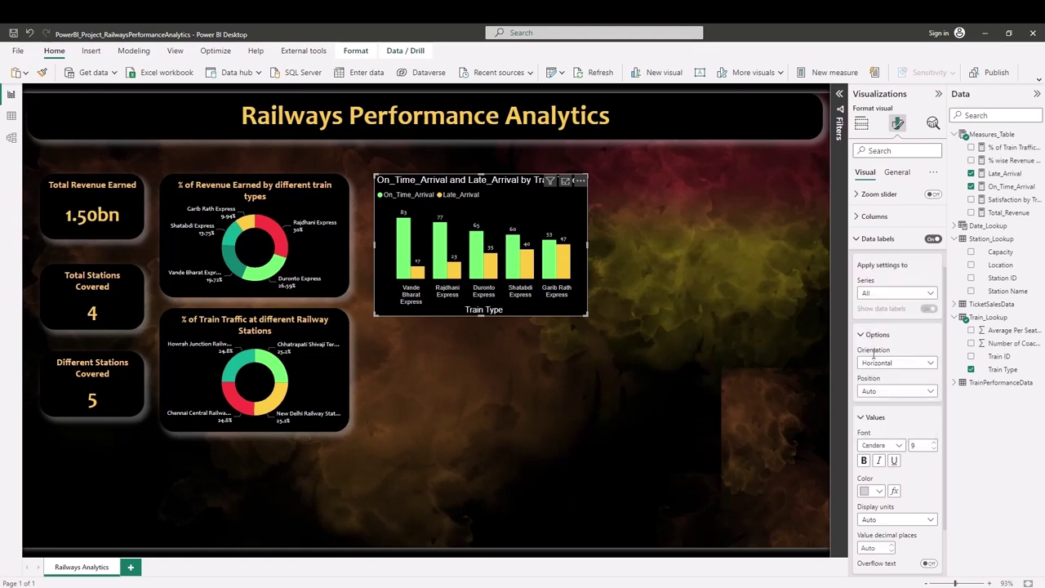
scroll(898, 474, "down", 1)
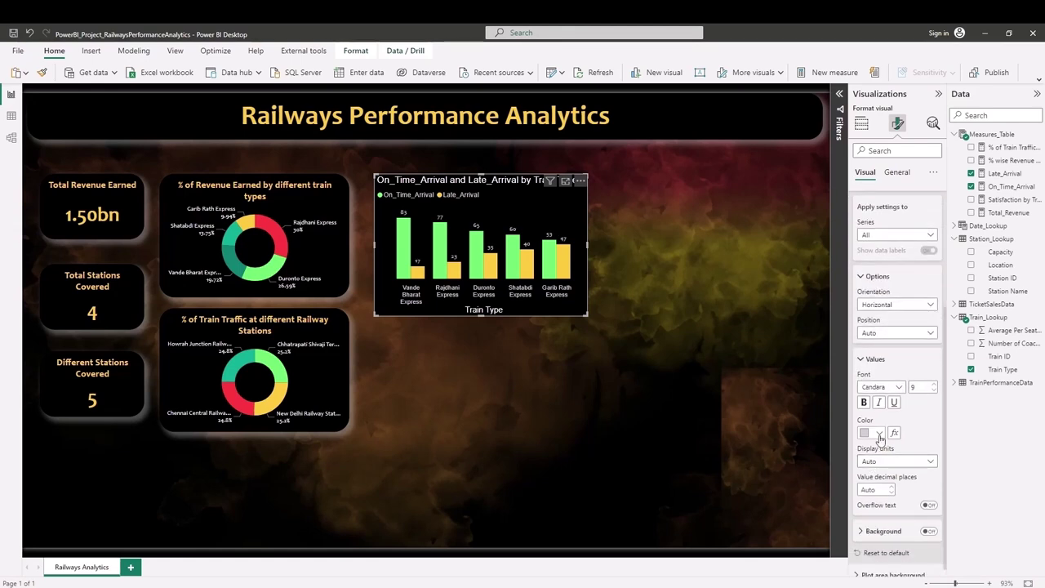
left_click(879, 432)
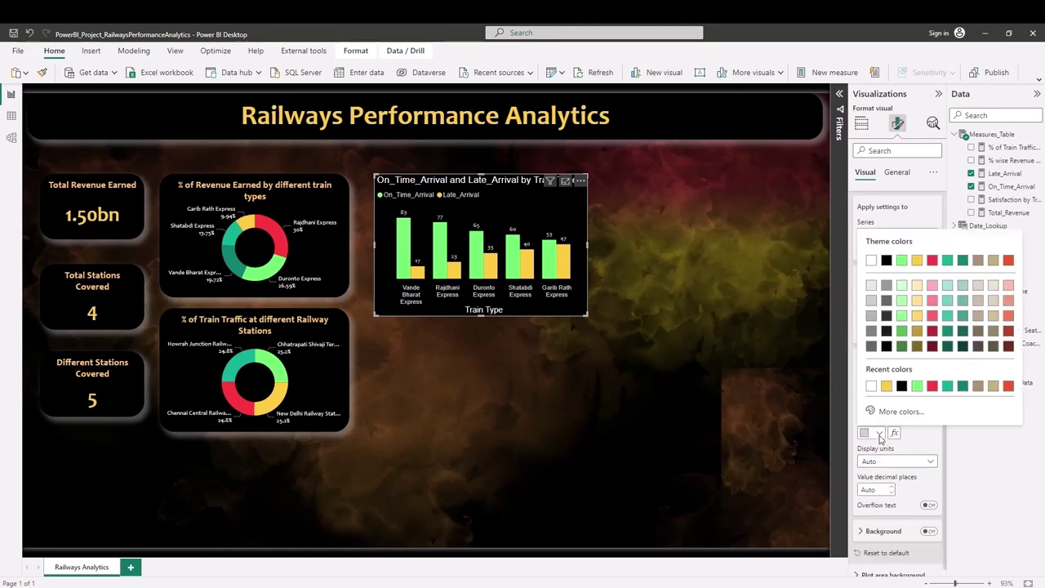
left_click(869, 263)
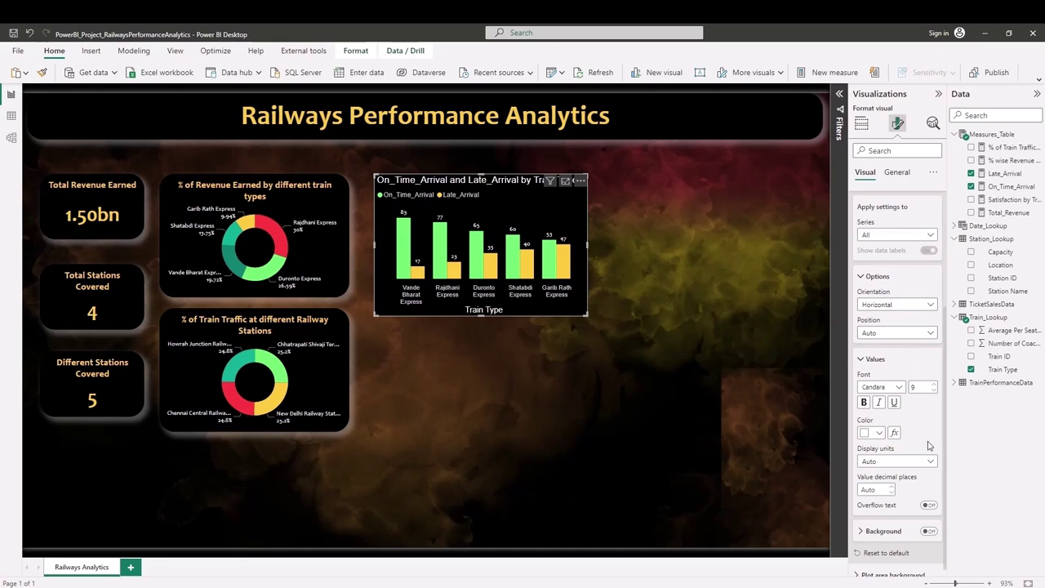
left_click(862, 359)
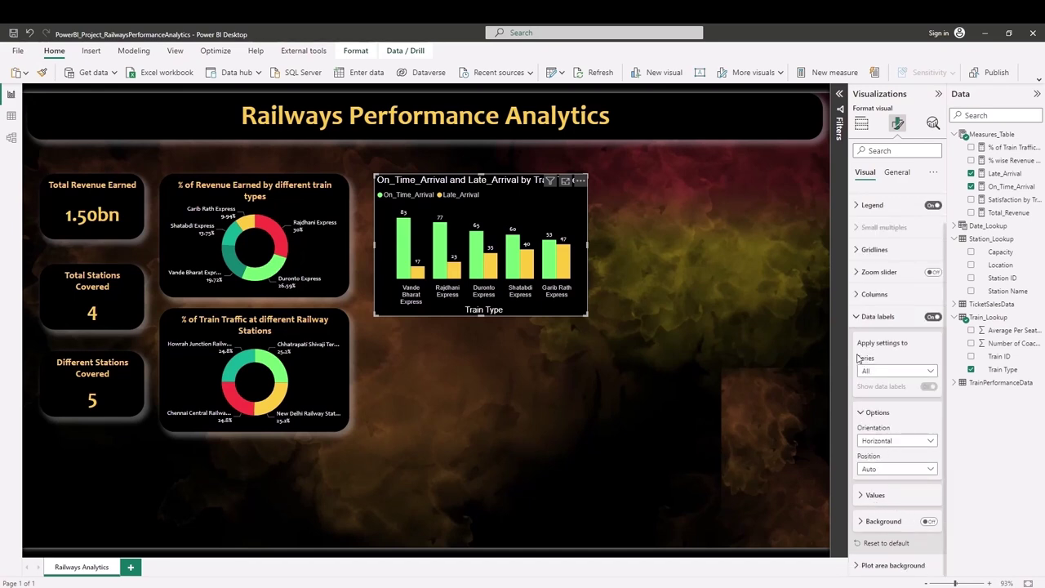
left_click(857, 318)
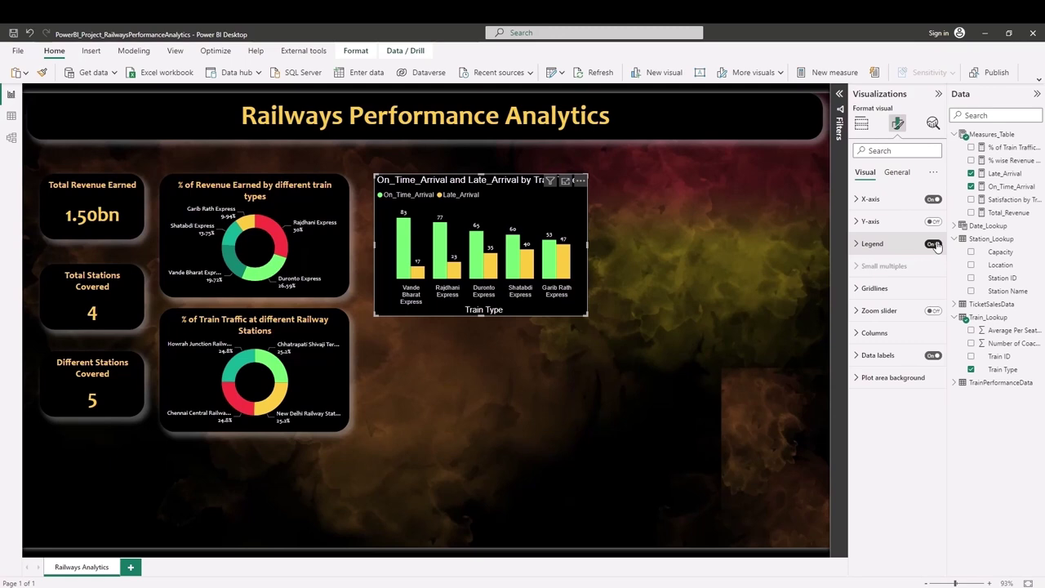
Position the legend at bottom center.
left_click(857, 244)
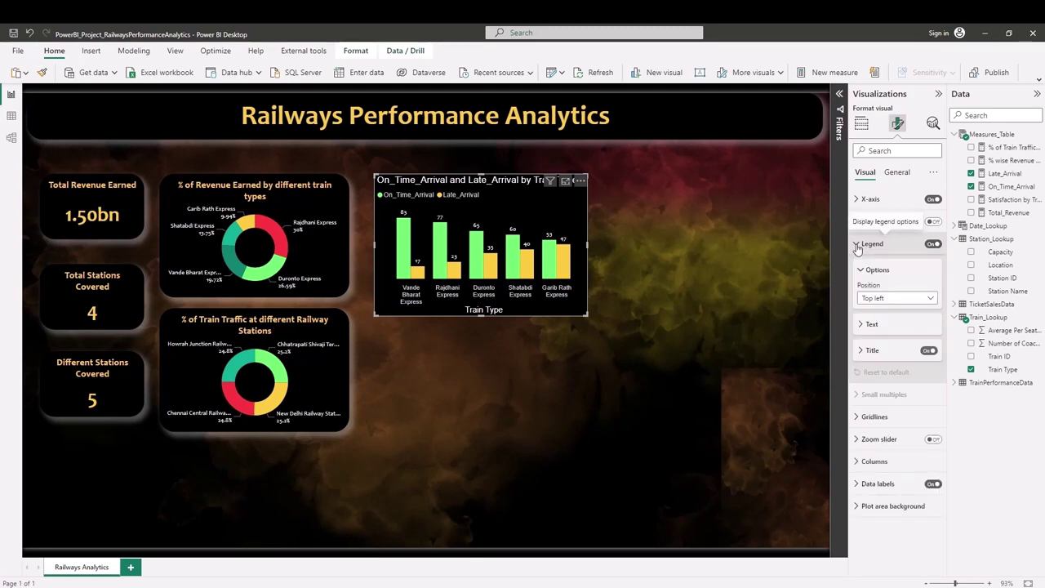
left_click(878, 298)
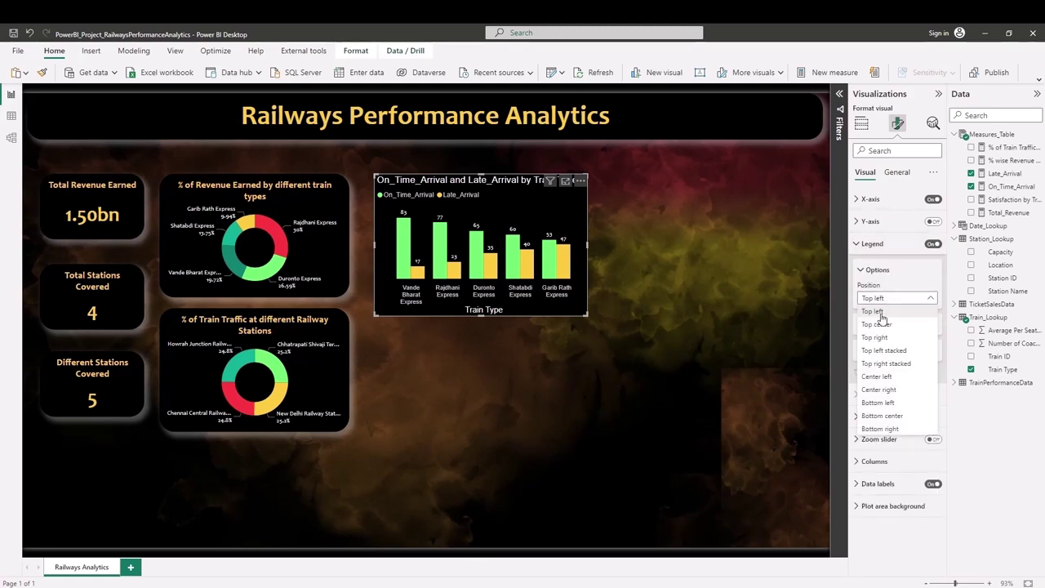
left_click(888, 417)
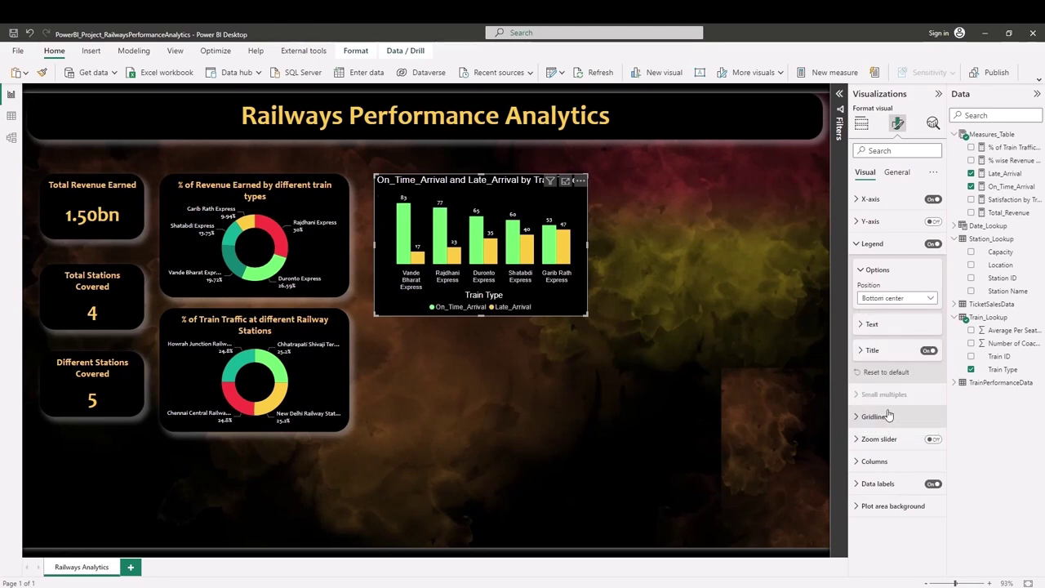
left_click(857, 244)
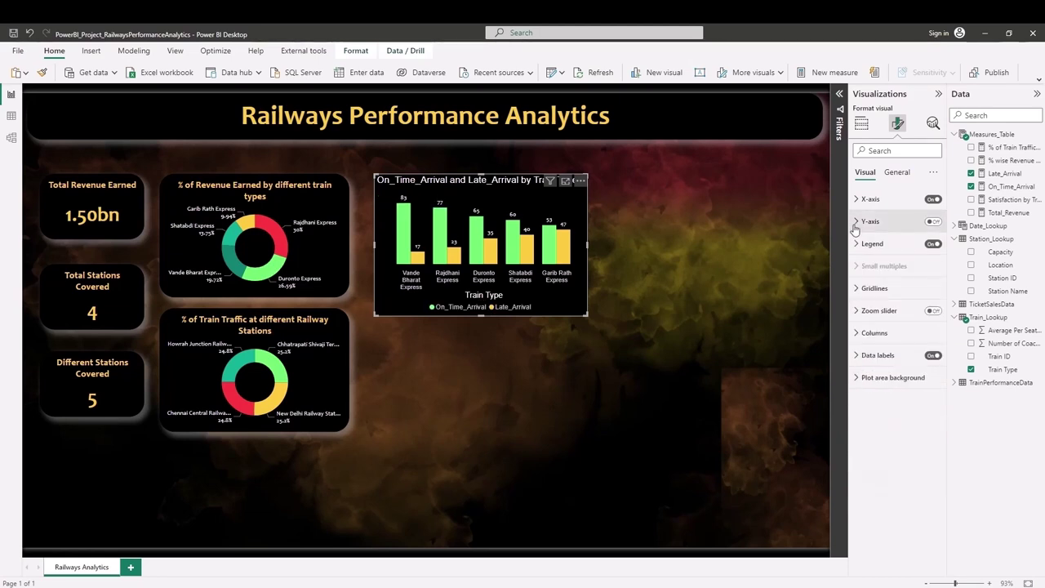
Set the X-axis train type labels to white Candara font.
left_click(856, 201)
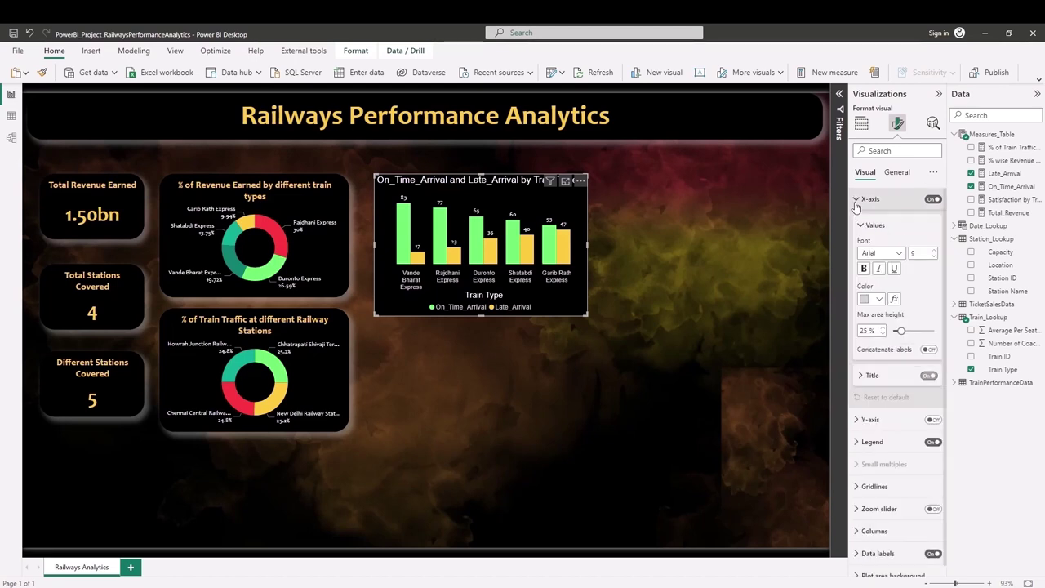
left_click(890, 254)
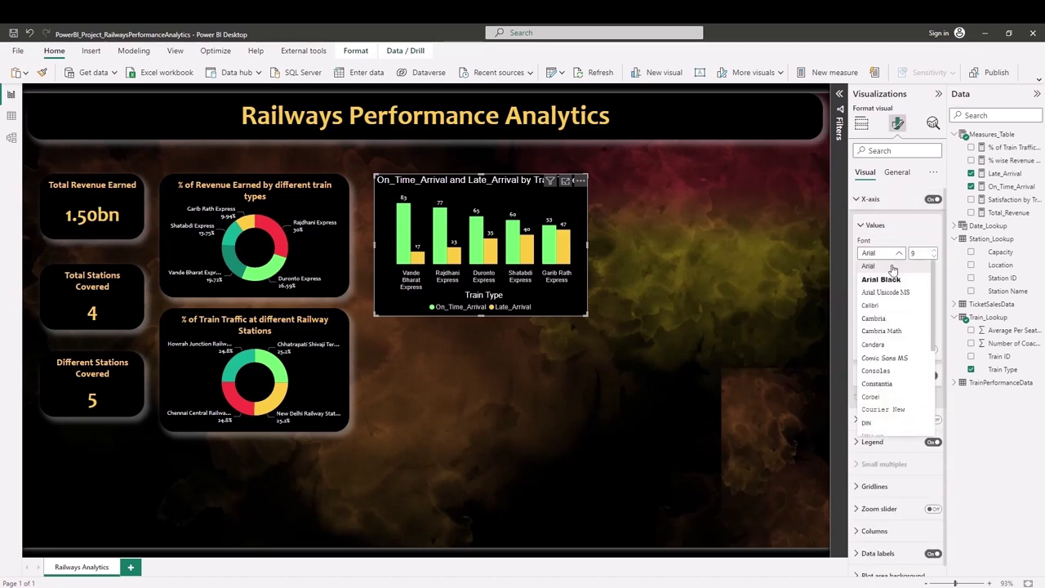
left_click(875, 344)
left_click(878, 299)
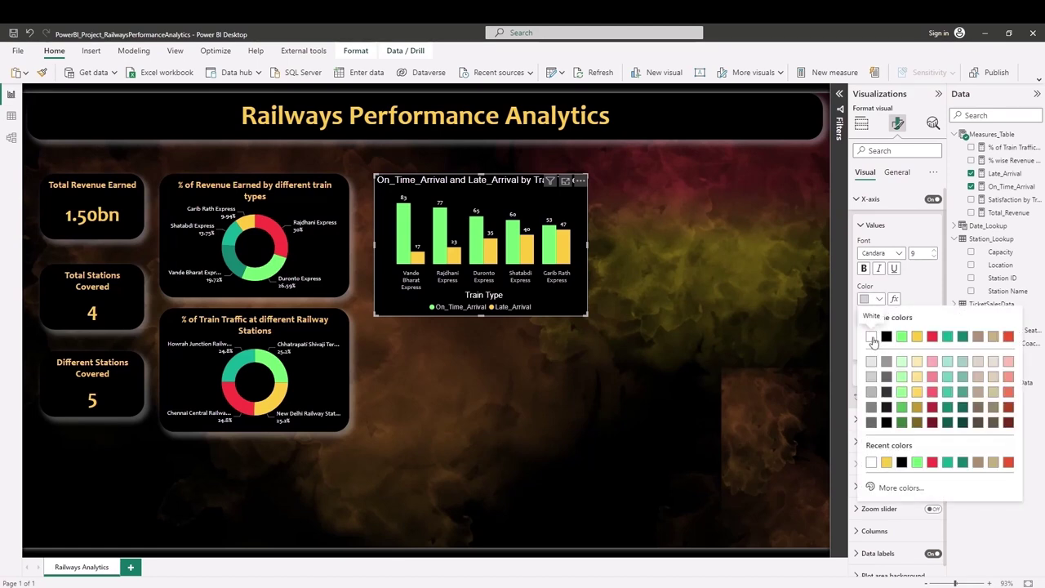
left_click(872, 336)
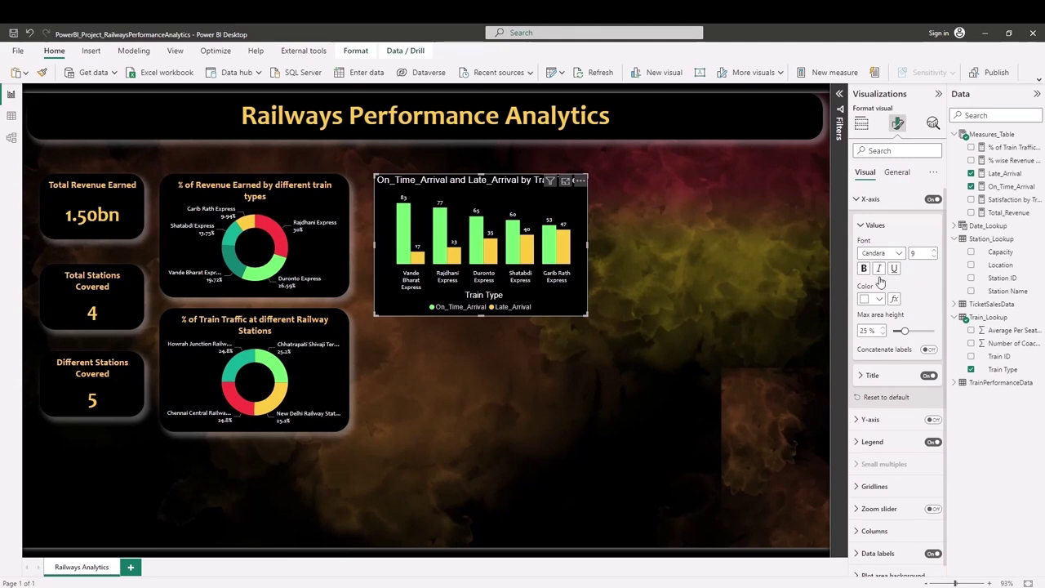
left_click(862, 226)
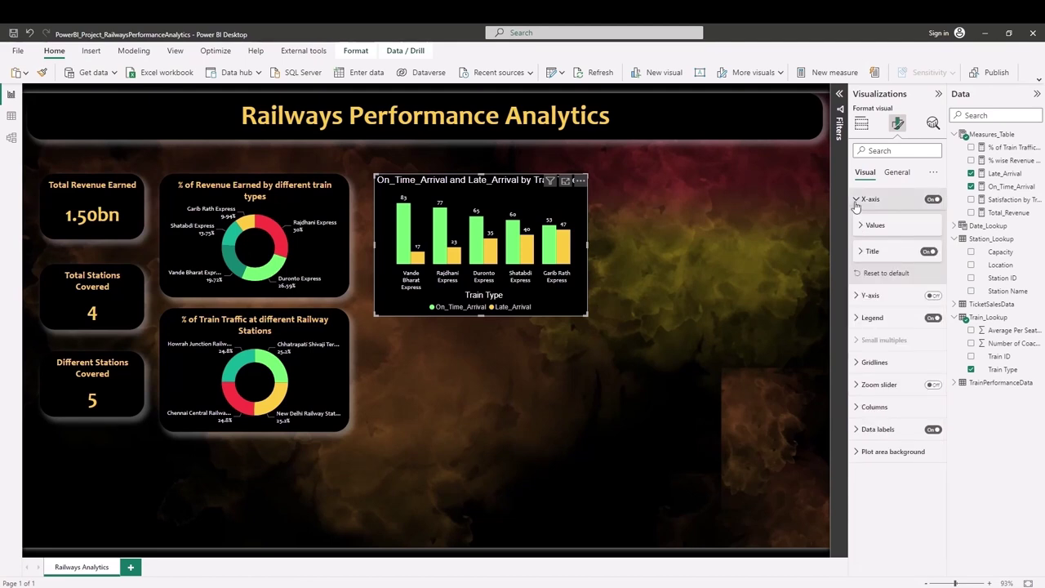
left_click(874, 199)
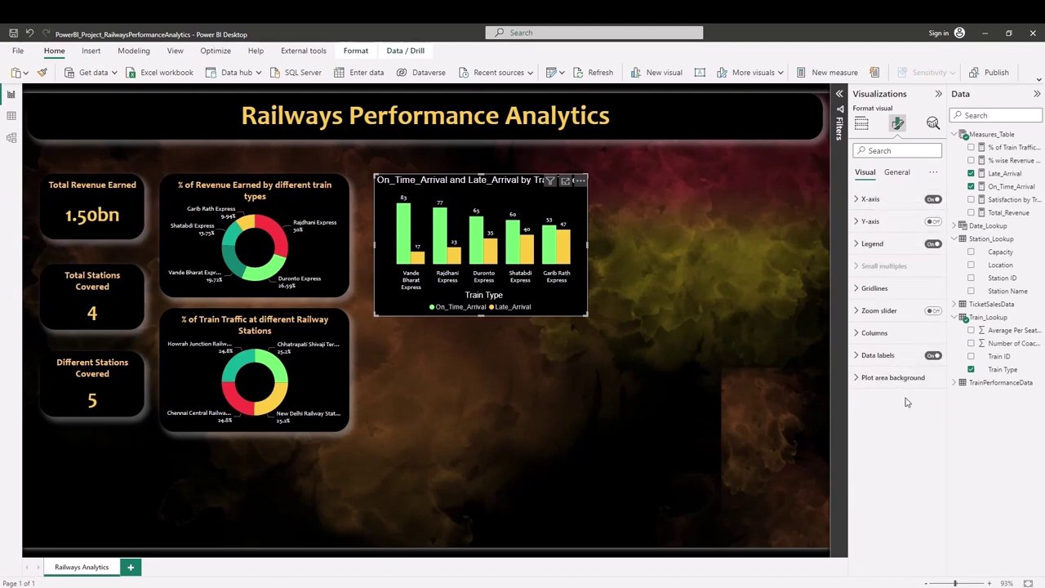
Copy 'On-Time vs Late Arrival by Train Type' from the notes and paste it as the chart title.
left_click(897, 172)
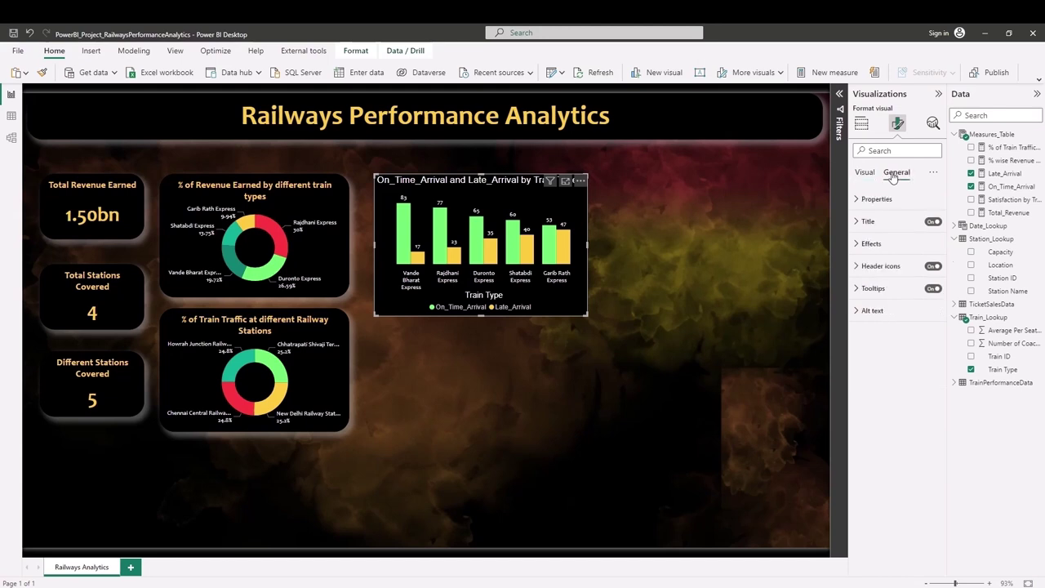
left_click(868, 221)
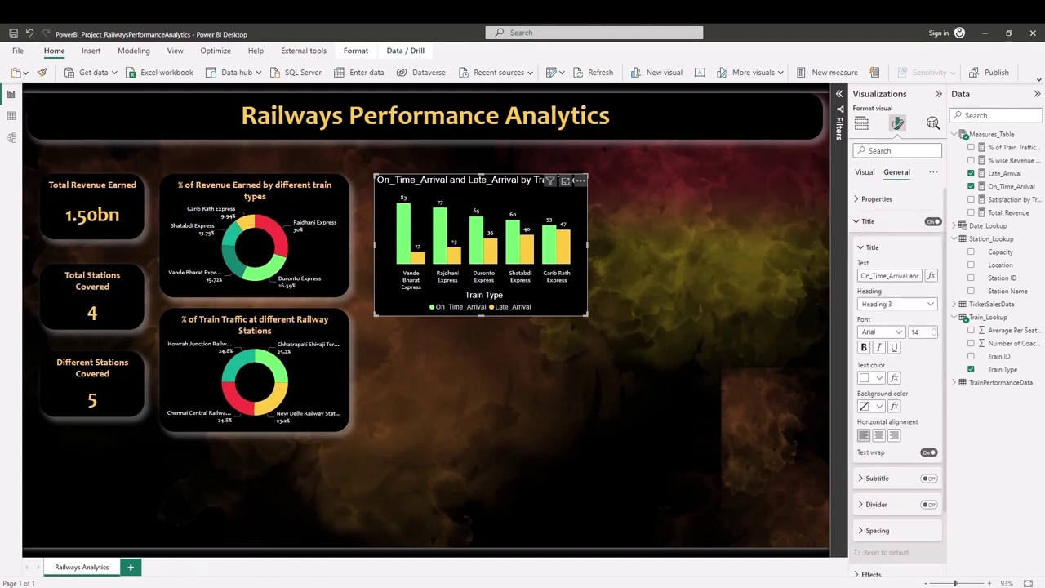
right_click(107, 574)
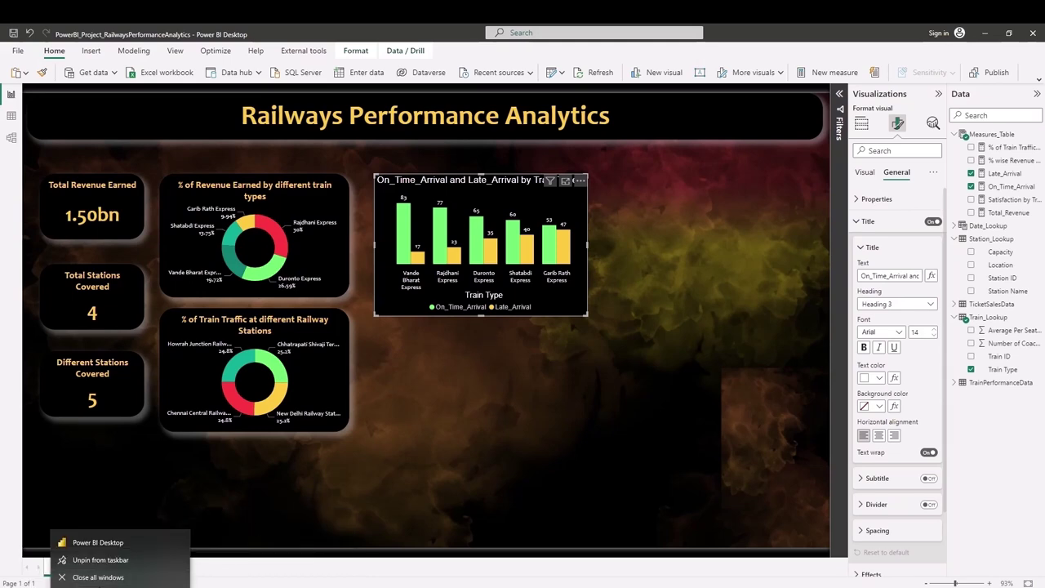
left_click(60, 545)
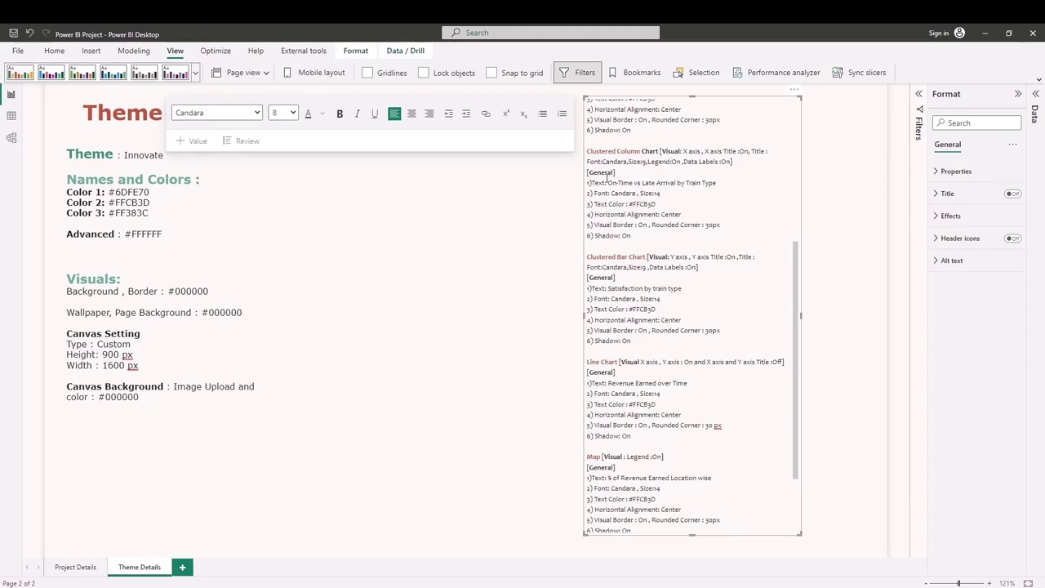
left_click_drag(608, 183, 734, 187)
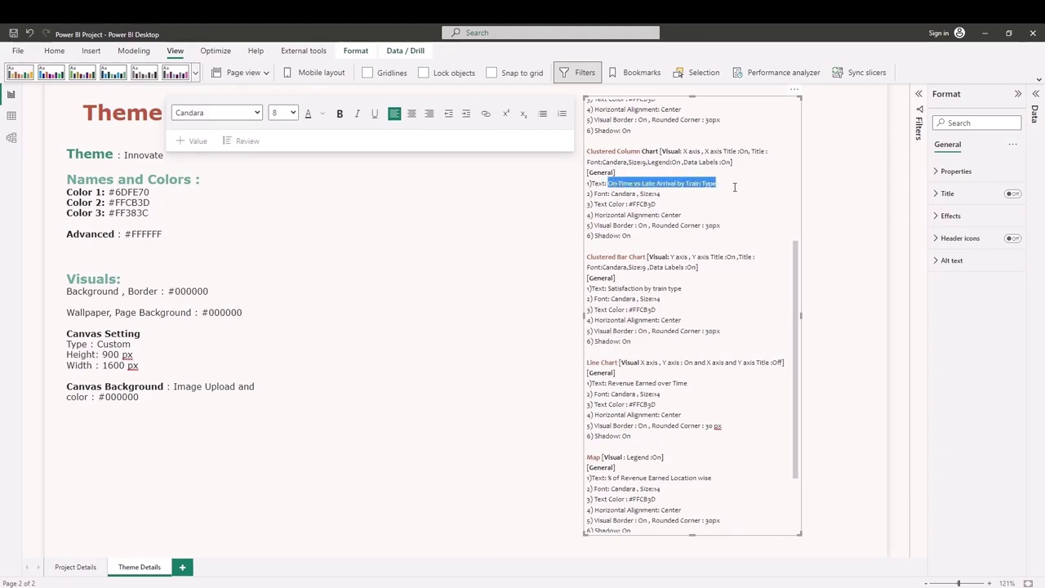
key("alt+Tab")
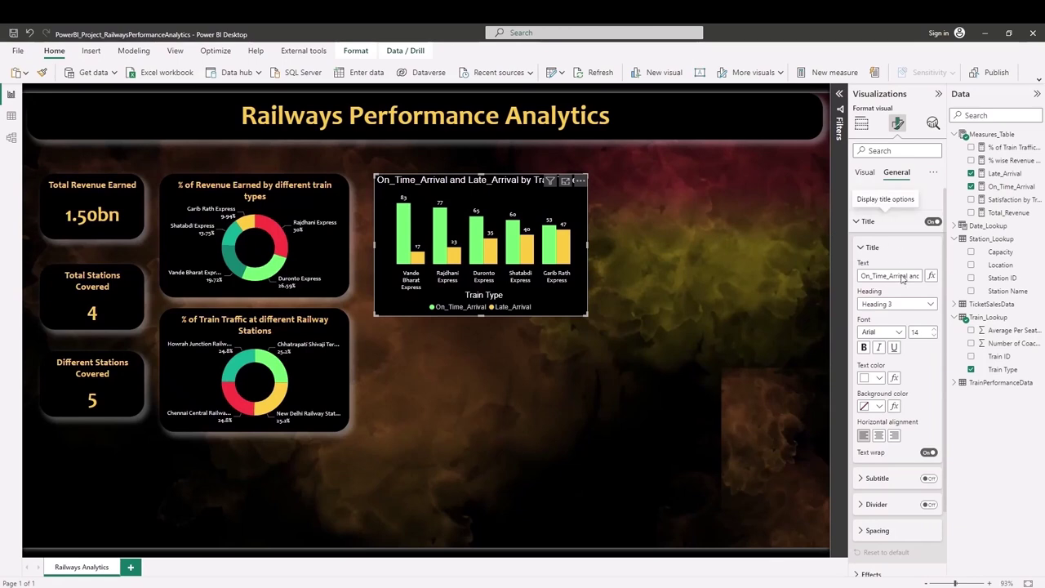
left_click(896, 278)
key("ctrl+v")
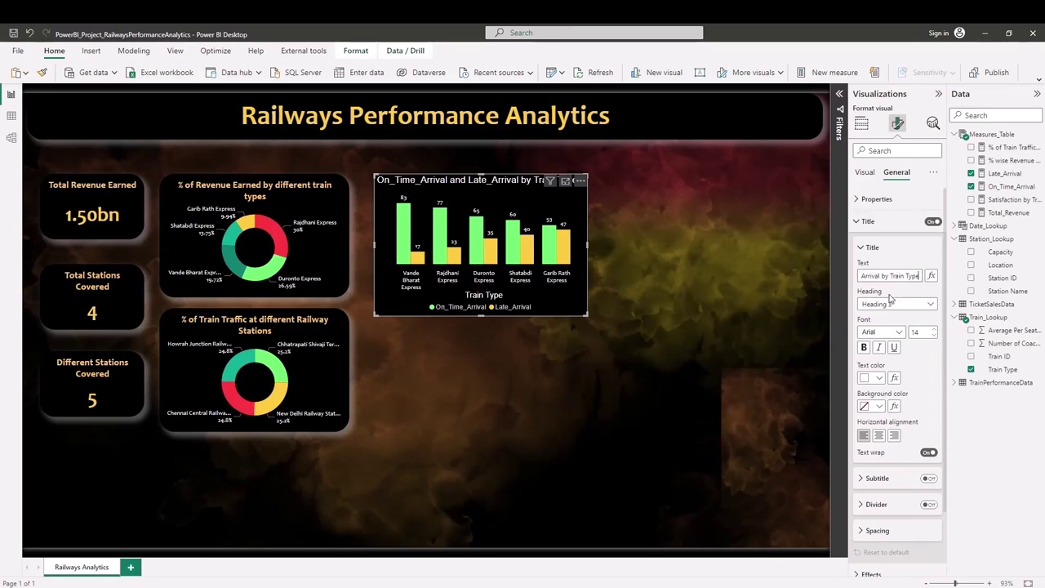
Style the title bold Candara in colour #FFCB3D, centre-aligned.
left_click(898, 333)
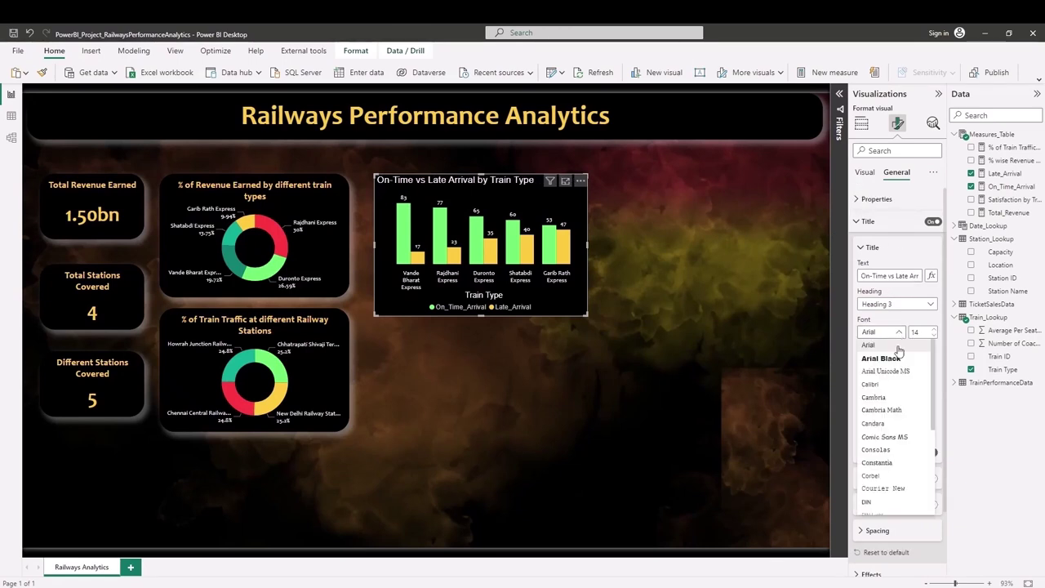
left_click(874, 424)
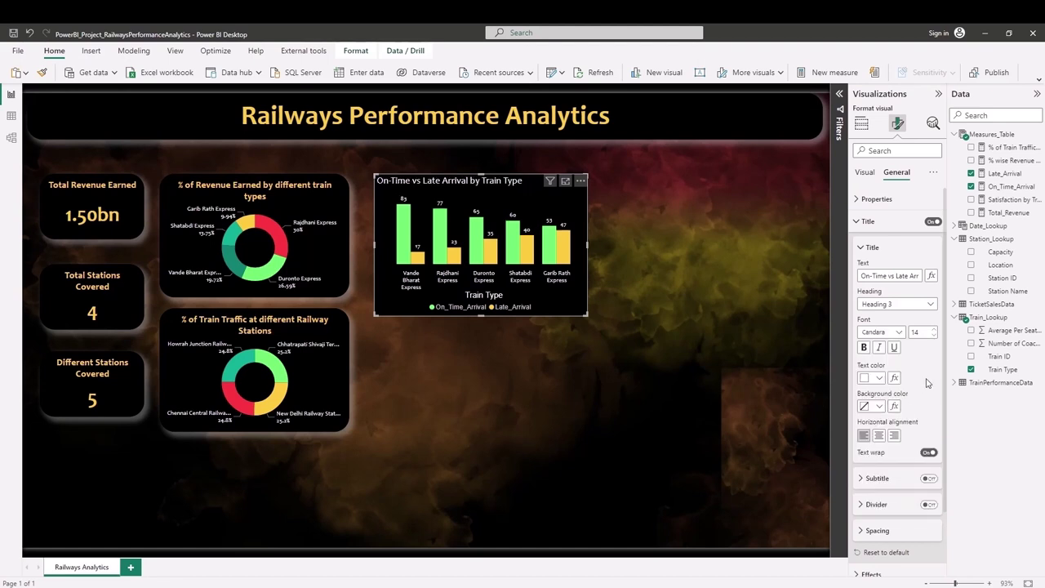
left_click(864, 348)
left_click(871, 378)
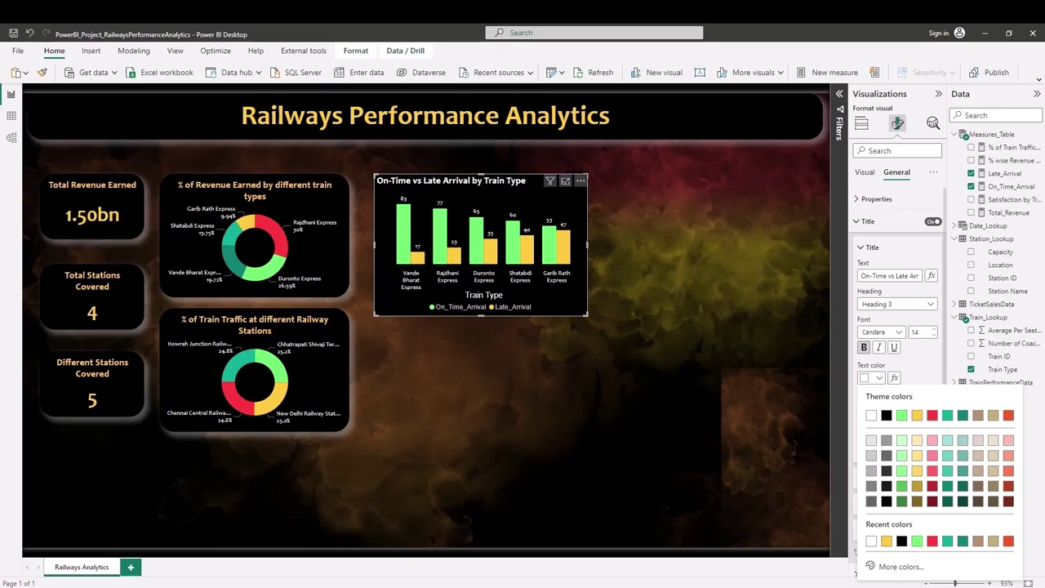
left_click(90, 581)
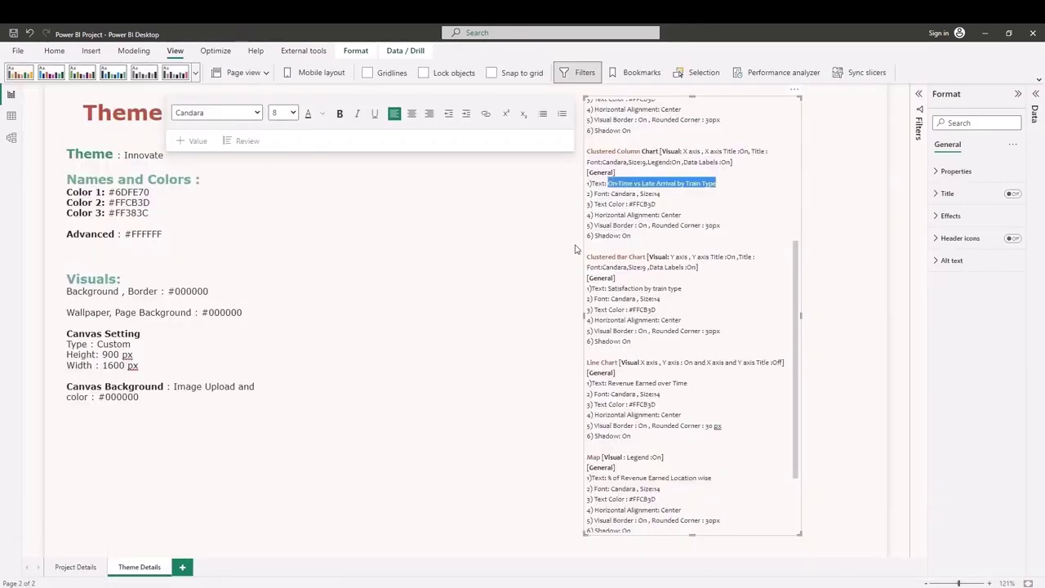
left_click_drag(629, 204, 656, 205)
key("ctrl+c")
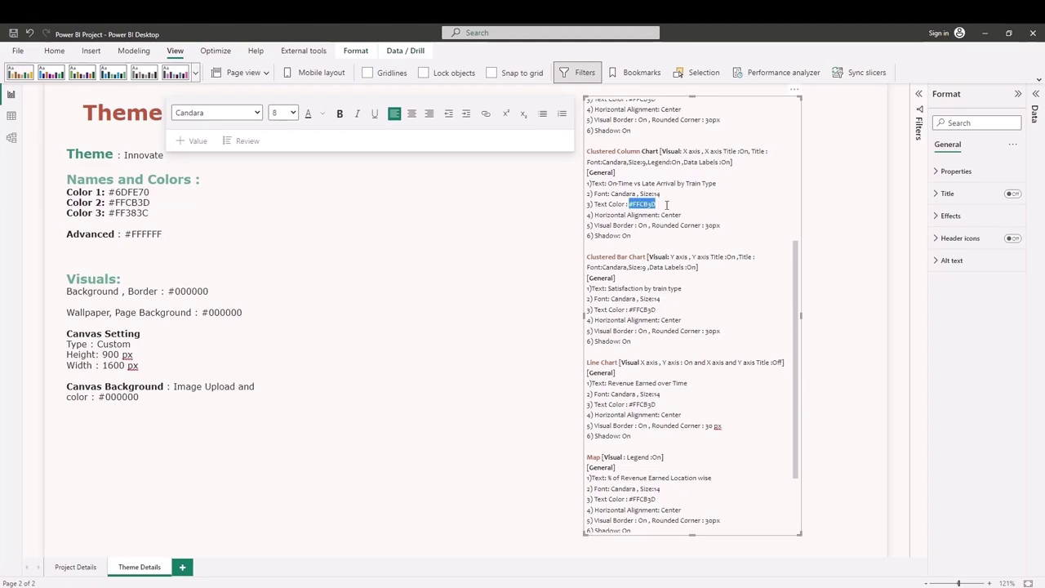
key("alt+Tab")
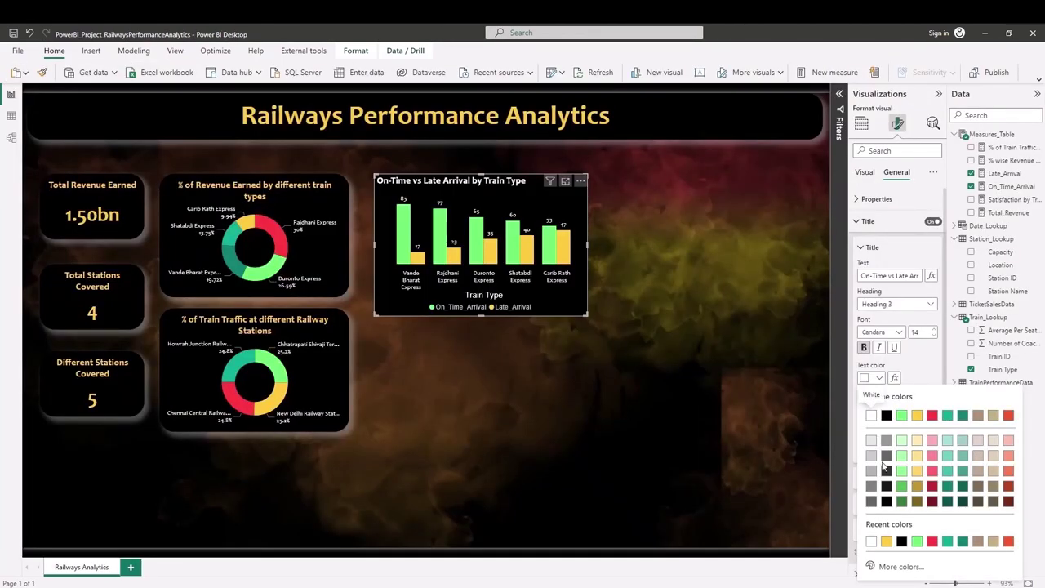
left_click(898, 564)
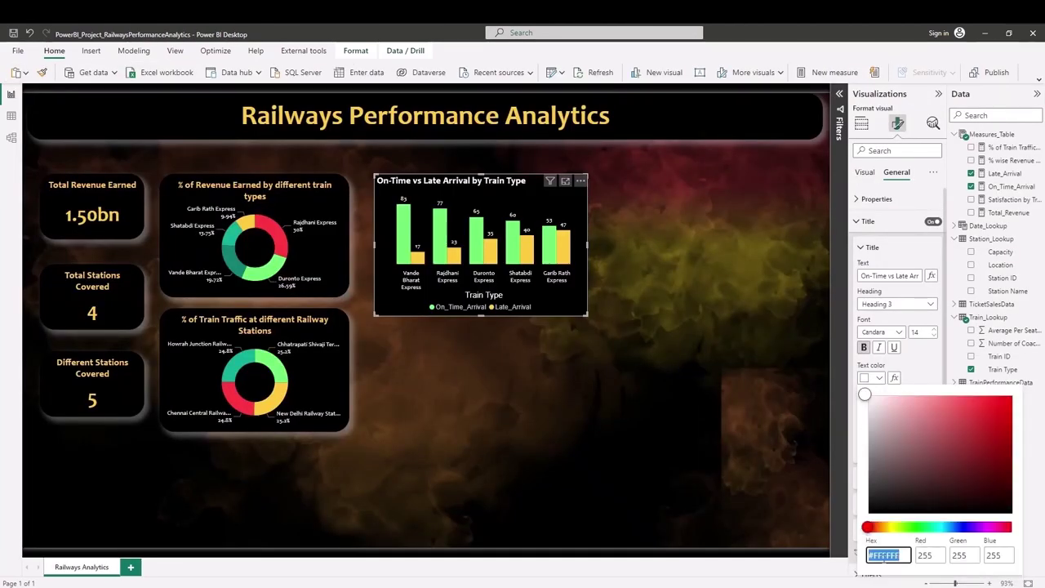
key("ctrl+v")
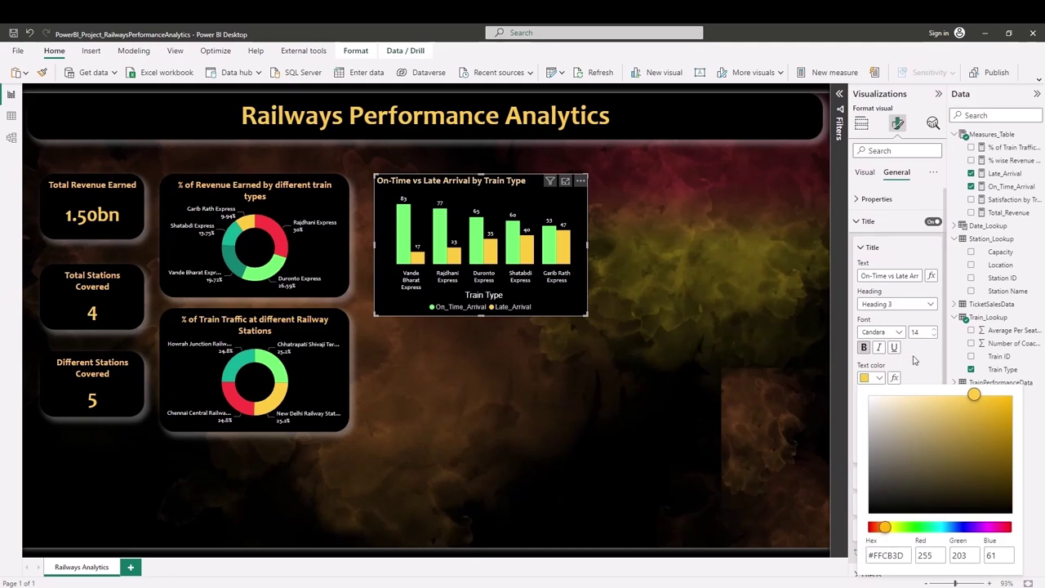
key("Return")
left_click(878, 437)
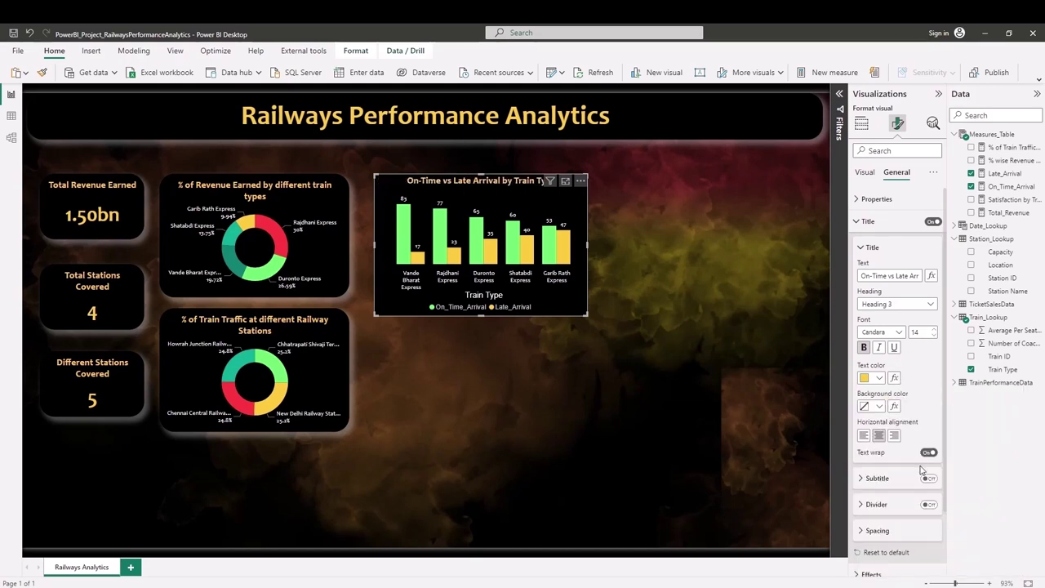
left_click(858, 248)
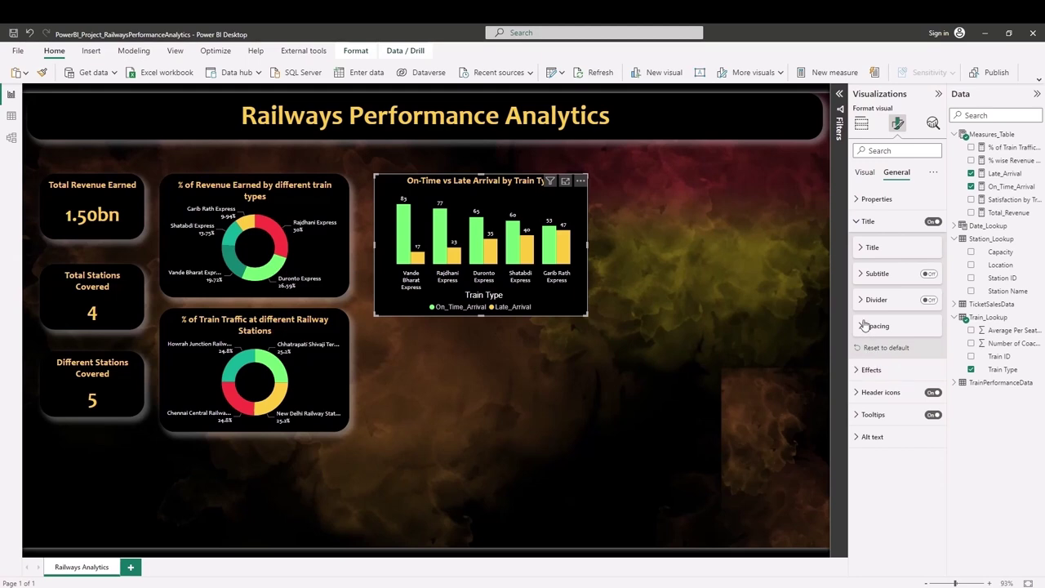
Turn on the arrival chart's visual border with 30 px rounded corners and enable its shadow.
left_click(860, 227)
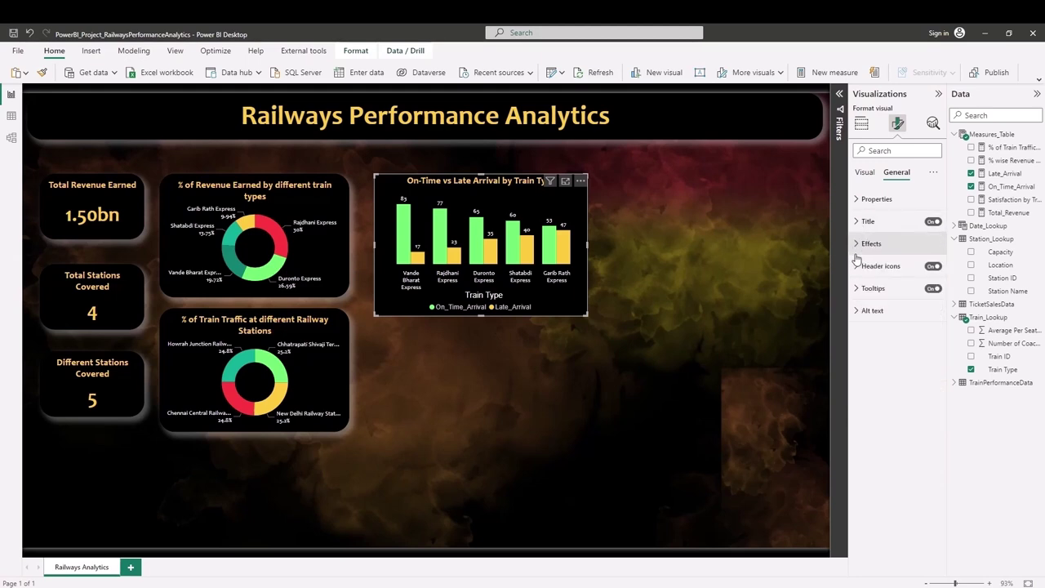
left_click(868, 243)
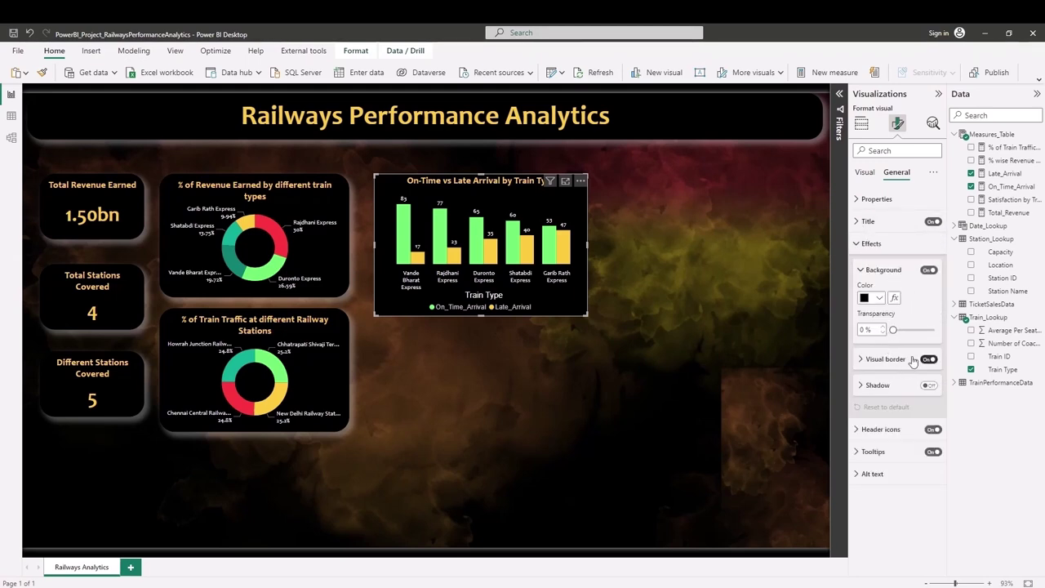
left_click(865, 361)
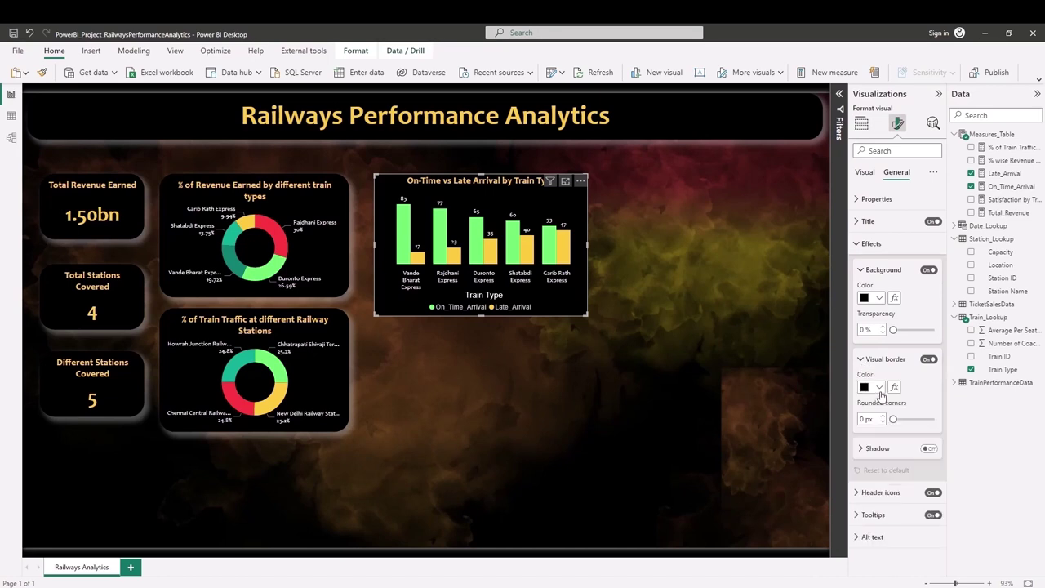
left_click_drag(893, 419, 948, 418)
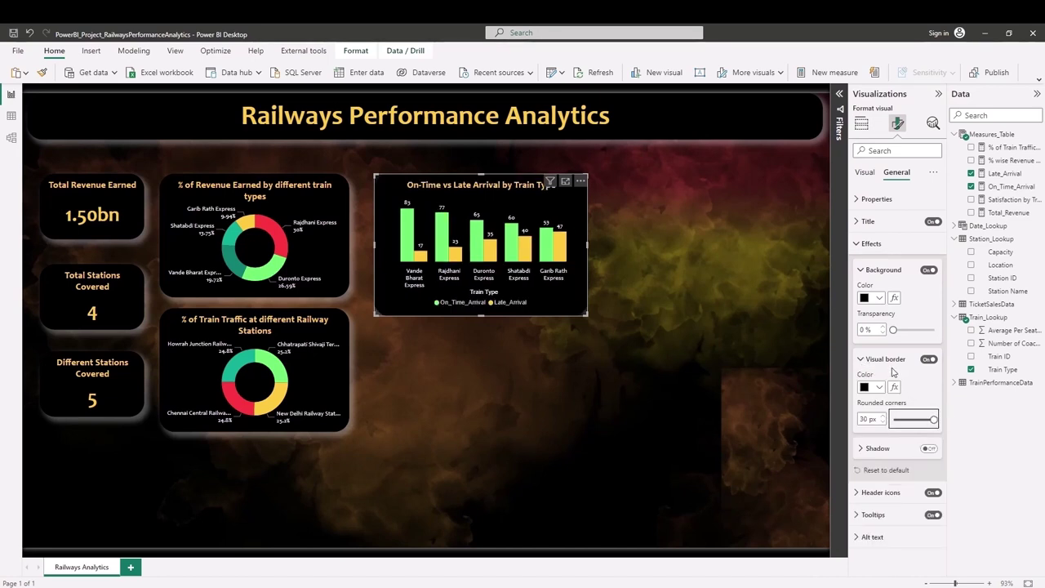
left_click(862, 360)
left_click(929, 386)
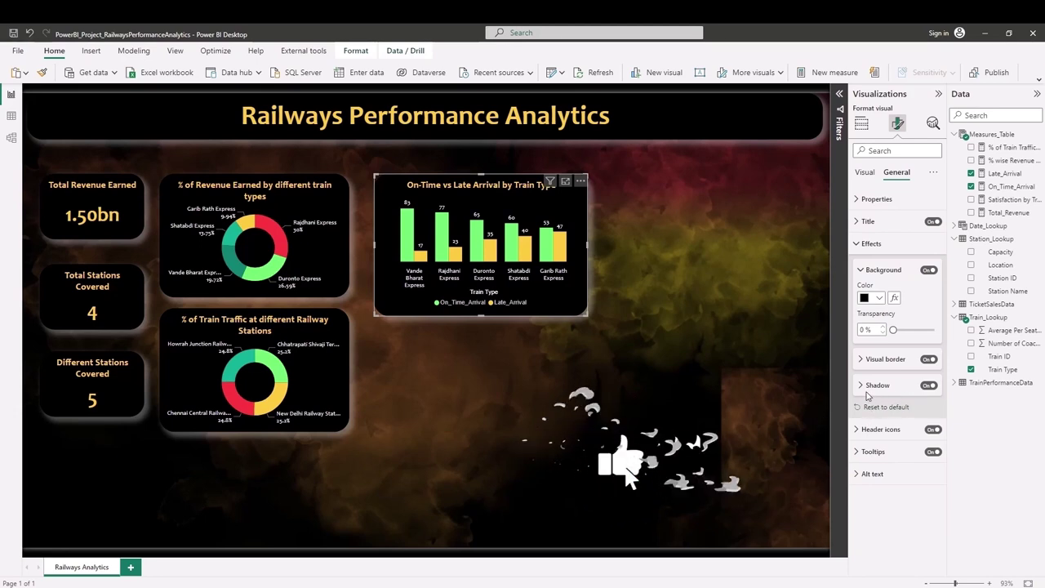
left_click(863, 385)
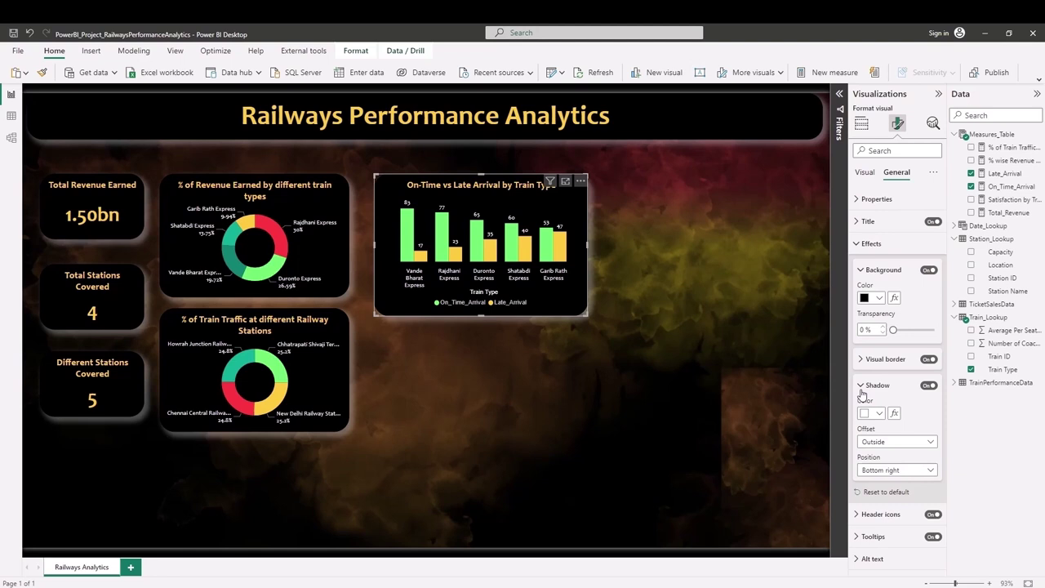
left_click(861, 386)
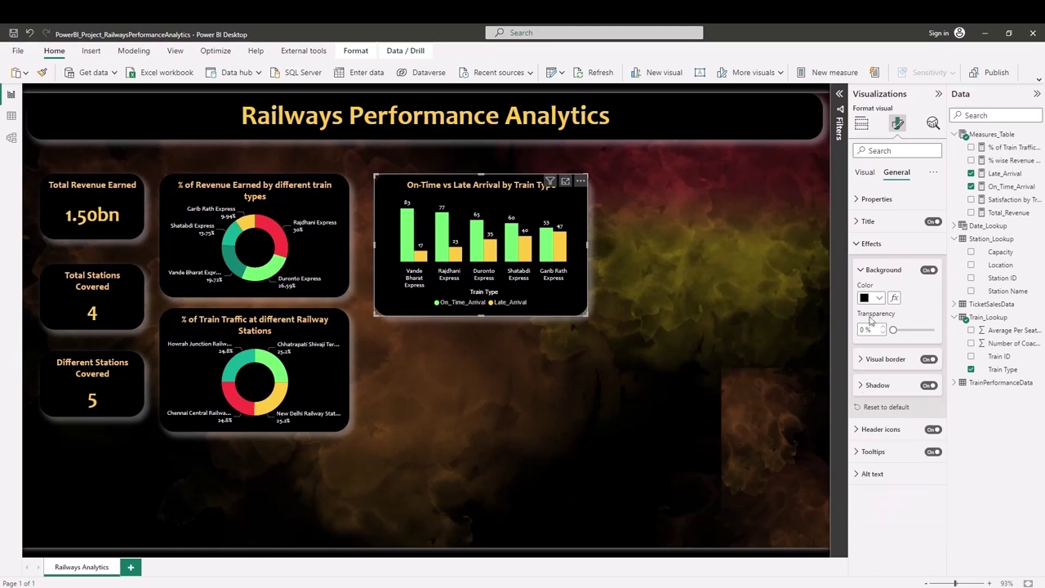
left_click(860, 270)
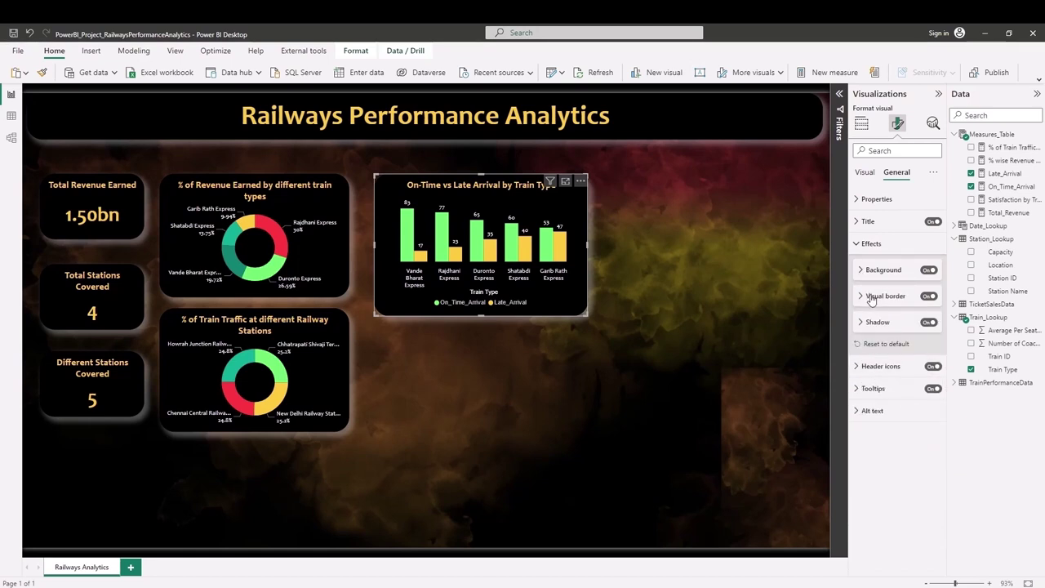
left_click(870, 243)
left_click(693, 303)
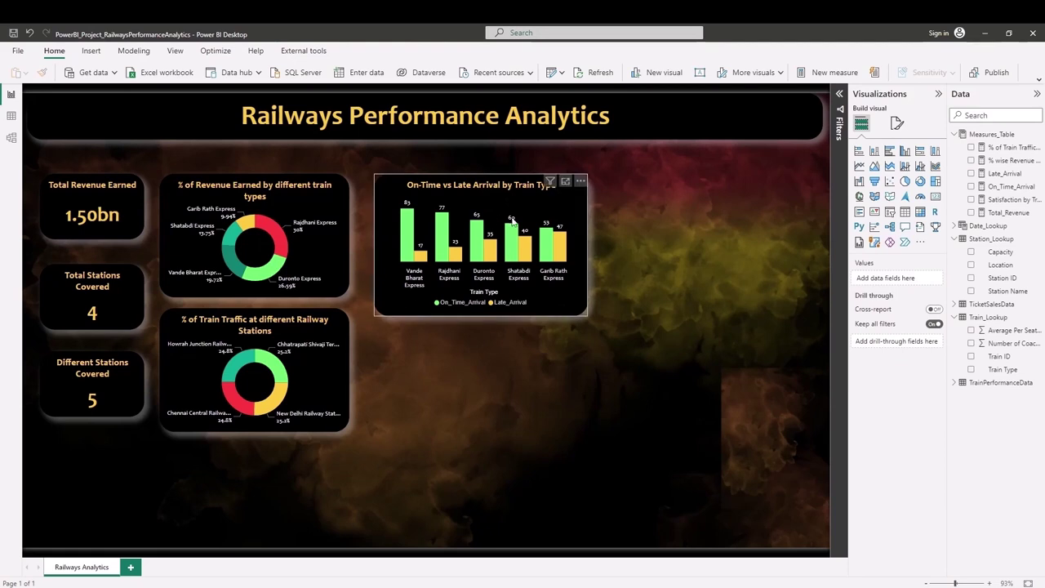
Nudge the arrival column chart a few pixels left and fine-tune its placement.
left_click_drag(529, 230, 518, 231)
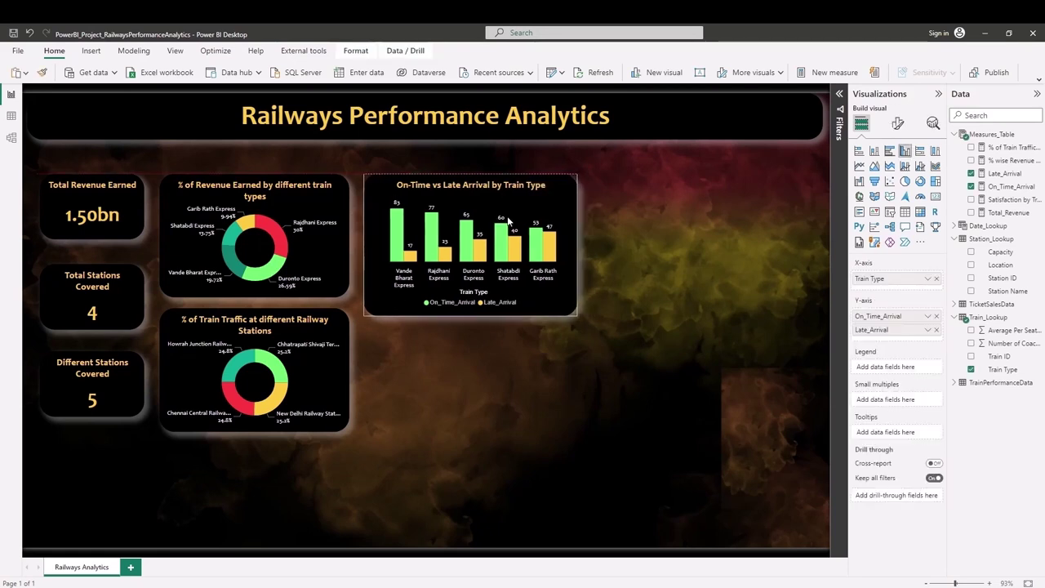
left_click(637, 284)
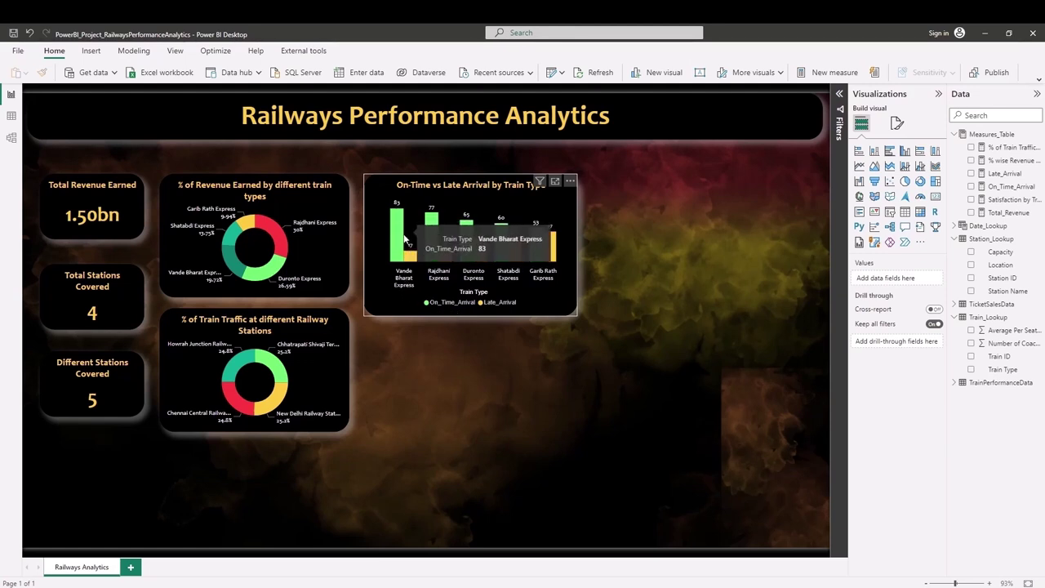
mouse_move(415, 260)
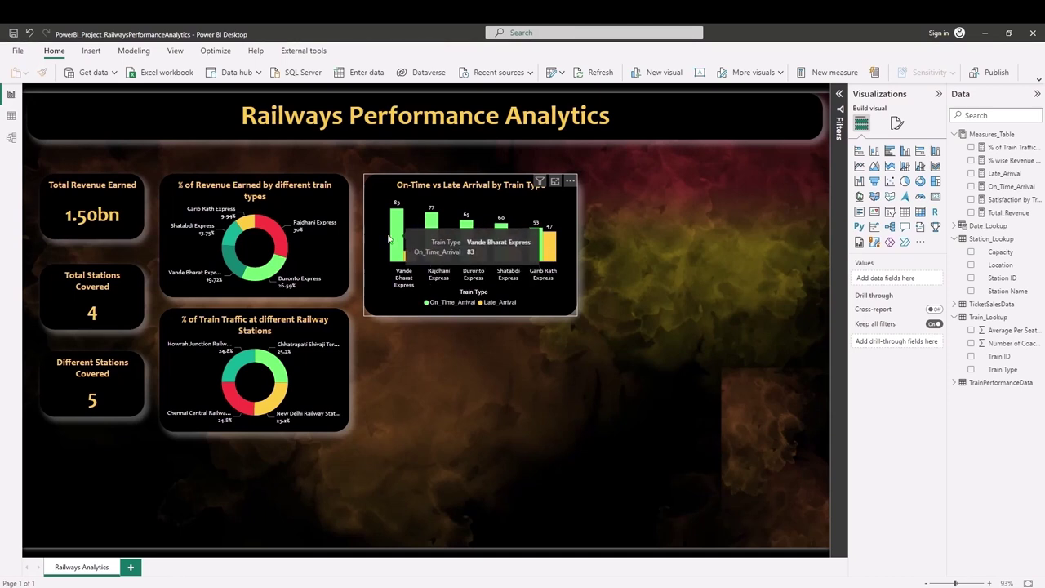
mouse_move(526, 233)
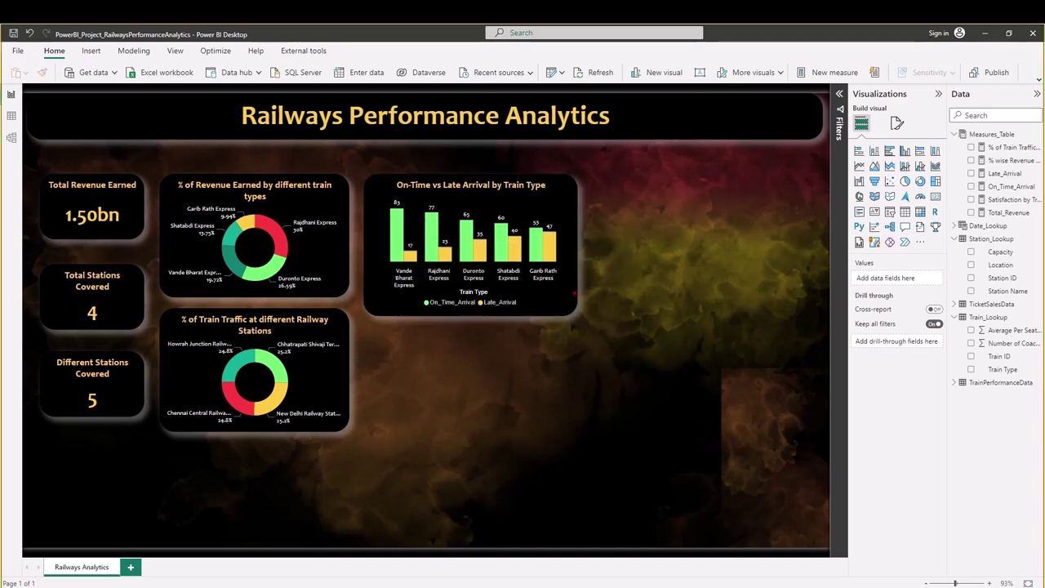
left_click_drag(565, 250, 576, 241)
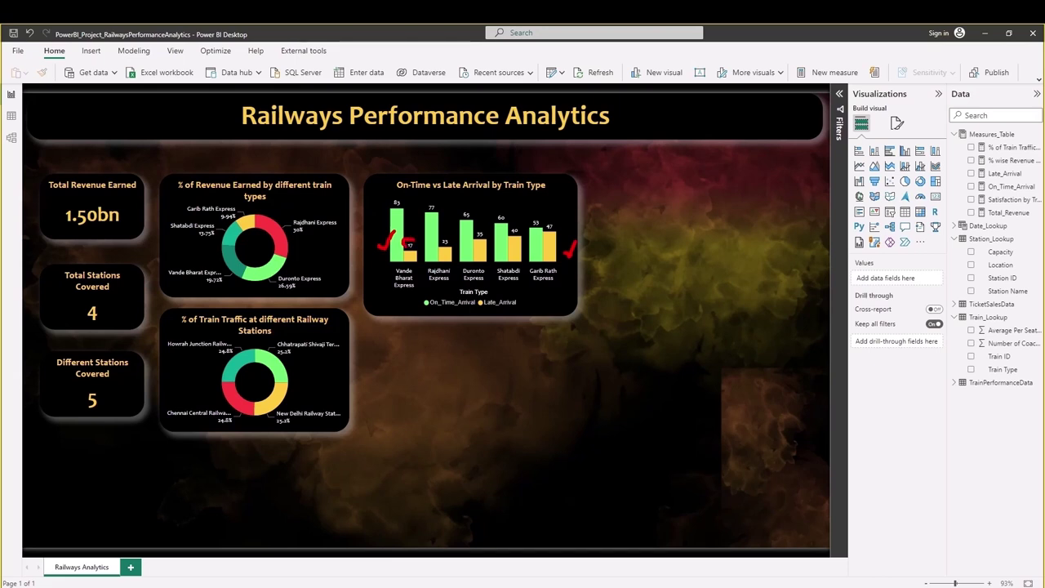
left_click_drag(410, 242, 416, 247)
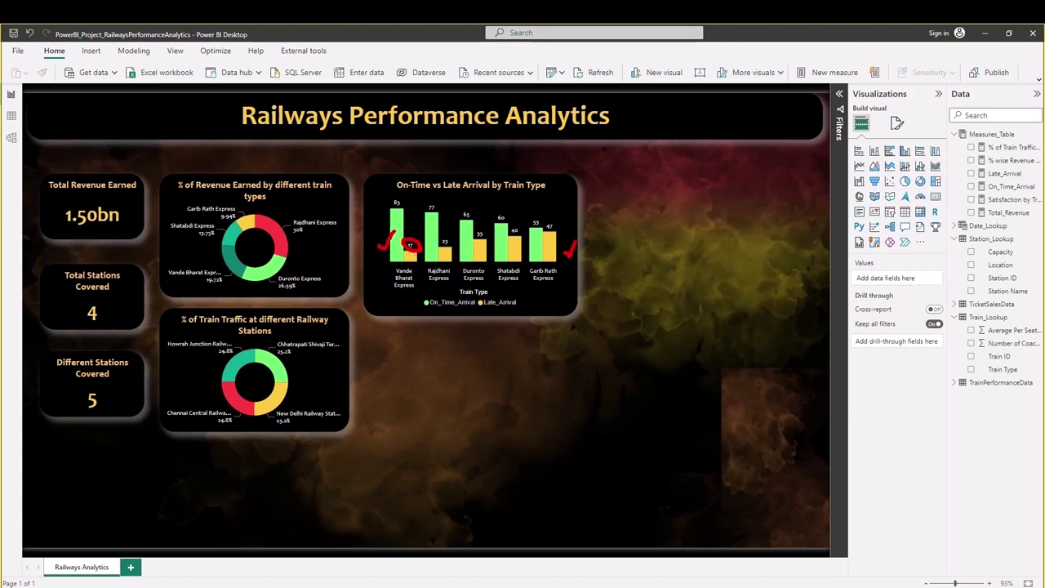
key("Escape")
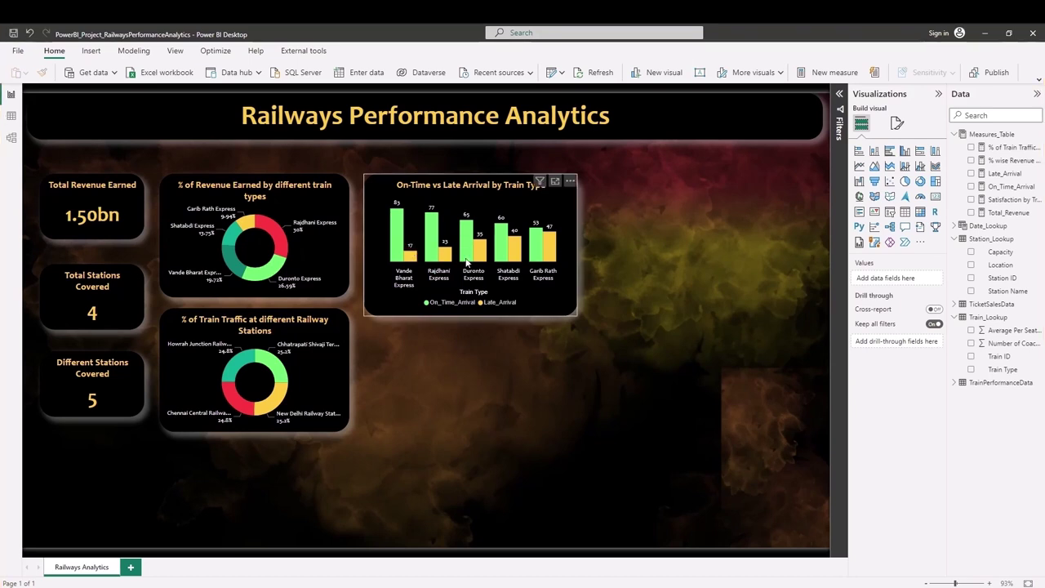
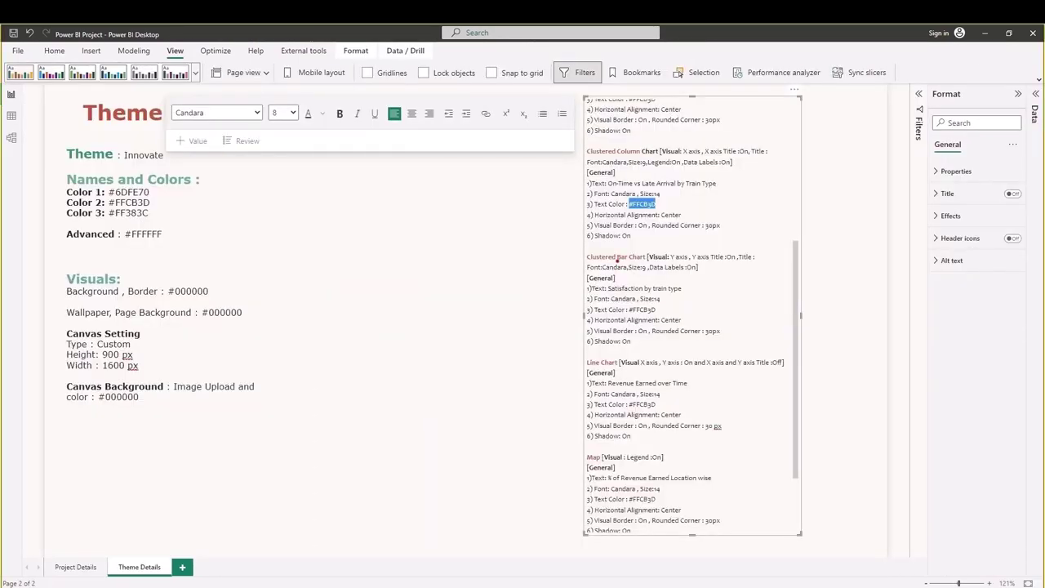
Bring up the Railways Performance Analytics report and select the On-Time vs Late Arrival chart.
left_click_drag(589, 252, 608, 355)
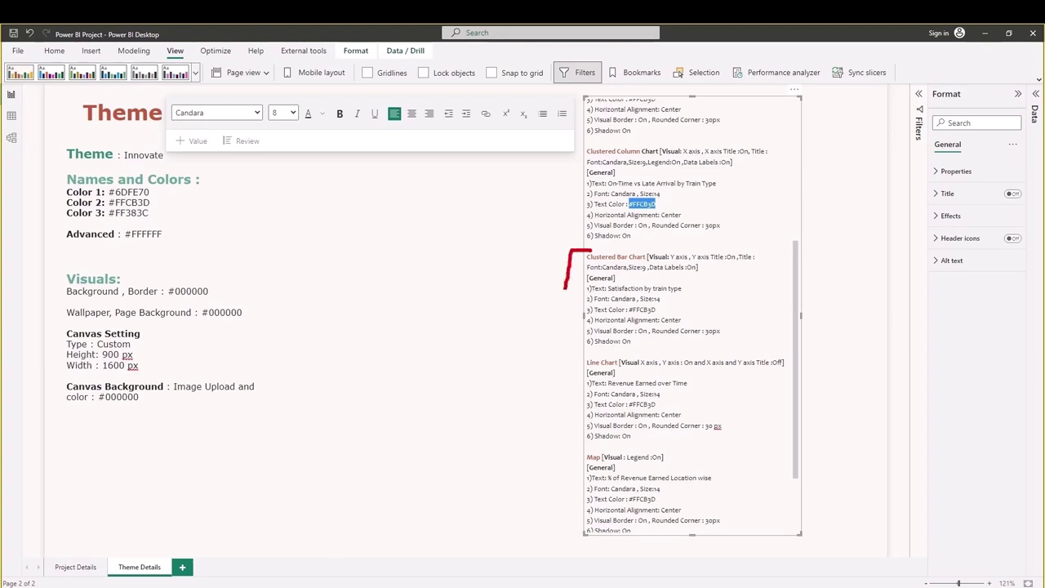
left_click_drag(335, 423, 1016, 423)
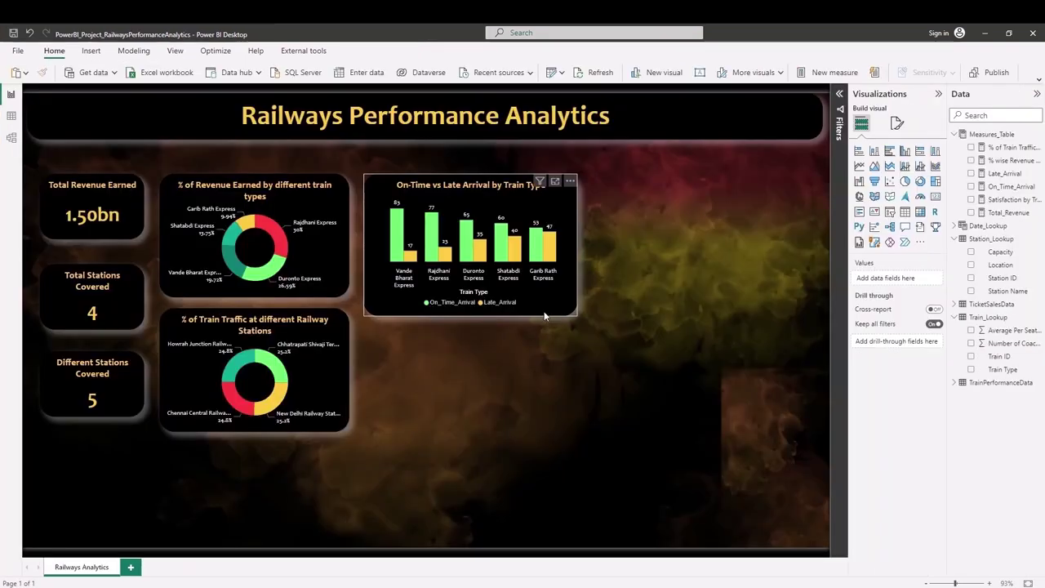
left_click(543, 313)
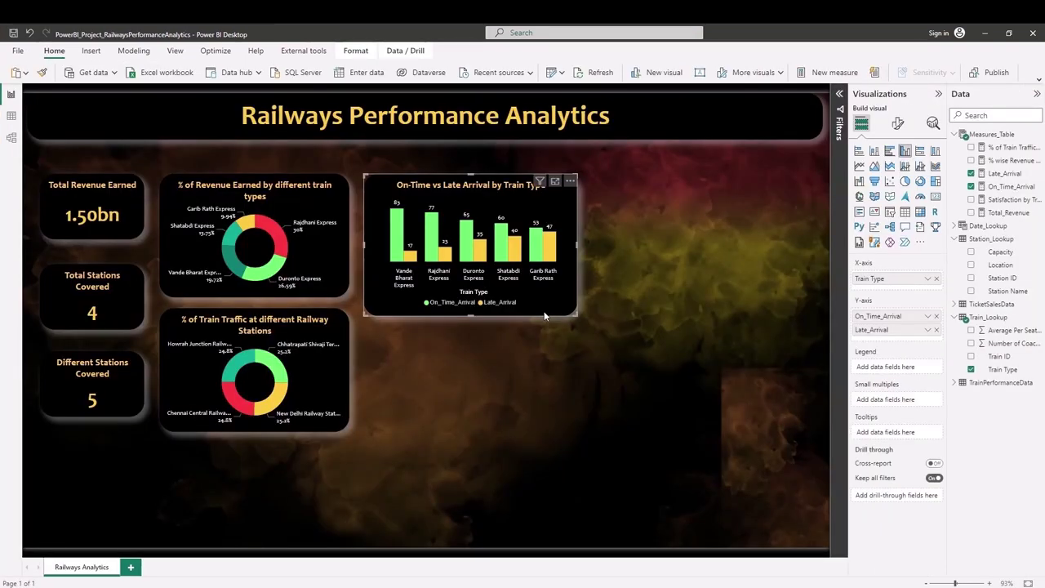
Duplicate the arrival chart, place the copy below it, and make it a clustered bar chart.
key("ctrl+c")
key("ctrl+v")
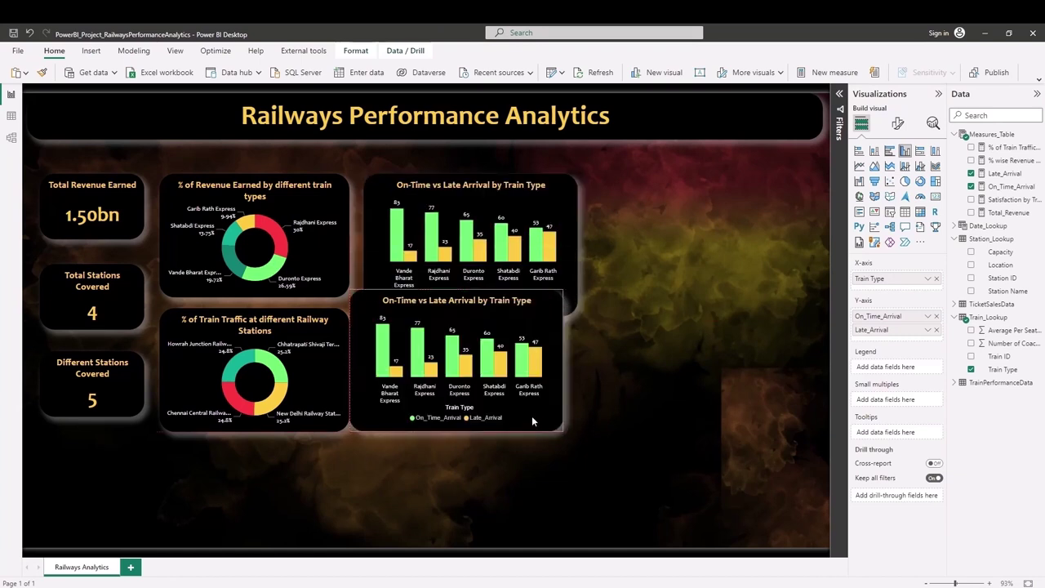
left_click_drag(545, 316, 543, 454)
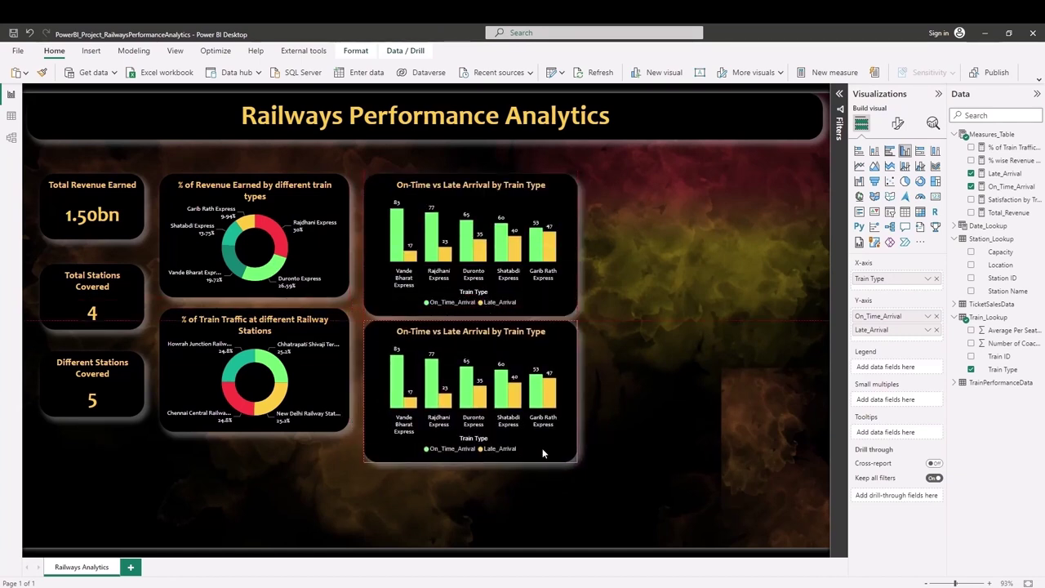
left_click(889, 151)
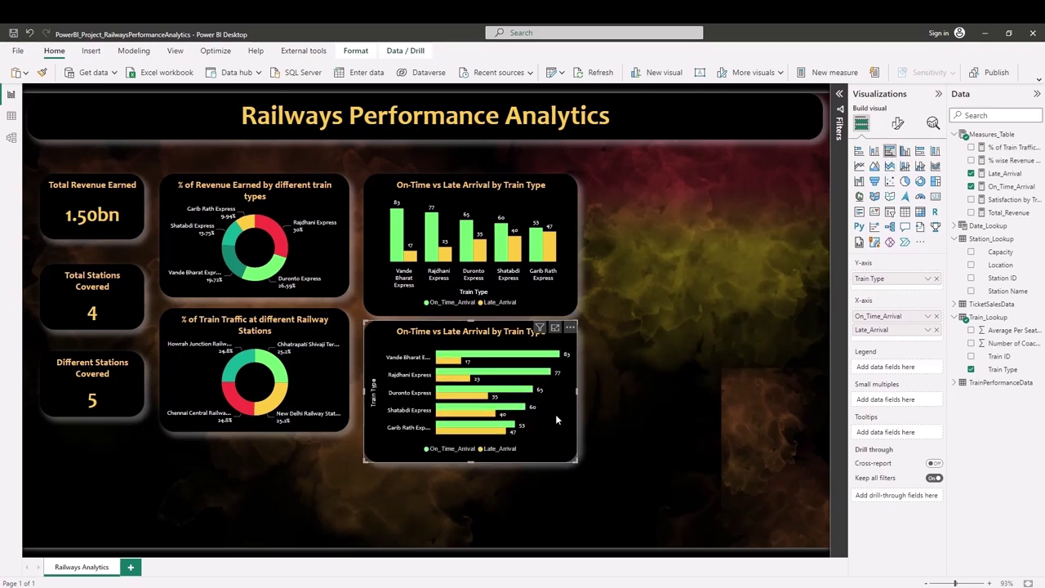
Replace the arrival measures with Satisfaction by Train Type, formatted as a percentage.
left_click(937, 329)
left_click(937, 316)
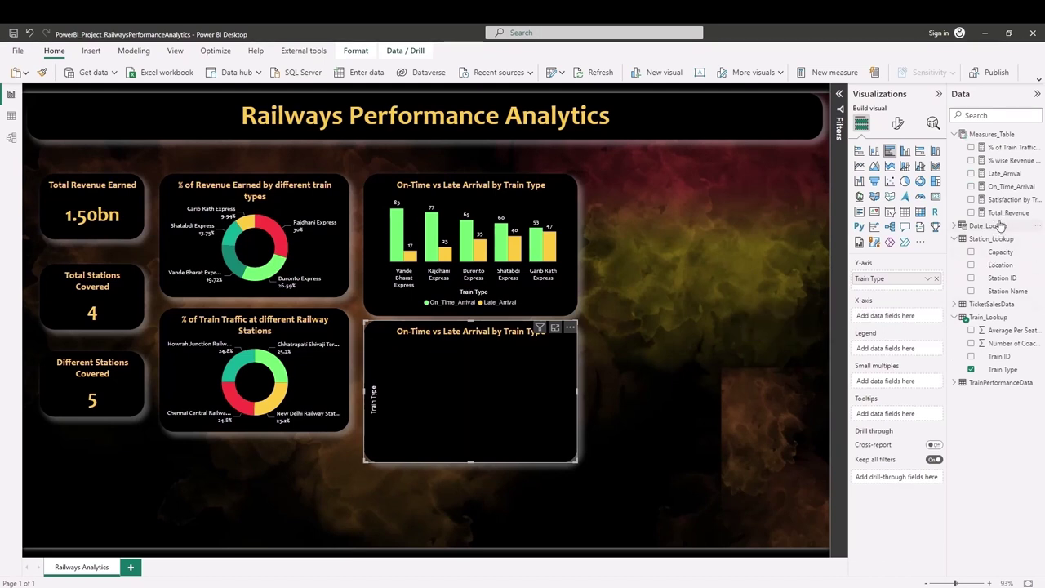
left_click_drag(1004, 199, 917, 319)
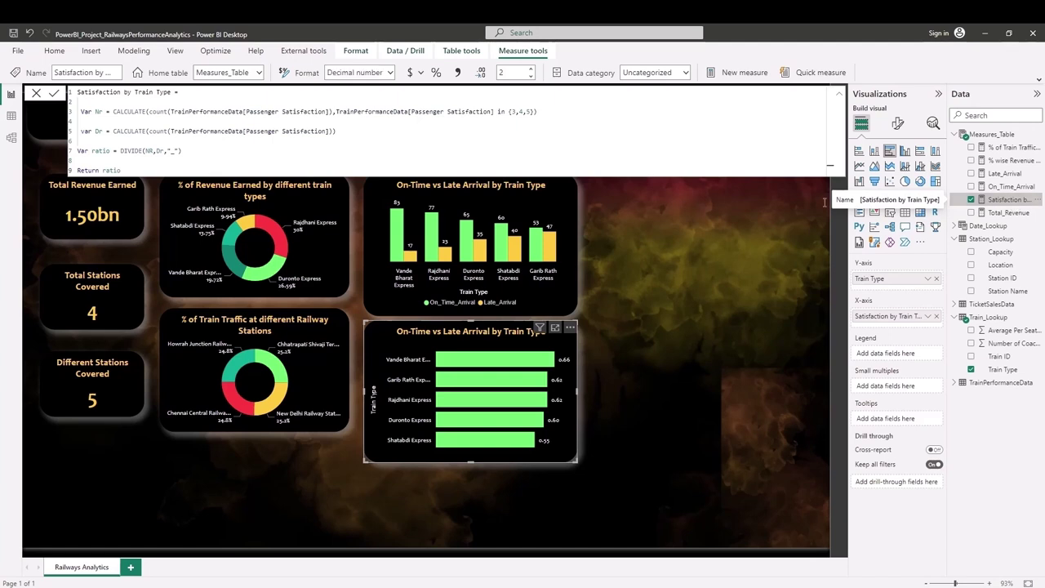
left_click(436, 74)
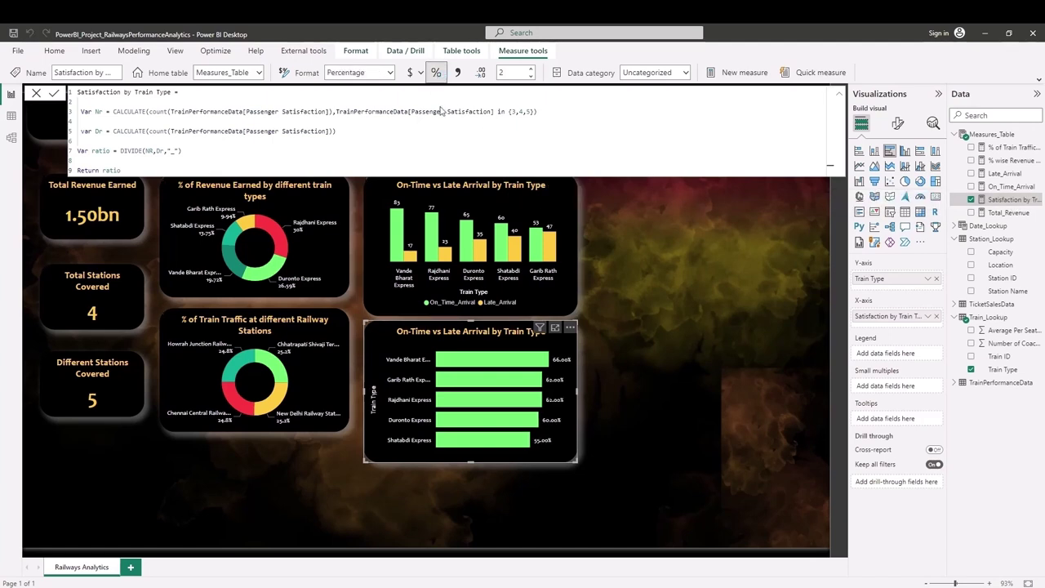
left_click(36, 95)
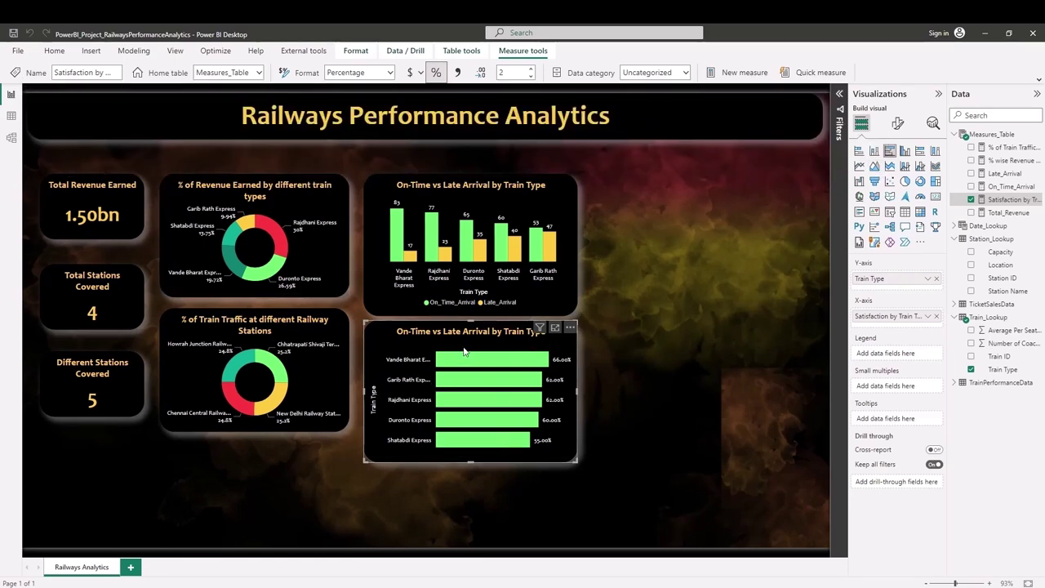
Expand the bar chart's title settings and copy 'Satisfaction by train type' from the theme notes.
left_click(898, 124)
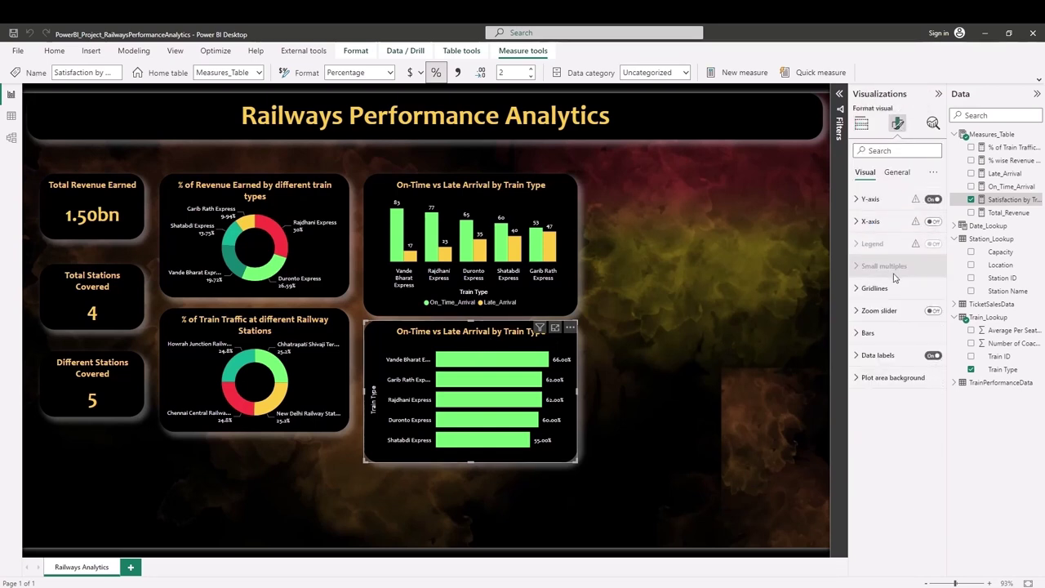
left_click(897, 173)
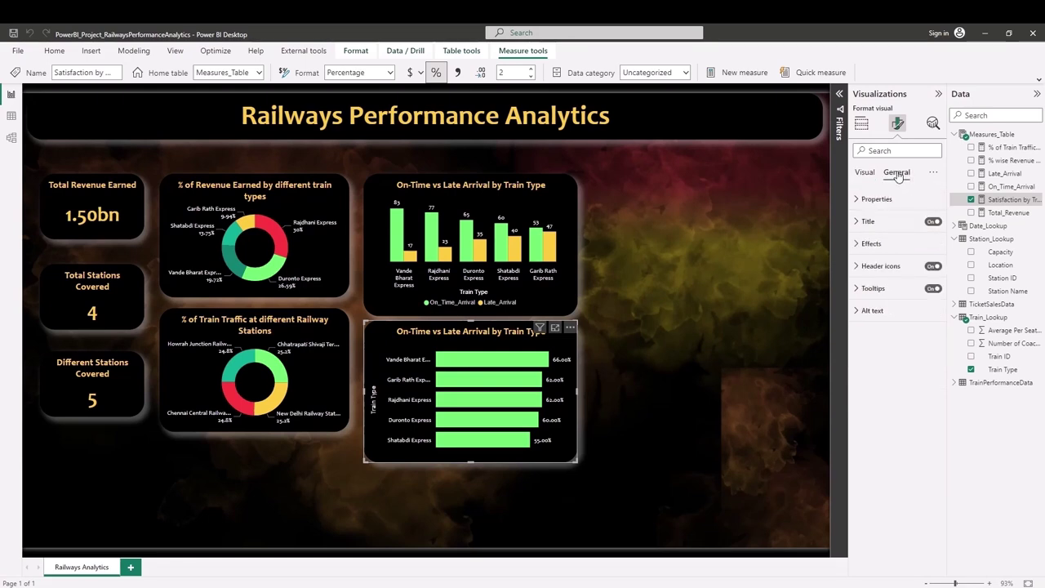
left_click(869, 221)
mouse_move(397, 572)
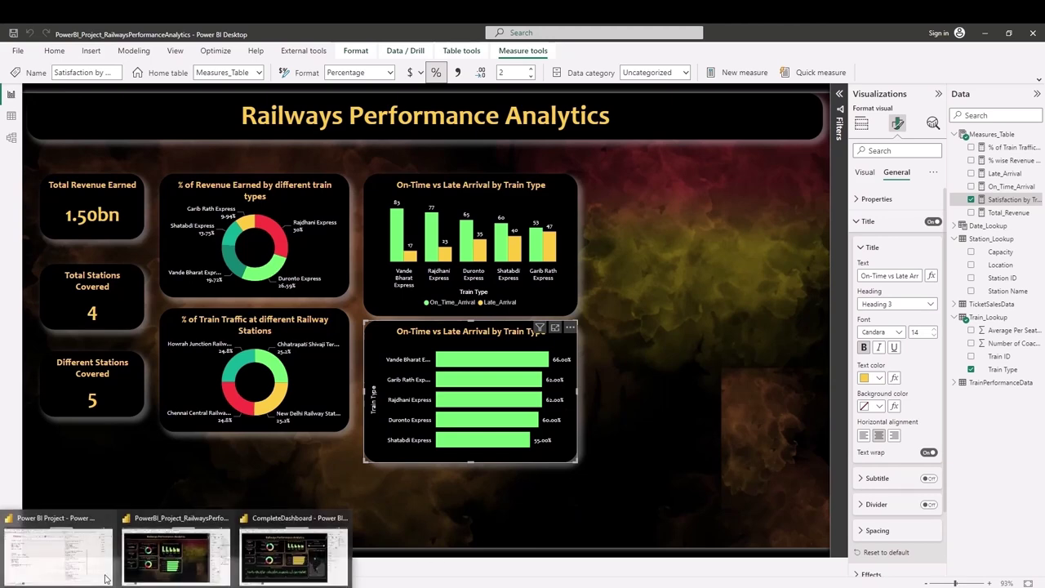
left_click(82, 563)
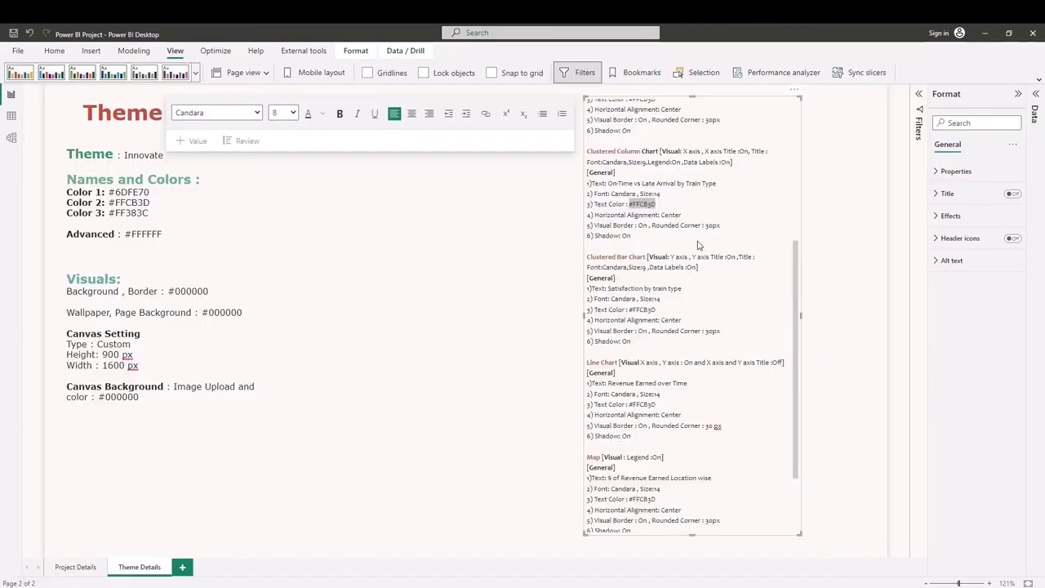
double_click(642, 203)
key("ctrl+c")
left_click_drag(609, 288, 694, 287)
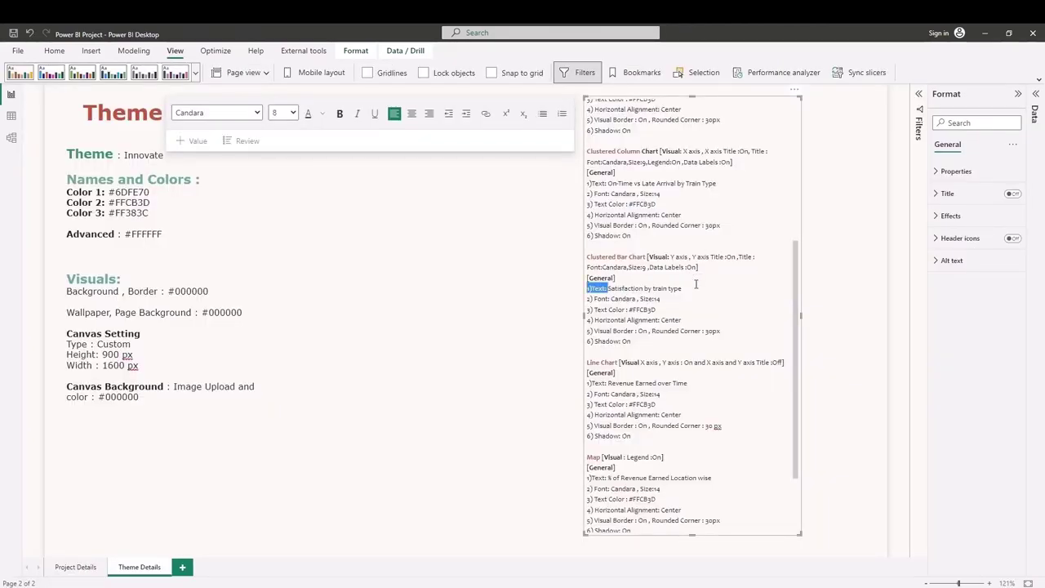
key("alt+Tab")
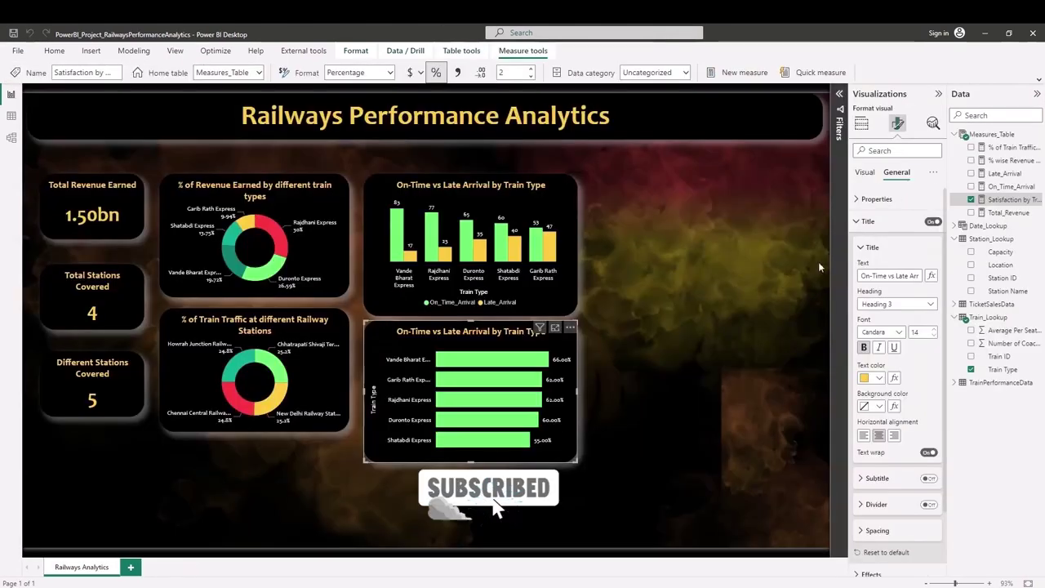
Replace the bar chart's title text with 'Satisfaction by train type'.
key("ctrl+a")
key("ctrl+v")
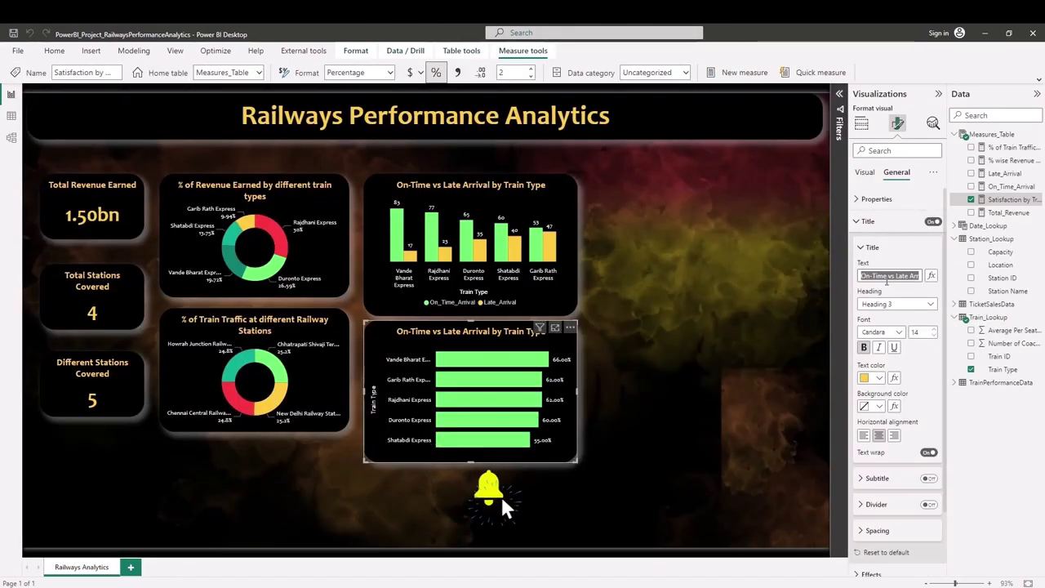
key("Return")
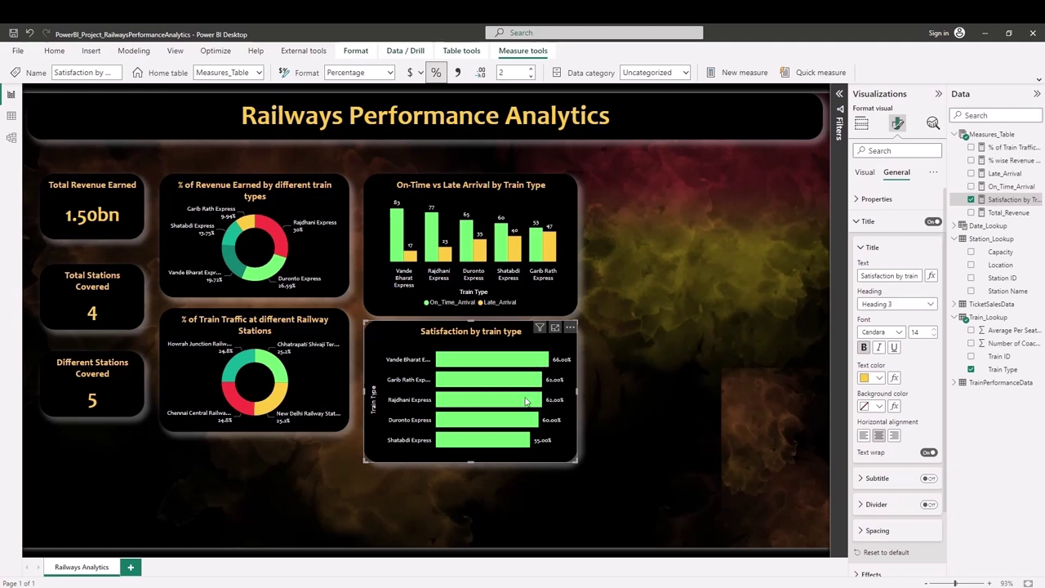
mouse_move(471, 370)
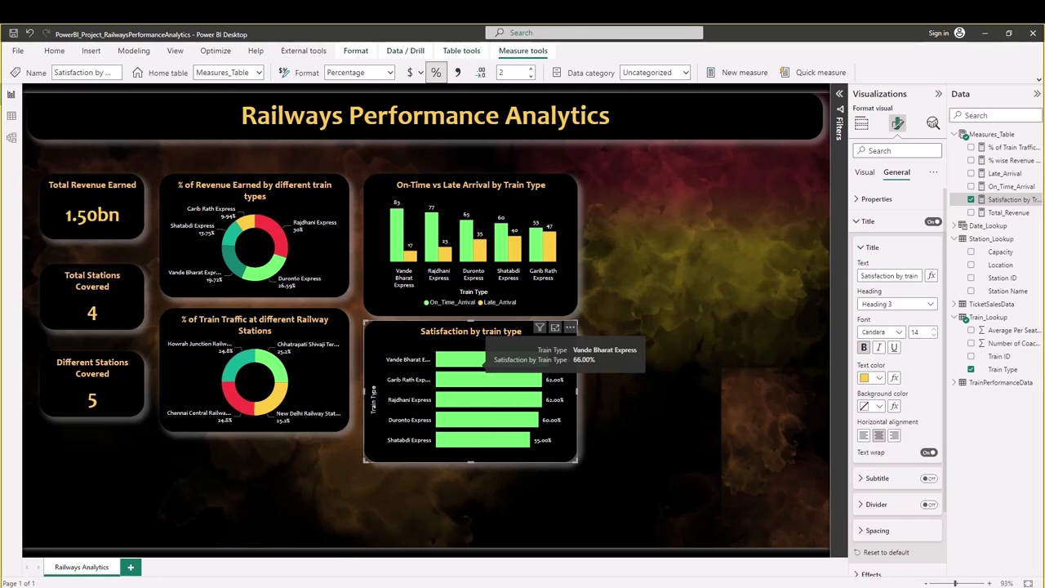
left_click_drag(544, 423, 574, 423)
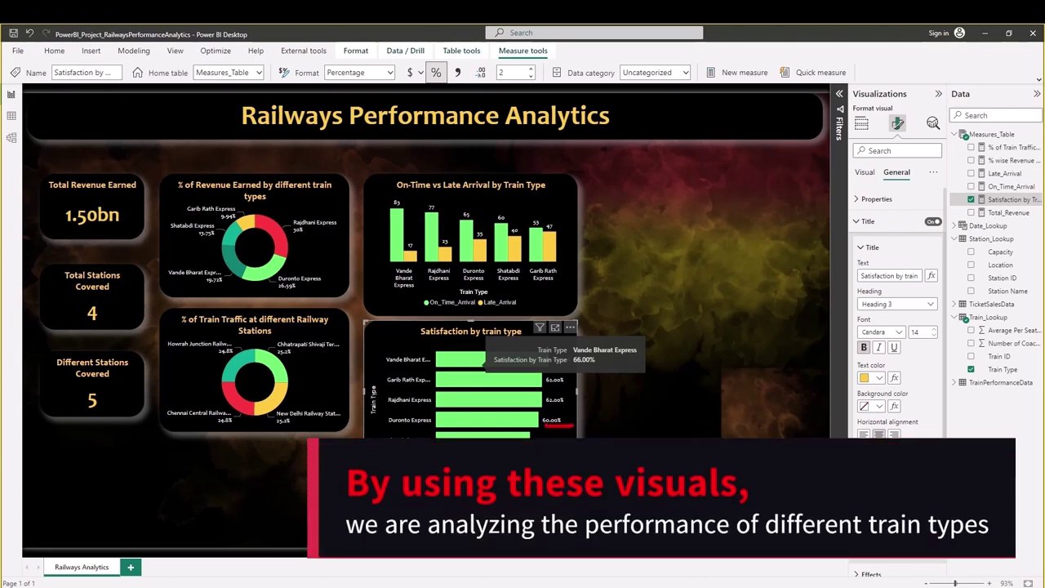
key("Escape")
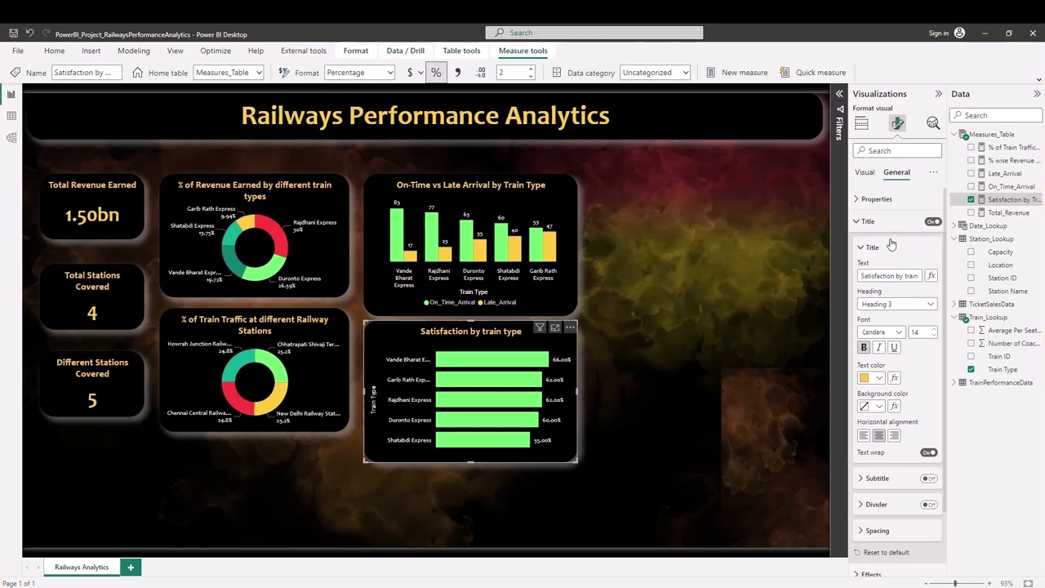
Bring up the colour choices in the chart's Bars formatting settings.
left_click(865, 173)
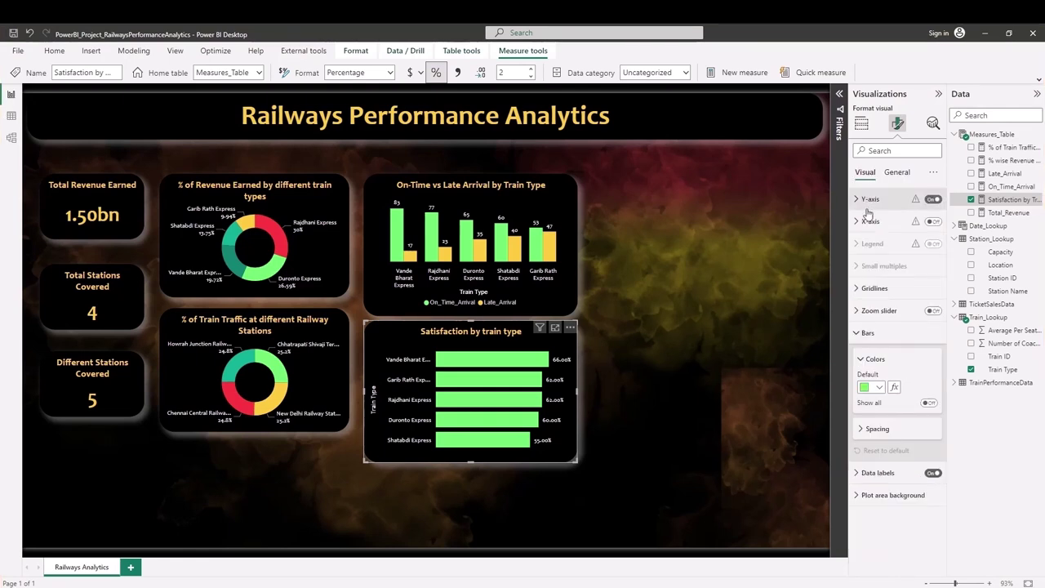
left_click(862, 335)
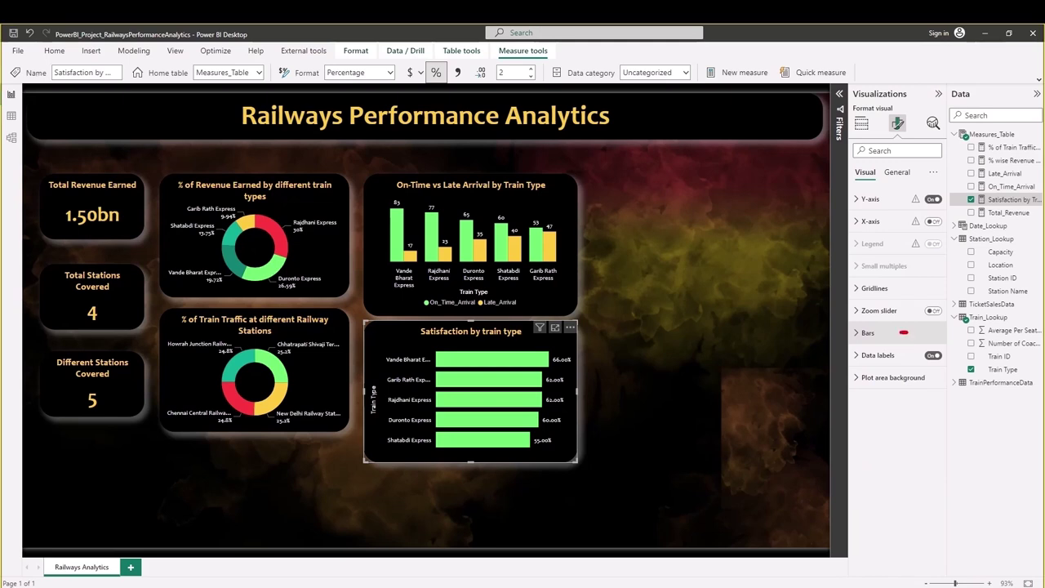
left_click_drag(902, 333, 920, 330)
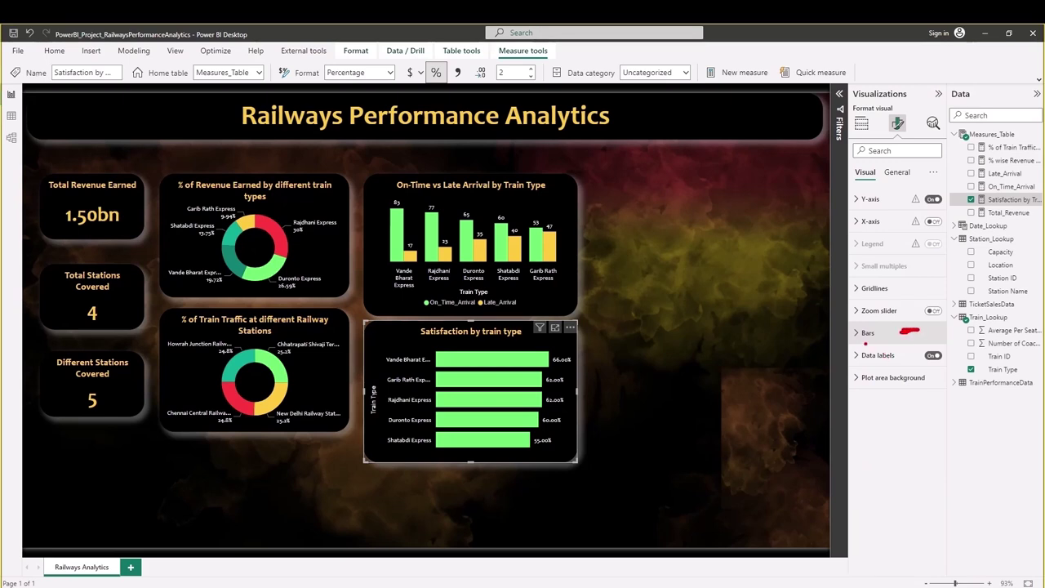
left_click(862, 343)
key("Escape")
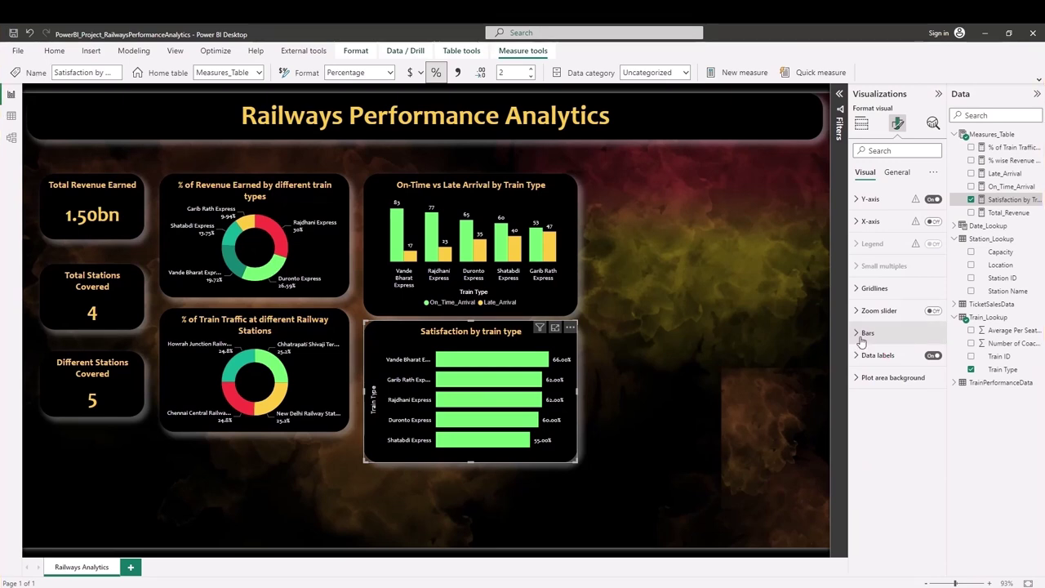
left_click(863, 332)
left_click(880, 388)
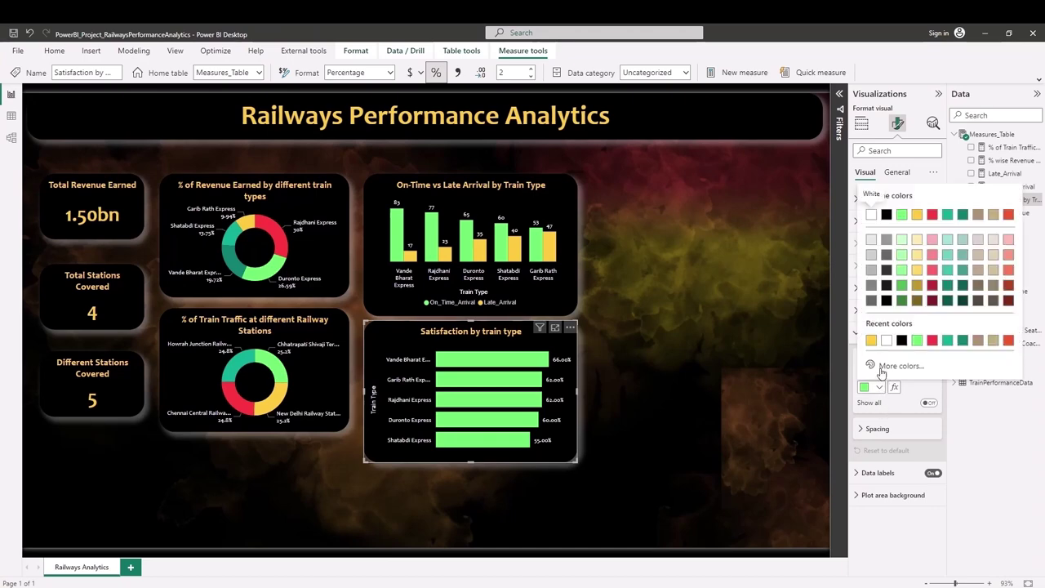
Set the bar colour to the custom hex #FFCB3D from the theme notes.
left_click(51, 551)
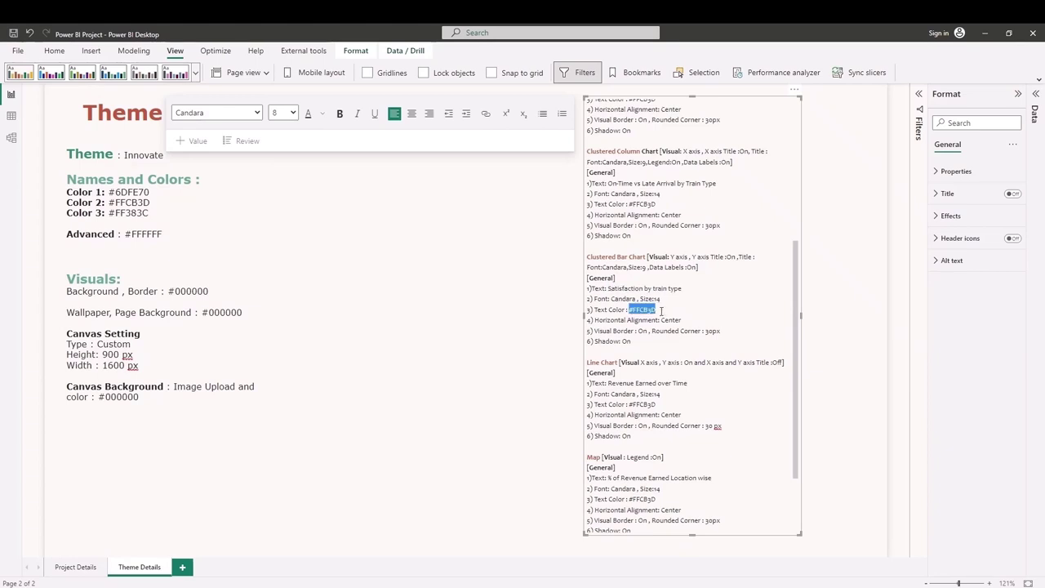
key("alt+Tab")
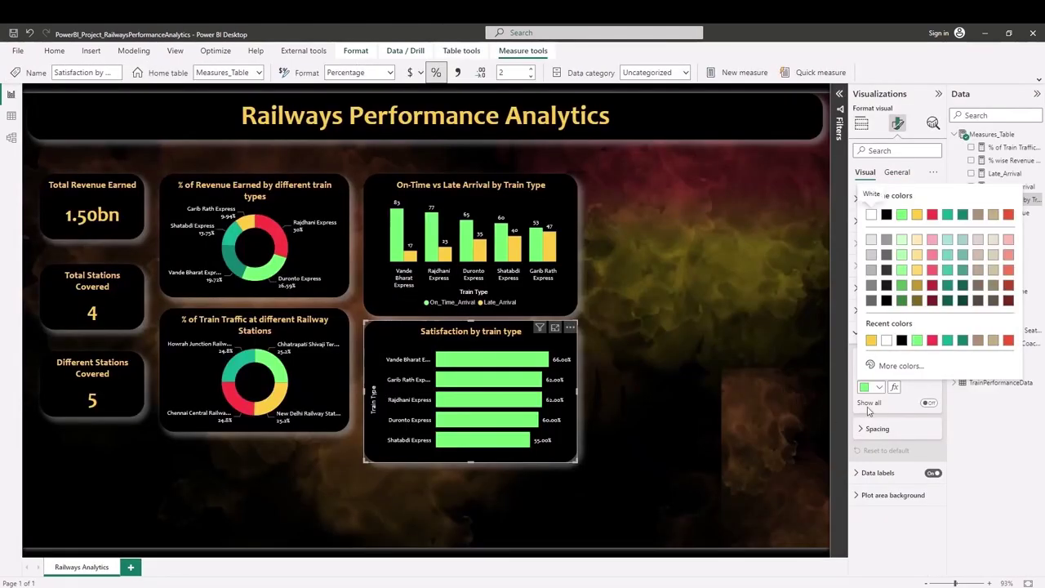
left_click(894, 366)
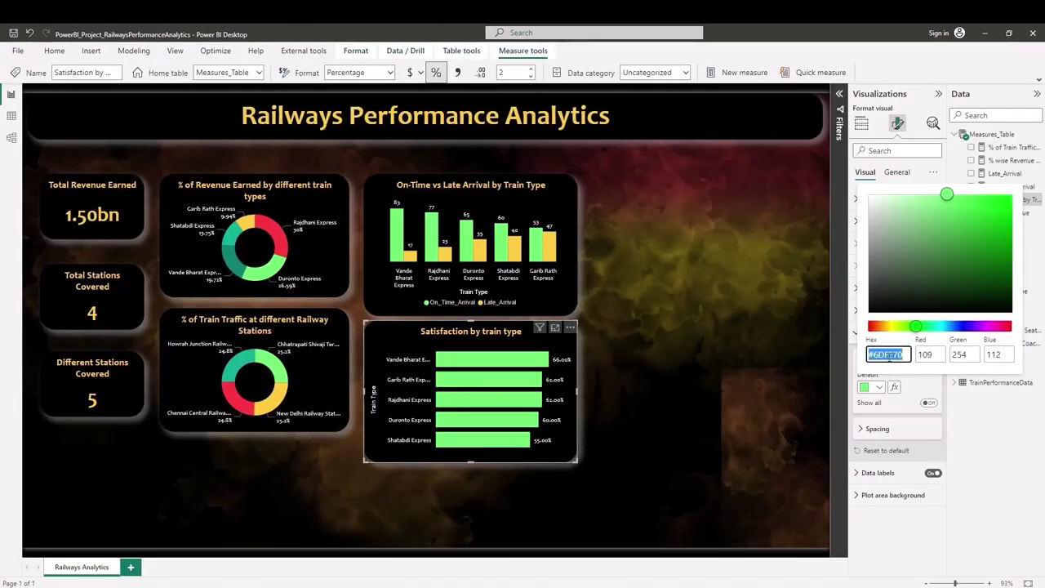
key("ctrl+v")
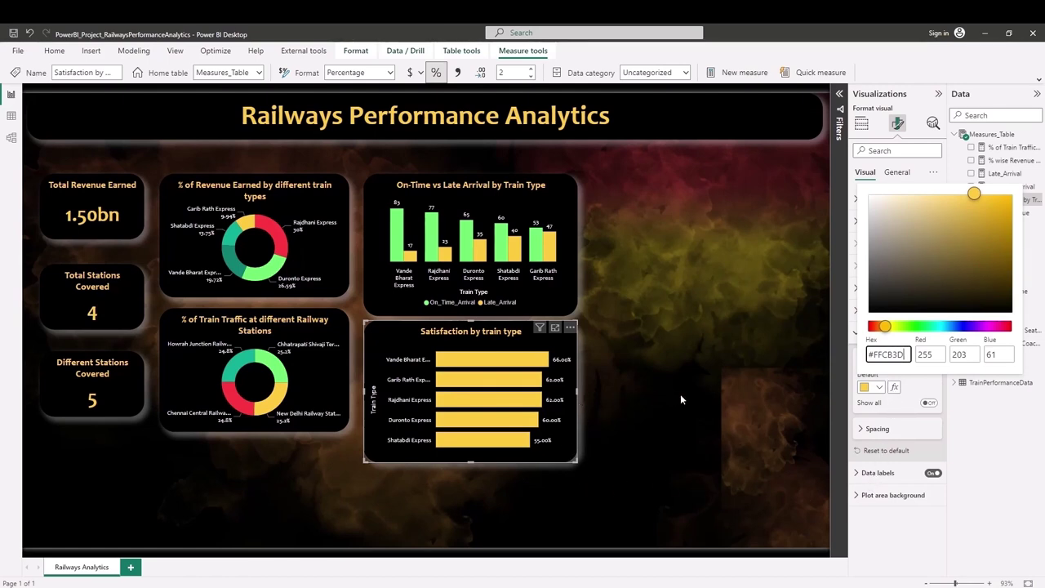
key("Escape")
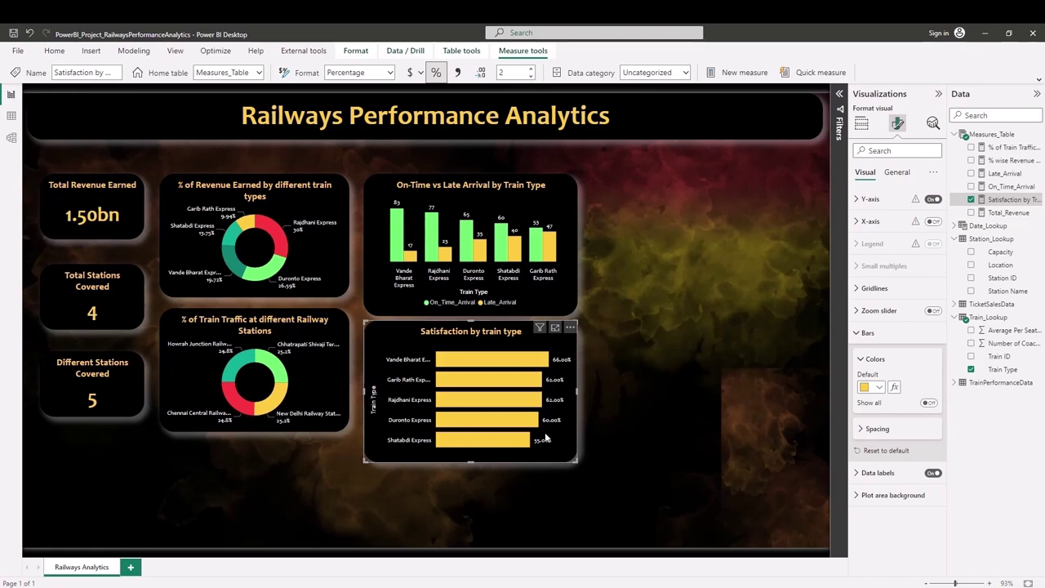
left_click(596, 331)
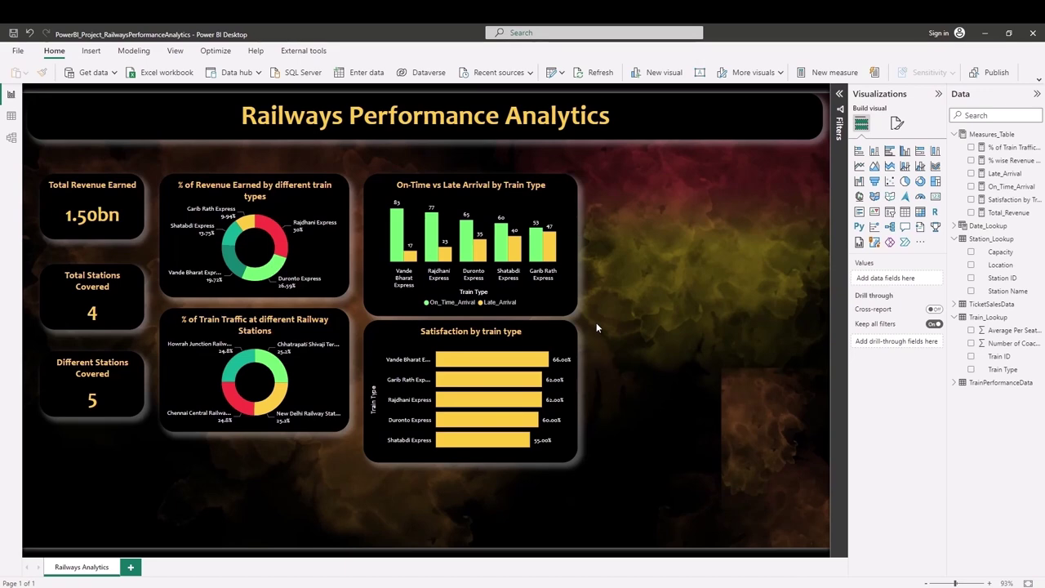
left_click(187, 533)
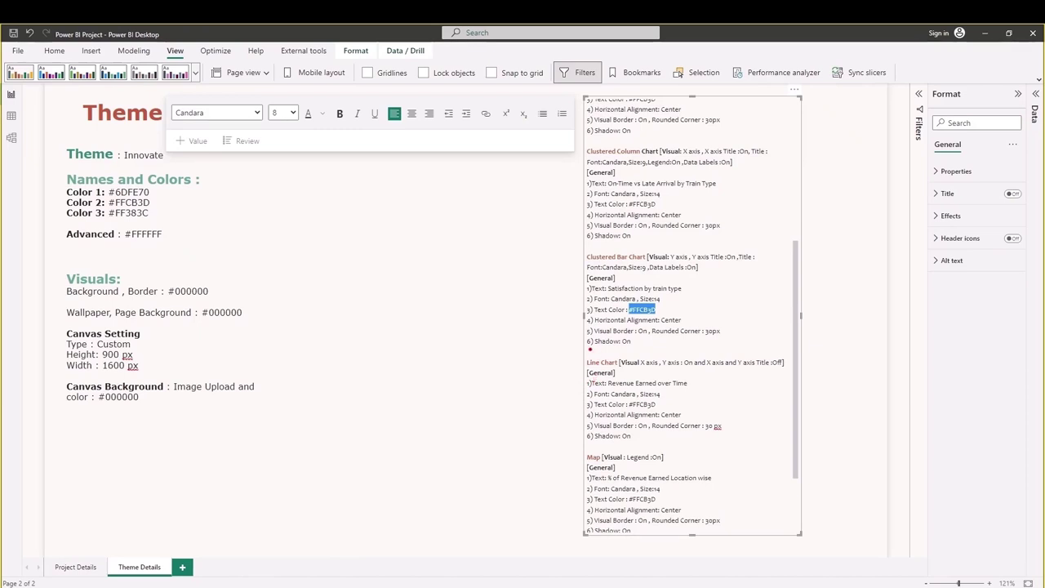
mouse_move(590, 350)
left_mouse_down()
mouse_move(563, 372)
mouse_move(561, 451)
mouse_move(591, 450)
left_mouse_up()
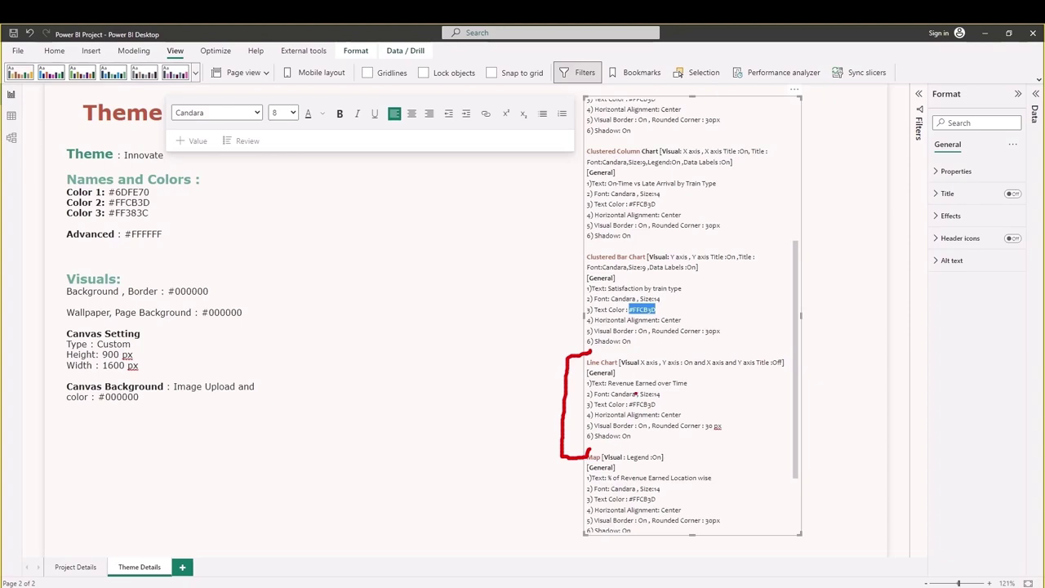
left_click_drag(608, 389, 687, 388)
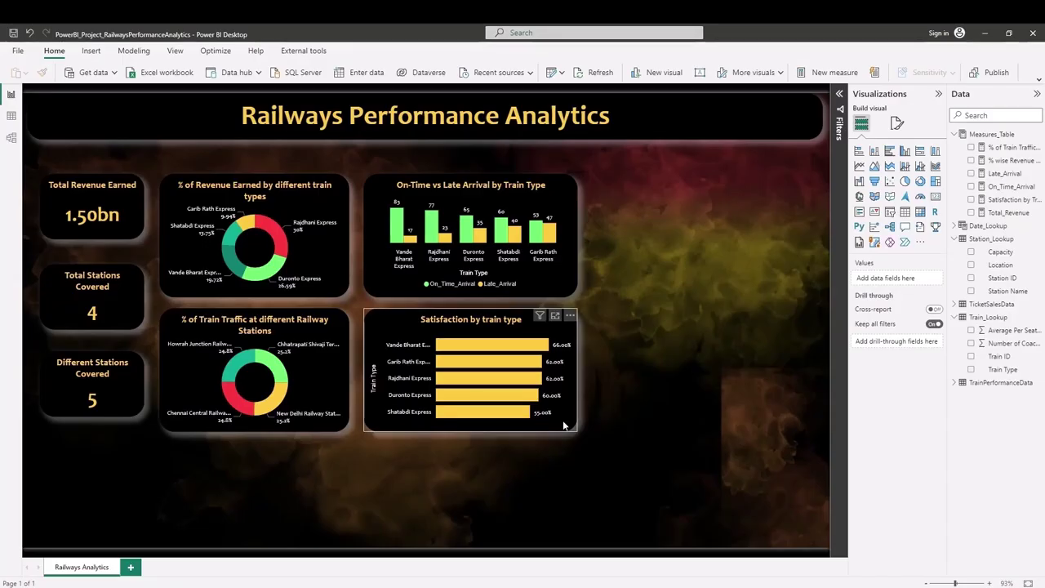
left_click(563, 426)
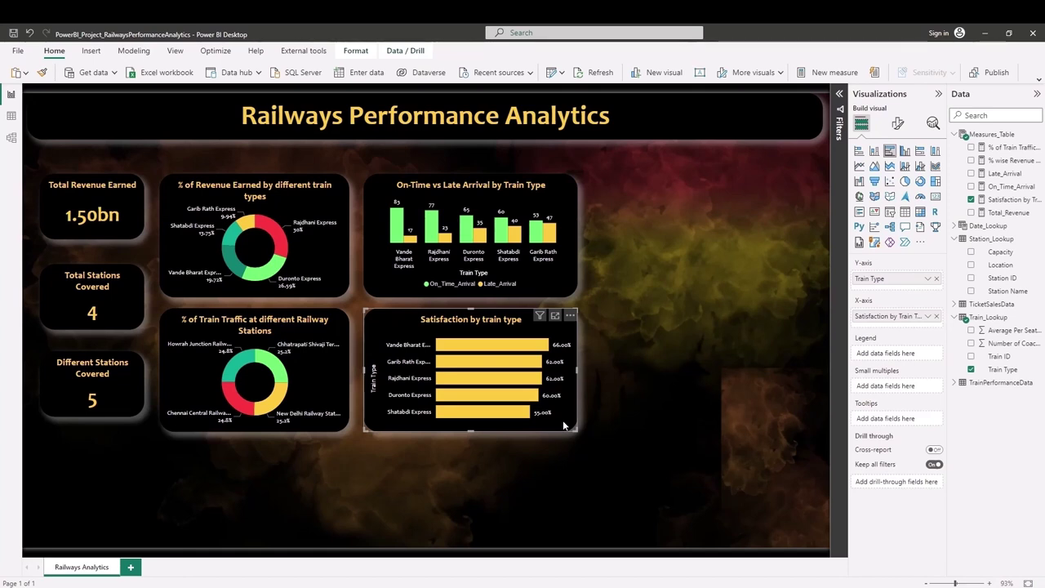
Copy the Satisfaction by train type chart to the bottom left and shorten it from the top.
key("ctrl+c")
key("ctrl+v")
left_click_drag(565, 420, 243, 547)
left_click(156, 420)
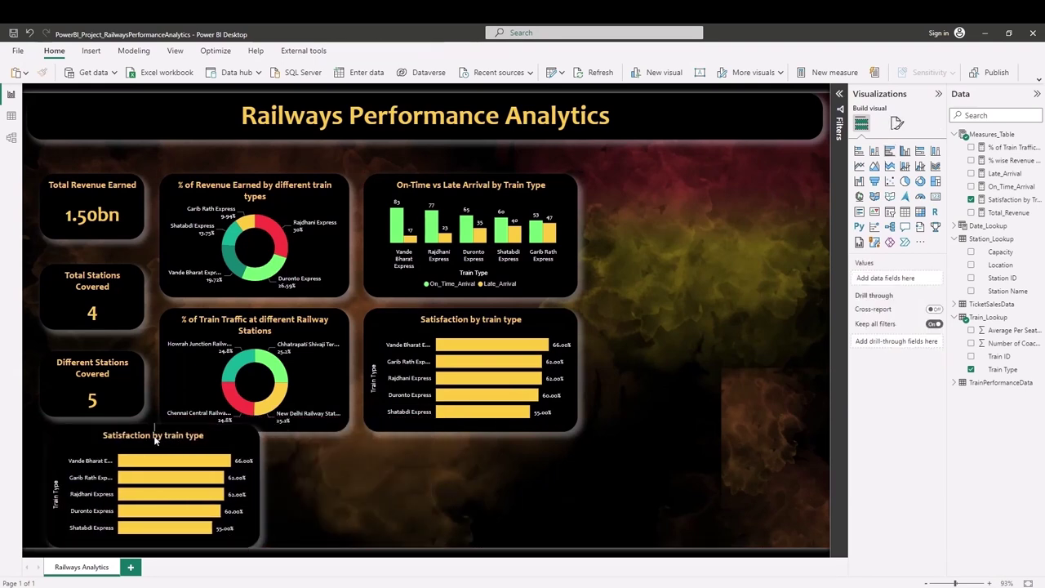
left_click(159, 451)
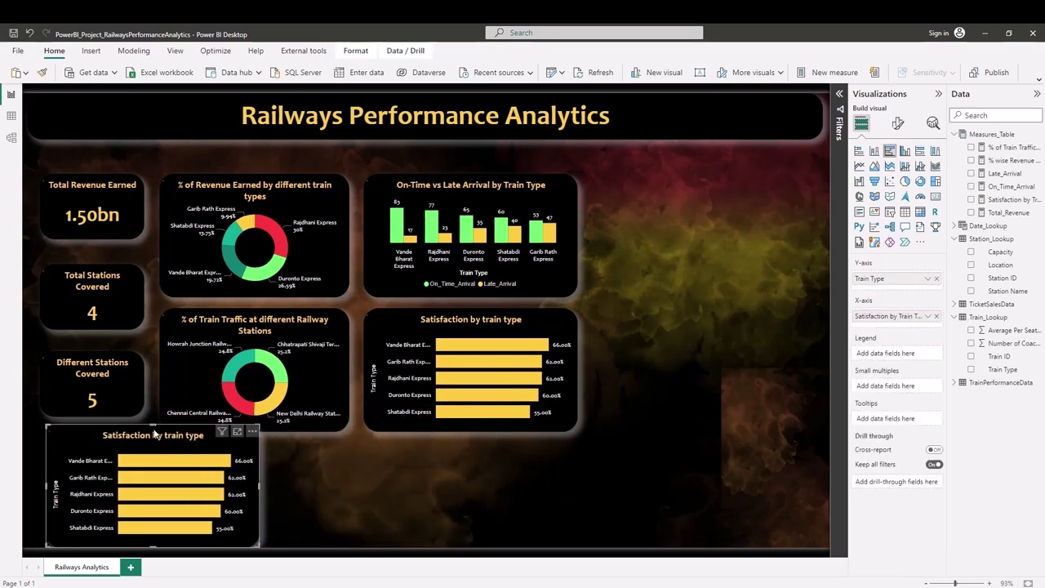
left_click_drag(204, 424, 206, 459)
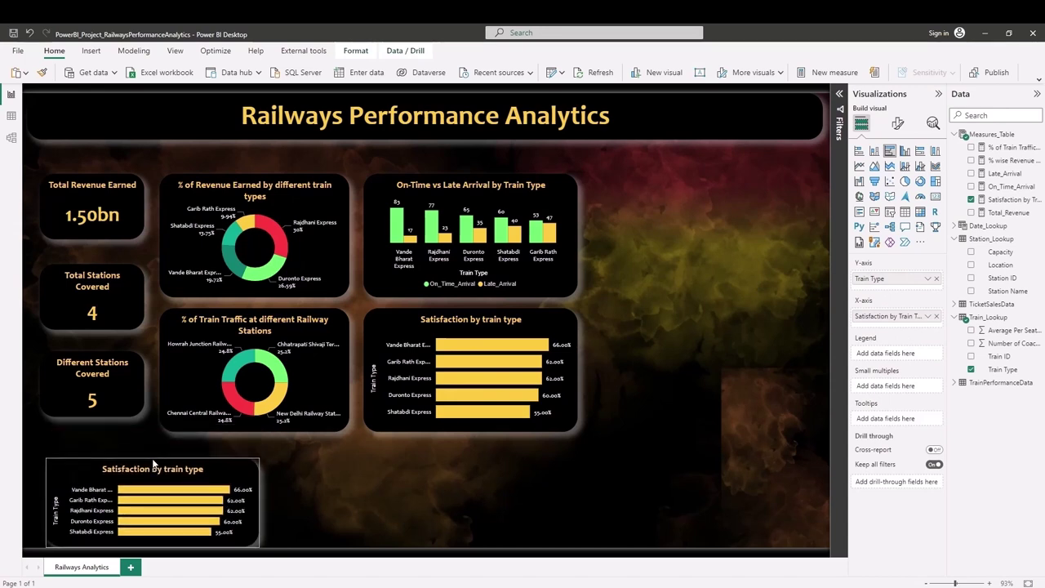
left_click(260, 505)
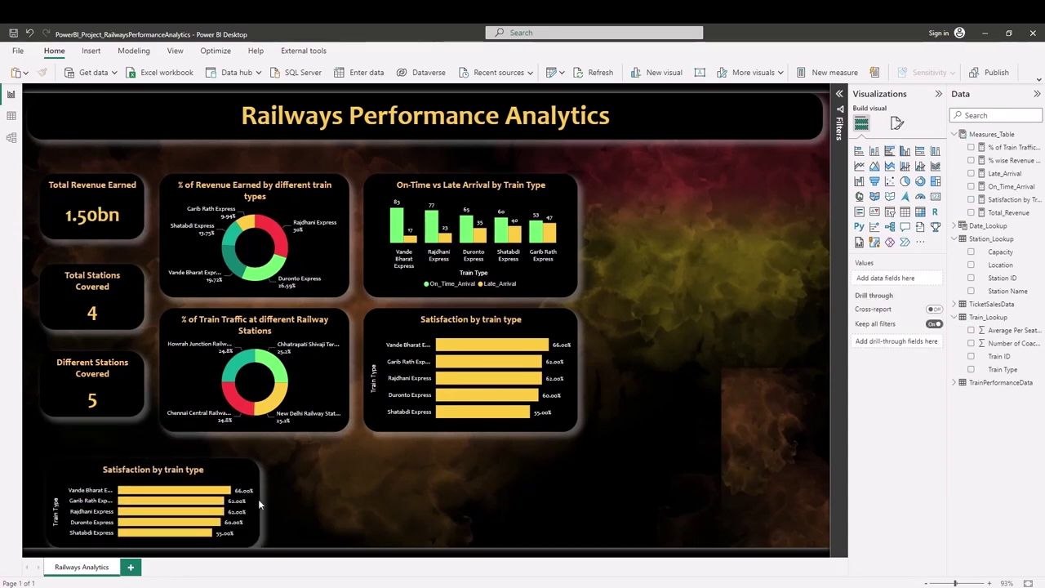
left_click(258, 499)
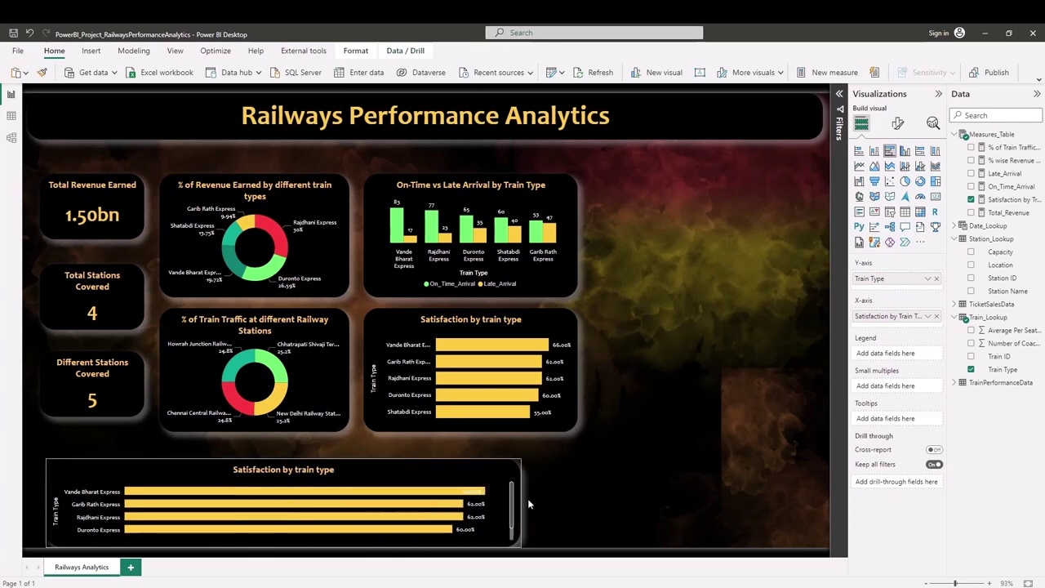
Widen the bottom copy into a line chart with Total_Revenue replacing satisfaction and Train Type.
left_click_drag(258, 501, 579, 503)
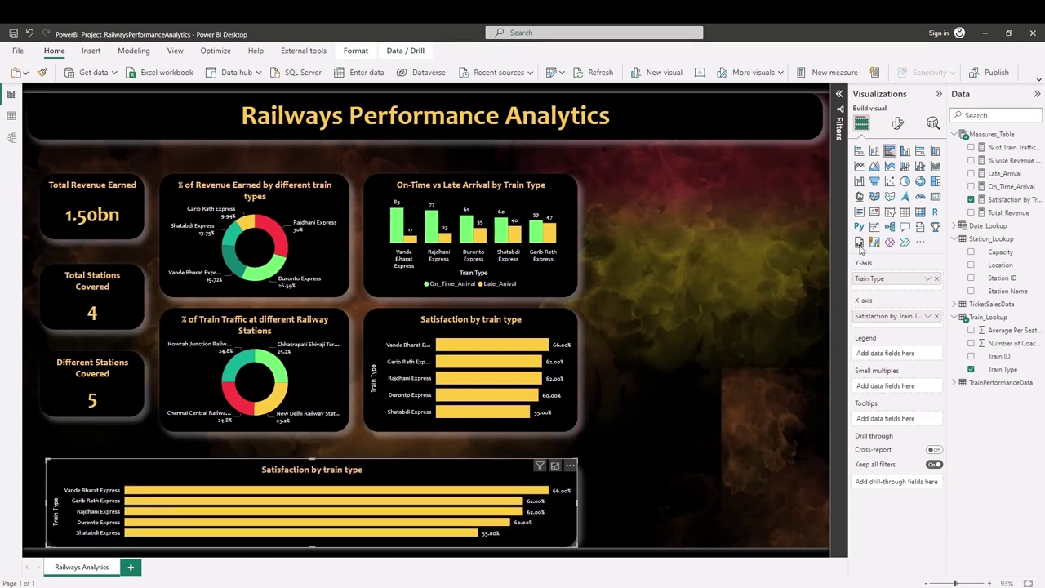
left_click(860, 166)
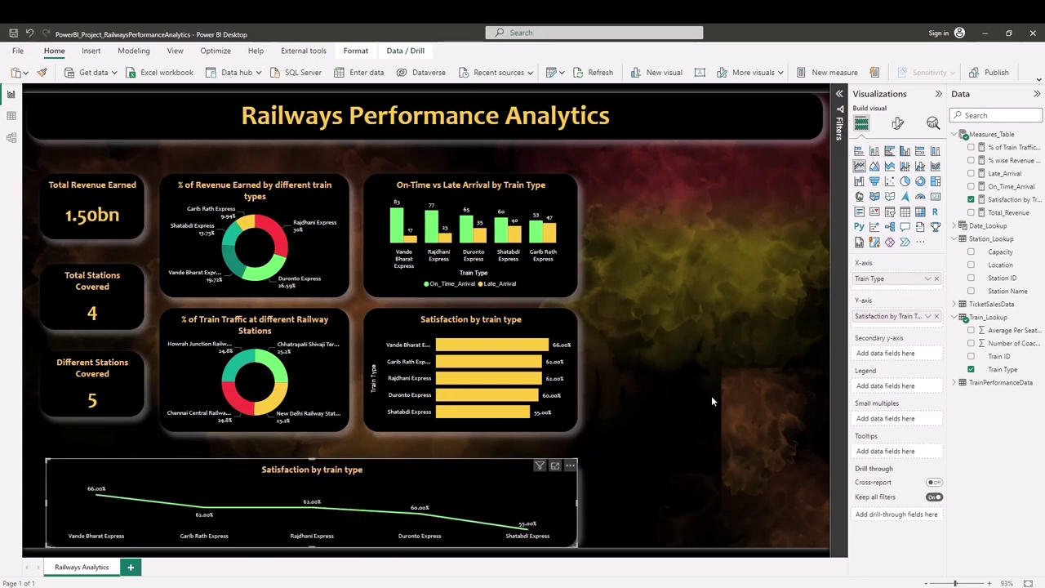
left_click(937, 316)
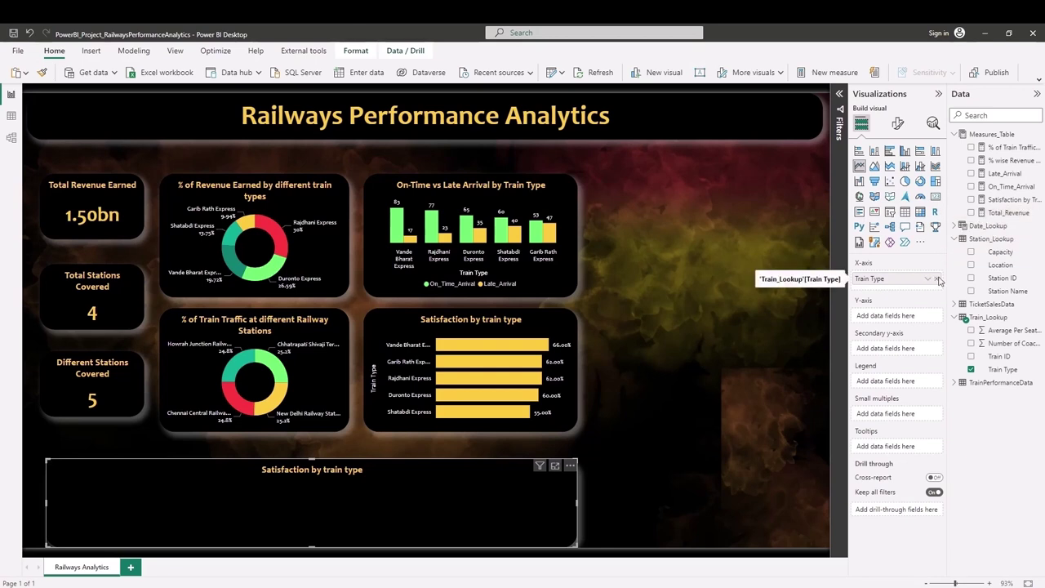
left_click(938, 279)
mouse_move(1009, 212)
left_mouse_down()
mouse_move(960, 294)
mouse_move(921, 314)
left_mouse_up()
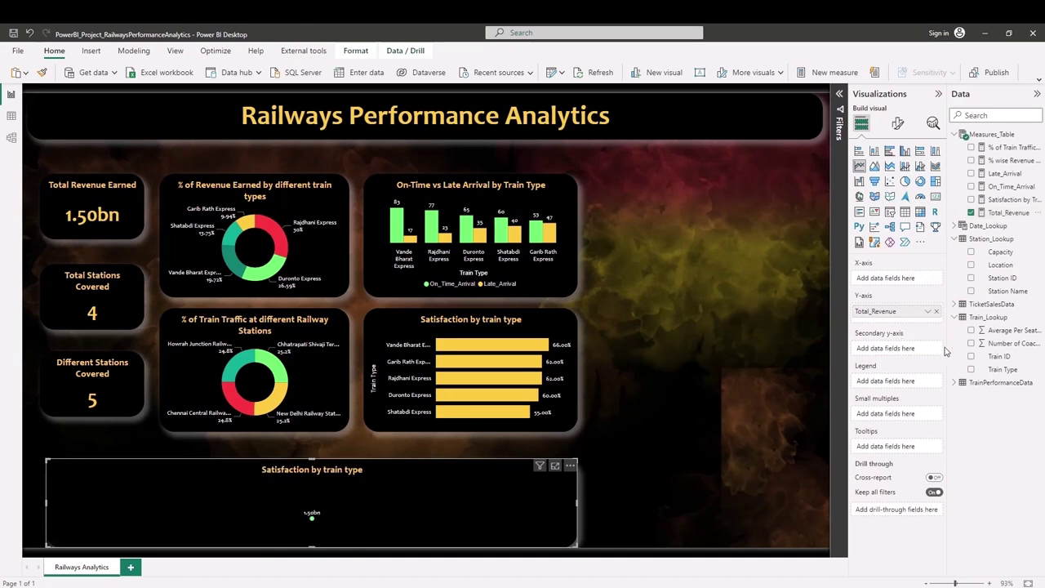
Put Date_Lookup Date on the x-axis; turn Y-axis on, Secondary y-axis and Data labels off.
left_click(953, 227)
left_click_drag(993, 239, 921, 279)
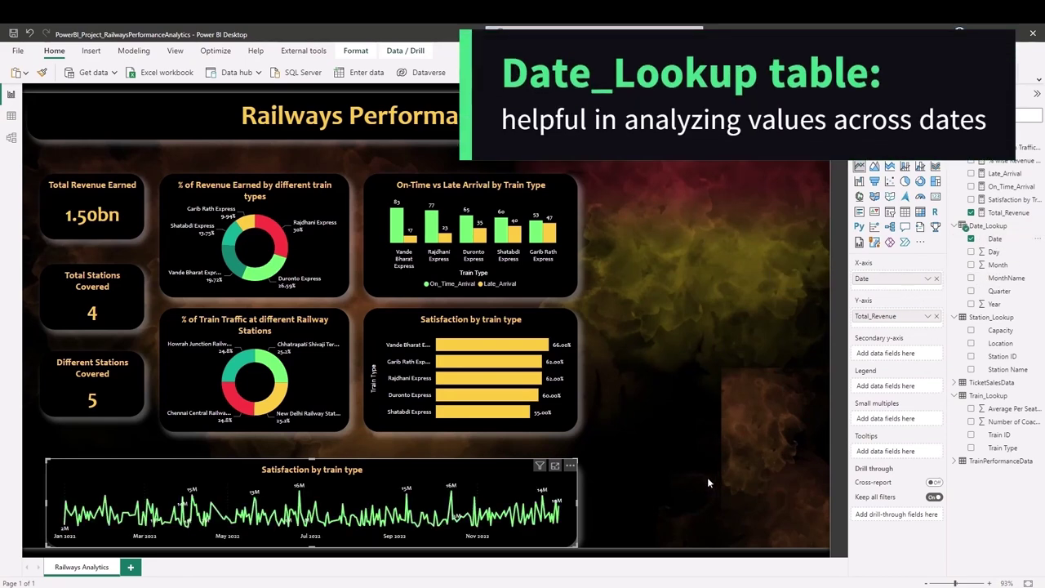
left_click(876, 146)
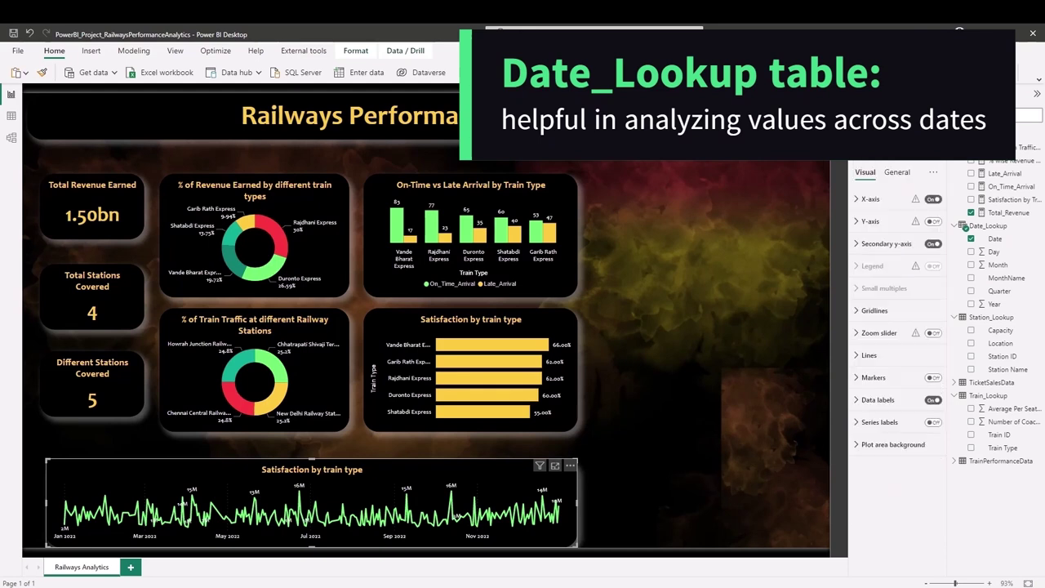
left_click(933, 222)
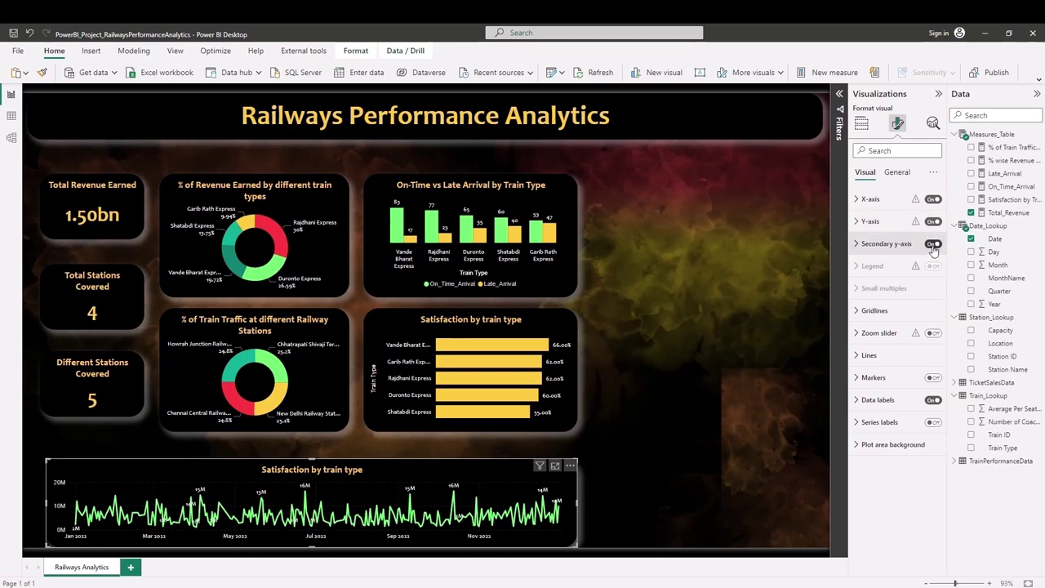
left_click(933, 244)
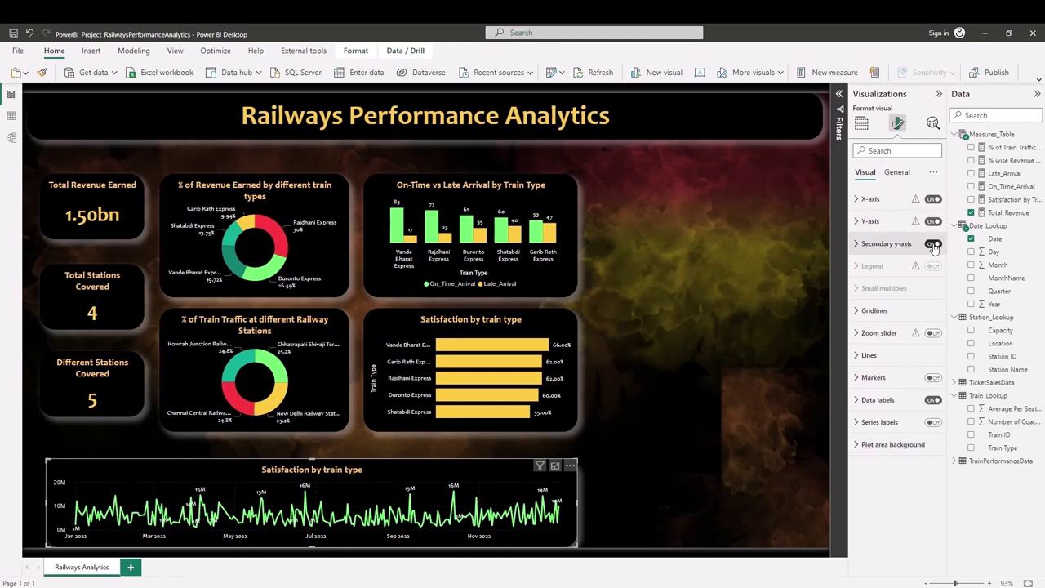
left_click(933, 400)
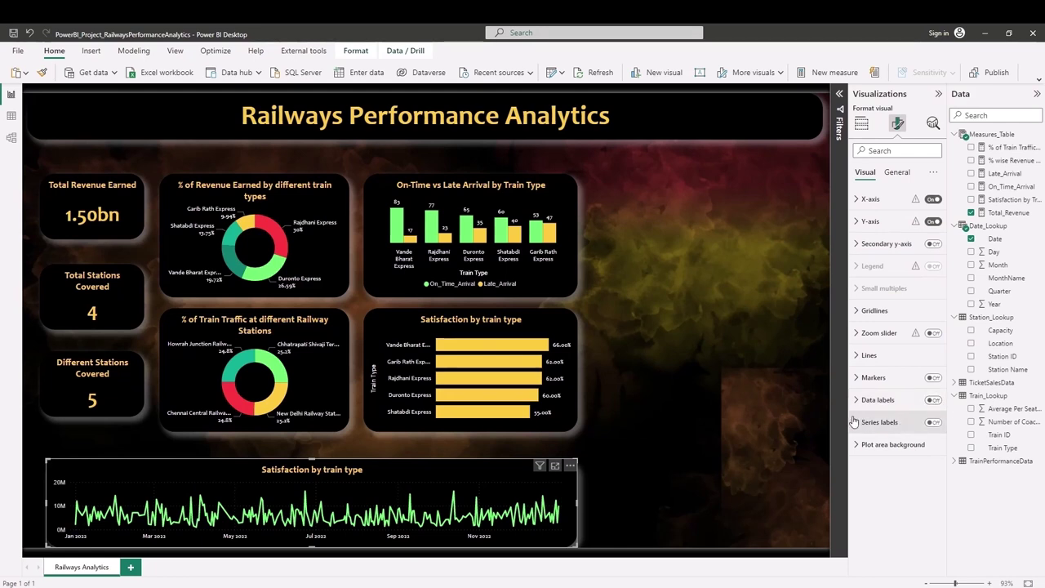
left_click(641, 487)
left_click(565, 494)
mouse_move(505, 482)
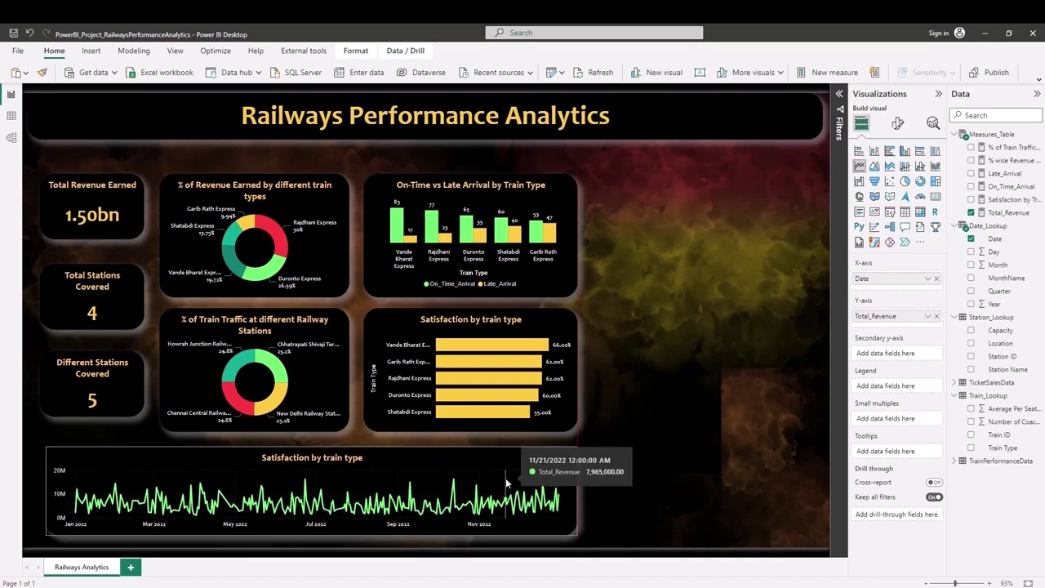
left_click(675, 497)
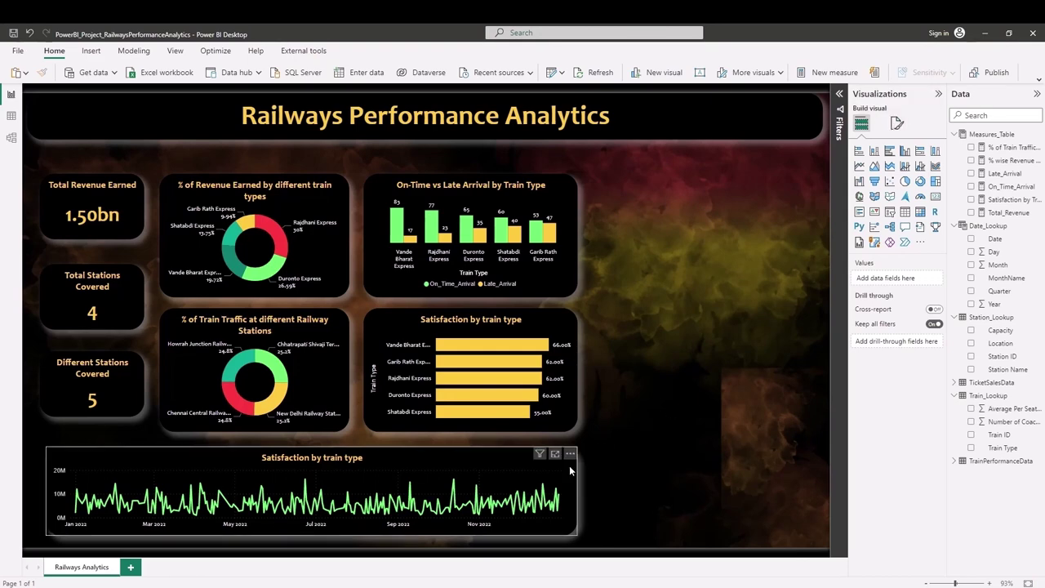
Title the line chart 'Revenue Earned over Time', copied from the theme notes.
left_click(566, 474)
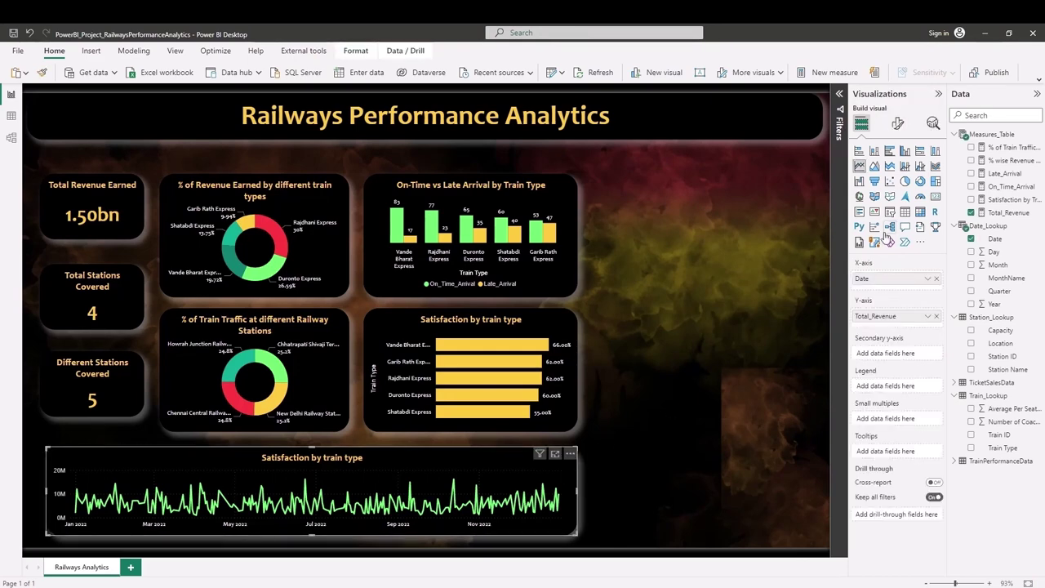
left_click(898, 124)
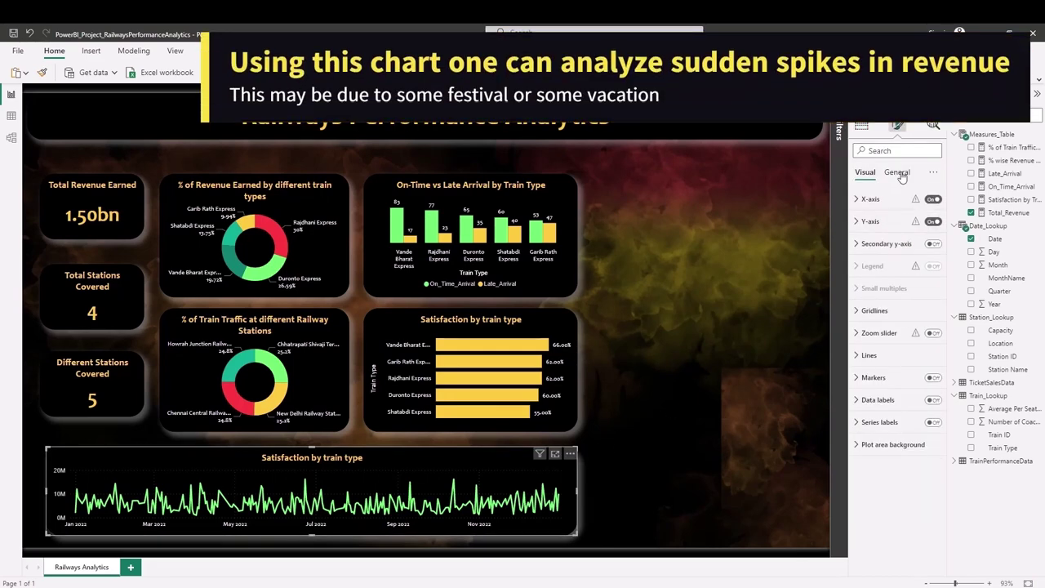
left_click(899, 173)
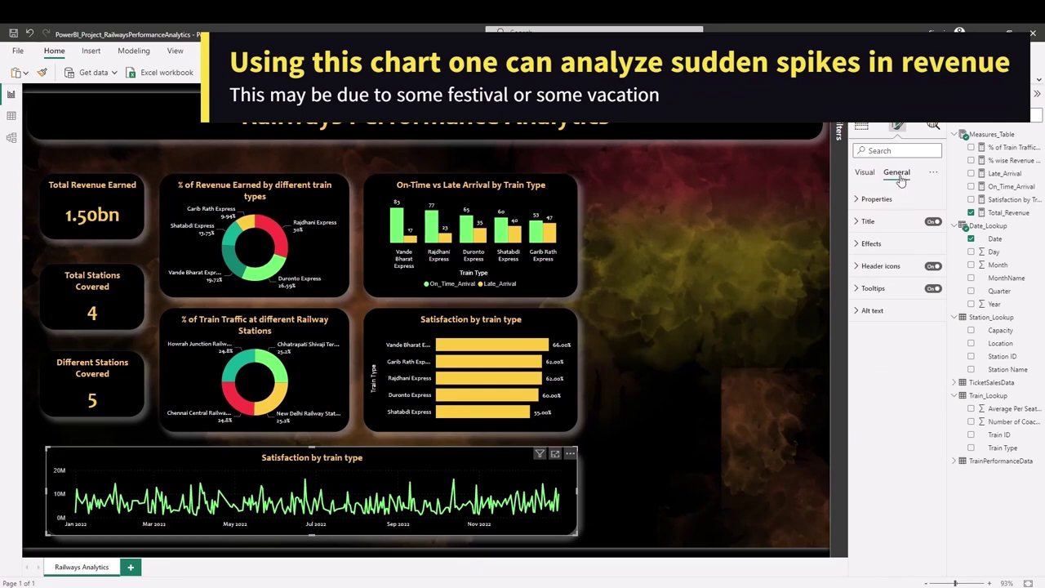
left_click(858, 221)
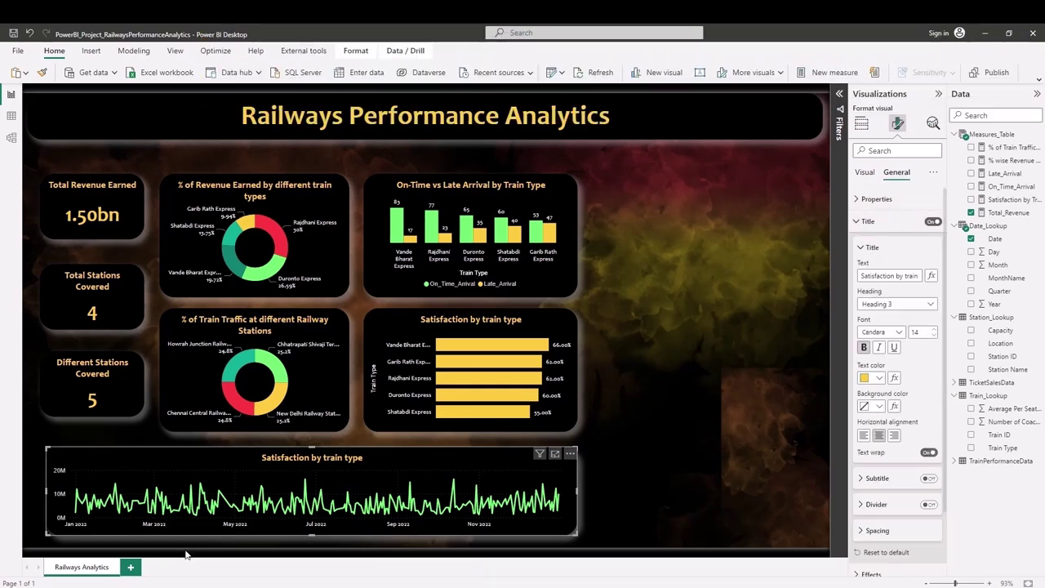
left_click(111, 579)
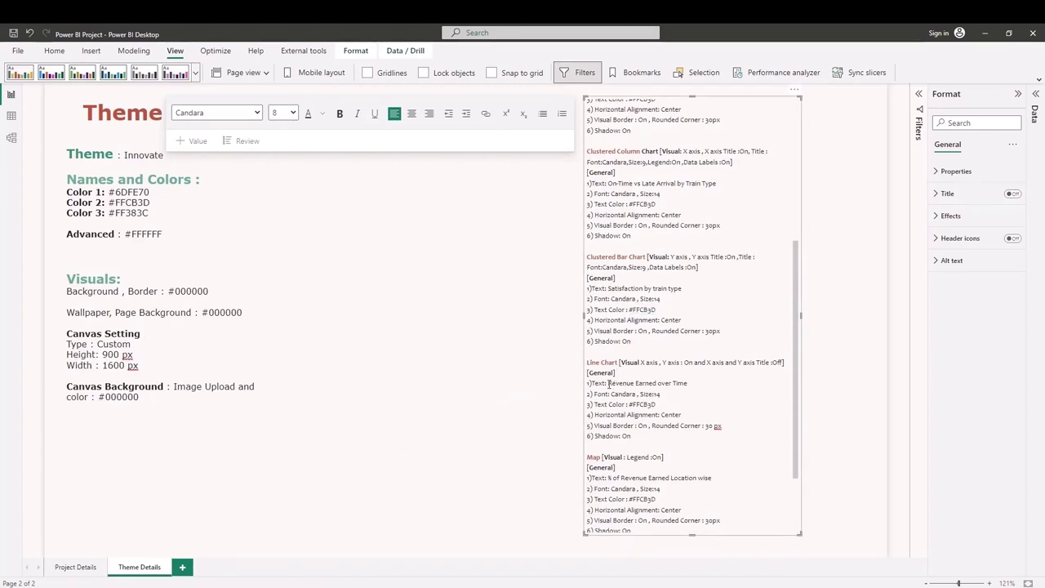
left_click_drag(607, 383, 708, 383)
key("ctrl+c")
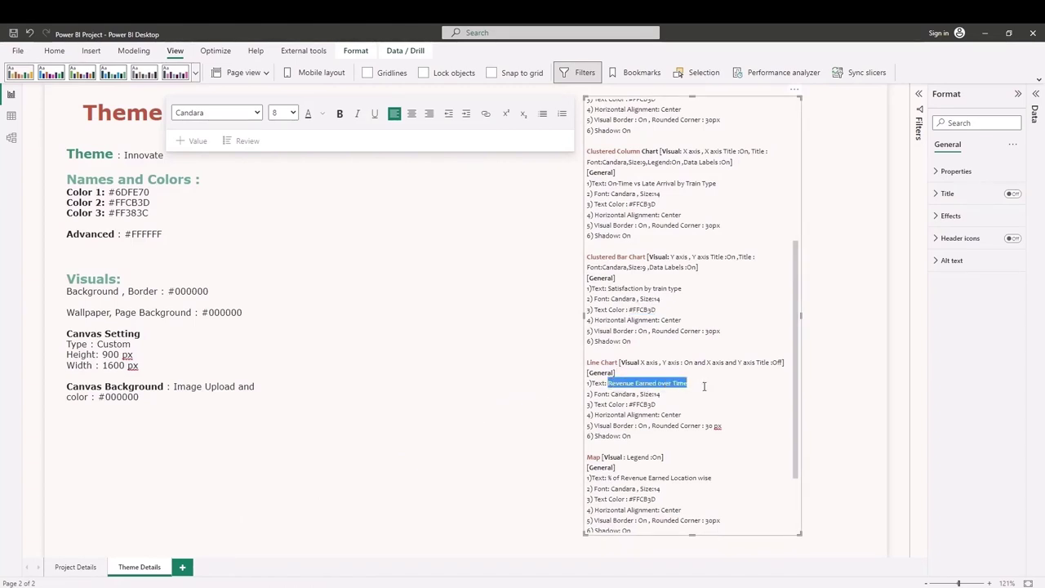
key("alt+Tab")
triple_click(890, 277)
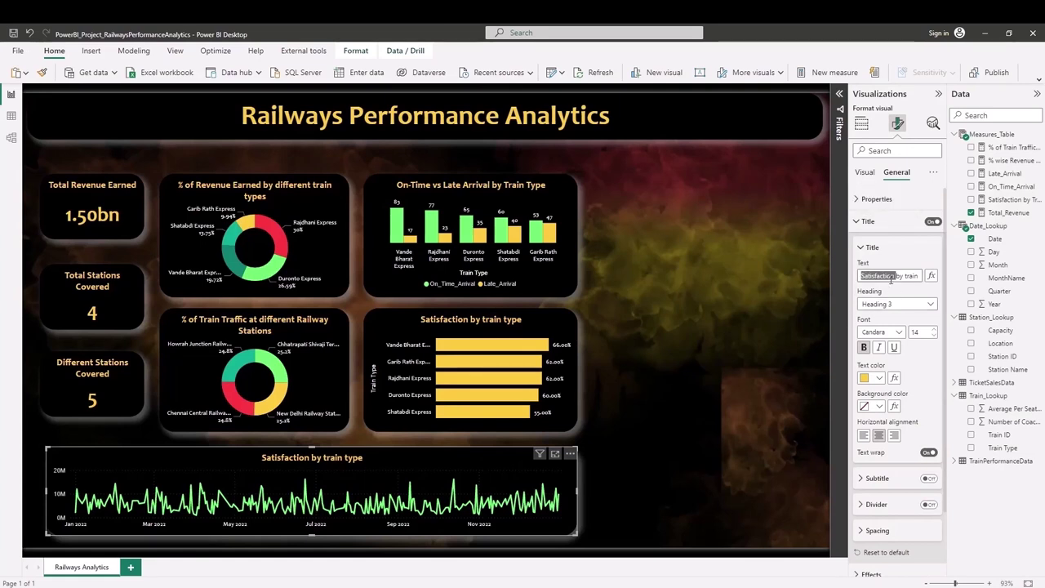
key("ctrl+v")
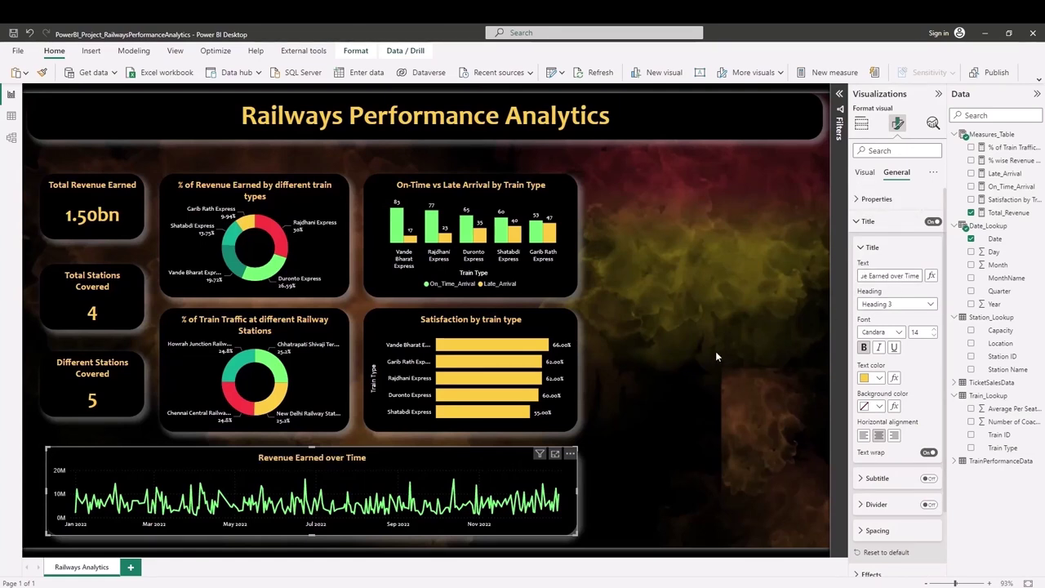
left_click(717, 356)
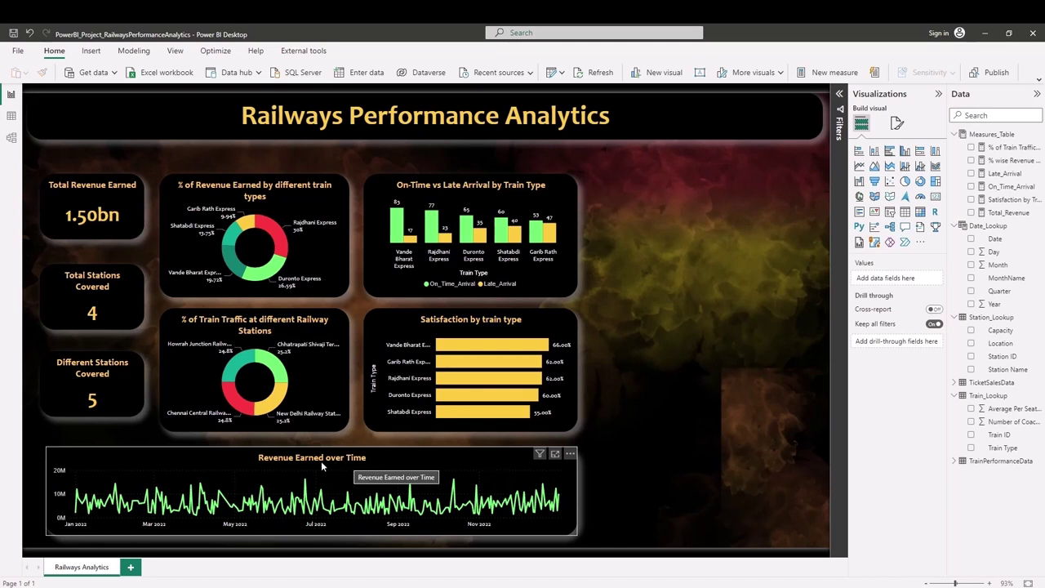
mouse_move(323, 491)
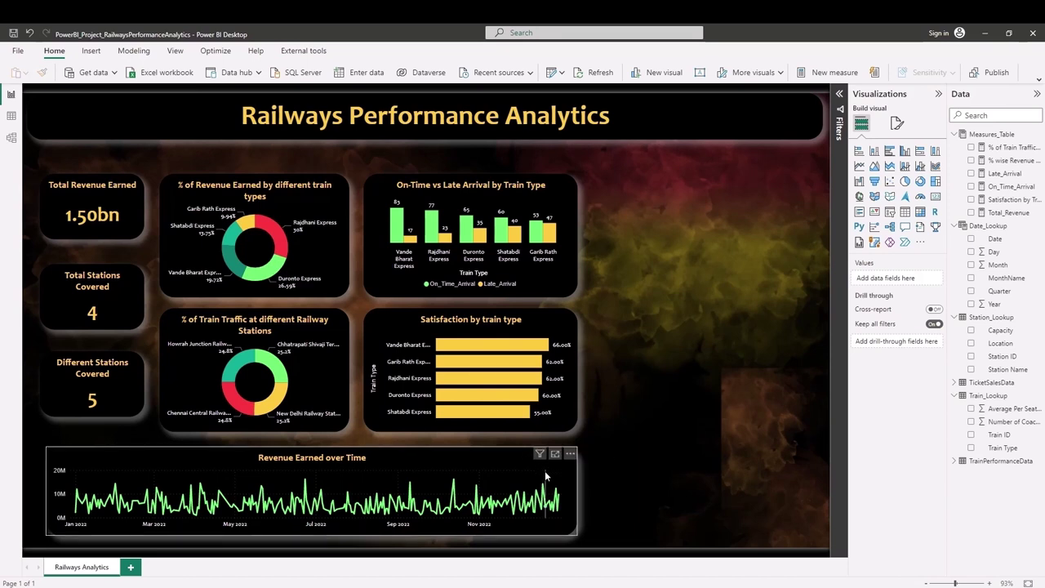
left_click(485, 467)
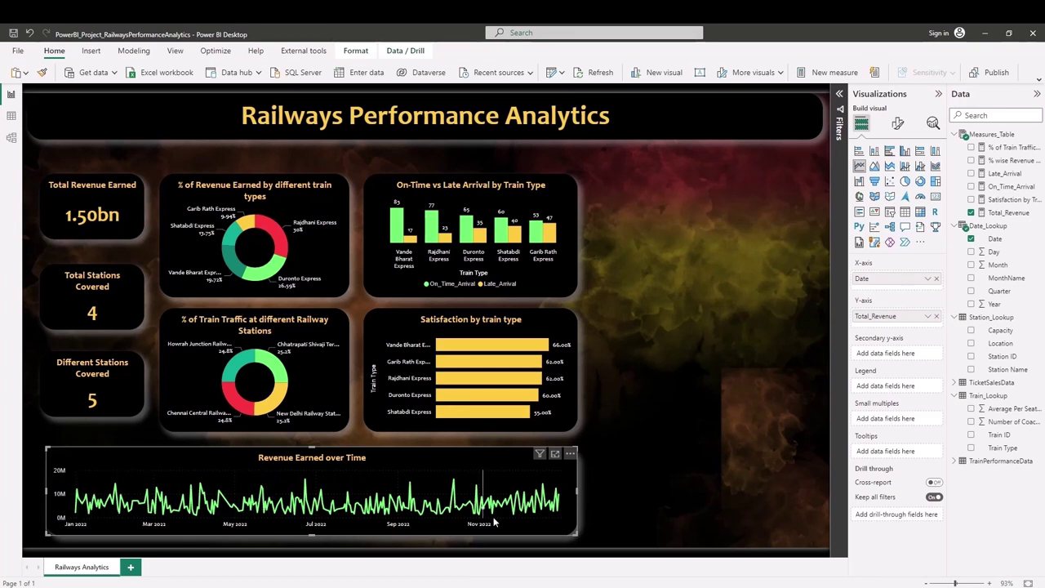
mouse_move(562, 513)
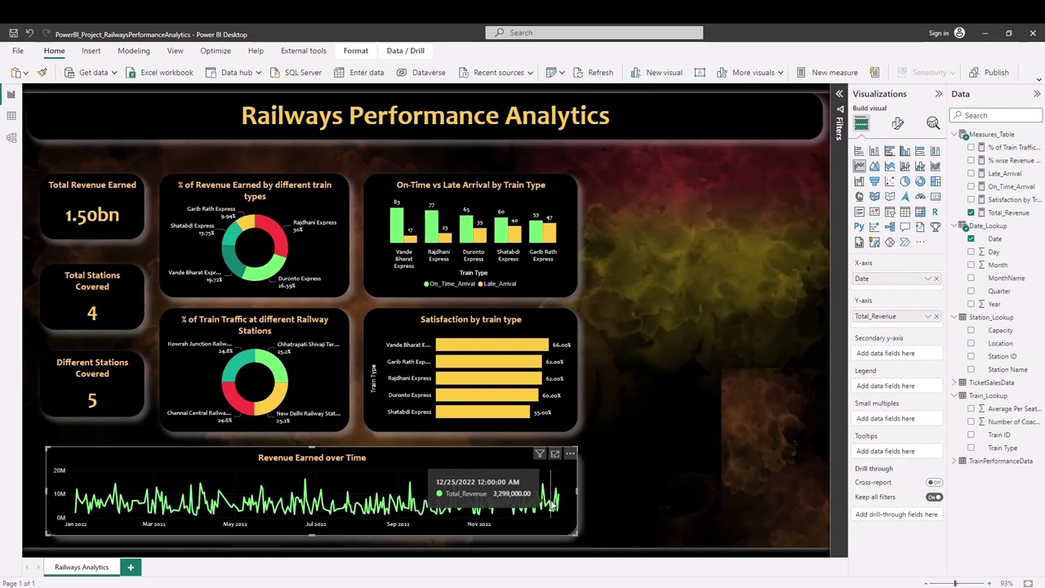
Switch on Forecast in the Analytics pane for the revenue line chart.
left_click(932, 125)
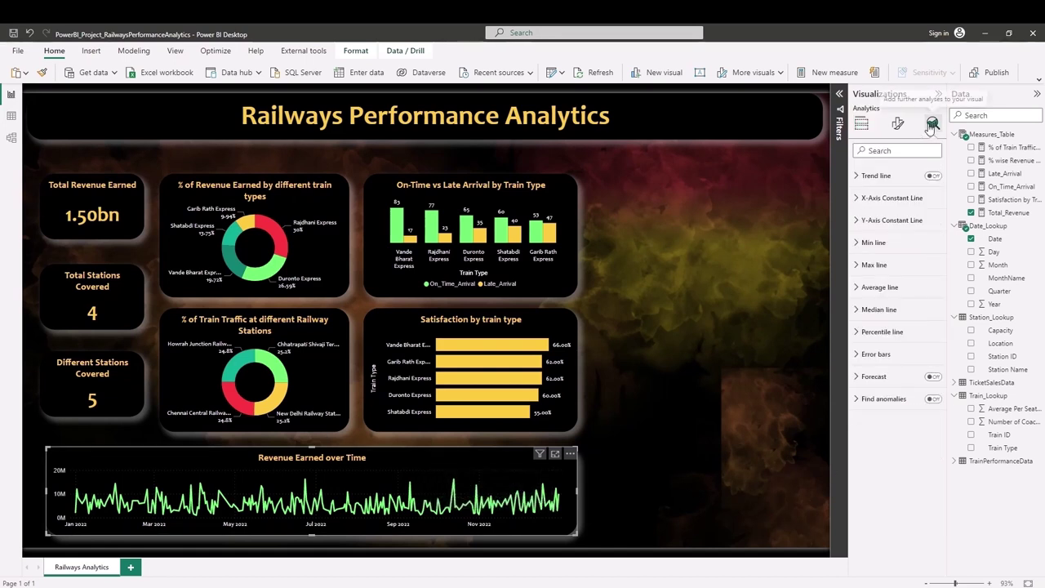
left_click(932, 378)
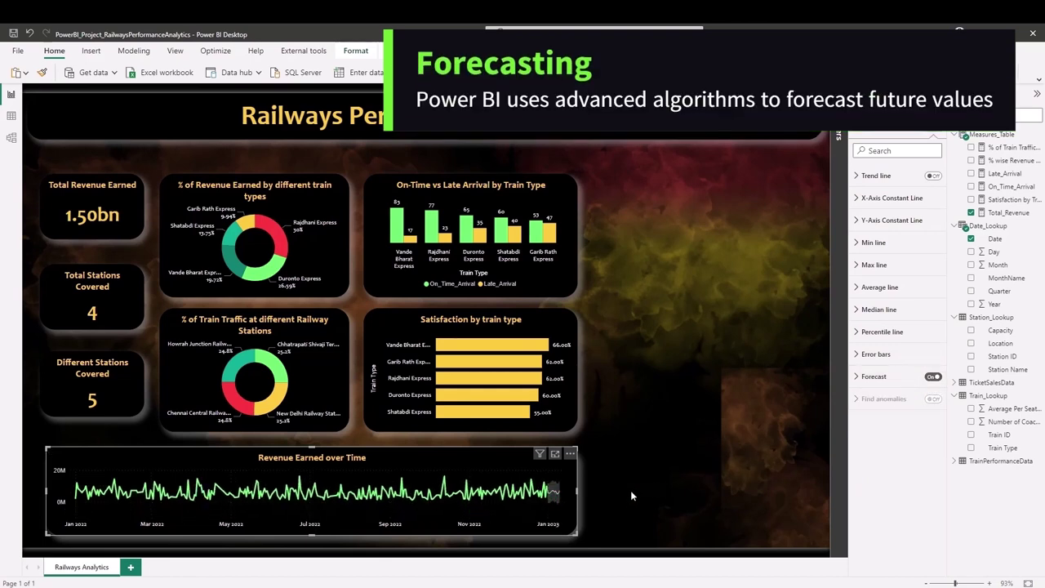
mouse_move(519, 507)
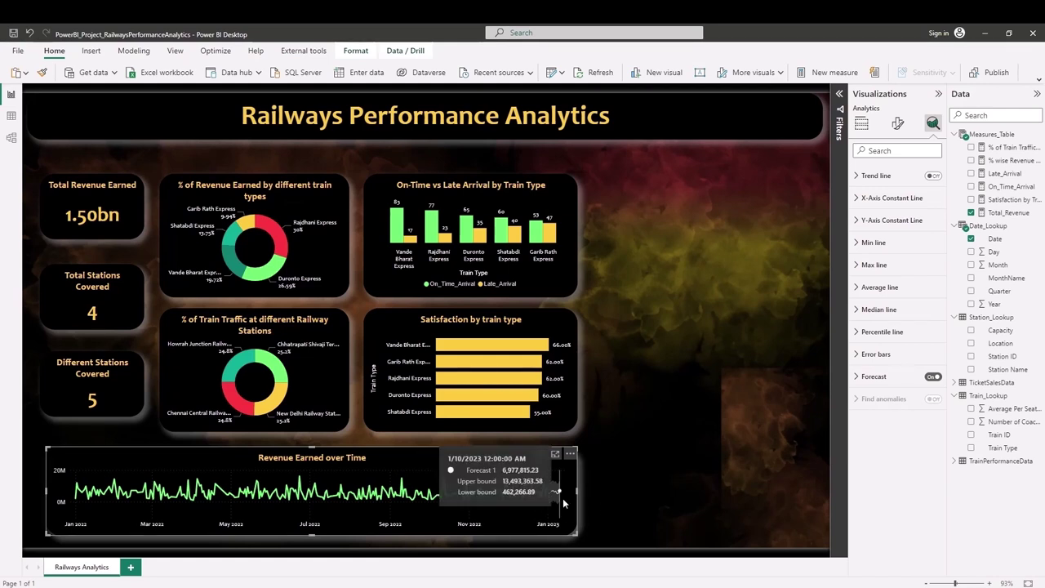
Set the forecast length to 20 points in Forecast options and apply it.
left_click(854, 378)
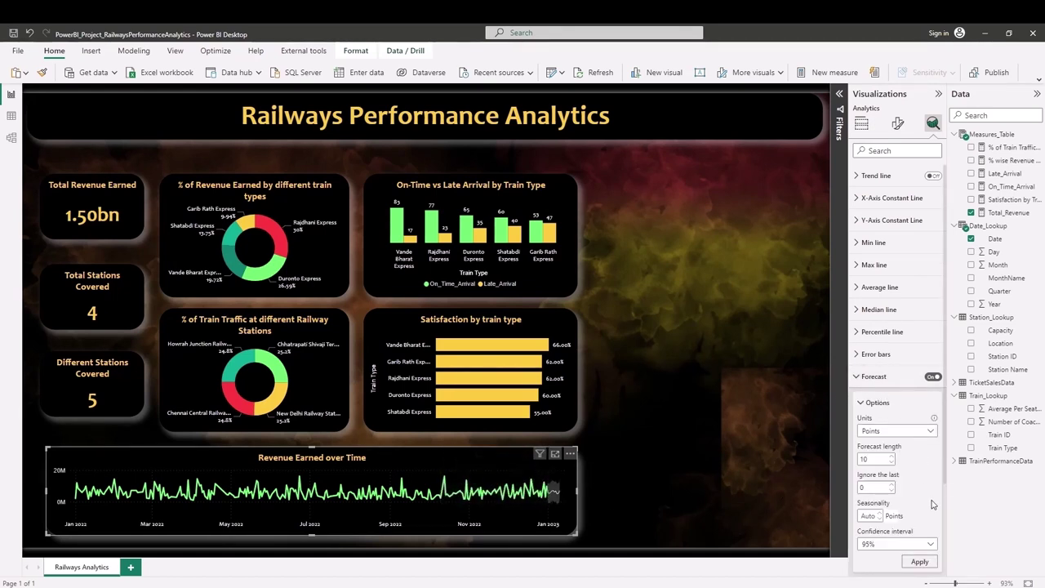
scroll(933, 505, "down", 2)
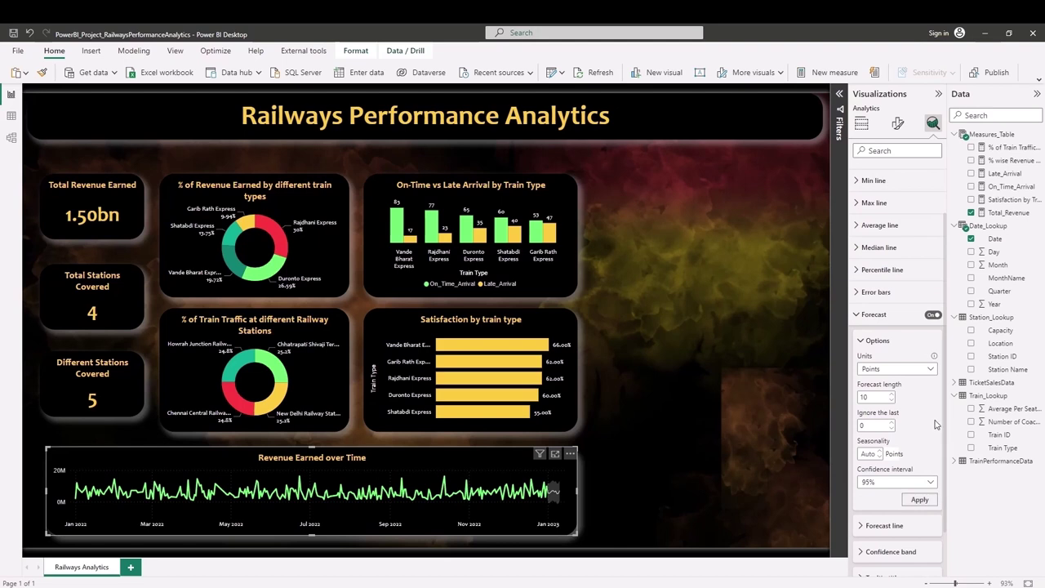
double_click(876, 398)
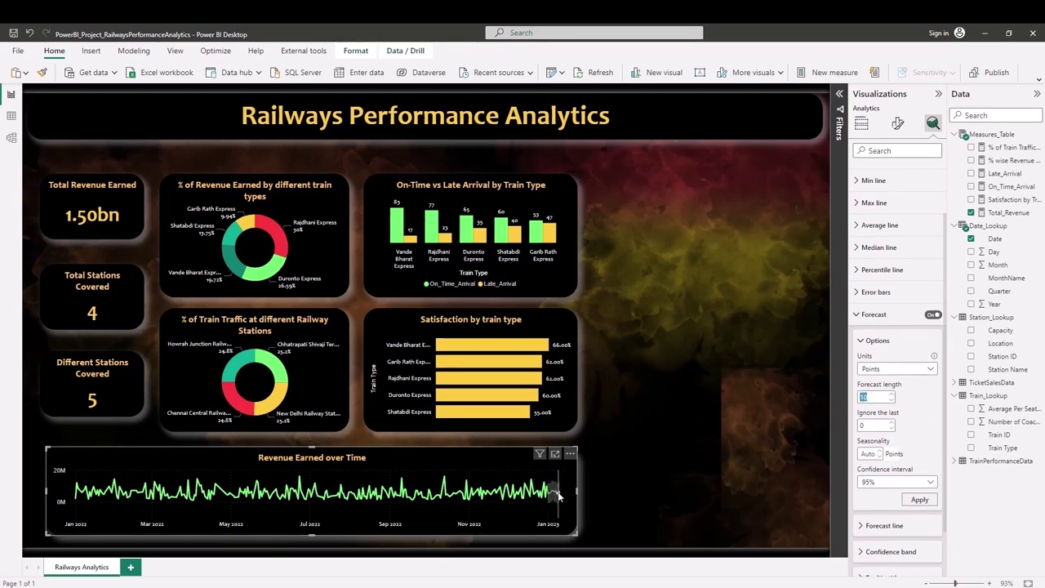
mouse_move(558, 495)
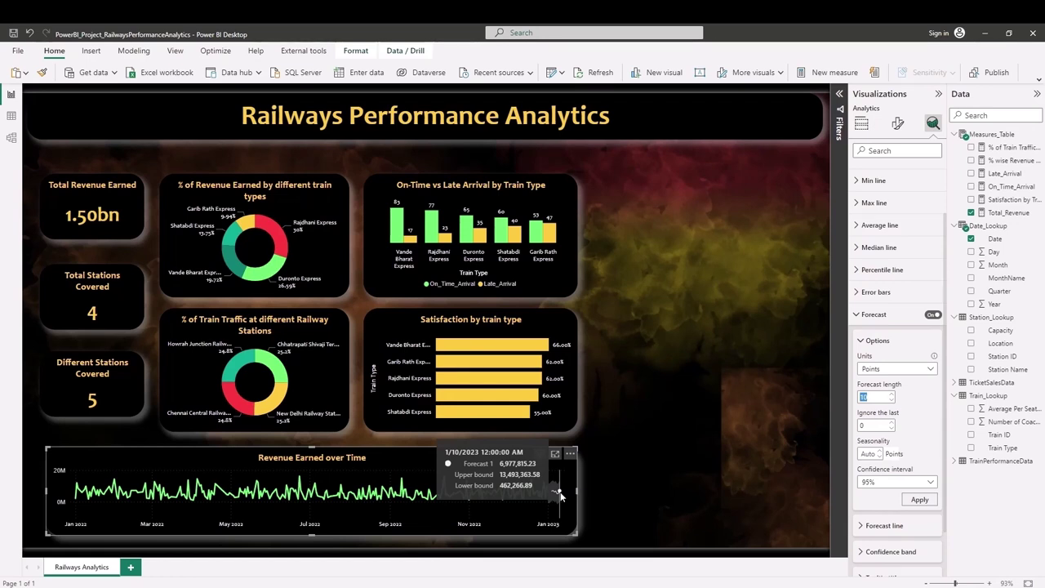
scroll(893, 462, "up", 2)
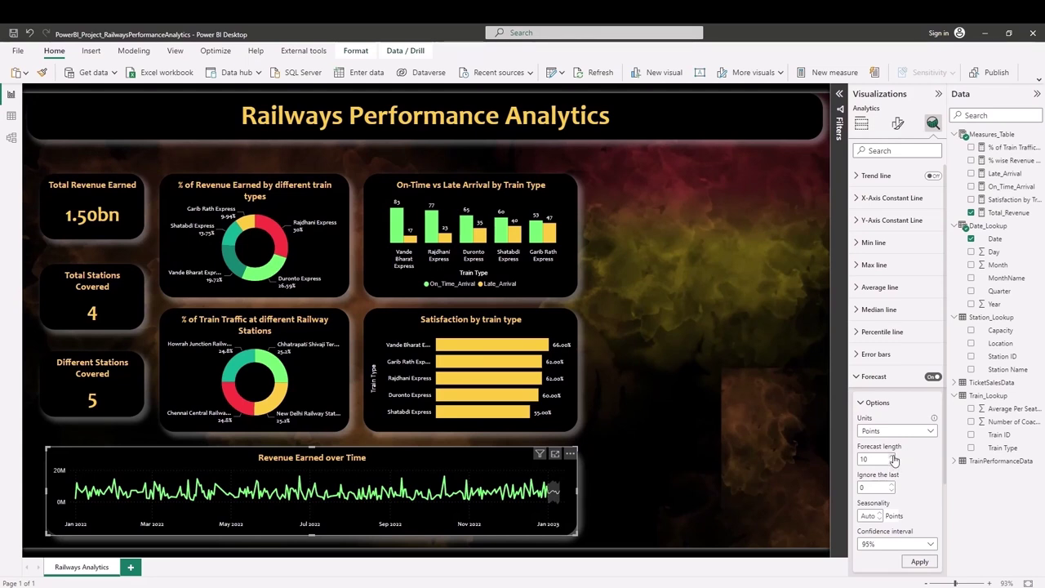
double_click(891, 456)
double_click(892, 457)
double_click(891, 456)
left_click(892, 456)
left_click(920, 561)
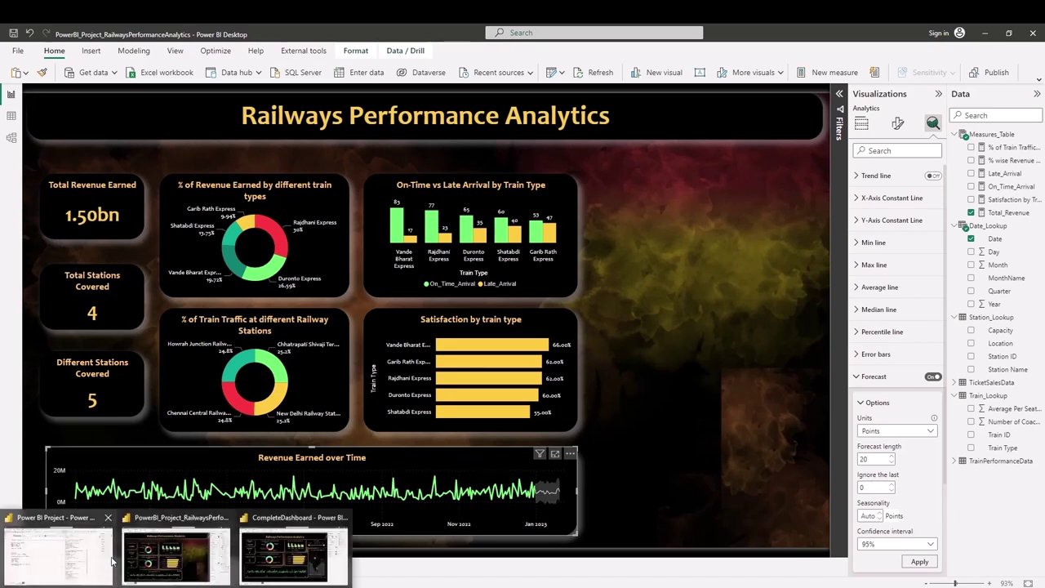
In the theme notes, mark the Map section and its title '% of Revenue Earned Location wise', then clear the marks.
left_click(65, 559)
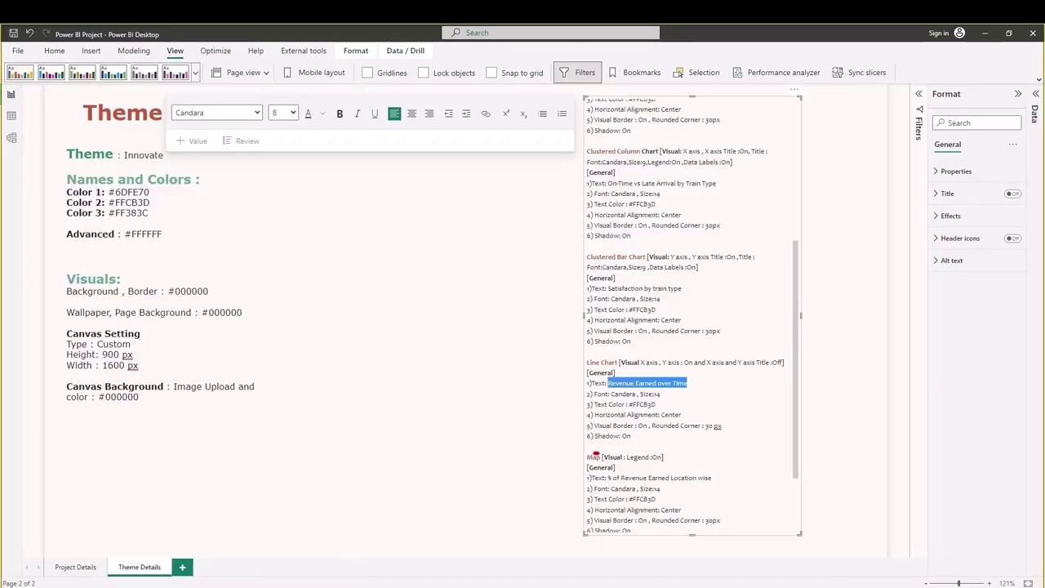
mouse_move(596, 455)
left_mouse_down()
mouse_move(561, 506)
mouse_move(585, 521)
left_mouse_up()
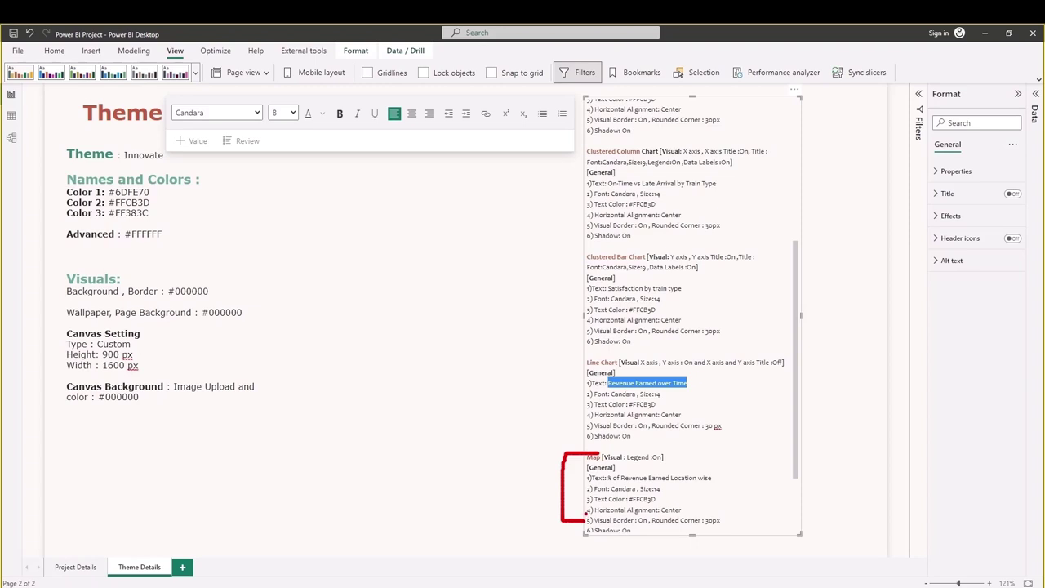
scroll(725, 421, "down", 2)
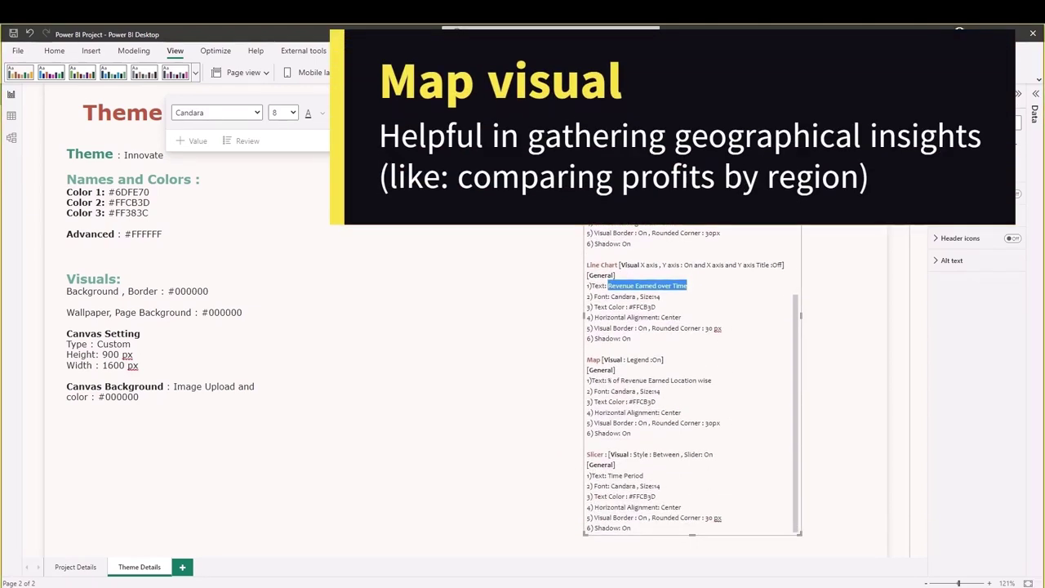
mouse_move(596, 350)
left_mouse_down()
mouse_move(560, 369)
mouse_move(571, 446)
left_mouse_up()
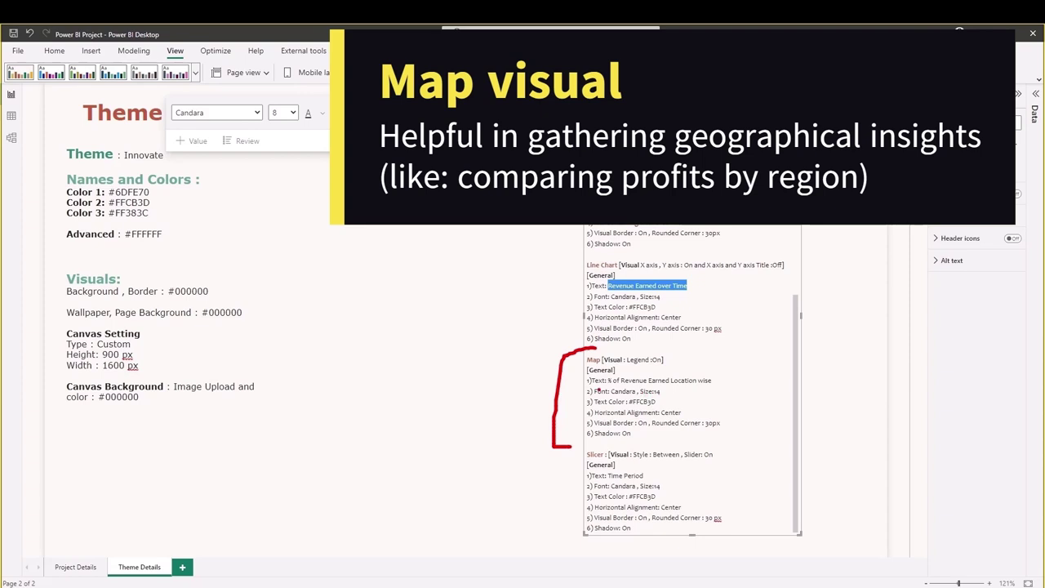
left_click_drag(608, 380, 710, 381)
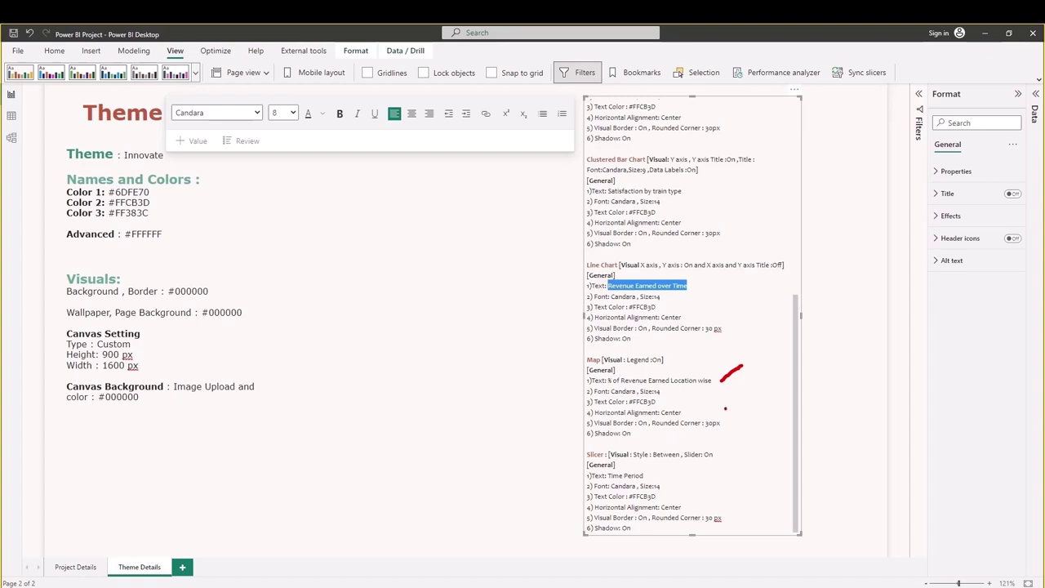
mouse_move(726, 401)
left_mouse_down()
mouse_move(752, 423)
mouse_move(726, 442)
left_mouse_up()
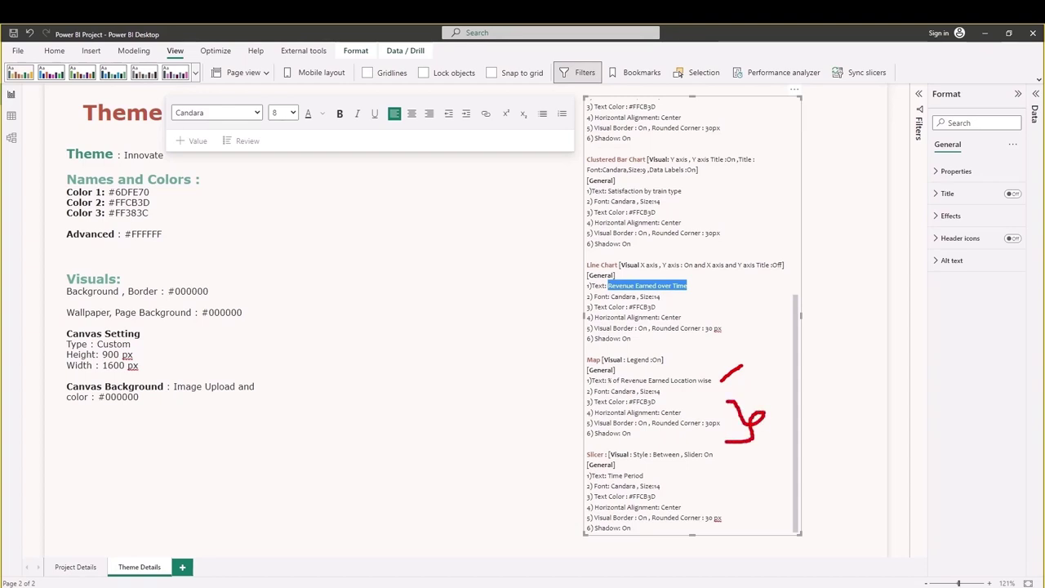
key("Escape")
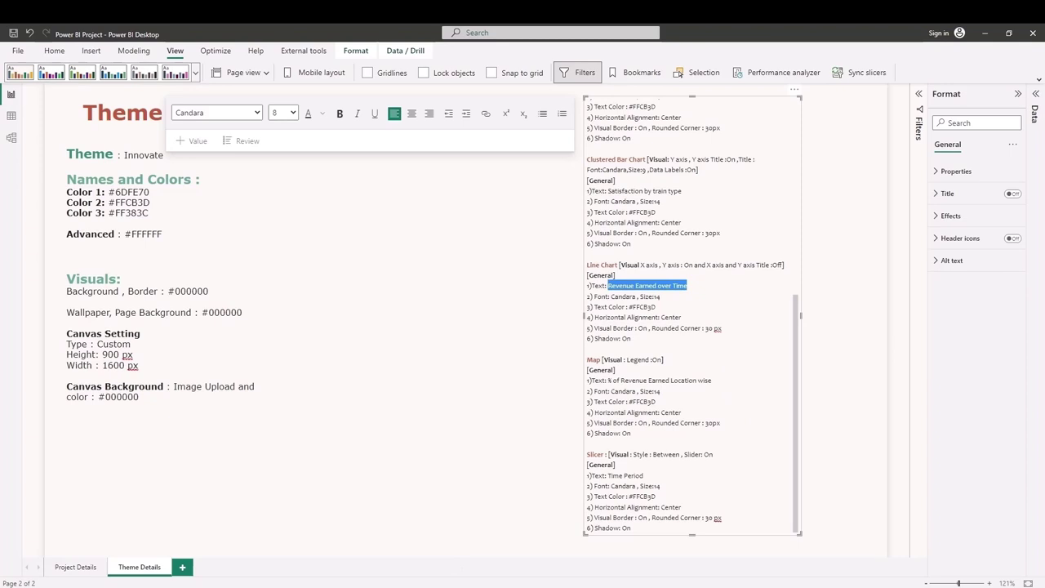
Return to the railways dashboard and select the Revenue Earned over Time line chart.
left_click(155, 539)
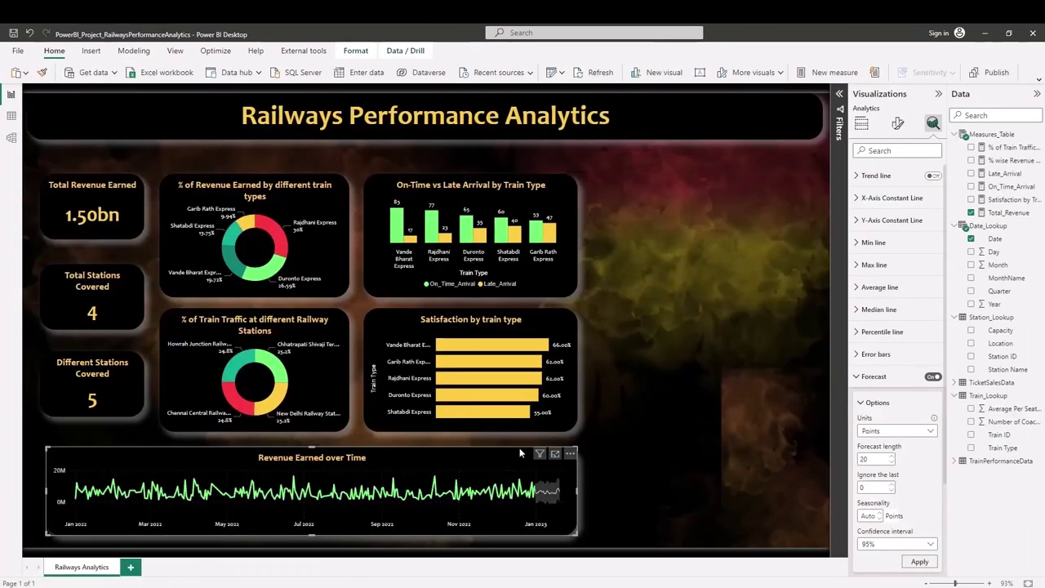
left_click(612, 493)
left_click(571, 509)
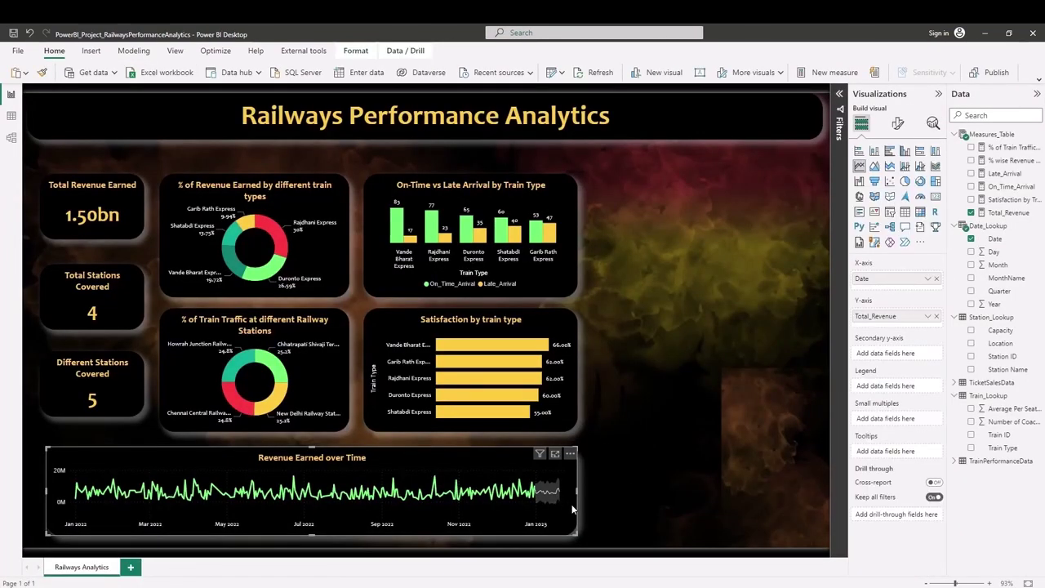
Duplicate the line chart and place the taller copy at the right edge of the canvas.
key("Right")
key("Down")
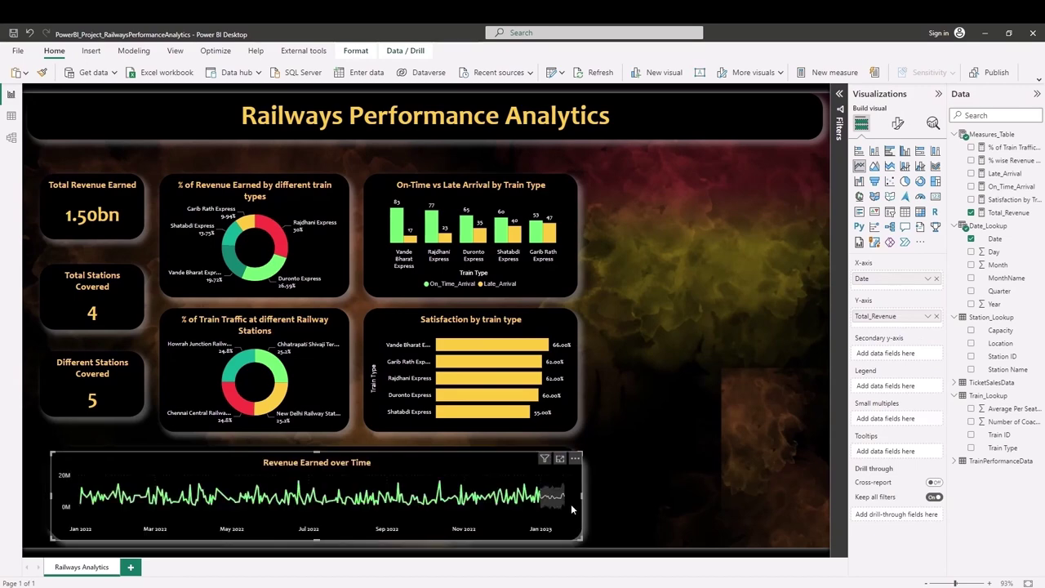
left_click_drag(571, 504, 776, 349)
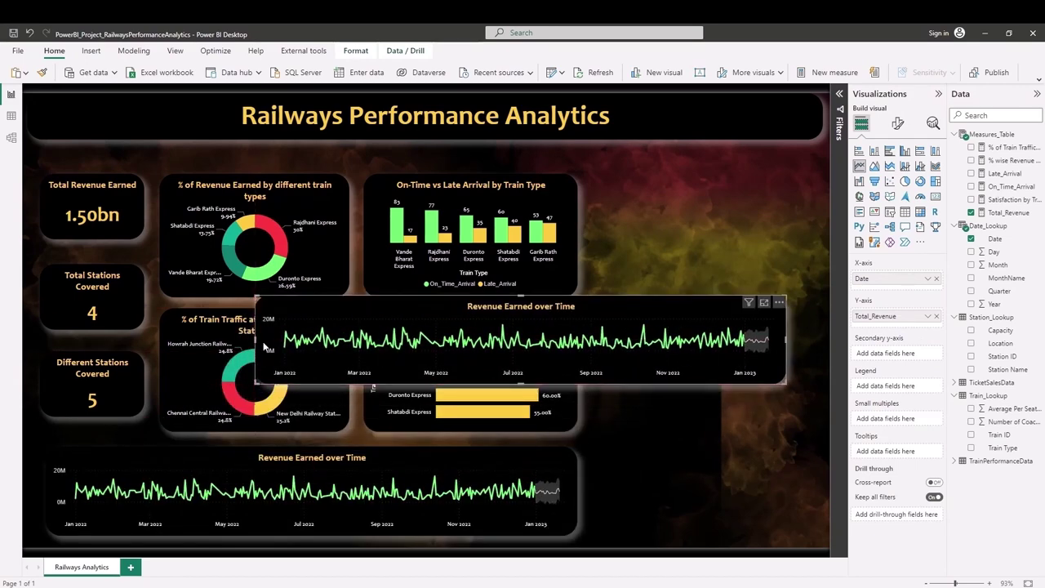
left_click_drag(256, 338, 599, 366)
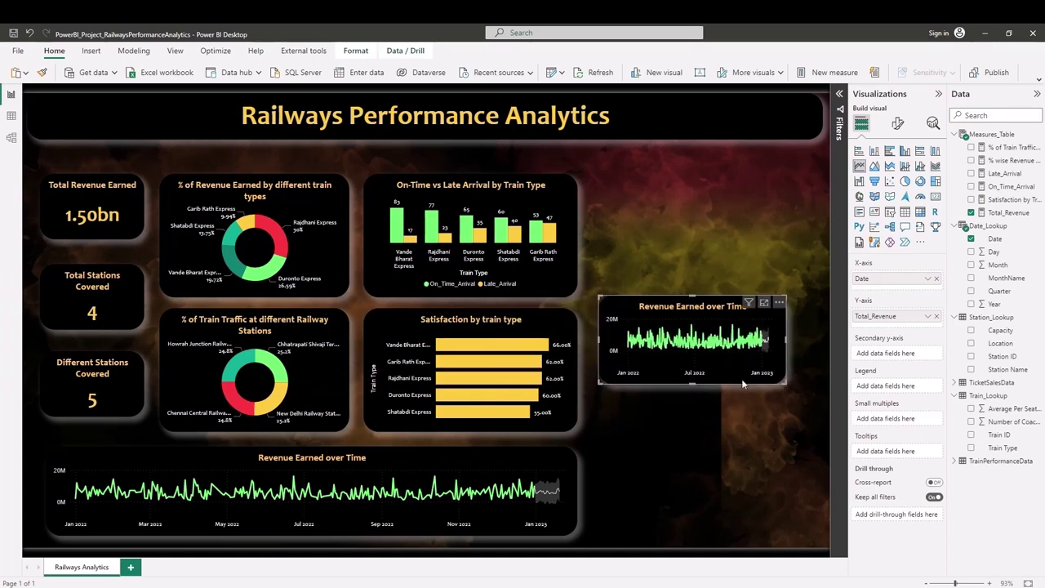
left_click_drag(693, 381, 701, 532)
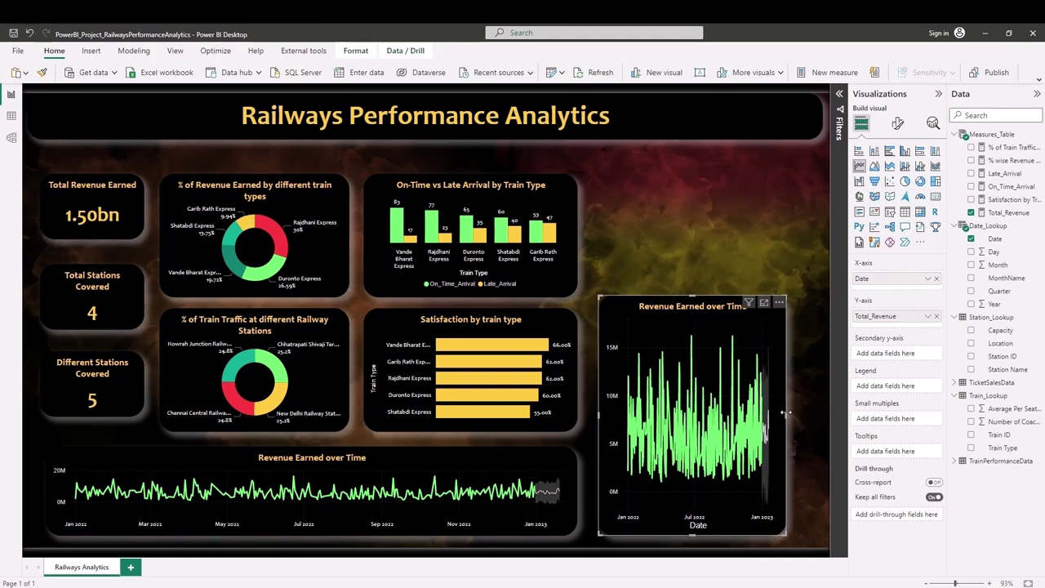
left_click_drag(786, 412, 823, 412)
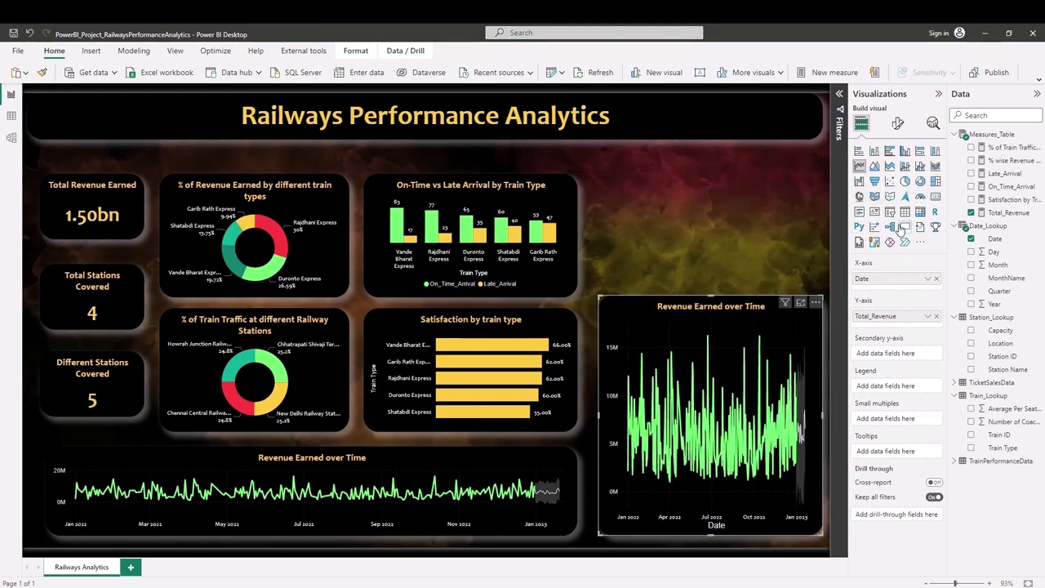
Make the copy a map sized by % wise Revenue Earned, with Location as position and legend.
left_click(860, 198)
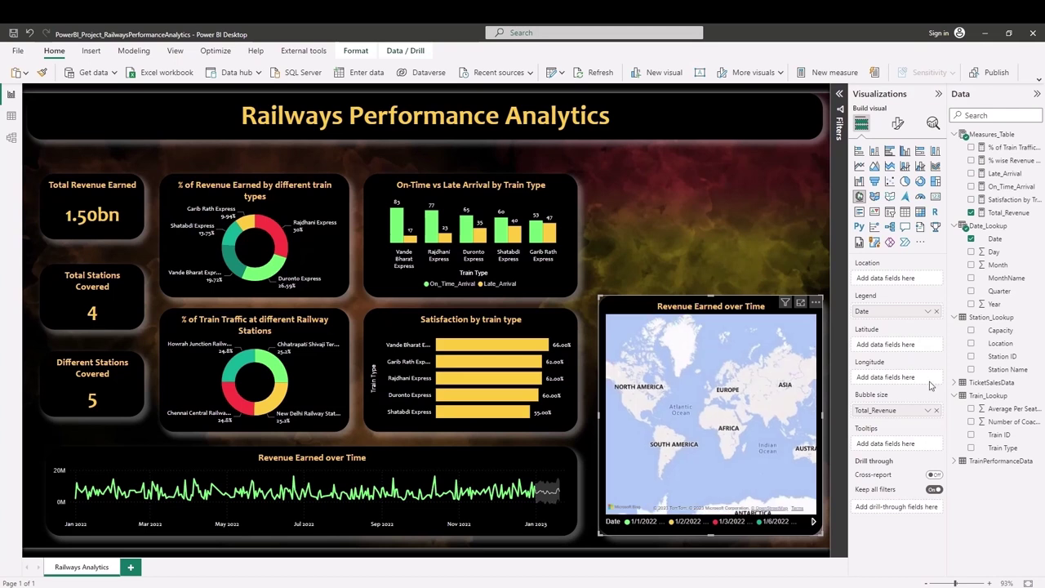
left_click(937, 312)
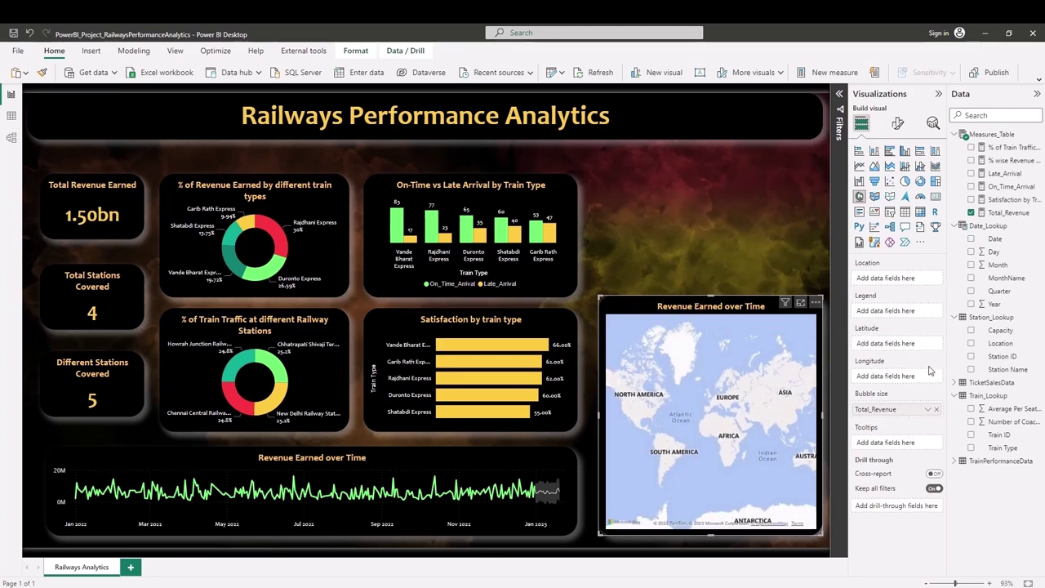
left_click(938, 410)
left_click(732, 400)
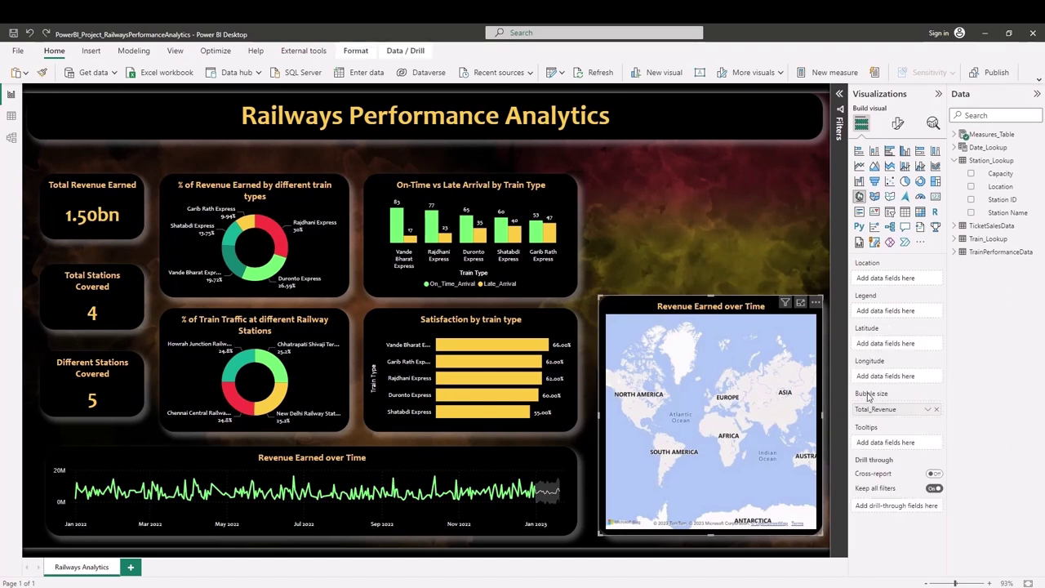
left_click(937, 411)
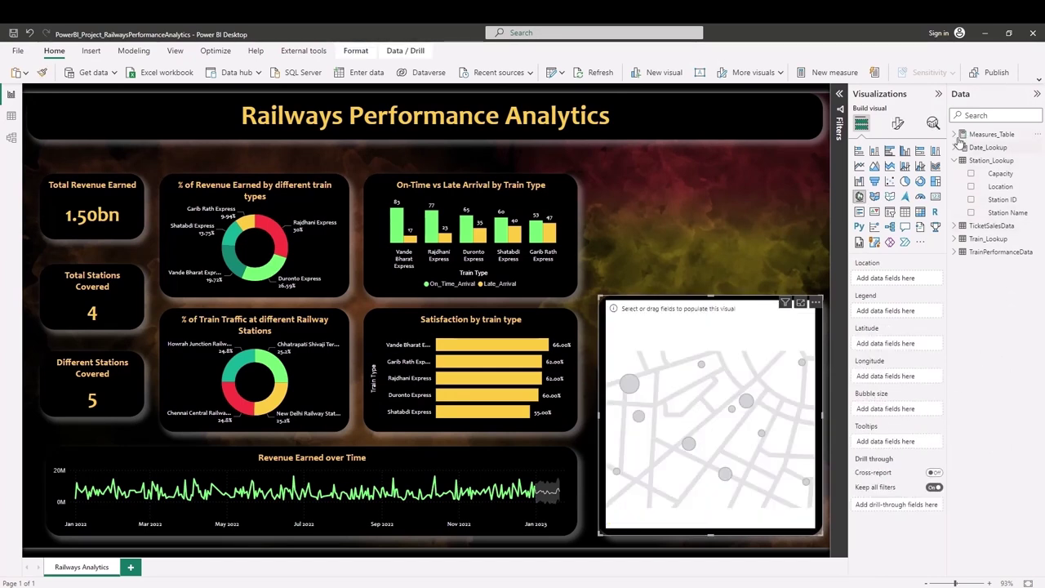
left_click(957, 135)
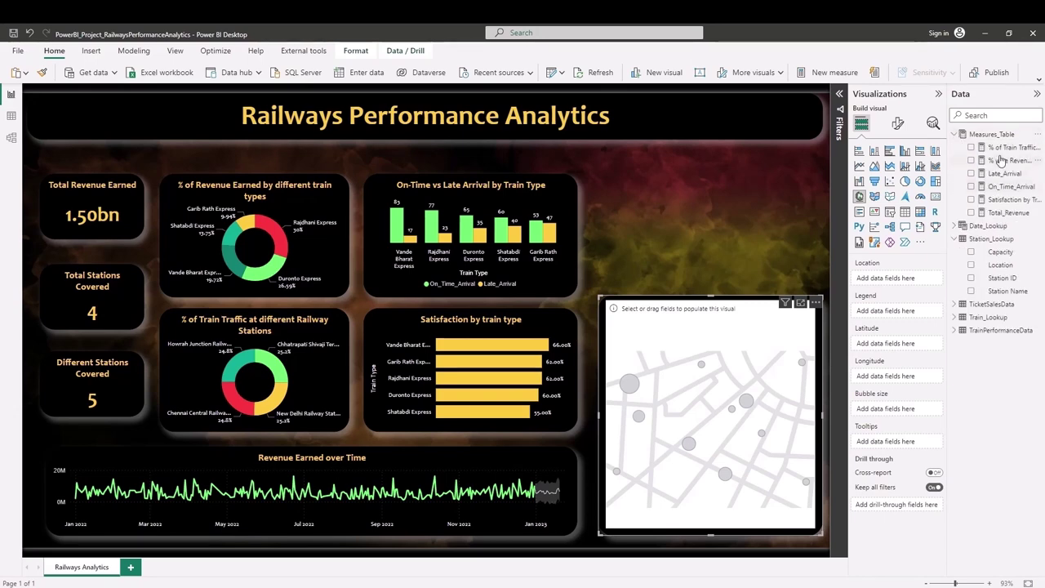
left_click_drag(1007, 160, 907, 408)
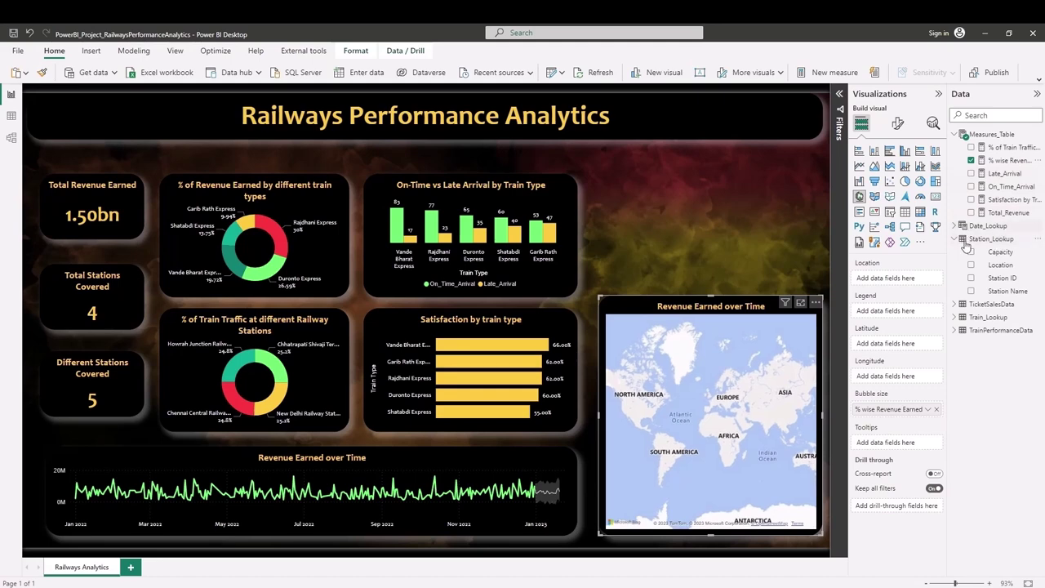
left_click_drag(1000, 264, 909, 277)
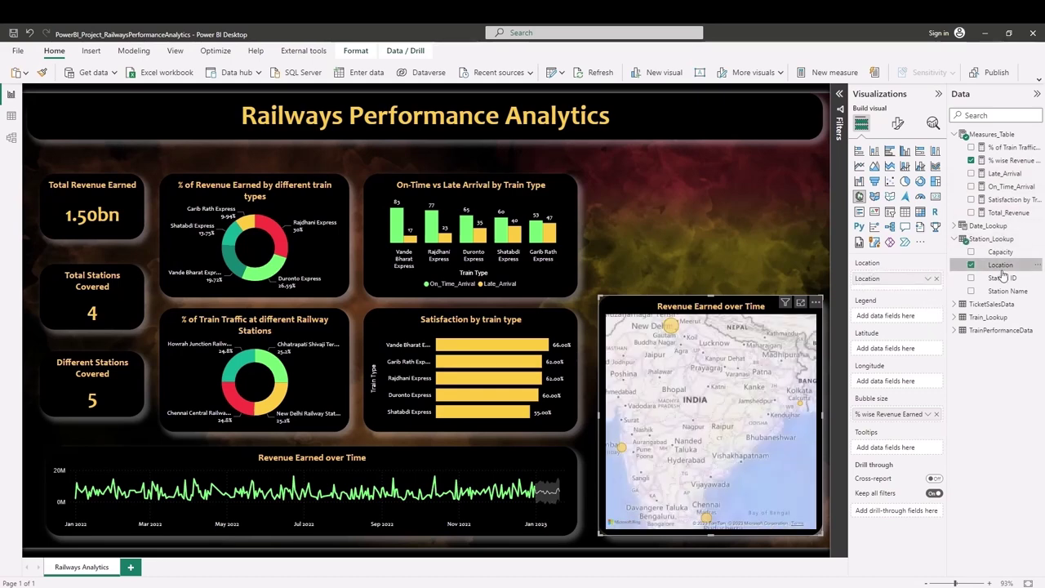
mouse_move(1000, 265)
left_mouse_down()
mouse_move(927, 324)
mouse_move(921, 316)
left_mouse_up()
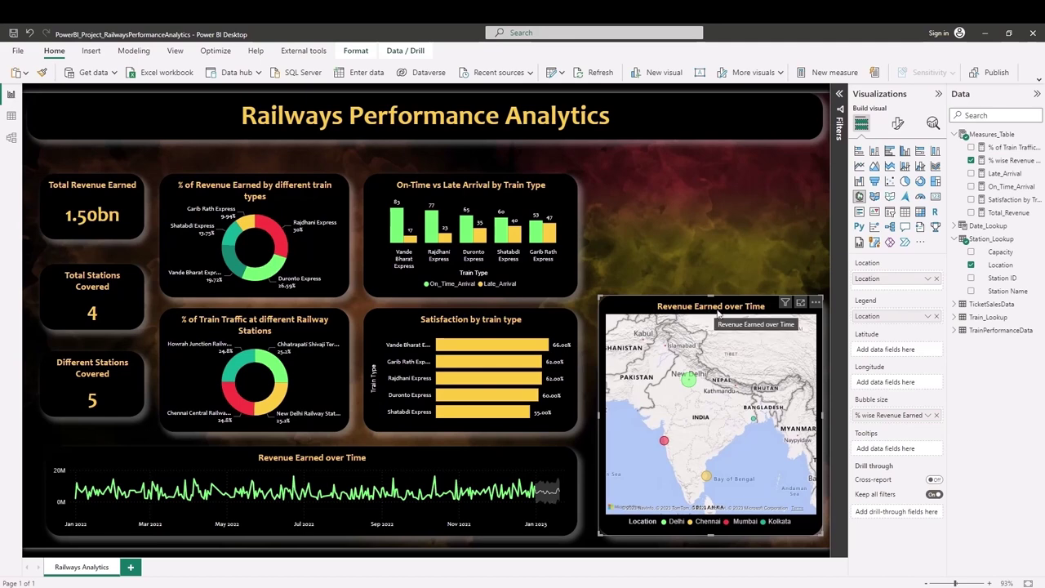
Show the map's format options and highlight its intended title in the Theme Details notes.
left_click(898, 123)
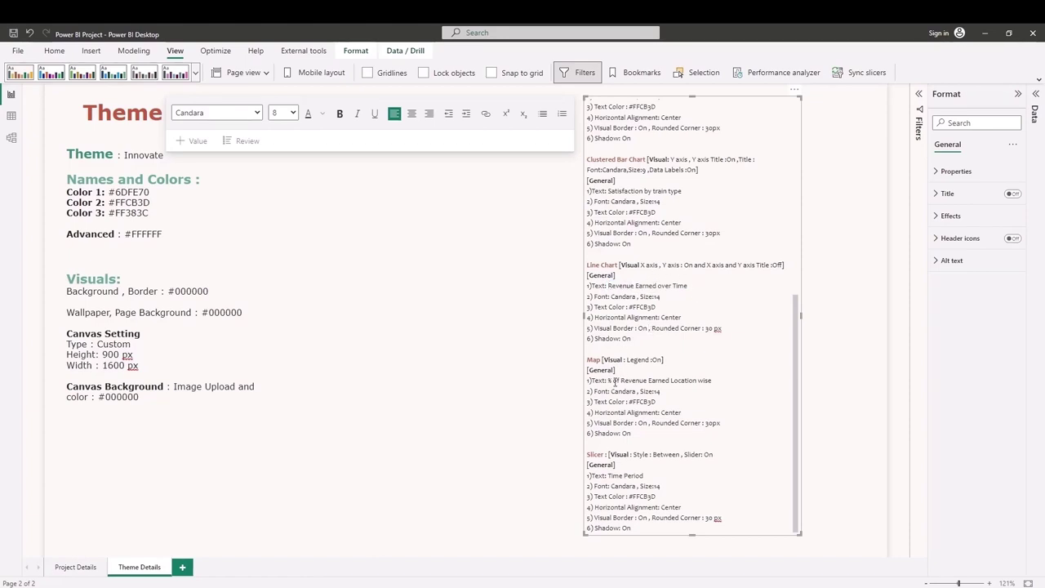
left_click_drag(607, 381, 708, 381)
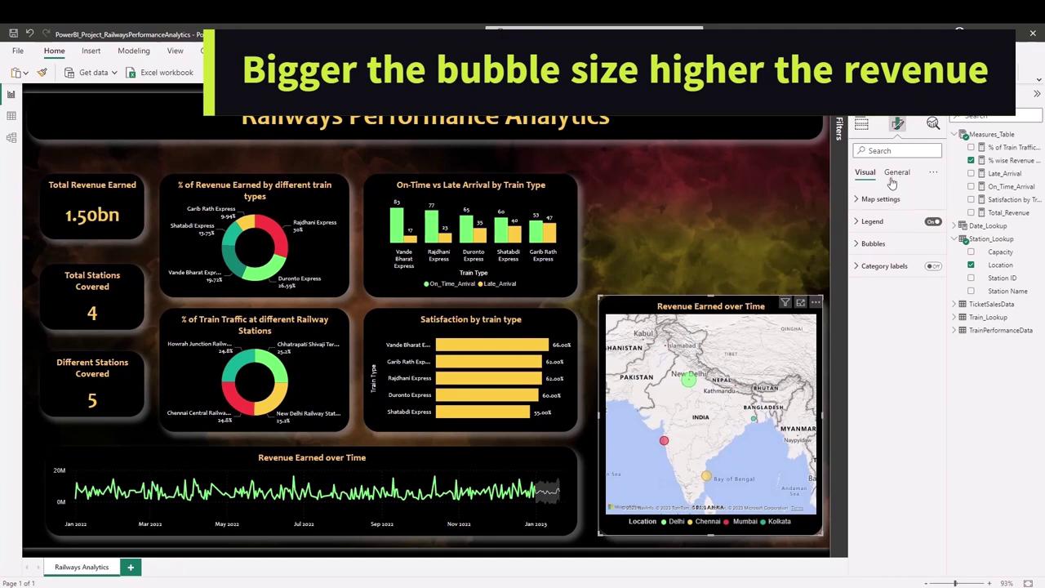
Retitle the map '% of Revenue Earned Location wise'.
left_click(896, 173)
left_click(866, 221)
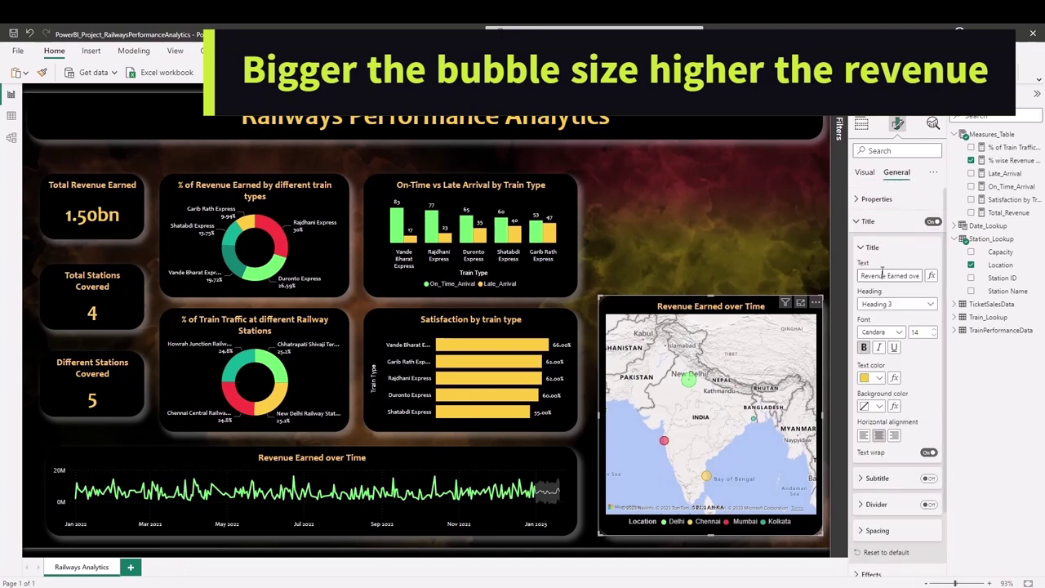
triple_click(888, 275)
type("% of Revenue Earned Location wise")
key("Return")
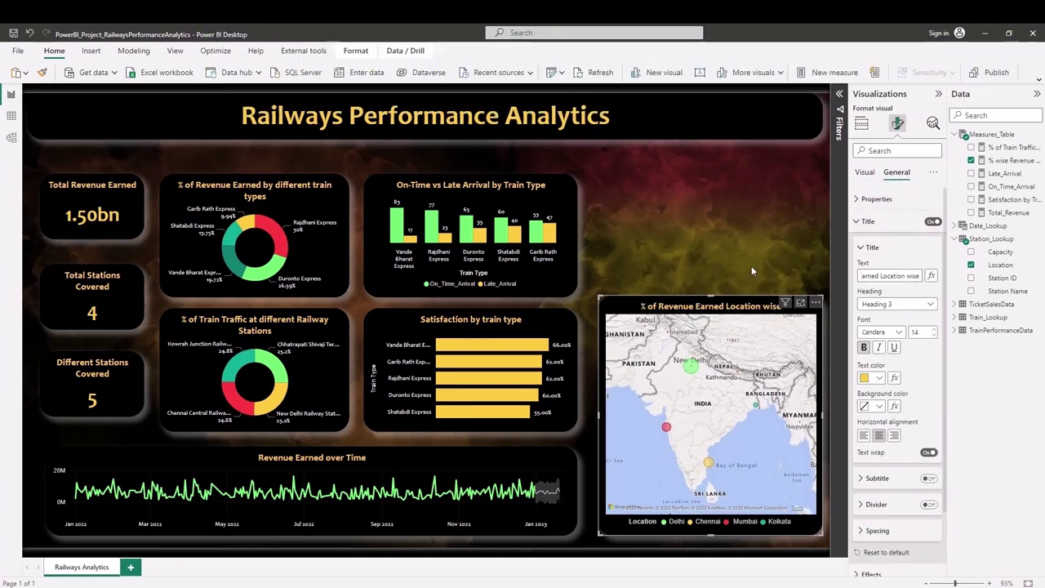
left_click_drag(730, 355, 732, 365)
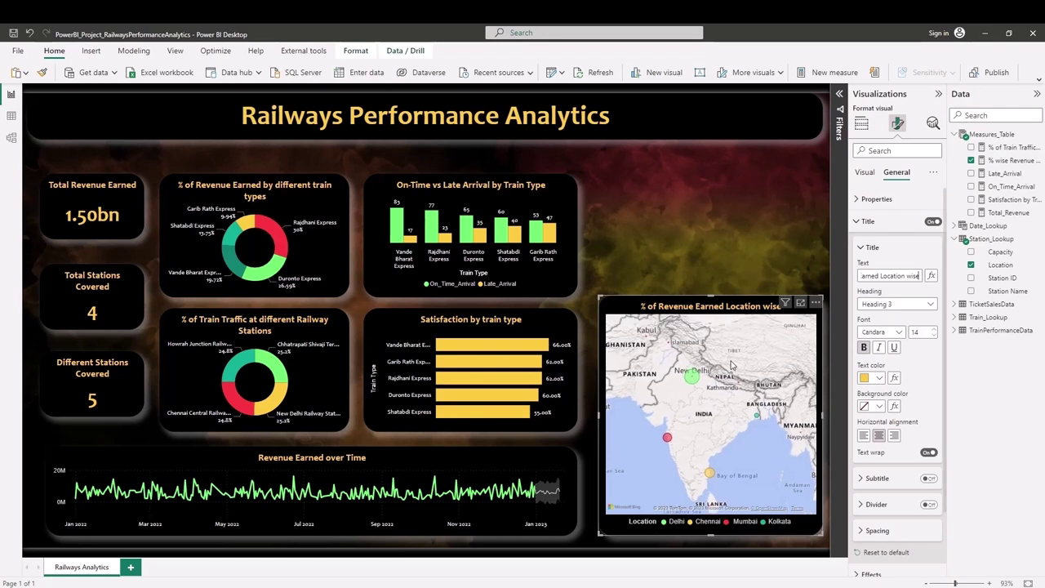
left_click(742, 267)
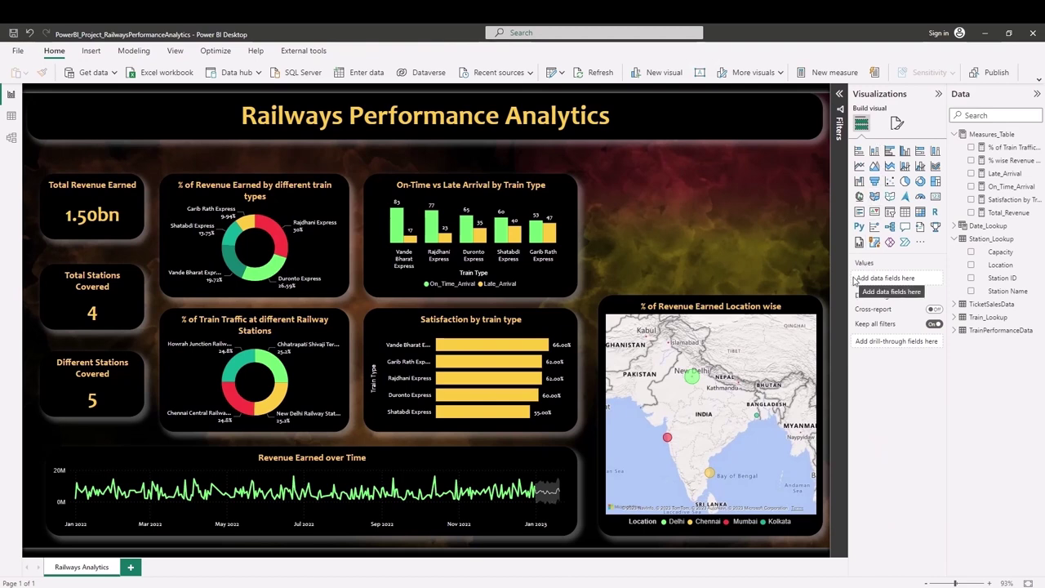
Change the map's basemap style to Dark.
left_click(897, 123)
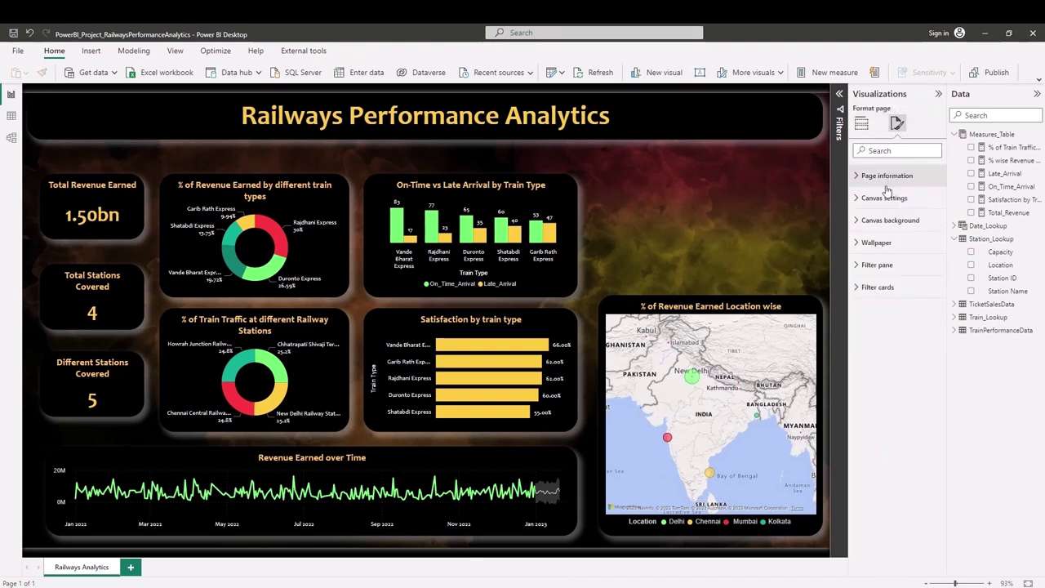
left_click(814, 296)
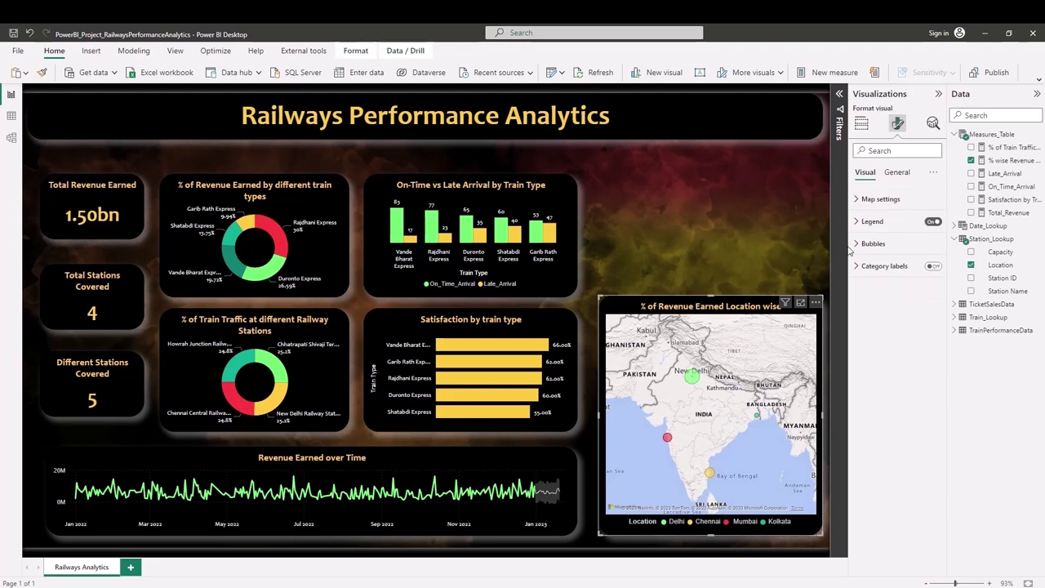
left_click(879, 199)
left_click(882, 256)
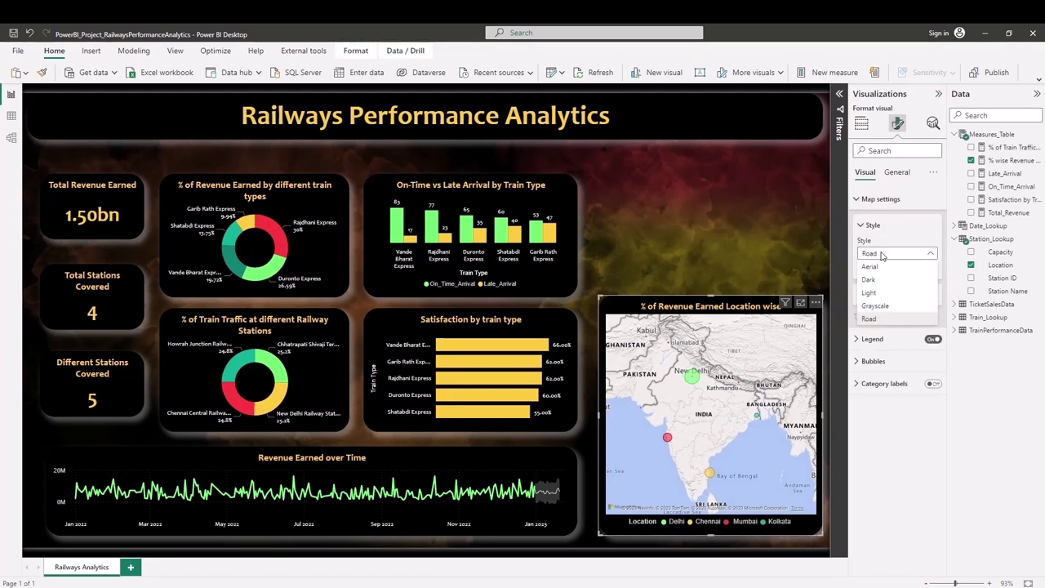
left_click(881, 267)
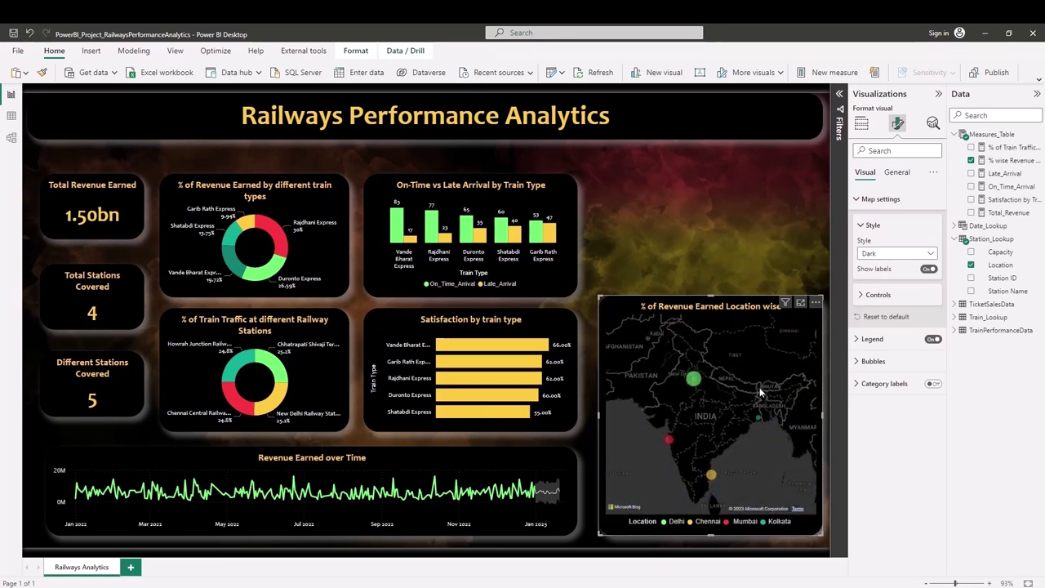
left_click_drag(758, 381, 760, 391)
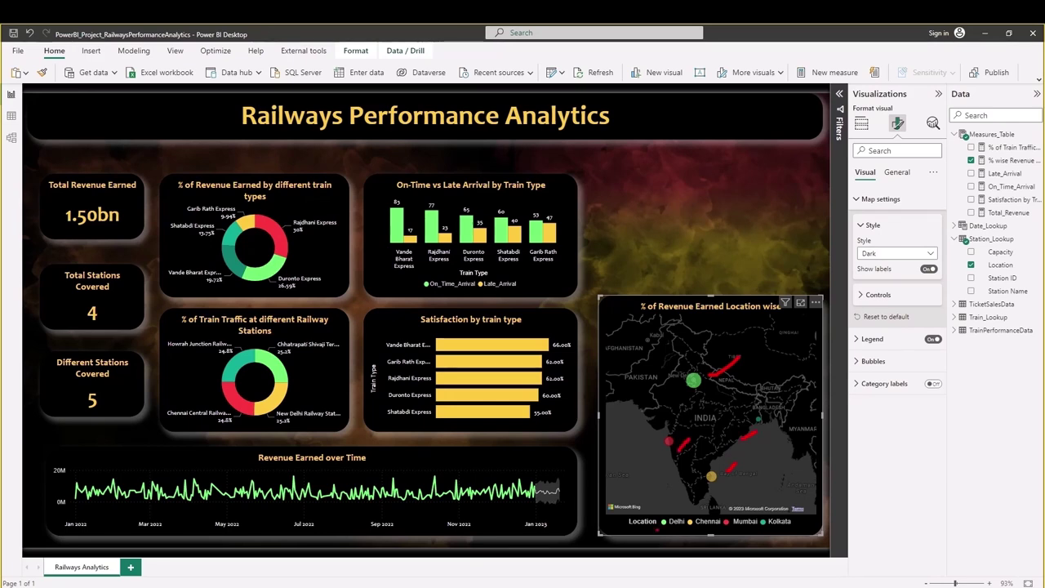
left_click_drag(656, 531, 751, 530)
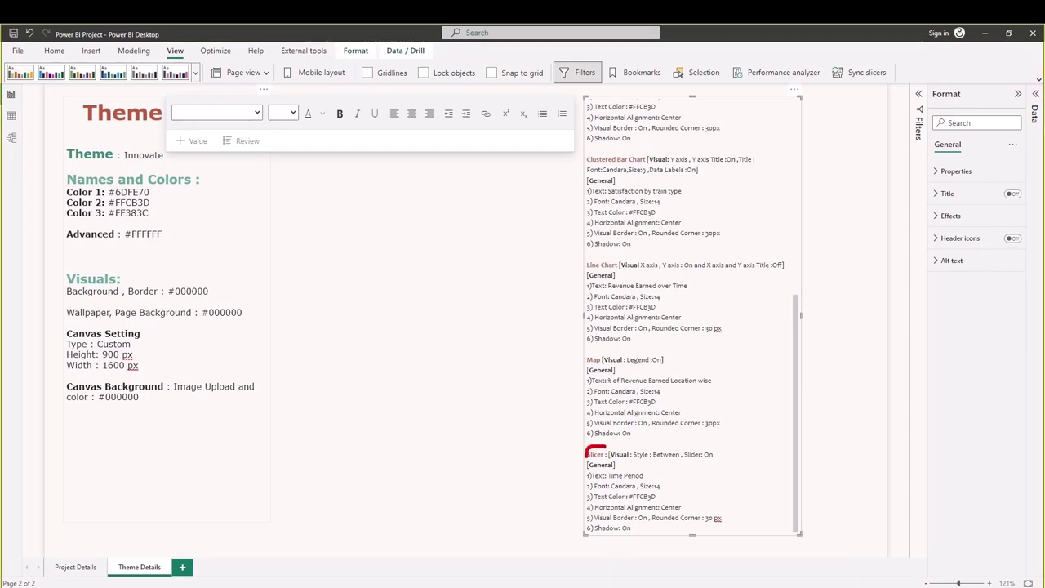
Read through the Slicer section of the theme notes, then return to the Railways Performance Analytics report.
left_click_drag(587, 456, 578, 540)
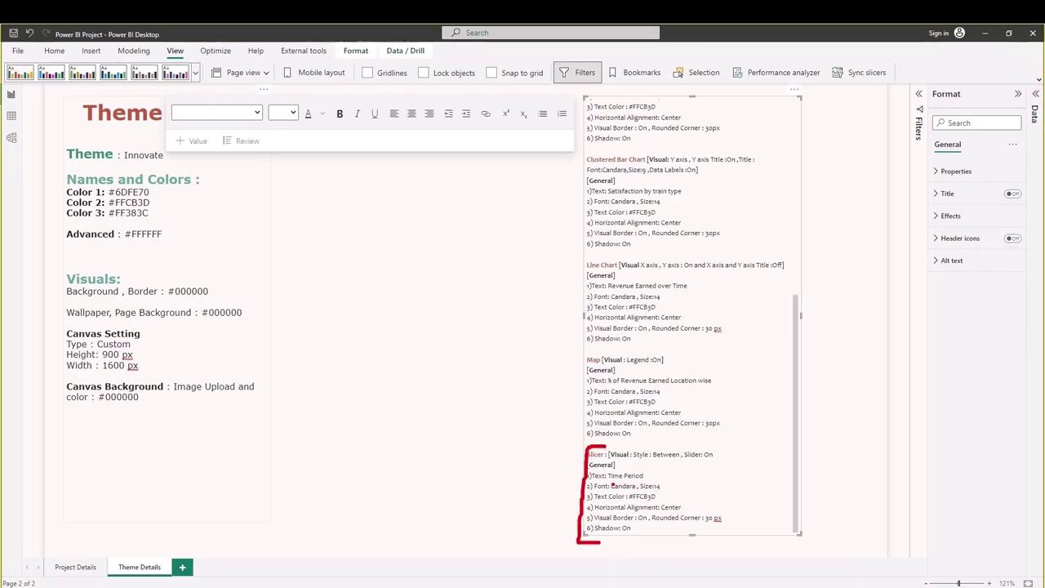
left_click_drag(610, 483, 644, 481)
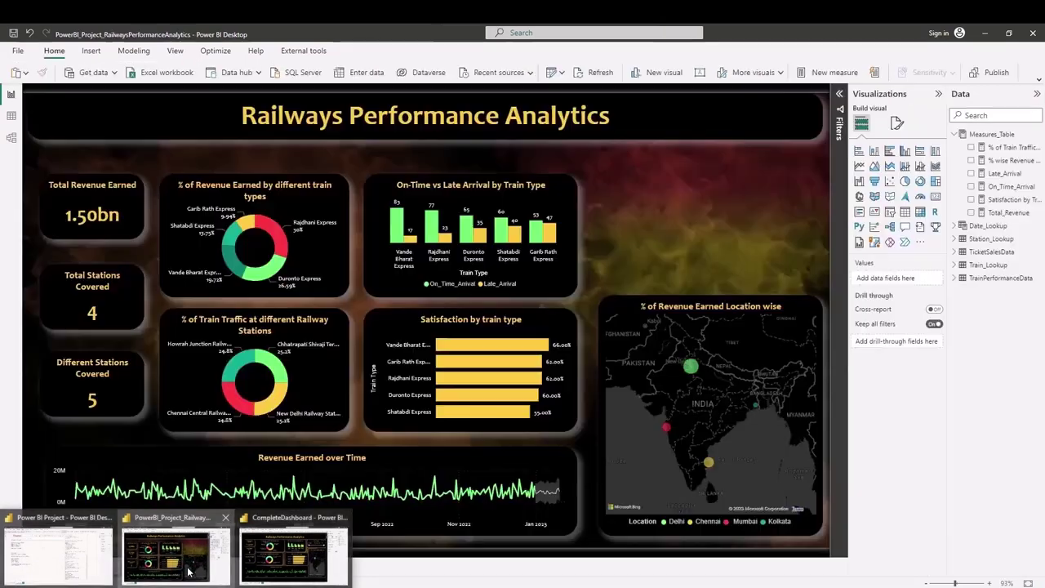
left_click(176, 551)
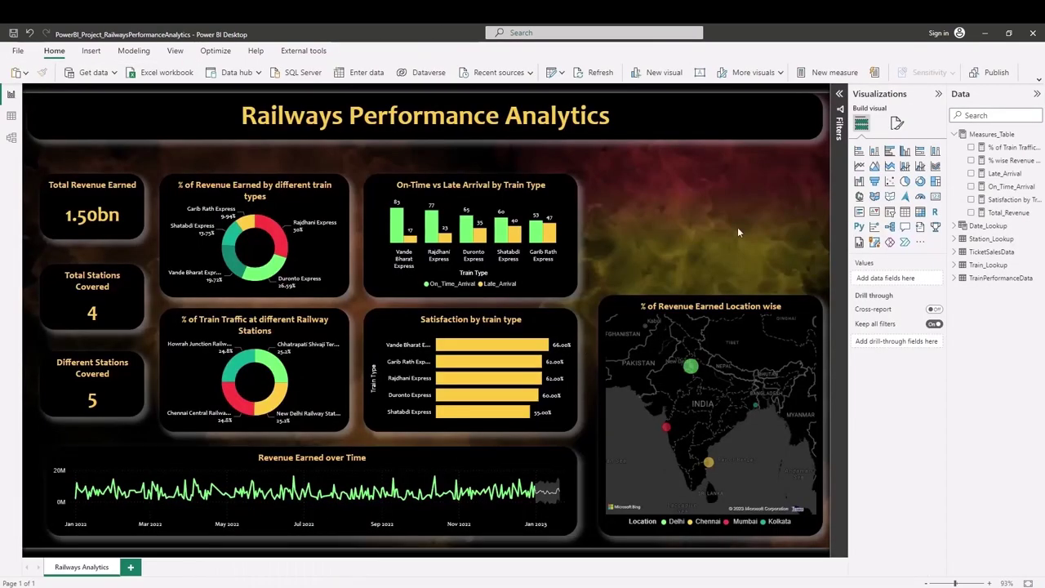
Copy the On-Time vs Late Arrival chart above the map and make it a slicer on Date_Lookup Date.
left_click(552, 286)
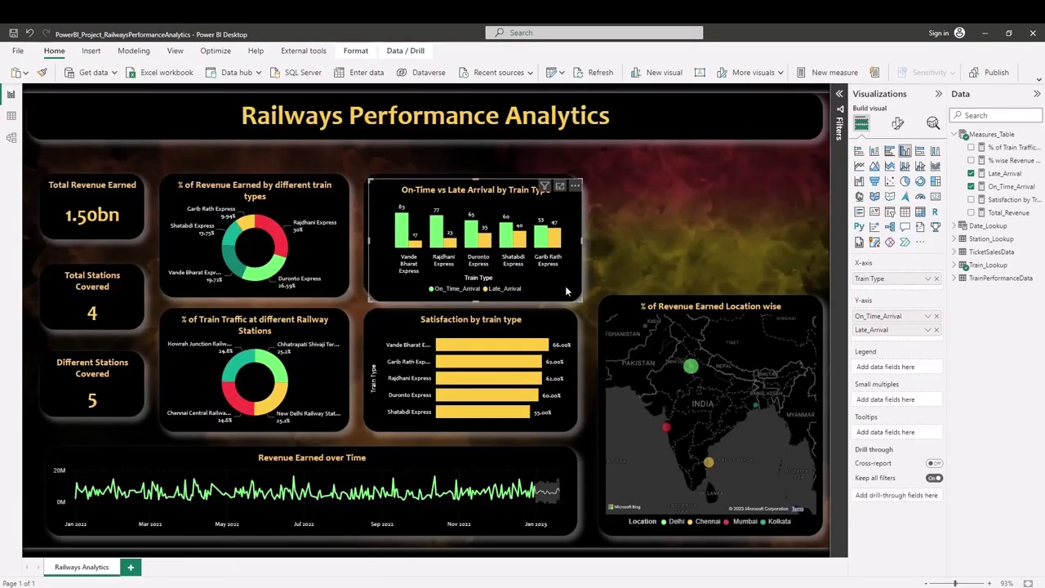
key("ctrl+c")
key("ctrl+v")
left_click_drag(565, 286, 797, 274)
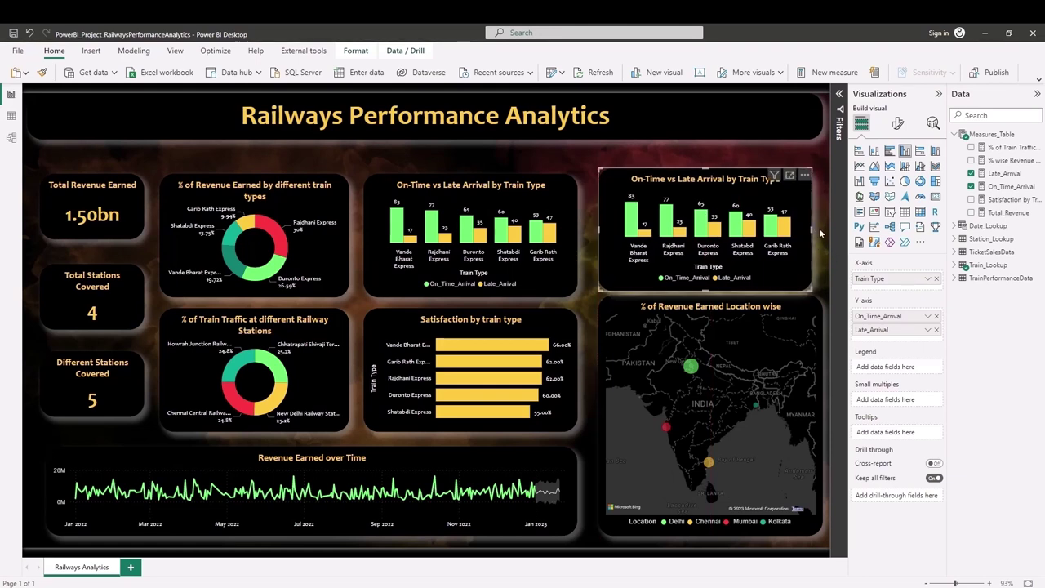
left_click_drag(819, 229, 826, 228)
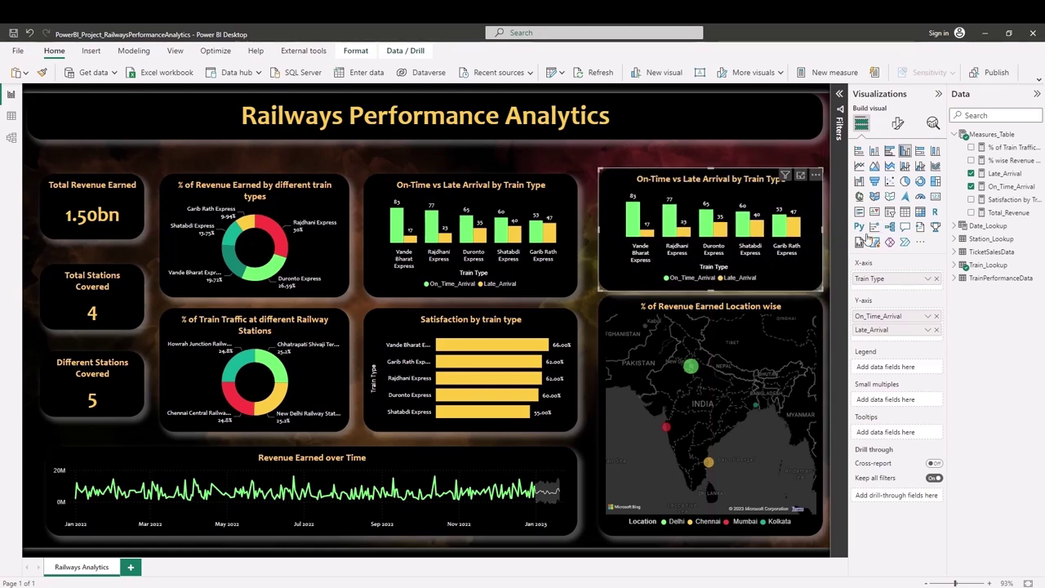
left_click(890, 211)
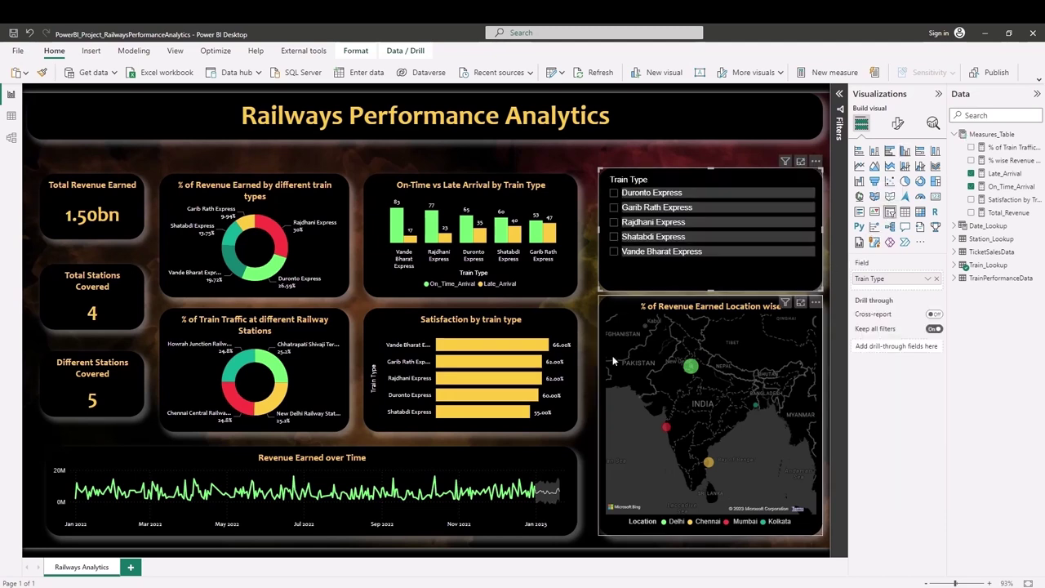
left_click(936, 279)
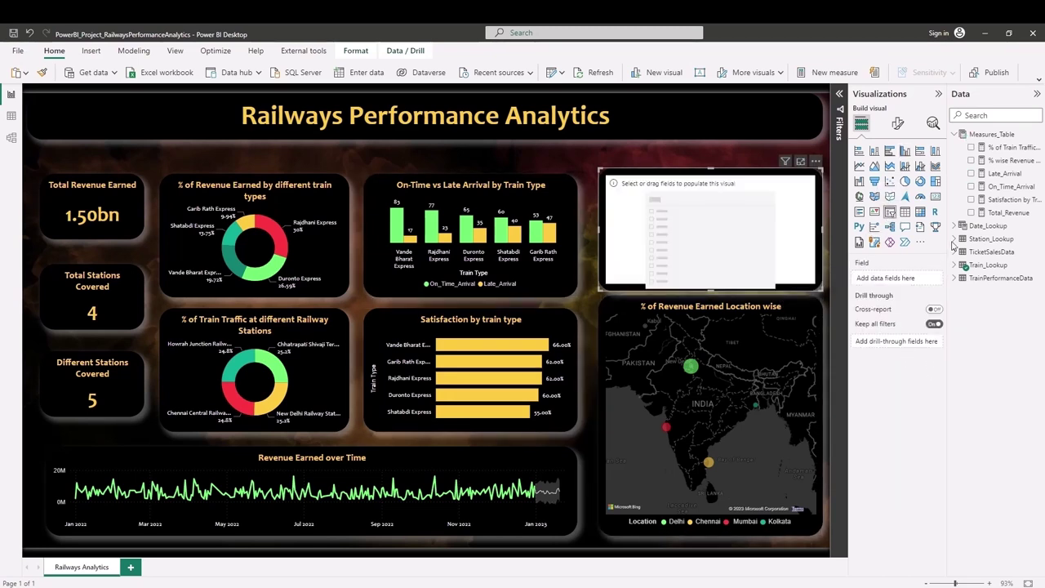
left_click(955, 226)
left_click(971, 239)
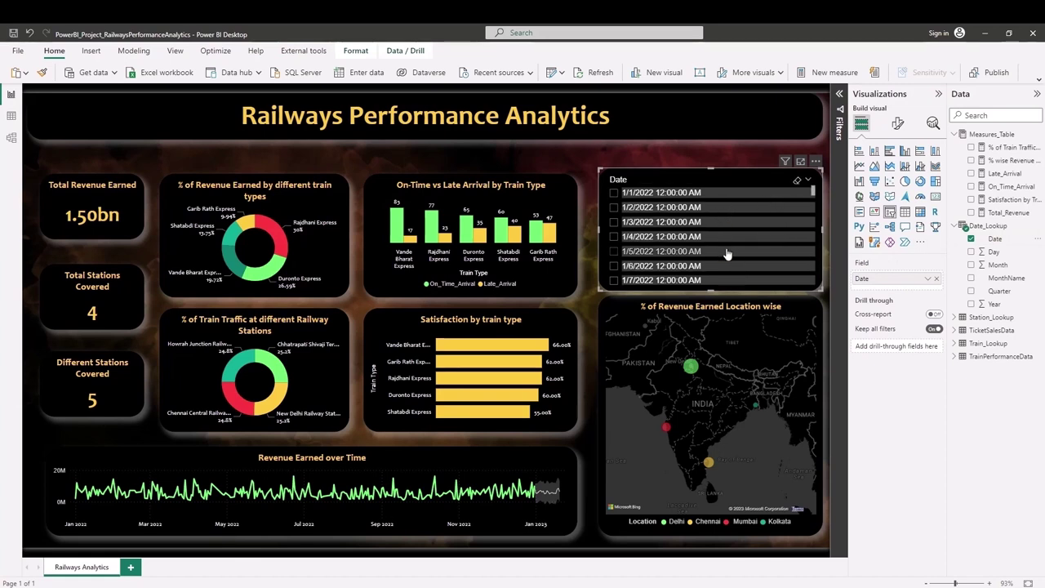
Set the Date slicer to Between style and fit it into the space above the map.
left_click(902, 122)
left_click(880, 200)
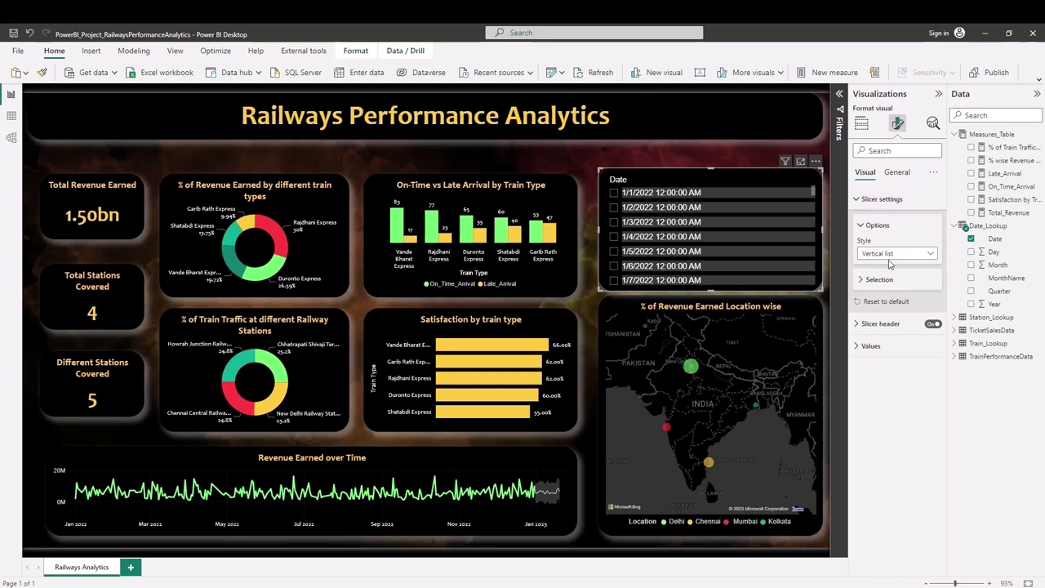
left_click(891, 255)
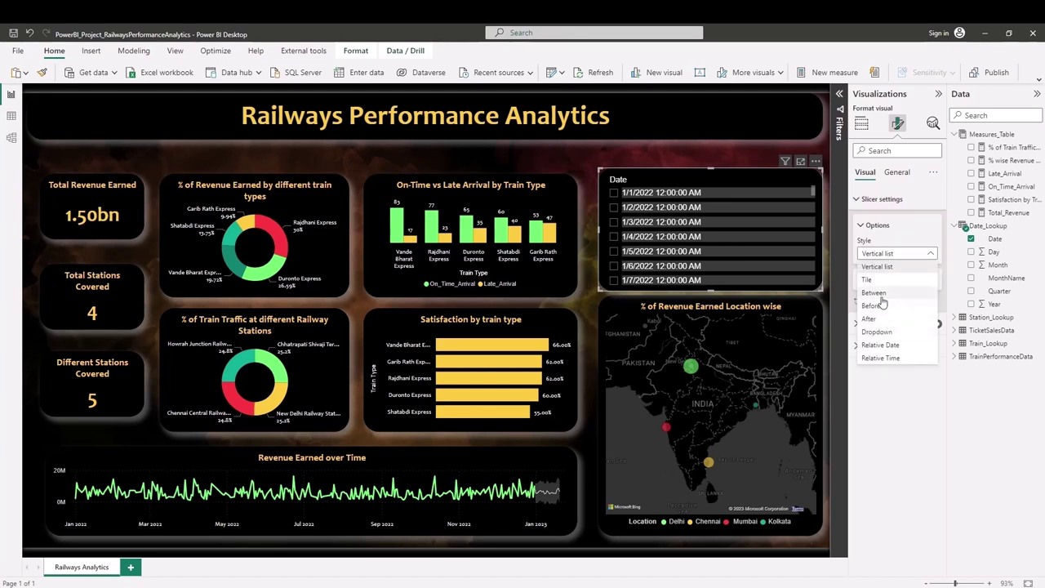
left_click(874, 292)
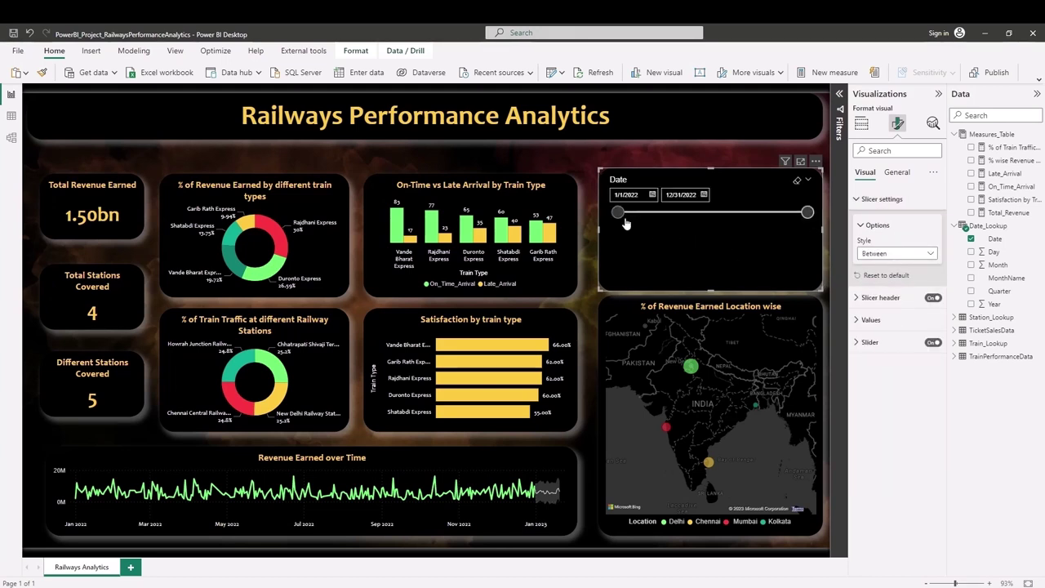
left_click_drag(718, 293, 719, 240)
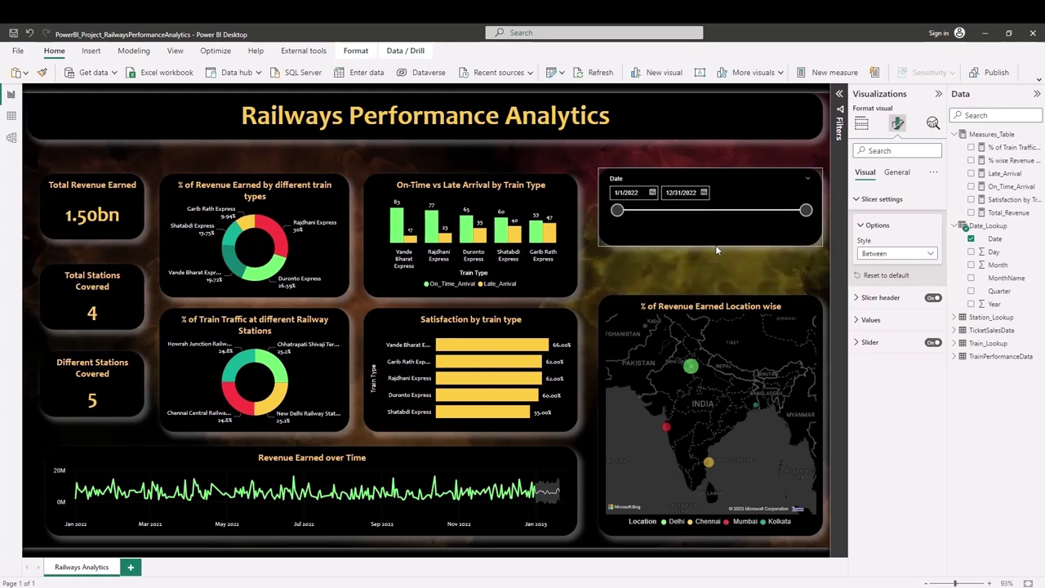
left_click_drag(721, 261, 717, 254)
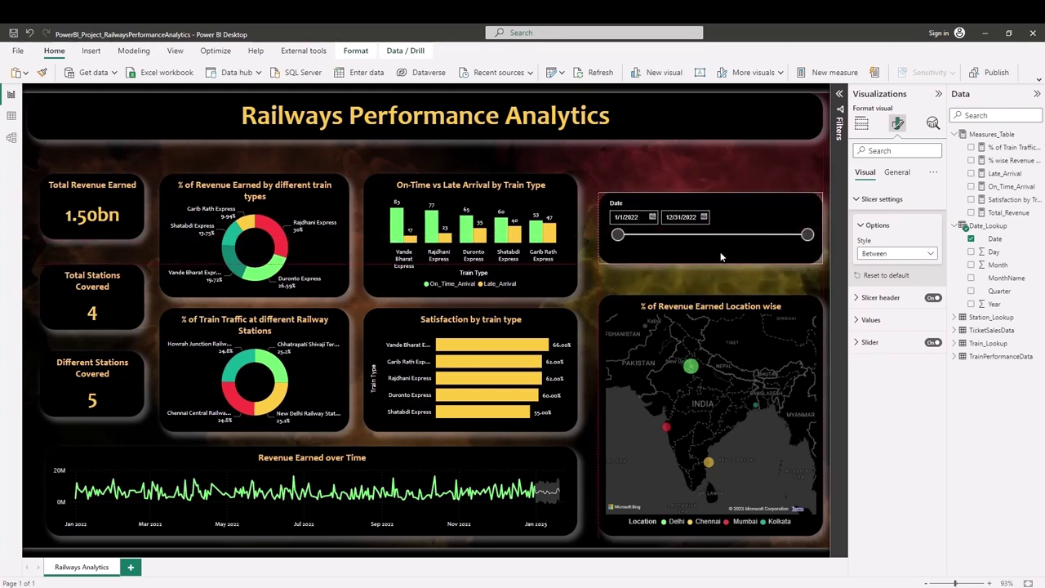
left_click(866, 320)
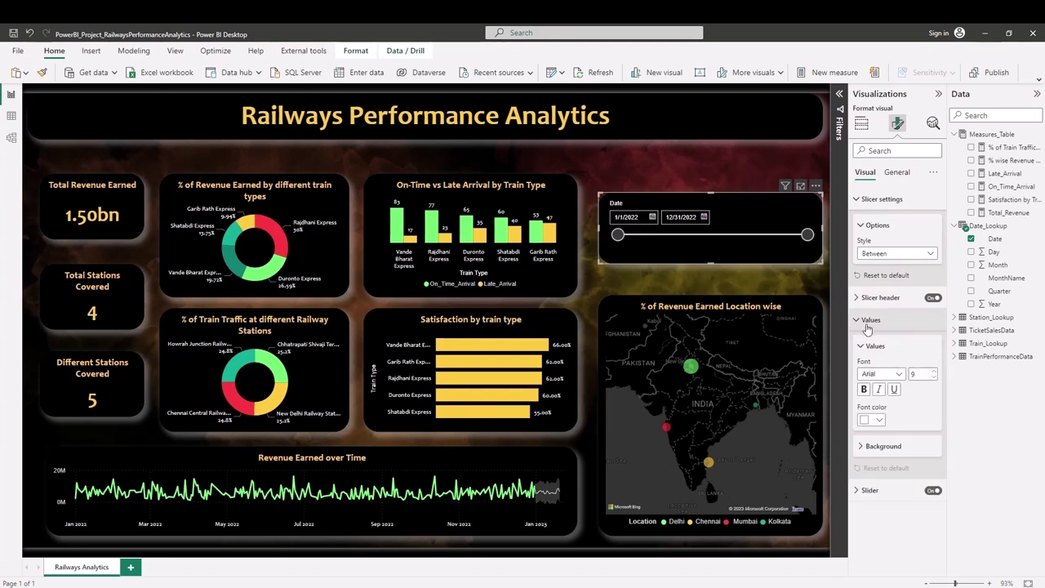
left_click(897, 374)
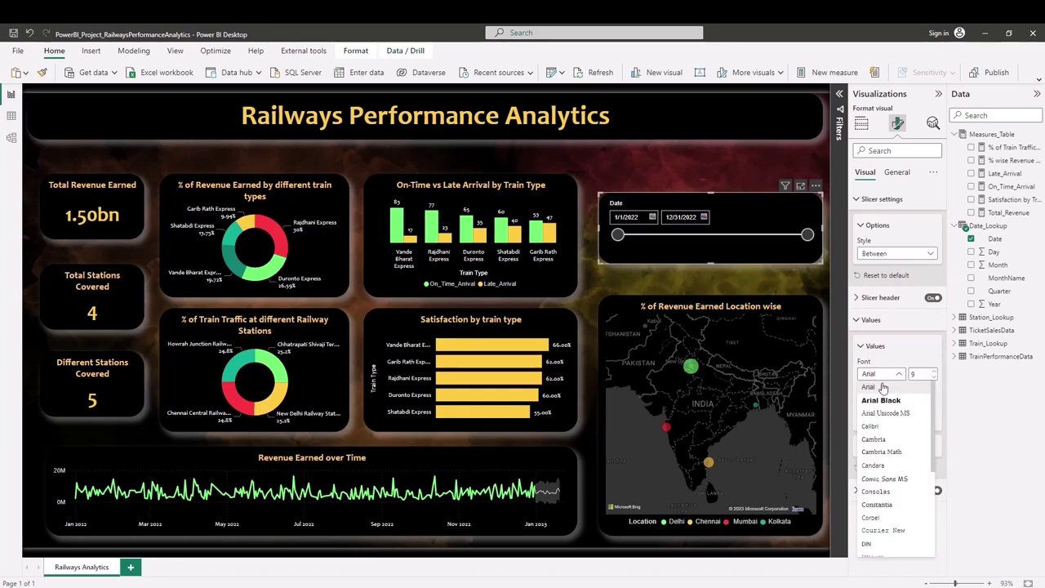
Format the slicer values in Candara, size 14, colour #FFCB3D from the theme notes.
left_click(887, 466)
left_click(934, 371)
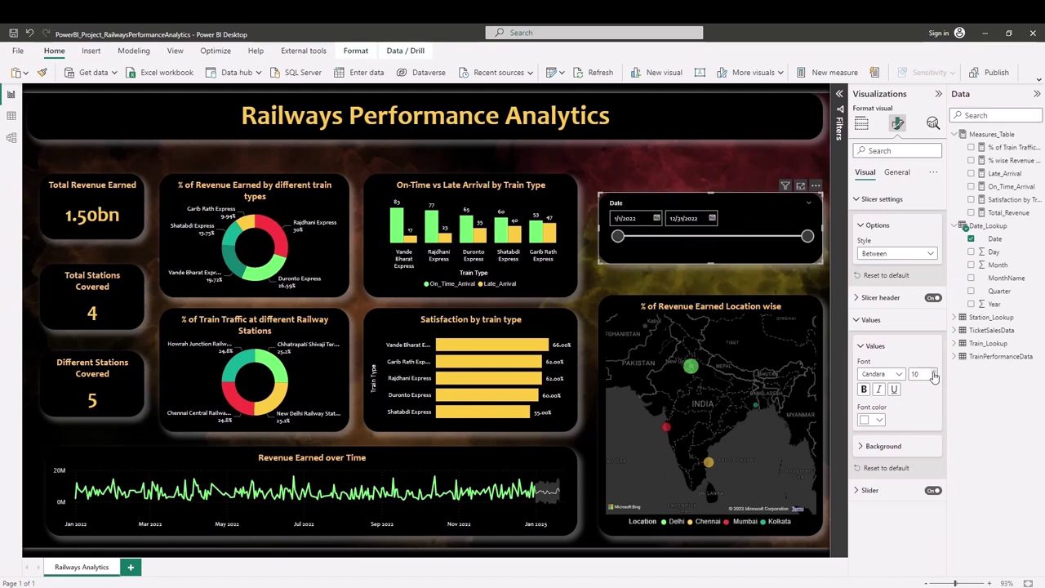
left_click(934, 372)
left_click(935, 372)
left_click(935, 372)
left_click(934, 372)
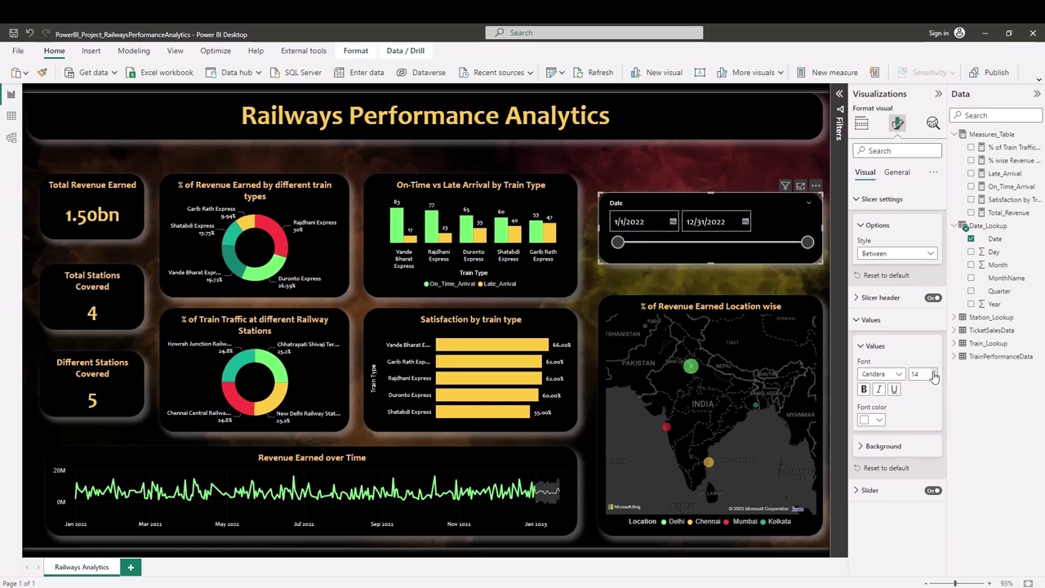
left_click(879, 419)
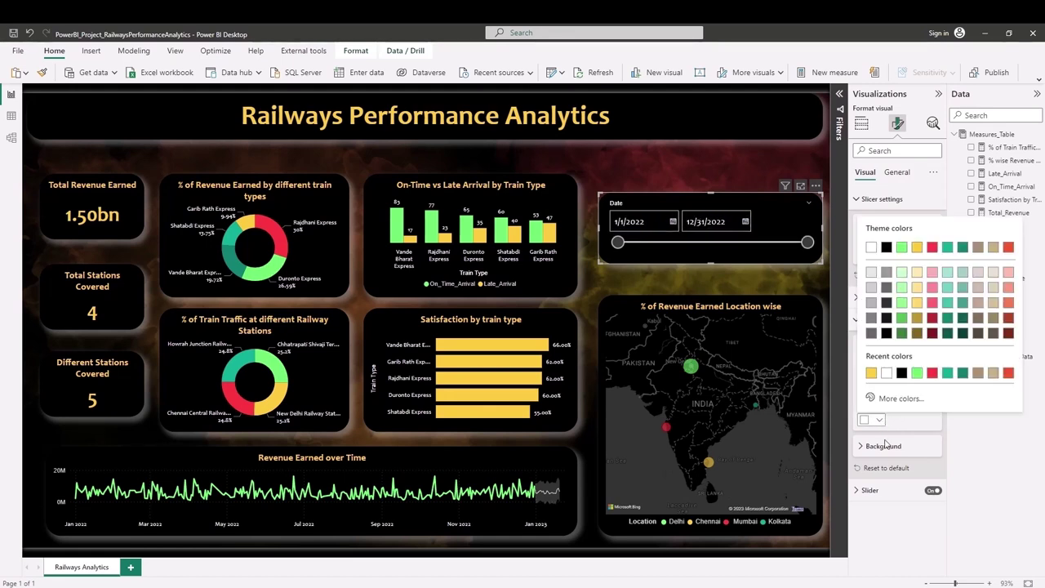
left_click(890, 399)
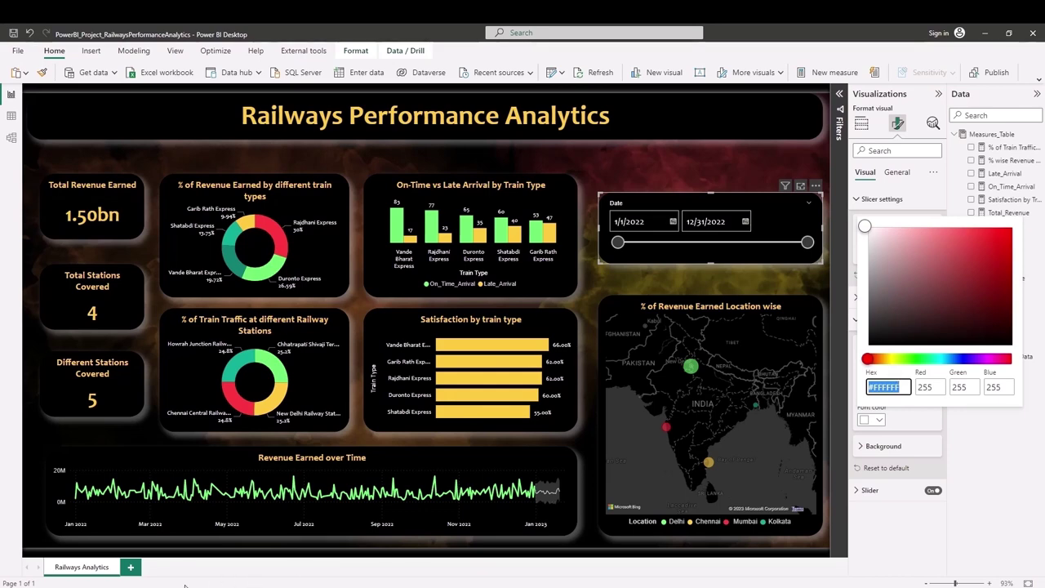
left_click(869, 358)
left_click(71, 559)
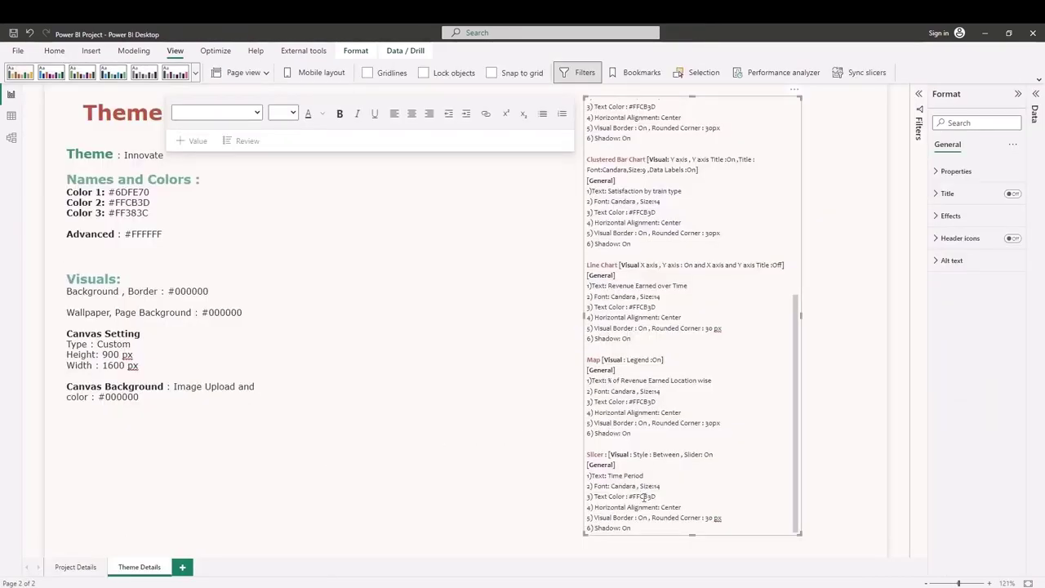
double_click(632, 494)
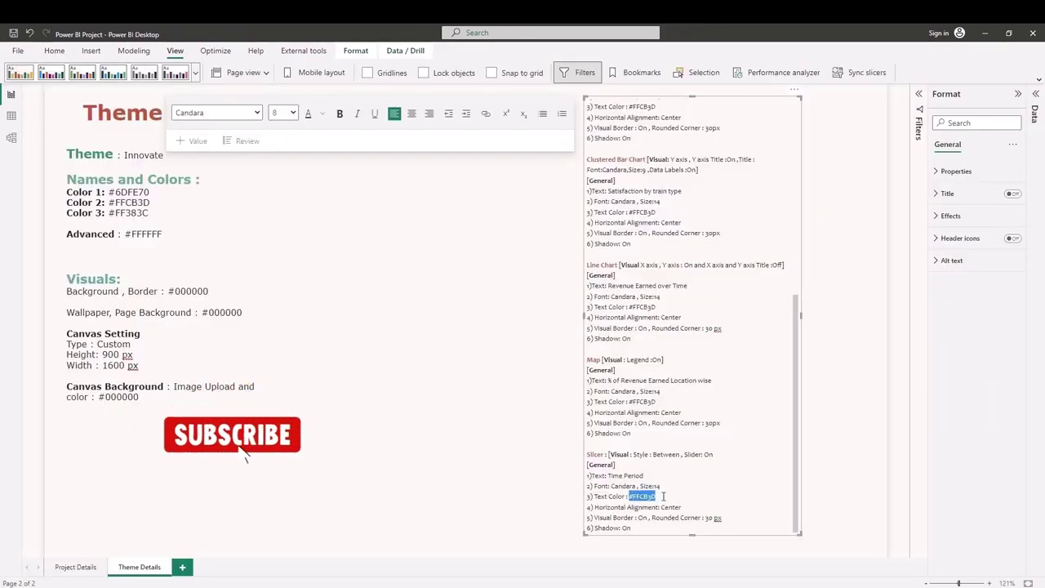
key("alt+Tab")
key("ctrl+v")
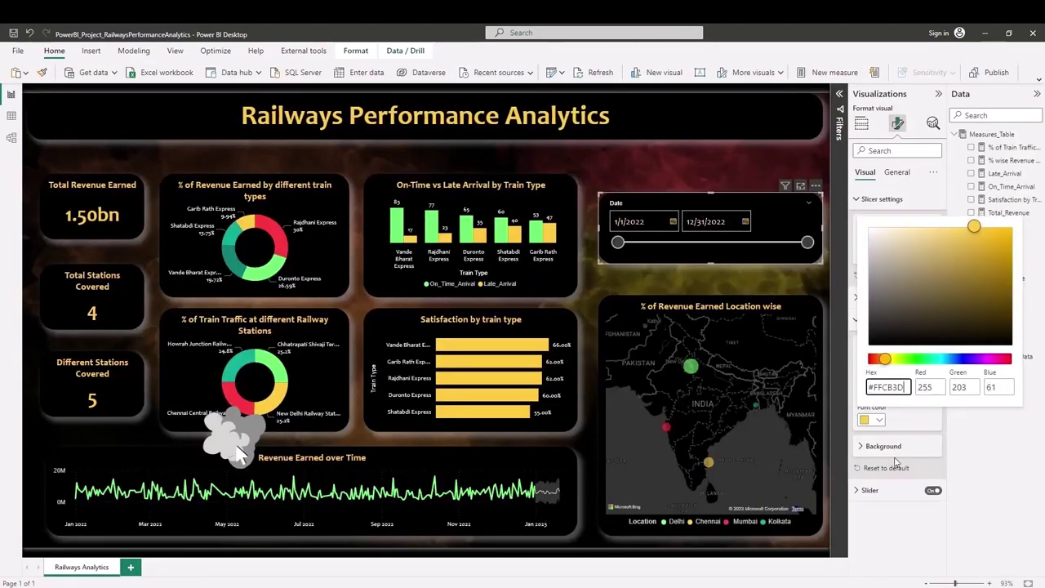
left_click(876, 529)
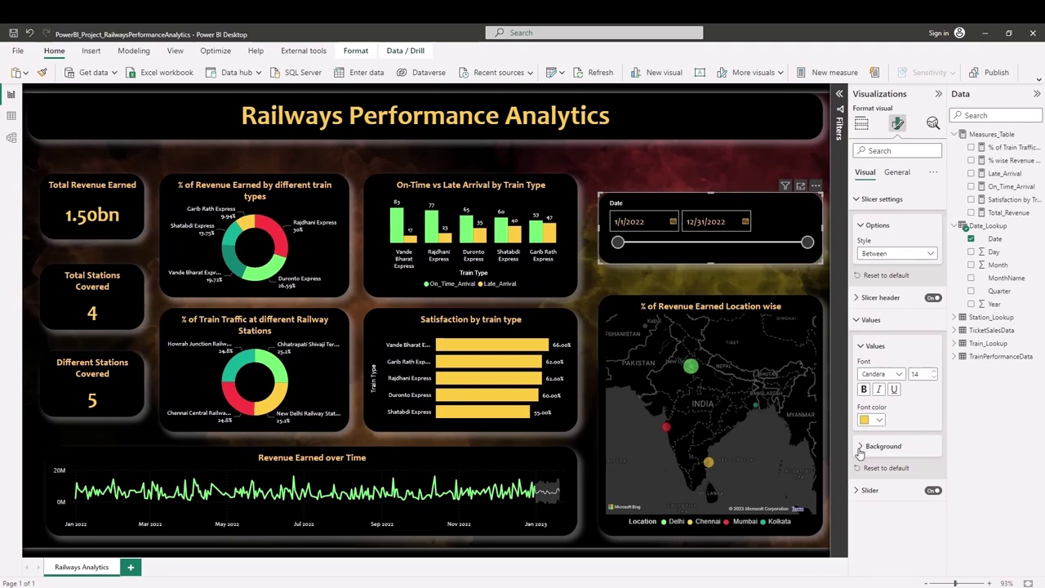
Make the slider white and collapse the slider and values sections.
left_click(858, 492)
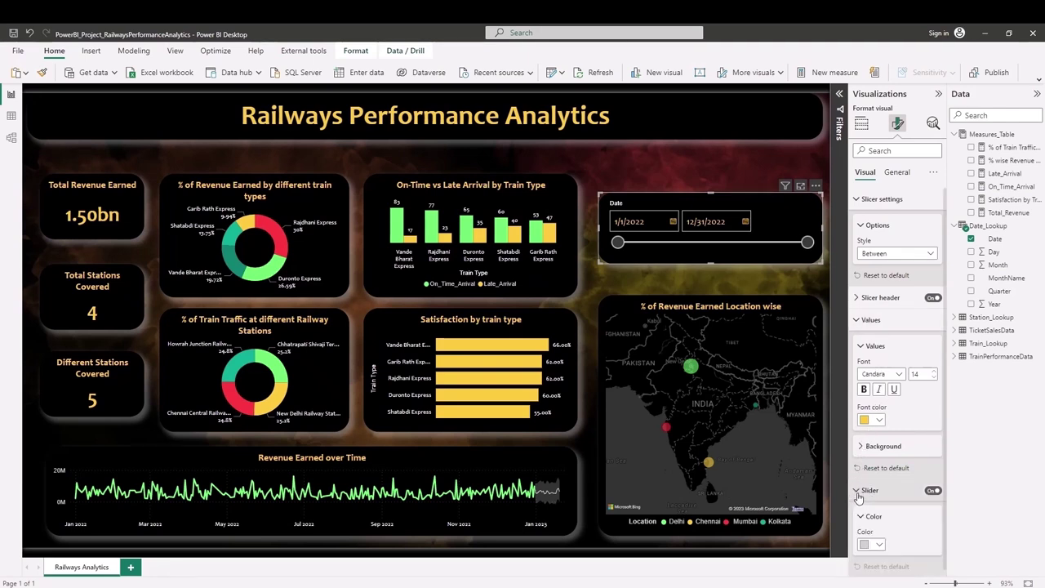
left_click(874, 544)
left_click(873, 372)
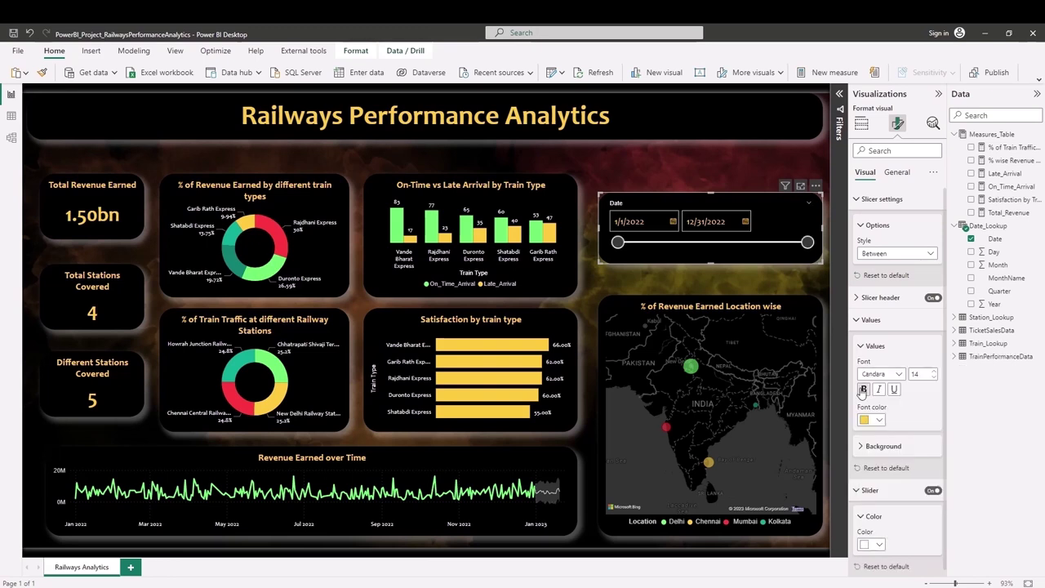
left_click(857, 491)
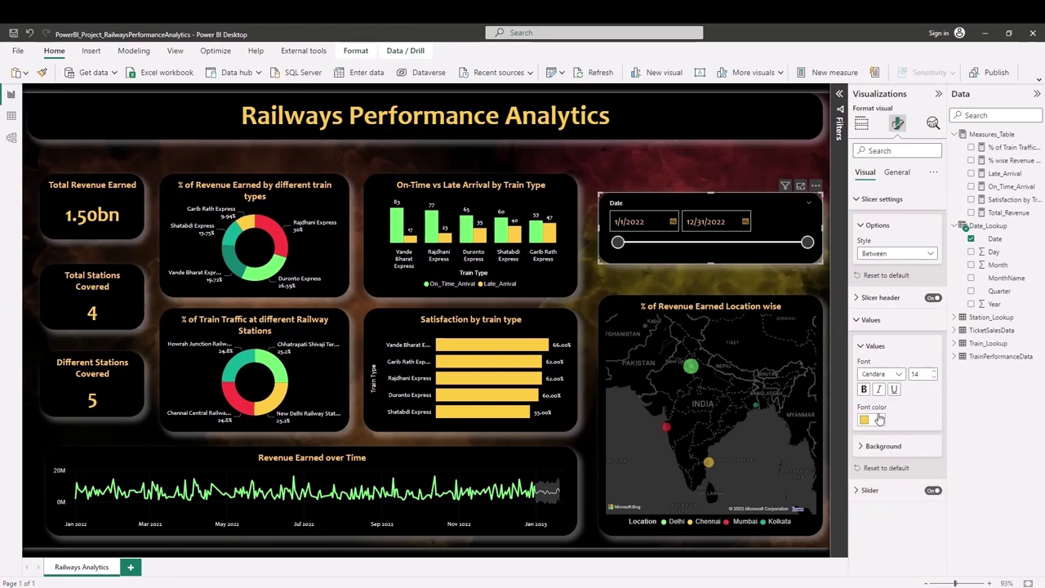
left_click(861, 346)
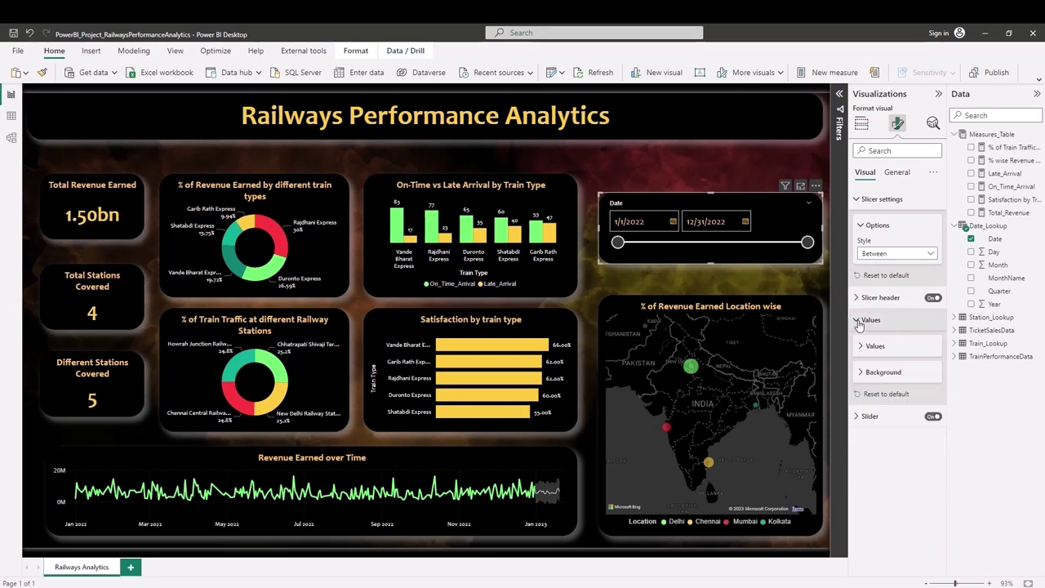
left_click(858, 322)
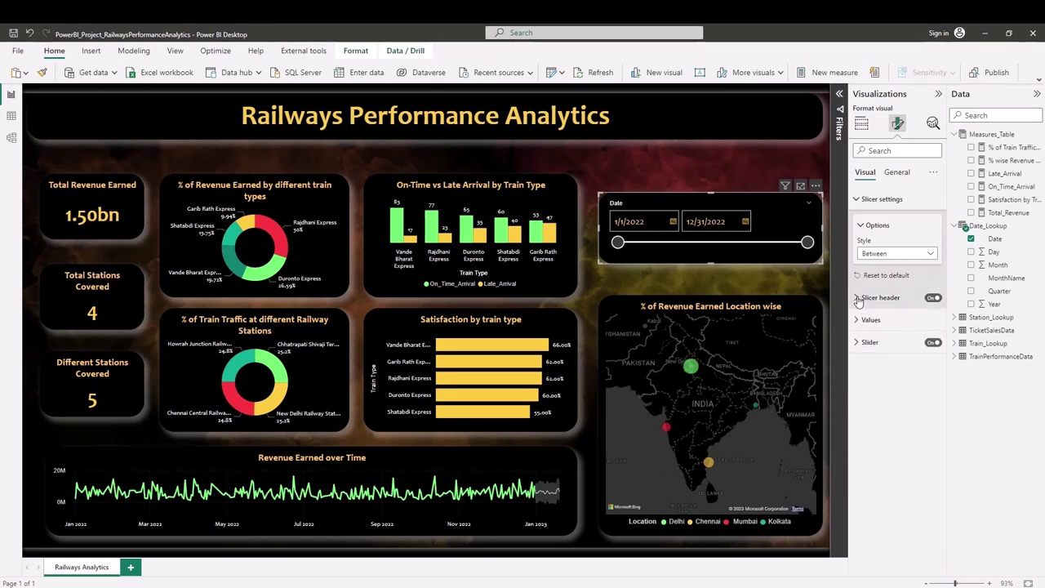
left_click(897, 173)
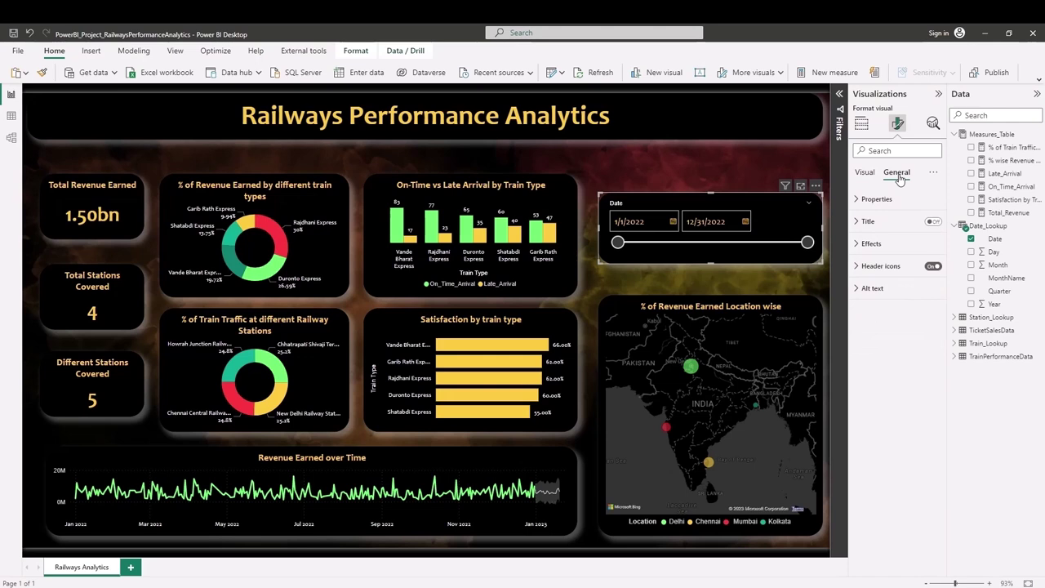
Turn on the slicer title as 'Time Period' and switch off its Date header.
left_click(932, 221)
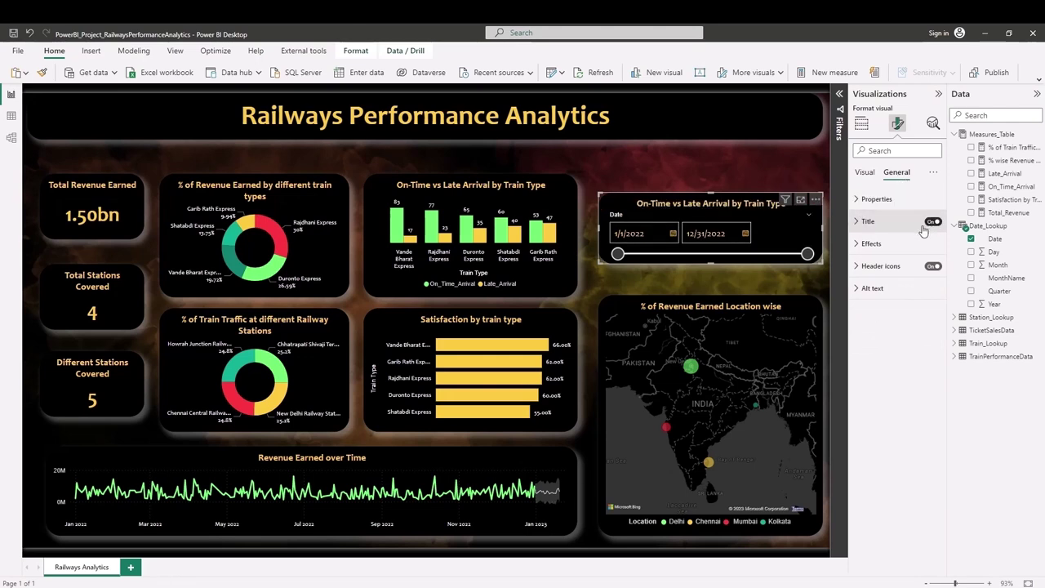
left_click(859, 222)
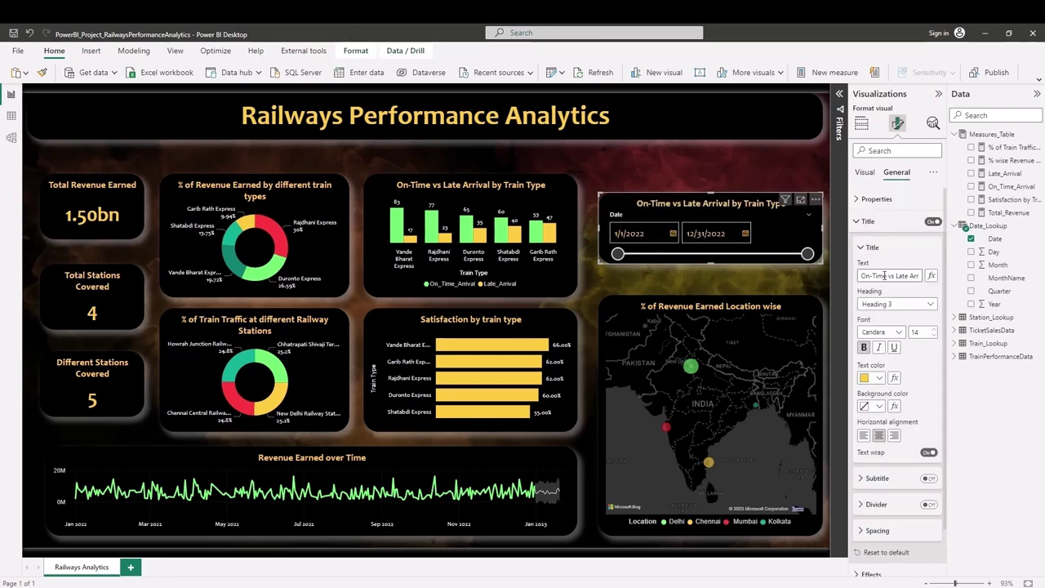
triple_click(885, 277)
type("T")
type("ime Pe")
type("riod")
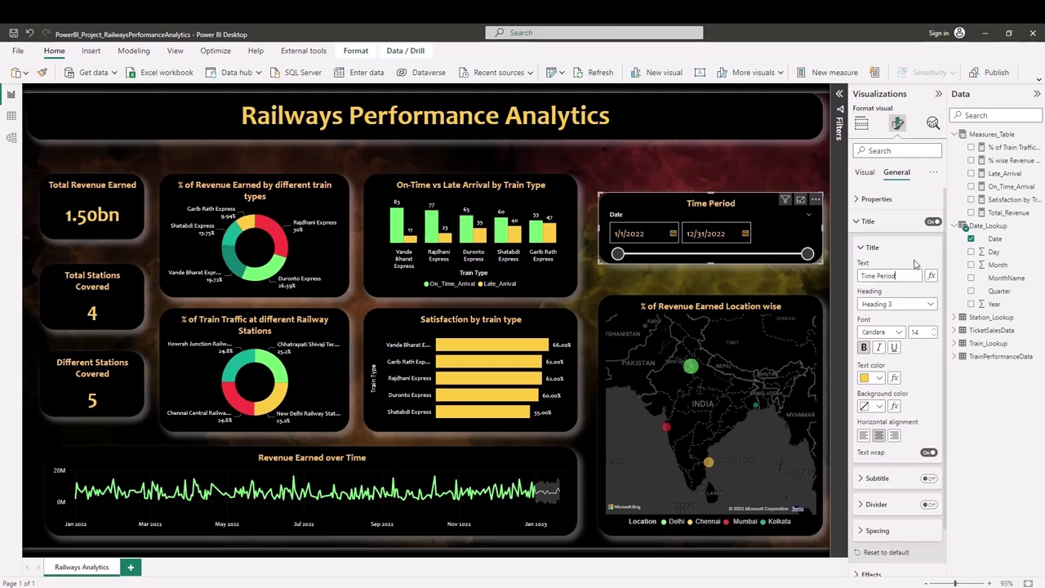
left_click(861, 248)
left_click(859, 222)
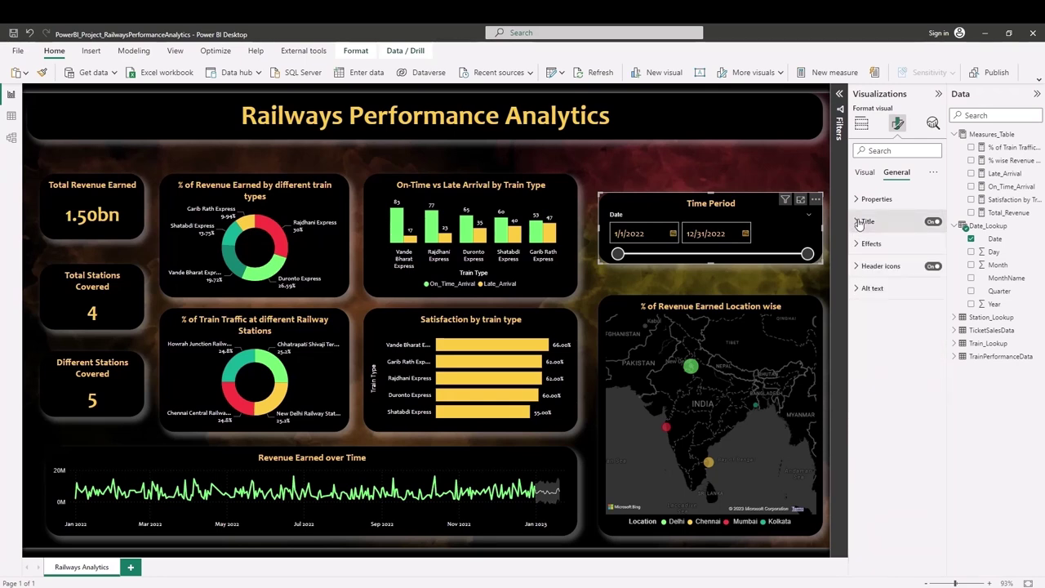
left_click(865, 173)
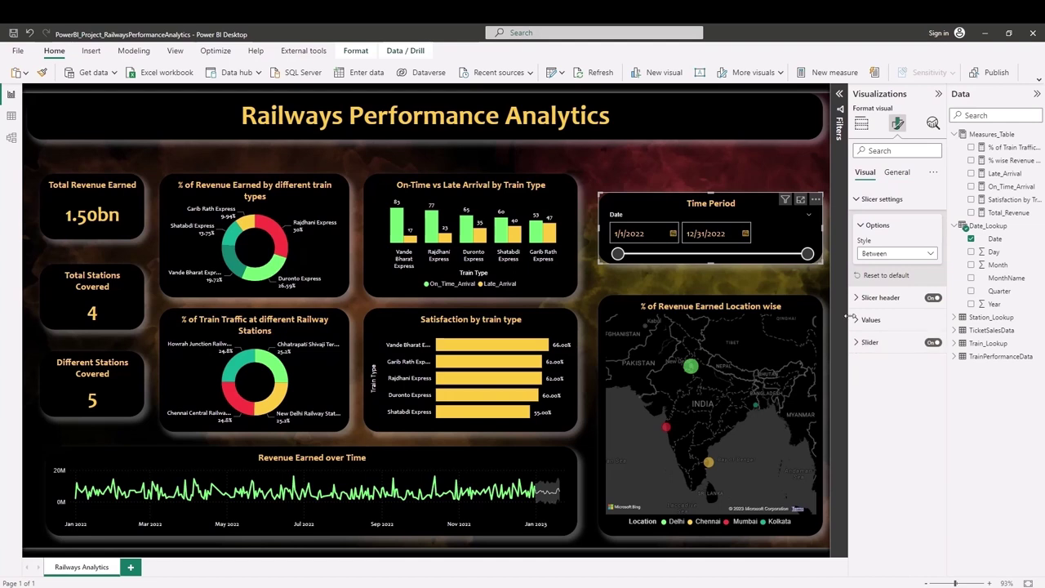
left_click(935, 298)
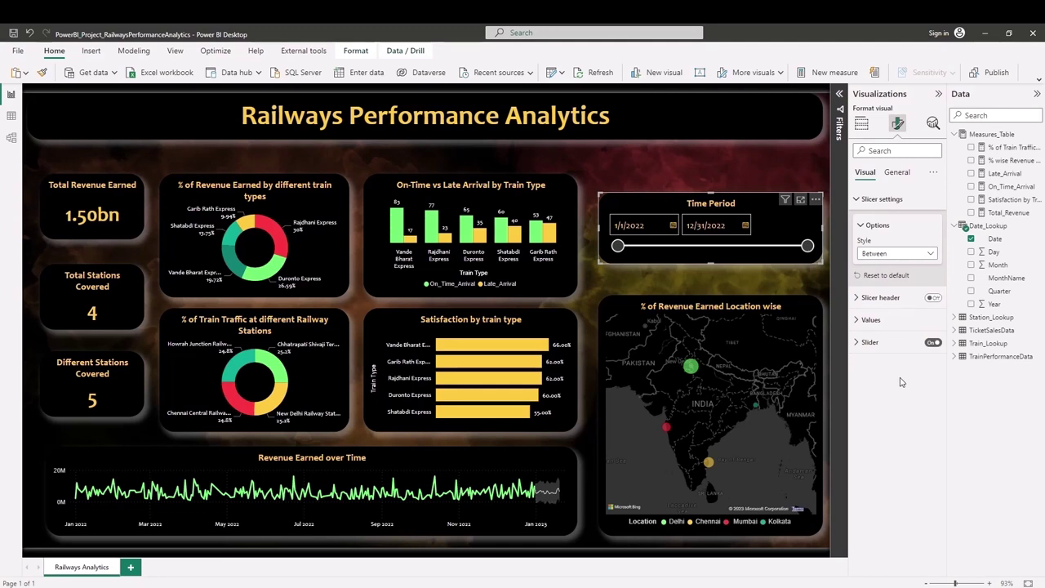
left_click(671, 270)
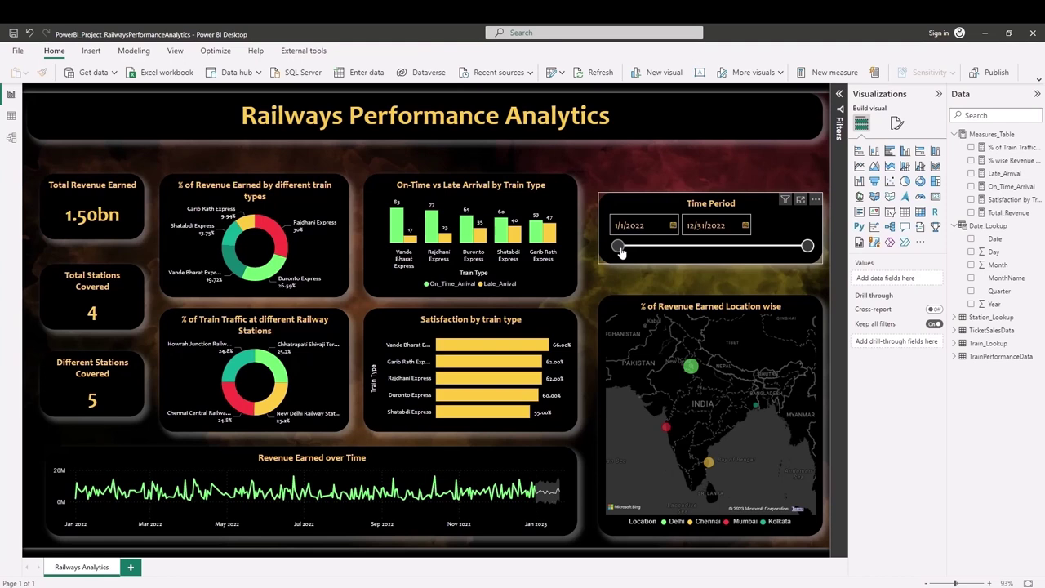
left_click_drag(618, 248, 653, 247)
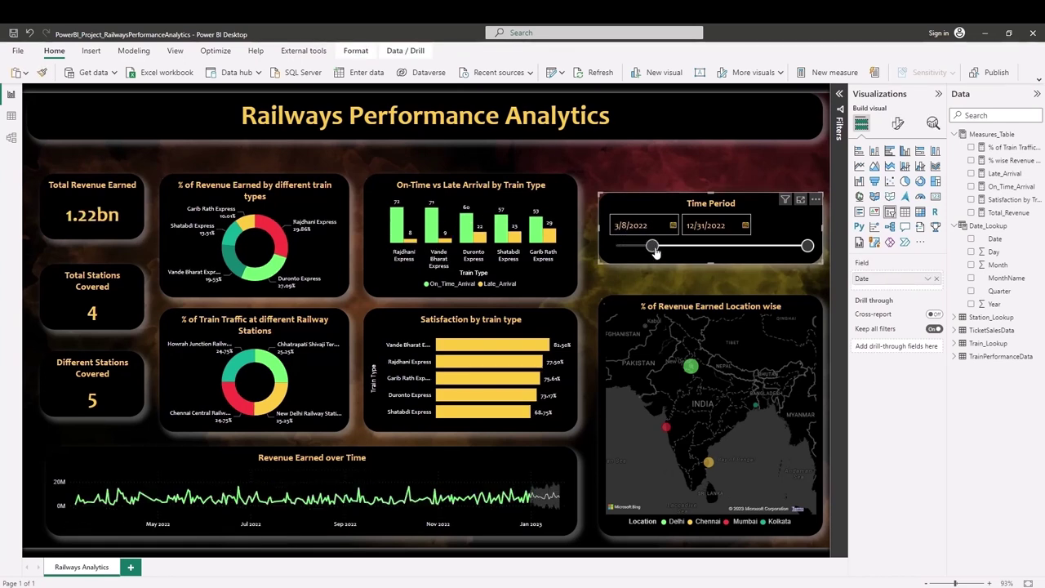
left_click_drag(653, 247, 684, 247)
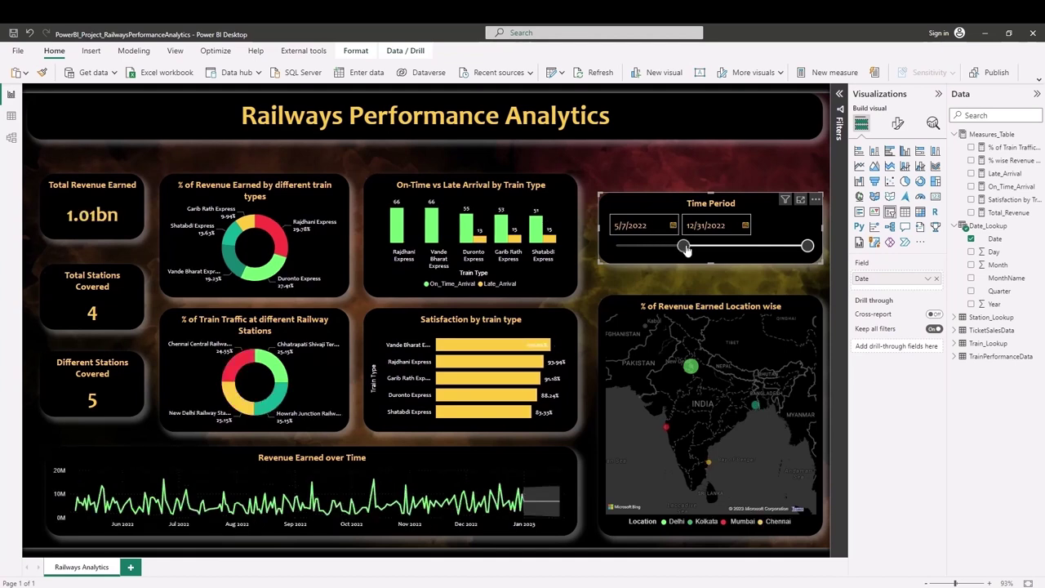
left_click_drag(684, 247, 692, 247)
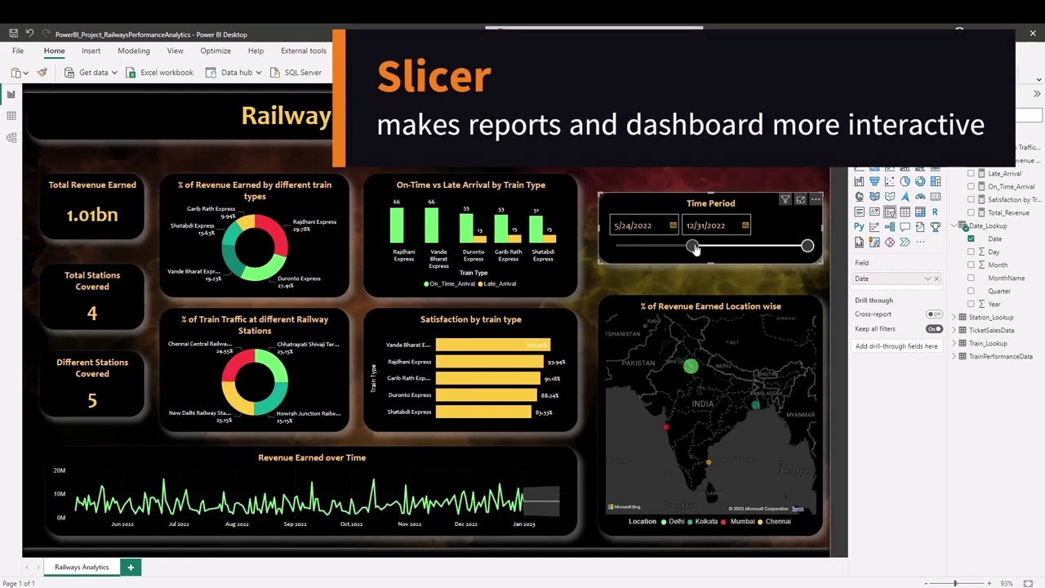
left_click_drag(693, 246, 751, 248)
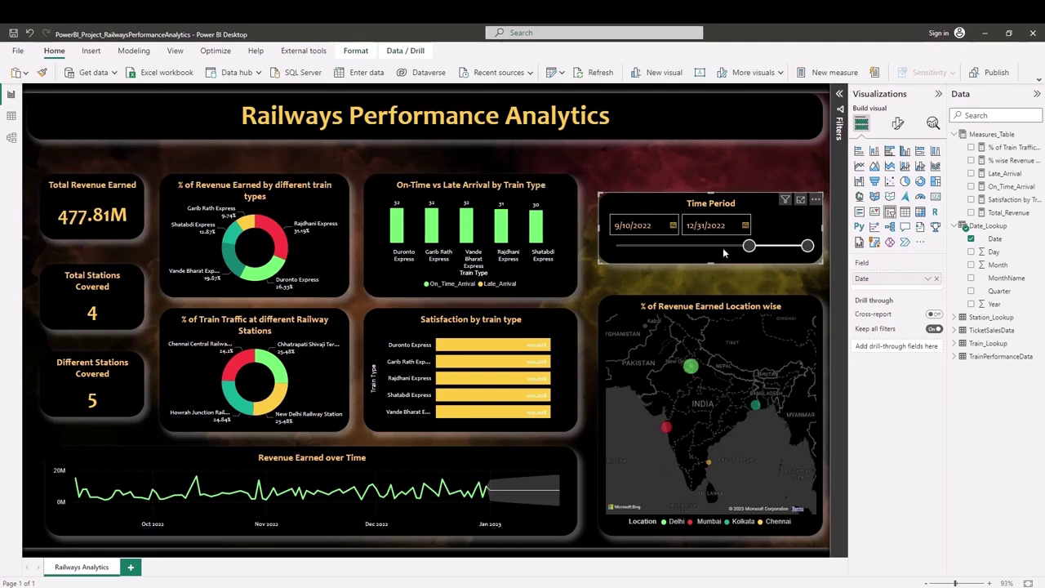
left_click_drag(748, 248, 714, 248)
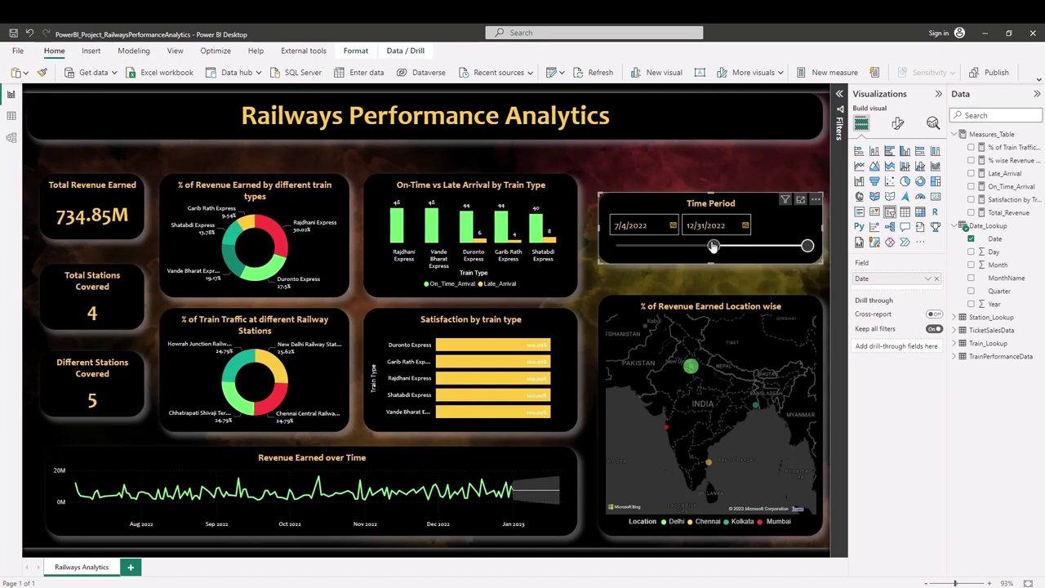
left_click_drag(714, 246, 675, 246)
left_click_drag(807, 245, 774, 247)
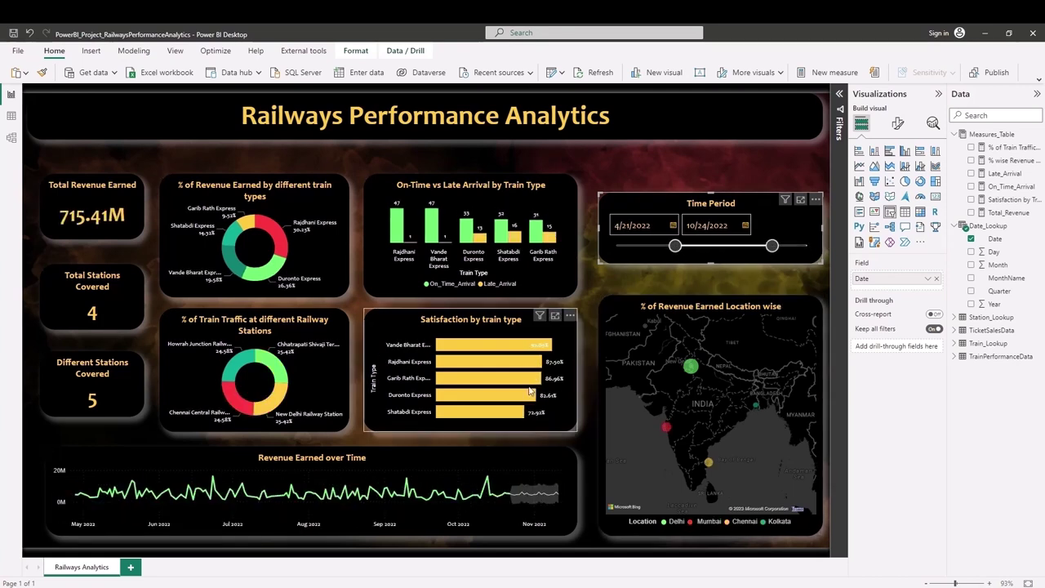
left_click_drag(674, 246, 615, 246)
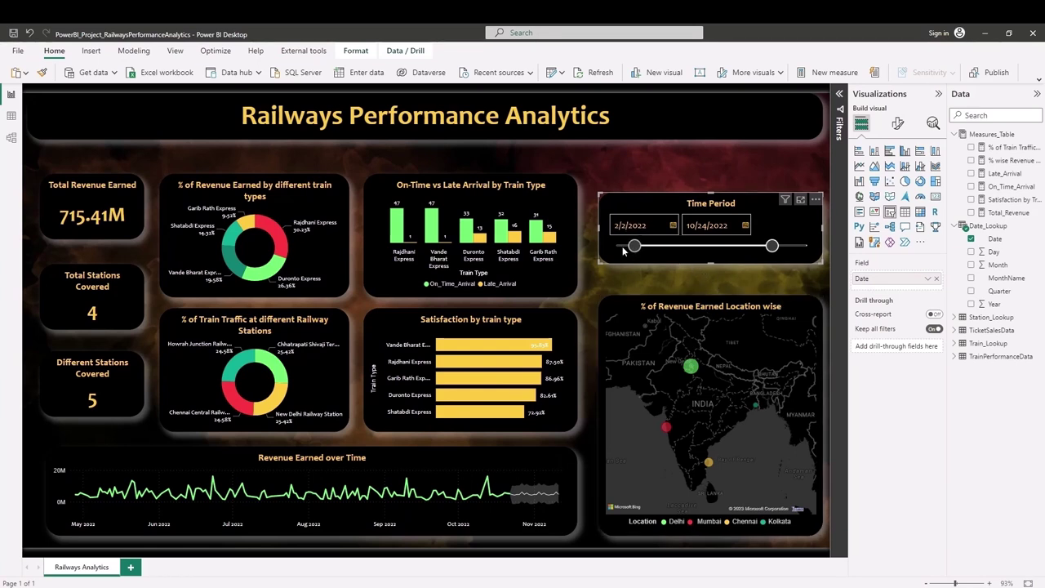
left_click_drag(772, 246, 807, 246)
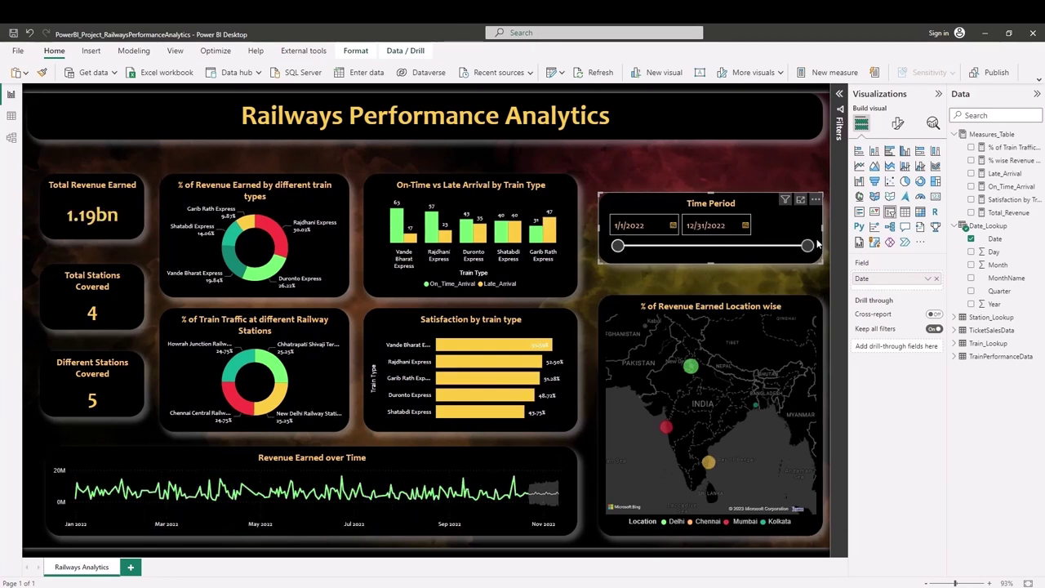
left_click(753, 157)
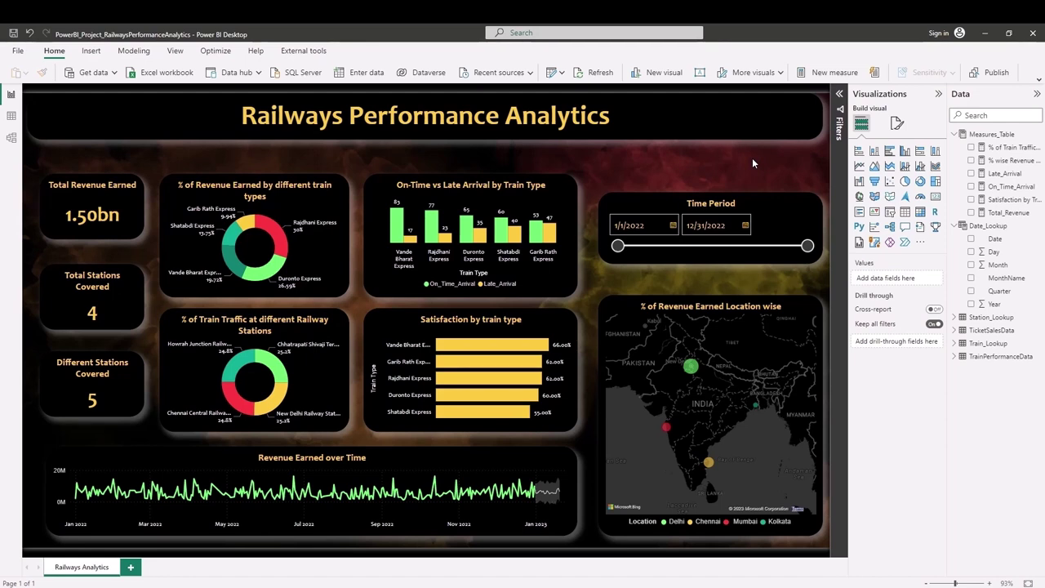
Collapse the Visualizations and Data panes, then switch to the Power BI Project file window.
left_click(938, 96)
left_click(1037, 94)
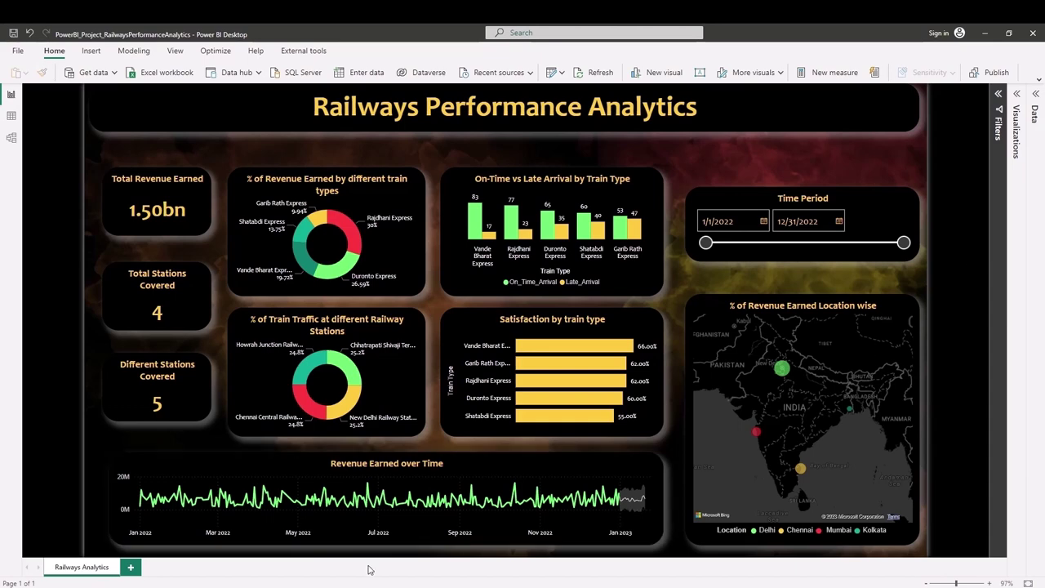
mouse_move(229, 576)
left_click(87, 574)
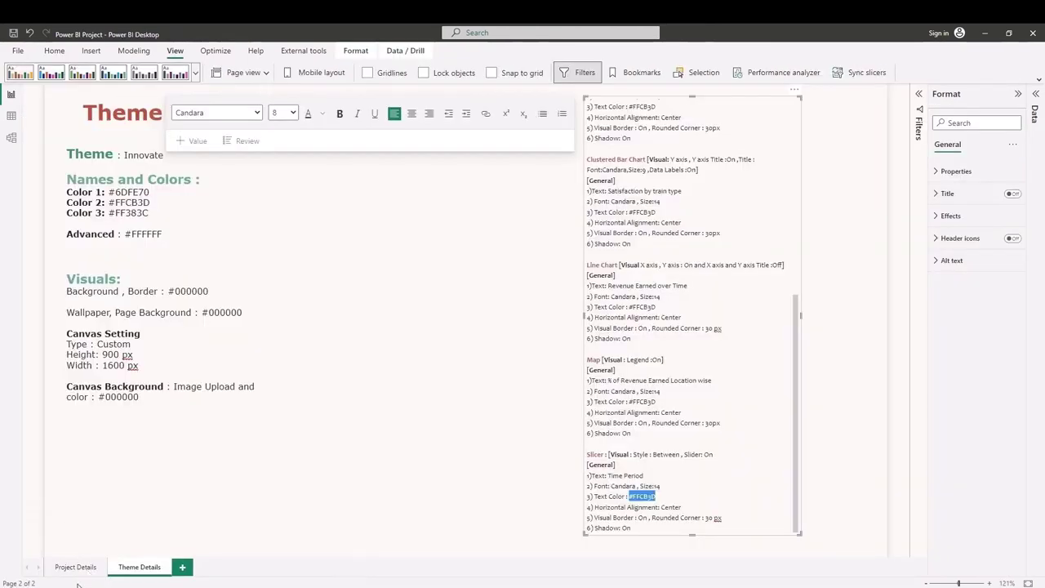
On the Project Details page, mark up the roadmap's scrubbing, modelling, calendar and measures items, then clear the marks.
left_click(82, 570)
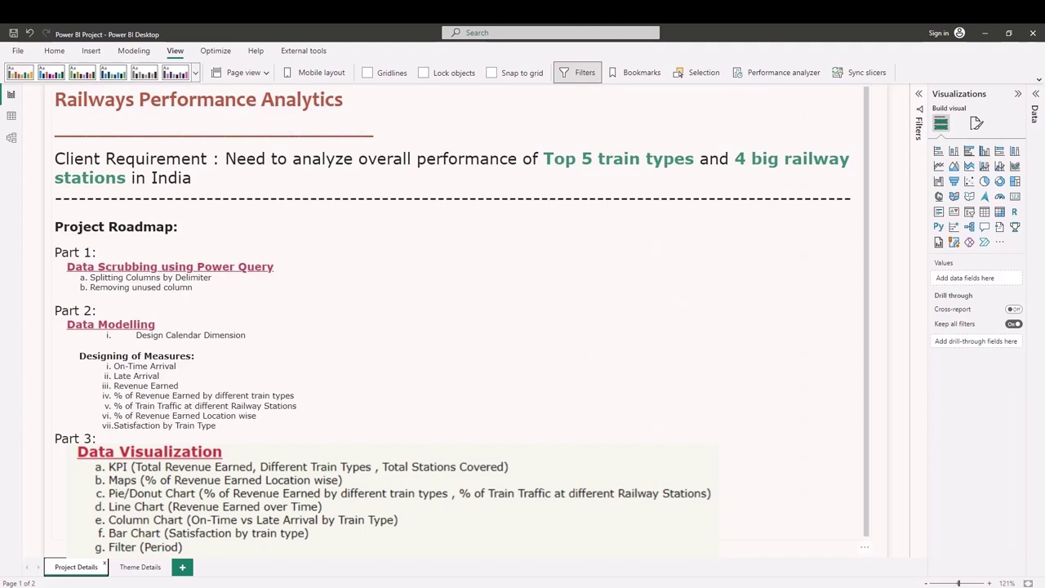
mouse_move(297, 258)
left_mouse_down()
mouse_move(282, 304)
mouse_move(351, 264)
left_mouse_up()
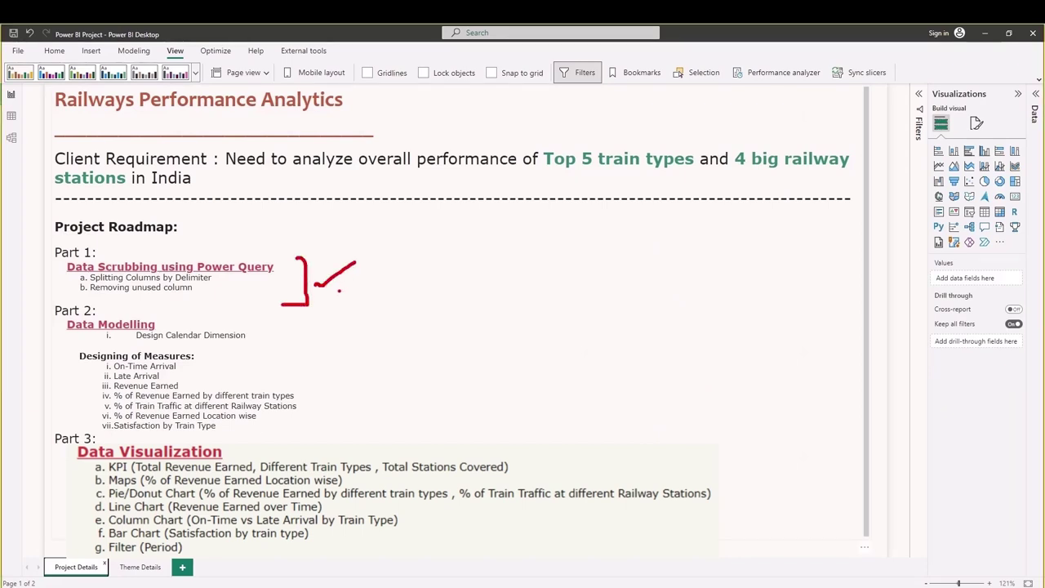
left_click_drag(299, 333, 318, 422)
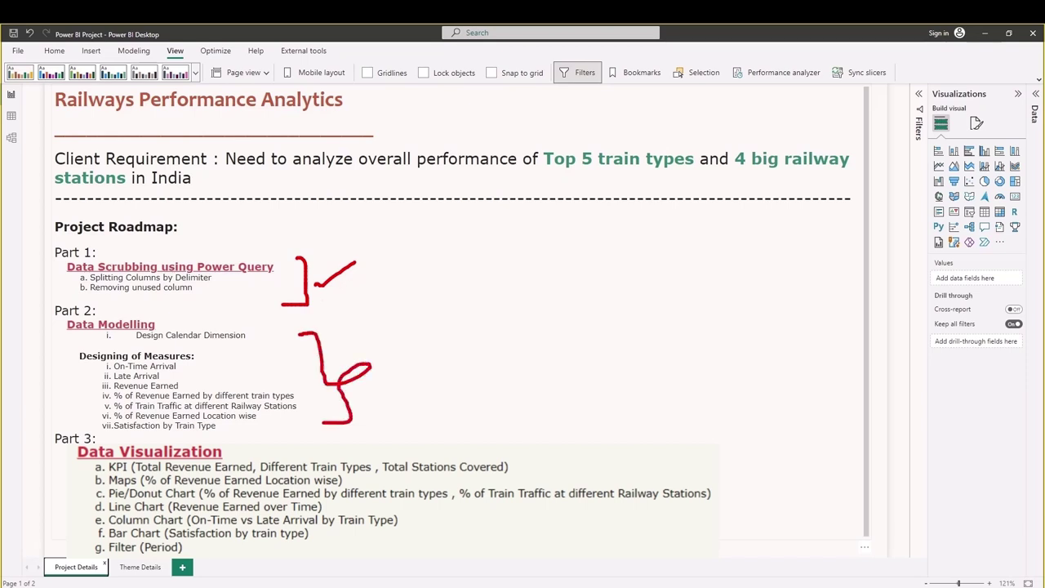
left_click_drag(262, 334, 299, 319)
left_click_drag(173, 347, 249, 347)
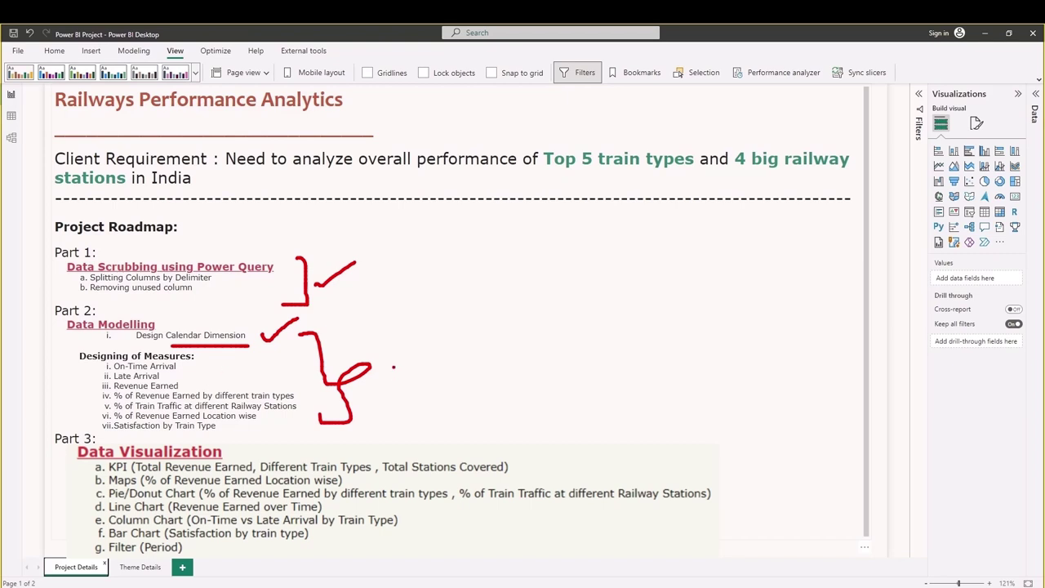
left_click_drag(394, 356, 390, 425)
left_click_drag(614, 444, 642, 419)
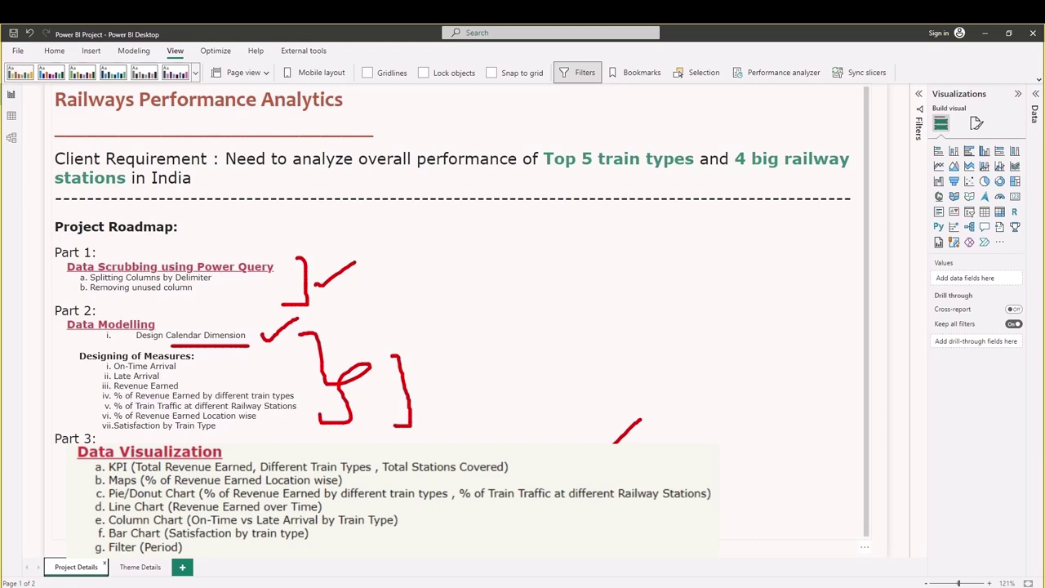
left_click_drag(642, 419, 665, 367)
key("Escape")
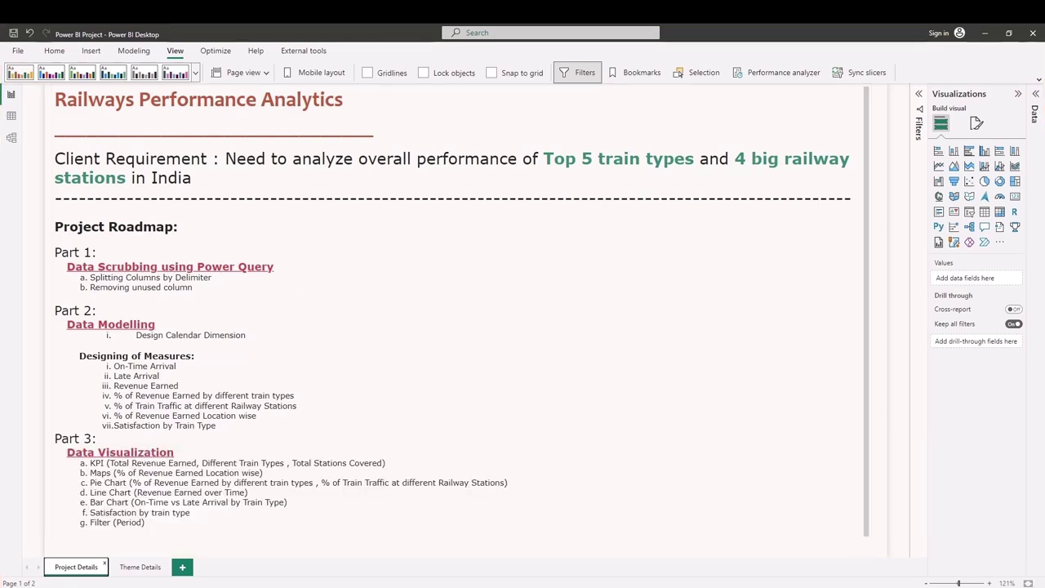